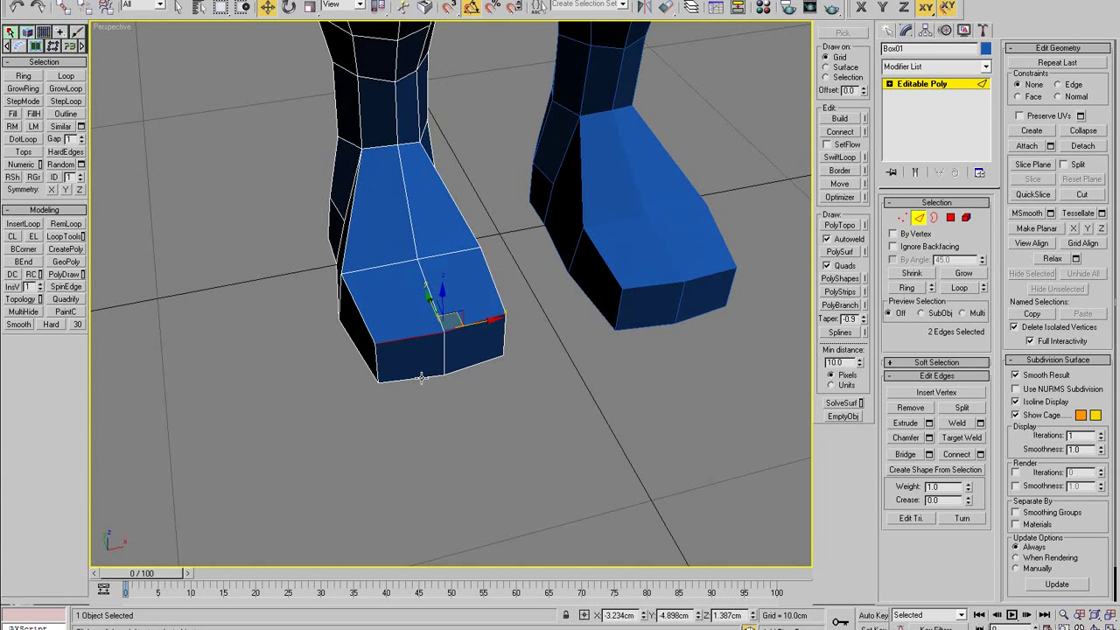
# - Connect the upper and lower front edges of the foot to split each front face vertically in two
pyautogui.keyDown('ctrl'); pyautogui.click(421, 378); pyautogui.keyUp('ctrl')
pyautogui.keyDown('alt'); pyautogui.moveTo(568, 360); pyautogui.dragTo(533, 343, button='middle'); pyautogui.keyUp('alt')
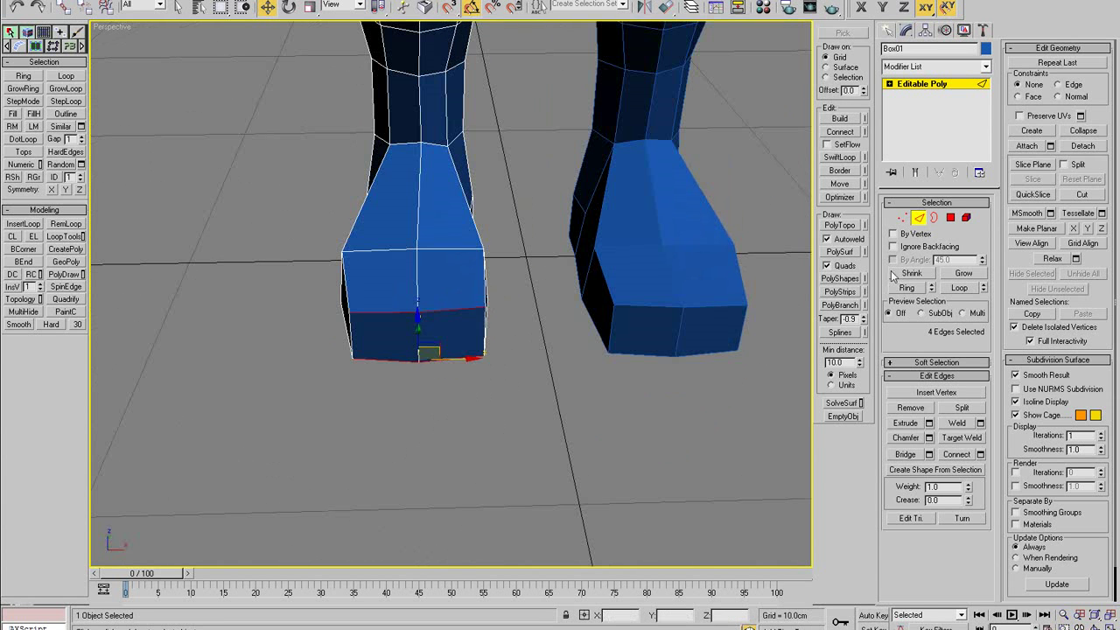
pyautogui.click(956, 453)
pyautogui.keyDown('alt'); pyautogui.moveTo(455, 345); pyautogui.dragTo(514, 348, button='middle'); pyautogui.keyUp('alt')
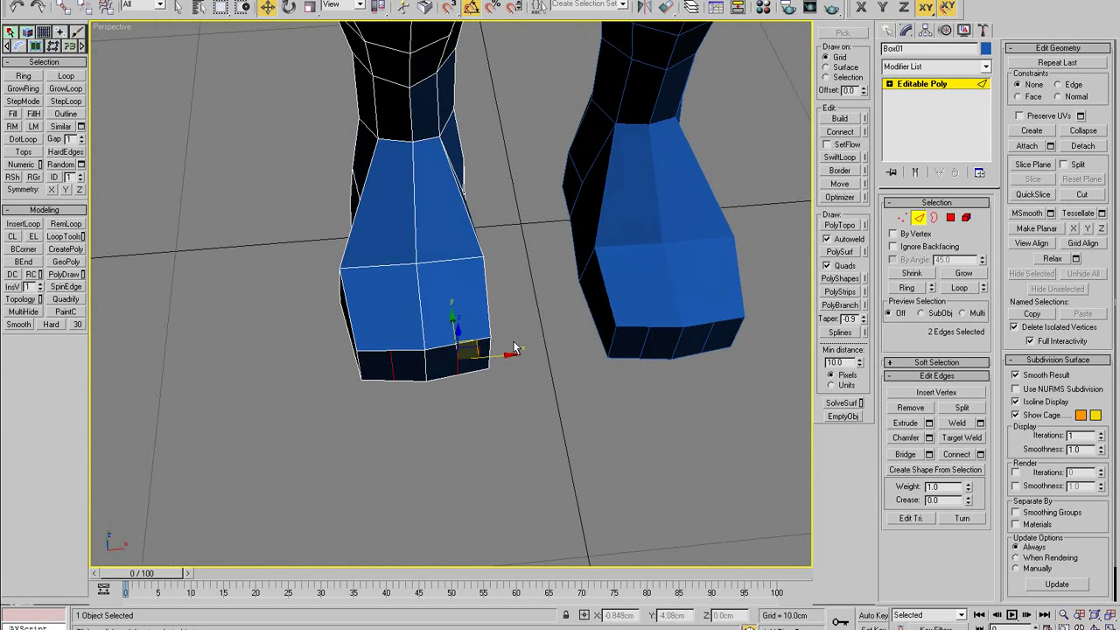
# - Extrude the foot's four front polygons By Polygon with an extrusion height of 1.365 cm to form separate toes
pyautogui.click(951, 220)
pyautogui.click(442, 359)
pyautogui.keyDown('ctrl'); pyautogui.click(467, 353); pyautogui.keyUp('ctrl')
pyautogui.keyDown('ctrl'); pyautogui.click(372, 361); pyautogui.keyUp('ctrl')
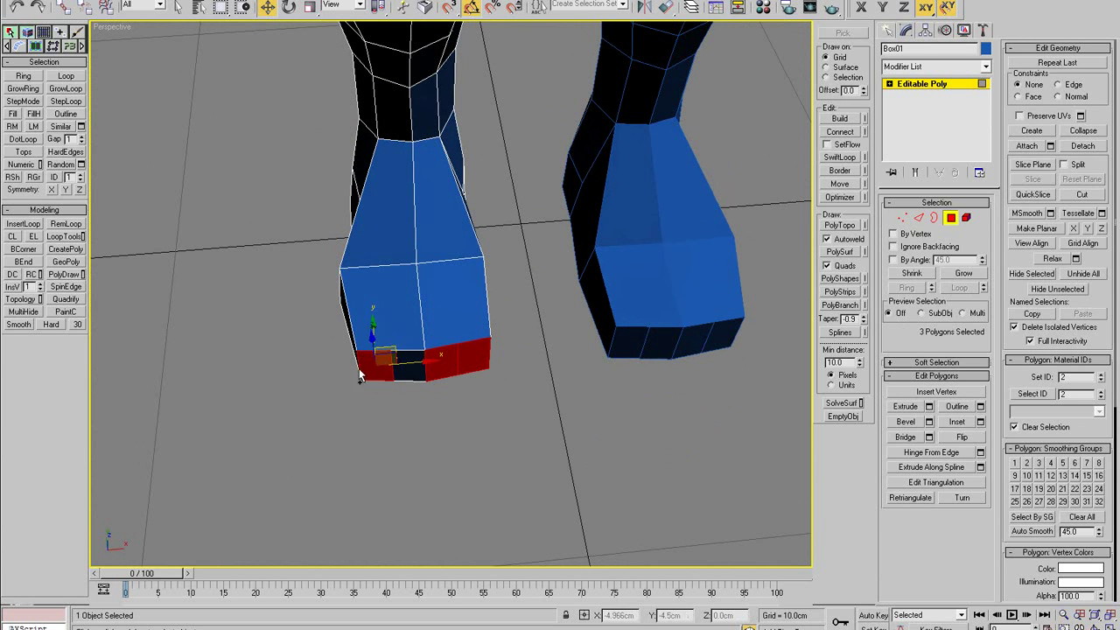
pyautogui.keyDown('ctrl'); pyautogui.click(390, 370); pyautogui.keyUp('ctrl')
pyautogui.keyDown('ctrl'); pyautogui.click(414, 371); pyautogui.keyUp('ctrl')
pyautogui.keyDown('ctrl'); pyautogui.click(378, 375); pyautogui.keyUp('ctrl')
pyautogui.click(928, 405)
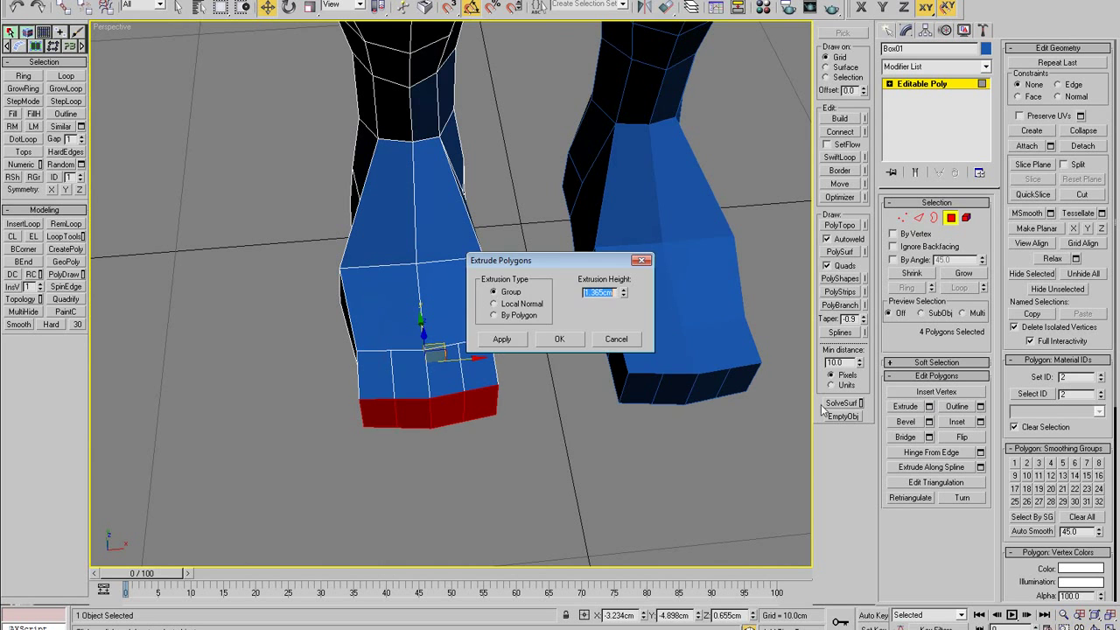
pyautogui.click(494, 315)
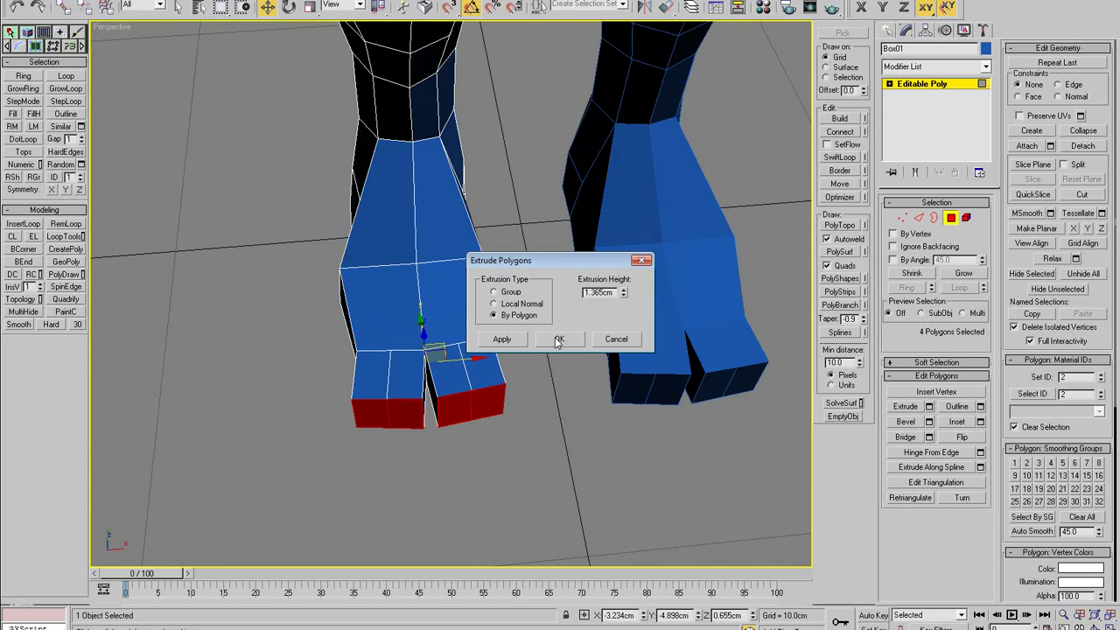
pyautogui.click(558, 340)
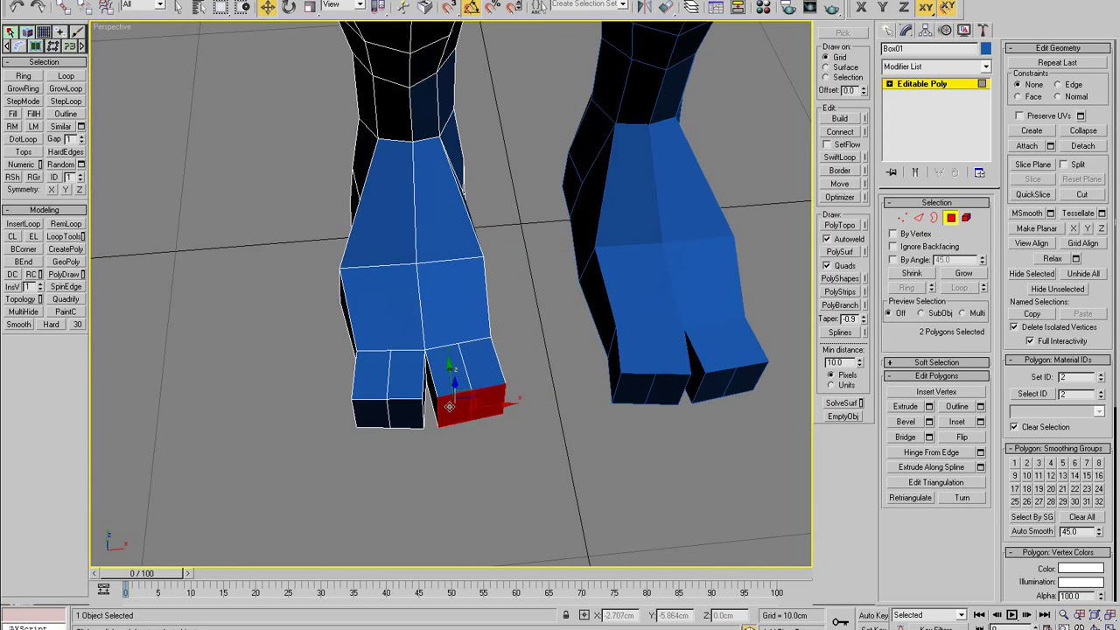
# - Scale down the front faces of the four toes so that the toes taper toward their tips
pyautogui.press('r')
pyautogui.moveTo(450, 412); pyautogui.dragTo(449, 428)
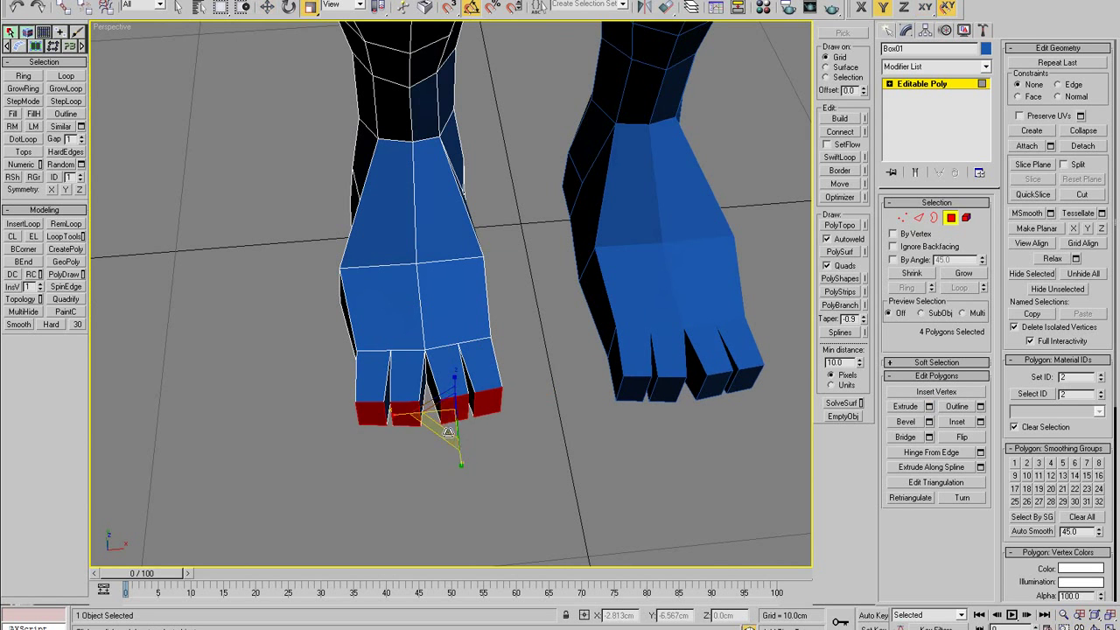
pyautogui.click(446, 430)
# - Move the individual toe tip faces sideways along X to close the gaps between neighbouring toes
pyautogui.click(446, 411)
pyautogui.press('w')
pyautogui.click(402, 416)
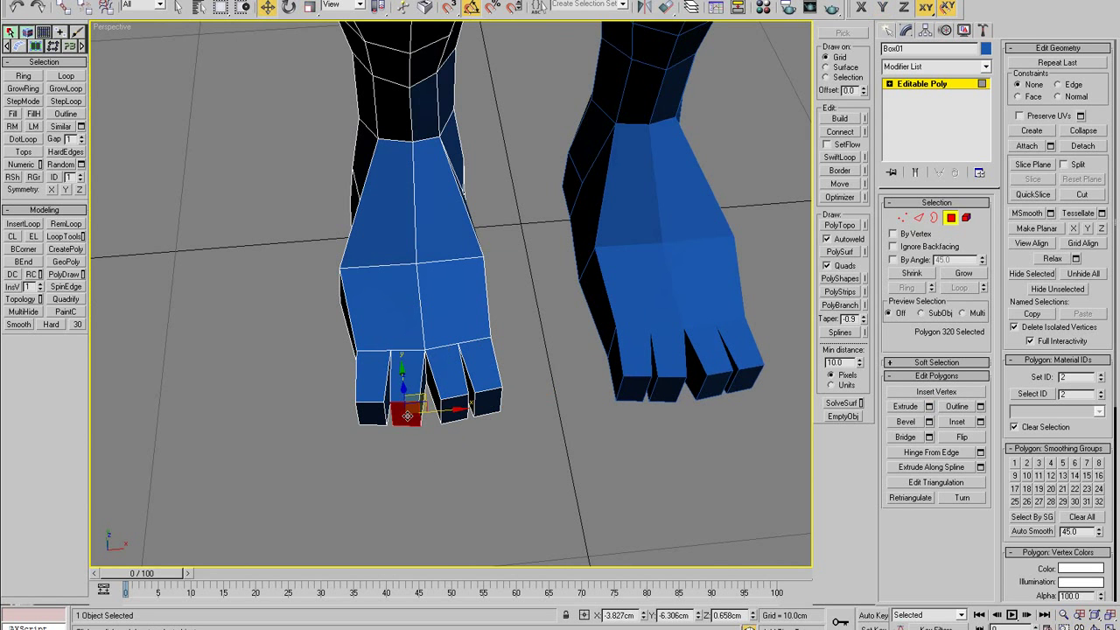
pyautogui.moveTo(444, 410)
pyautogui.mouseDown()
pyautogui.moveTo(416, 411)
pyautogui.moveTo(436, 409)
pyautogui.mouseUp()
pyautogui.click(375, 415)
pyautogui.click(410, 420)
pyautogui.keyDown('alt'); pyautogui.moveTo(436, 410); pyautogui.dragTo(462, 419, button='middle'); pyautogui.keyUp('alt')
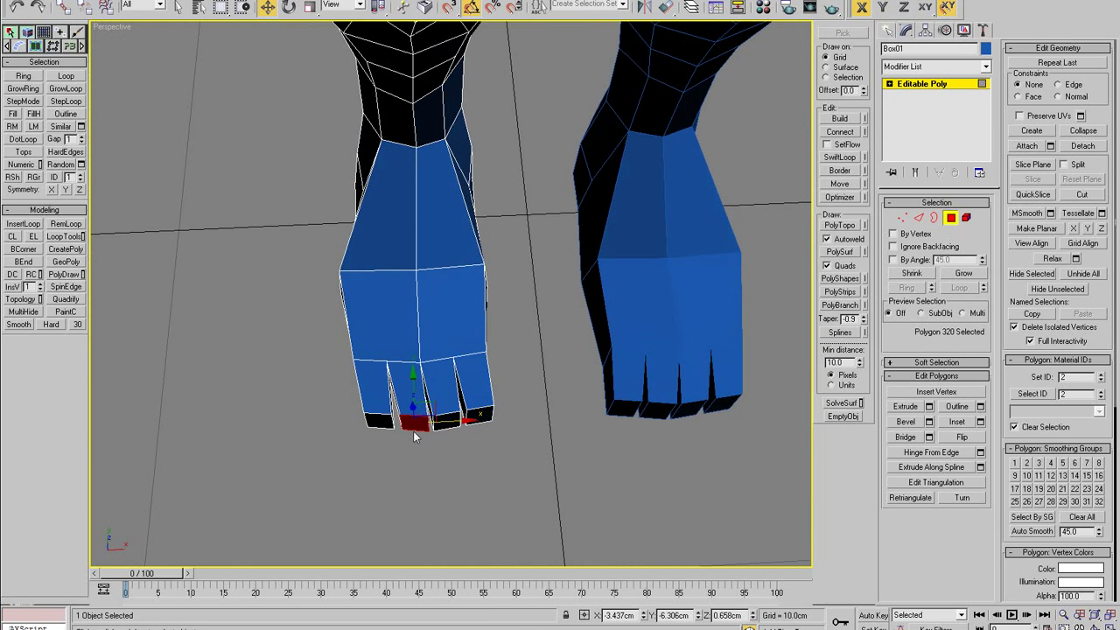
pyautogui.moveTo(450, 424); pyautogui.dragTo(458, 422)
pyautogui.click(444, 439)
pyautogui.click(446, 423)
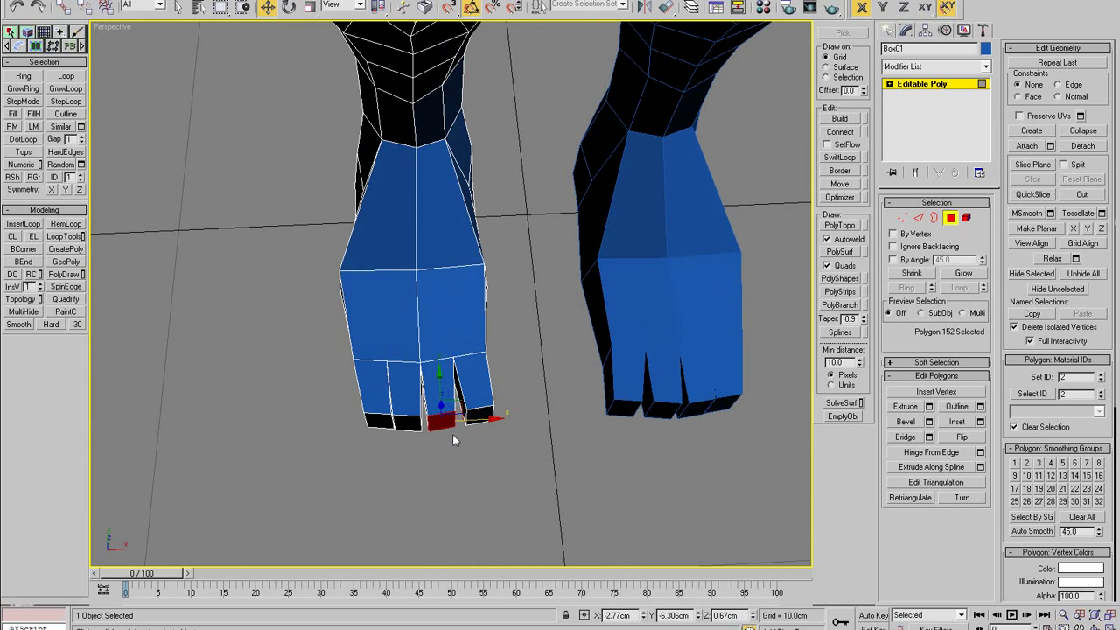
pyautogui.click(456, 439)
pyautogui.click(472, 416)
# - Extrude the polygon on the inner side of the foot outward as a big toe block and select the block's front face
pyautogui.keyDown('alt'); pyautogui.moveTo(477, 413); pyautogui.dragTo(451, 346, button='middle'); pyautogui.keyUp('alt')
pyautogui.click(453, 337)
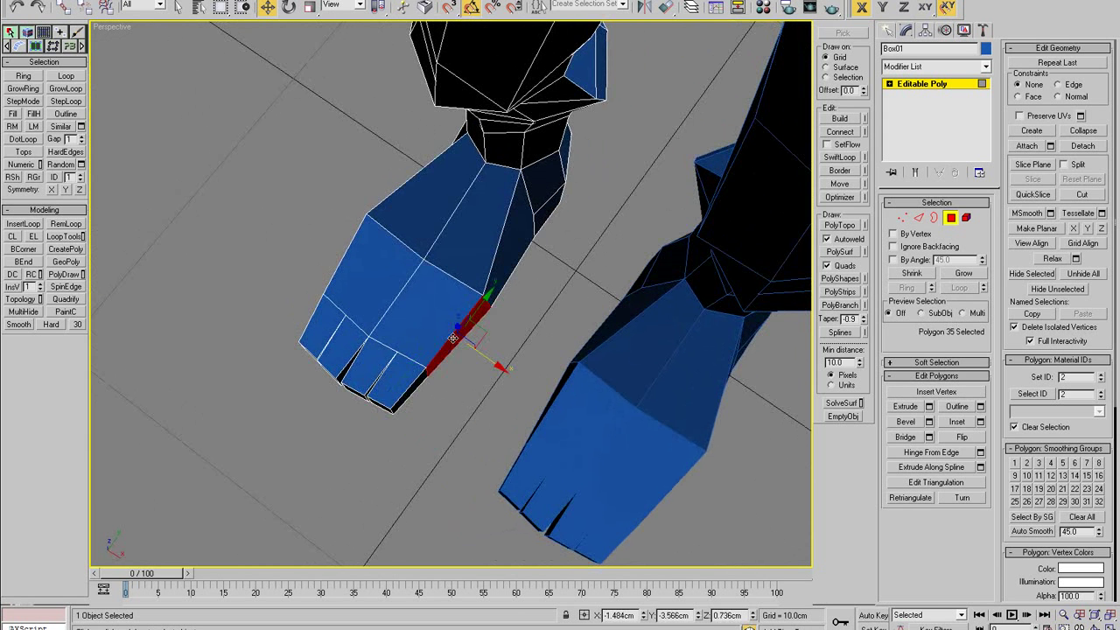
pyautogui.click(907, 408)
pyautogui.moveTo(457, 347); pyautogui.dragTo(455, 341)
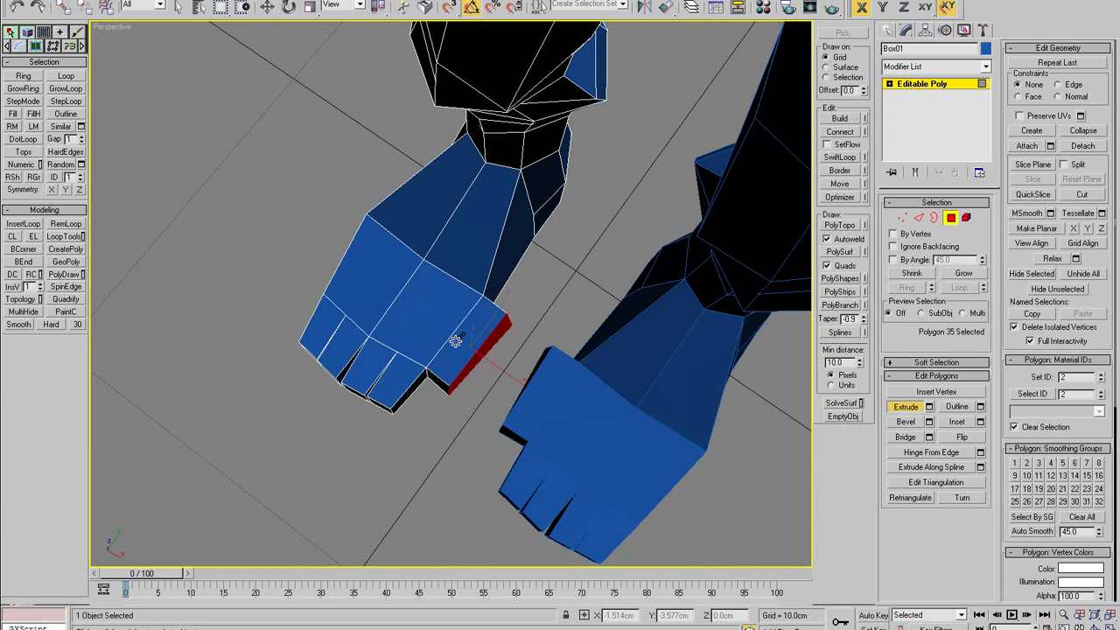
pyautogui.press('w')
pyautogui.click(440, 390)
pyautogui.keyDown('alt'); pyautogui.moveTo(457, 417); pyautogui.dragTo(511, 423, button='middle'); pyautogui.keyUp('alt')
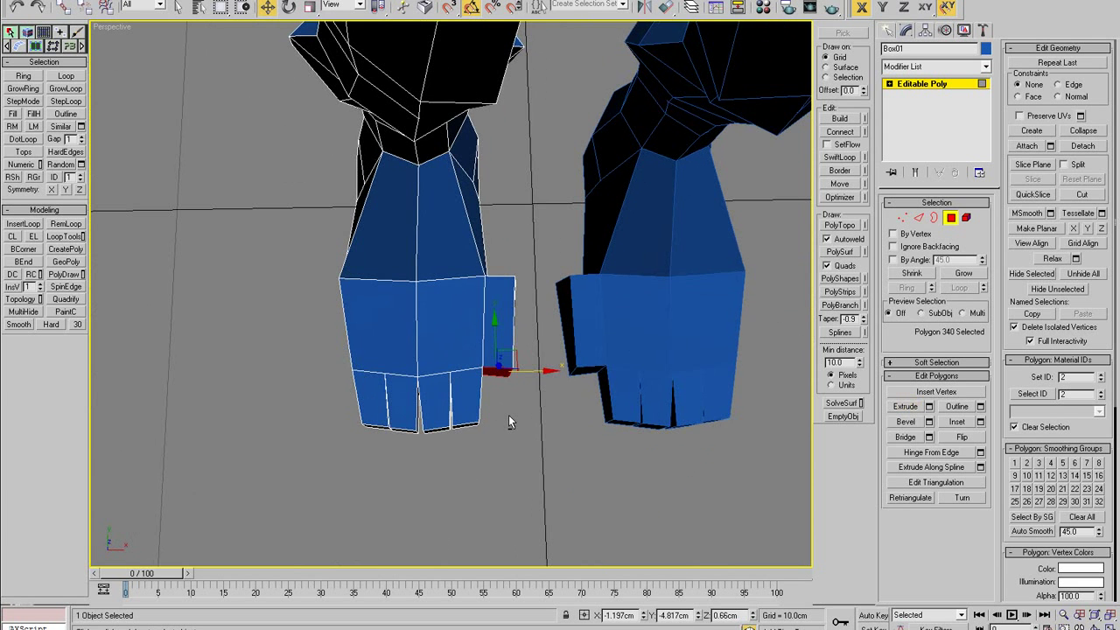
# - In a see-through Top view, move the vertices at the base of the toes into a curved knuckle line
pyautogui.press('1')
pyautogui.hotkey('alt', 'w')
pyautogui.rightClick(342, 273)
pyautogui.hotkey('alt', 'w')
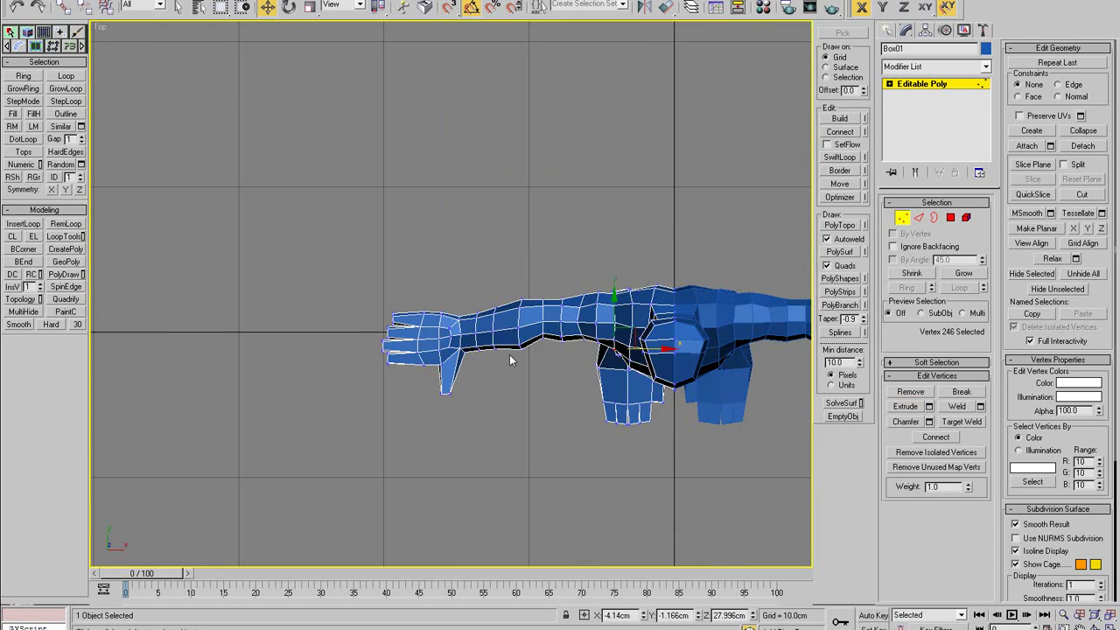
pyautogui.scroll(3, 490, 342)
pyautogui.moveTo(617, 325); pyautogui.dragTo(315, 317, button='middle')
pyautogui.hotkey('alt', 'x')
pyautogui.scroll(3, 435, 343)
pyautogui.moveTo(436, 343); pyautogui.dragTo(433, 323, button='middle')
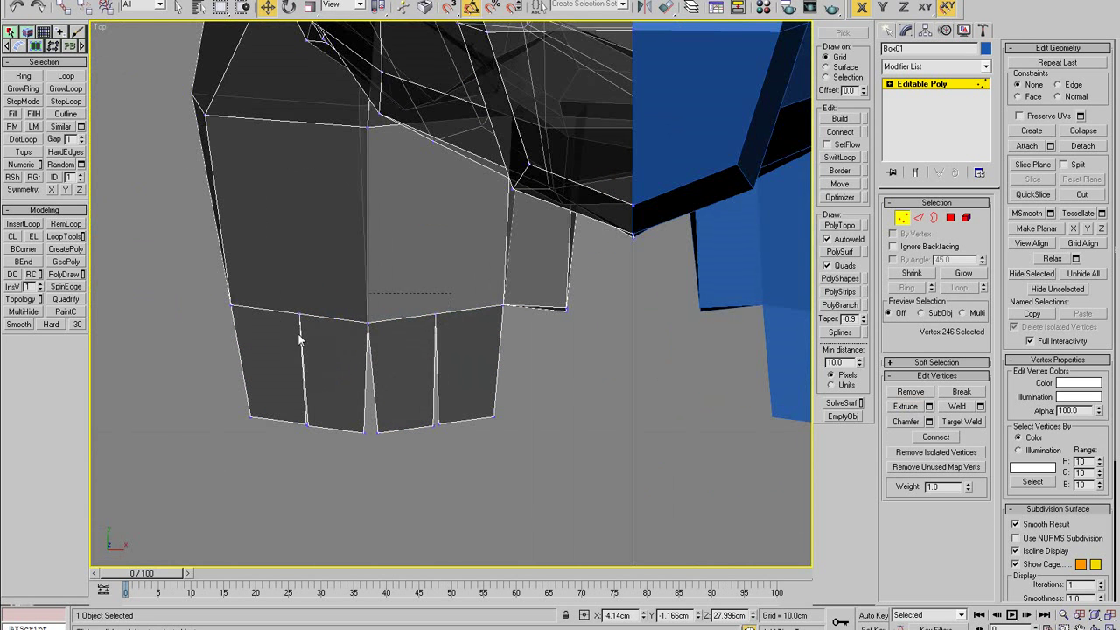
pyautogui.moveTo(298, 334); pyautogui.dragTo(293, 337)
pyautogui.moveTo(390, 299); pyautogui.dragTo(377, 320)
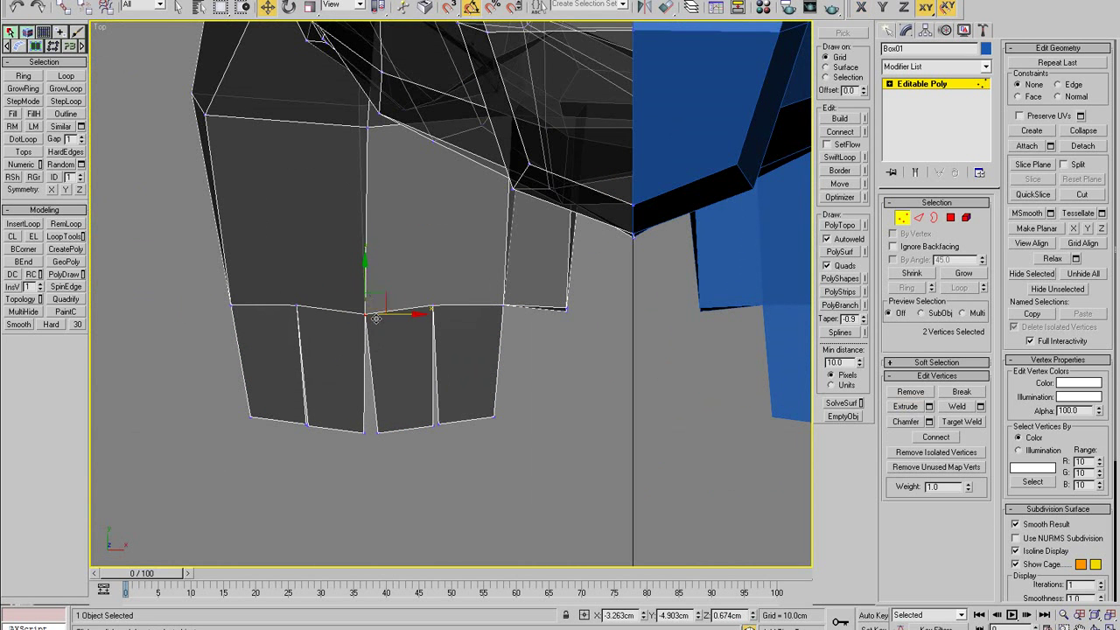
pyautogui.moveTo(365, 281); pyautogui.dragTo(300, 295)
pyautogui.moveTo(229, 275); pyautogui.dragTo(229, 266)
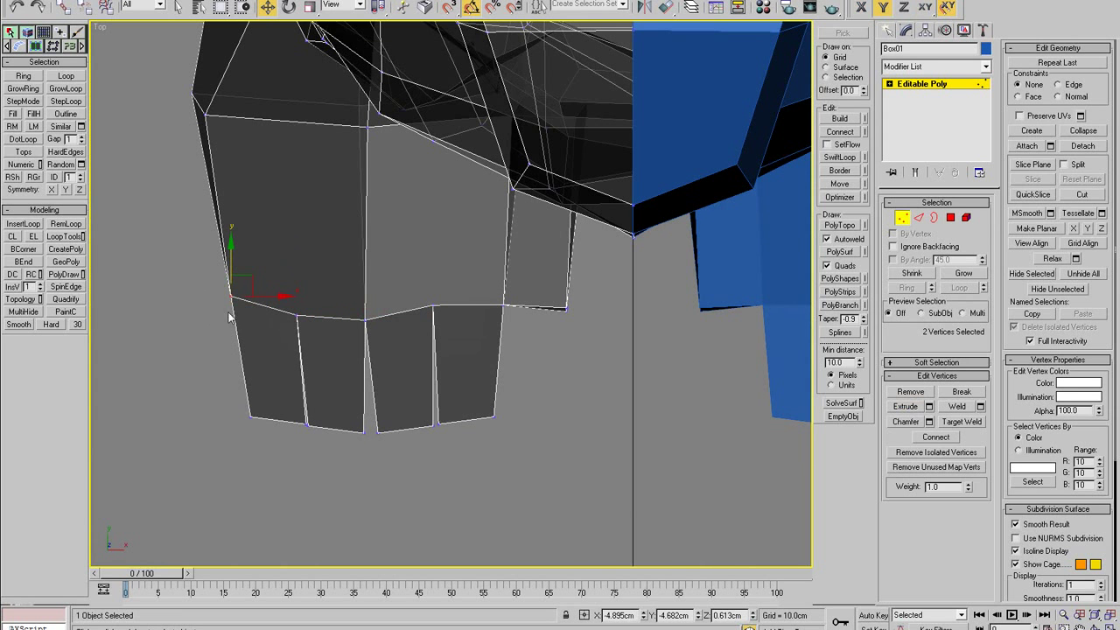
# - Reposition the toe tip vertices in the Top view so the toe ends follow a rounded arc
pyautogui.moveTo(288, 440); pyautogui.dragTo(289, 440)
pyautogui.moveTo(265, 400); pyautogui.dragTo(254, 372)
pyautogui.moveTo(284, 445); pyautogui.dragTo(317, 396)
pyautogui.moveTo(373, 435); pyautogui.dragTo(375, 437)
pyautogui.moveTo(371, 442); pyautogui.dragTo(389, 412)
pyautogui.moveTo(424, 446); pyautogui.dragTo(443, 409)
pyautogui.moveTo(426, 297); pyautogui.dragTo(429, 321)
pyautogui.moveTo(470, 409); pyautogui.dragTo(504, 444)
pyautogui.moveTo(514, 398); pyautogui.dragTo(500, 401)
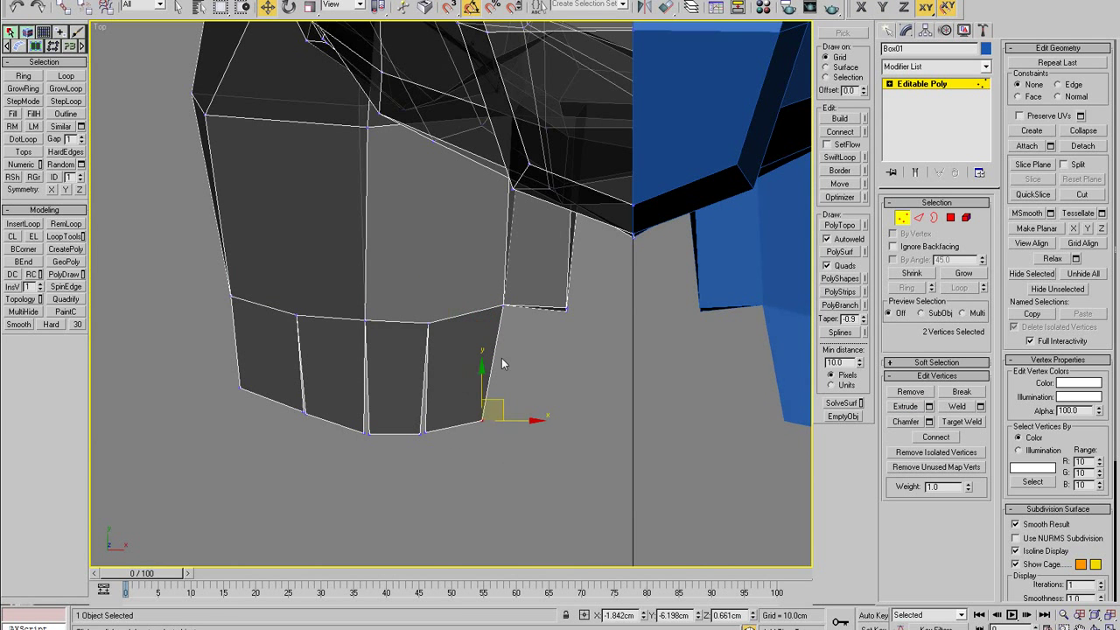
# - Examine the shape and proportions of the foot and toes from above against the rest of the body
pyautogui.moveTo(501, 315); pyautogui.dragTo(500, 351, button='middle')
pyautogui.scroll(-1, 500, 351)
pyautogui.scroll(-1, 490, 346)
pyautogui.moveTo(421, 298); pyautogui.dragTo(429, 328, button='middle')
pyautogui.scroll(2, 420, 323)
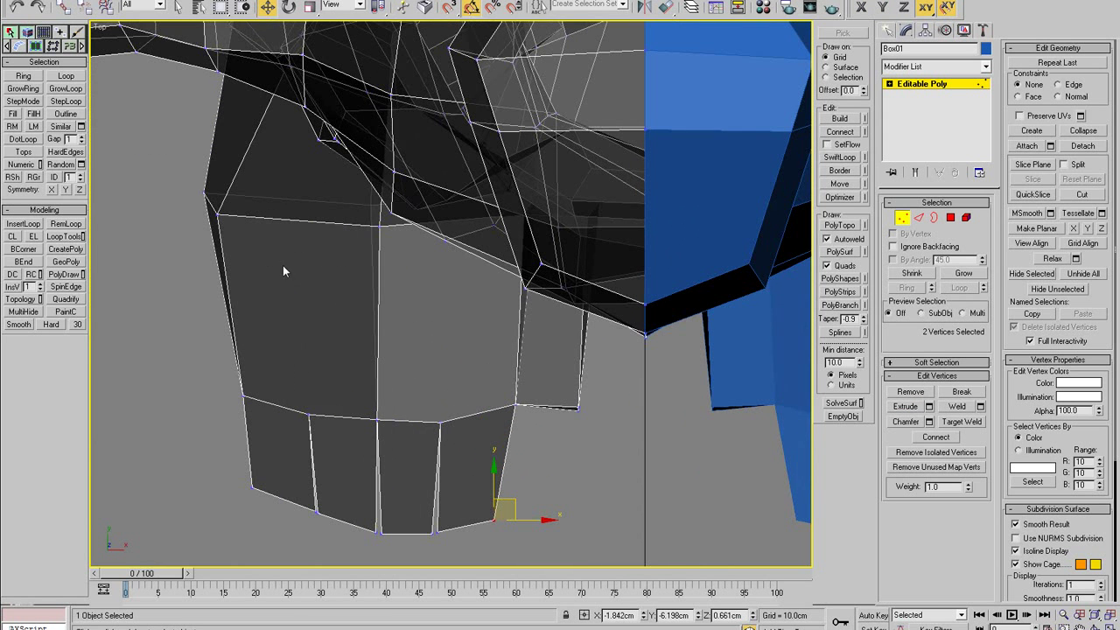
pyautogui.scroll(-3, 411, 320)
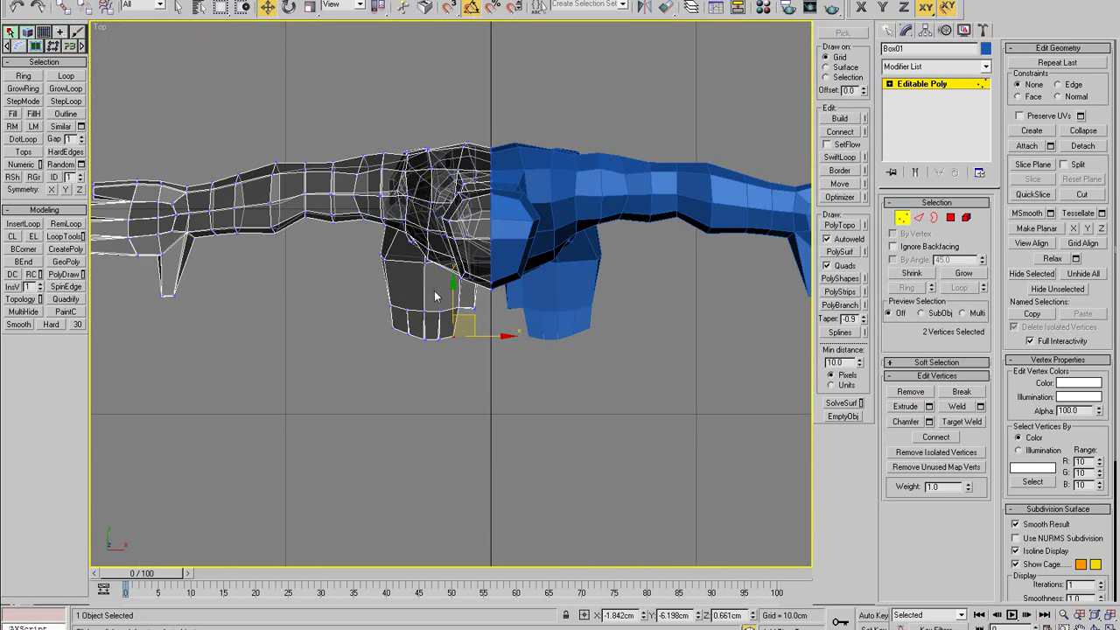
pyautogui.moveTo(427, 330); pyautogui.dragTo(460, 344, button='middle')
pyautogui.scroll(1, 461, 345)
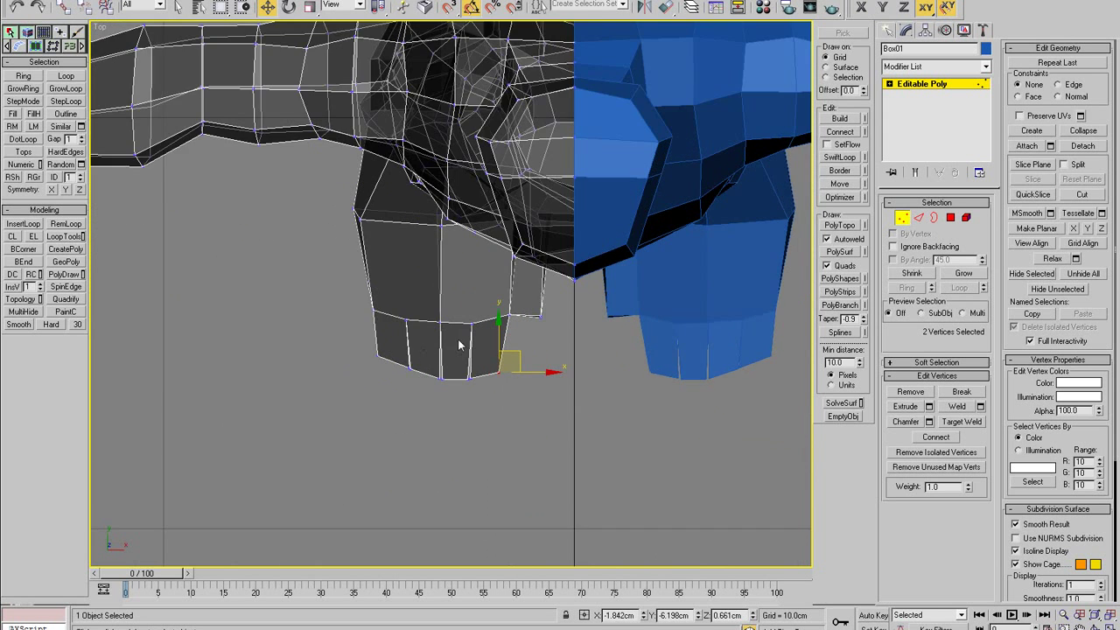
pyautogui.scroll(2, 526, 306)
# - Extrude the front face of the inner block forward in the Perspective view to form the big toe
pyautogui.moveTo(459, 341); pyautogui.dragTo(477, 327)
pyautogui.click(950, 217)
pyautogui.hotkey('alt', 'w')
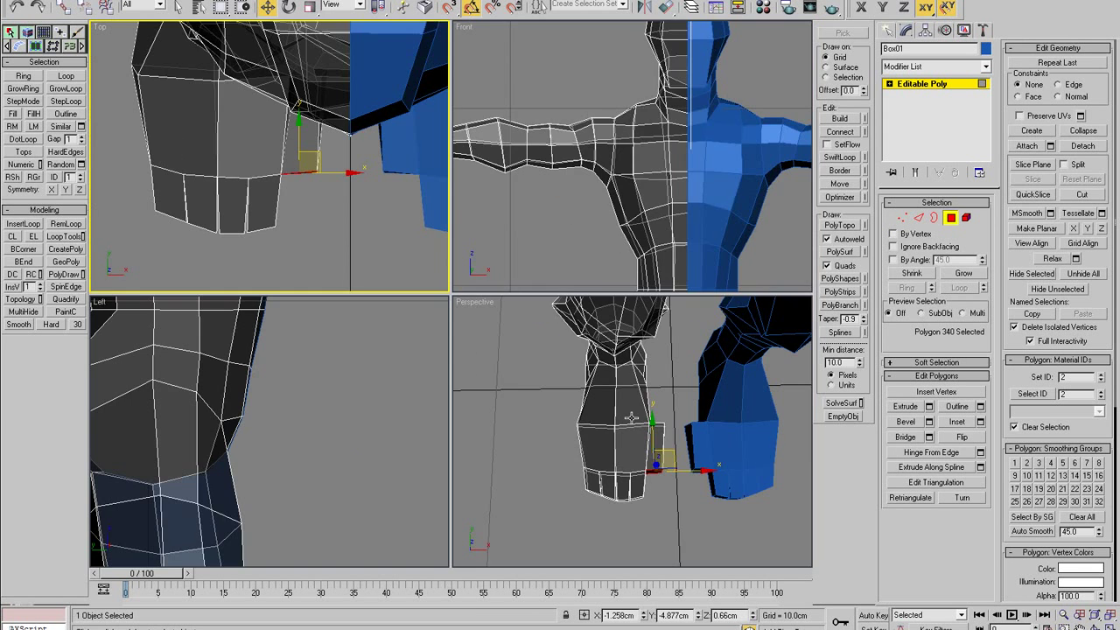
pyautogui.rightClick(632, 417)
pyautogui.hotkey('alt', 'w')
pyautogui.scroll(3, 595, 387)
pyautogui.scroll(-2, 601, 391)
pyautogui.keyDown('alt'); pyautogui.moveTo(601, 391); pyautogui.dragTo(615, 396, button='middle'); pyautogui.keyUp('alt')
pyautogui.click(906, 407)
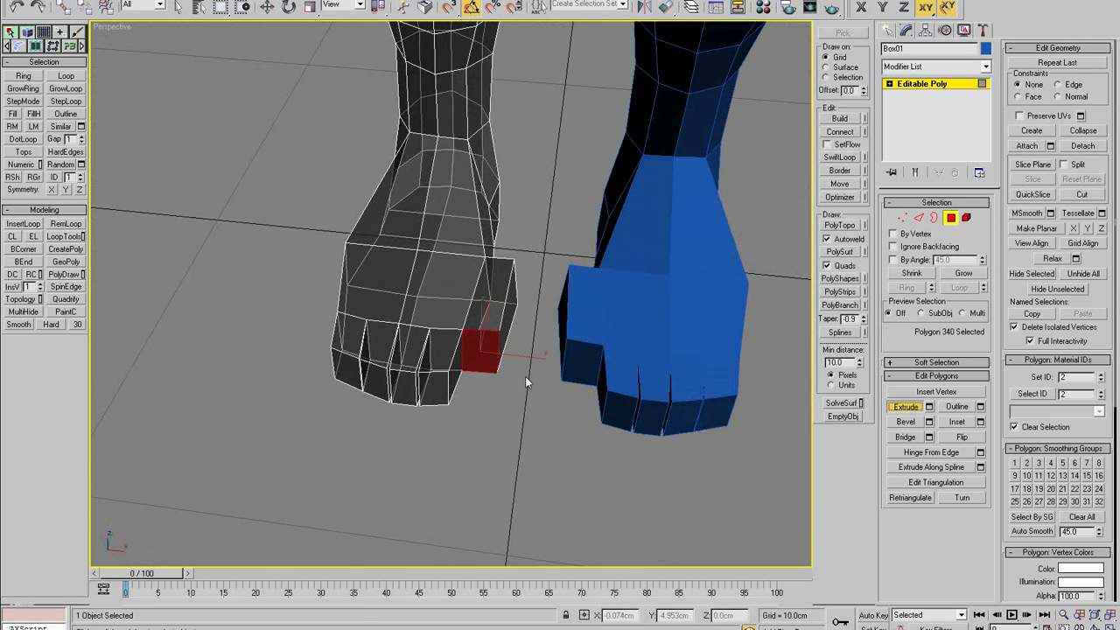
pyautogui.moveTo(488, 359)
pyautogui.mouseDown()
pyautogui.moveTo(486, 345)
pyautogui.moveTo(491, 353)
pyautogui.mouseUp()
# - Move the rear outer vertices of the big toe block forward and inward to slope it into the foot
pyautogui.keyDown('alt'); pyautogui.moveTo(492, 353); pyautogui.dragTo(514, 390, button='middle'); pyautogui.keyUp('alt')
pyautogui.scroll(3, 515, 390)
pyautogui.press('w')
pyautogui.press('1')
pyautogui.click(548, 277)
pyautogui.keyDown('alt'); pyautogui.moveTo(548, 277); pyautogui.dragTo(566, 312, button='middle'); pyautogui.keyUp('alt')
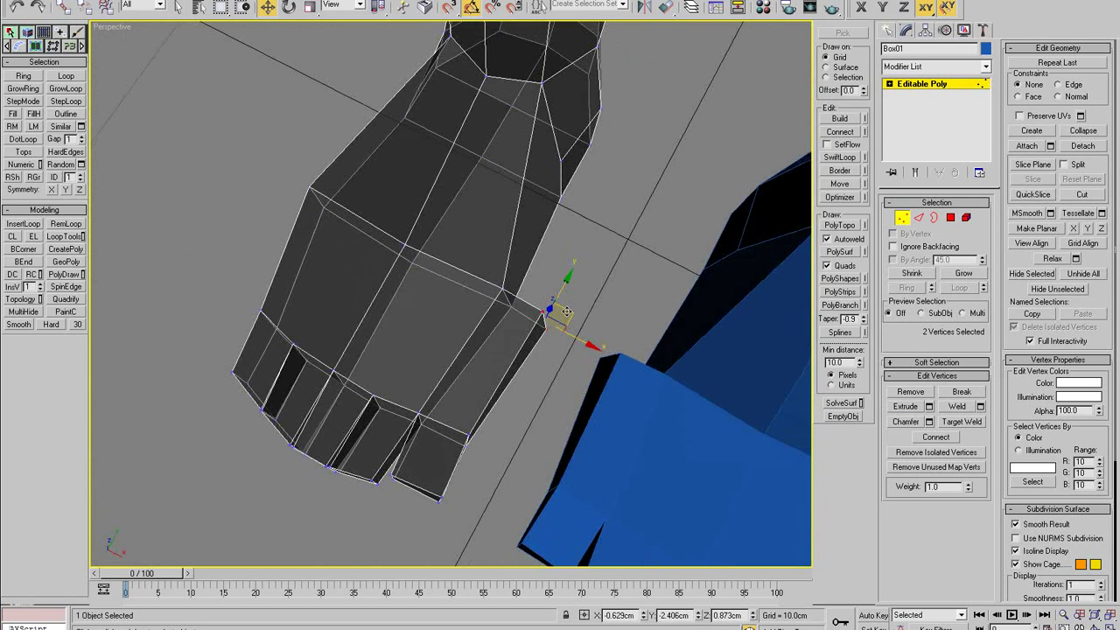
pyautogui.moveTo(571, 317); pyautogui.dragTo(533, 339)
pyautogui.keyDown('alt'); pyautogui.moveTo(533, 338); pyautogui.dragTo(451, 266, button='middle'); pyautogui.keyUp('alt')
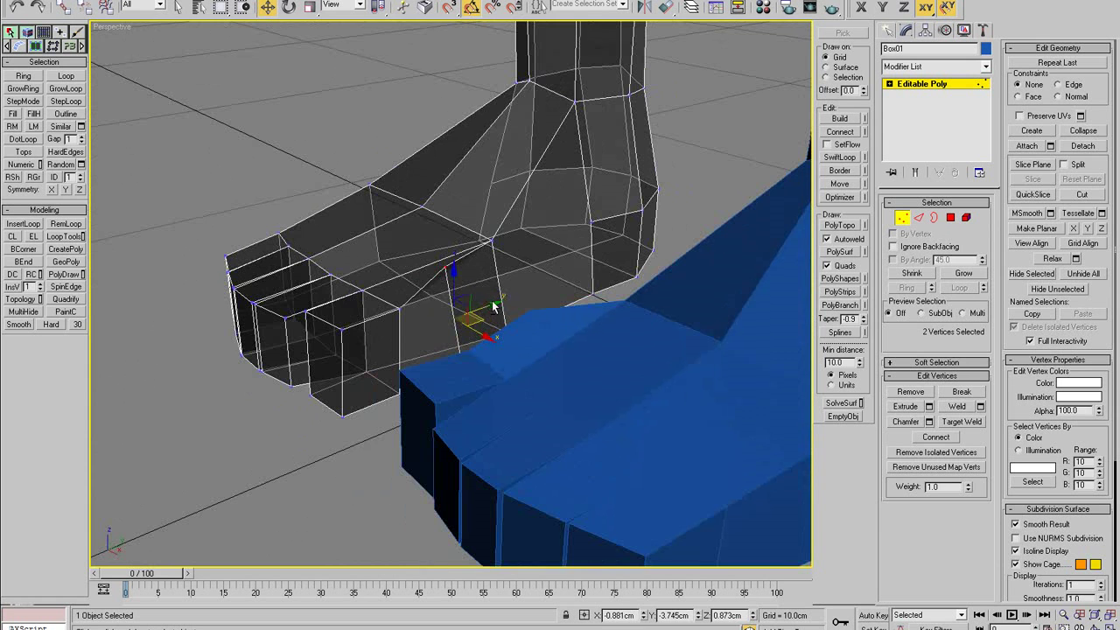
# - Lower the upper vertices along the inner edge of the big toe
pyautogui.click(439, 269)
pyautogui.click(444, 266)
pyautogui.moveTo(444, 236); pyautogui.dragTo(448, 276)
pyautogui.keyDown('alt'); pyautogui.moveTo(448, 276); pyautogui.dragTo(439, 337, button='middle'); pyautogui.keyUp('alt')
pyautogui.click(526, 326)
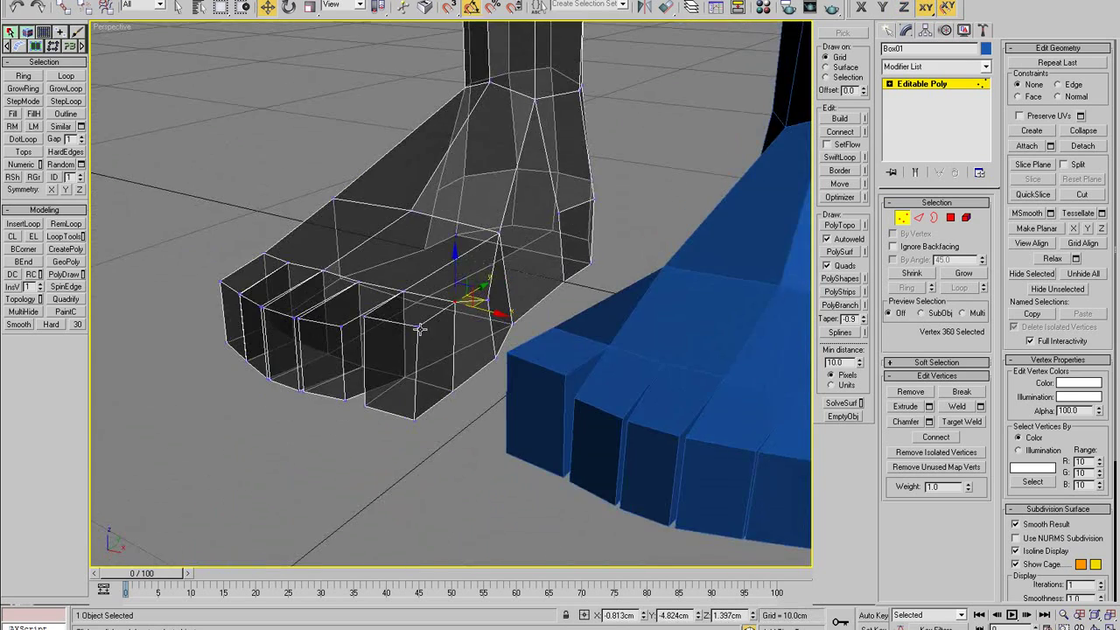
pyautogui.keyDown('ctrl'); pyautogui.click(418, 328); pyautogui.keyUp('ctrl')
pyautogui.moveTo(436, 273); pyautogui.dragTo(437, 300)
# - Lower the upper outer vertices at the base and tip of the little toe
pyautogui.keyDown('alt'); pyautogui.moveTo(439, 301); pyautogui.dragTo(558, 294, button='middle'); pyautogui.keyUp('alt')
pyautogui.click(507, 298)
pyautogui.moveTo(457, 275); pyautogui.dragTo(458, 291)
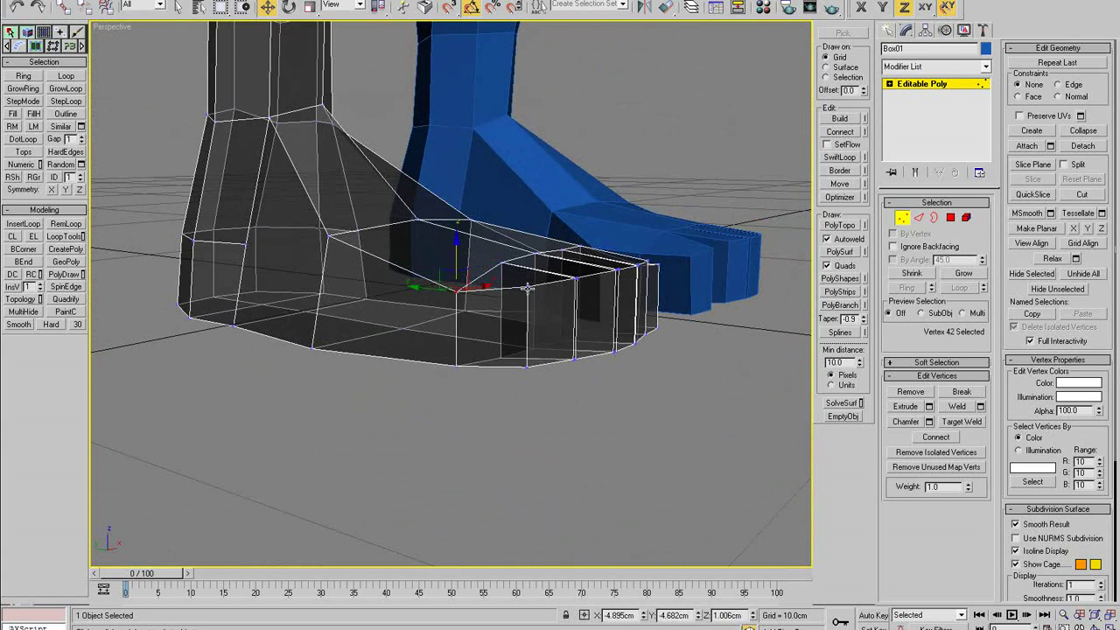
pyautogui.moveTo(527, 288); pyautogui.dragTo(528, 300)
pyautogui.keyDown('alt'); pyautogui.moveTo(527, 301); pyautogui.dragTo(491, 315, button='middle'); pyautogui.keyUp('alt')
# - Lower the upper tip vertices of the outer toes along Z
pyautogui.scroll(3, 361, 310)
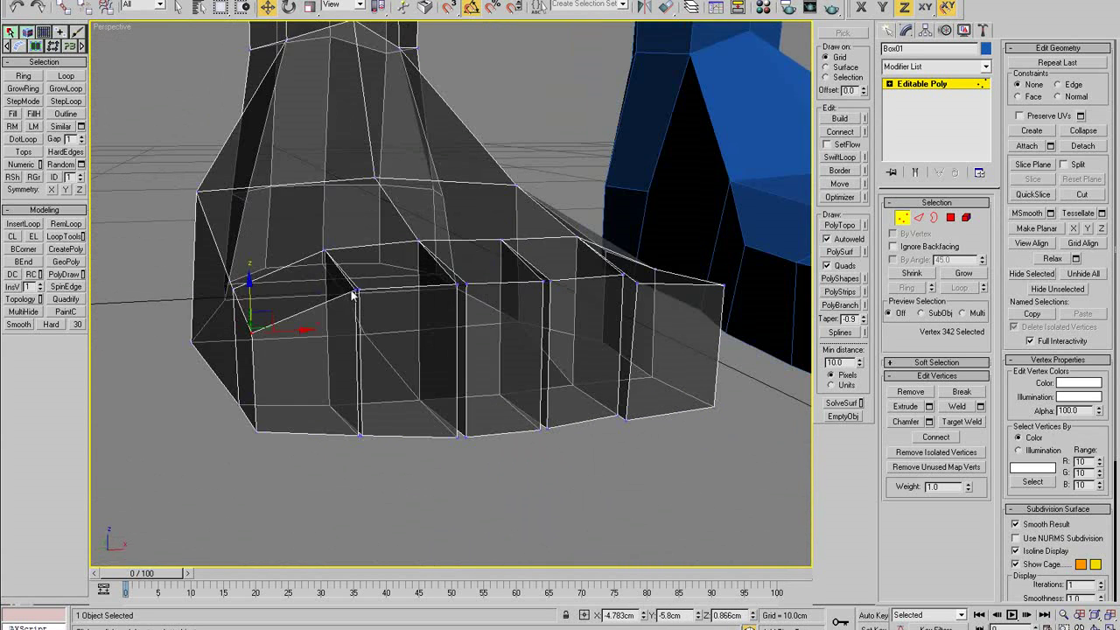
pyautogui.click(352, 303)
pyautogui.moveTo(356, 289); pyautogui.dragTo(360, 306)
pyautogui.click(353, 326)
pyautogui.moveTo(456, 283)
pyautogui.mouseDown()
pyautogui.moveTo(464, 305)
pyautogui.moveTo(467, 286)
pyautogui.moveTo(469, 296)
pyautogui.mouseUp()
pyautogui.click(464, 307)
pyautogui.keyDown('alt'); pyautogui.moveTo(469, 298); pyautogui.dragTo(546, 317, button='middle'); pyautogui.keyUp('alt')
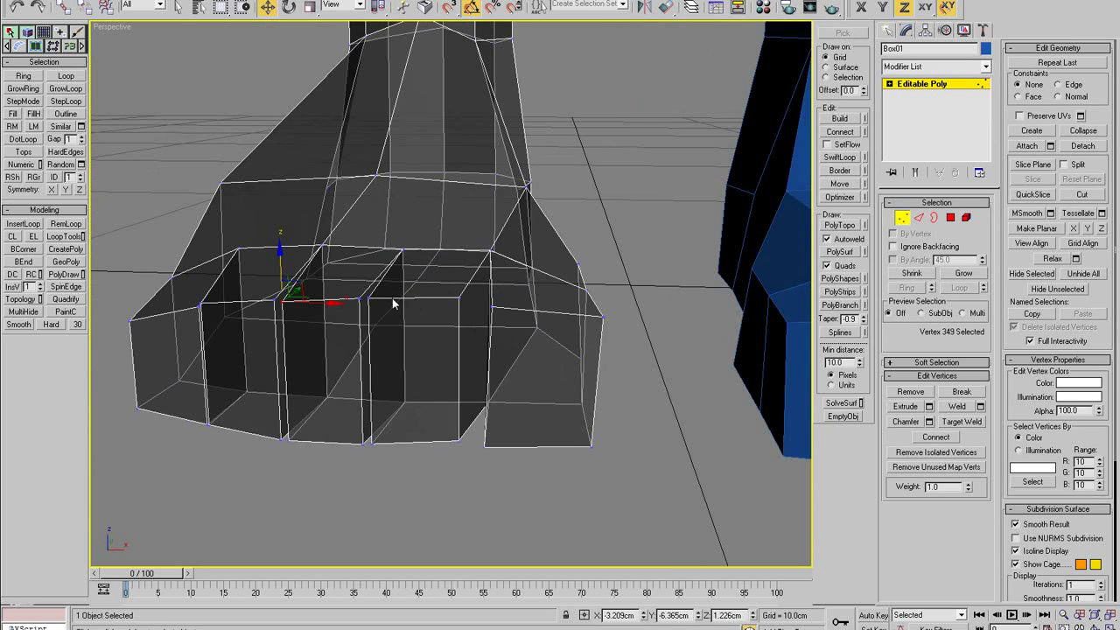
# - Lower the remaining upper tip vertices of the smaller toes, including the little toe's outer corner, so the toes slope down
pyautogui.moveTo(460, 297); pyautogui.dragTo(460, 319)
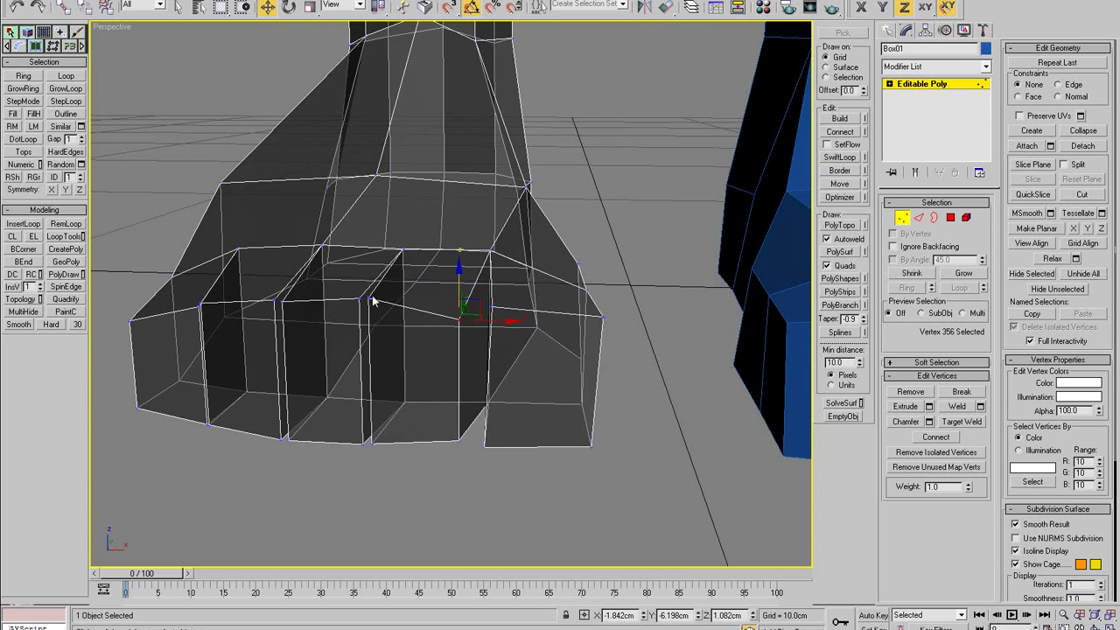
pyautogui.moveTo(369, 298)
pyautogui.mouseDown()
pyautogui.moveTo(372, 313)
pyautogui.moveTo(360, 313)
pyautogui.mouseUp()
pyautogui.keyDown('alt'); pyautogui.moveTo(360, 315); pyautogui.dragTo(366, 315, button='middle'); pyautogui.keyUp('alt')
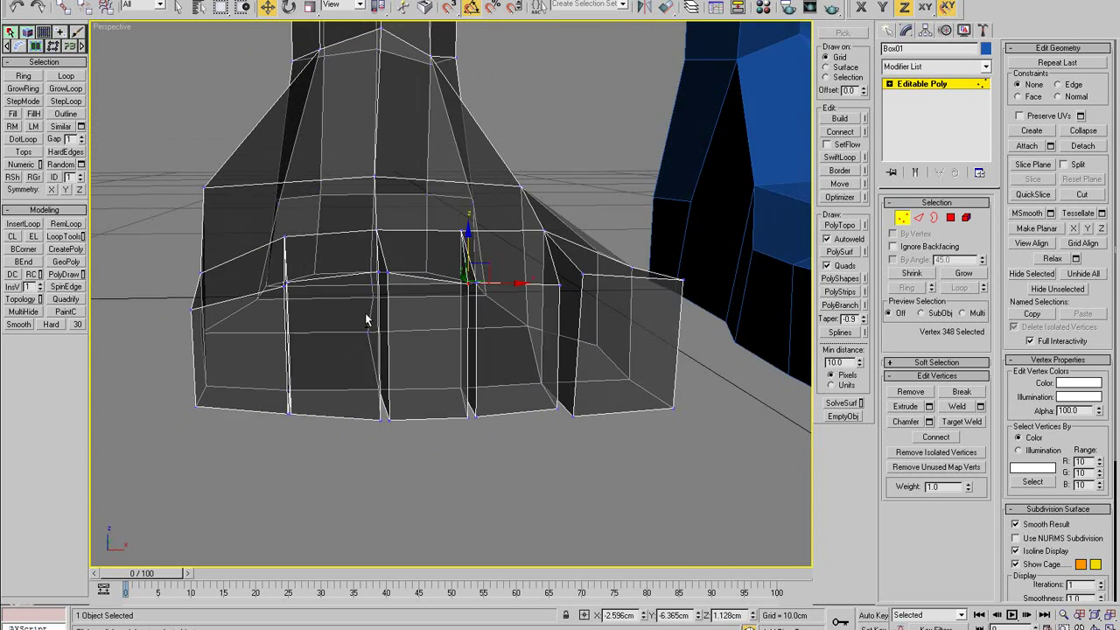
pyautogui.moveTo(381, 273); pyautogui.dragTo(284, 320)
pyautogui.click(293, 283)
pyautogui.click(276, 292)
pyautogui.moveTo(193, 310); pyautogui.dragTo(193, 331)
pyautogui.keyDown('alt'); pyautogui.moveTo(287, 365); pyautogui.dragTo(392, 394, button='middle'); pyautogui.keyUp('alt')
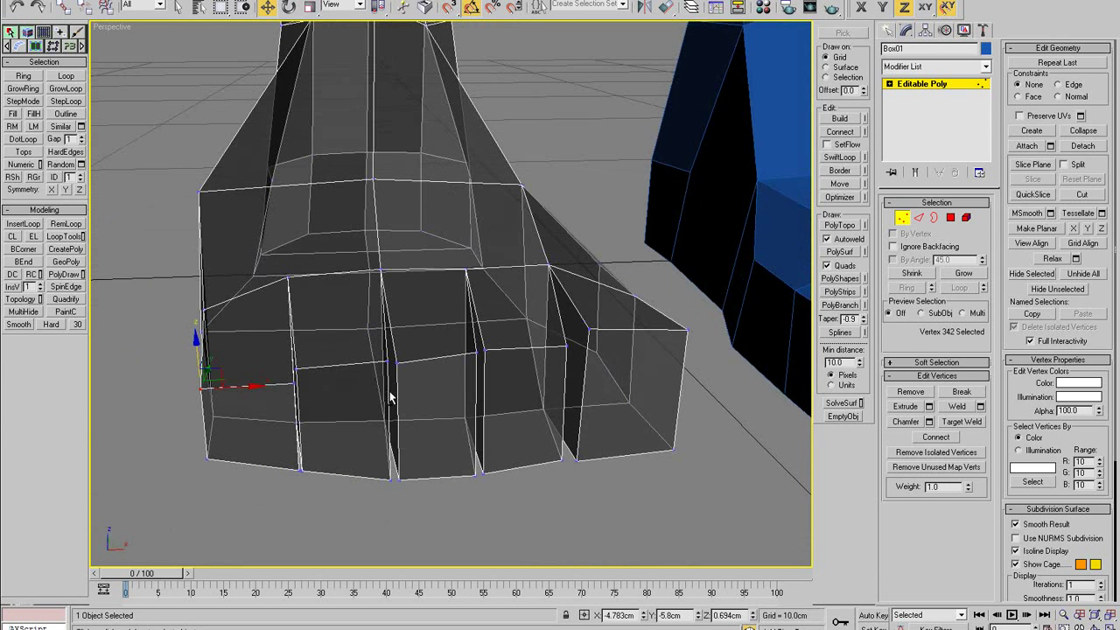
# - Move the big toe's tip polygon forward along Y to lengthen the toe
pyautogui.press('2')
pyautogui.click(501, 470)
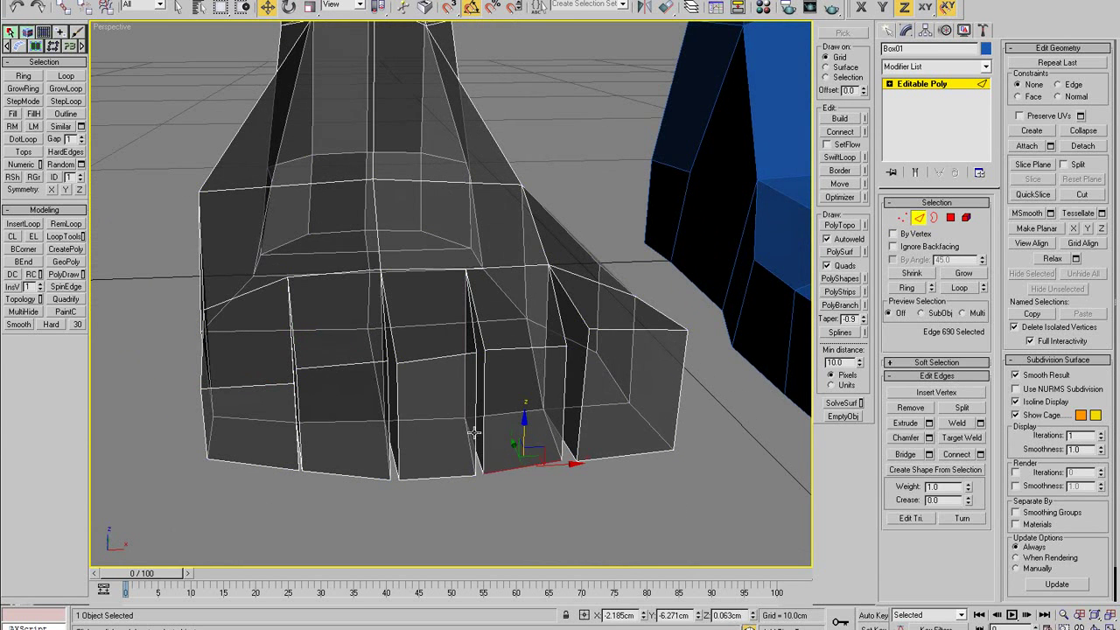
pyautogui.keyDown('alt'); pyautogui.moveTo(501, 471); pyautogui.dragTo(480, 458, button='middle'); pyautogui.keyUp('alt')
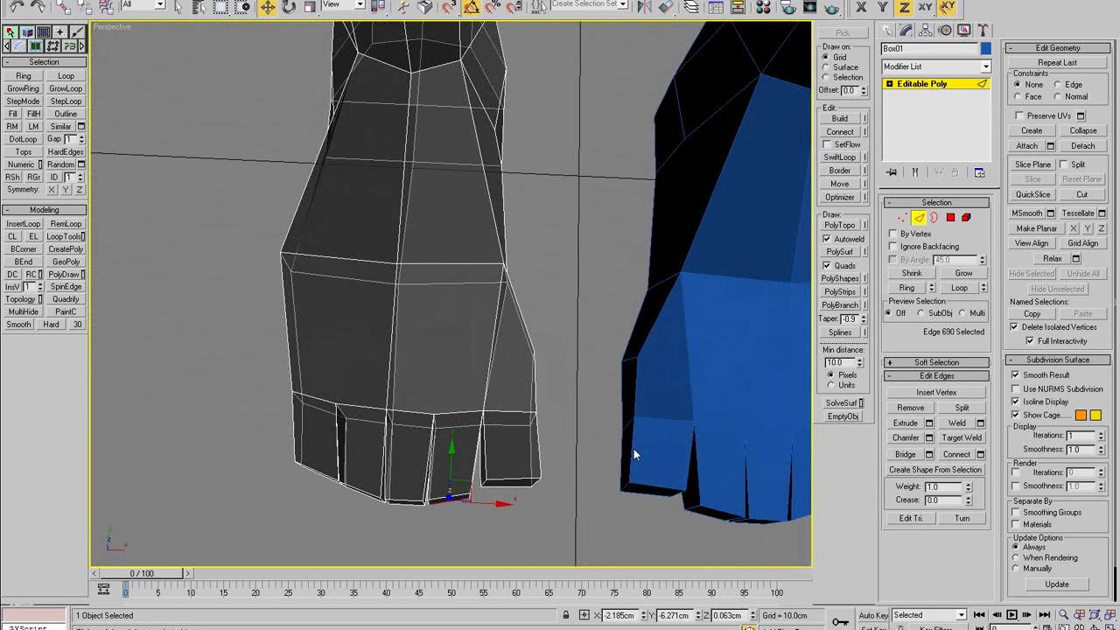
pyautogui.click(950, 217)
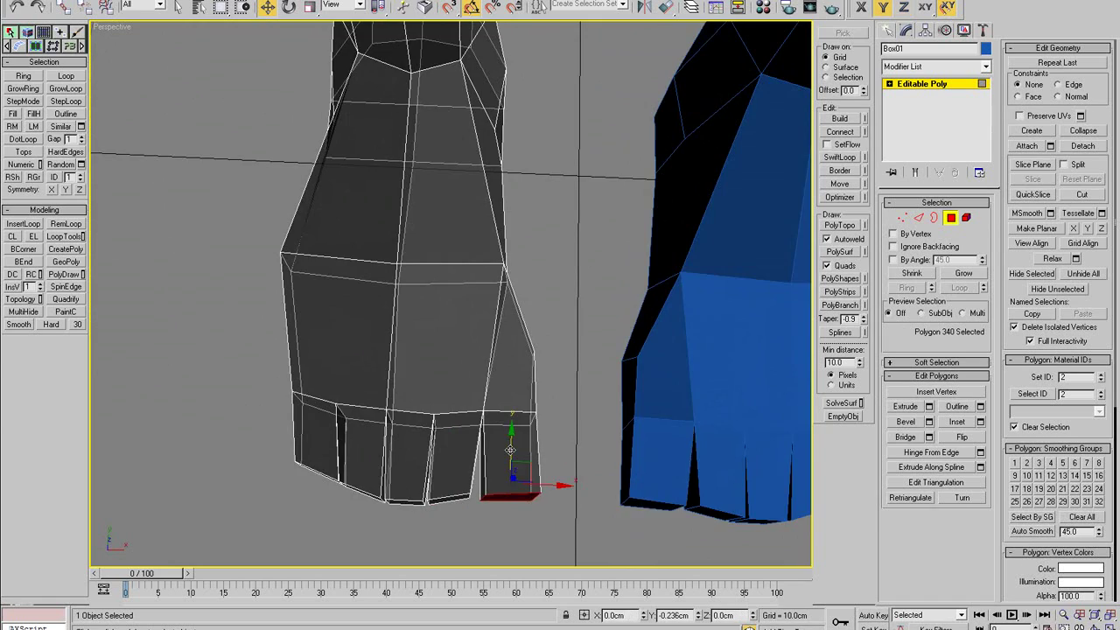
pyautogui.keyDown('alt'); pyautogui.moveTo(513, 434); pyautogui.dragTo(534, 391, button='middle'); pyautogui.keyUp('alt')
pyautogui.keyDown('alt'); pyautogui.moveTo(621, 431); pyautogui.dragTo(525, 442, button='middle'); pyautogui.keyUp('alt')
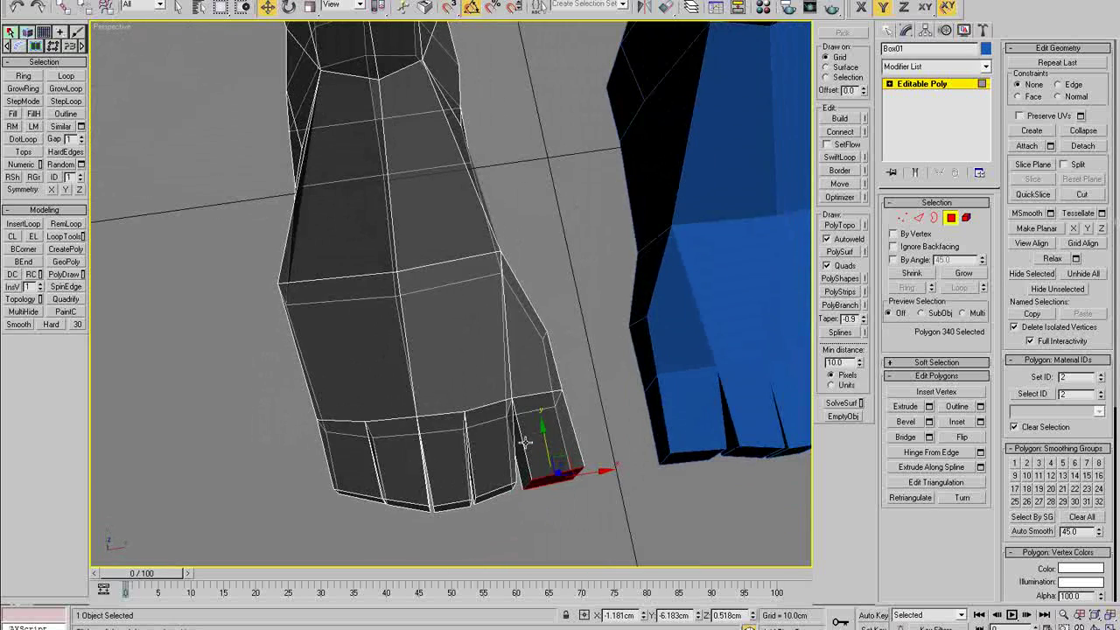
# - Move the two tip vertices on the little toe's outer side inward in the XY plane
pyautogui.keyDown('alt'); pyautogui.moveTo(638, 339); pyautogui.dragTo(580, 319, button='middle'); pyautogui.keyUp('alt')
pyautogui.scroll(-3, 533, 330)
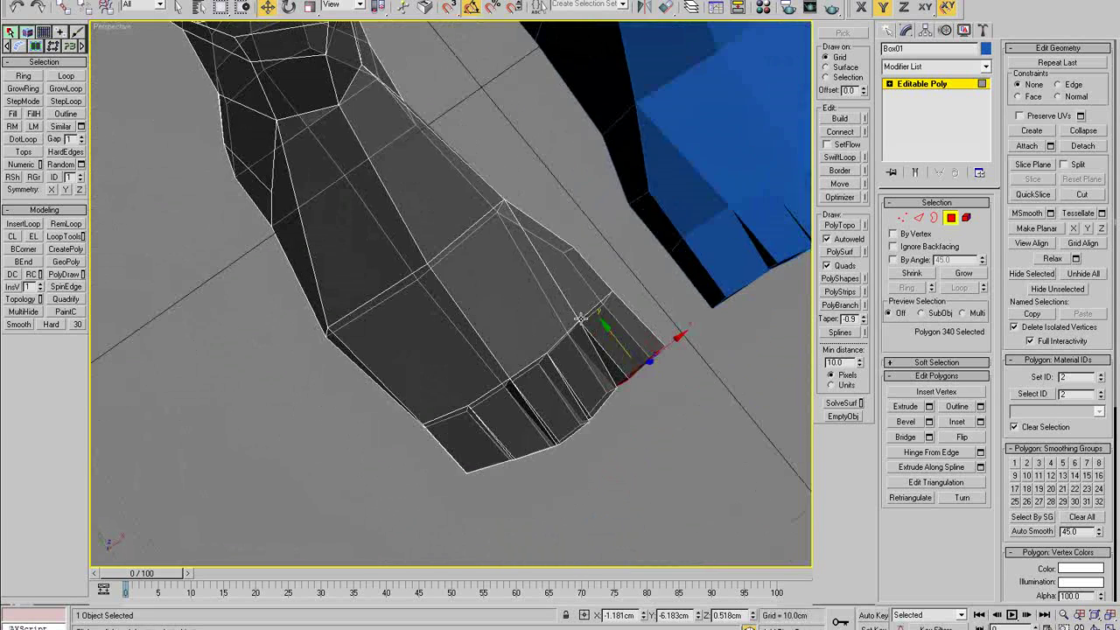
pyautogui.press('1')
pyautogui.moveTo(470, 447); pyautogui.dragTo(476, 442)
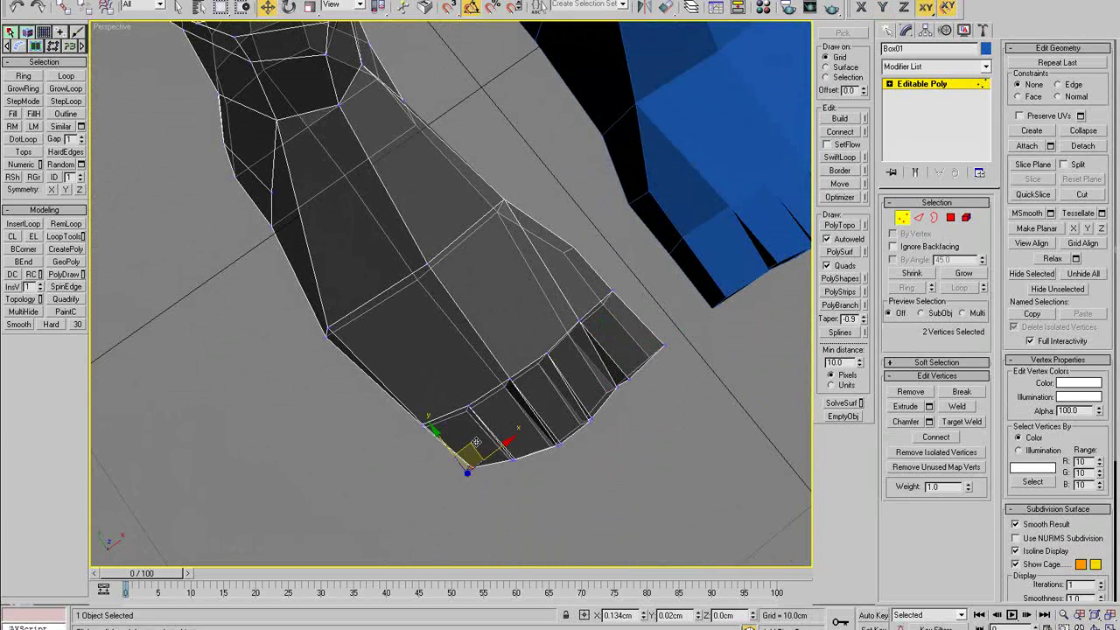
pyautogui.keyDown('alt'); pyautogui.moveTo(476, 441); pyautogui.dragTo(479, 473, button='middle'); pyautogui.keyUp('alt')
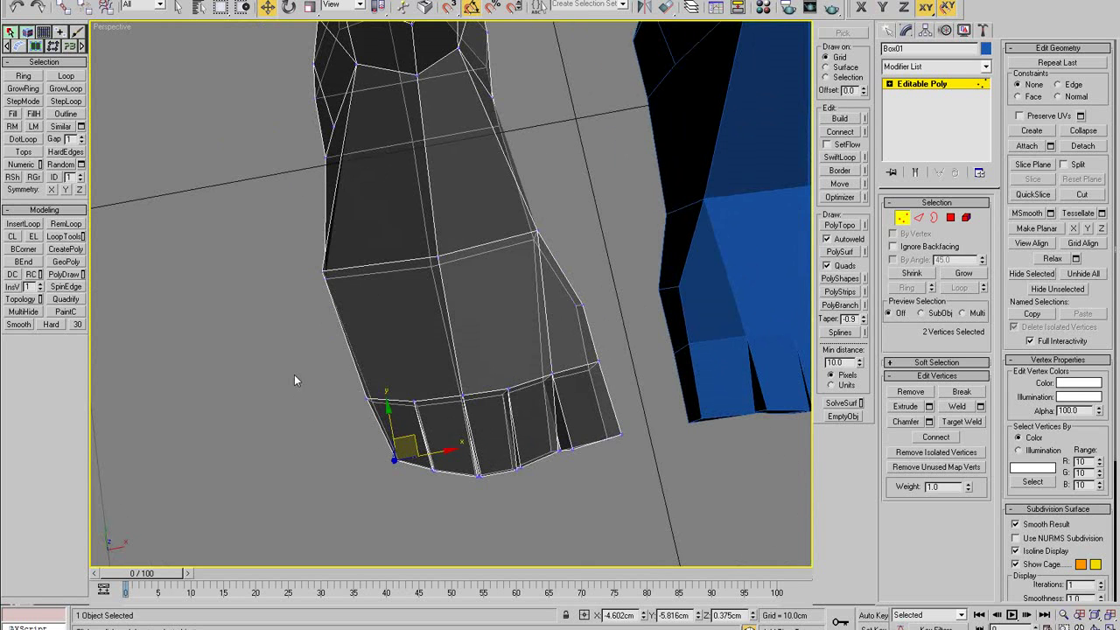
# - Adjust the outer toes' vertices along Y, including the pair at the middle of the toe bases, to reshape the toe line
pyautogui.moveTo(520, 505); pyautogui.dragTo(502, 502)
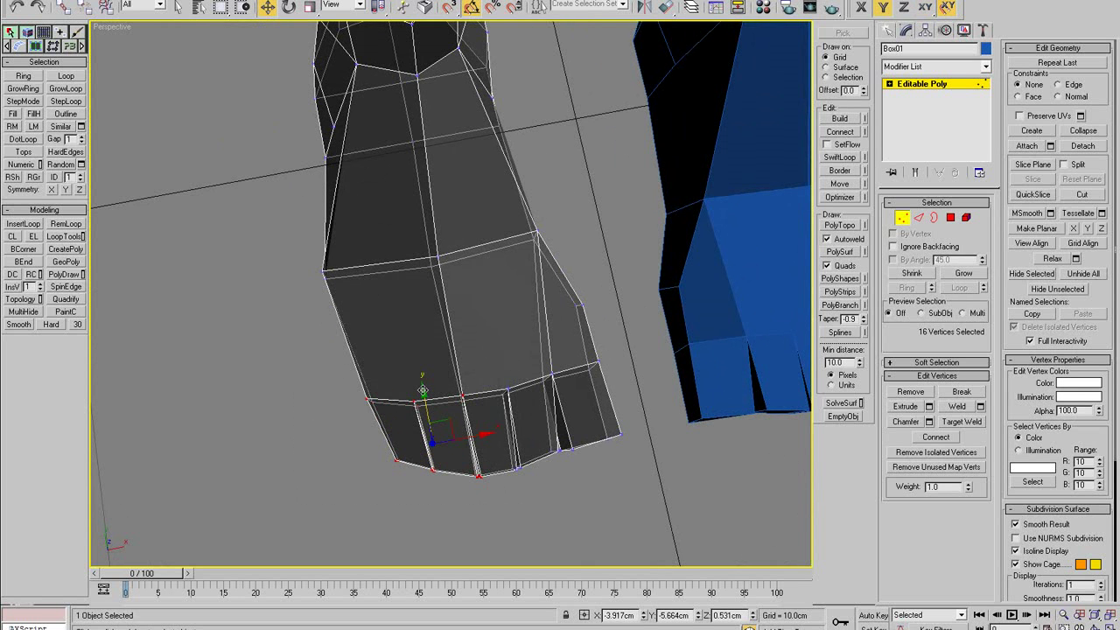
pyautogui.moveTo(420, 393); pyautogui.dragTo(468, 409)
pyautogui.moveTo(454, 360); pyautogui.dragTo(455, 366)
pyautogui.moveTo(485, 343); pyautogui.dragTo(463, 385, button='middle')
pyautogui.keyDown('alt'); pyautogui.moveTo(463, 386); pyautogui.dragTo(447, 366, button='middle'); pyautogui.keyUp('alt')
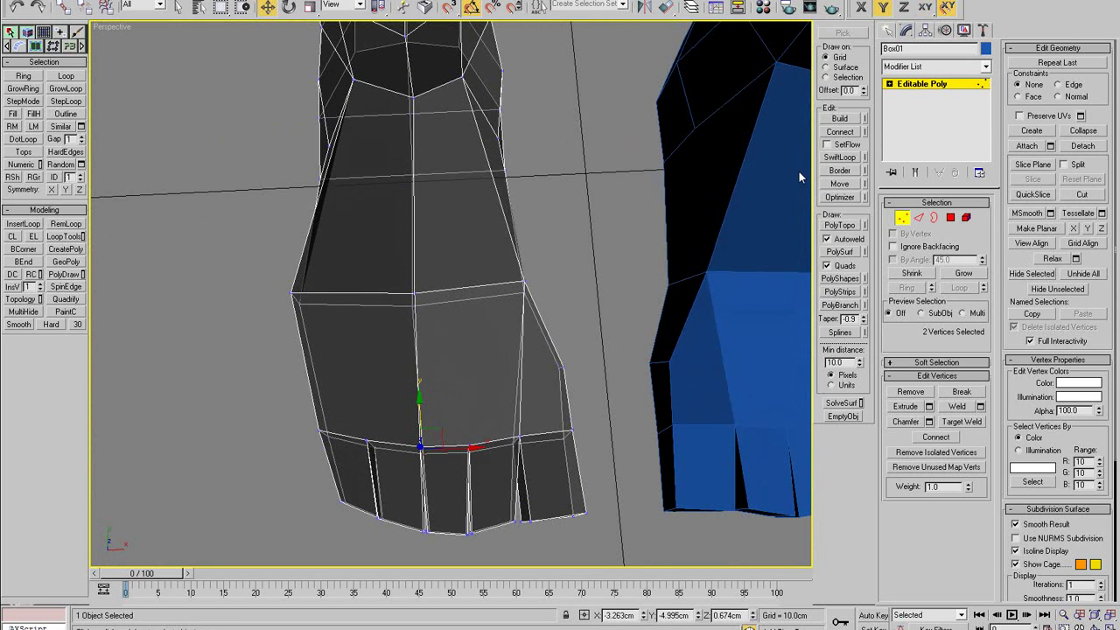
# - Turn off see-through display and cut edges across the top of the foot from the outer and inner toe gaps to the midfoot's side corners
pyautogui.hotkey('alt', 'c')
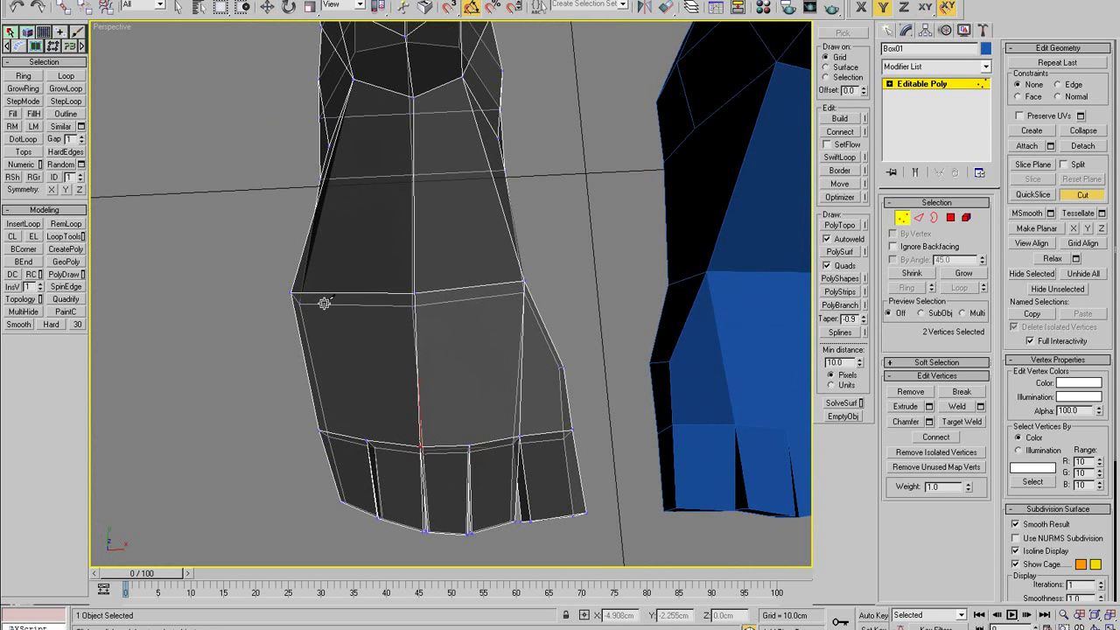
pyautogui.hotkey('alt', 'x')
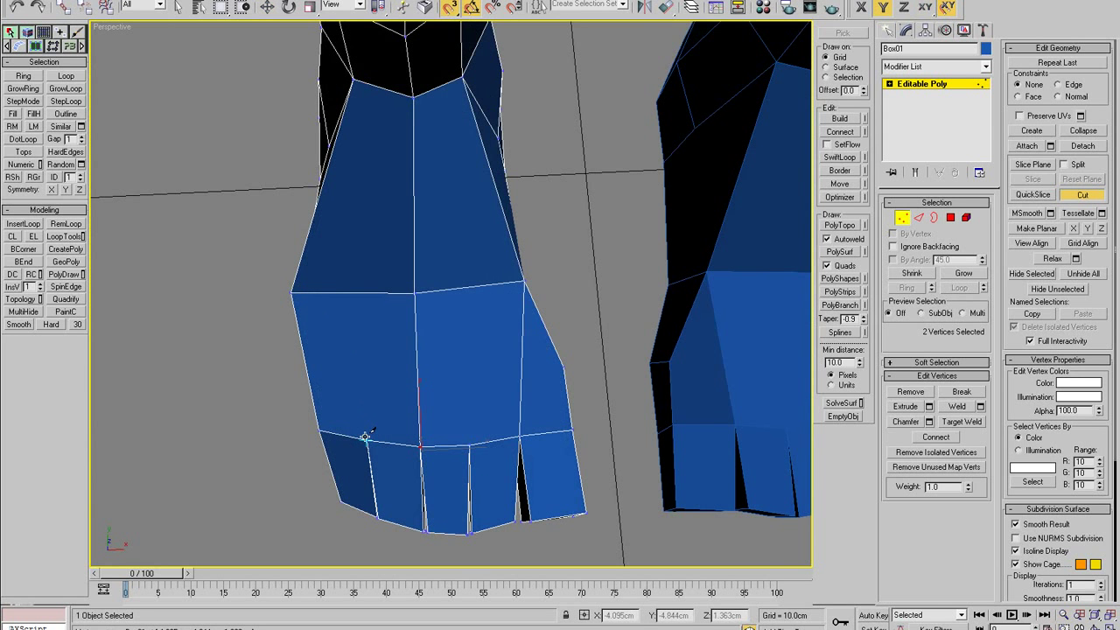
pyautogui.click(290, 292)
pyautogui.rightClick(292, 293)
pyautogui.keyDown('alt'); pyautogui.moveTo(302, 372); pyautogui.dragTo(356, 324, button='middle'); pyautogui.keyUp('alt')
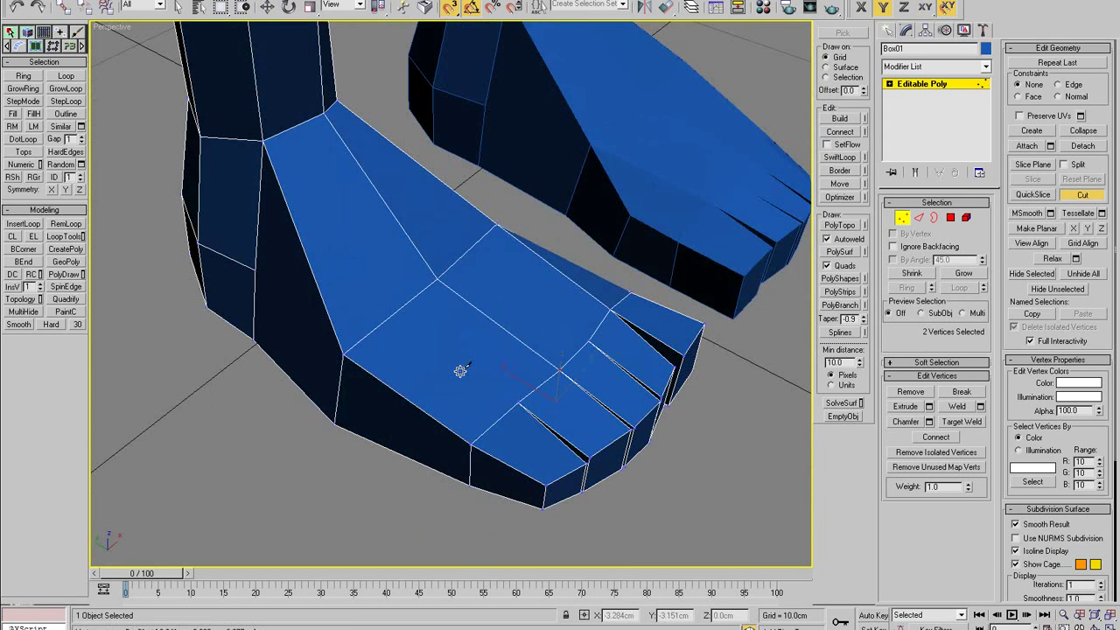
pyautogui.keyDown('alt'); pyautogui.moveTo(515, 403); pyautogui.dragTo(527, 431, button='middle'); pyautogui.keyUp('alt')
pyautogui.click(526, 433)
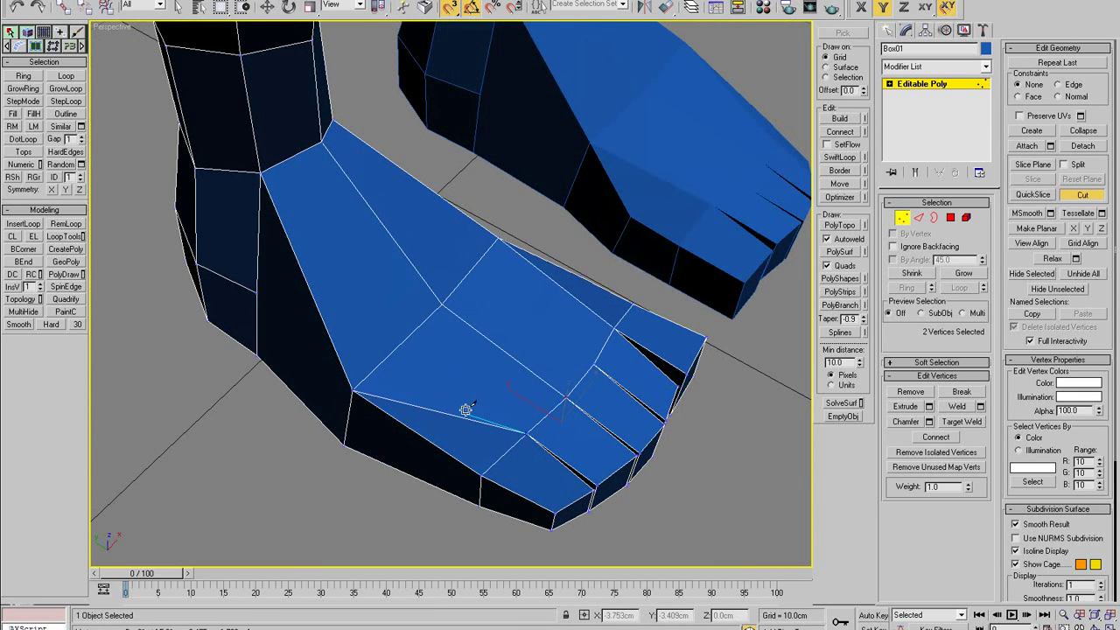
pyautogui.keyDown('alt'); pyautogui.moveTo(588, 387); pyautogui.dragTo(514, 406, button='middle'); pyautogui.keyUp('alt')
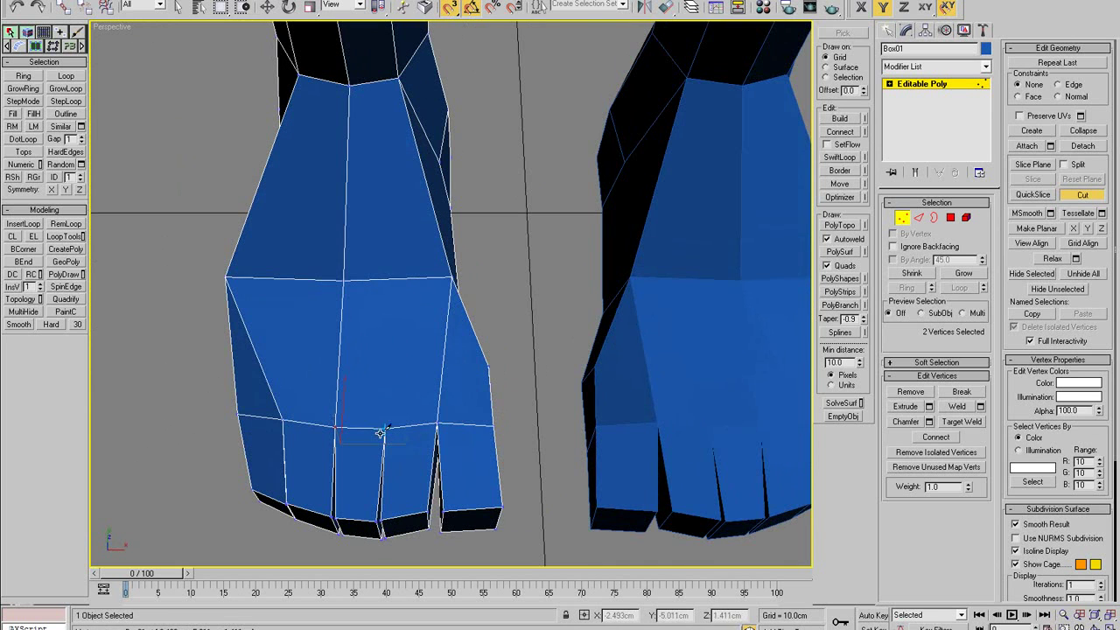
pyautogui.click(454, 274)
# - Cut matching diagonal edges on the sole from the outer and inner toe gaps to the side corners of the midfoot
pyautogui.keyDown('alt'); pyautogui.moveTo(493, 323); pyautogui.dragTo(362, 204, button='middle'); pyautogui.keyUp('alt')
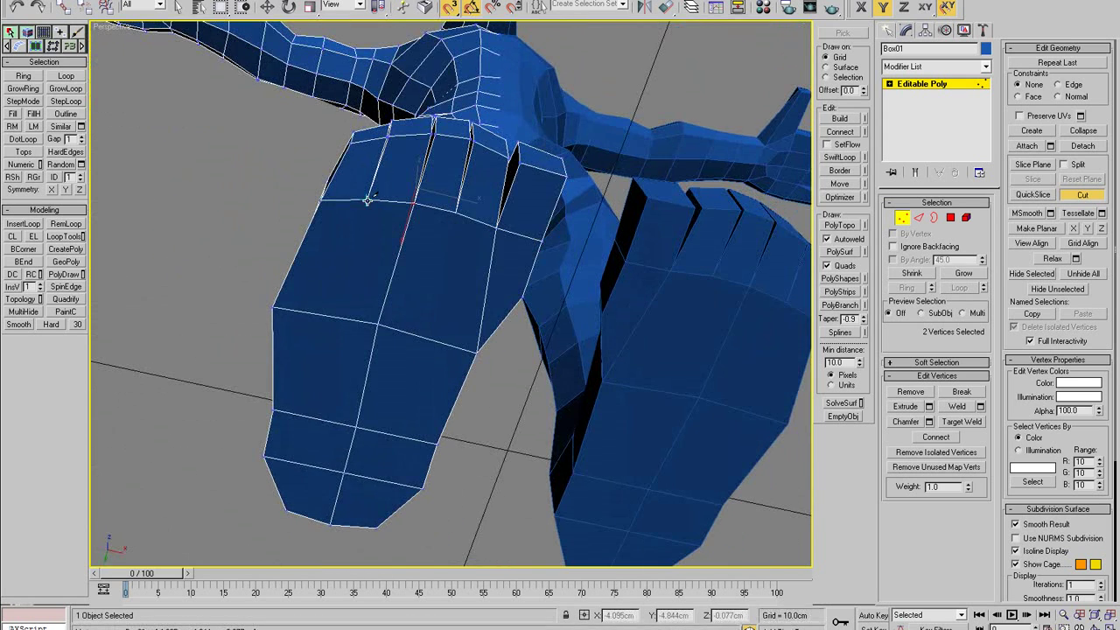
pyautogui.click(366, 200)
pyautogui.click(272, 307)
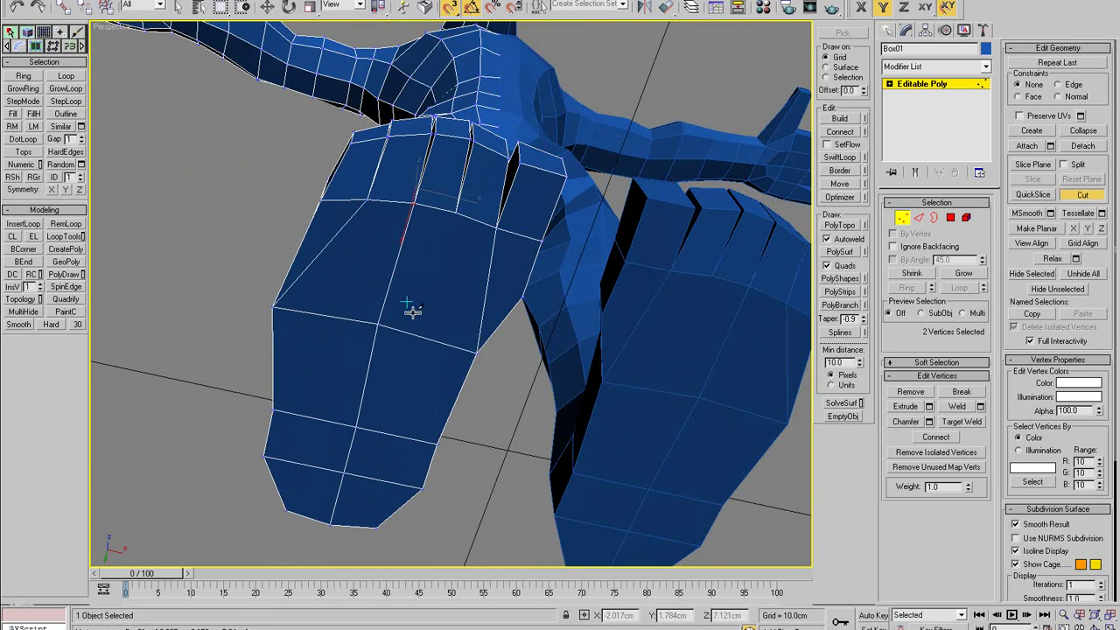
pyautogui.keyDown('alt'); pyautogui.moveTo(408, 309); pyautogui.dragTo(423, 231, button='middle'); pyautogui.keyUp('alt')
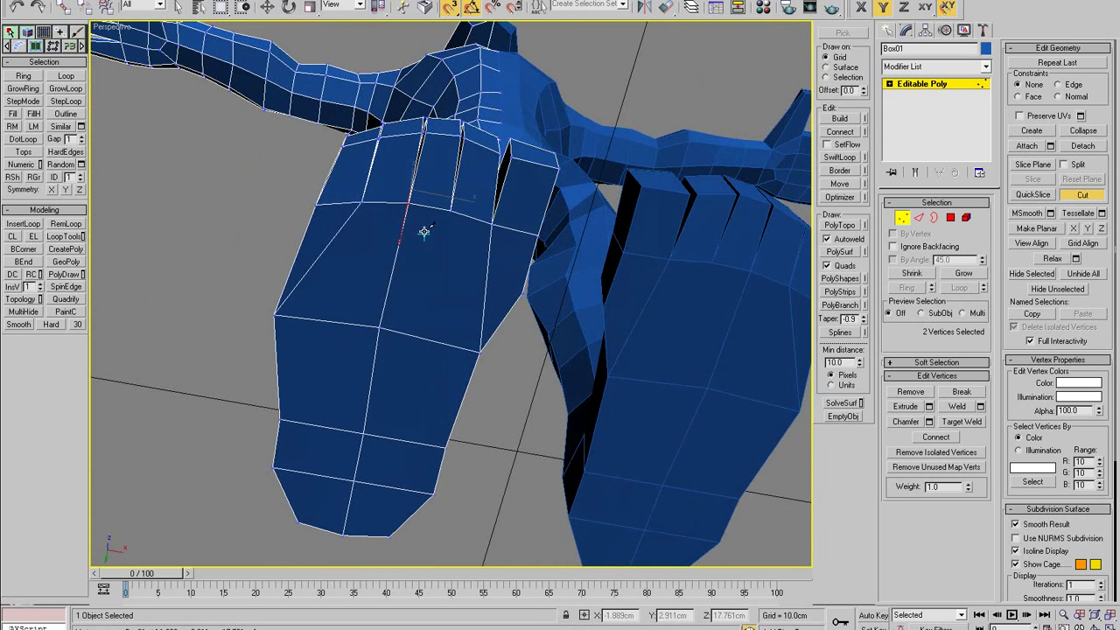
pyautogui.click(479, 350)
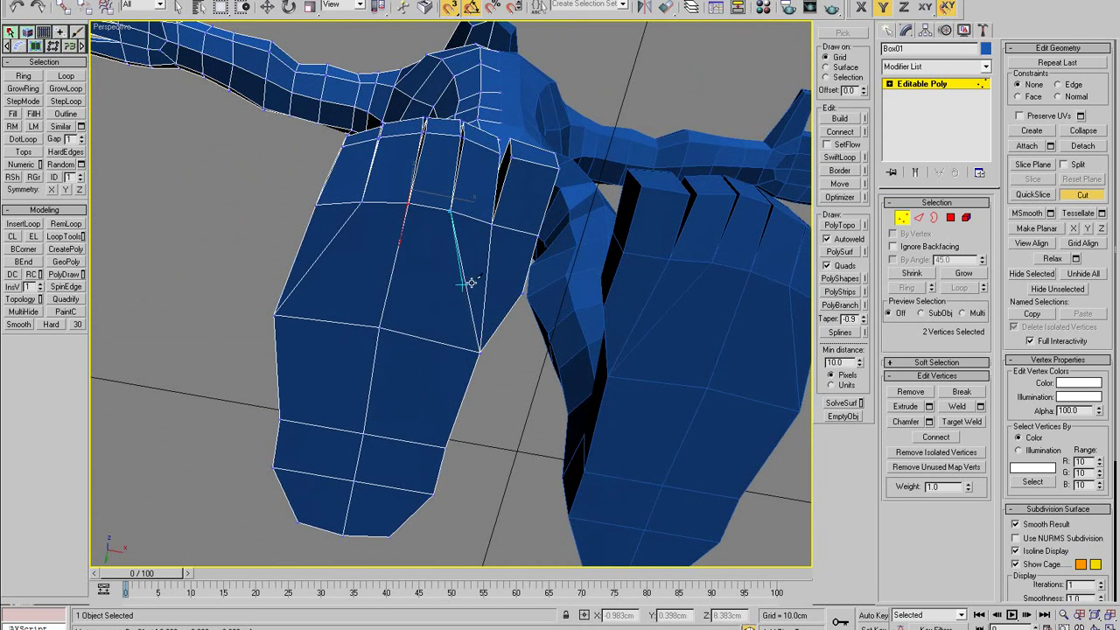
# - Cut a crosswise edge over the sole behind the toes, linking the two diagonal edges through the center line
pyautogui.keyDown('alt'); pyautogui.moveTo(461, 286); pyautogui.dragTo(361, 262, button='middle'); pyautogui.keyUp('alt')
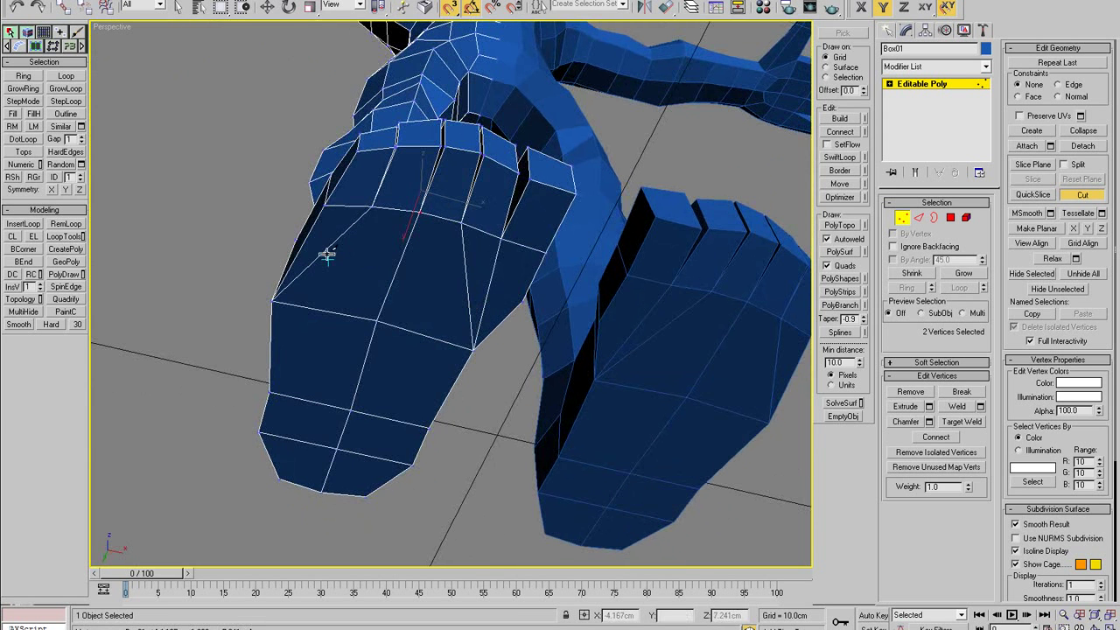
pyautogui.click(393, 282)
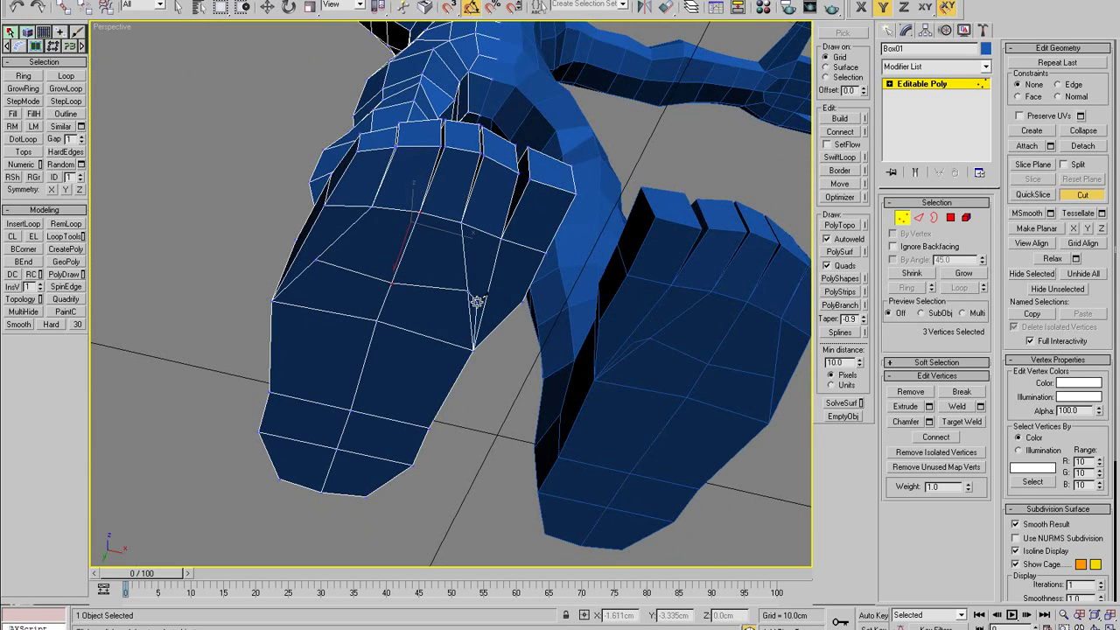
pyautogui.rightClick(476, 301)
# - Move the new crosswise-cut vertices on the sole inward in the XY plane to even out the surrounding faces
pyautogui.keyDown('alt'); pyautogui.moveTo(476, 302); pyautogui.dragTo(394, 302, button='middle'); pyautogui.keyUp('alt')
pyautogui.press('w')
pyautogui.click(309, 272)
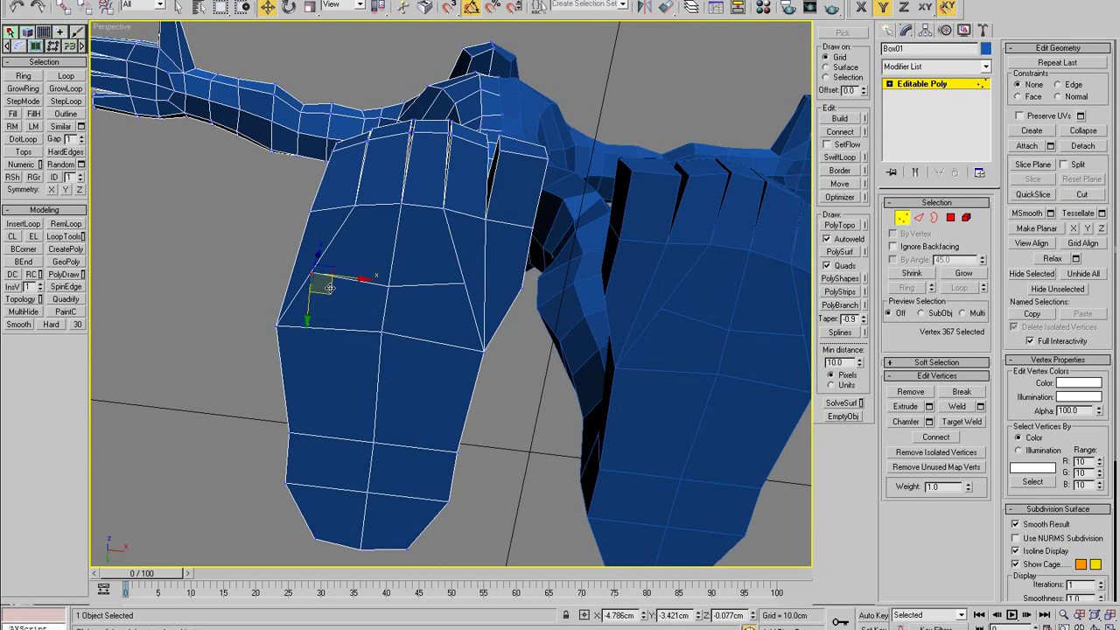
pyautogui.moveTo(329, 287); pyautogui.dragTo(434, 275)
pyautogui.keyDown('alt'); pyautogui.moveTo(492, 299); pyautogui.dragTo(454, 488, button='middle'); pyautogui.keyUp('alt')
# - Cut a crosswise edge over the top of the foot behind the toes between the two diagonal edges
pyautogui.keyDown('alt'); pyautogui.moveTo(309, 284); pyautogui.dragTo(335, 308, button='middle'); pyautogui.keyUp('alt')
pyautogui.hotkey('alt', 'c')
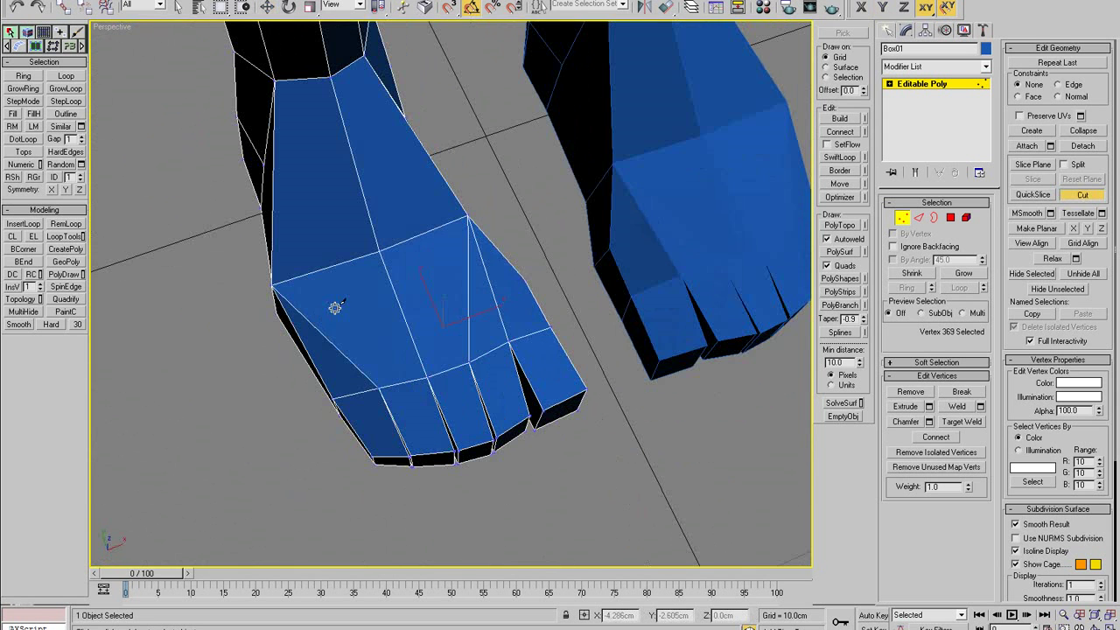
pyautogui.click(394, 297)
pyautogui.rightClick(475, 314)
# - Reposition the new top vertices inward, along with the outer and middle vertices of the midfoot row, to round the foot
pyautogui.moveTo(470, 298); pyautogui.dragTo(452, 291)
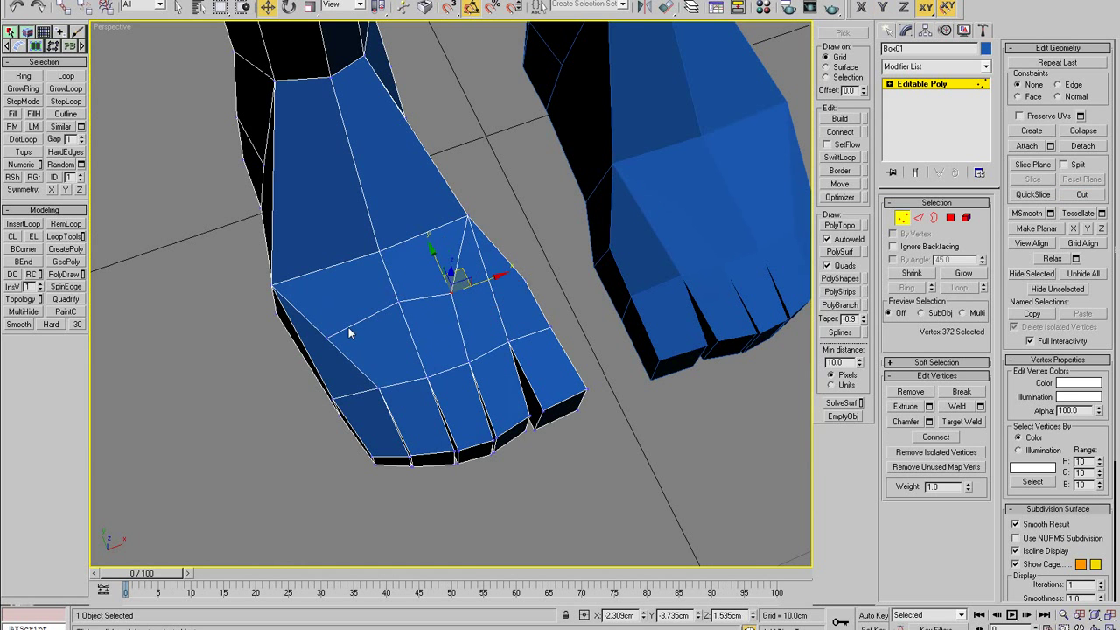
pyautogui.moveTo(328, 338); pyautogui.dragTo(352, 329)
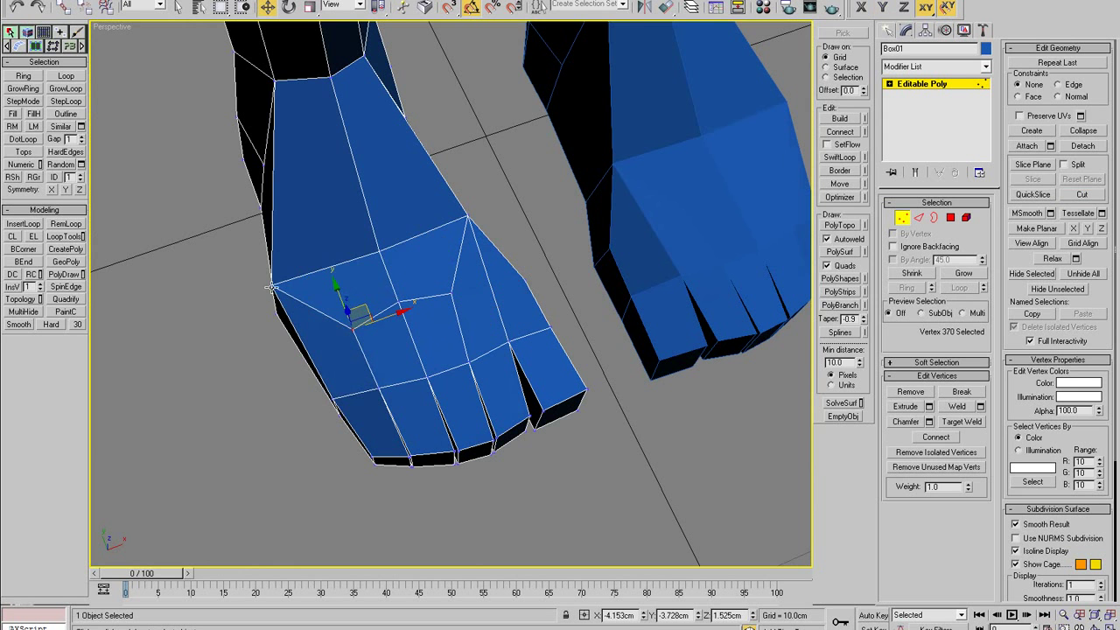
pyautogui.moveTo(271, 287); pyautogui.dragTo(354, 256)
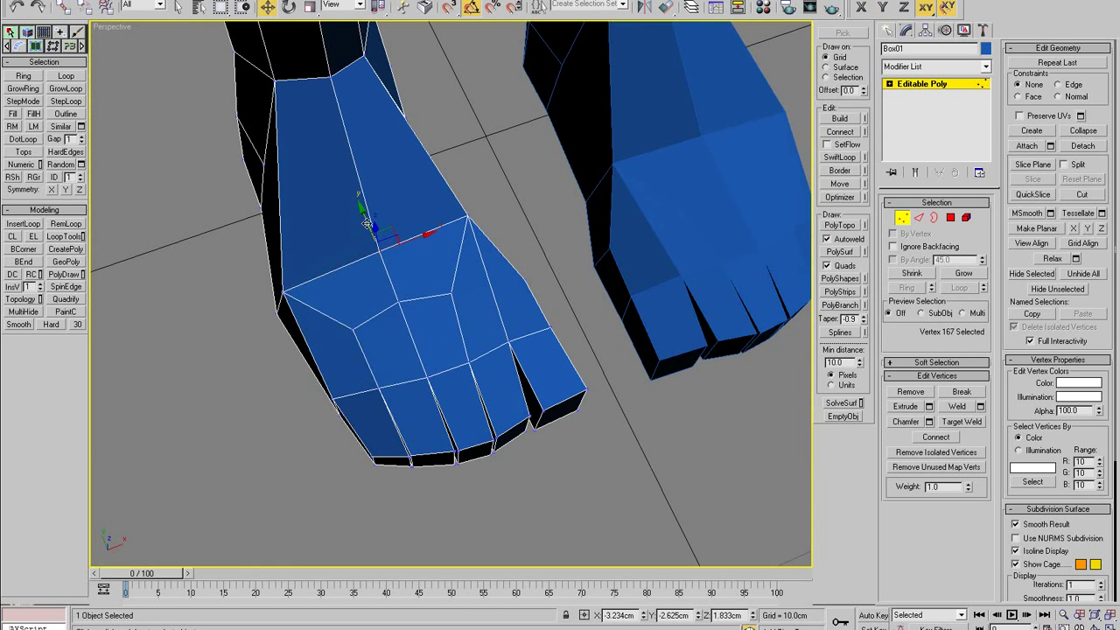
pyautogui.keyDown('alt'); pyautogui.moveTo(366, 224); pyautogui.dragTo(331, 294, button='middle'); pyautogui.keyUp('alt')
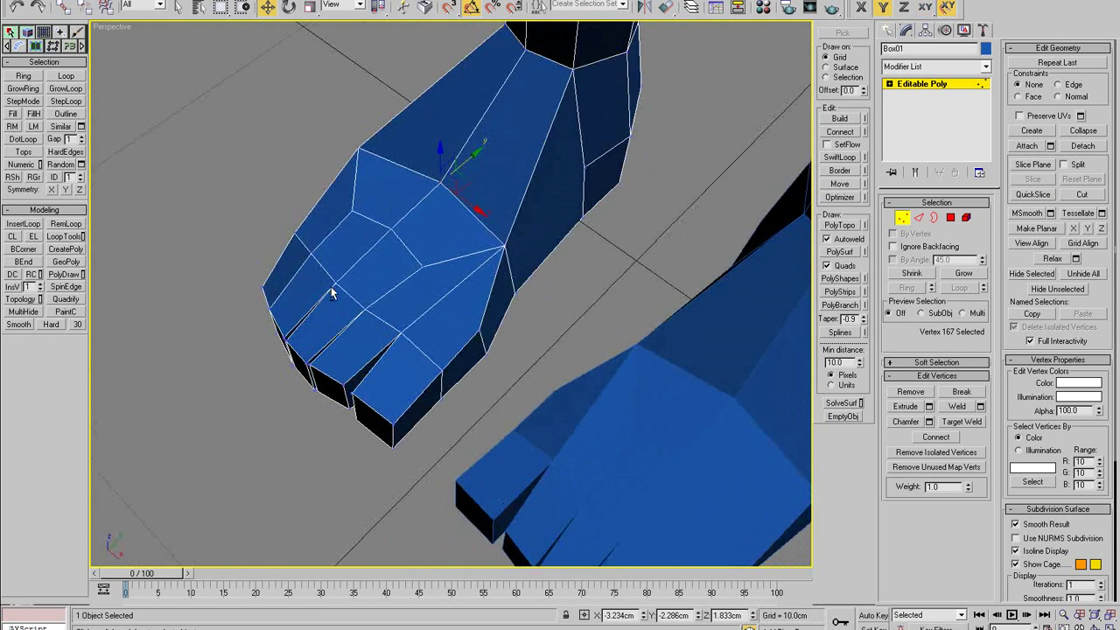
# - Extend the sole's crosswise cut to the inner side behind the big toe and cut a lengthwise edge toward the heel
pyautogui.keyDown('alt'); pyautogui.moveTo(441, 296); pyautogui.dragTo(487, 305, button='middle'); pyautogui.keyUp('alt')
pyautogui.keyDown('alt'); pyautogui.moveTo(506, 247); pyautogui.dragTo(491, 292, button='middle'); pyautogui.keyUp('alt')
pyautogui.click(494, 293)
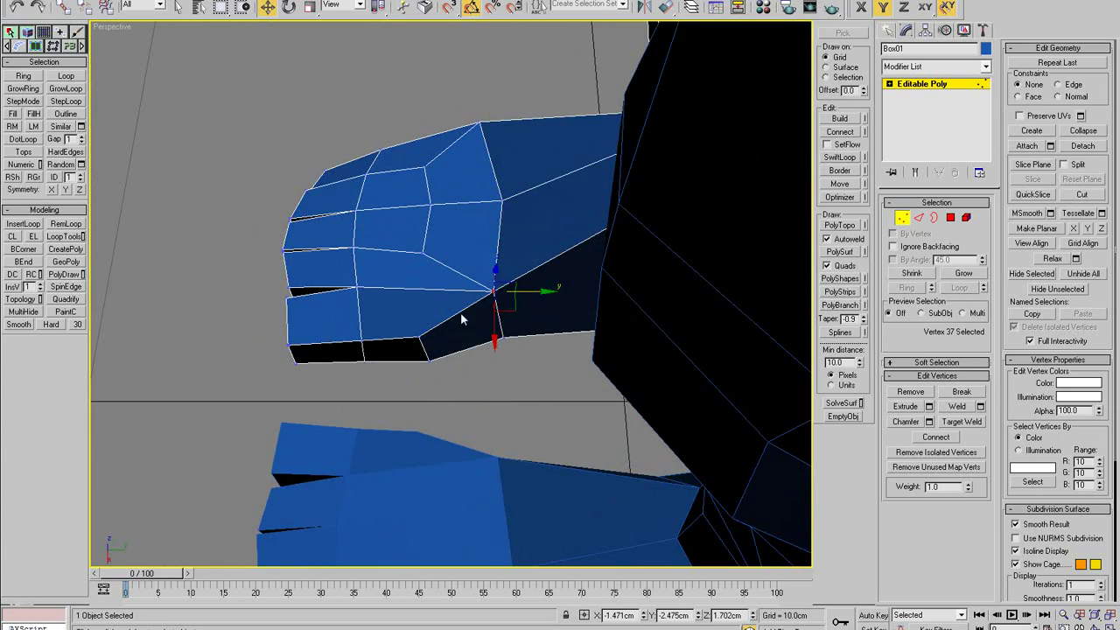
pyautogui.keyDown('alt'); pyautogui.moveTo(511, 360); pyautogui.dragTo(407, 379, button='middle'); pyautogui.keyUp('alt')
pyautogui.hotkey('alt', 'c')
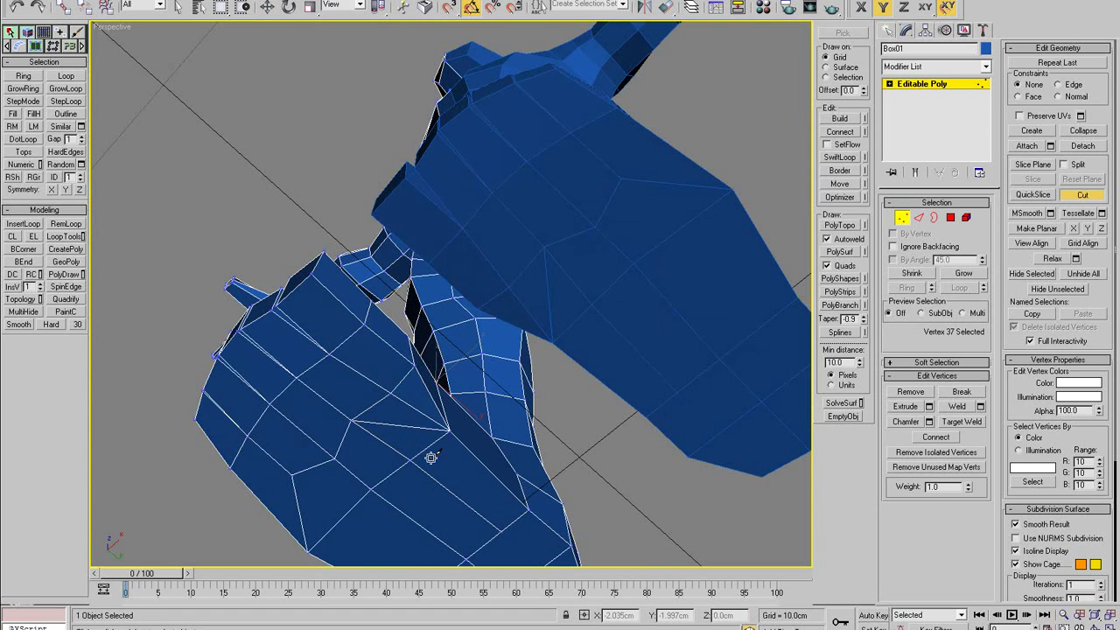
# - Remove the leftover diagonal edge on the sole behind the big toe
pyautogui.press('2')
pyautogui.press('w')
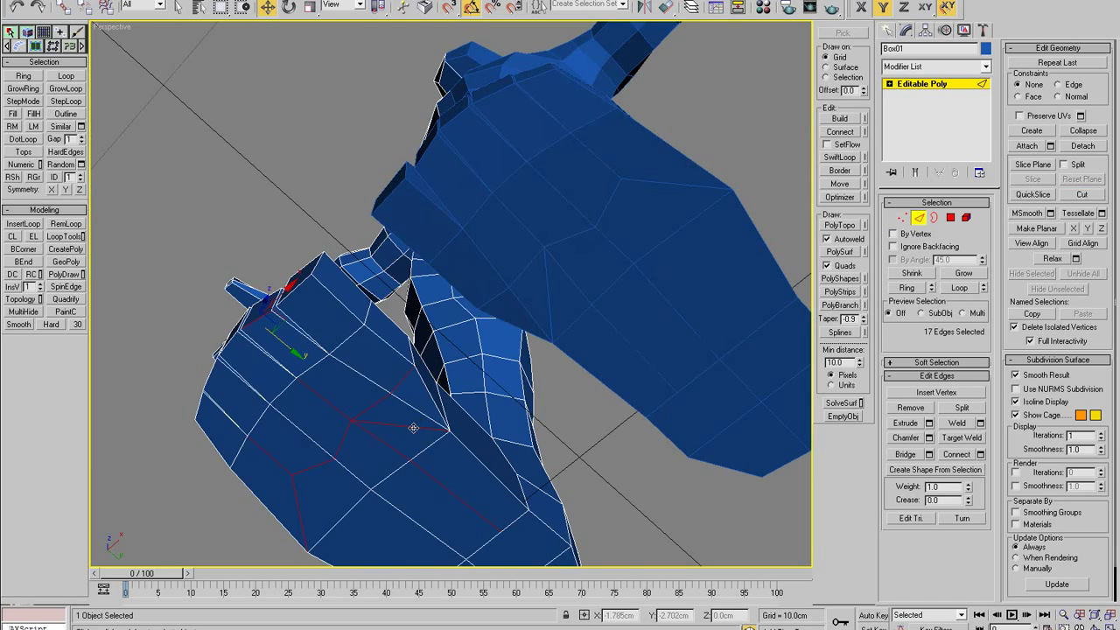
pyautogui.click(414, 428)
pyautogui.rightClick(424, 431)
pyautogui.click(408, 454)
# - Cut a lengthwise edge along the foot's inner side from the arch to the lower corner behind the big toe
pyautogui.keyDown('alt'); pyautogui.moveTo(440, 461); pyautogui.dragTo(479, 127, button='middle'); pyautogui.keyUp('alt')
pyautogui.hotkey('alt', 'c')
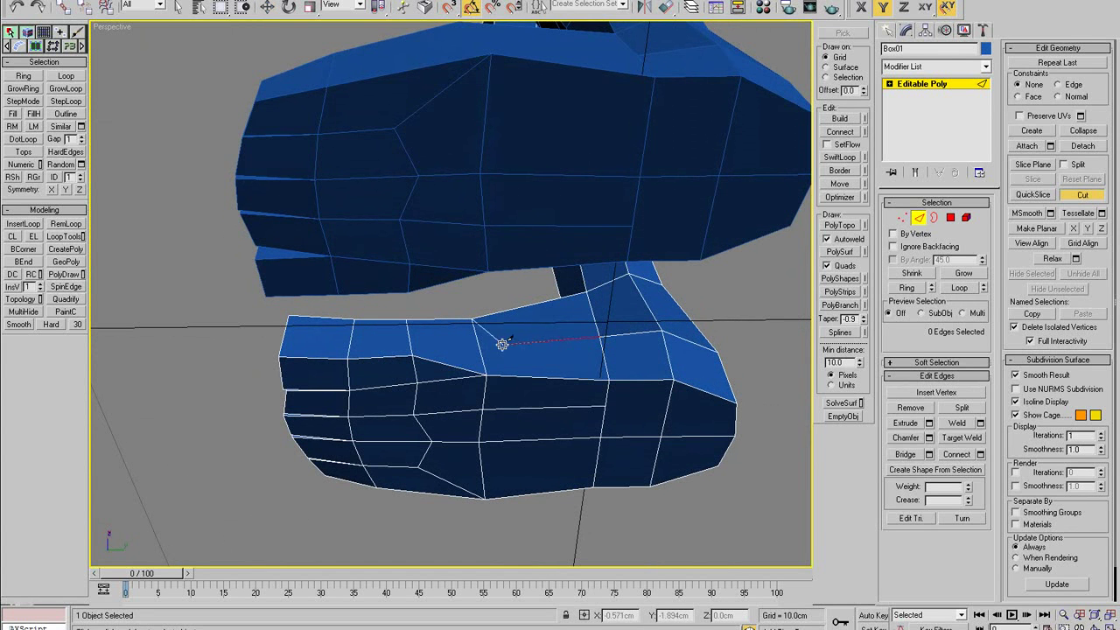
pyautogui.click(463, 348)
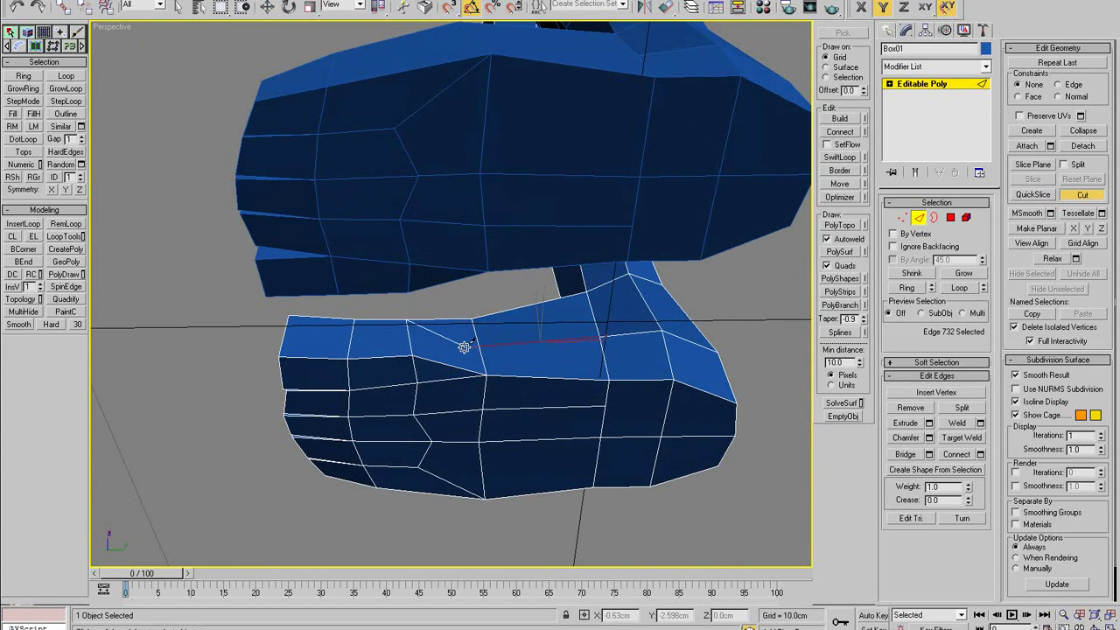
pyautogui.click(413, 355)
pyautogui.rightClick(425, 367)
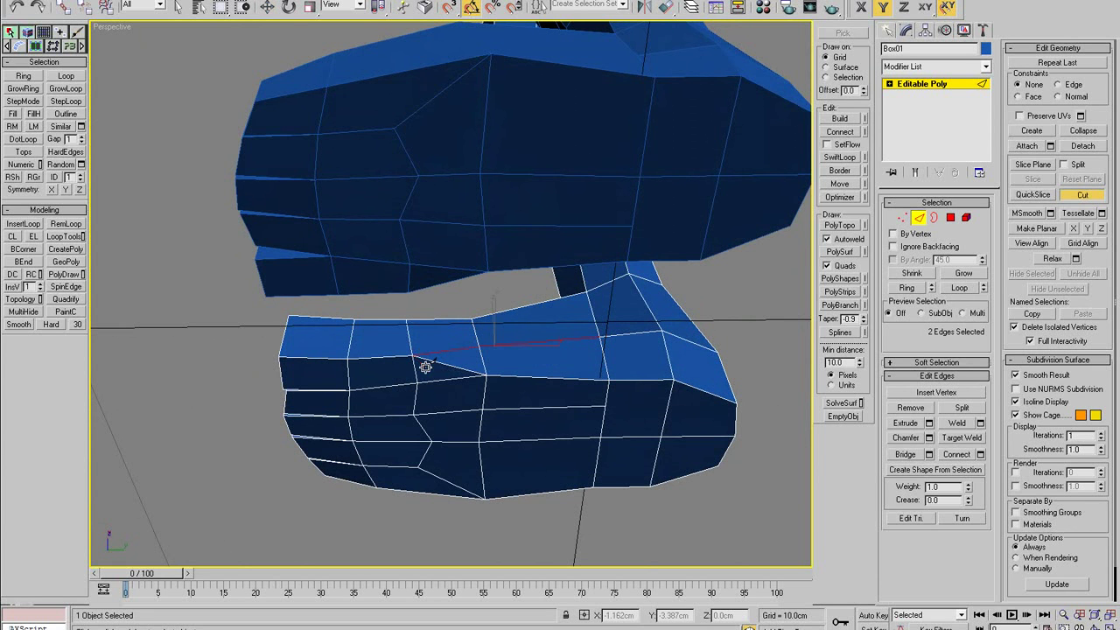
# - Remove the diagonal edge below the new inner-side cut at the base of the big toe
pyautogui.rightClick(427, 367)
pyautogui.click(440, 363)
pyautogui.rightClick(438, 361)
pyautogui.click(428, 376)
pyautogui.keyDown('alt'); pyautogui.moveTo(427, 385); pyautogui.dragTo(487, 354, button='middle'); pyautogui.keyUp('alt')
pyautogui.press('w')
pyautogui.rightClick(440, 369)
pyautogui.click(427, 398)
# - Move the sole's inner-edge vertices behind the big toe and at the arch along X
pyautogui.press('1')
pyautogui.click(485, 369)
pyautogui.moveTo(485, 369); pyautogui.dragTo(485, 339)
pyautogui.click(667, 377)
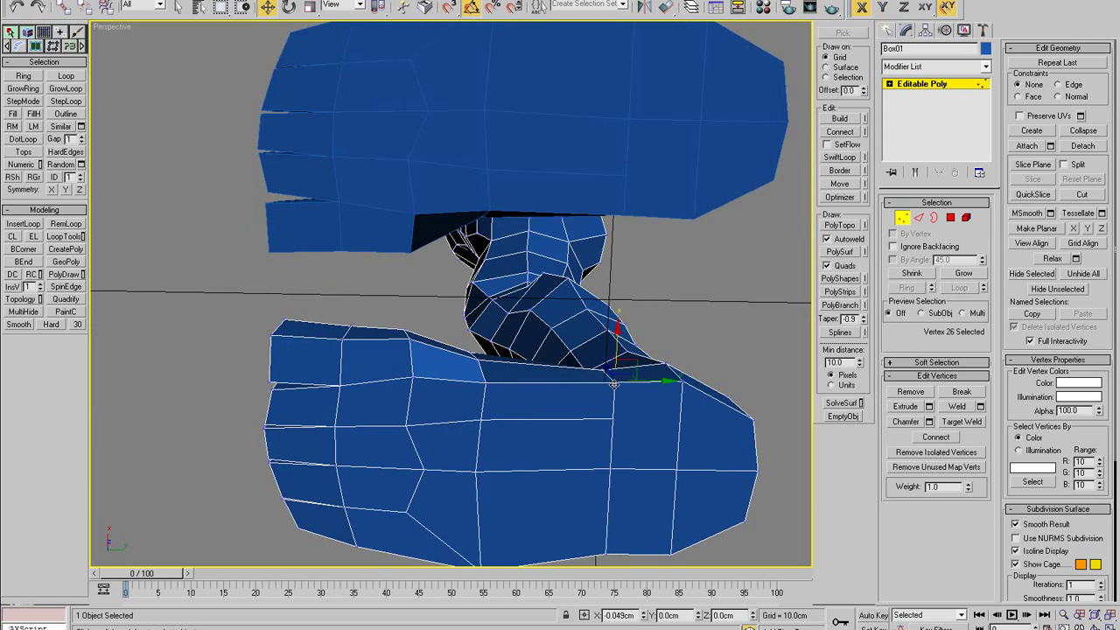
# - Lower the new inner-side vertex behind the big toe along Z
pyautogui.keyDown('alt'); pyautogui.moveTo(508, 400); pyautogui.dragTo(488, 326, button='middle'); pyautogui.keyUp('alt')
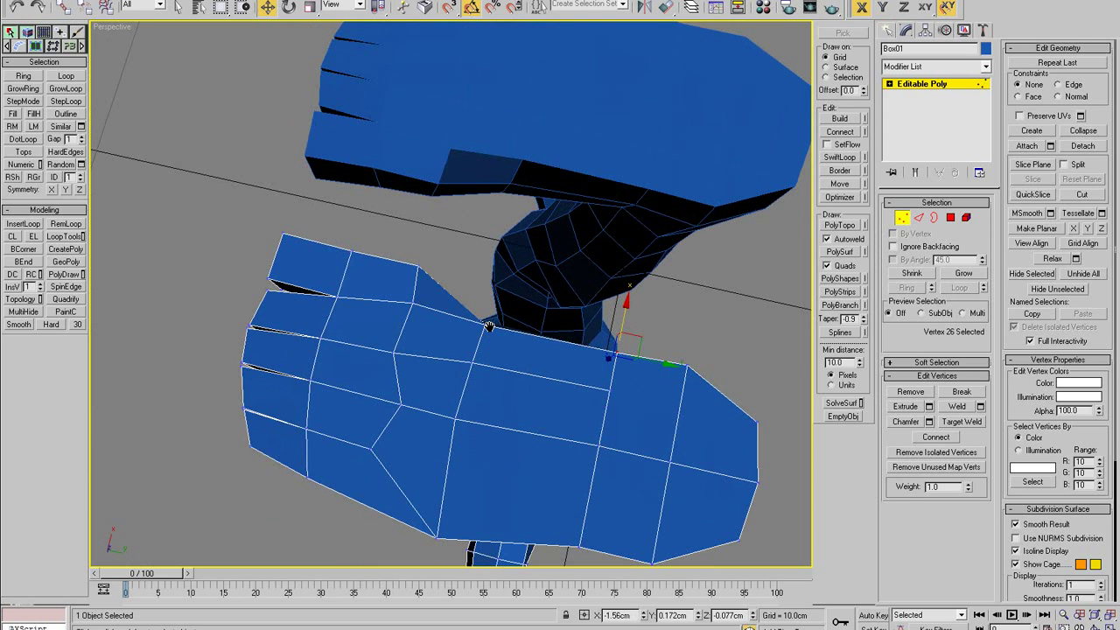
pyautogui.moveTo(484, 325); pyautogui.dragTo(486, 324)
pyautogui.keyDown('alt'); pyautogui.moveTo(486, 324); pyautogui.dragTo(514, 426, button='middle'); pyautogui.keyUp('alt')
pyautogui.click(465, 292)
pyautogui.keyDown('alt'); pyautogui.moveTo(466, 291); pyautogui.dragTo(353, 222, button='middle'); pyautogui.keyUp('alt')
pyautogui.moveTo(485, 262); pyautogui.dragTo(485, 290)
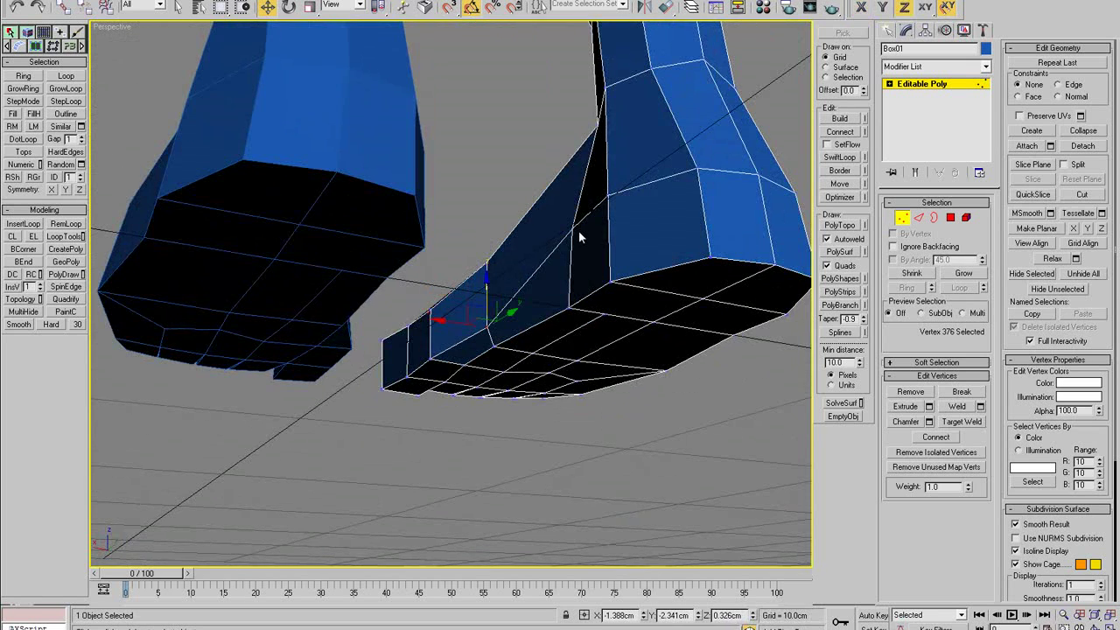
# - Lower the inner-side vertex near the heel along Z, and shift it and the vertex behind the big toe along X
pyautogui.moveTo(577, 230); pyautogui.dragTo(579, 276)
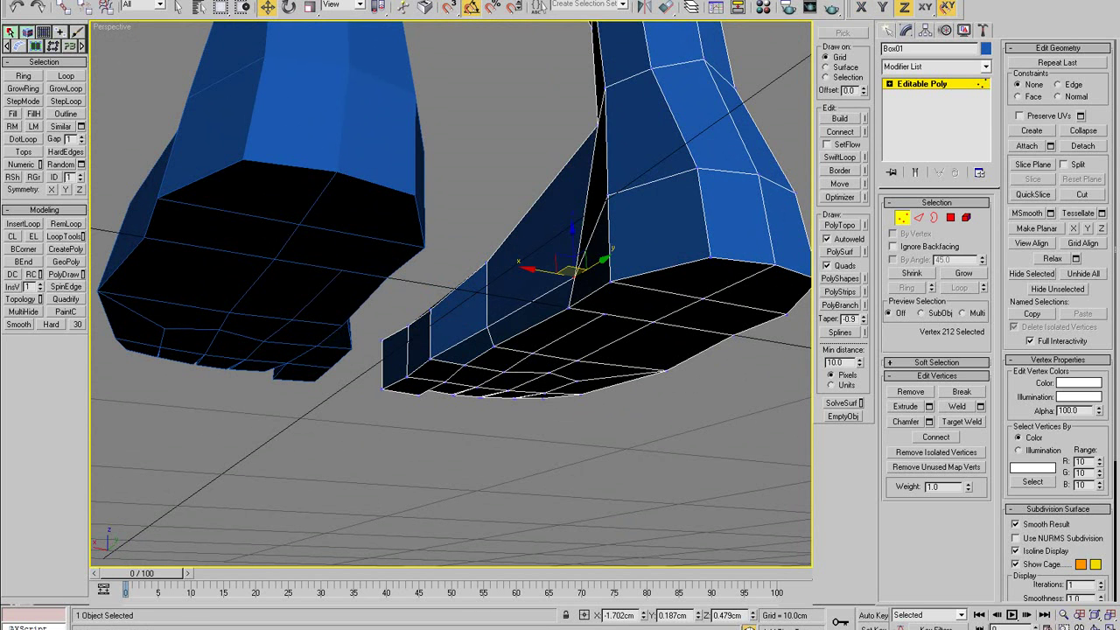
pyautogui.keyDown('alt'); pyautogui.moveTo(577, 262); pyautogui.dragTo(554, 414, button='middle'); pyautogui.keyUp('alt')
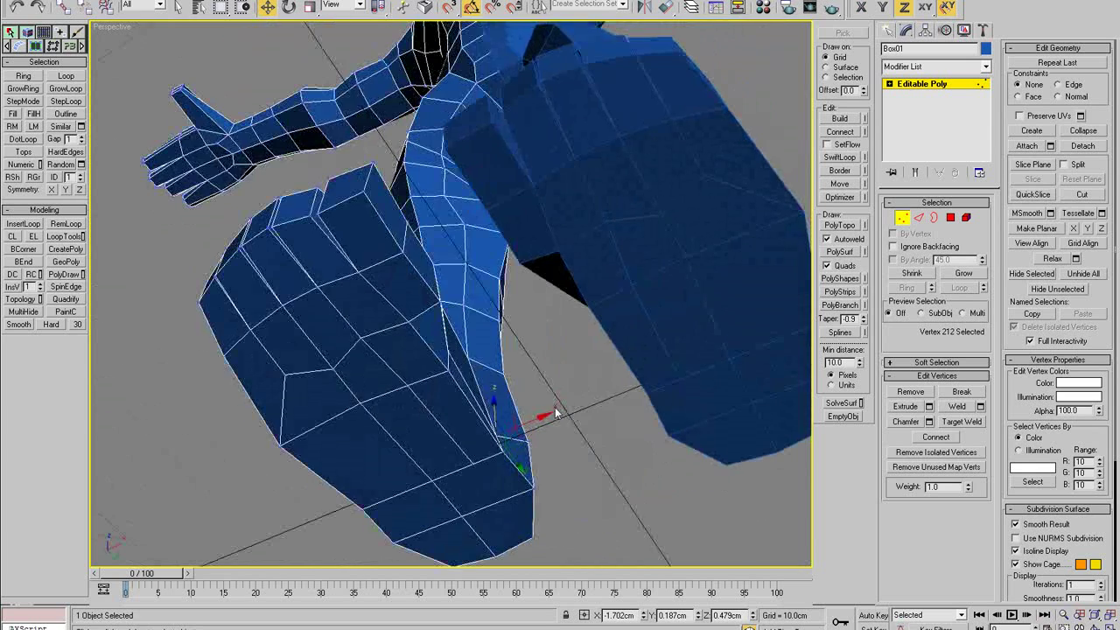
pyautogui.moveTo(537, 418); pyautogui.dragTo(551, 413)
pyautogui.moveTo(448, 351); pyautogui.dragTo(459, 349)
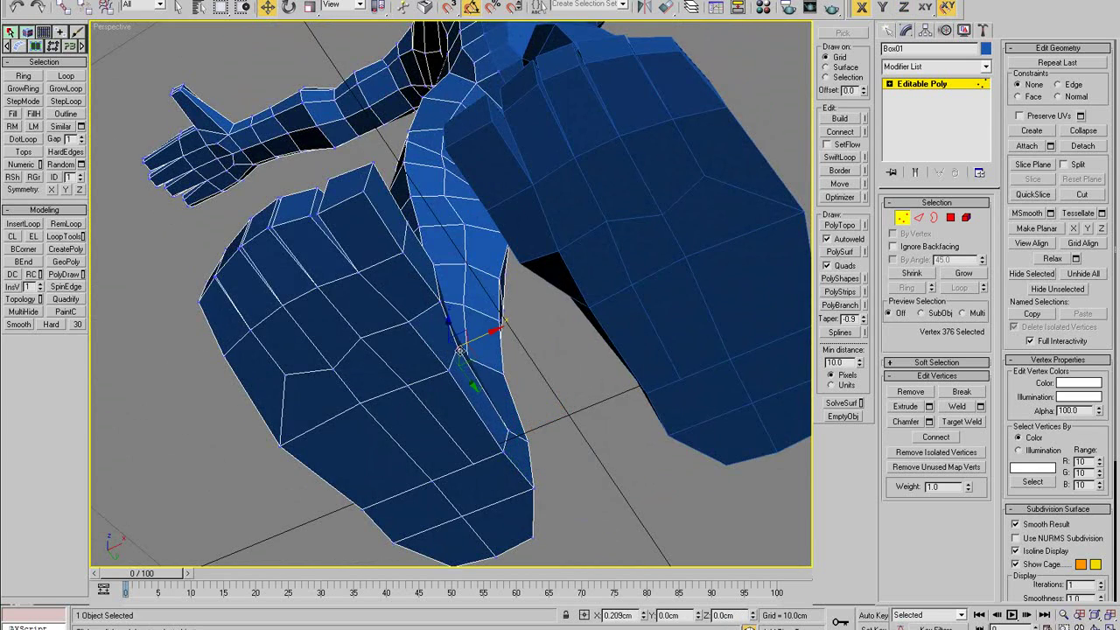
pyautogui.keyDown('alt'); pyautogui.moveTo(533, 413); pyautogui.dragTo(514, 379, button='middle'); pyautogui.keyUp('alt')
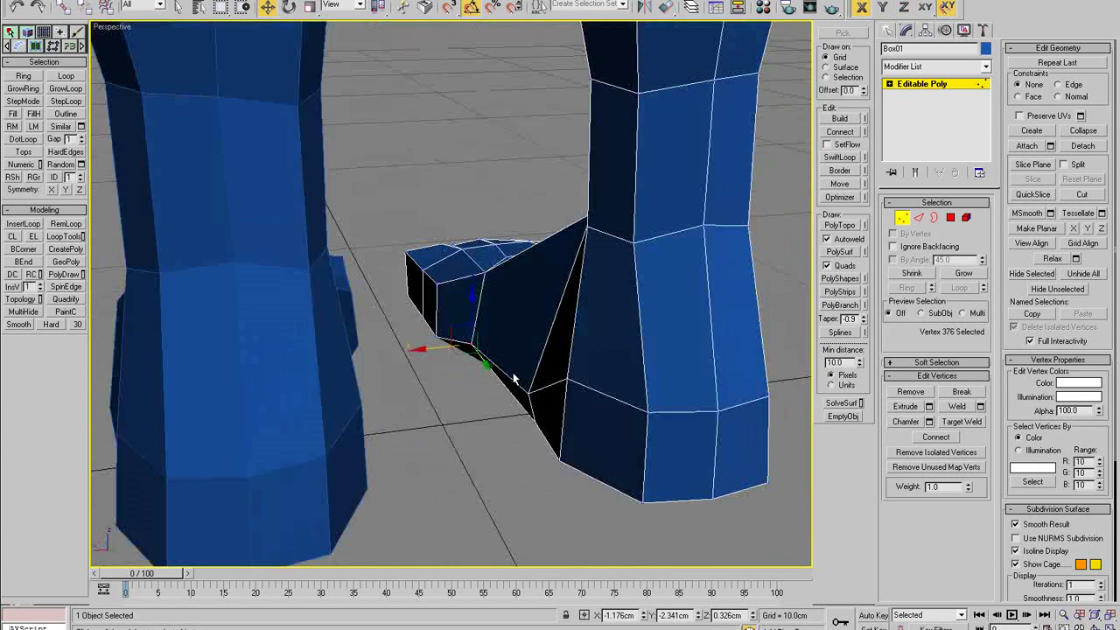
# - Lower the four vertices of the ring running around the back of the heel along Z toward the sole
pyautogui.click(564, 381)
pyautogui.keyDown('ctrl'); pyautogui.click(647, 411); pyautogui.keyUp('ctrl')
pyautogui.keyDown('ctrl'); pyautogui.click(716, 409); pyautogui.keyUp('ctrl')
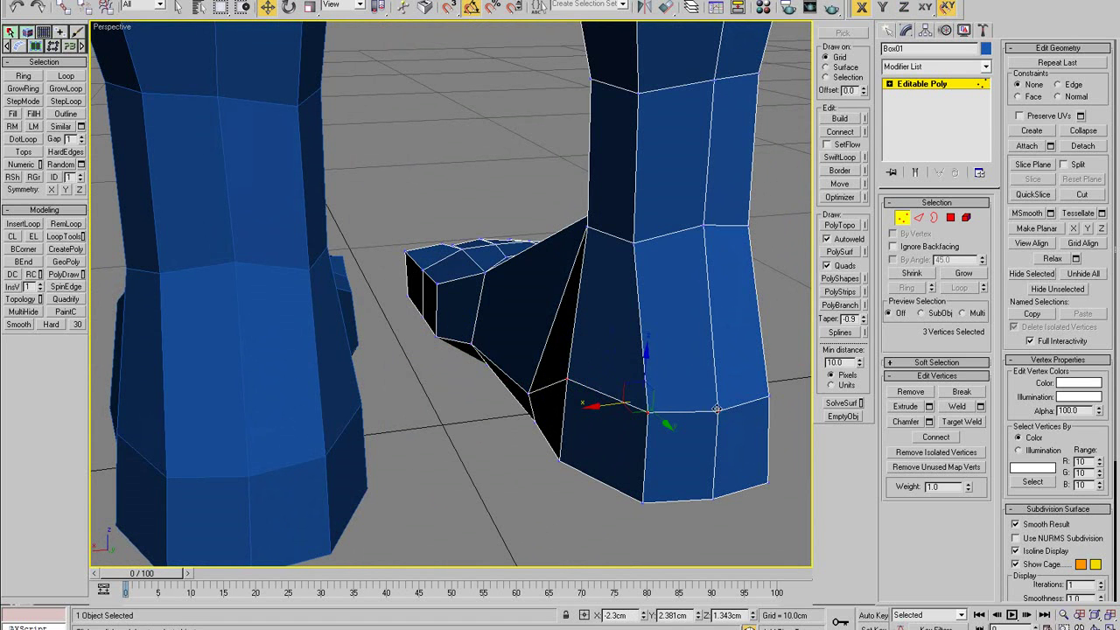
pyautogui.keyDown('ctrl'); pyautogui.click(767, 397); pyautogui.keyUp('ctrl')
pyautogui.moveTo(676, 376); pyautogui.dragTo(672, 431)
pyautogui.press('r')
pyautogui.keyDown('alt'); pyautogui.moveTo(672, 431); pyautogui.dragTo(533, 391, button='middle'); pyautogui.keyUp('alt')
# - Lower the horizontal edge on the outer side of the heel toward the sole and nudge it along X
pyautogui.press('2')
pyautogui.click(413, 305)
pyautogui.press('w')
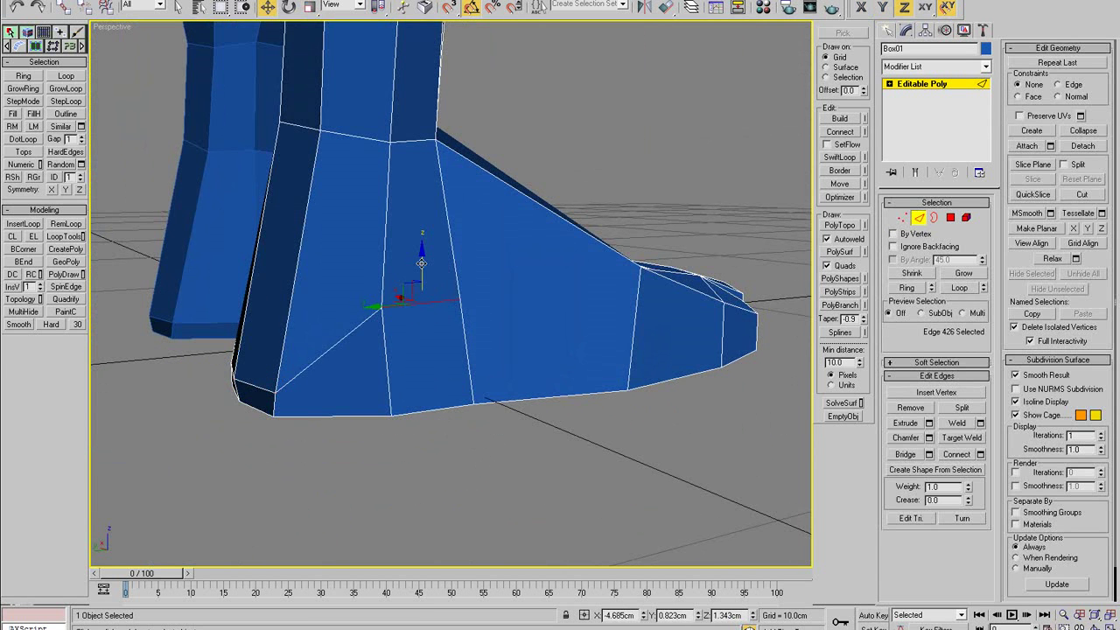
pyautogui.moveTo(422, 260); pyautogui.dragTo(436, 342)
pyautogui.keyDown('alt'); pyautogui.moveTo(436, 342); pyautogui.dragTo(519, 390, button='middle'); pyautogui.keyUp('alt')
pyautogui.moveTo(609, 462); pyautogui.dragTo(599, 458)
pyautogui.keyDown('alt'); pyautogui.moveTo(599, 458); pyautogui.dragTo(577, 480, button='middle'); pyautogui.keyUp('alt')
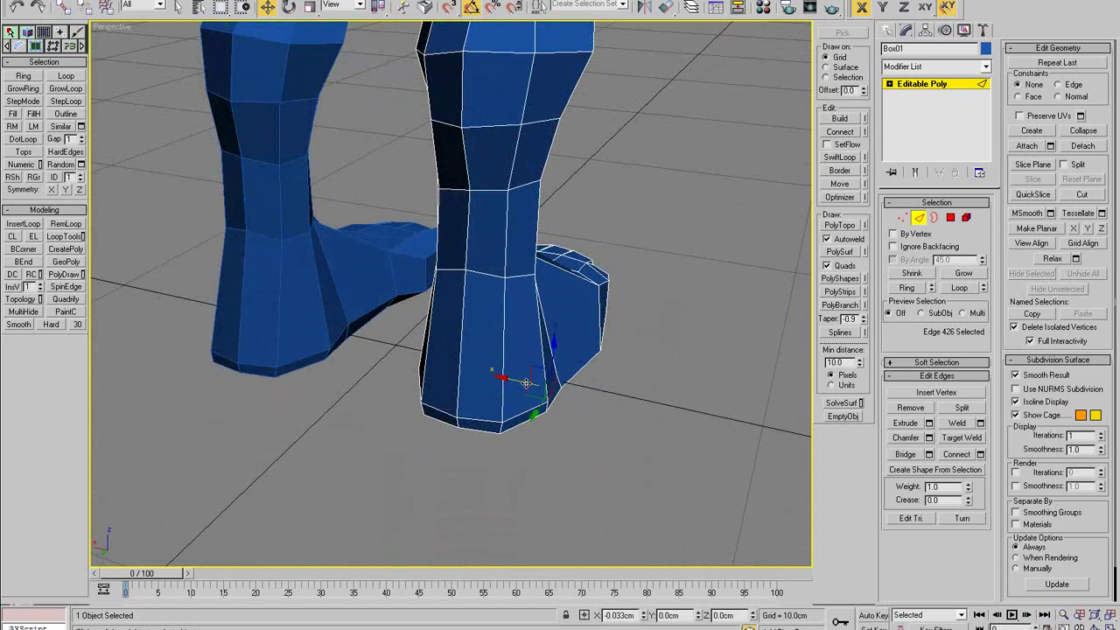
# - Adjust the lower edges at the back of the heel and move the sole's outer-edge vertices to refine the foot outline
pyautogui.keyDown('alt'); pyautogui.moveTo(527, 383); pyautogui.dragTo(305, 255, button='middle'); pyautogui.keyUp('alt')
pyautogui.click(305, 255)
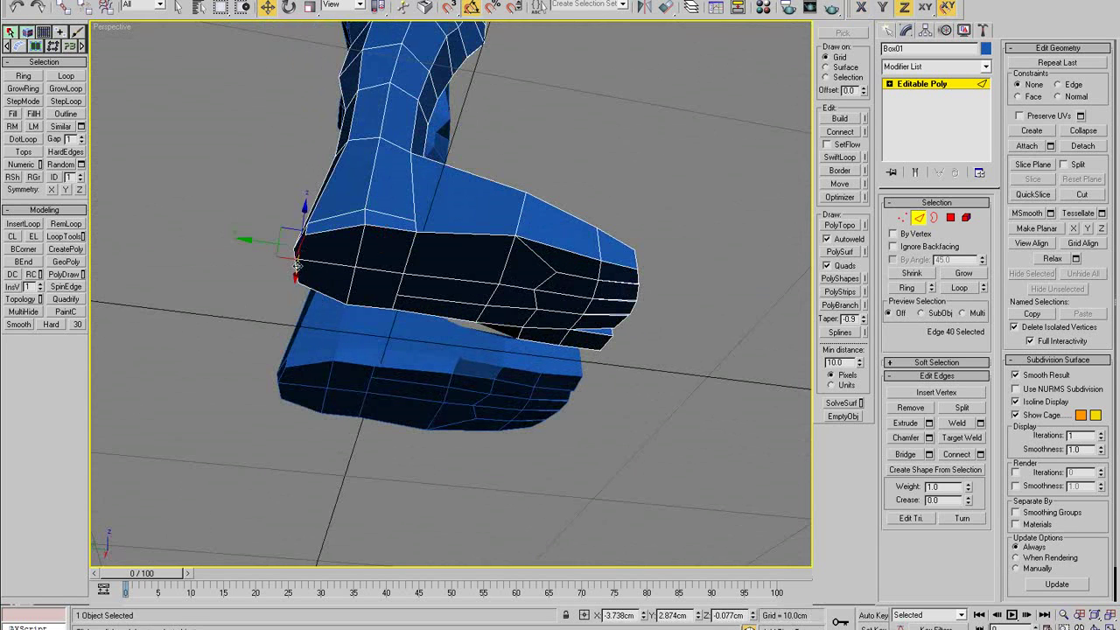
pyautogui.keyDown('ctrl'); pyautogui.click(298, 268); pyautogui.keyUp('ctrl')
pyautogui.press('1')
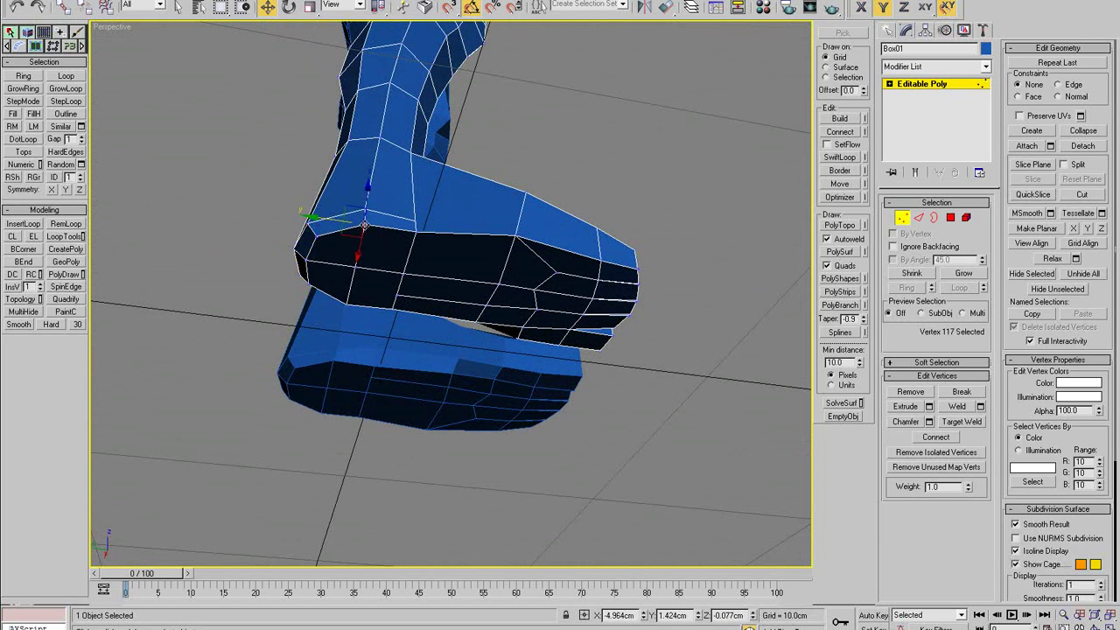
pyautogui.keyDown('alt'); pyautogui.moveTo(365, 237); pyautogui.dragTo(363, 292, button='middle'); pyautogui.keyUp('alt')
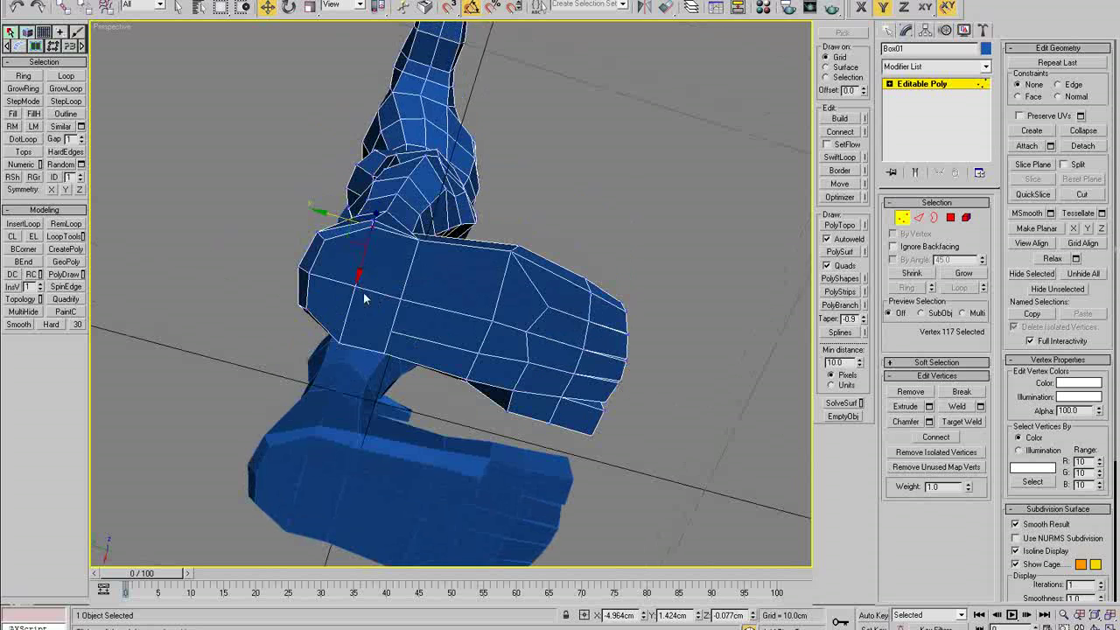
pyautogui.click(419, 246)
pyautogui.click(442, 247)
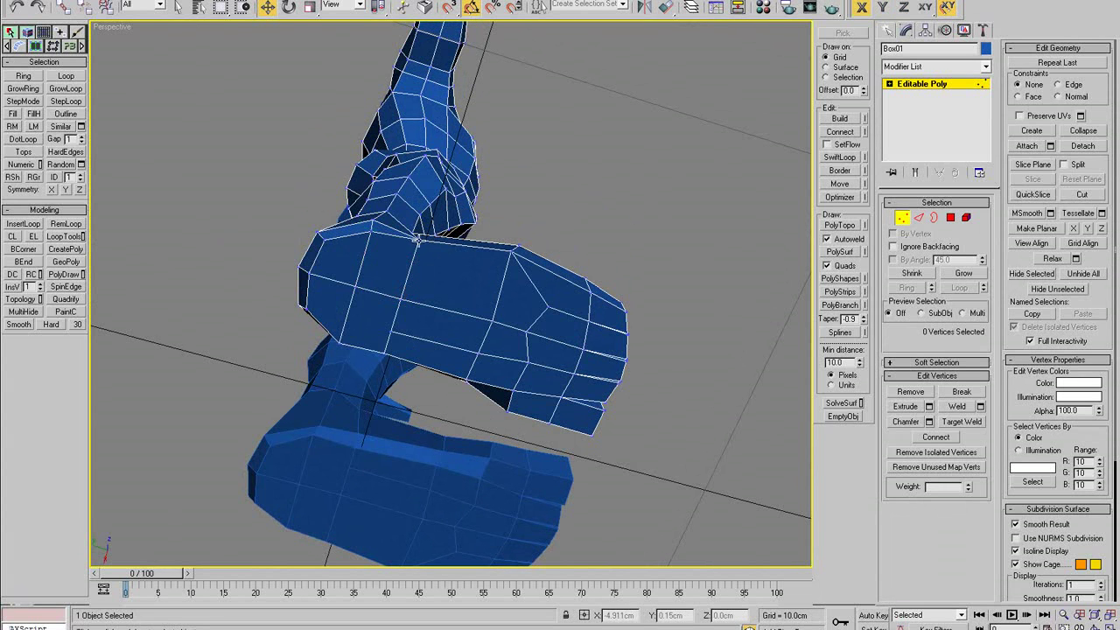
pyautogui.click(414, 248)
pyautogui.keyDown('alt'); pyautogui.moveTo(415, 248); pyautogui.dragTo(471, 233, button='middle'); pyautogui.keyUp('alt')
pyautogui.moveTo(496, 224); pyautogui.dragTo(492, 232)
pyautogui.keyDown('alt'); pyautogui.moveTo(493, 235); pyautogui.dragTo(480, 376, button='middle'); pyautogui.keyUp('alt')
# - Cut a lengthwise edge along the foot's outer side from the lower heel loop to the base of the little toe
pyautogui.hotkey('alt', 'c')
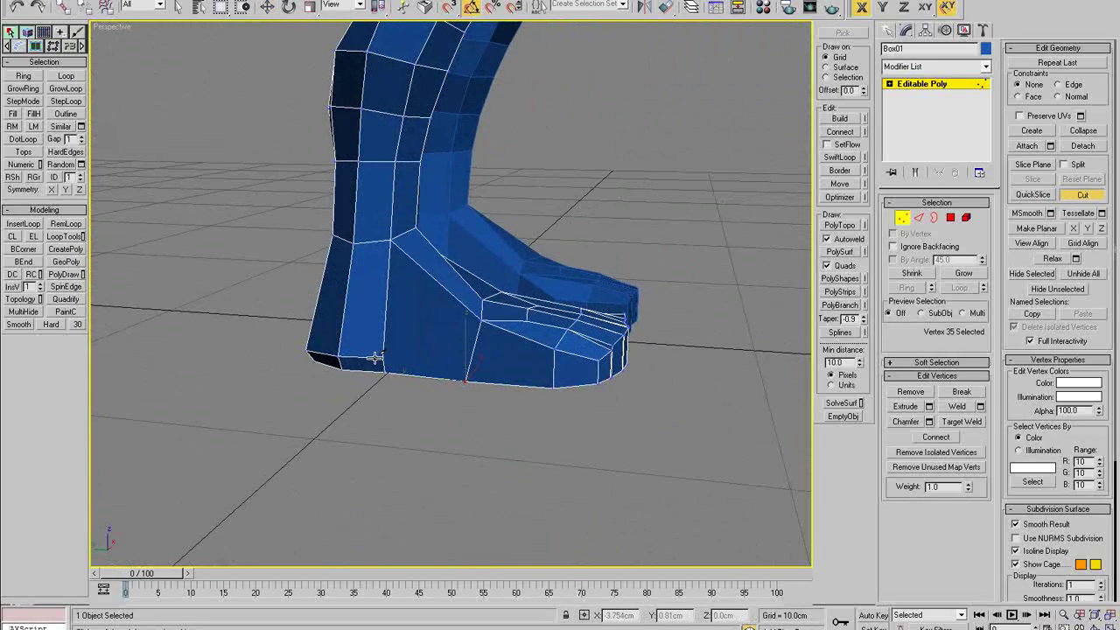
pyautogui.click(383, 357)
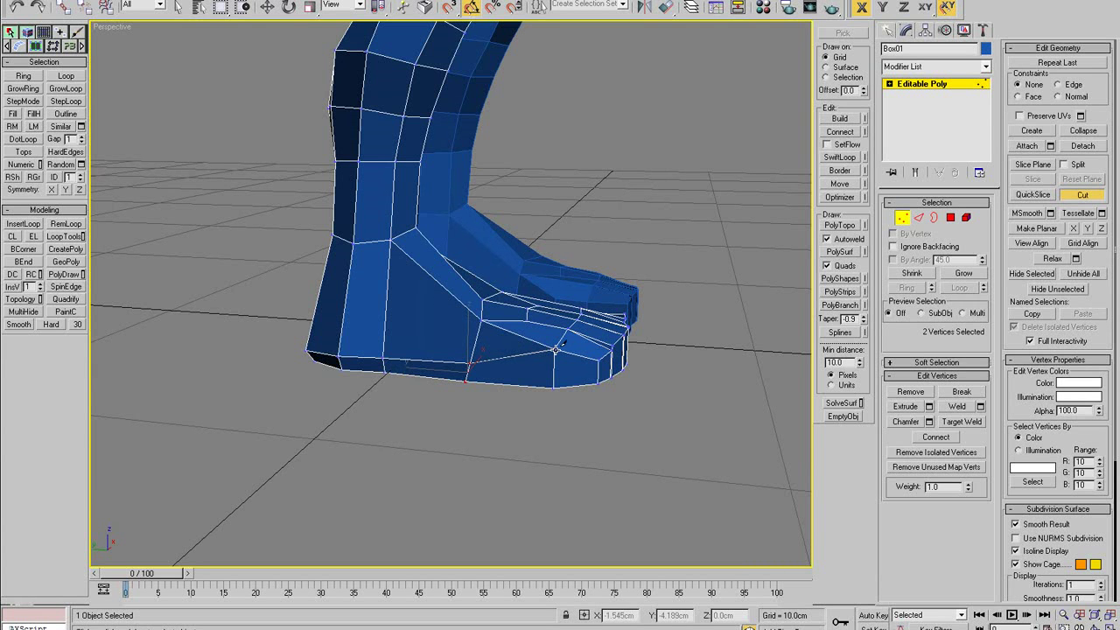
pyautogui.keyDown('alt'); pyautogui.moveTo(510, 383); pyautogui.dragTo(542, 382, button='middle'); pyautogui.keyUp('alt')
pyautogui.rightClick(542, 376)
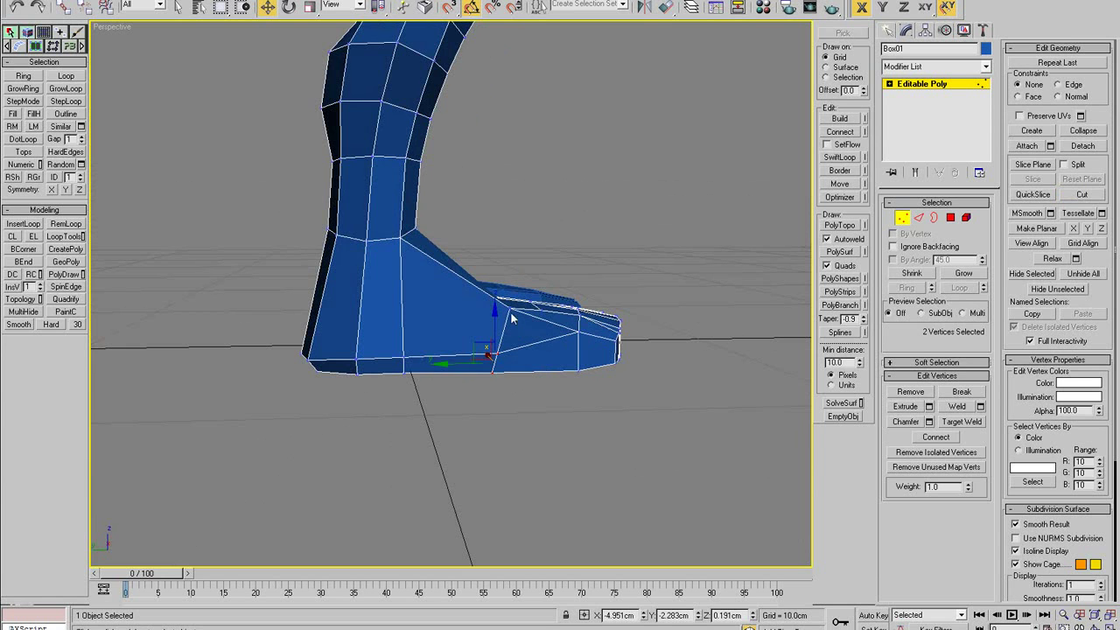
# - Raise the new cut's middle vertex on the outer side of the foot along Z
pyautogui.click(503, 306)
pyautogui.moveTo(480, 310)
pyautogui.mouseDown()
pyautogui.moveTo(463, 313)
pyautogui.moveTo(495, 311)
pyautogui.mouseUp()
pyautogui.click(499, 353)
pyautogui.keyDown('alt'); pyautogui.moveTo(345, 345); pyautogui.dragTo(328, 335, button='middle'); pyautogui.keyUp('alt')
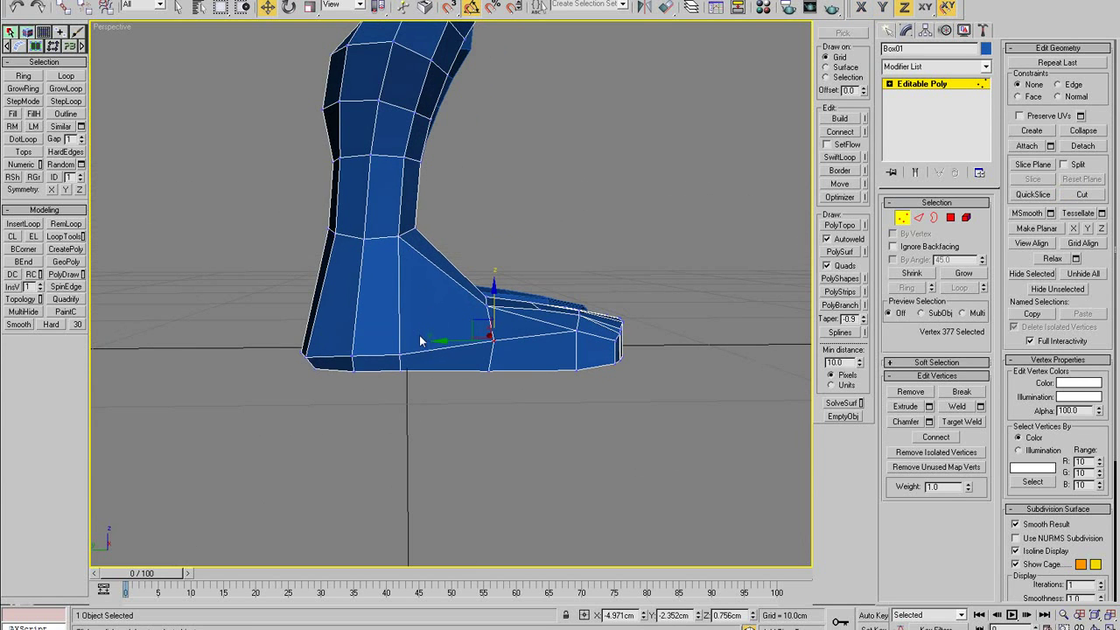
# - Raise the ring of vertices around the heel just above the sole along Z, excluding one stray vertex
pyautogui.moveTo(261, 356); pyautogui.dragTo(261, 356)
pyautogui.keyDown('alt'); pyautogui.moveTo(297, 355); pyautogui.dragTo(391, 353, button='middle'); pyautogui.keyUp('alt')
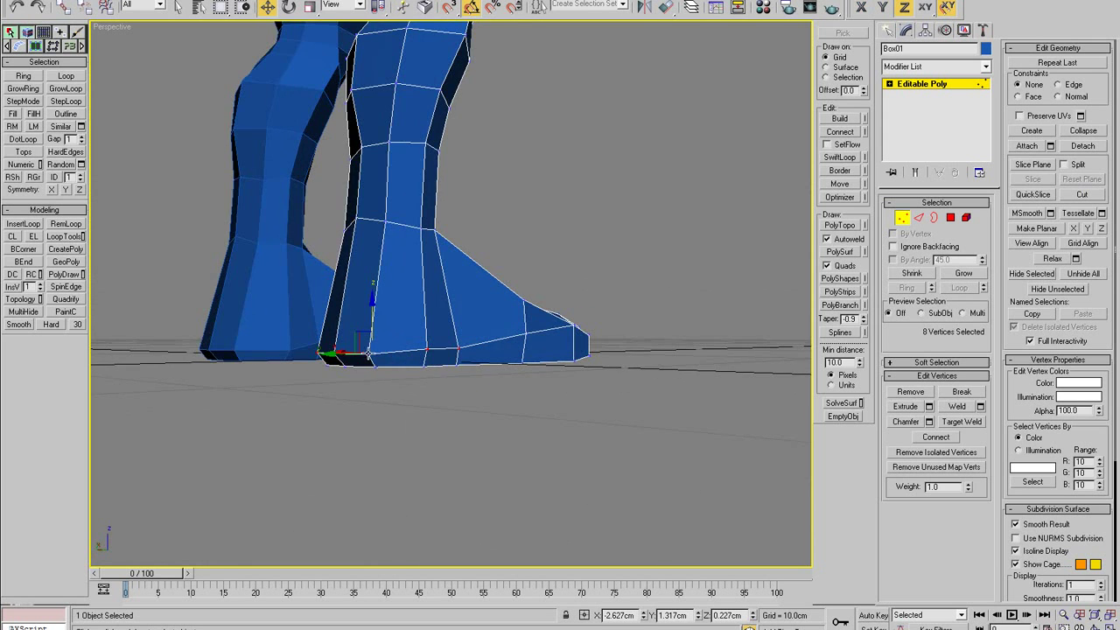
pyautogui.moveTo(372, 332); pyautogui.dragTo(372, 329)
pyautogui.keyDown('alt'); pyautogui.moveTo(418, 352); pyautogui.dragTo(570, 317, button='middle'); pyautogui.keyUp('alt')
pyautogui.keyDown('alt'); pyautogui.moveTo(556, 356); pyautogui.dragTo(516, 294, button='middle'); pyautogui.keyUp('alt')
pyautogui.keyDown('alt'); pyautogui.click(512, 348); pyautogui.keyUp('alt')
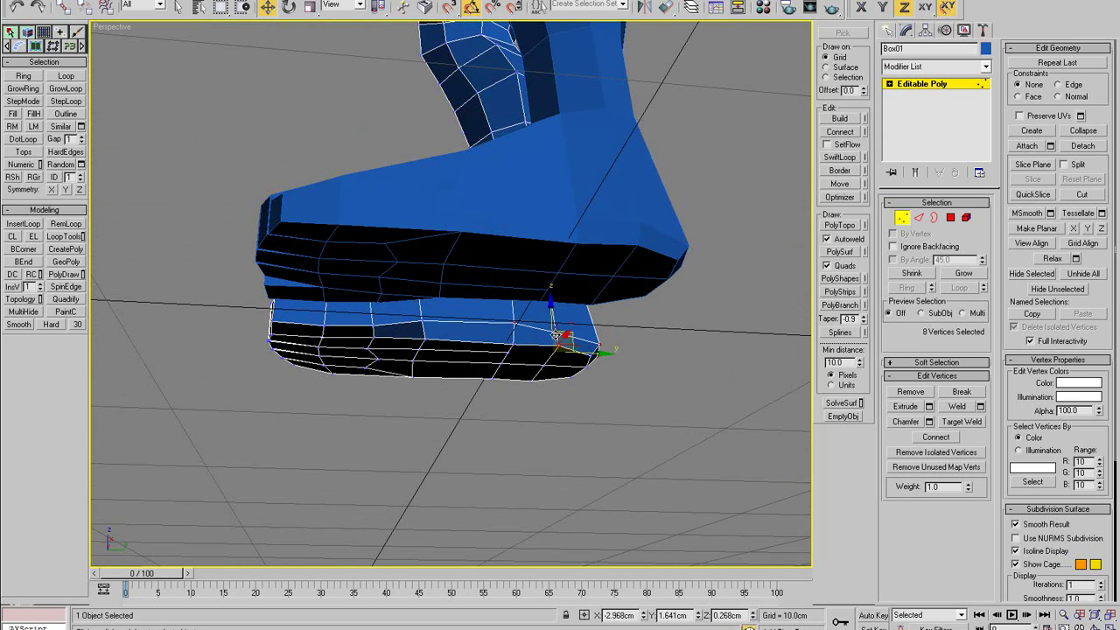
pyautogui.keyDown('alt'); pyautogui.moveTo(558, 348); pyautogui.dragTo(490, 392, button='middle'); pyautogui.keyUp('alt')
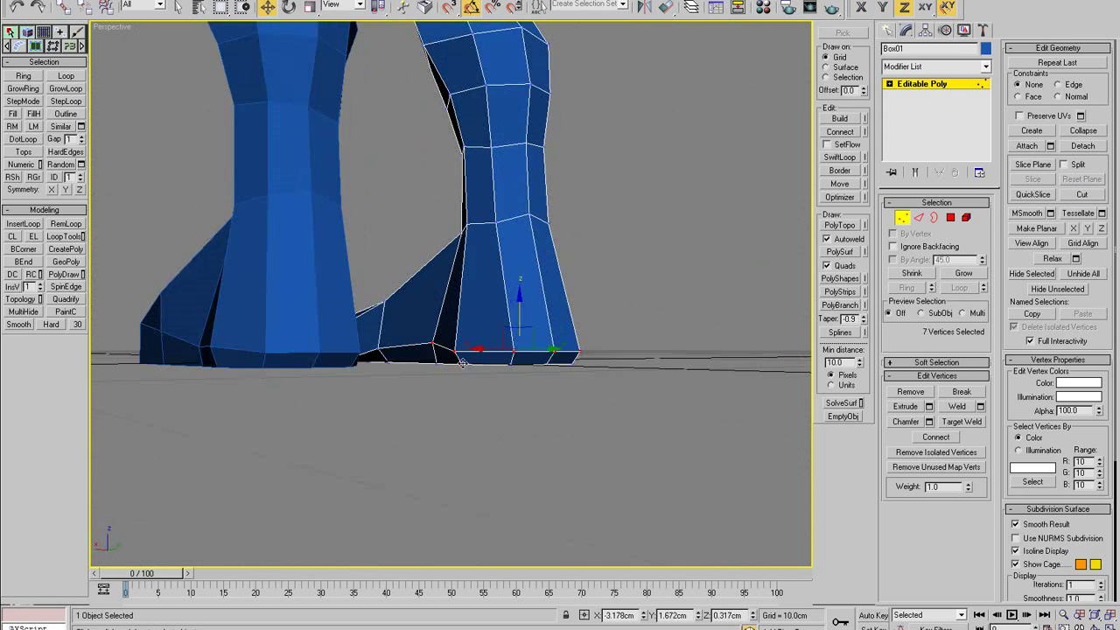
pyautogui.moveTo(519, 308); pyautogui.dragTo(519, 295)
pyautogui.keyDown('alt'); pyautogui.moveTo(521, 296); pyautogui.dragTo(549, 300, button='middle'); pyautogui.keyUp('alt')
pyautogui.press('r')
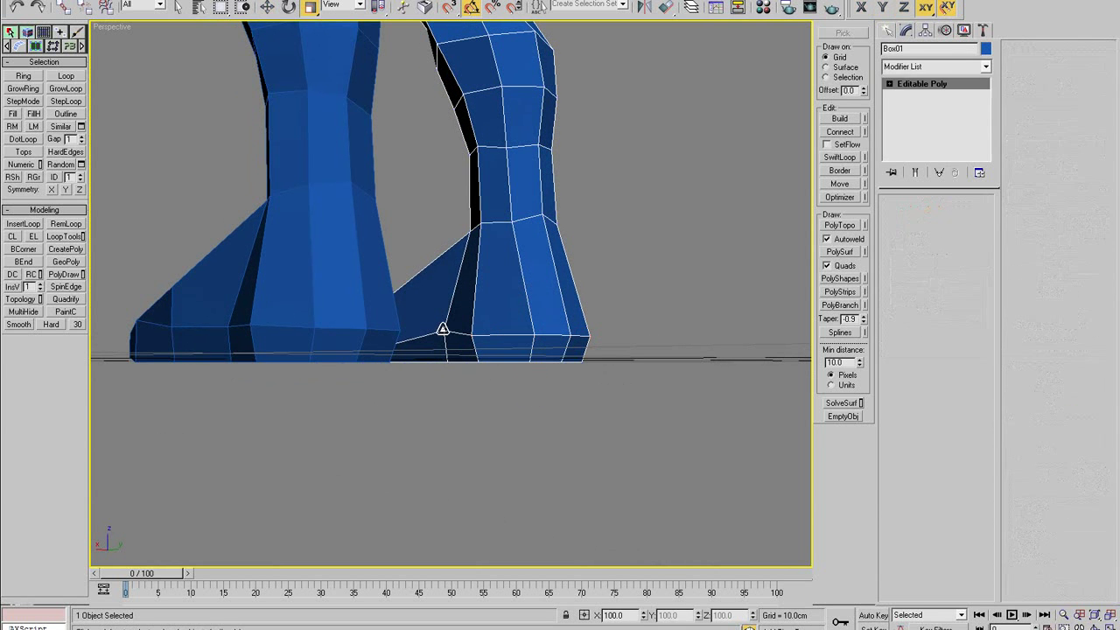
pyautogui.click(446, 331)
pyautogui.press('w')
# - Reposition the sole vertices at the inner arch and behind the big toe along X and Y
pyautogui.keyDown('alt'); pyautogui.moveTo(447, 331); pyautogui.dragTo(473, 403, button='middle'); pyautogui.keyUp('alt')
pyautogui.click(423, 471)
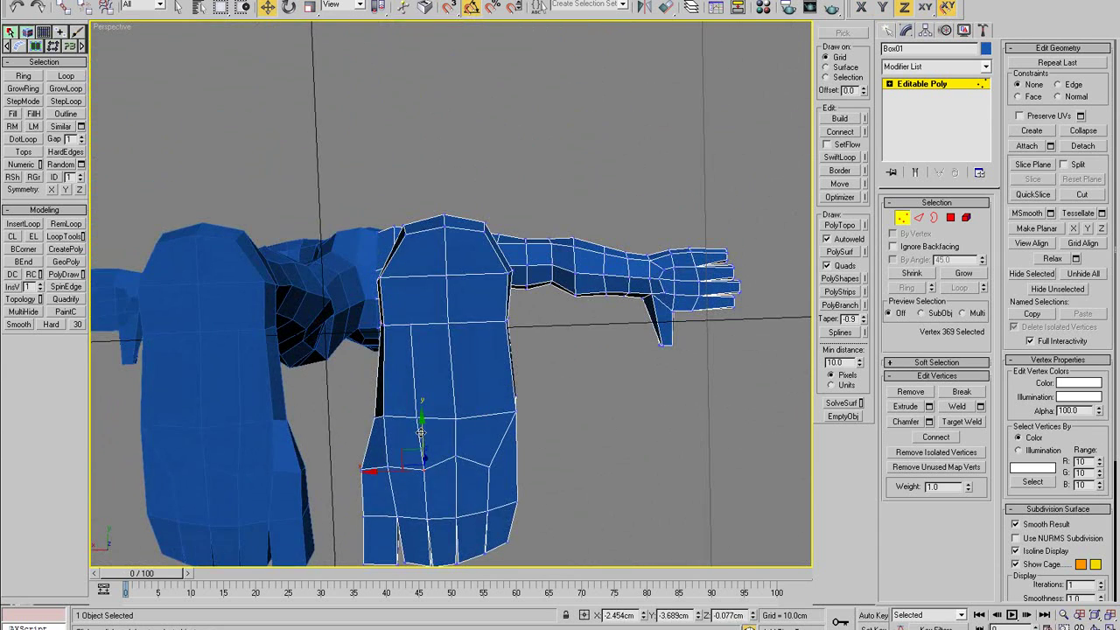
pyautogui.moveTo(421, 432); pyautogui.dragTo(418, 440)
pyautogui.click(382, 411)
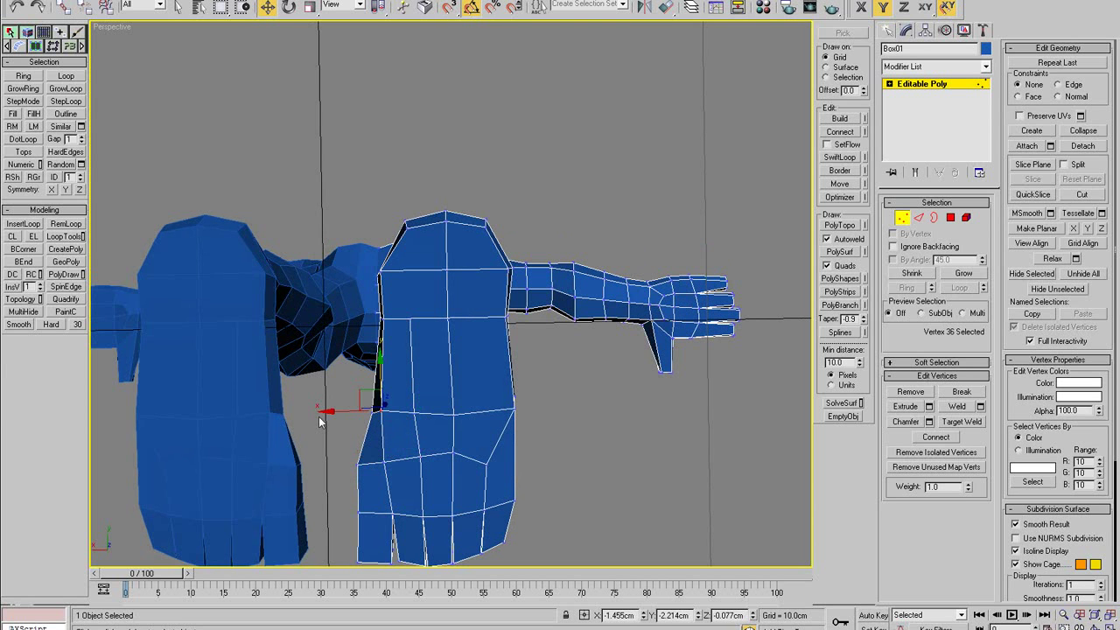
pyautogui.moveTo(320, 413); pyautogui.dragTo(393, 436)
pyautogui.click(412, 410)
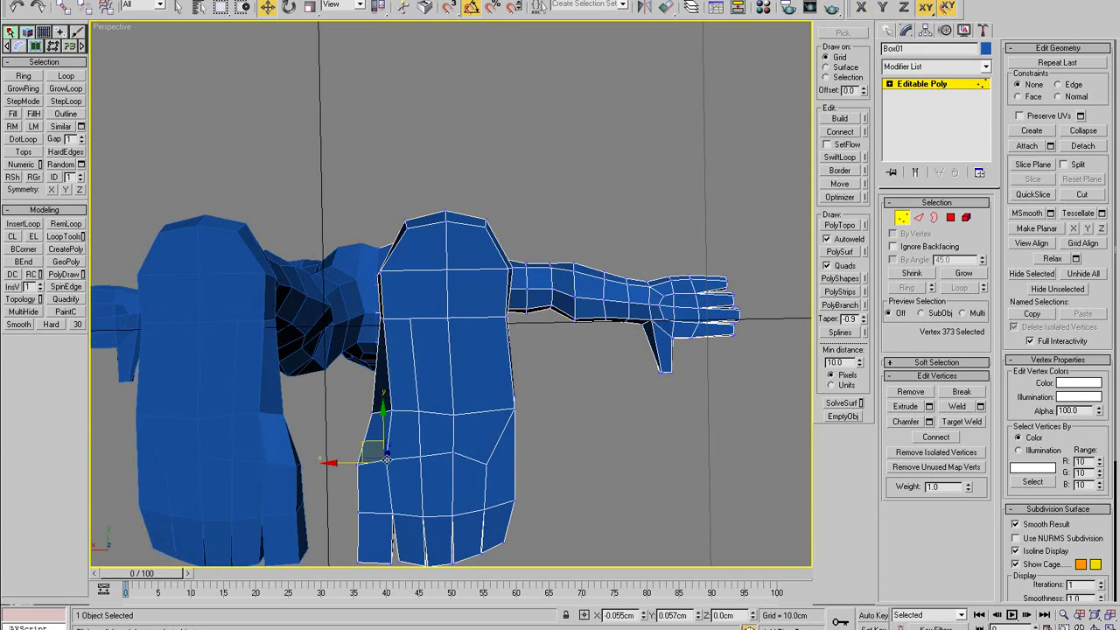
# - Move the big toe's two inner tip vertices toward the second toe to taper the toe
pyautogui.click(359, 464)
pyautogui.moveTo(378, 517); pyautogui.dragTo(371, 457, button='middle')
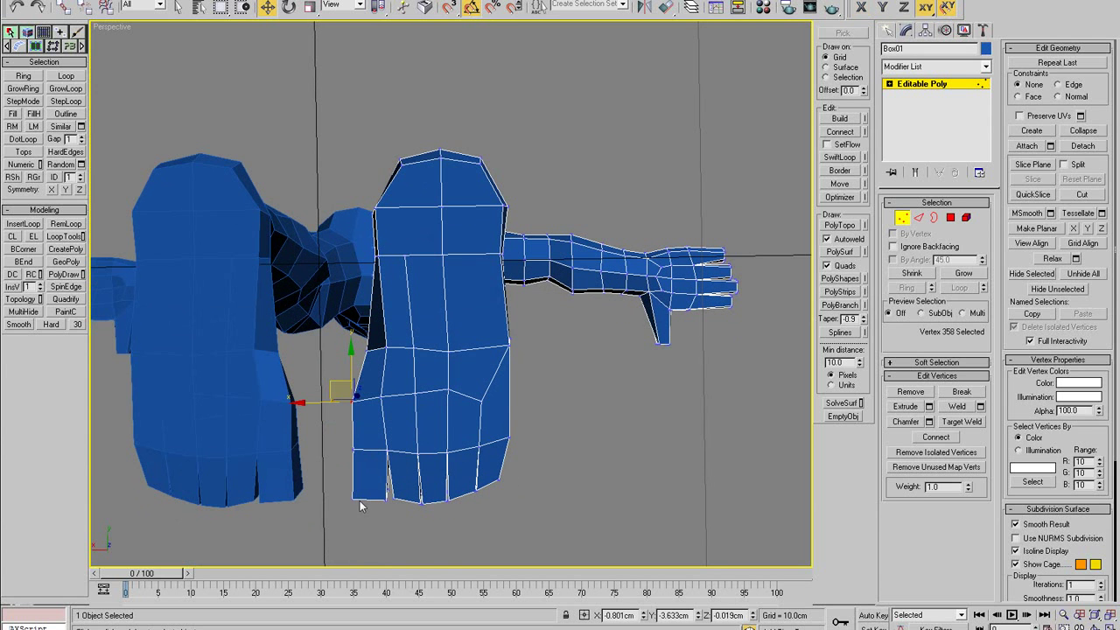
pyautogui.click(362, 495)
pyautogui.moveTo(368, 500); pyautogui.dragTo(371, 523)
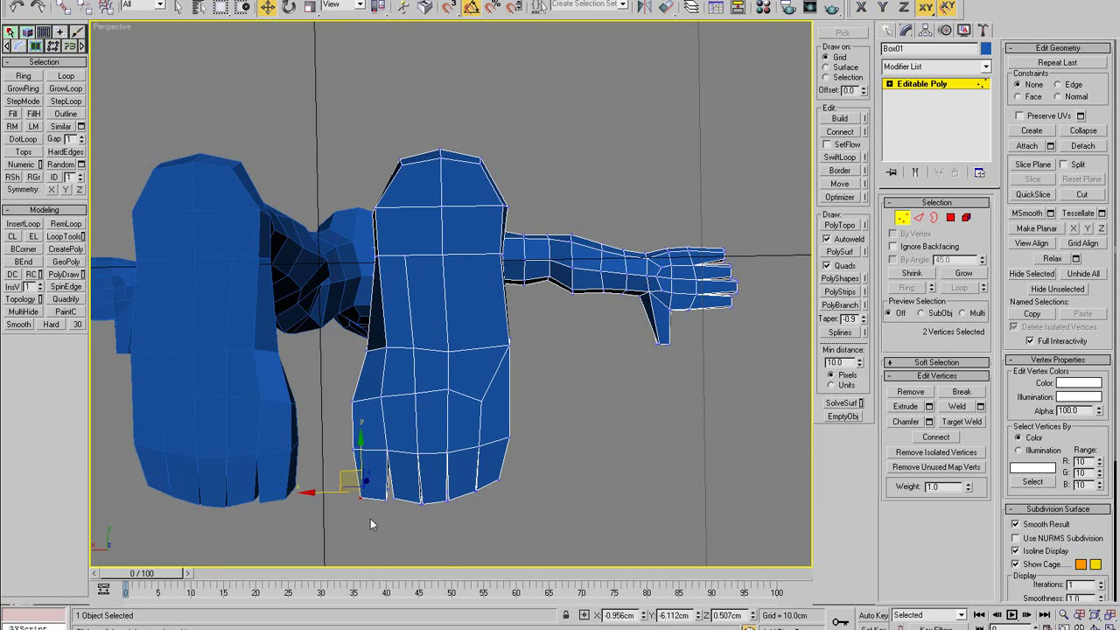
pyautogui.moveTo(398, 485); pyautogui.dragTo(401, 481)
# - Show the foot see-through in a maximized Top view and move the vertices between the big and second toes outward along X
pyautogui.keyDown('alt'); pyautogui.moveTo(402, 480); pyautogui.dragTo(501, 453, button='middle'); pyautogui.keyUp('alt')
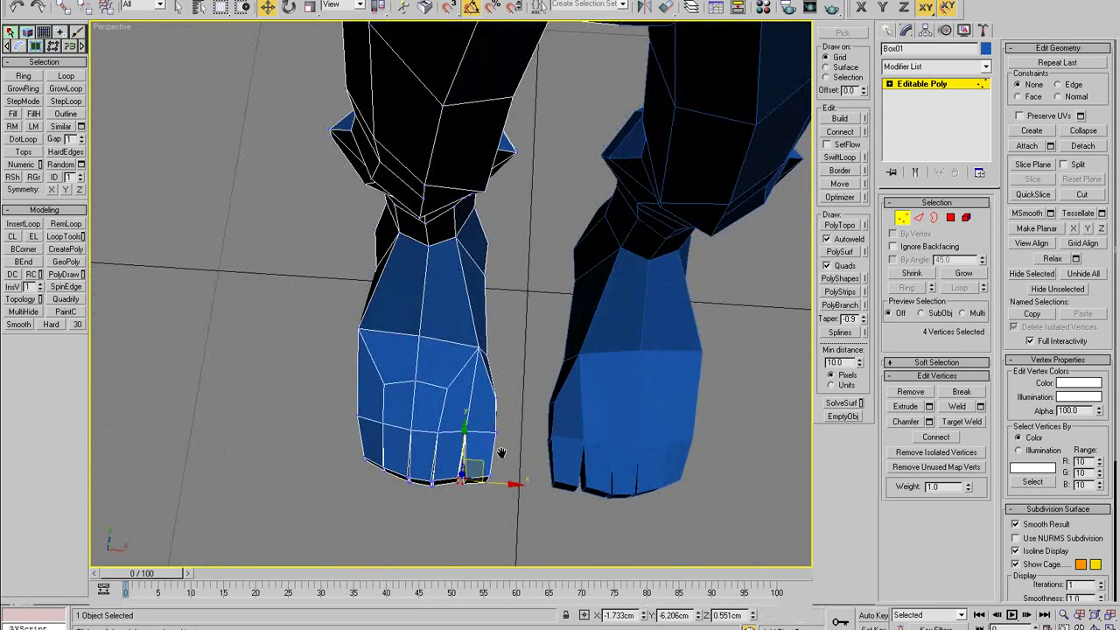
pyautogui.hotkey('alt', 'w')
pyautogui.rightClick(315, 284)
pyautogui.moveTo(319, 240); pyautogui.dragTo(342, 247, button='middle')
pyautogui.hotkey('alt', 'w')
pyautogui.moveTo(462, 403); pyautogui.dragTo(437, 399, button='middle')
pyautogui.hotkey('alt', 'x')
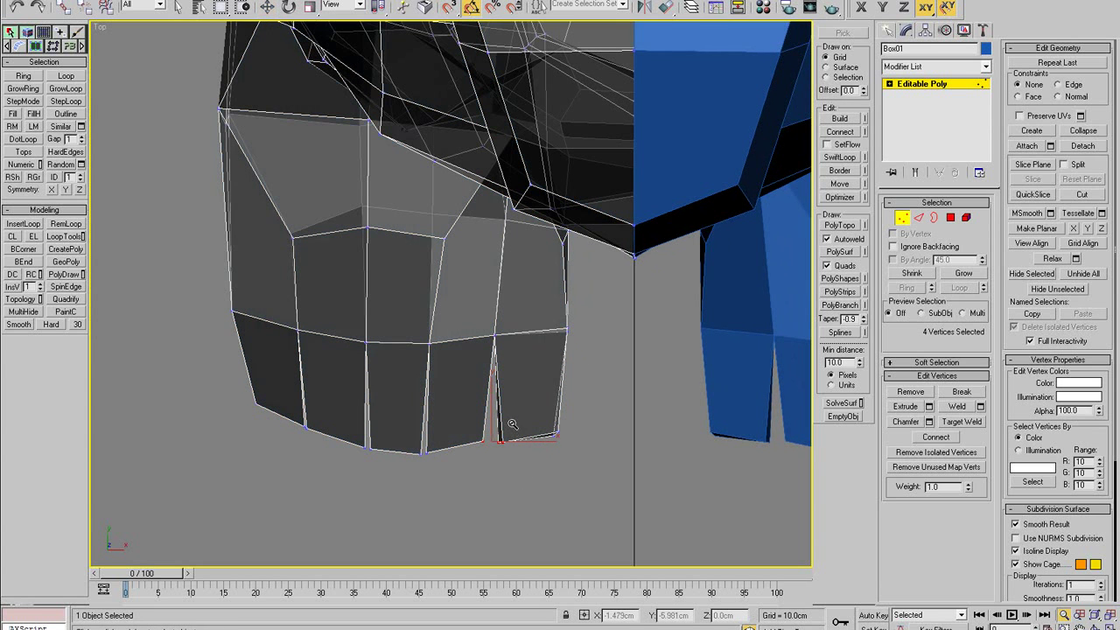
pyautogui.moveTo(506, 429); pyautogui.dragTo(501, 432)
pyautogui.moveTo(510, 324)
pyautogui.mouseDown()
pyautogui.moveTo(483, 345)
pyautogui.moveTo(514, 334)
pyautogui.mouseUp()
# - Shift the top-of-foot vertex behind the small toes and the toes' web and tip vertices outward along X
pyautogui.moveTo(515, 333); pyautogui.dragTo(525, 383, button='middle')
pyautogui.click(437, 313)
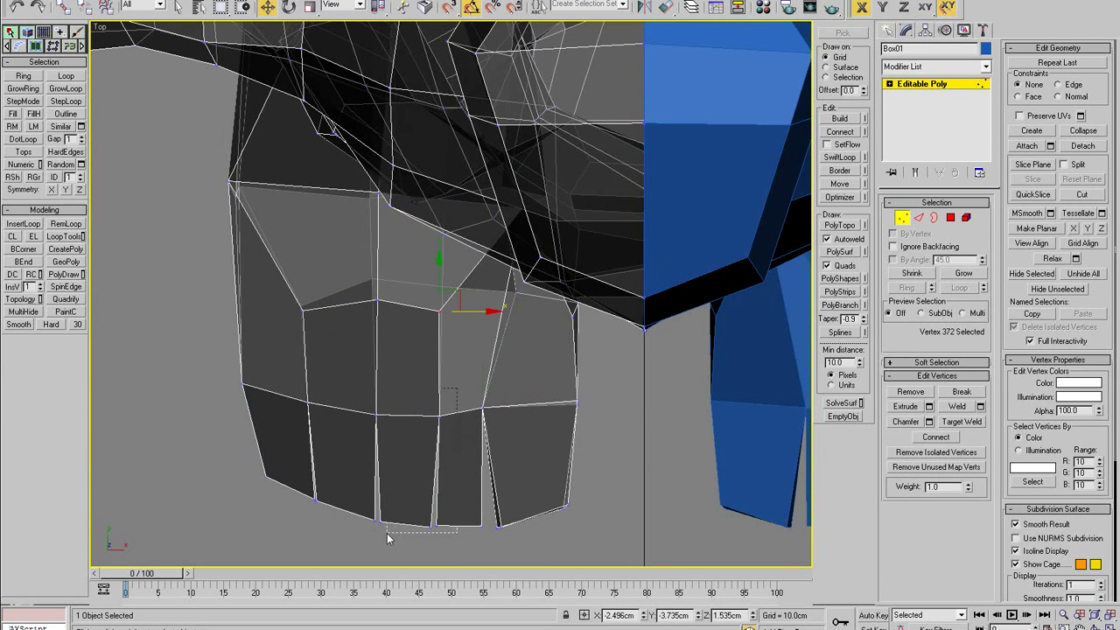
pyautogui.moveTo(388, 539); pyautogui.dragTo(390, 537)
pyautogui.moveTo(478, 488); pyautogui.dragTo(472, 488)
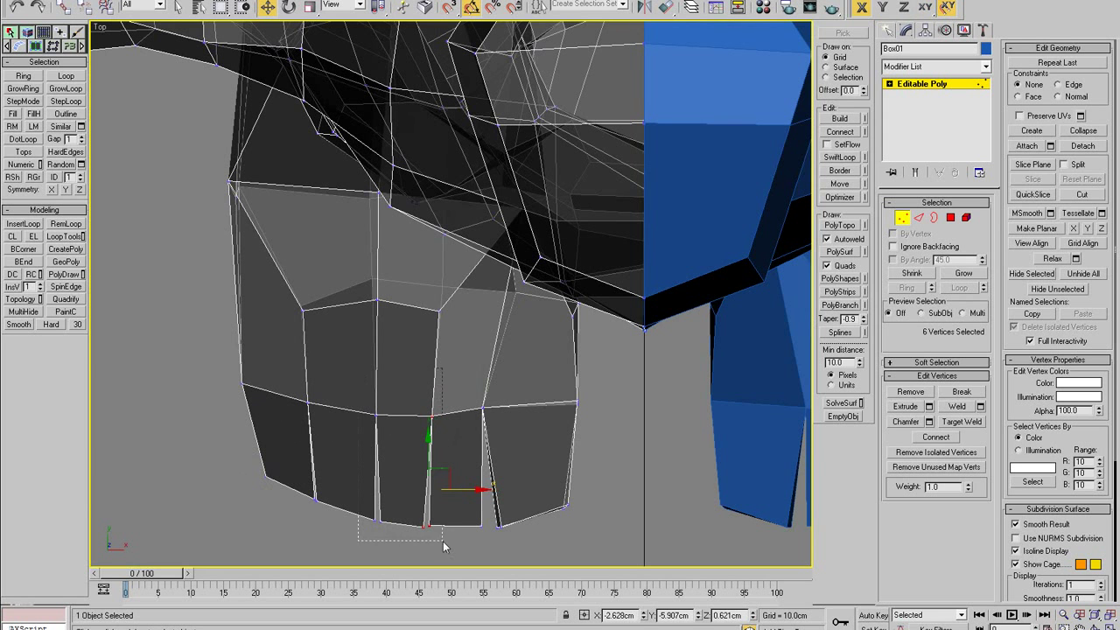
pyautogui.moveTo(452, 488); pyautogui.dragTo(485, 516)
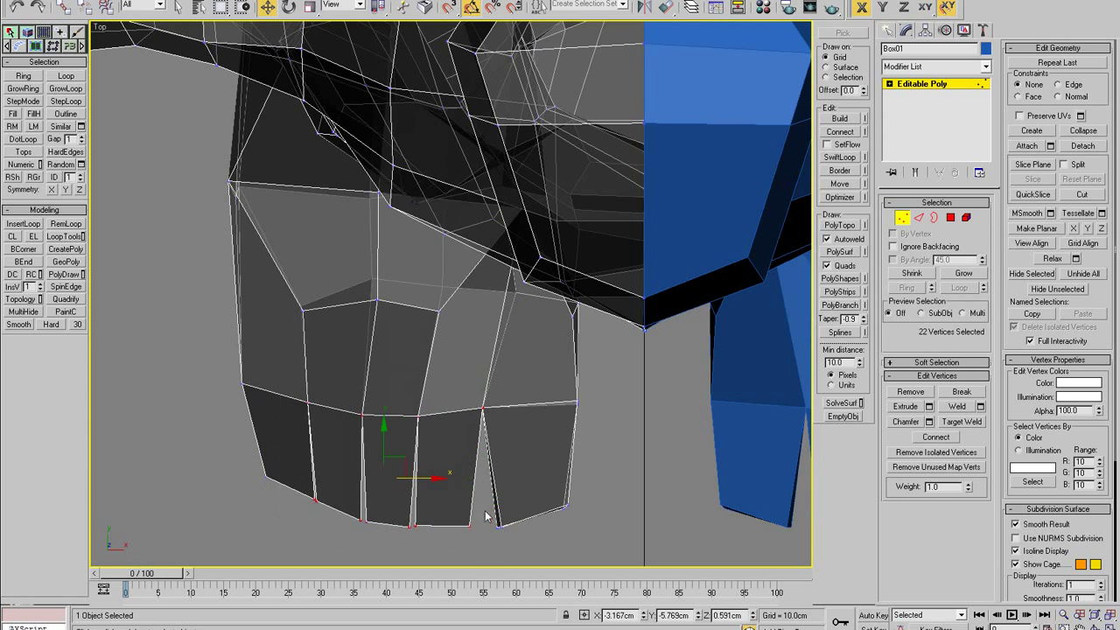
pyautogui.moveTo(442, 478); pyautogui.dragTo(430, 479)
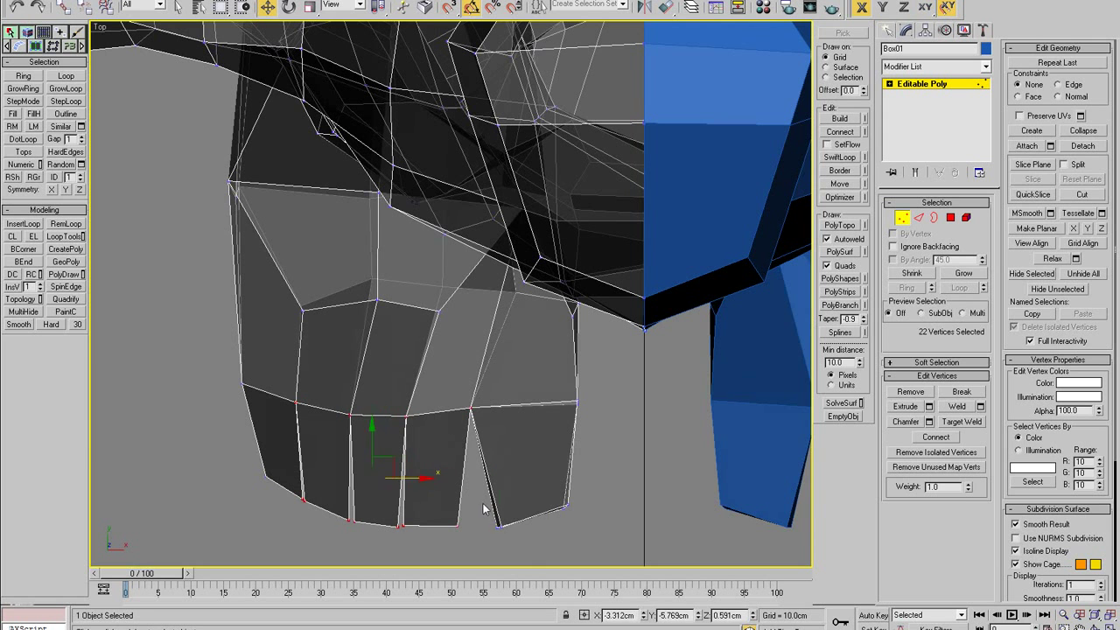
# - Widen the big toe's tip by moving its outer corner outward along X, and pull its inner tip vertices forward
pyautogui.moveTo(537, 531); pyautogui.dragTo(581, 538)
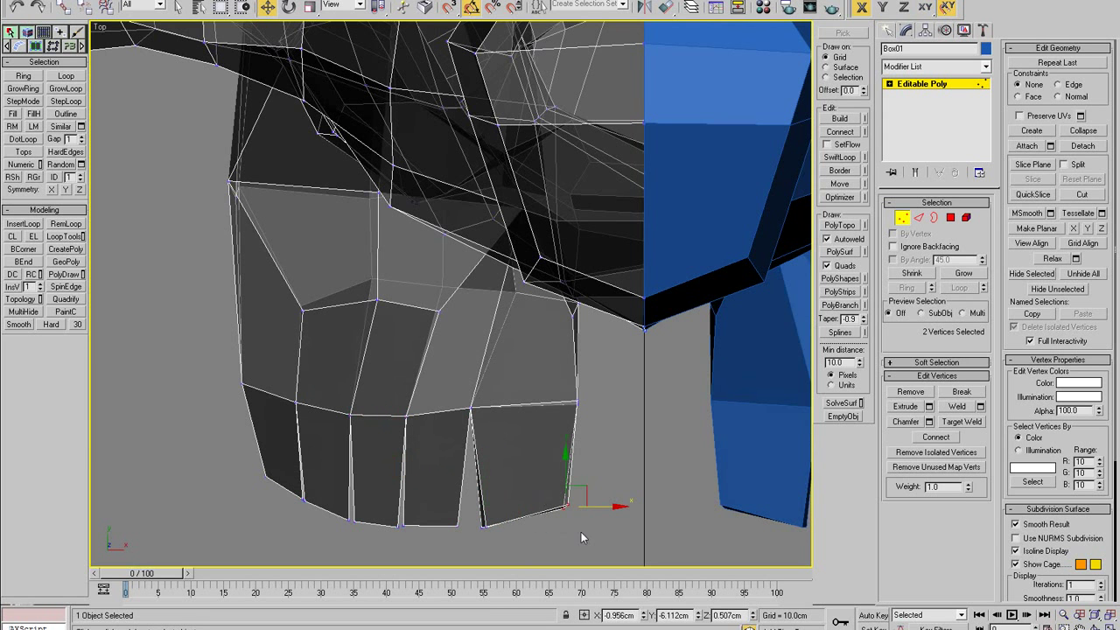
pyautogui.moveTo(584, 486); pyautogui.dragTo(580, 501)
pyautogui.scroll(-3, 459, 436)
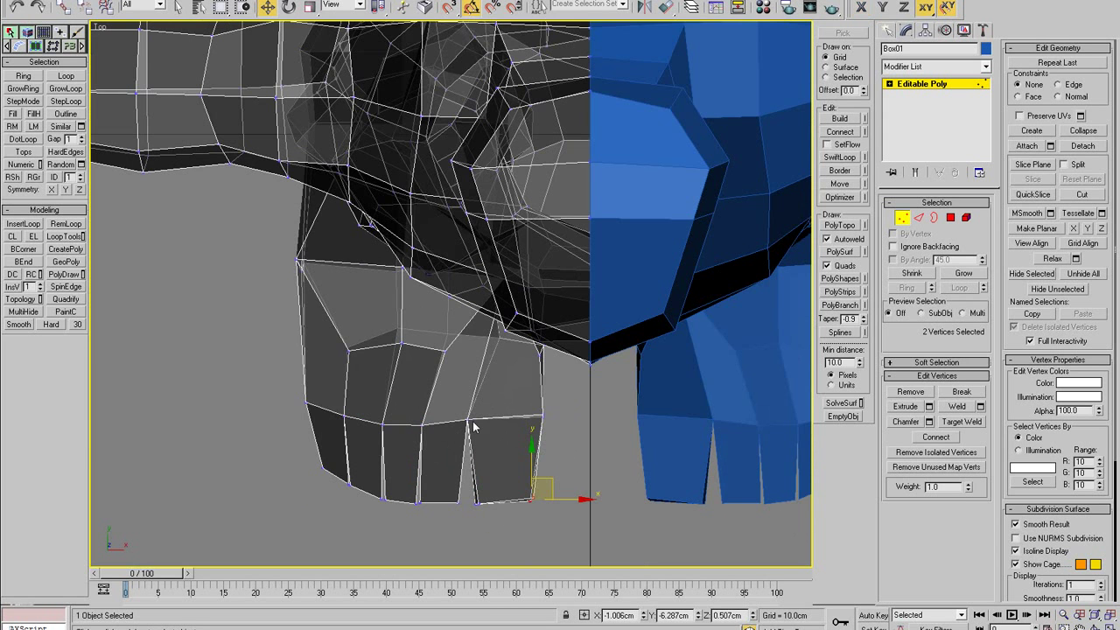
# - Shift the small toes' web and tip vertices slightly back along Y
pyautogui.moveTo(293, 517); pyautogui.dragTo(294, 518)
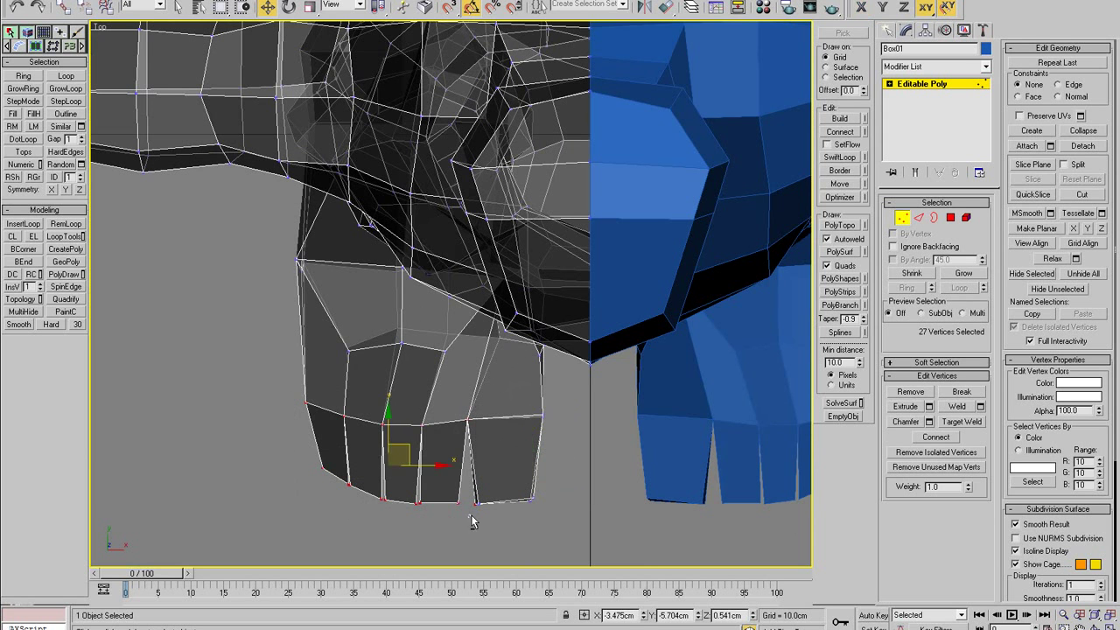
pyautogui.moveTo(383, 413); pyautogui.dragTo(383, 408)
pyautogui.moveTo(423, 426); pyautogui.dragTo(426, 441, button='middle')
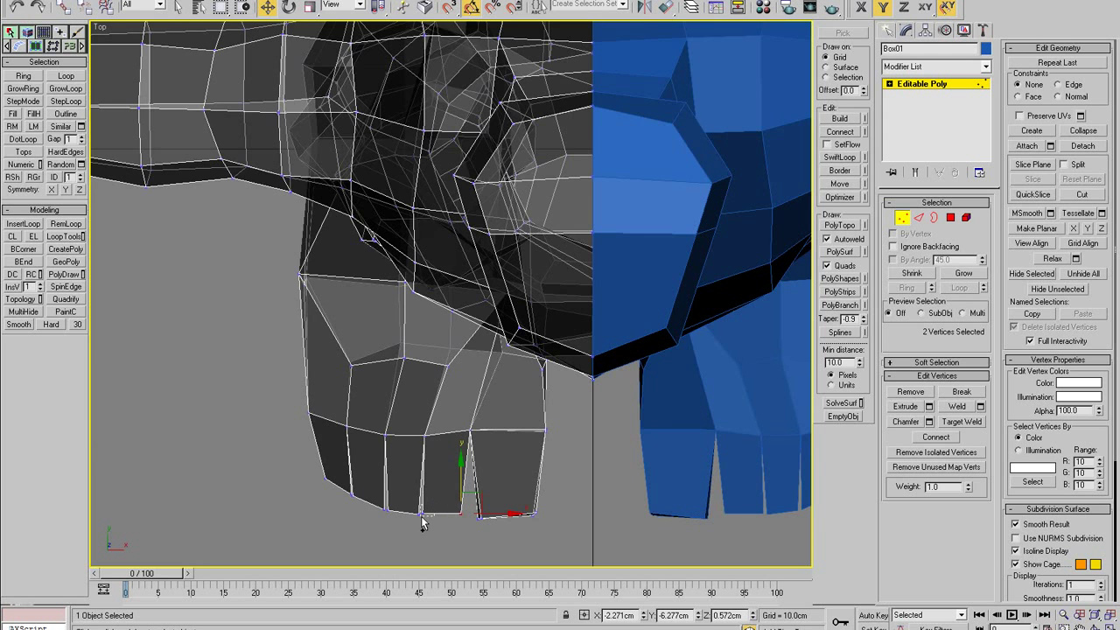
# - Move the second toe's tip vertices slightly forward along Y
pyautogui.keyDown('ctrl'); pyautogui.moveTo(421, 517); pyautogui.dragTo(417, 520); pyautogui.keyUp('ctrl')
pyautogui.moveTo(429, 519); pyautogui.dragTo(424, 457, button='middle')
pyautogui.scroll(3, 423, 455)
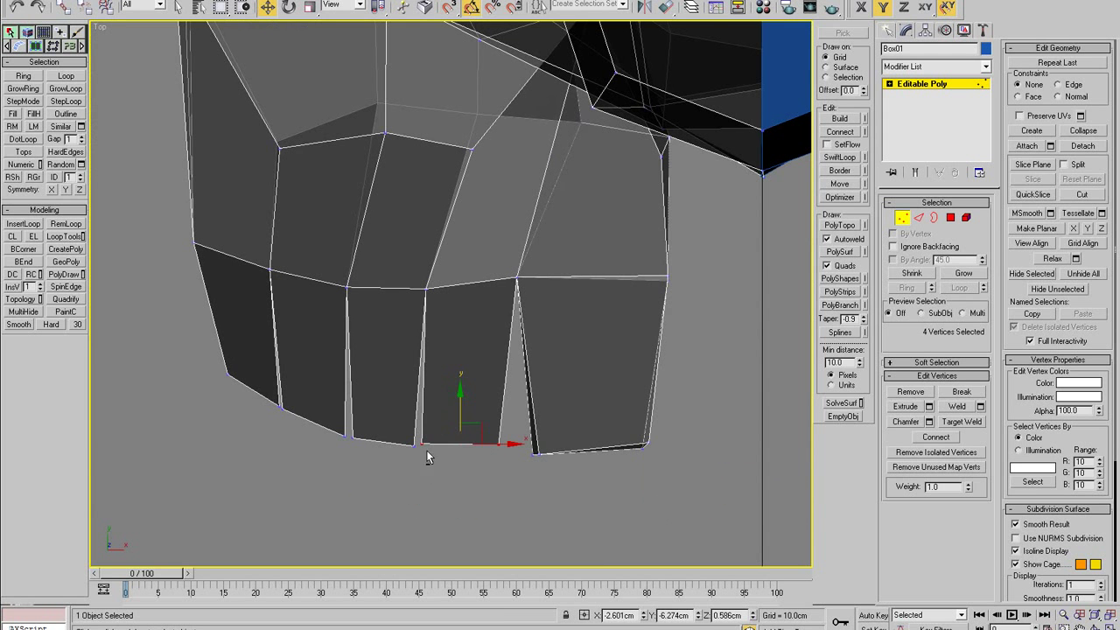
pyautogui.moveTo(459, 399); pyautogui.dragTo(487, 431)
# - Move the web vertices on both sides of the second toe slightly forward along Y
pyautogui.moveTo(487, 397); pyautogui.dragTo(492, 413, button='middle')
pyautogui.scroll(-2, 493, 415)
pyautogui.moveTo(497, 337); pyautogui.dragTo(439, 346)
pyautogui.moveTo(446, 298); pyautogui.dragTo(445, 309)
pyautogui.moveTo(452, 311); pyautogui.dragTo(455, 419, button='middle')
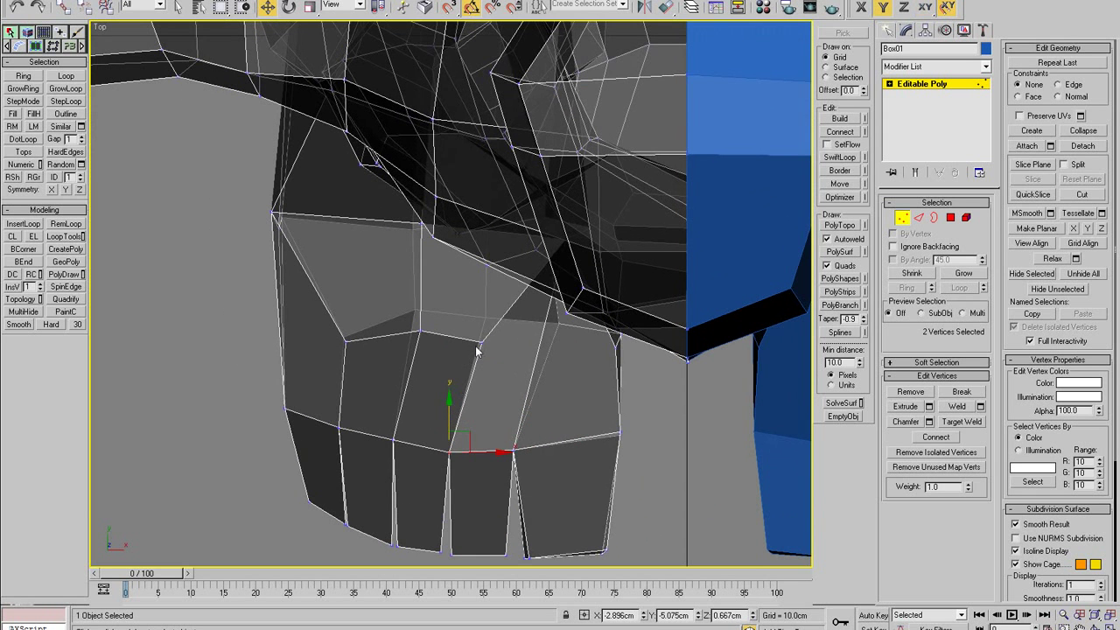
# - Reposition the top-of-foot vertices behind the small toes outward and forward so they line up with the toe webs
pyautogui.click(480, 343)
pyautogui.moveTo(500, 327); pyautogui.dragTo(482, 358)
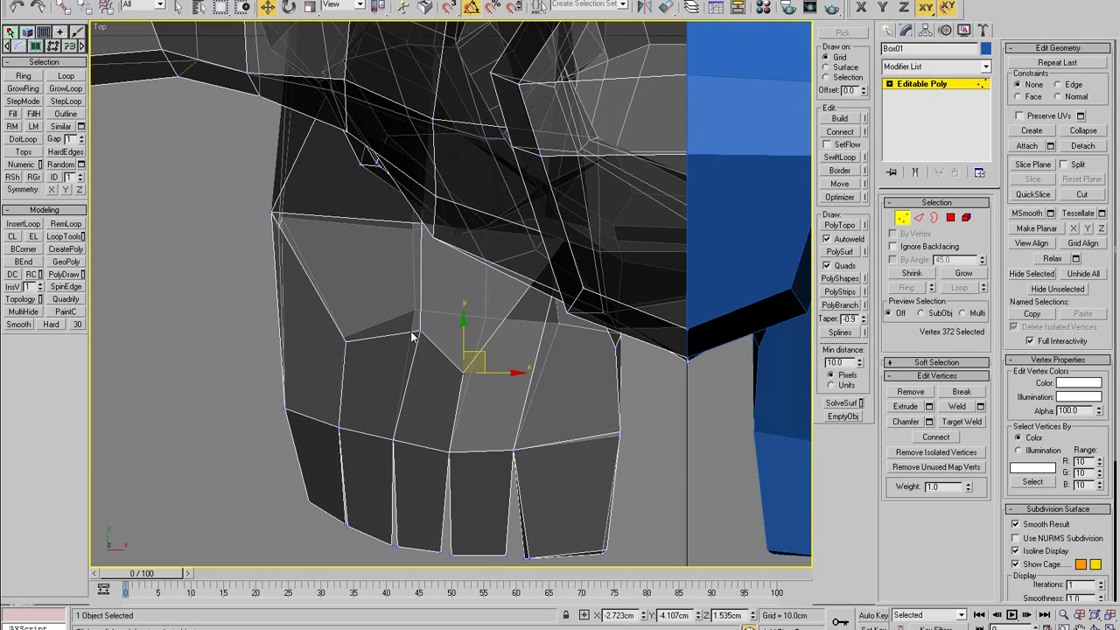
pyautogui.moveTo(420, 331); pyautogui.dragTo(333, 344)
pyautogui.scroll(-2, 426, 372)
pyautogui.scroll(1, 494, 400)
# - Return to a Perspective view of the foot and switch off the see-through display
pyautogui.hotkey('alt', 'w')
pyautogui.hotkey('alt', 'w')
pyautogui.press('p')
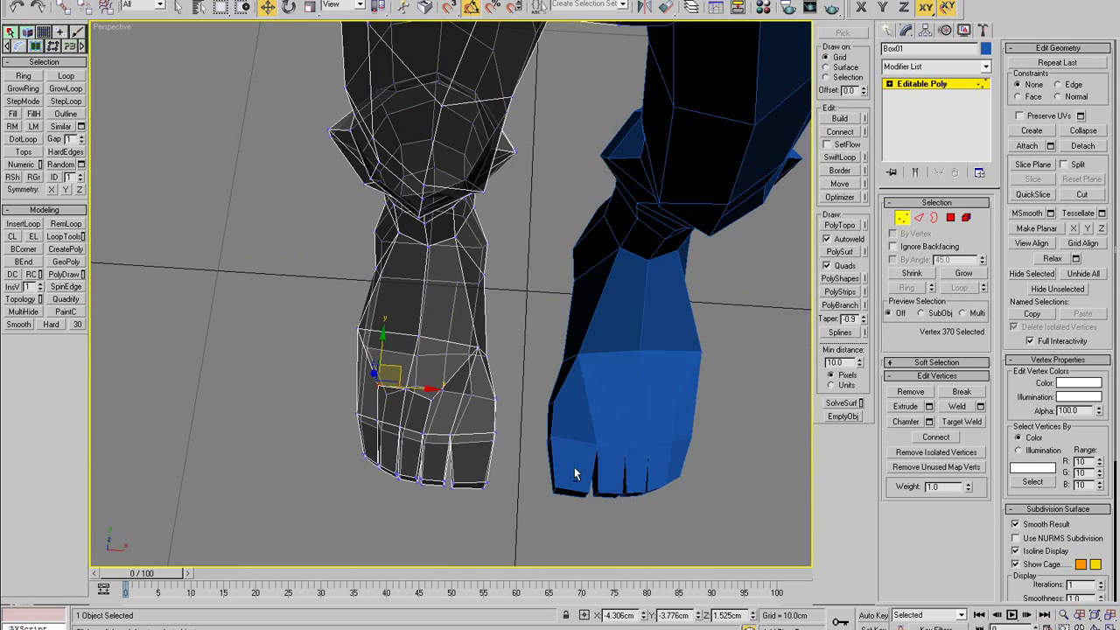
pyautogui.keyDown('alt'); pyautogui.moveTo(574, 470); pyautogui.dragTo(435, 390, button='middle'); pyautogui.keyUp('alt')
pyautogui.keyDown('alt'); pyautogui.moveTo(457, 376); pyautogui.dragTo(491, 394, button='middle'); pyautogui.keyUp('alt')
pyautogui.hotkey('alt', 'x')
pyautogui.hotkey('alt', 'x')
pyautogui.scroll(3, 427, 419)
# - Cut an edge across the top of the foot behind the big toe and adjust the vertices along that row
pyautogui.hotkey('alt', 'c')
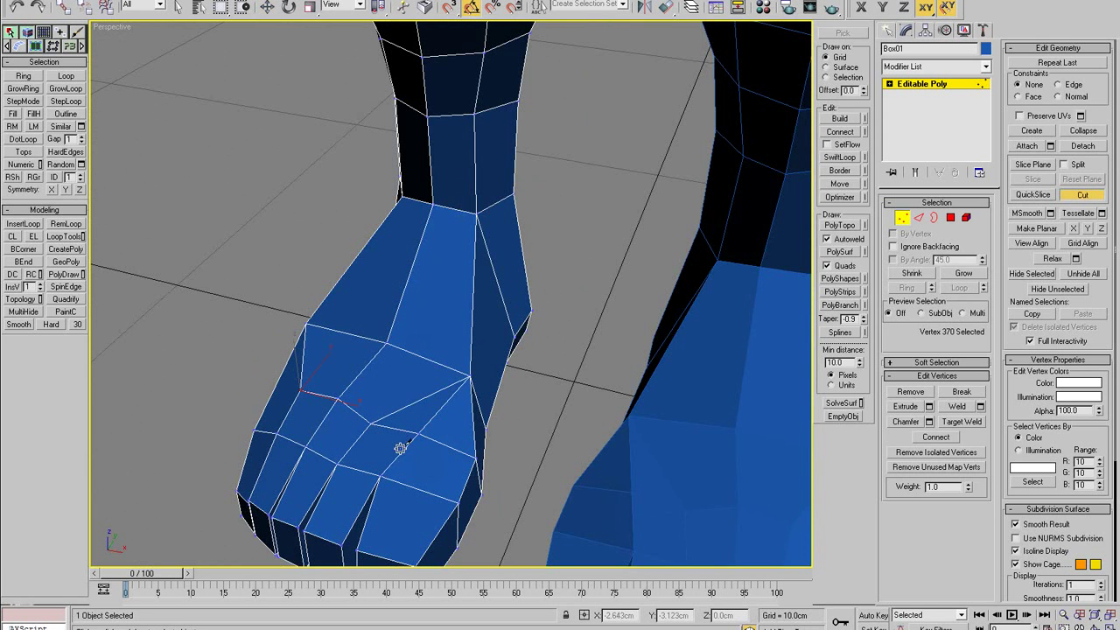
pyautogui.rightClick(400, 449)
pyautogui.click(418, 435)
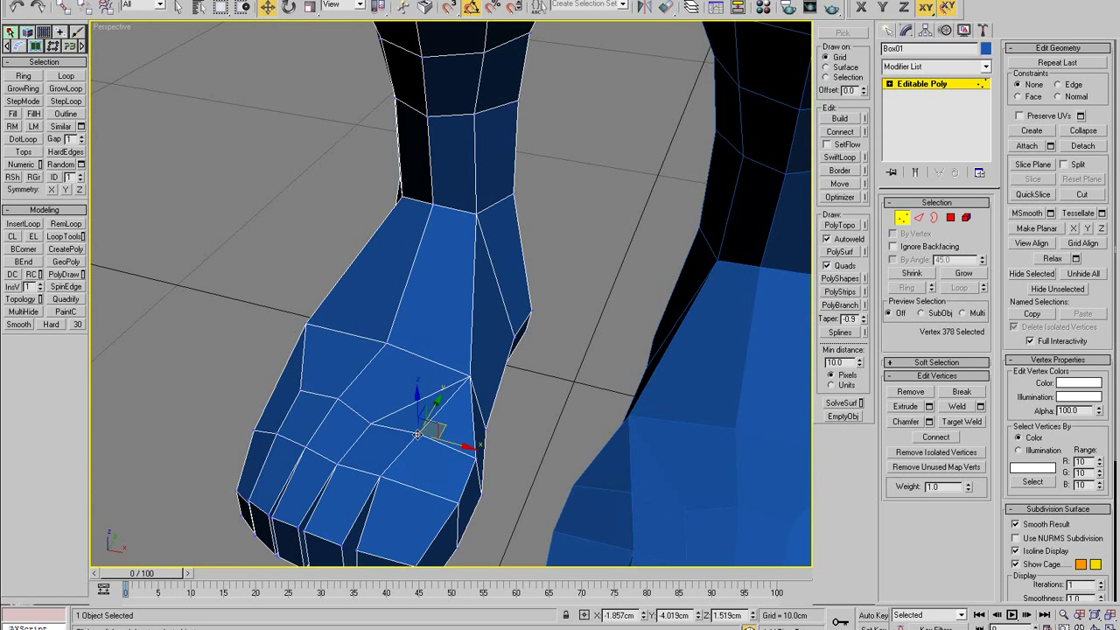
pyautogui.click(368, 426)
pyautogui.keyDown('alt'); pyautogui.moveTo(368, 426); pyautogui.dragTo(491, 434, button='middle'); pyautogui.keyUp('alt')
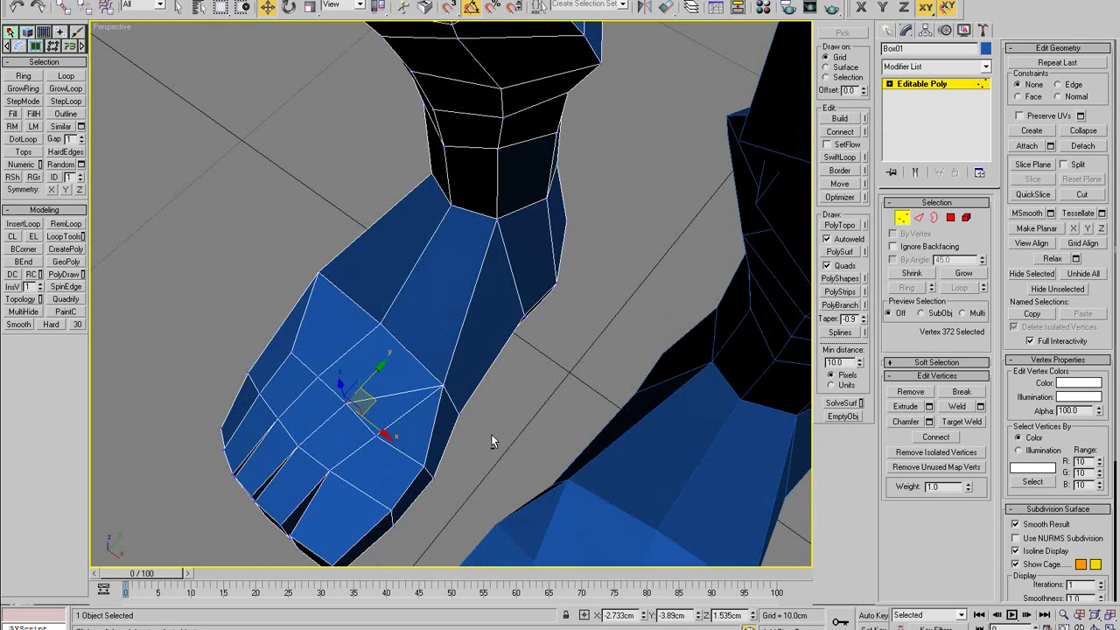
# - Adjust the inner top-of-foot vertices behind the big toe
pyautogui.click(439, 391)
pyautogui.click(443, 386)
pyautogui.keyDown('alt'); pyautogui.moveTo(442, 385); pyautogui.dragTo(495, 388, button='middle'); pyautogui.keyUp('alt')
pyautogui.moveTo(493, 378)
pyautogui.mouseDown()
pyautogui.moveTo(464, 357)
pyautogui.moveTo(492, 378)
pyautogui.mouseUp()
pyautogui.keyDown('alt'); pyautogui.moveTo(491, 377); pyautogui.dragTo(444, 391, button='middle'); pyautogui.keyUp('alt')
pyautogui.keyDown('ctrl'); pyautogui.click(457, 383); pyautogui.keyUp('ctrl')
pyautogui.rightClick(461, 376)
pyautogui.click(380, 439)
# - Select all vertices at the front of the foot and weld them
pyautogui.scroll(-5, 360, 410)
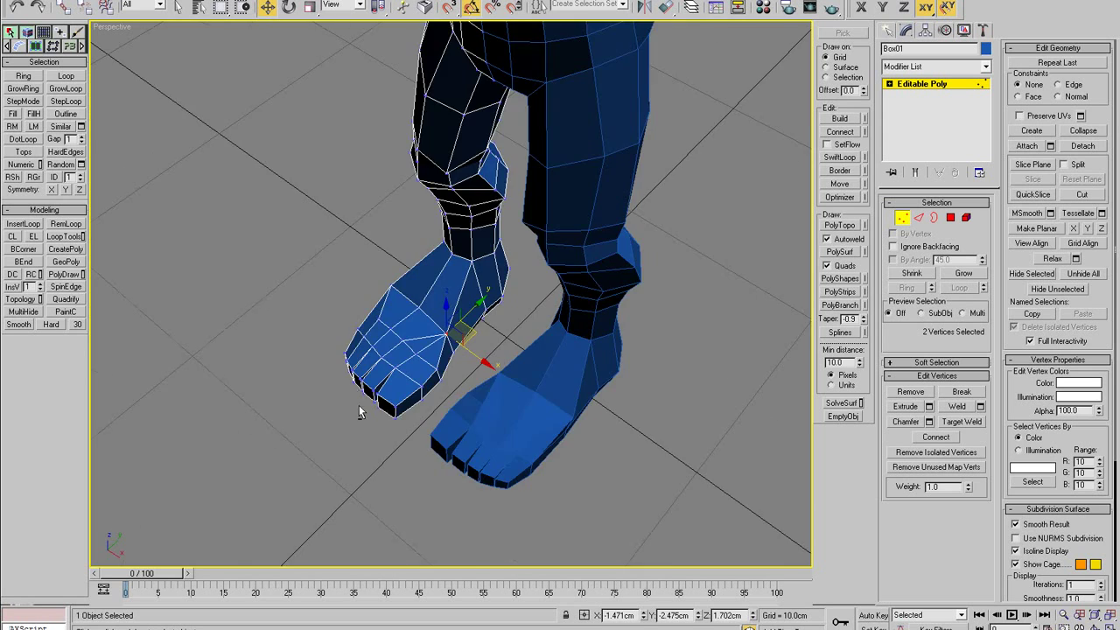
pyautogui.keyDown('alt'); pyautogui.moveTo(360, 409); pyautogui.dragTo(385, 446, button='middle'); pyautogui.keyUp('alt')
pyautogui.moveTo(336, 473); pyautogui.dragTo(406, 386)
pyautogui.moveTo(490, 319); pyautogui.dragTo(490, 321)
pyautogui.keyDown('alt'); pyautogui.moveTo(490, 320); pyautogui.dragTo(468, 219, button='middle'); pyautogui.keyUp('alt')
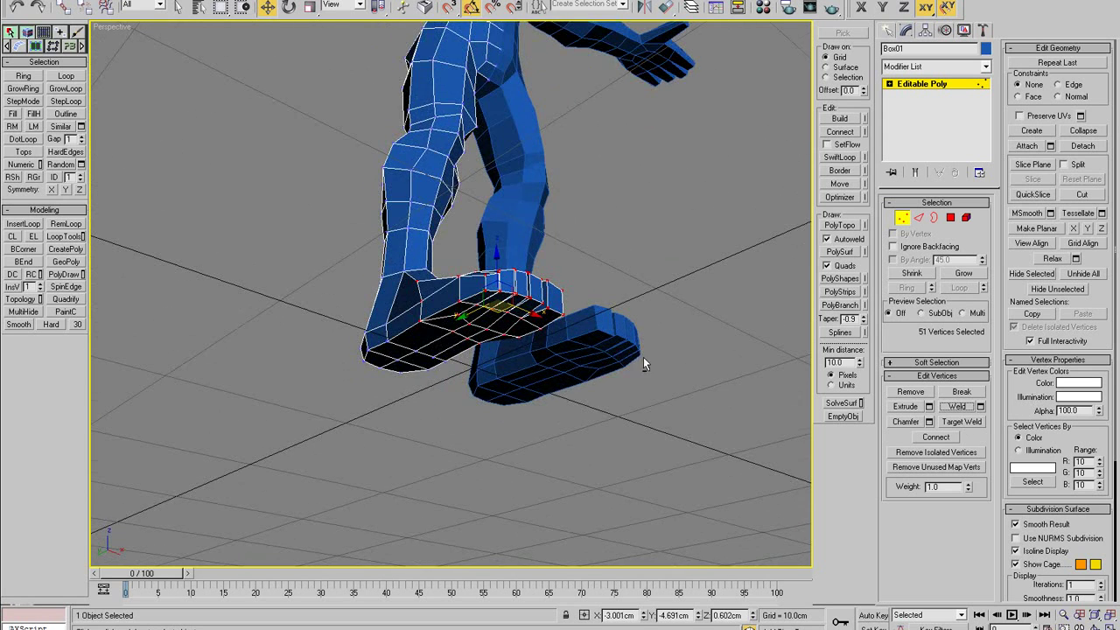
# - Reposition the inner top-of-foot vertex and pull the vertex in front of it toward the big toe
pyautogui.keyDown('alt'); pyautogui.moveTo(643, 358); pyautogui.dragTo(805, 382, button='middle'); pyautogui.keyUp('alt')
pyautogui.scroll(6, 523, 360)
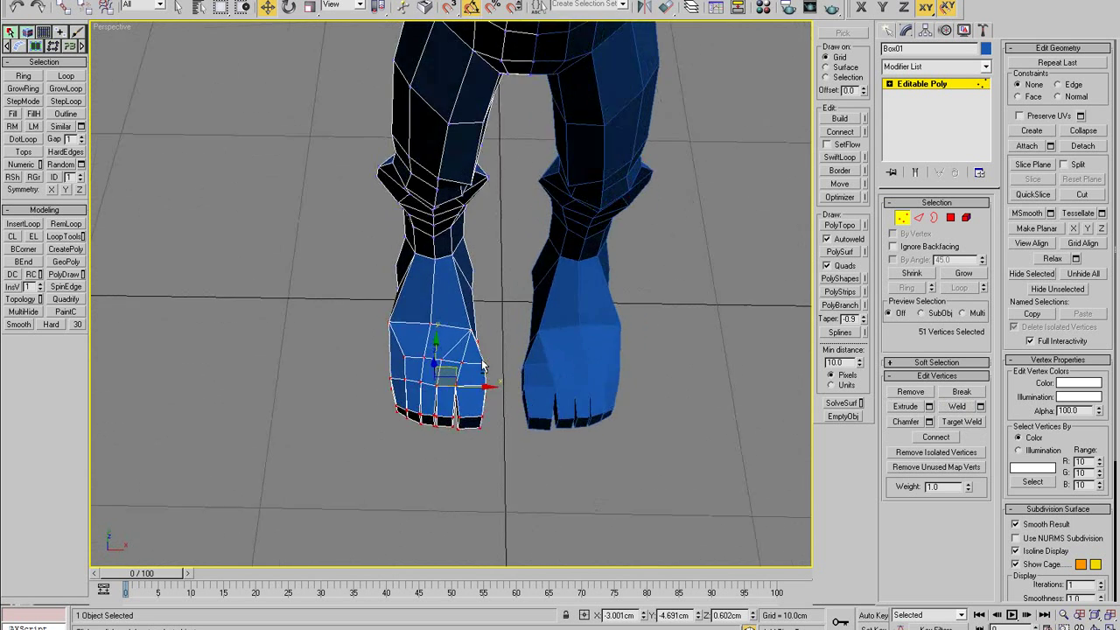
pyautogui.click(454, 378)
pyautogui.moveTo(454, 378)
pyautogui.mouseDown()
pyautogui.moveTo(475, 374)
pyautogui.moveTo(461, 370)
pyautogui.mouseUp()
pyautogui.keyDown('alt'); pyautogui.moveTo(478, 397); pyautogui.dragTo(470, 376, button='middle'); pyautogui.keyUp('alt')
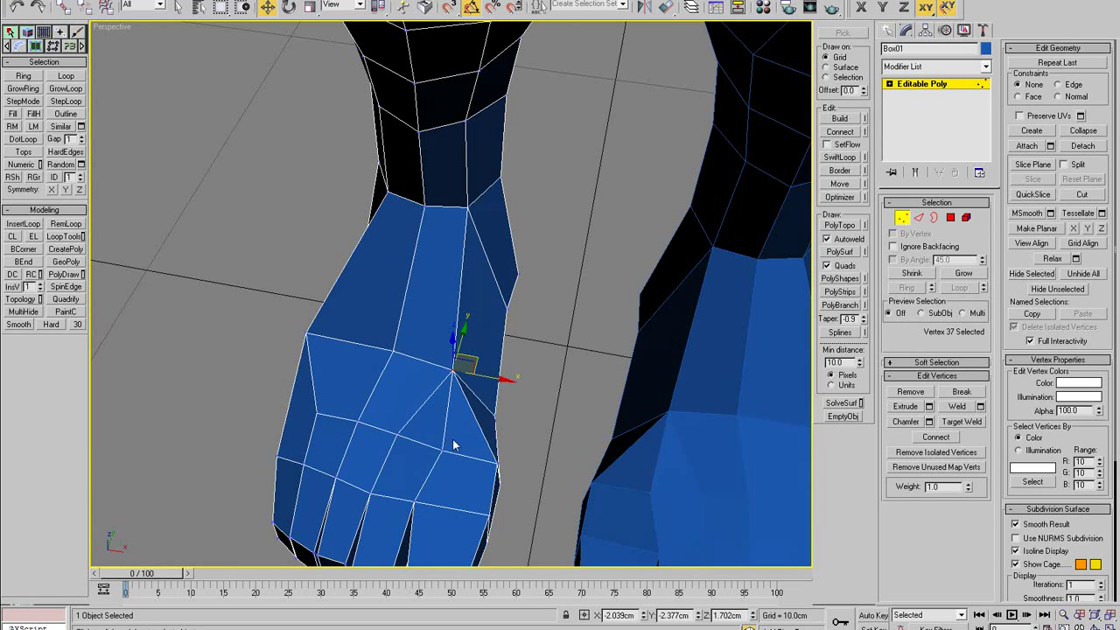
pyautogui.moveTo(441, 452); pyautogui.dragTo(429, 462)
# - Remove the edge joining the inner top-of-foot vertex to the vertex behind the big toe
pyautogui.press('2')
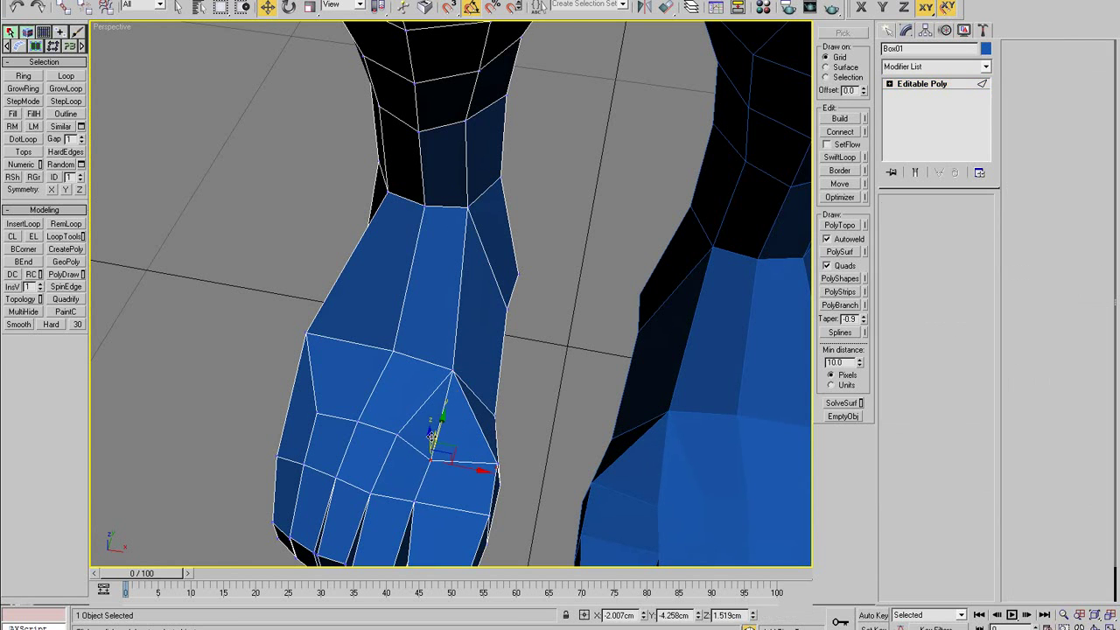
pyautogui.rightClick(438, 432)
pyautogui.click(439, 432)
pyautogui.scroll(-3, 439, 430)
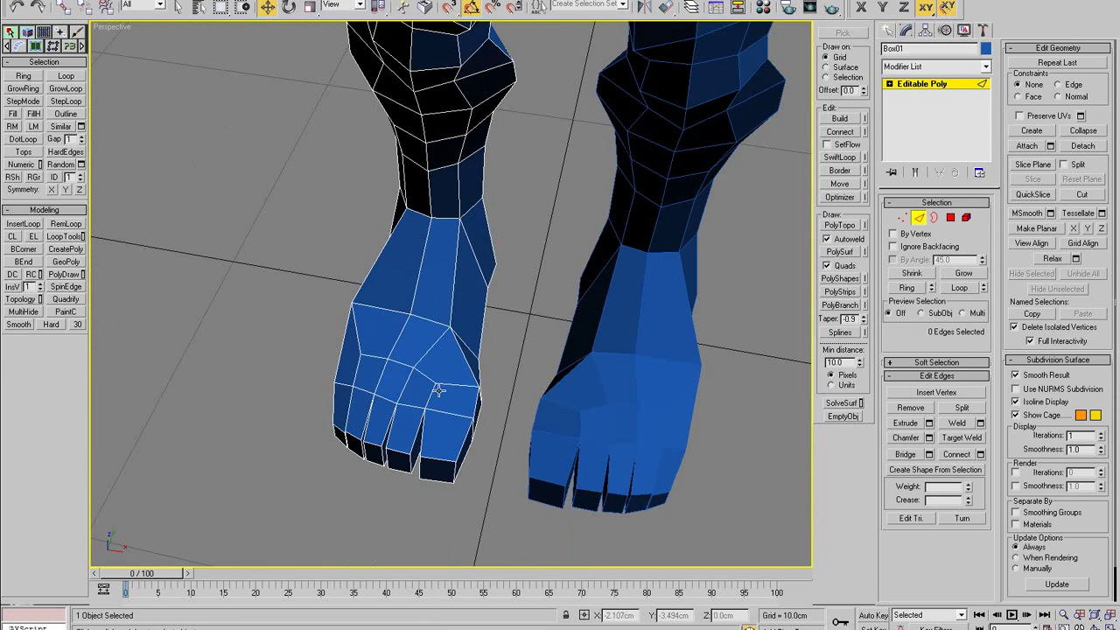
# - Adjust the inner-side vertex behind the big toe and shift the inner top-of-foot vertex inward
pyautogui.keyDown('alt'); pyautogui.moveTo(440, 390); pyautogui.dragTo(465, 415, button='middle'); pyautogui.keyUp('alt')
pyautogui.press('1')
pyautogui.moveTo(480, 390); pyautogui.dragTo(470, 386)
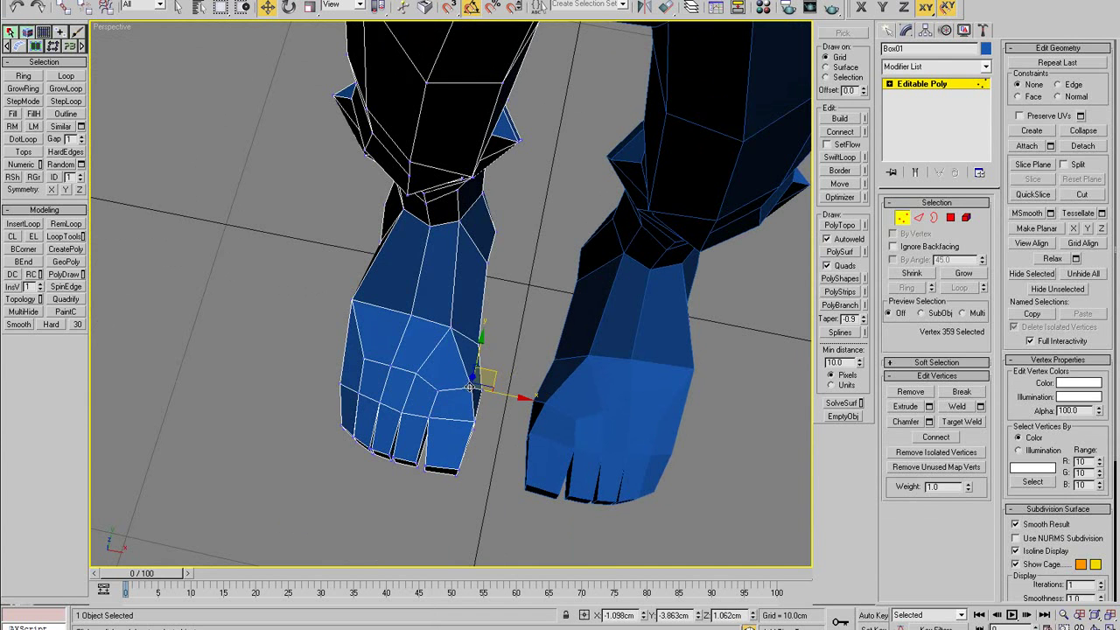
pyautogui.moveTo(449, 329); pyautogui.dragTo(465, 330)
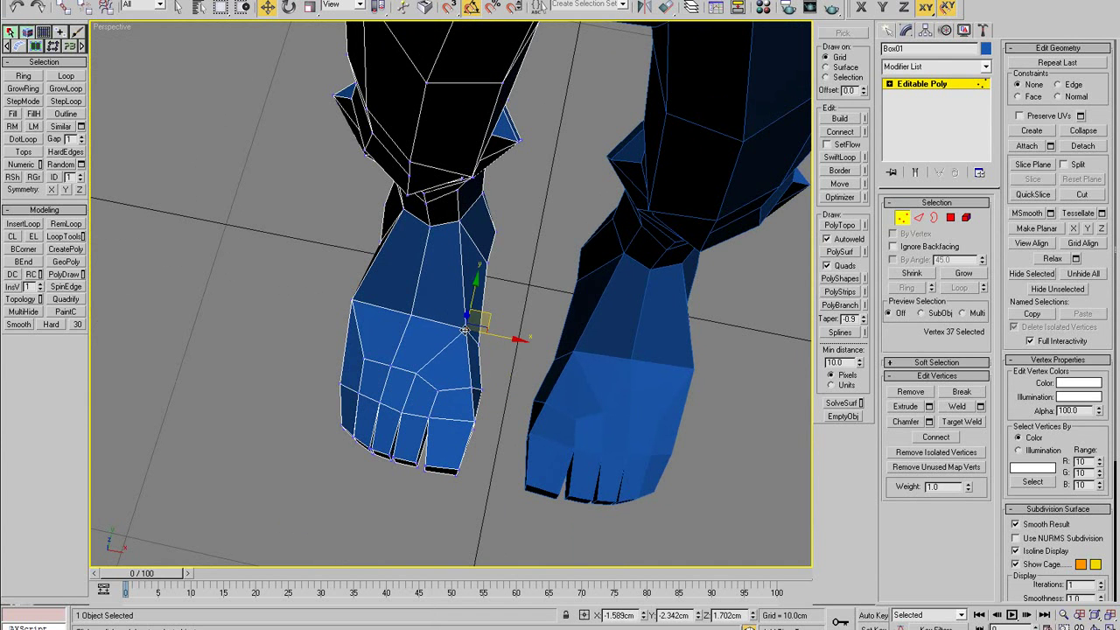
# - Raise the middle top-of-foot vertex along Z to round the instep
pyautogui.moveTo(353, 302); pyautogui.dragTo(412, 376)
pyautogui.click(413, 377)
pyautogui.keyDown('alt'); pyautogui.moveTo(413, 372); pyautogui.dragTo(451, 306, button='middle'); pyautogui.keyUp('alt')
pyautogui.moveTo(429, 279); pyautogui.dragTo(431, 272)
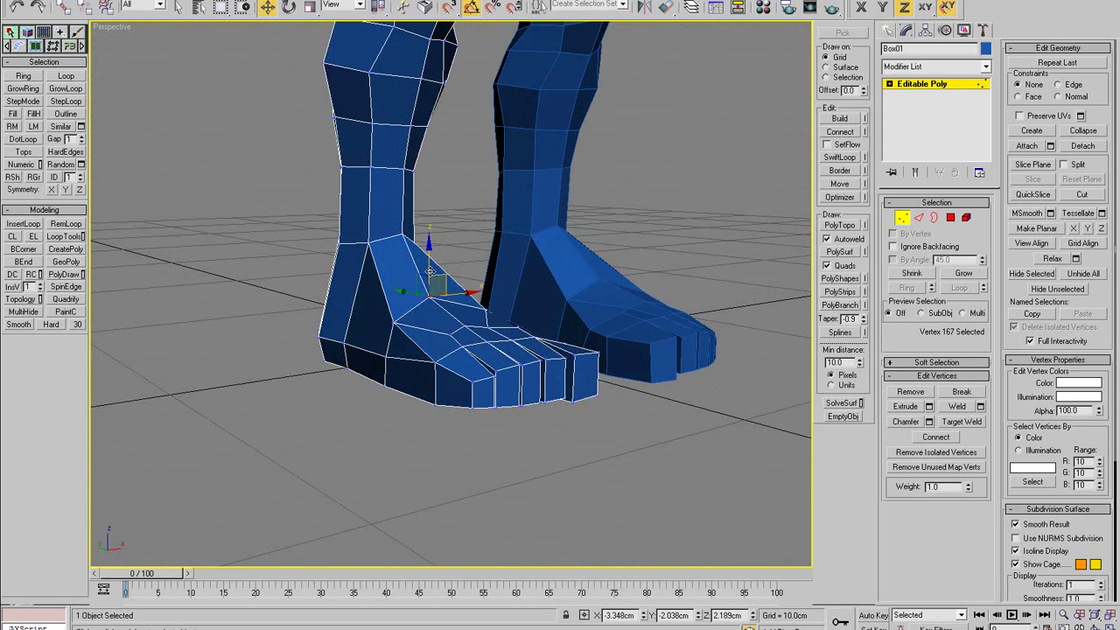
# - Move the foot's outer top vertex inward along X
pyautogui.click(393, 324)
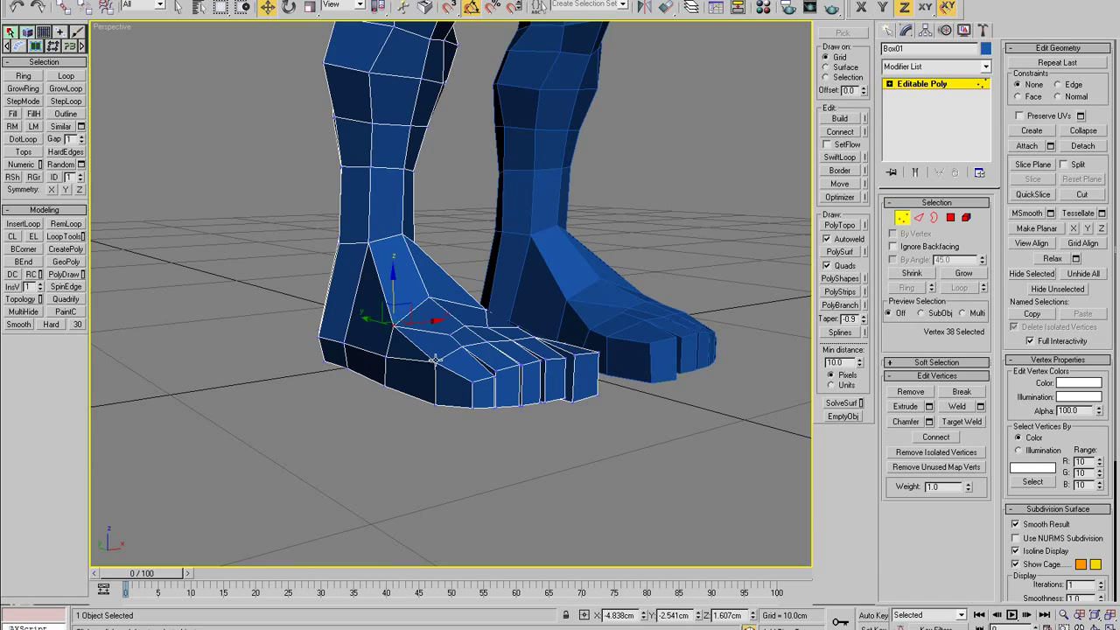
pyautogui.click(435, 358)
pyautogui.keyDown('alt'); pyautogui.moveTo(434, 358); pyautogui.dragTo(537, 415, button='middle'); pyautogui.keyUp('alt')
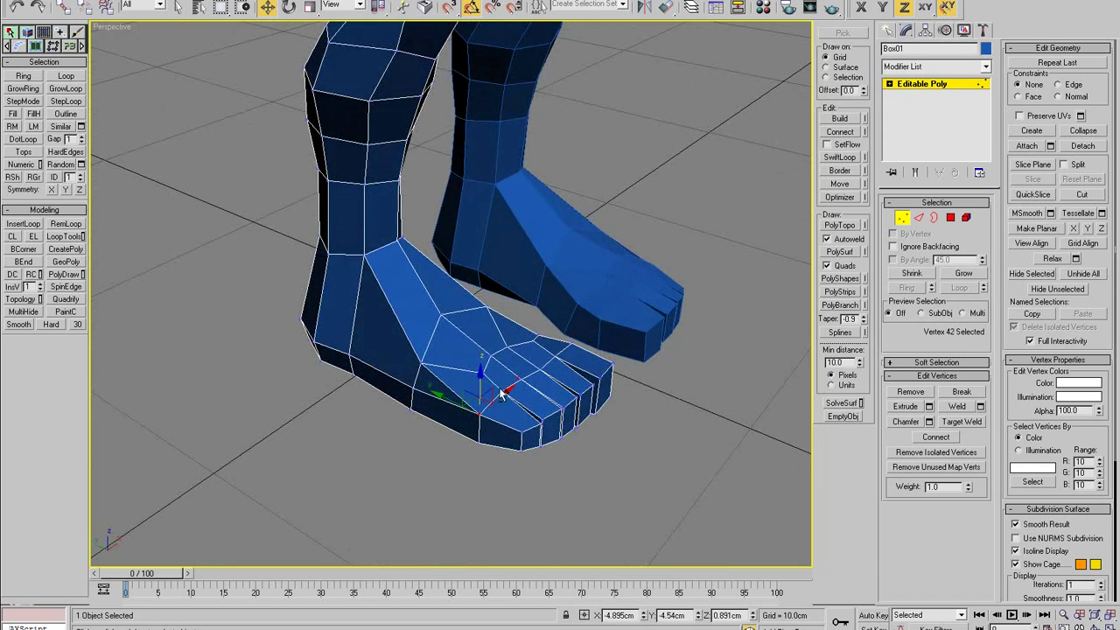
# - Cut edges lengthwise along the sole to continue the toe rows back to the heel
pyautogui.keyDown('alt'); pyautogui.moveTo(487, 362); pyautogui.dragTo(527, 278, button='middle'); pyautogui.keyUp('alt')
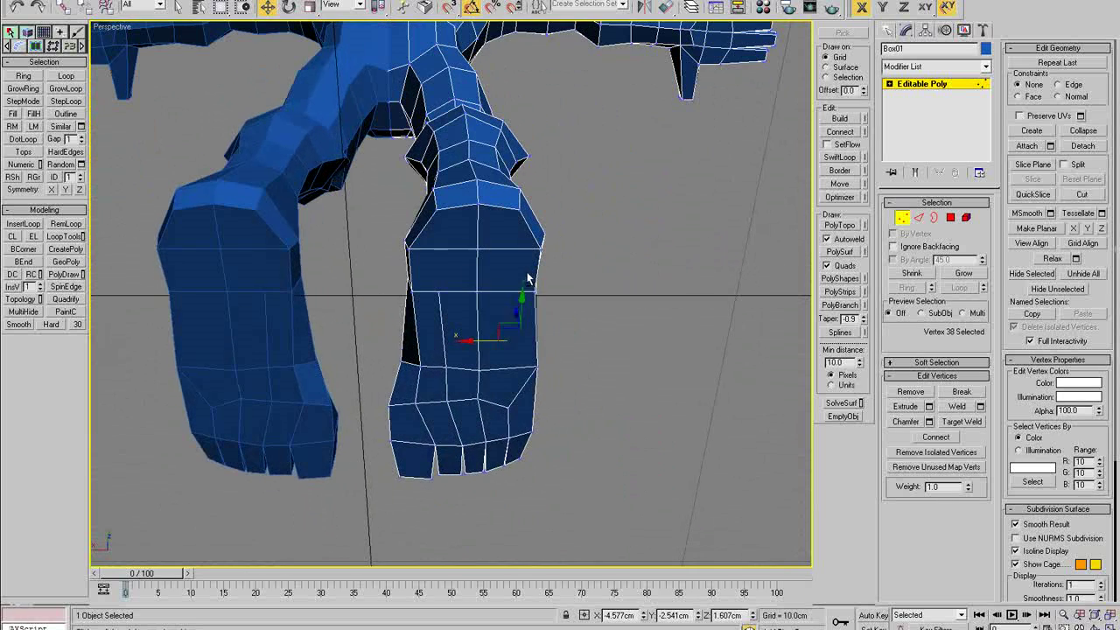
pyautogui.hotkey('alt', 'c')
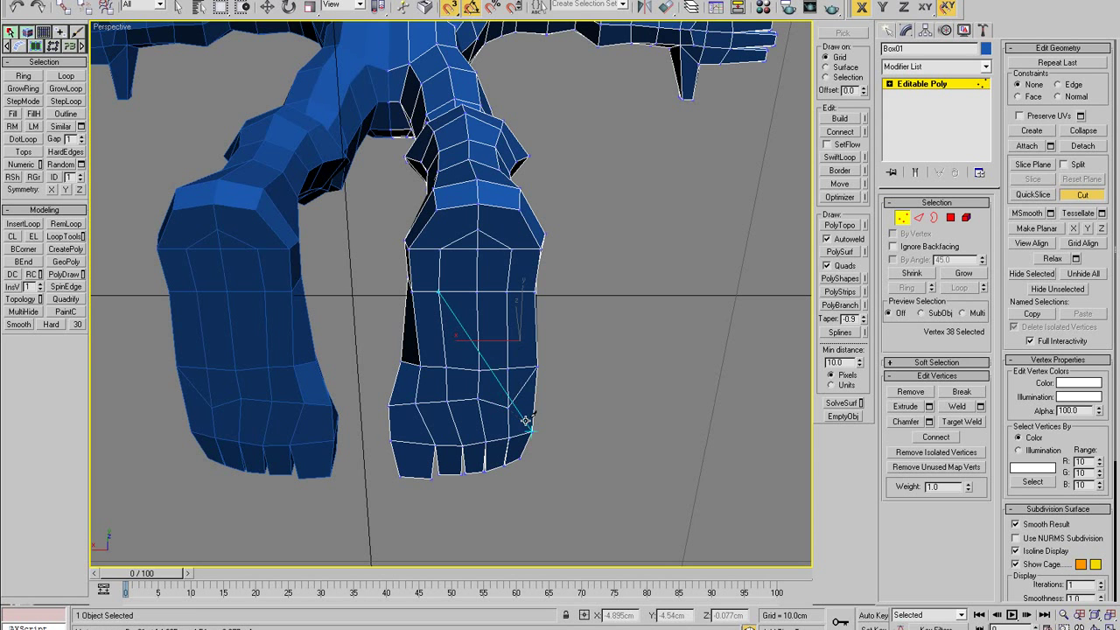
pyautogui.press('w')
# - Cut edges across the underside of the heel to form an arc connected to the heel's rim
pyautogui.keyDown('alt'); pyautogui.moveTo(519, 280); pyautogui.dragTo(449, 175, button='middle'); pyautogui.keyUp('alt')
pyautogui.hotkey('alt', 'c')
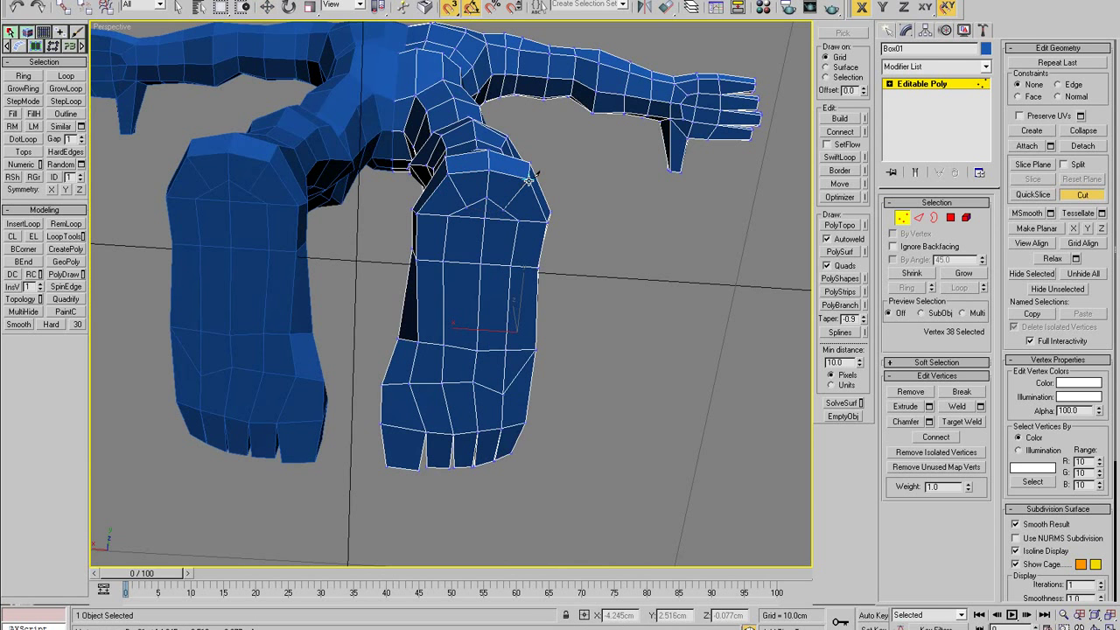
pyautogui.rightClick(529, 224)
pyautogui.keyDown('alt'); pyautogui.moveTo(532, 246); pyautogui.dragTo(500, 300, button='middle'); pyautogui.keyUp('alt')
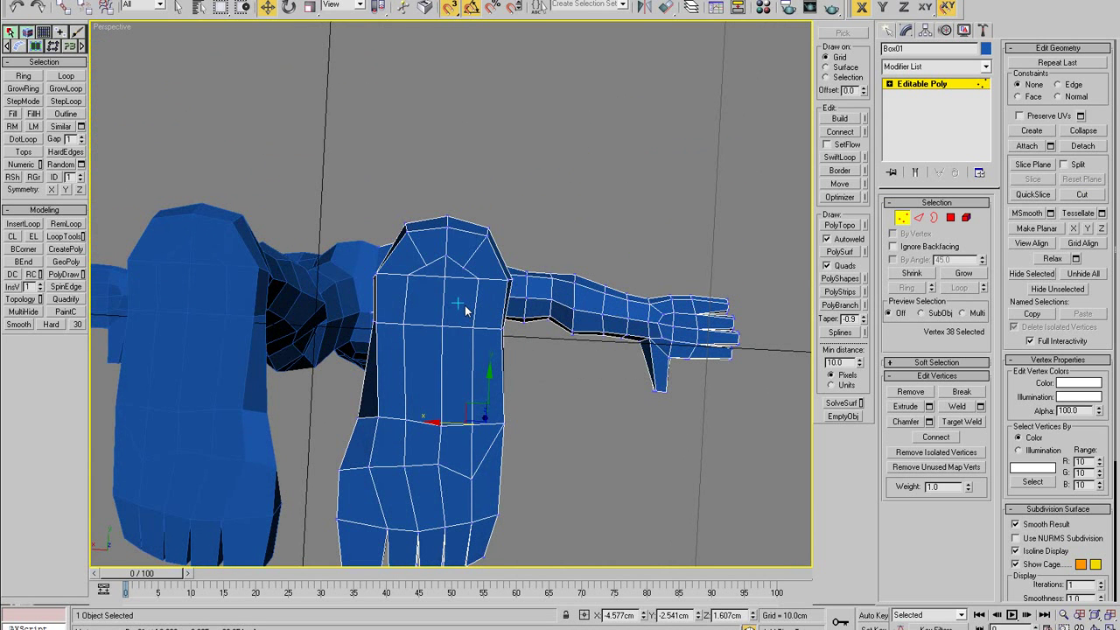
# - Reposition the inner arc vertices under the heel to even out its rounded shape
pyautogui.click(426, 265)
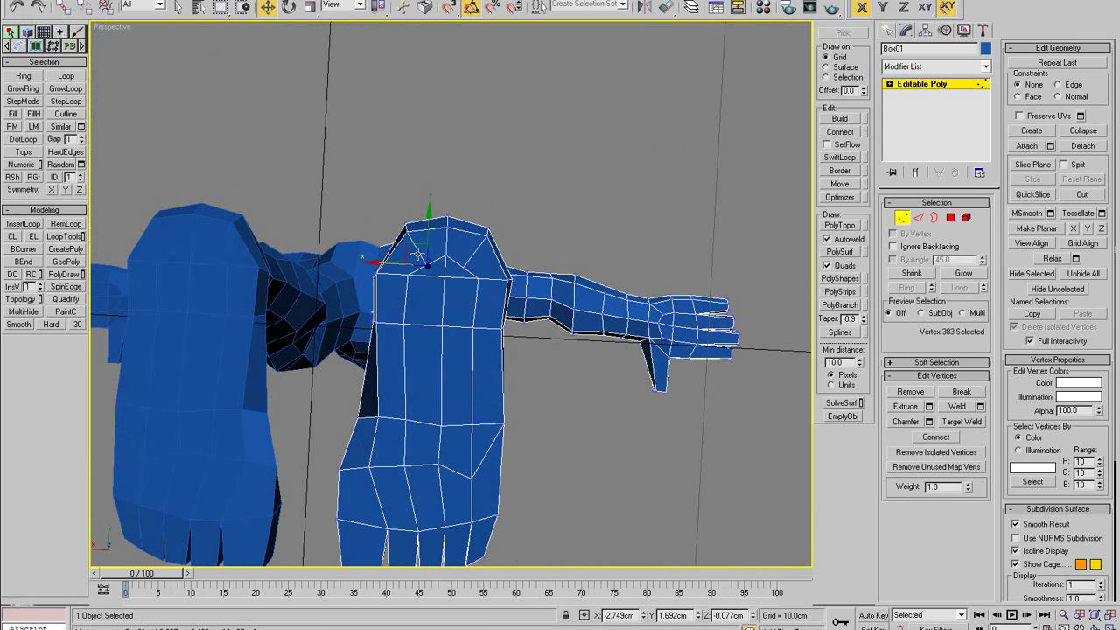
pyautogui.click(463, 265)
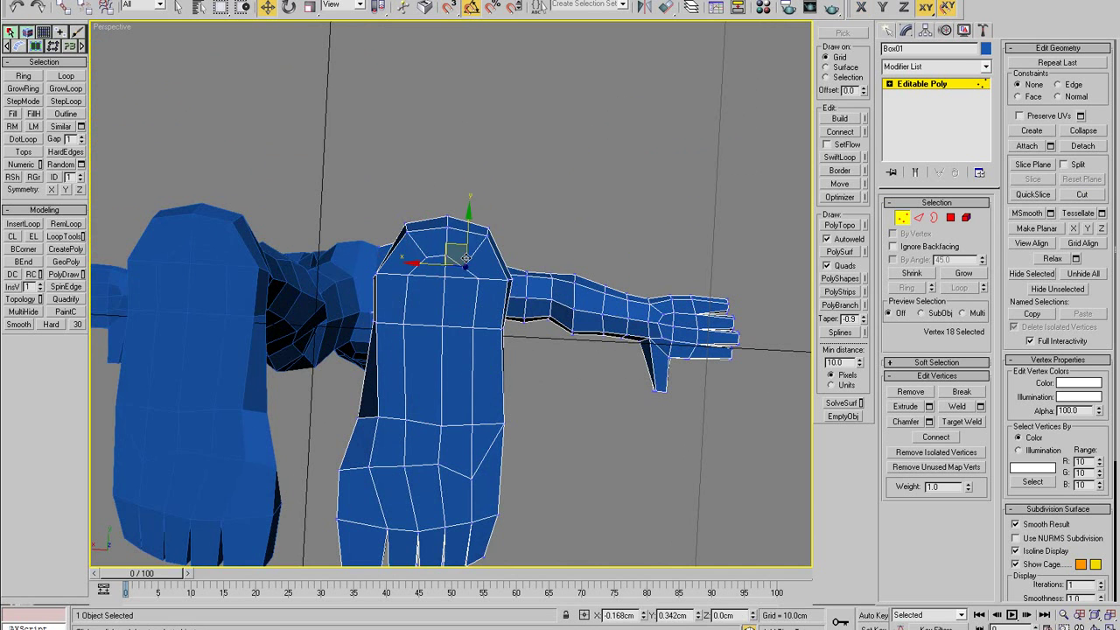
pyautogui.keyDown('alt'); pyautogui.moveTo(515, 263); pyautogui.dragTo(524, 220, button='middle'); pyautogui.keyUp('alt')
pyautogui.click(524, 220)
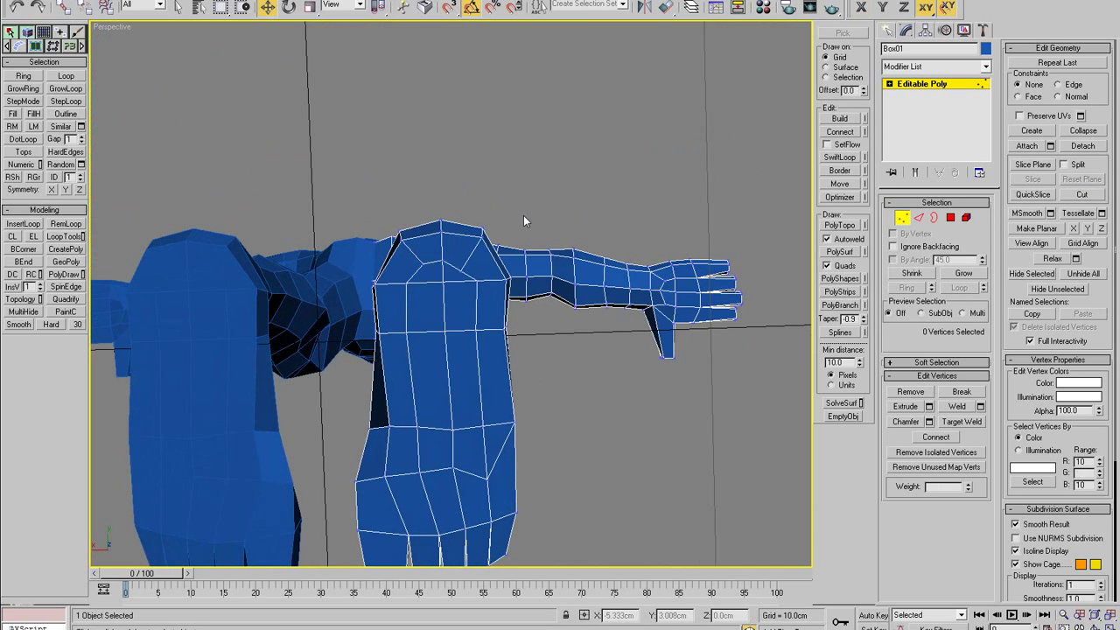
pyautogui.click(462, 264)
# - Select the two middle edges across the sole just in front of the heel arc and move them forward along Y
pyautogui.click(408, 285)
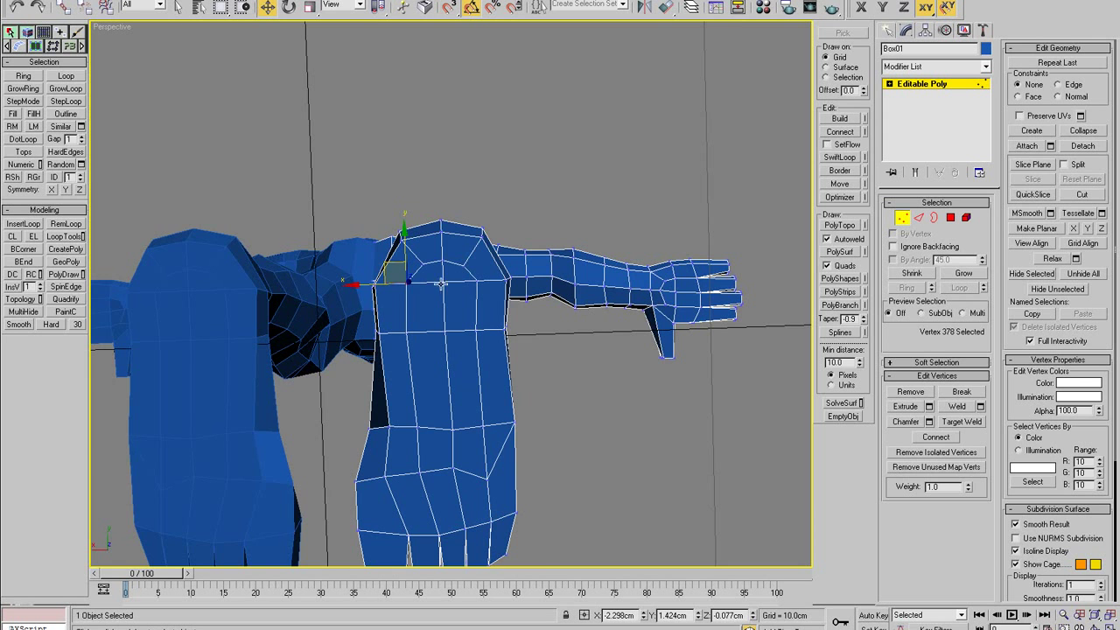
pyautogui.keyDown('ctrl'); pyautogui.click(442, 281); pyautogui.keyUp('ctrl')
pyautogui.keyDown('ctrl'); pyautogui.click(478, 281); pyautogui.keyUp('ctrl')
pyautogui.scroll(2, 460, 269)
pyautogui.keyDown('alt'); pyautogui.moveTo(460, 269); pyautogui.dragTo(445, 340, button='middle'); pyautogui.keyUp('alt')
pyautogui.press('2')
pyautogui.click(446, 339)
pyautogui.keyDown('ctrl'); pyautogui.click(392, 341); pyautogui.keyUp('ctrl')
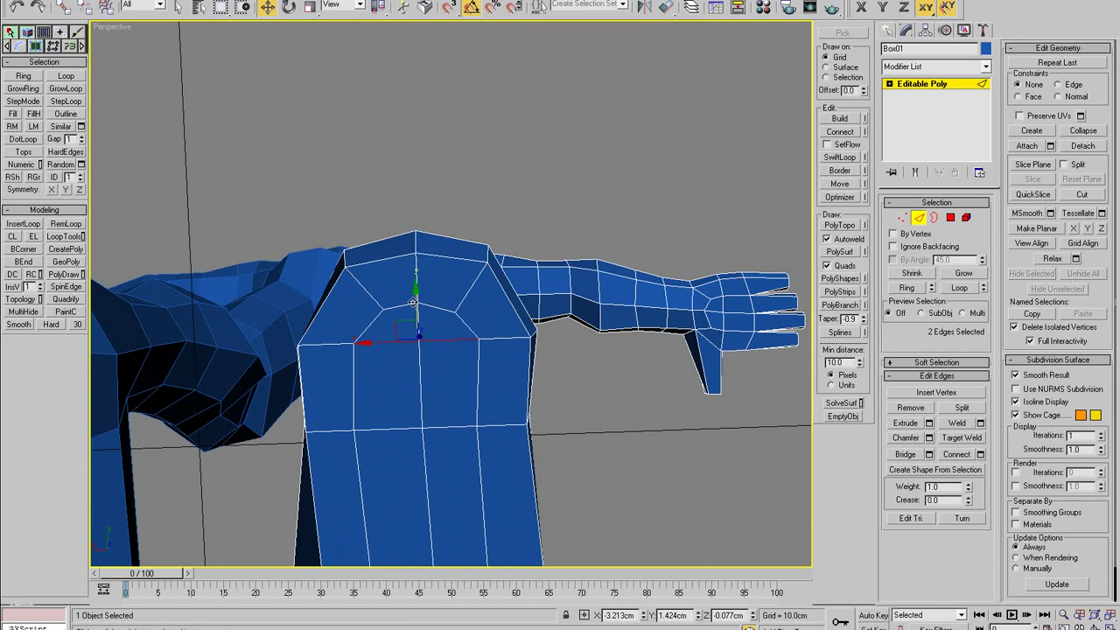
pyautogui.moveTo(412, 302); pyautogui.dragTo(419, 325)
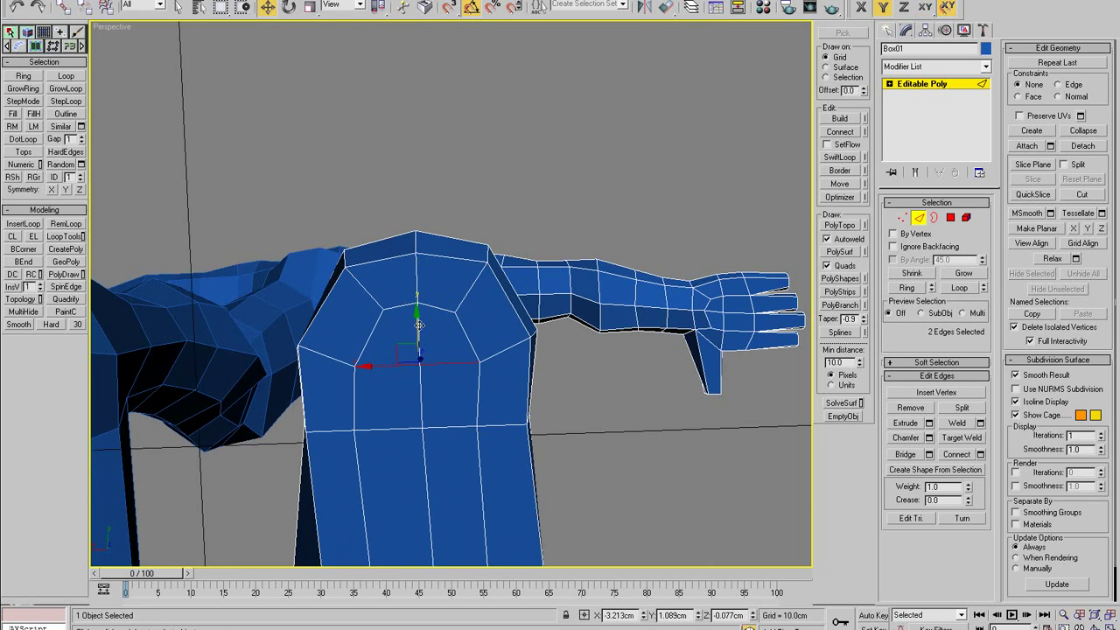
# - Select the two middle edges of the next row across the sole and move them slightly forward along Y
pyautogui.click(395, 429)
pyautogui.keyDown('ctrl'); pyautogui.click(442, 428); pyautogui.keyUp('ctrl')
pyautogui.scroll(-2, 432, 425)
pyautogui.keyDown('alt'); pyautogui.moveTo(432, 420); pyautogui.dragTo(300, 377, button='middle'); pyautogui.keyUp('alt')
pyautogui.moveTo(447, 349); pyautogui.dragTo(463, 348)
# - Adjust the mid-foot vertices under the sole along Y to even out their row
pyautogui.keyDown('alt'); pyautogui.moveTo(534, 287); pyautogui.dragTo(561, 281, button='middle'); pyautogui.keyUp('alt')
pyautogui.press('1')
pyautogui.click(581, 273)
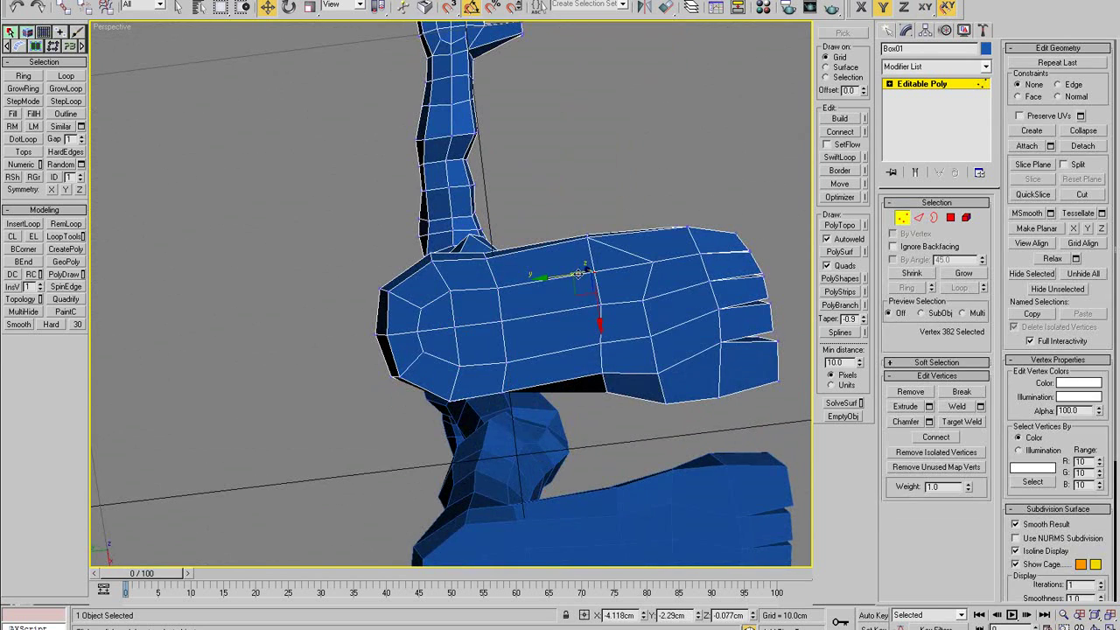
pyautogui.moveTo(580, 273); pyautogui.dragTo(588, 307)
pyautogui.click(610, 342)
pyautogui.moveTo(602, 344); pyautogui.dragTo(592, 344)
pyautogui.keyDown('alt'); pyautogui.moveTo(592, 344); pyautogui.dragTo(604, 289, button='middle'); pyautogui.keyUp('alt')
# - Shift the vertices along the foot's outer edge at mid-foot to straighten the side row
pyautogui.click(631, 236)
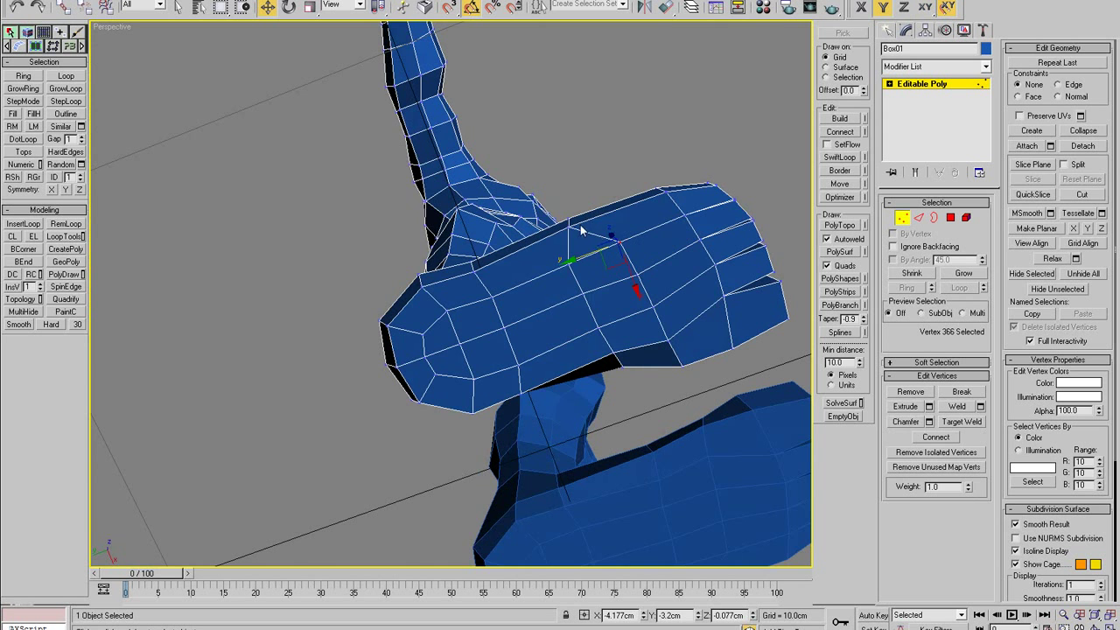
pyautogui.keyDown('alt'); pyautogui.moveTo(573, 236); pyautogui.dragTo(582, 434, button='middle'); pyautogui.keyUp('alt')
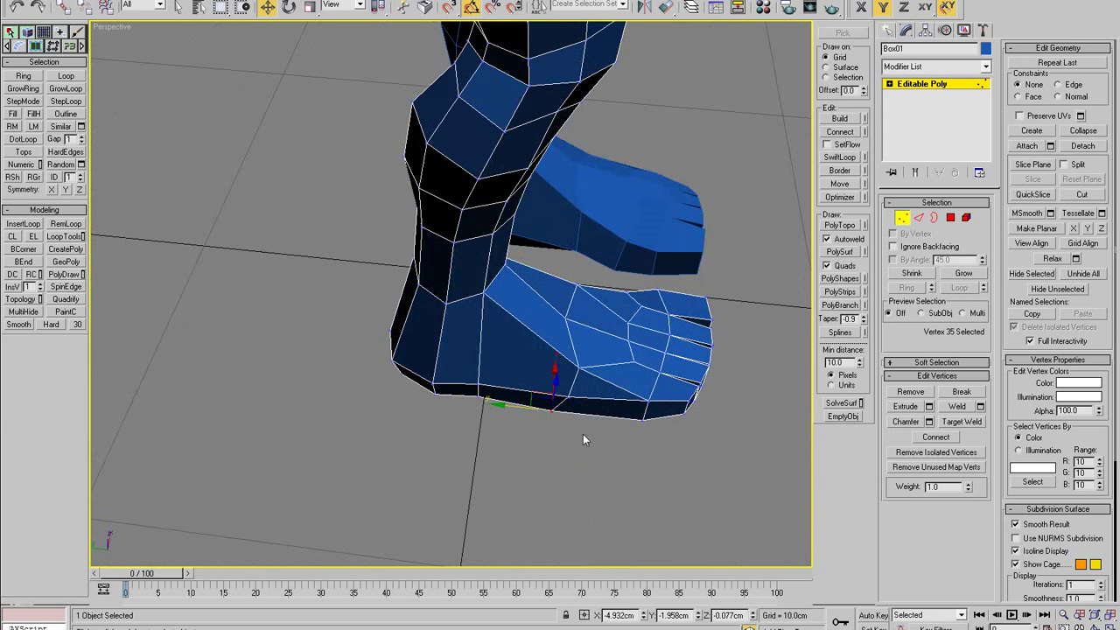
pyautogui.click(583, 434)
pyautogui.moveTo(569, 398); pyautogui.dragTo(556, 365)
# - Remove the diagonal edges on the outer side of the forefoot
pyautogui.keyDown('alt'); pyautogui.moveTo(556, 364); pyautogui.dragTo(643, 364, button='middle'); pyautogui.keyUp('alt')
pyautogui.press('2')
pyautogui.click(598, 372)
pyautogui.click(627, 365)
pyautogui.keyDown('ctrl'); pyautogui.click(602, 338); pyautogui.keyUp('ctrl')
pyautogui.rightClick(595, 342)
pyautogui.click(577, 366)
# - Cut edges from the top-of-foot row down the outer side and onto the sole, and leave edge editing
pyautogui.hotkey('alt', 'c')
pyautogui.press('s')
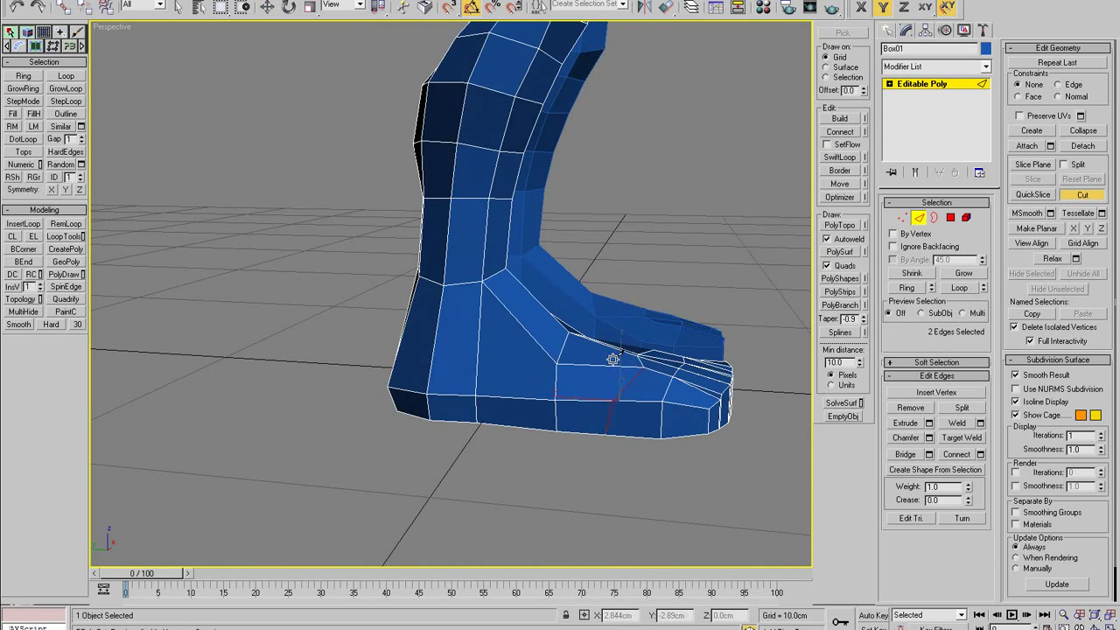
pyautogui.press('w')
pyautogui.keyDown('alt'); pyautogui.moveTo(612, 425); pyautogui.dragTo(633, 317, button='middle'); pyautogui.keyUp('alt')
pyautogui.hotkey('alt', 'c')
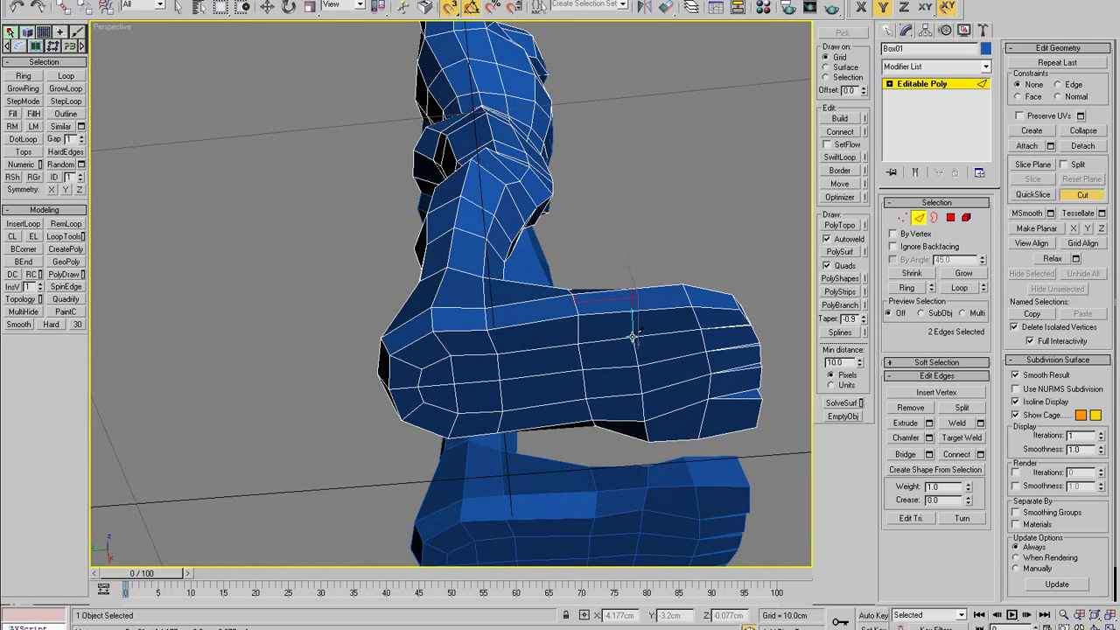
pyautogui.click(632, 337)
pyautogui.rightClick(663, 365)
pyautogui.rightClick(663, 364)
pyautogui.keyDown('alt'); pyautogui.moveTo(662, 365); pyautogui.dragTo(622, 377, button='middle'); pyautogui.keyUp('alt')
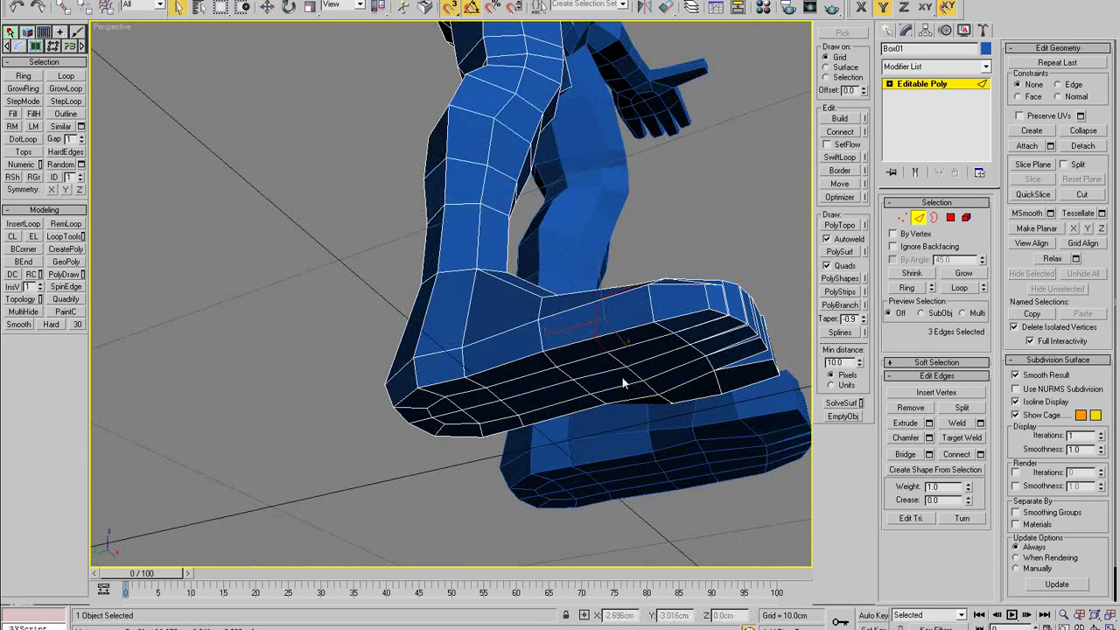
pyautogui.press('2')
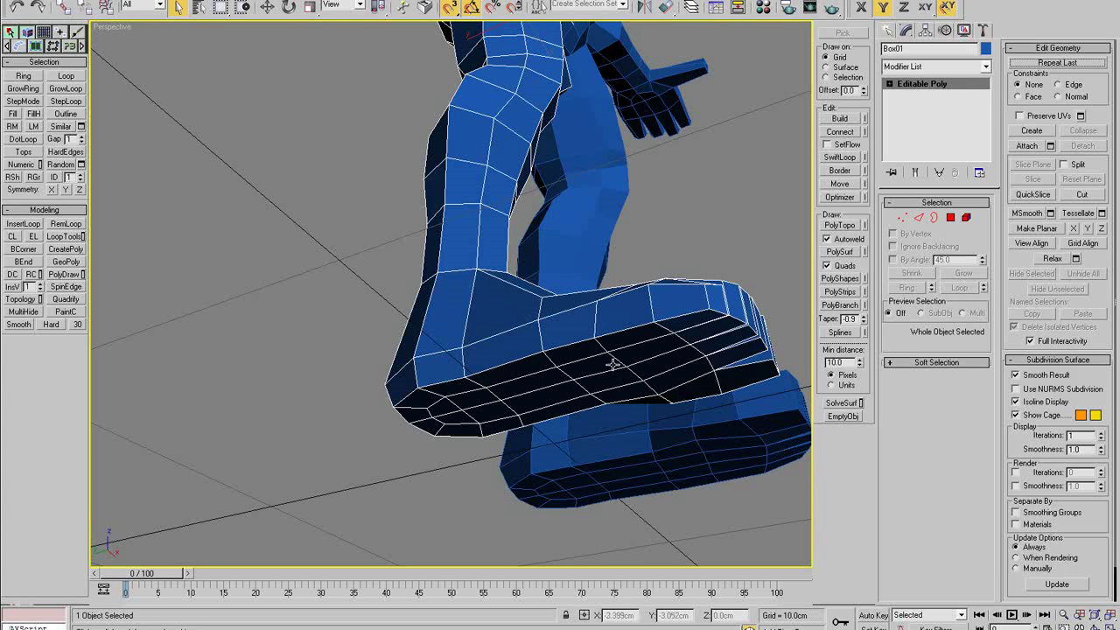
# - Raise the row of vertices just behind the toes on the underside of the foot along Z, across to the big-toe side
pyautogui.press('1')
pyautogui.keyDown('alt'); pyautogui.moveTo(609, 354); pyautogui.dragTo(509, 357, button='middle'); pyautogui.keyUp('alt')
pyautogui.click(433, 359)
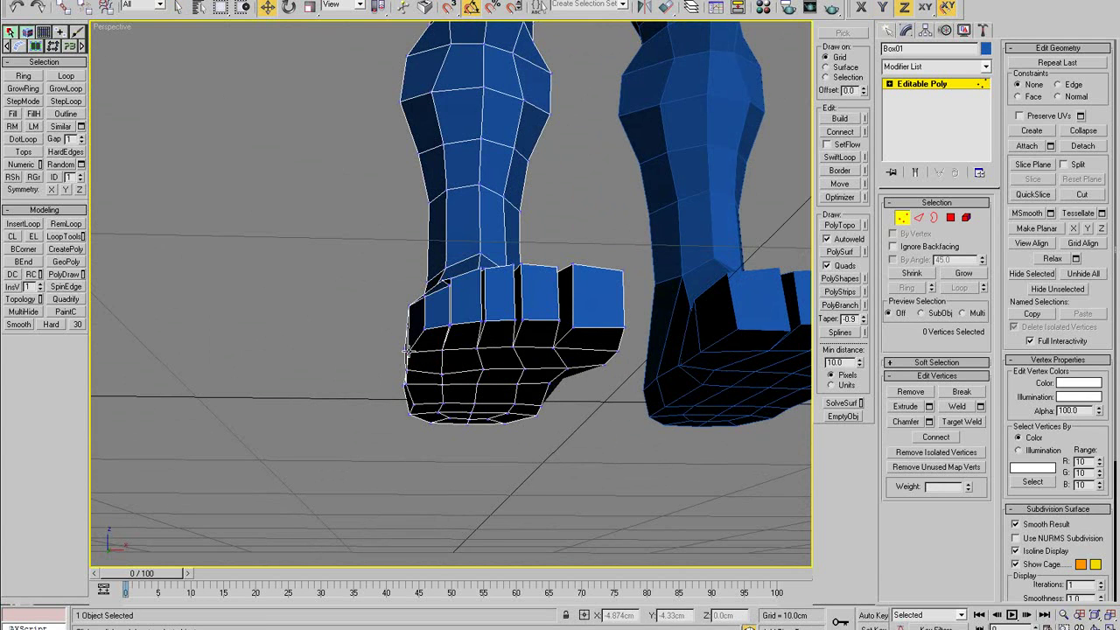
pyautogui.click(444, 340)
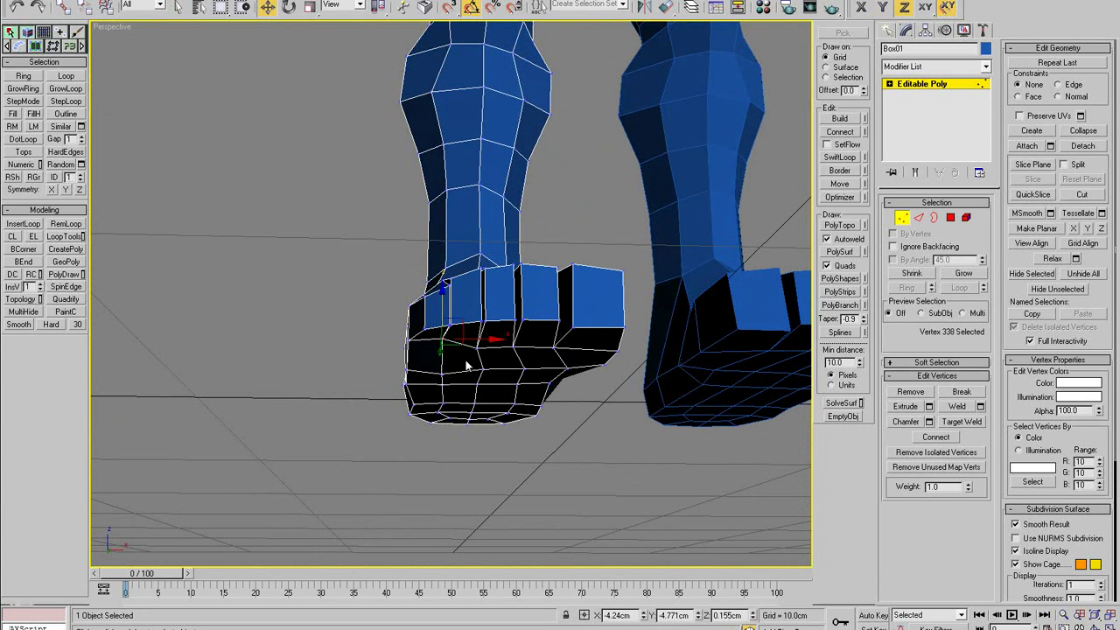
pyautogui.click(514, 331)
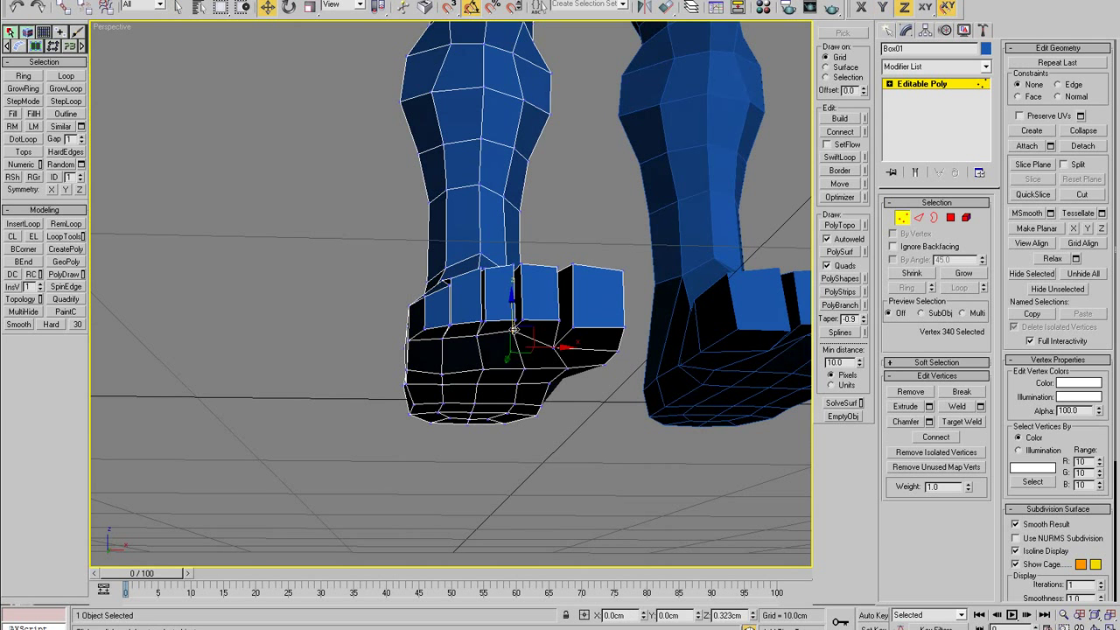
pyautogui.click(538, 352)
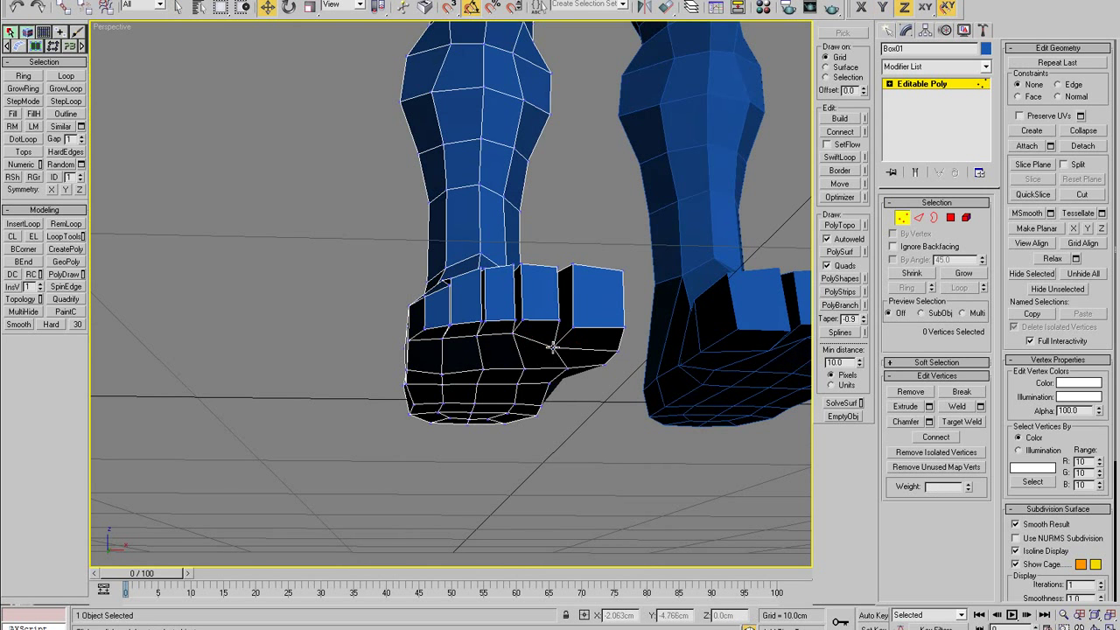
pyautogui.moveTo(553, 347); pyautogui.dragTo(552, 334)
pyautogui.keyDown('alt'); pyautogui.moveTo(601, 353); pyautogui.dragTo(569, 363, button='middle'); pyautogui.keyUp('alt')
pyautogui.moveTo(556, 354); pyautogui.dragTo(555, 343)
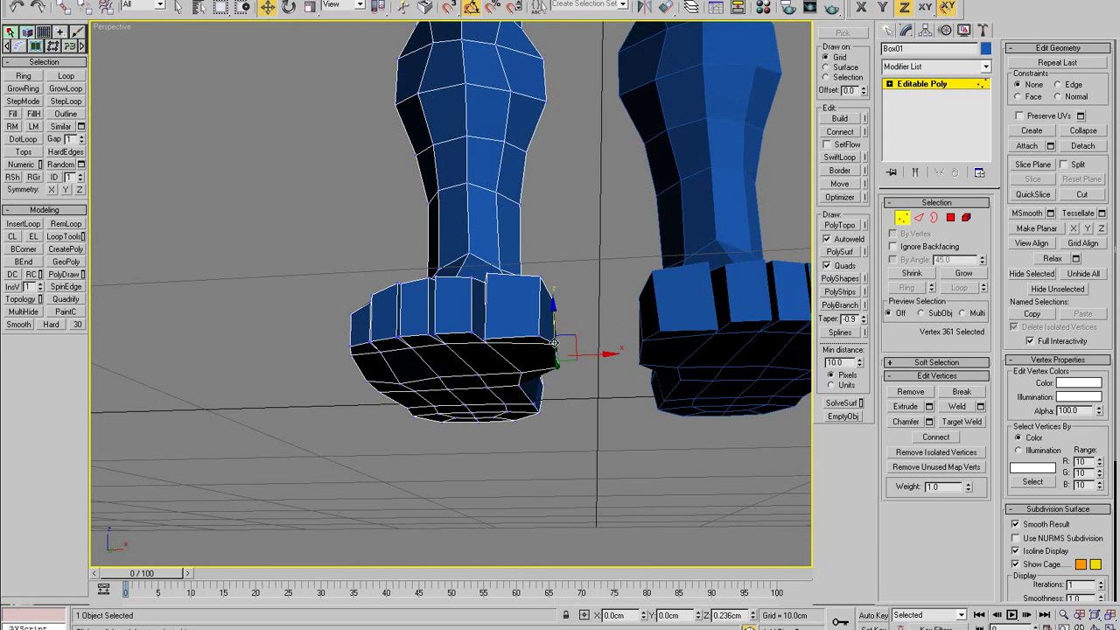
# - In the see-through Left view, shift the ball-of-foot sole vertices forward and lower the mid-foot side vertex
pyautogui.keyDown('alt'); pyautogui.moveTo(554, 343); pyautogui.dragTo(652, 390, button='middle'); pyautogui.keyUp('alt')
pyautogui.hotkey('alt', 'w')
pyautogui.rightClick(405, 427)
pyautogui.hotkey('alt', 'w')
pyautogui.scroll(-4, 403, 427)
pyautogui.moveTo(404, 427); pyautogui.dragTo(371, 343, button='middle')
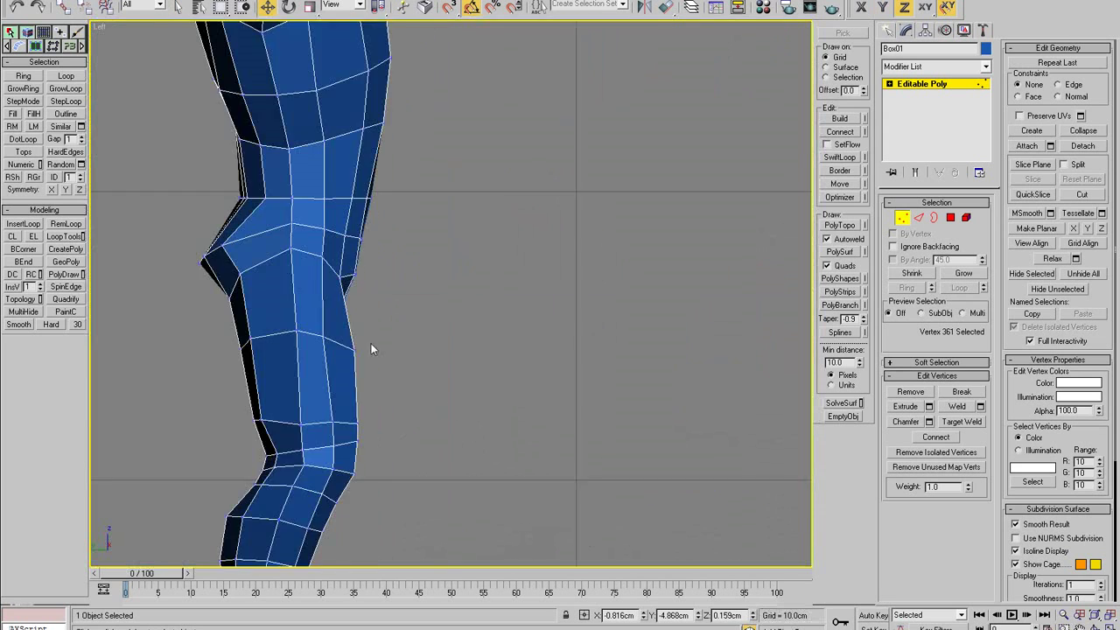
pyautogui.scroll(-5, 427, 428)
pyautogui.moveTo(455, 560); pyautogui.dragTo(490, 384, button='middle')
pyautogui.scroll(5, 490, 383)
pyautogui.scroll(2, 490, 383)
pyautogui.hotkey('alt', 'x')
pyautogui.moveTo(341, 420); pyautogui.dragTo(418, 387, button='middle')
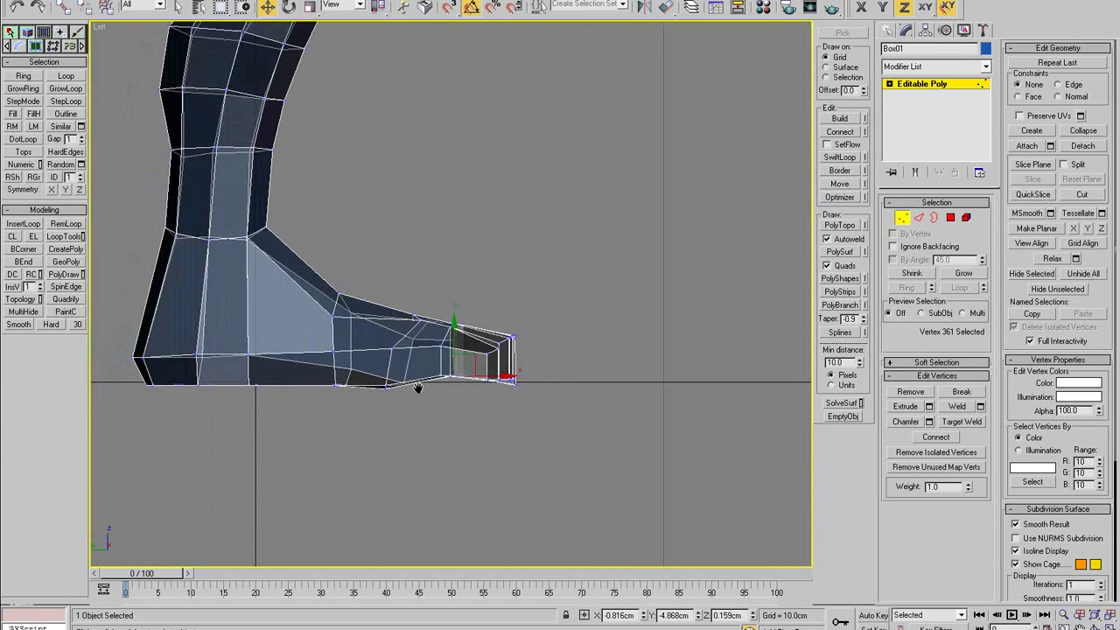
pyautogui.scroll(3, 418, 388)
pyautogui.moveTo(341, 382); pyautogui.dragTo(415, 412)
pyautogui.moveTo(402, 367); pyautogui.dragTo(425, 365)
pyautogui.moveTo(316, 377); pyautogui.dragTo(415, 378, button='middle')
pyautogui.moveTo(394, 353); pyautogui.dragTo(392, 361)
pyautogui.moveTo(156, 343); pyautogui.dragTo(332, 326, button='middle')
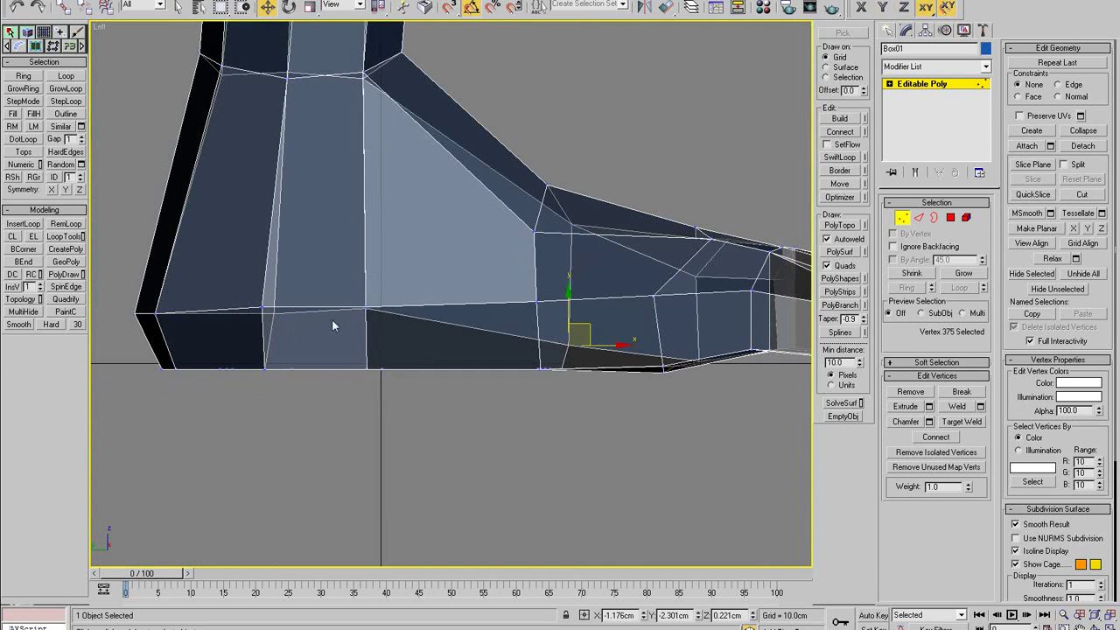
# - Adjust the side vertices above the arch, and move the arch's vertex column upward and slightly forward
pyautogui.click(366, 308)
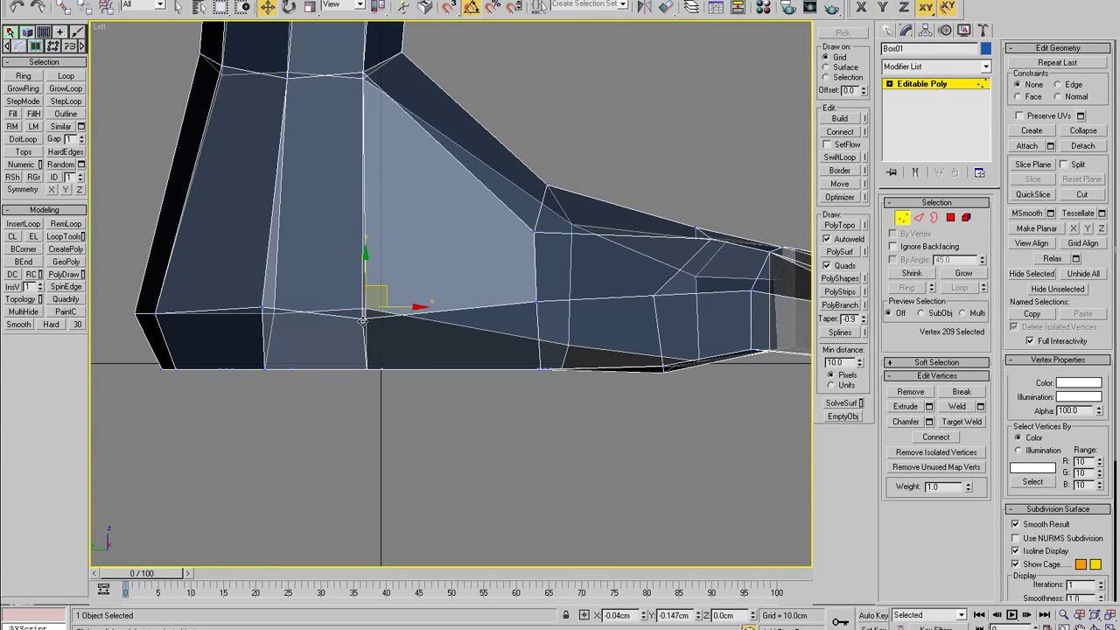
pyautogui.click(570, 347)
pyautogui.moveTo(570, 347)
pyautogui.mouseDown()
pyautogui.moveTo(570, 334)
pyautogui.moveTo(584, 403)
pyautogui.moveTo(569, 342)
pyautogui.mouseUp()
pyautogui.scroll(-2, 364, 360)
pyautogui.moveTo(362, 360); pyautogui.dragTo(407, 345)
pyautogui.moveTo(347, 305); pyautogui.dragTo(401, 293)
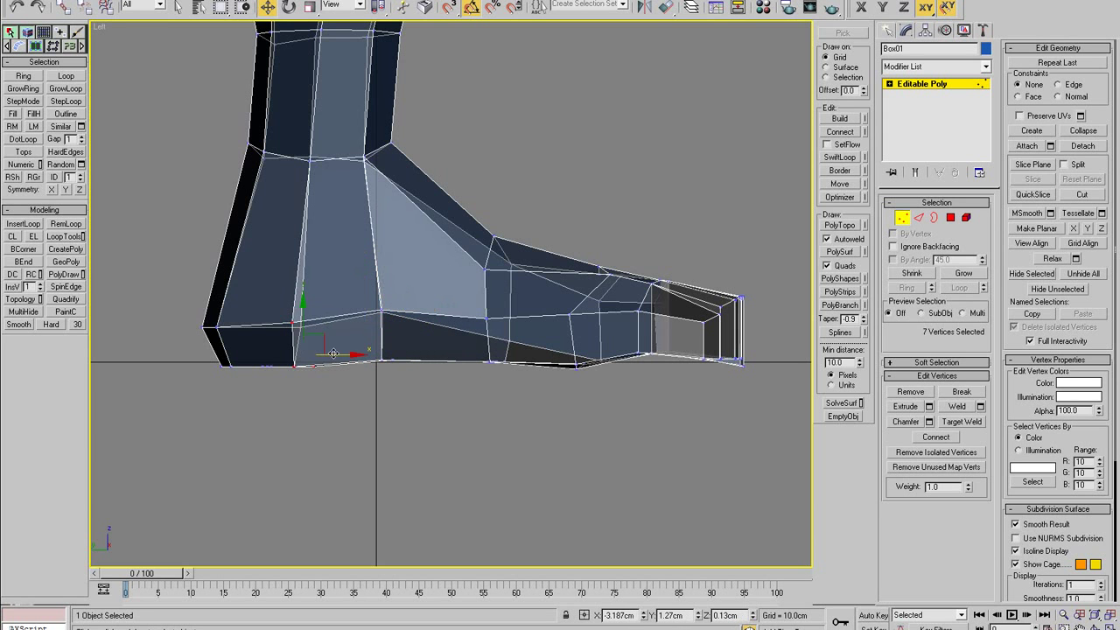
# - Move the vertex column at the front of the heel forward, and shift the rear heel vertices slightly back and up
pyautogui.moveTo(322, 336); pyautogui.dragTo(342, 338)
pyautogui.moveTo(278, 305); pyautogui.dragTo(198, 378)
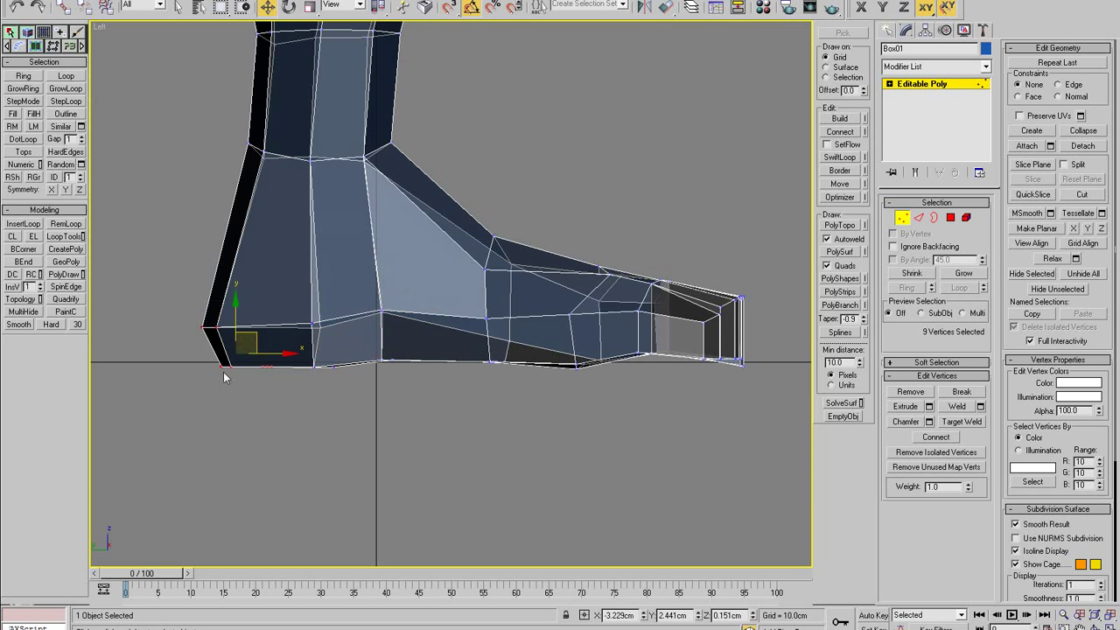
pyautogui.moveTo(254, 333); pyautogui.dragTo(248, 330)
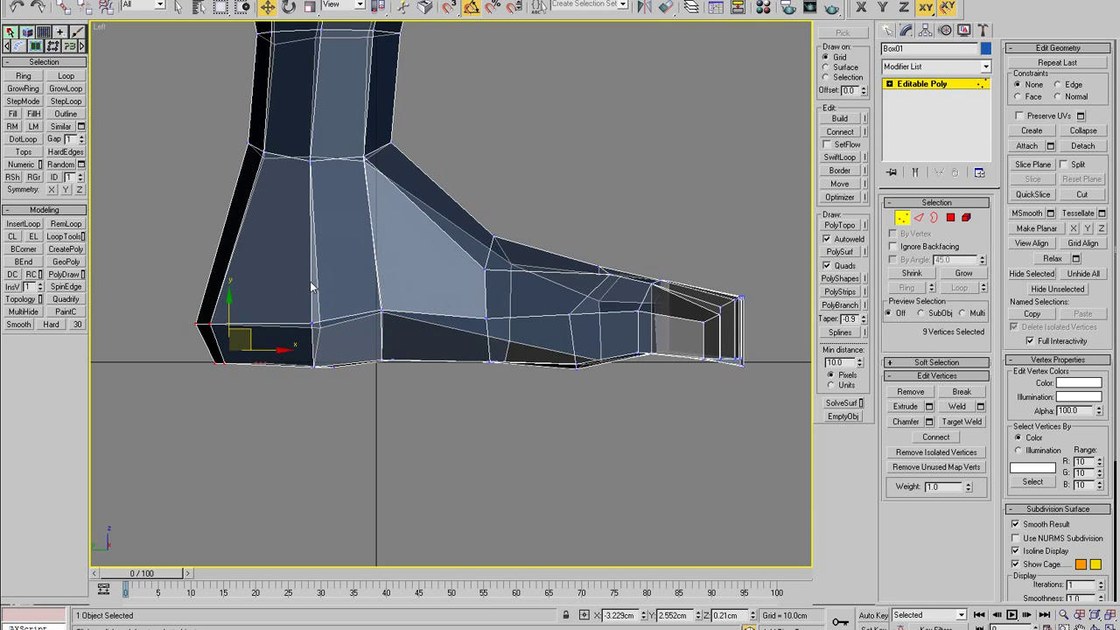
# - In the shaded Perspective view, pull the outer instep vertex inward along X and reposition the vertex on the foot's inner side
pyautogui.hotkey('alt', 'w')
pyautogui.rightClick(569, 417)
pyautogui.hotkey('alt', 'w')
pyautogui.hotkey('alt', 'x')
pyautogui.keyDown('alt'); pyautogui.moveTo(557, 418); pyautogui.dragTo(411, 440, button='middle'); pyautogui.keyUp('alt')
pyautogui.press('1')
pyautogui.press('1')
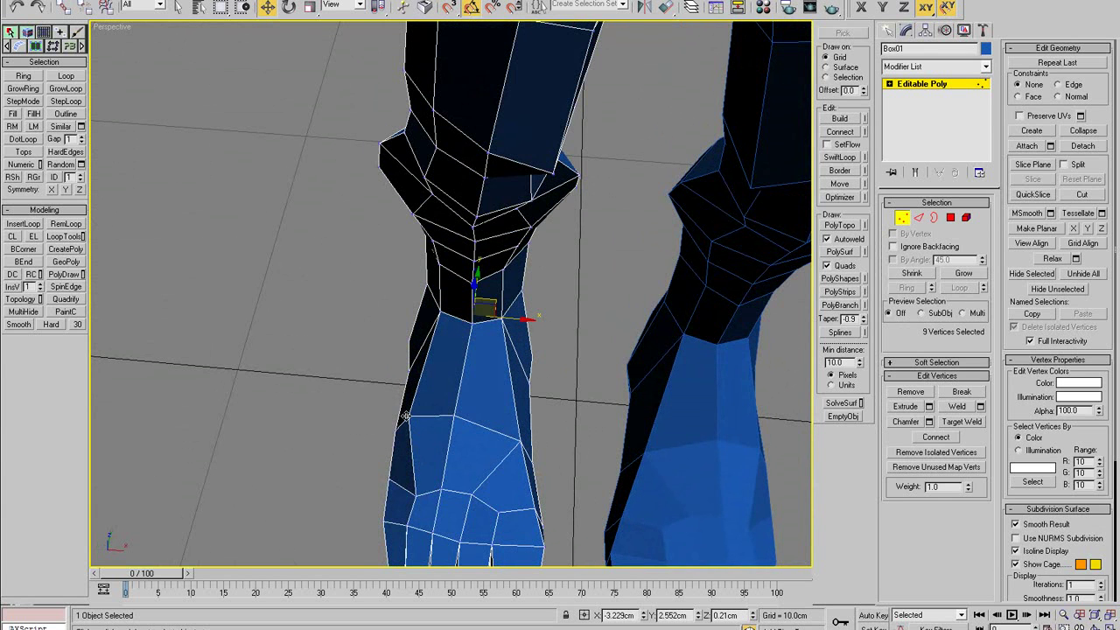
pyautogui.click(409, 416)
pyautogui.moveTo(446, 421); pyautogui.dragTo(453, 422)
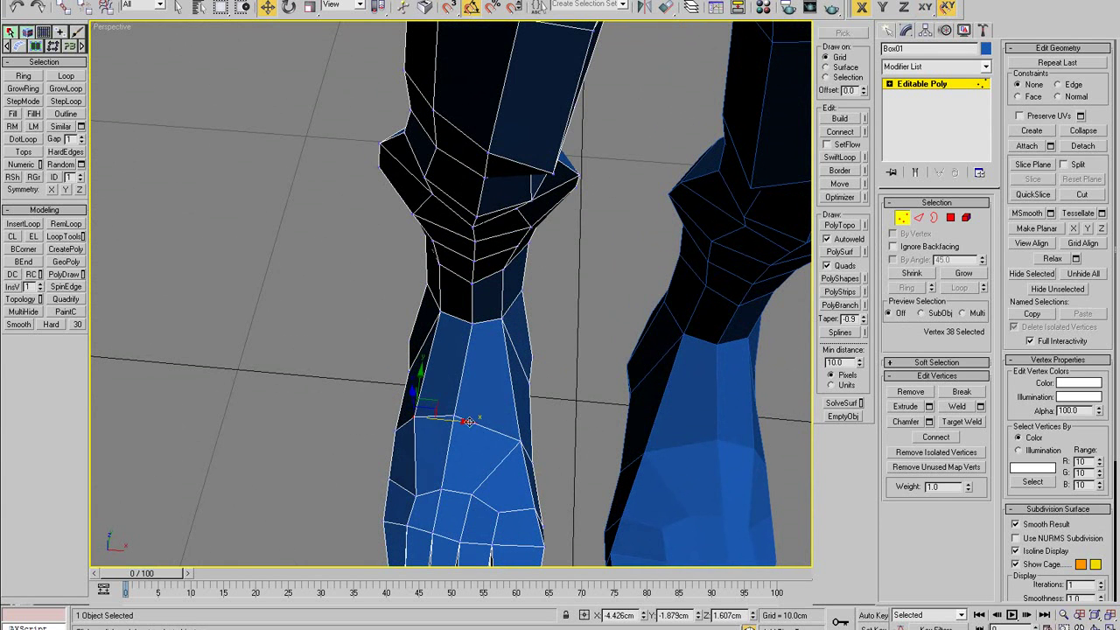
pyautogui.moveTo(545, 431); pyautogui.dragTo(532, 446)
# - Raise the inner arch vertex on the sole along Z and adjust the neighbouring inner-side vertex of the foot
pyautogui.keyDown('alt'); pyautogui.moveTo(532, 446); pyautogui.dragTo(444, 356, button='middle'); pyautogui.keyUp('alt')
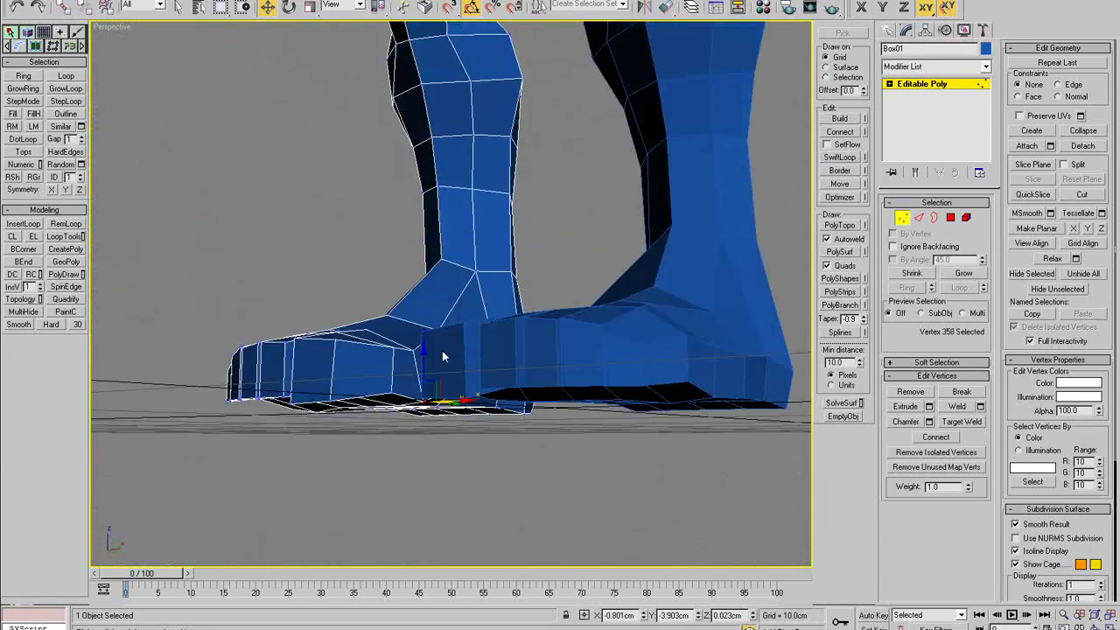
pyautogui.moveTo(425, 359); pyautogui.dragTo(424, 355)
pyautogui.keyDown('alt'); pyautogui.moveTo(425, 354); pyautogui.dragTo(373, 383, button='middle'); pyautogui.keyUp('alt')
pyautogui.keyDown('alt'); pyautogui.moveTo(359, 314); pyautogui.dragTo(409, 334, button='middle'); pyautogui.keyUp('alt')
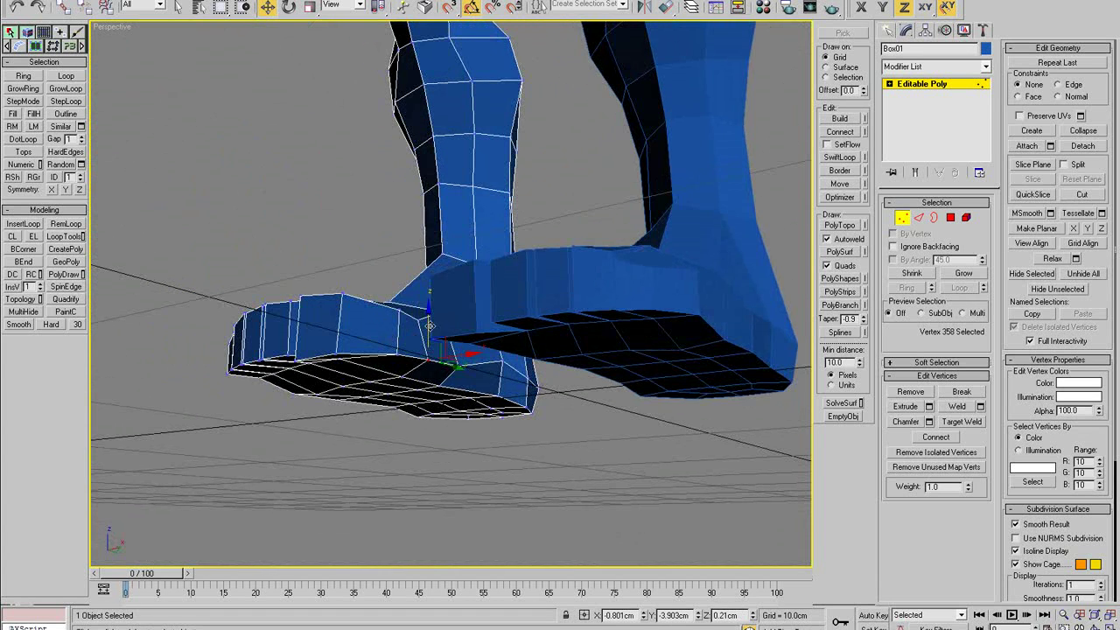
pyautogui.moveTo(430, 325); pyautogui.dragTo(395, 364)
pyautogui.keyDown('alt'); pyautogui.moveTo(395, 364); pyautogui.dragTo(342, 357, button='middle'); pyautogui.keyUp('alt')
pyautogui.moveTo(410, 331); pyautogui.dragTo(409, 336)
# - Move the outer vertex on top of the forefoot along X
pyautogui.keyDown('alt'); pyautogui.moveTo(433, 357); pyautogui.dragTo(400, 498, button='middle'); pyautogui.keyUp('alt')
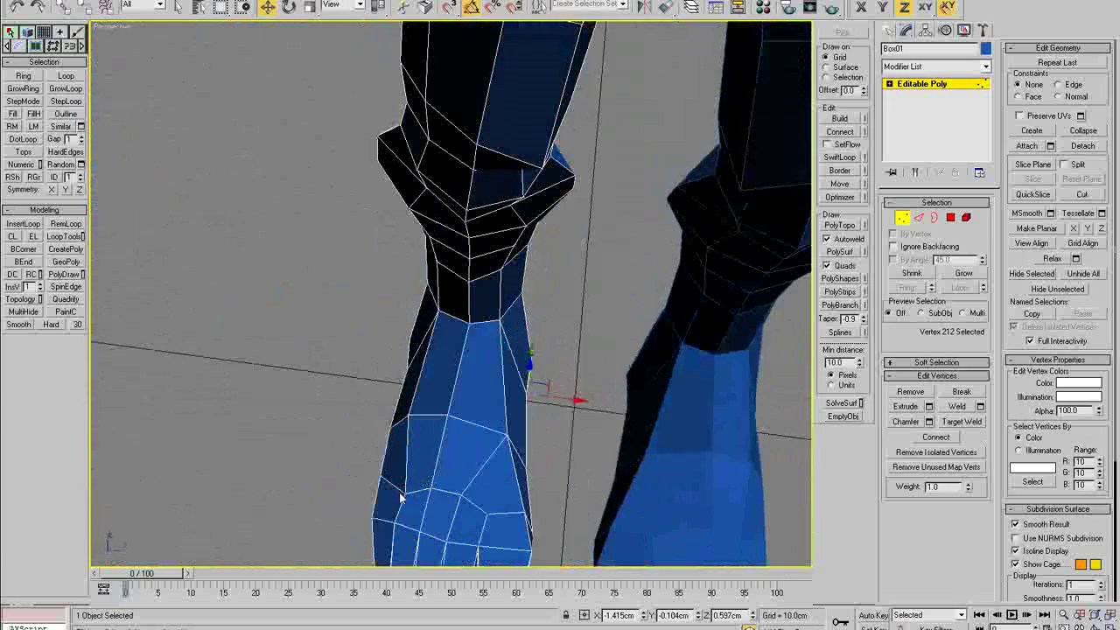
pyautogui.click(401, 491)
pyautogui.moveTo(421, 498); pyautogui.dragTo(435, 496)
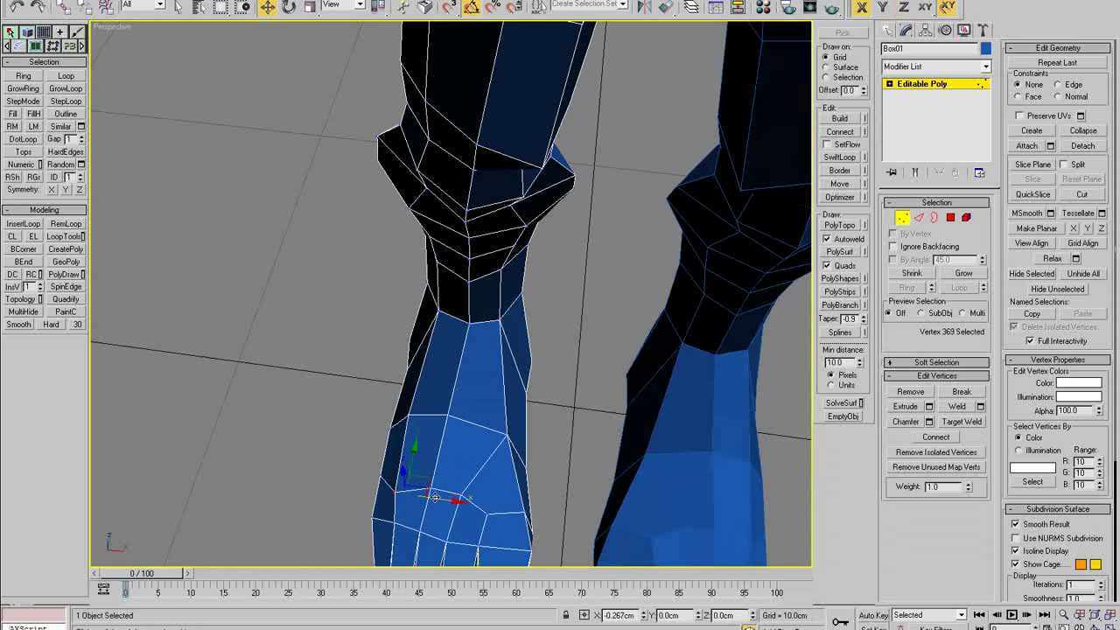
# - Connect the vertical edges around the heel to add a horizontal edge row between the ankle and the heel base
pyautogui.keyDown('alt'); pyautogui.moveTo(436, 497); pyautogui.dragTo(455, 347, button='middle'); pyautogui.keyUp('alt')
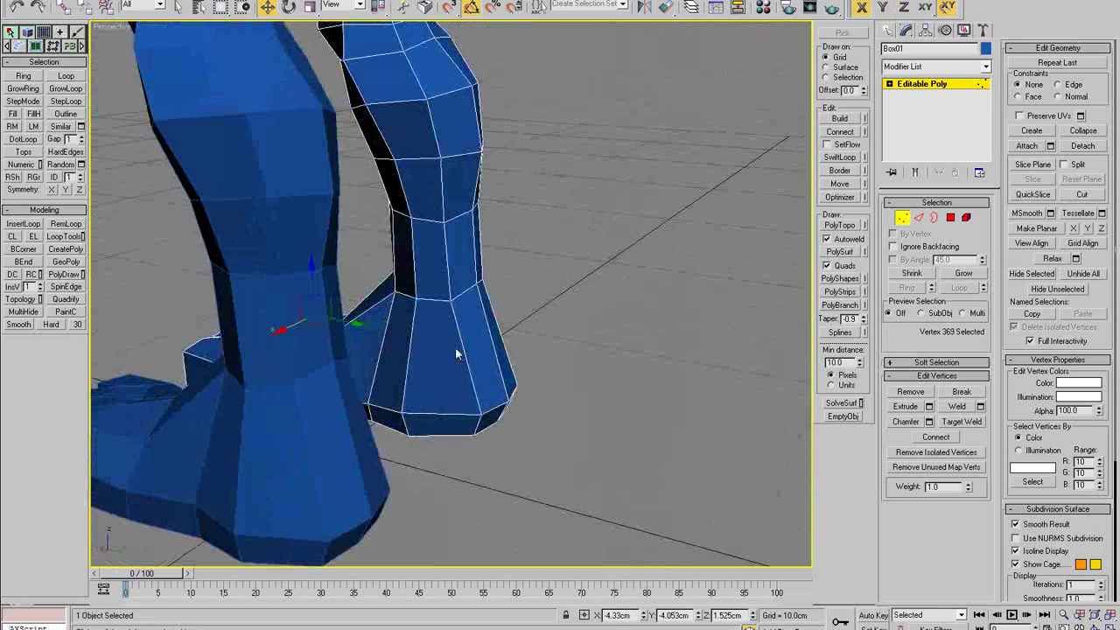
pyautogui.press('2')
pyautogui.click(385, 342)
pyautogui.keyDown('alt'); pyautogui.moveTo(523, 342); pyautogui.dragTo(479, 325, button='middle'); pyautogui.keyUp('alt')
pyautogui.keyDown('ctrl'); pyautogui.click(406, 347); pyautogui.keyUp('ctrl')
pyautogui.keyDown('alt'); pyautogui.moveTo(559, 360); pyautogui.dragTo(539, 342, button='middle'); pyautogui.keyUp('alt')
pyautogui.rightClick(539, 341)
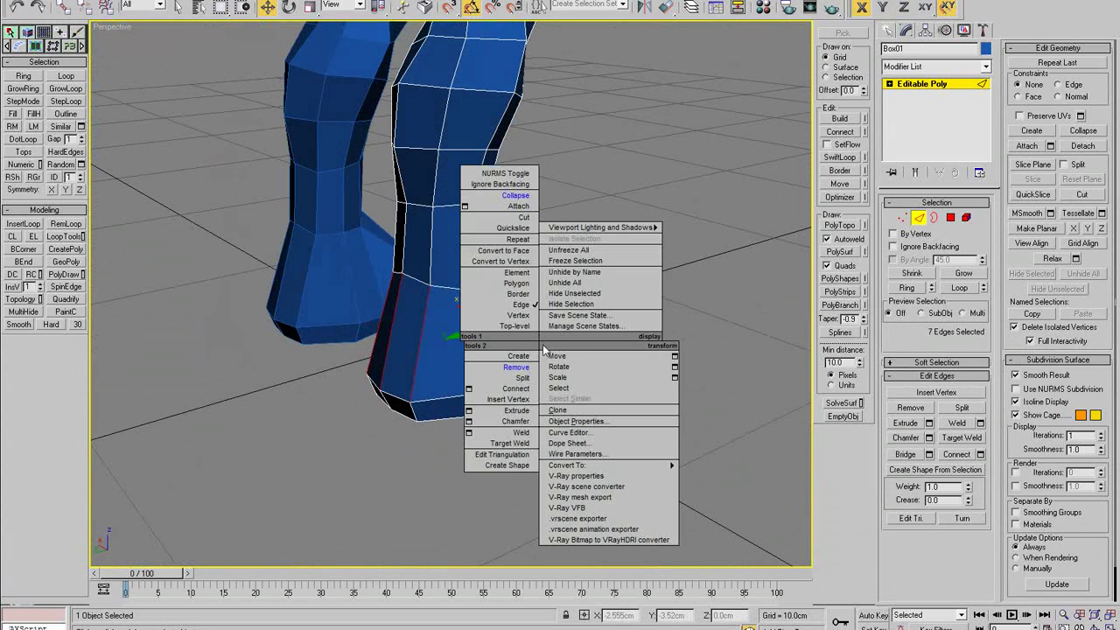
pyautogui.click(524, 389)
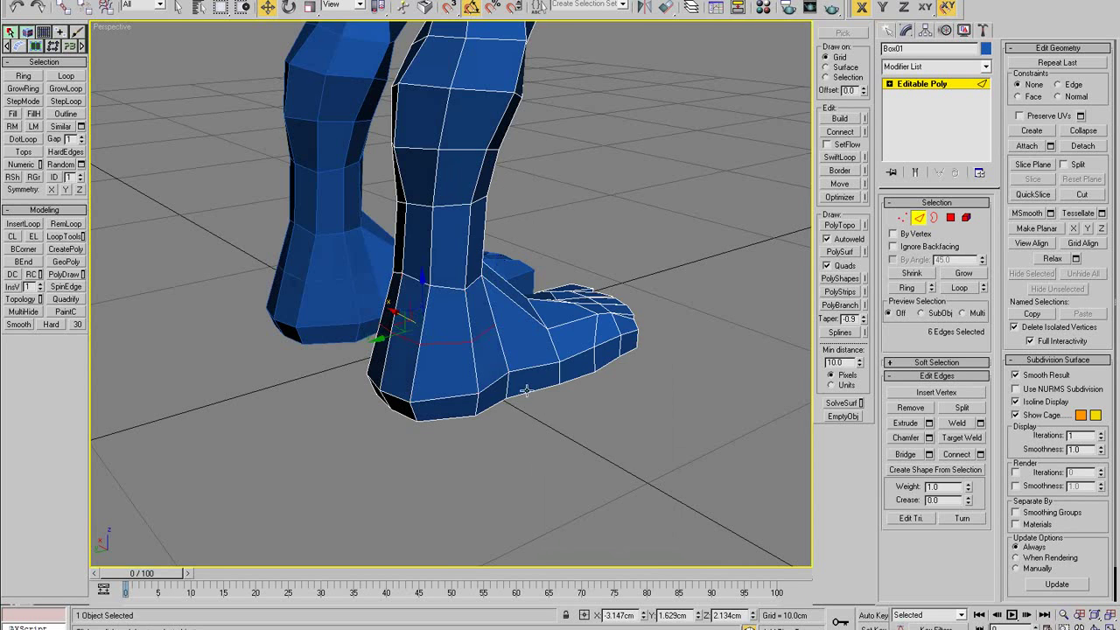
# - In the see-through Left view, lower the vertices of the new heel row and of its ends below the ankle
pyautogui.keyDown('alt'); pyautogui.moveTo(525, 388); pyautogui.dragTo(480, 373, button='middle'); pyautogui.keyUp('alt')
pyautogui.hotkey('alt', 'w')
pyautogui.rightClick(406, 376)
pyautogui.hotkey('alt', 'w')
pyautogui.hotkey('alt', 'x')
pyautogui.moveTo(404, 371); pyautogui.dragTo(424, 429, button='middle')
pyautogui.press('1')
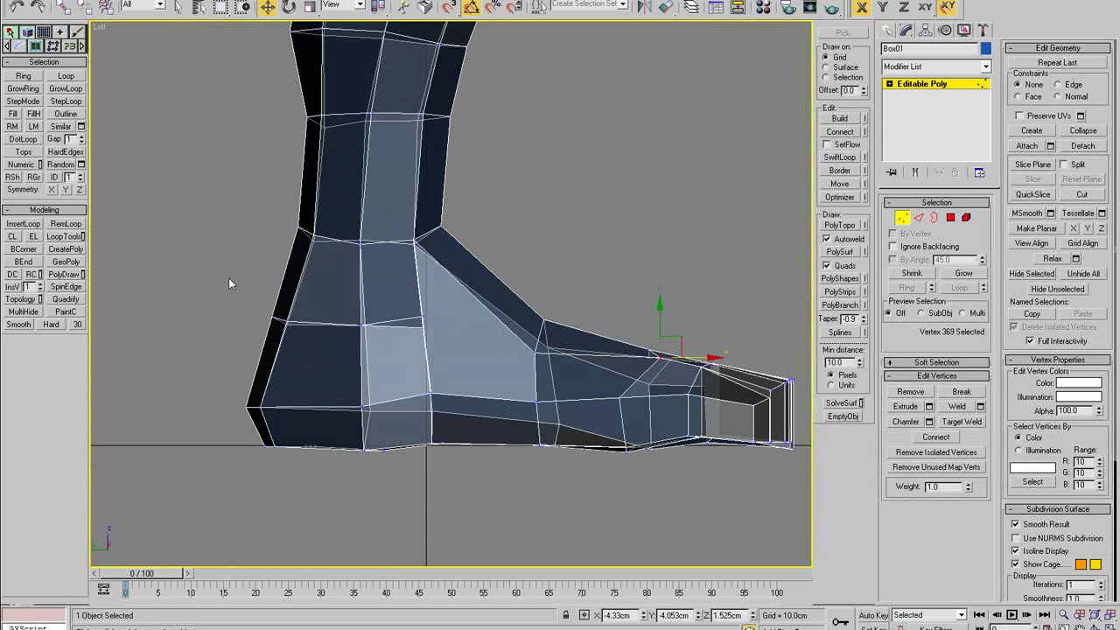
pyautogui.moveTo(327, 297); pyautogui.dragTo(336, 310)
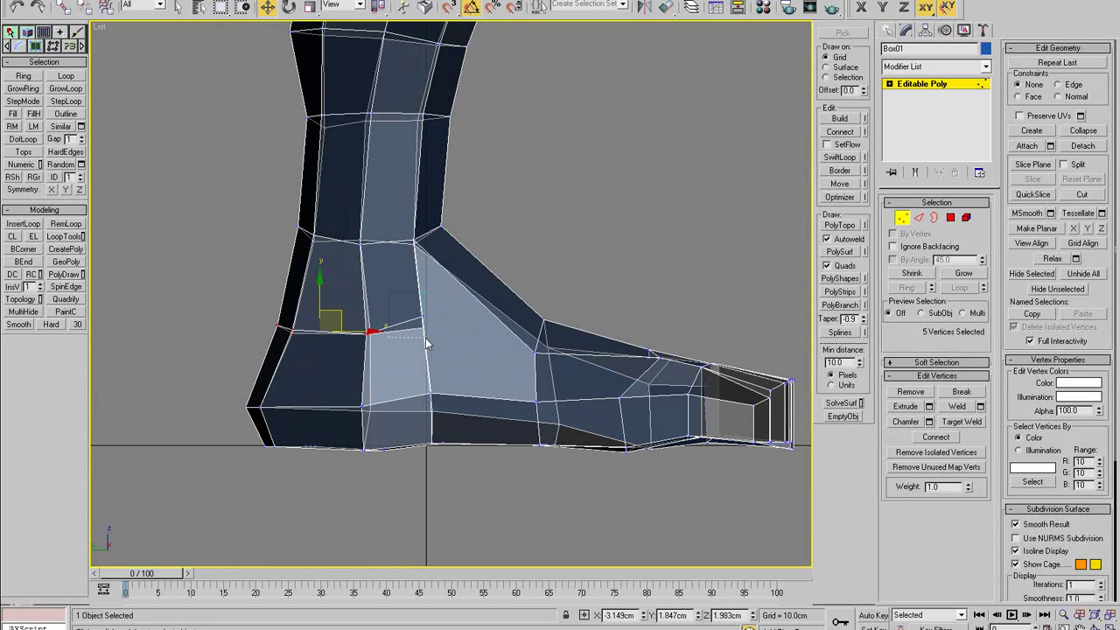
pyautogui.moveTo(441, 303); pyautogui.dragTo(436, 334)
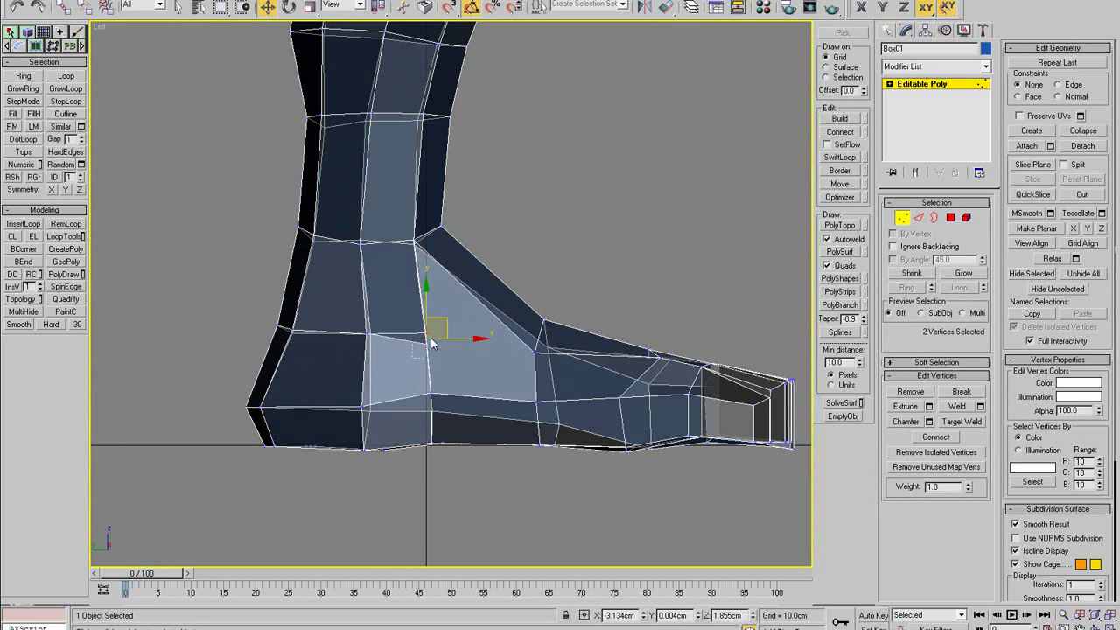
# - In the Perspective view, connect the end vertices of the heel row to the instep vertices on both sides of the foot
pyautogui.hotkey('alt', 'w')
pyautogui.rightClick(553, 399)
pyautogui.hotkey('alt', 'w')
pyautogui.keyDown('alt'); pyautogui.moveTo(553, 402); pyautogui.dragTo(401, 359, button='middle'); pyautogui.keyUp('alt')
pyautogui.click(527, 386)
pyautogui.keyDown('ctrl'); pyautogui.click(470, 353); pyautogui.keyUp('ctrl')
pyautogui.keyDown('ctrl'); pyautogui.click(455, 376); pyautogui.keyUp('ctrl')
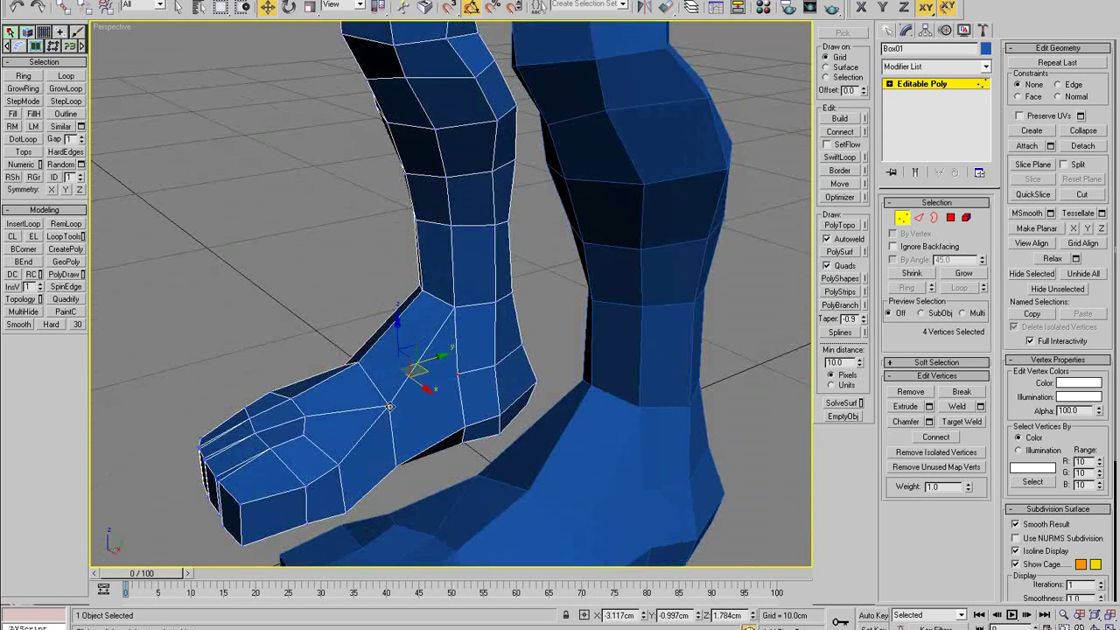
pyautogui.rightClick(382, 400)
pyautogui.click(368, 448)
# - Connect the three lengthwise edges between the ankle and instep to add a crosswise edge row over the foot
pyautogui.keyDown('alt'); pyautogui.moveTo(403, 391); pyautogui.dragTo(516, 396, button='middle'); pyautogui.keyUp('alt')
pyautogui.press('2')
pyautogui.click(535, 326)
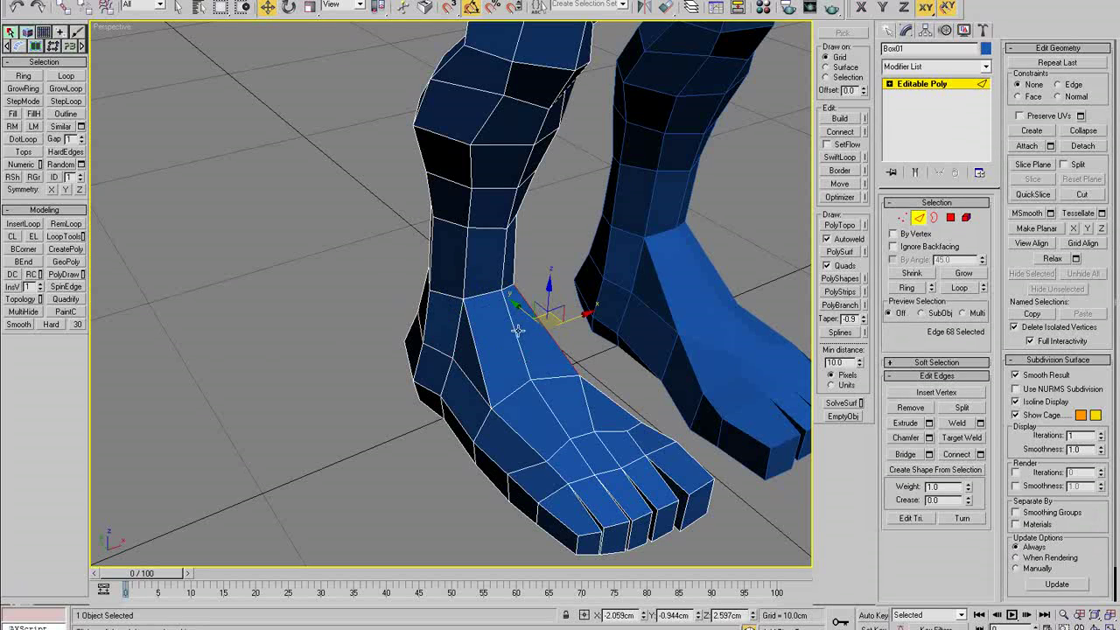
pyautogui.keyDown('ctrl'); pyautogui.click(473, 343); pyautogui.keyUp('ctrl')
pyautogui.rightClick(458, 343)
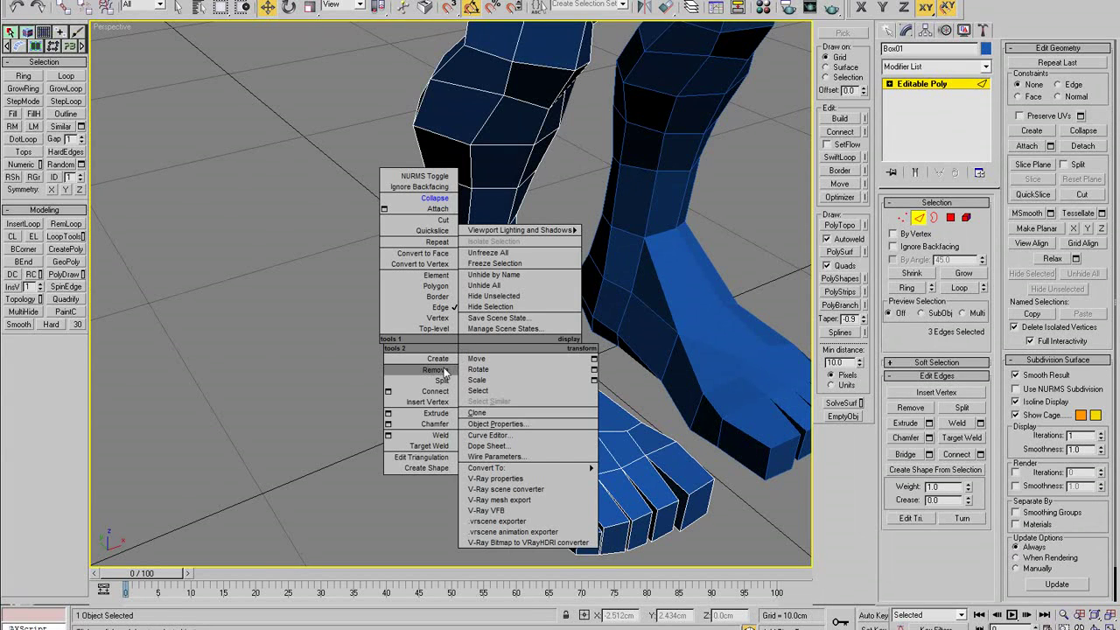
pyautogui.click(448, 391)
# - Connect the ends of the crosswise instep row to the heel-row vertices on the outer and inner sides of the ankle
pyautogui.keyDown('alt'); pyautogui.moveTo(486, 376); pyautogui.dragTo(511, 356, button='middle'); pyautogui.keyUp('alt')
pyautogui.press('1')
pyautogui.click(502, 341)
pyautogui.keyDown('ctrl'); pyautogui.click(470, 355); pyautogui.keyUp('ctrl')
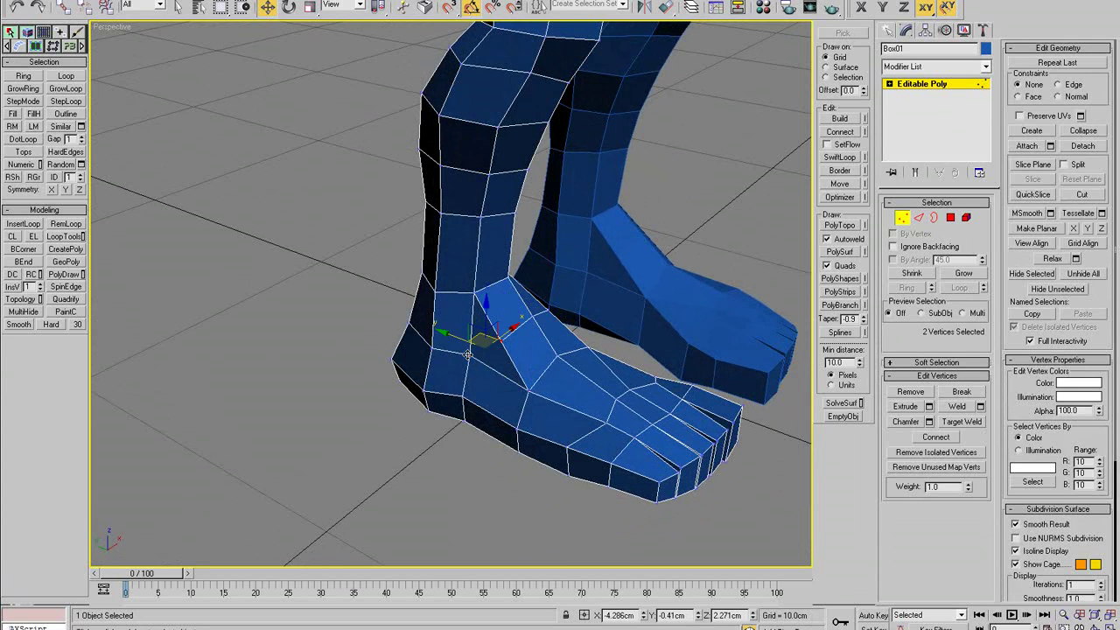
pyautogui.rightClick(492, 358)
pyautogui.click(474, 405)
pyautogui.keyDown('alt'); pyautogui.moveTo(499, 408); pyautogui.dragTo(422, 373, button='middle'); pyautogui.keyUp('alt')
pyautogui.keyDown('ctrl'); pyautogui.click(430, 358); pyautogui.keyUp('ctrl')
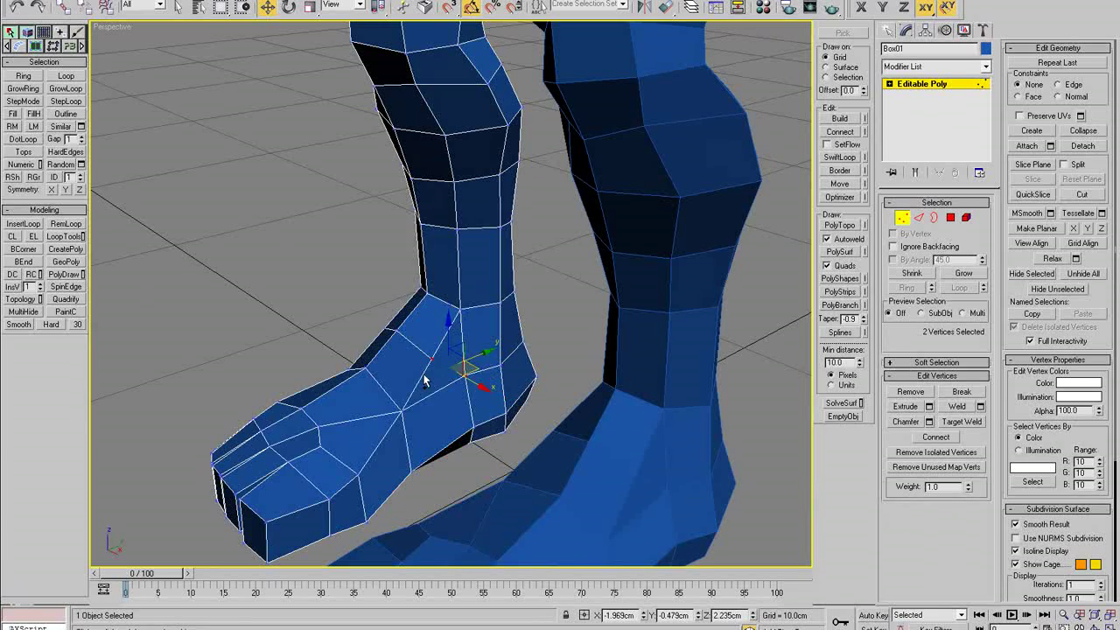
pyautogui.rightClick(420, 372)
pyautogui.click(409, 415)
pyautogui.keyDown('alt'); pyautogui.moveTo(409, 416); pyautogui.dragTo(478, 419, button='middle'); pyautogui.keyUp('alt')
# - In the see-through Left view, move the vertices of the crosswise instep row back and down to curve the ankle transition
pyautogui.hotkey('alt', 'w')
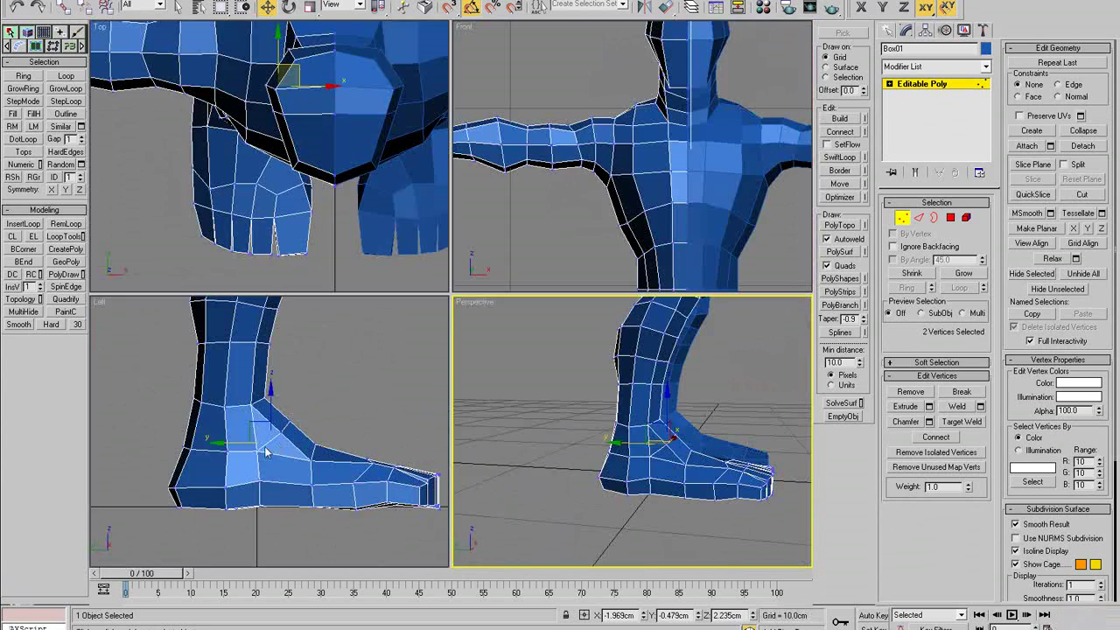
pyautogui.rightClick(269, 448)
pyautogui.hotkey('alt', 'w')
pyautogui.hotkey('alt', 'x')
pyautogui.moveTo(450, 348); pyautogui.dragTo(412, 408, button='middle')
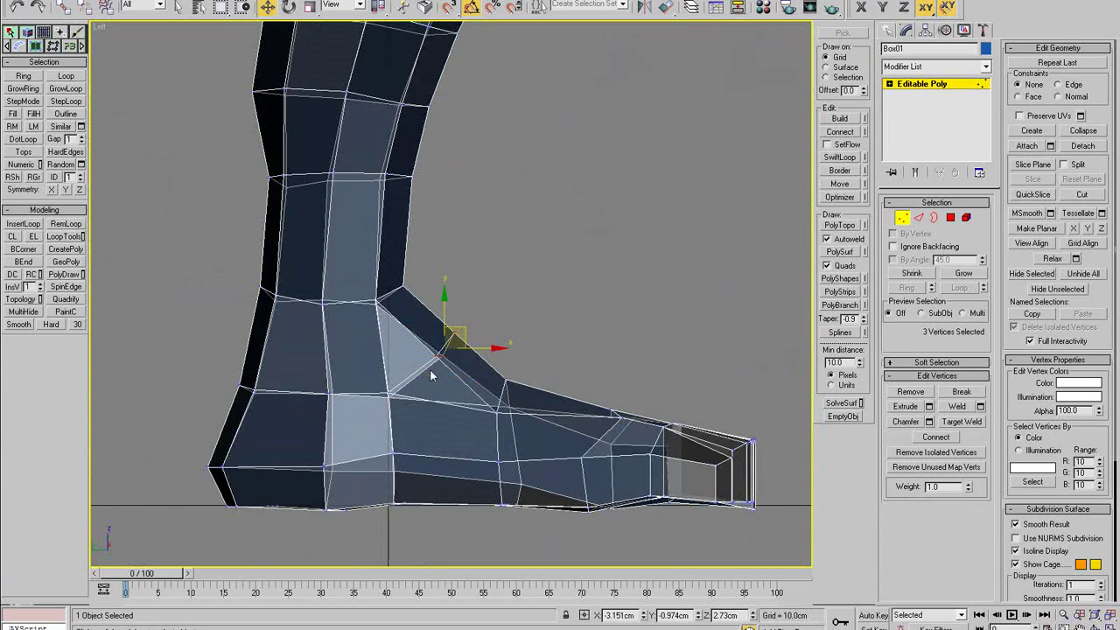
pyautogui.moveTo(462, 330); pyautogui.dragTo(449, 337)
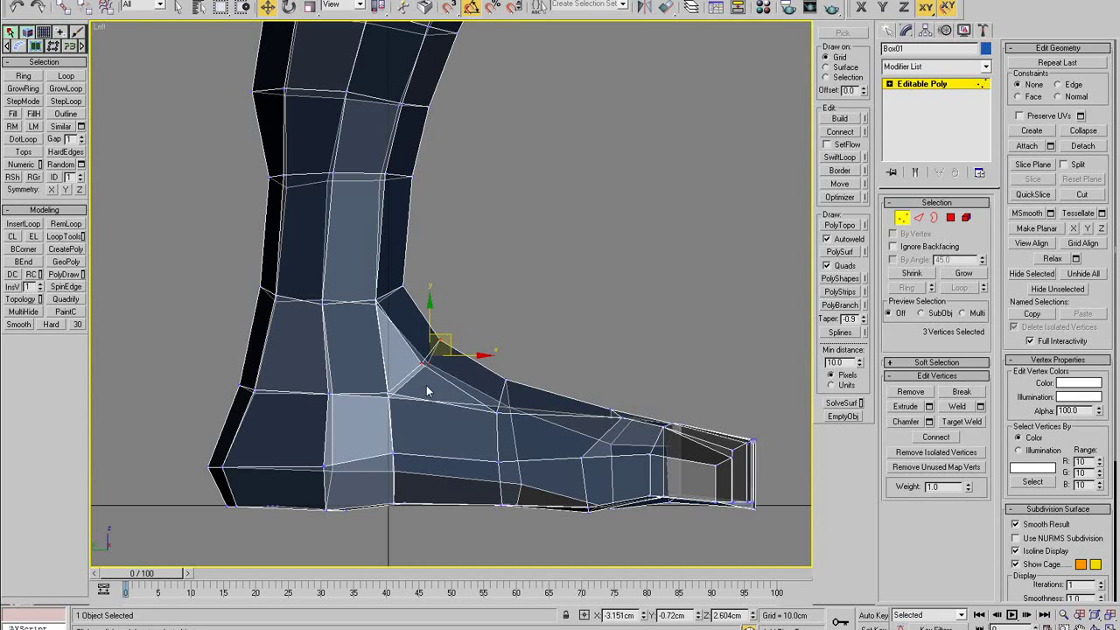
# - Nudge the side vertices below the ankle slightly back and down, and return the view to solid shading
pyautogui.click(389, 393)
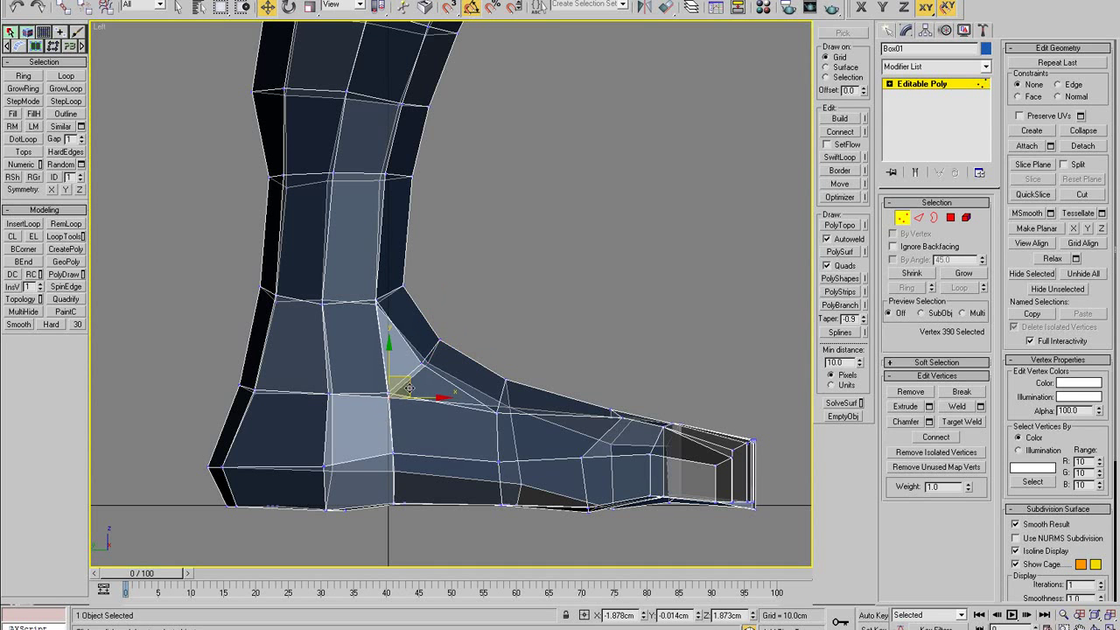
pyautogui.moveTo(406, 375); pyautogui.dragTo(405, 378)
pyautogui.hotkey('alt', 'x')
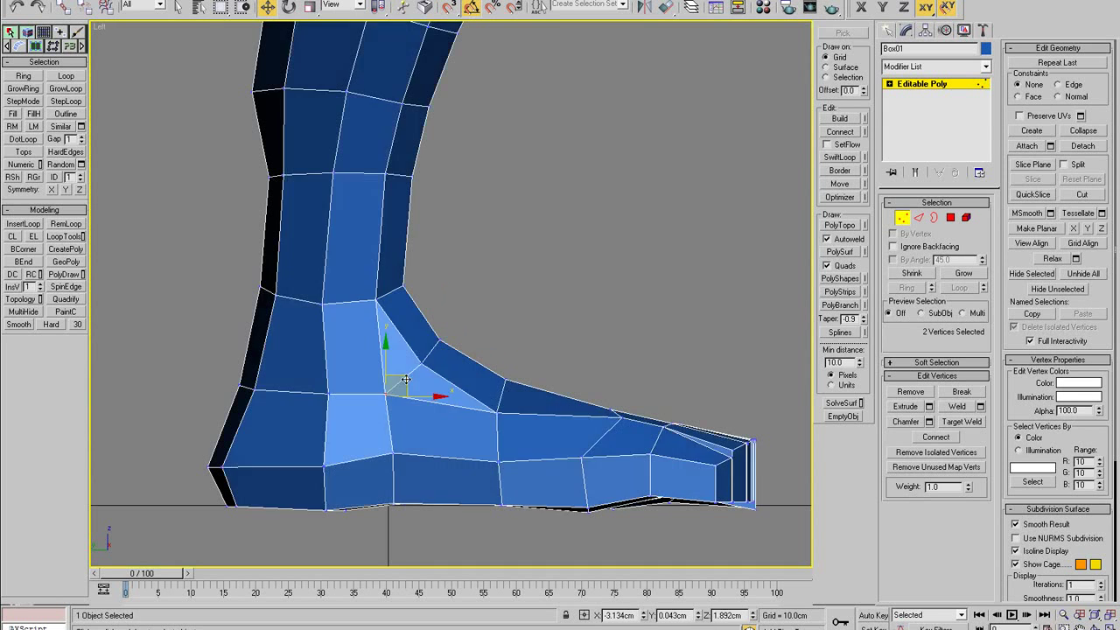
pyautogui.moveTo(434, 395); pyautogui.dragTo(427, 371, button='middle')
pyautogui.scroll(-2, 427, 370)
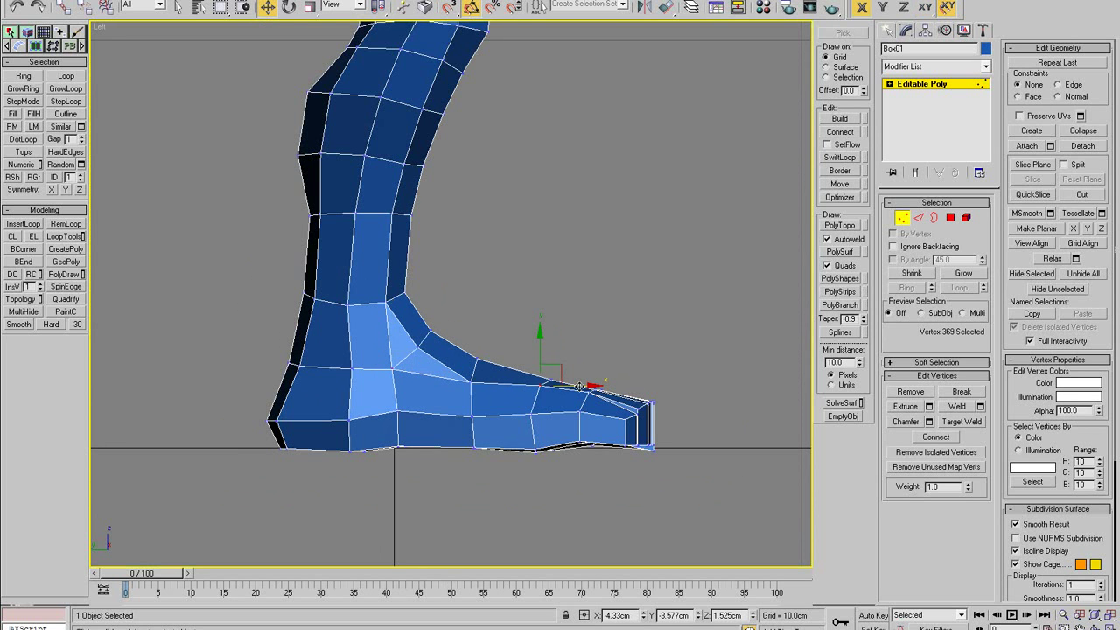
# - In the Perspective view, collapse the short edge beside the ankle where the crosswise instep row forms a small triangle
pyautogui.hotkey('alt', 'w')
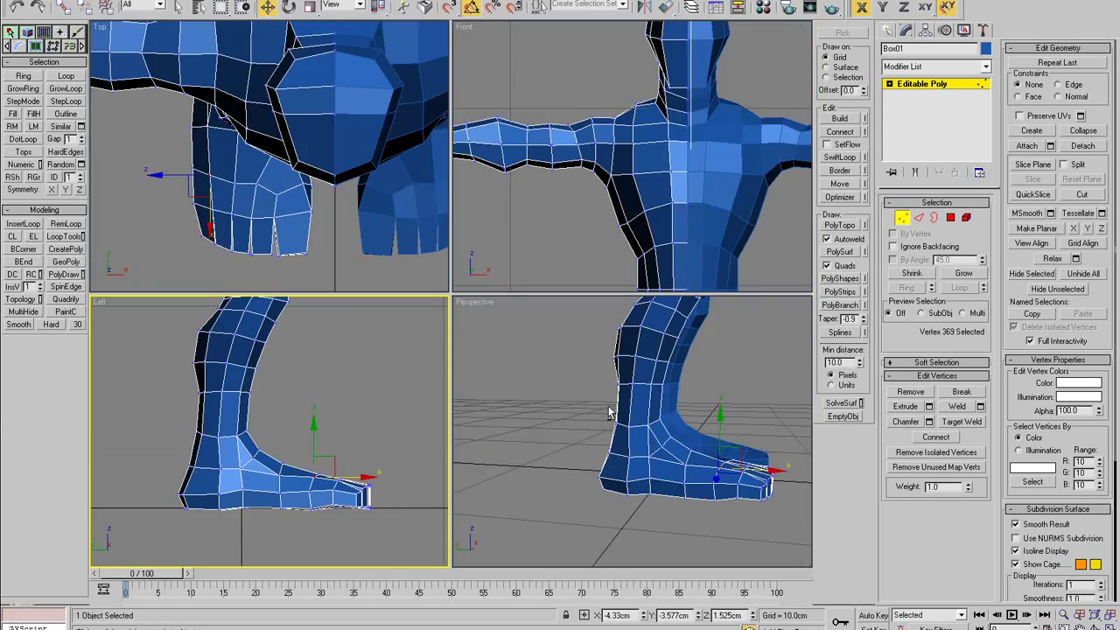
pyautogui.middleClick(608, 415)
pyautogui.hotkey('alt', 'w')
pyautogui.keyDown('alt'); pyautogui.moveTo(610, 443); pyautogui.dragTo(551, 453, button='middle'); pyautogui.keyUp('alt')
pyautogui.press('2')
pyautogui.click(465, 350)
pyautogui.keyDown('alt'); pyautogui.moveTo(573, 353); pyautogui.dragTo(487, 440, button='middle'); pyautogui.keyUp('alt')
pyautogui.rightClick(442, 405)
pyautogui.click(408, 255)
# - Move the vertex on the inner edge of the instep slightly toward the other foot
pyautogui.press('1')
pyautogui.moveTo(507, 447); pyautogui.dragTo(513, 449)
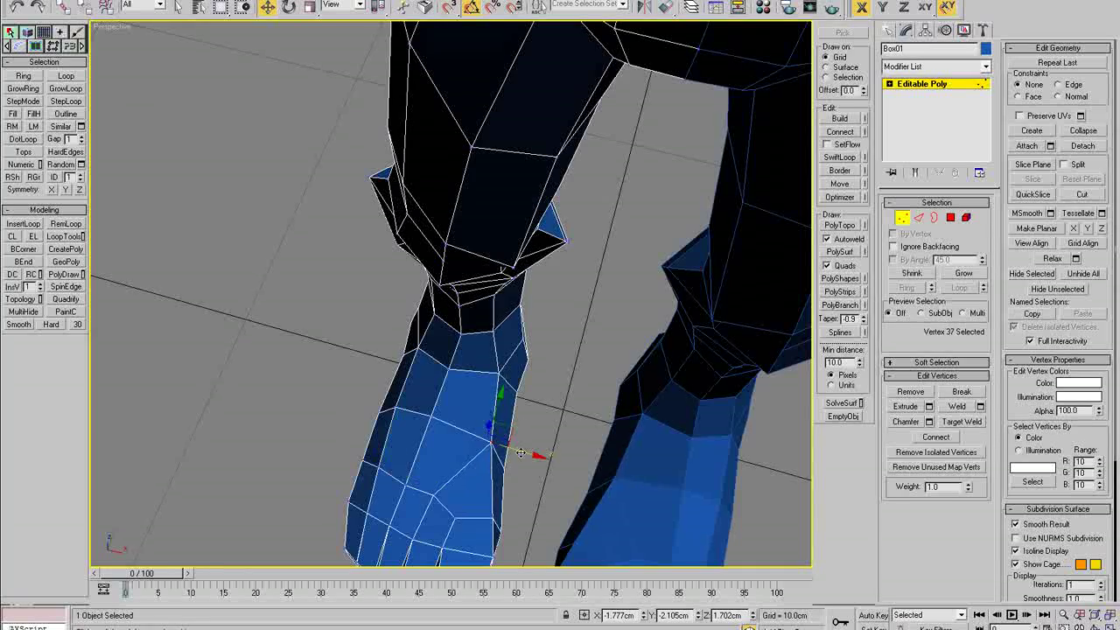
pyautogui.keyDown('alt'); pyautogui.moveTo(513, 449); pyautogui.dragTo(758, 312, button='middle'); pyautogui.keyUp('alt')
pyautogui.scroll(-3, 545, 352)
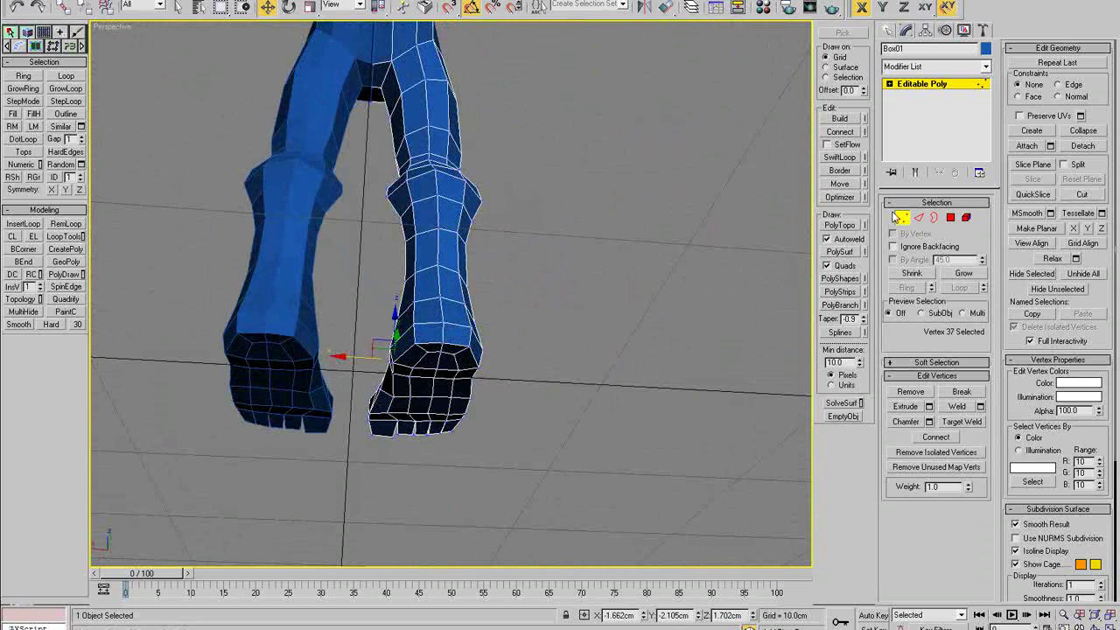
# - Select the polygons in the middle of the heel's underside and lower them slightly
pyautogui.click(950, 217)
pyautogui.click(444, 361)
pyautogui.keyDown('ctrl'); pyautogui.click(429, 370); pyautogui.keyUp('ctrl')
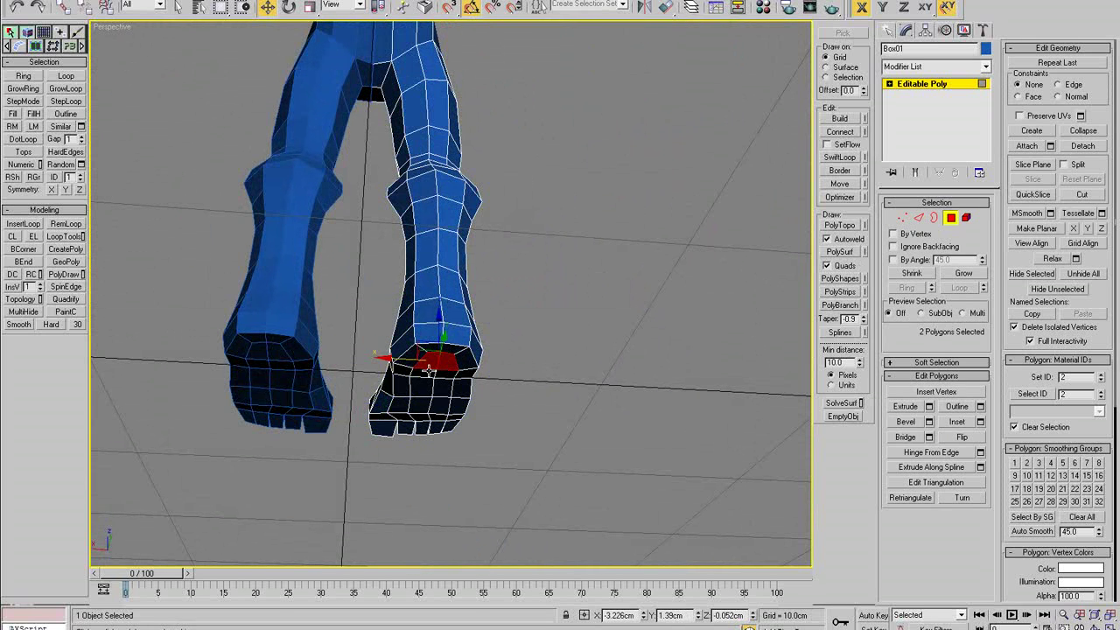
pyautogui.keyDown('ctrl'); pyautogui.click(439, 375); pyautogui.keyUp('ctrl')
pyautogui.keyDown('ctrl'); pyautogui.click(425, 372); pyautogui.keyUp('ctrl')
pyautogui.keyDown('alt'); pyautogui.moveTo(435, 326); pyautogui.dragTo(447, 364, button='middle'); pyautogui.keyUp('alt')
pyautogui.press('1')
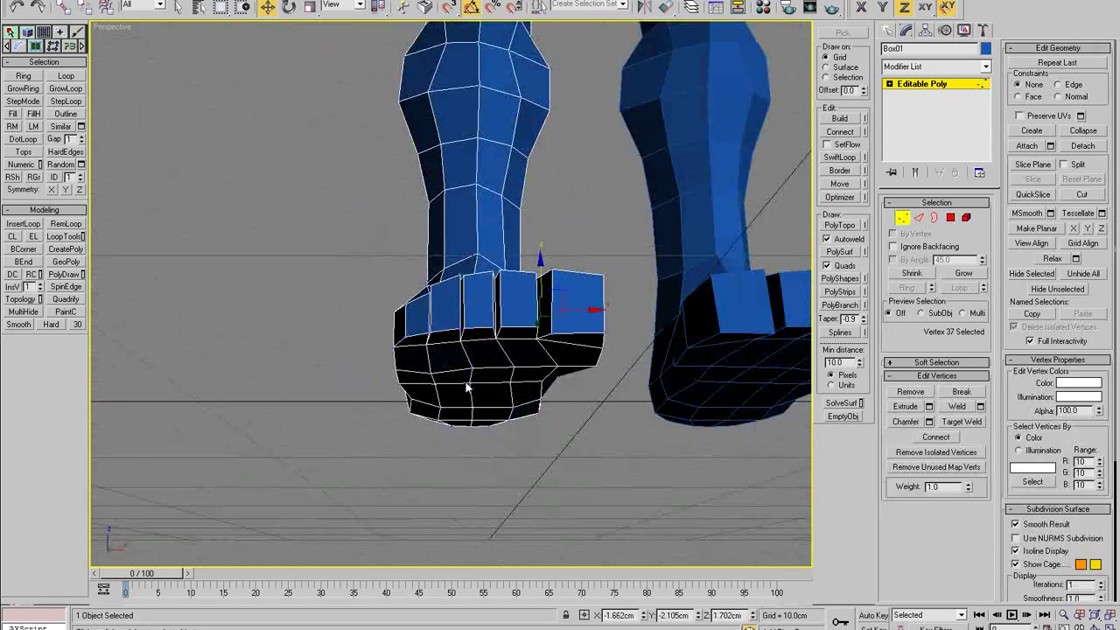
# - Adjust the heights of individual vertices along the sole's arch to shape the underside, then clear the selection
pyautogui.keyDown('alt'); pyautogui.moveTo(562, 366); pyautogui.dragTo(539, 361, button='middle'); pyautogui.keyUp('alt')
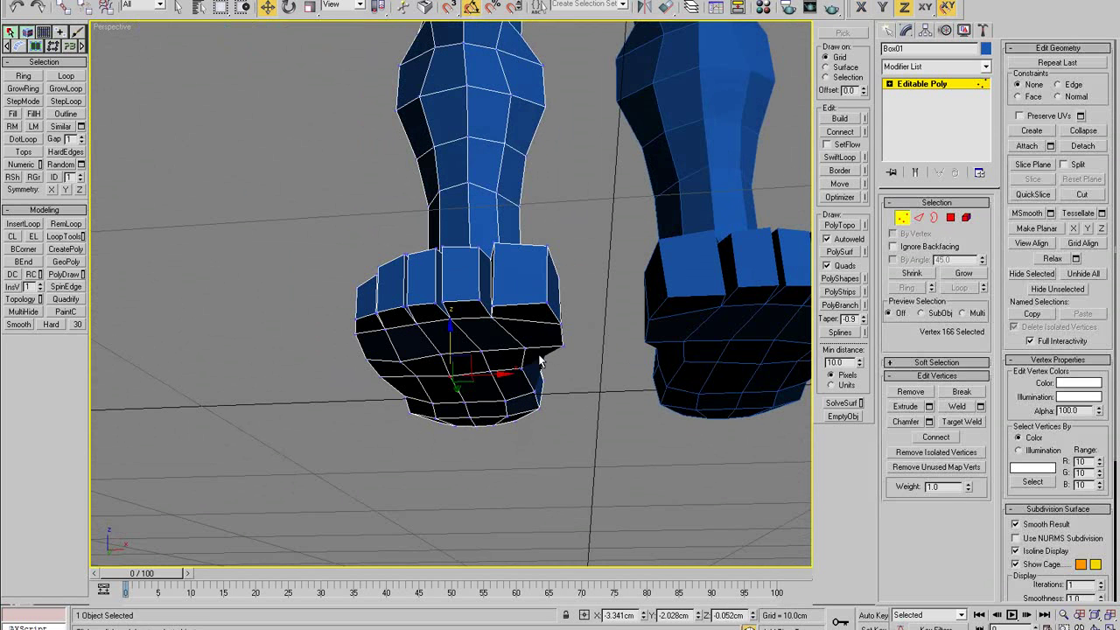
pyautogui.click(525, 358)
pyautogui.click(521, 372)
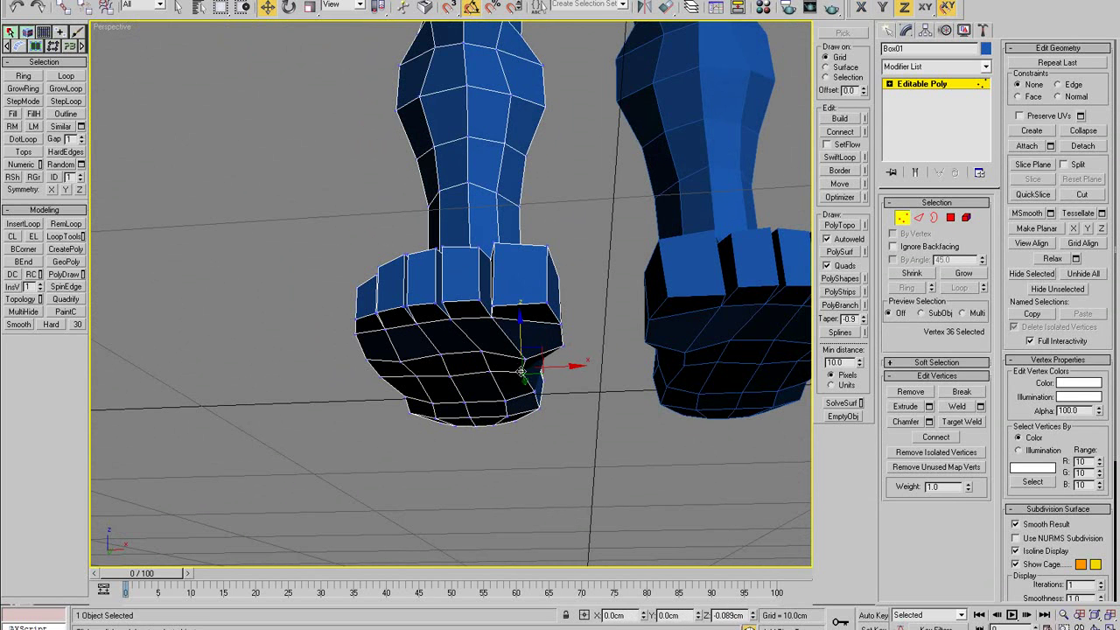
pyautogui.click(489, 370)
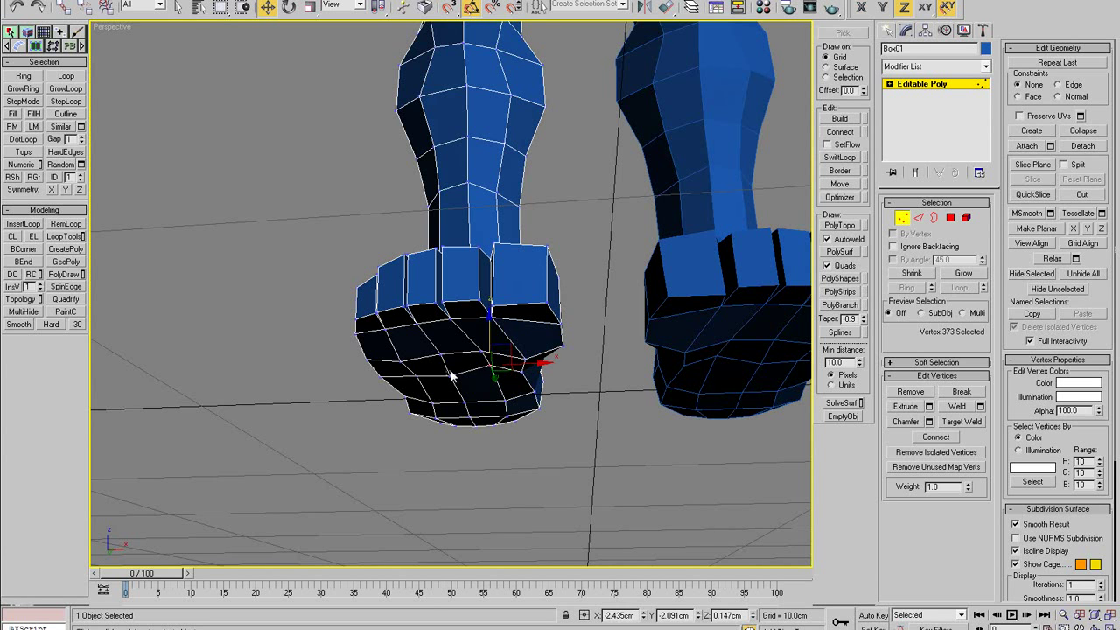
pyautogui.keyDown('alt'); pyautogui.moveTo(455, 374); pyautogui.dragTo(430, 374, button='middle'); pyautogui.keyUp('alt')
pyautogui.click(421, 368)
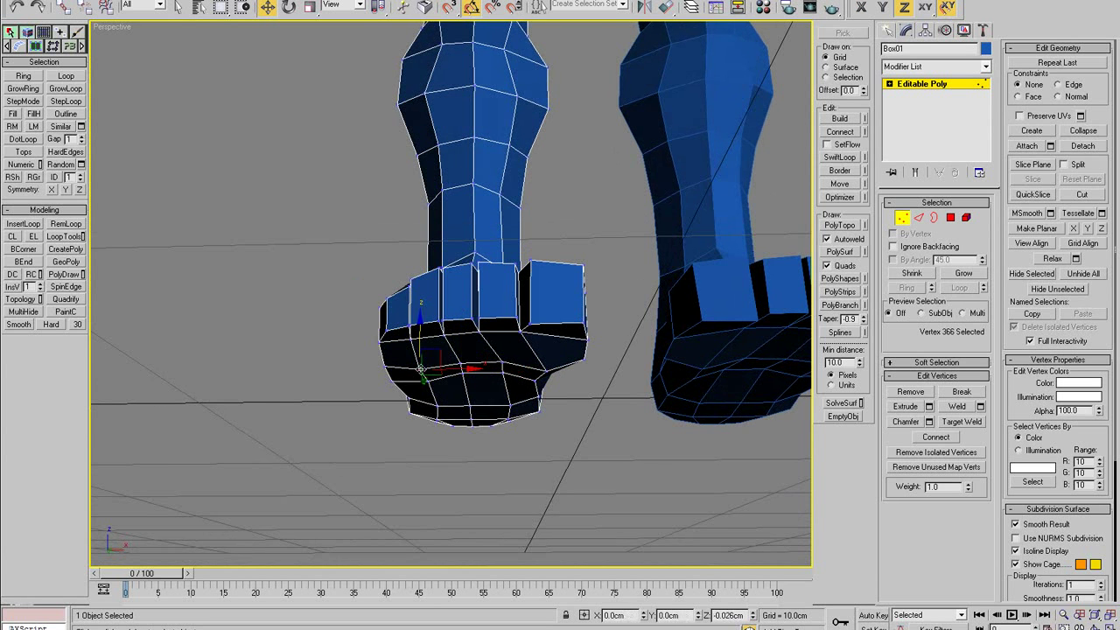
pyautogui.click(426, 378)
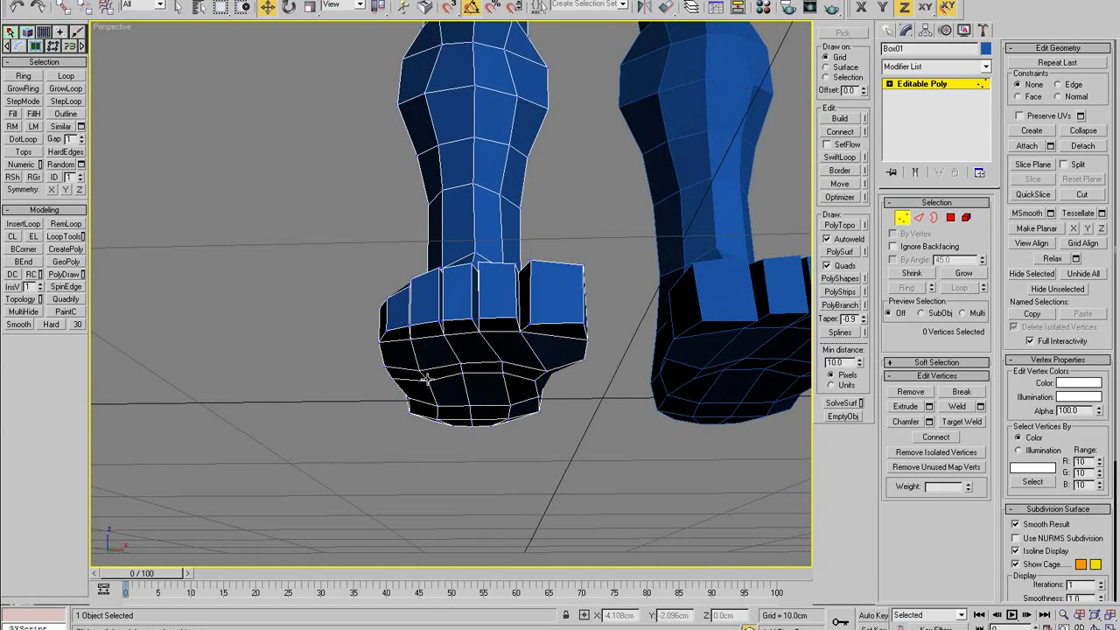
pyautogui.click(503, 367)
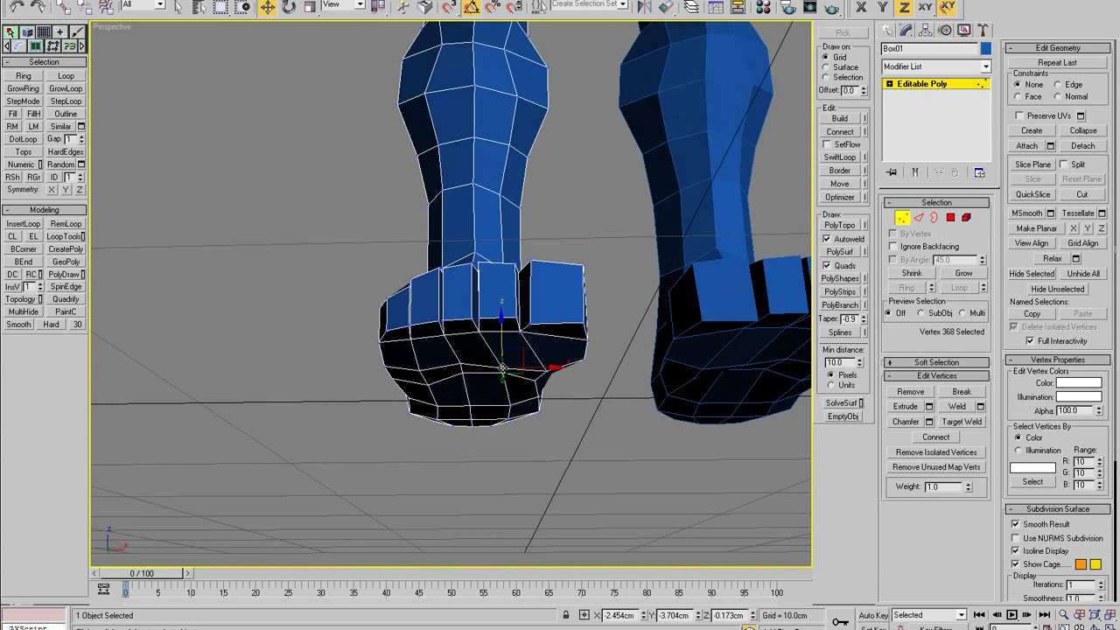
pyautogui.click(504, 351)
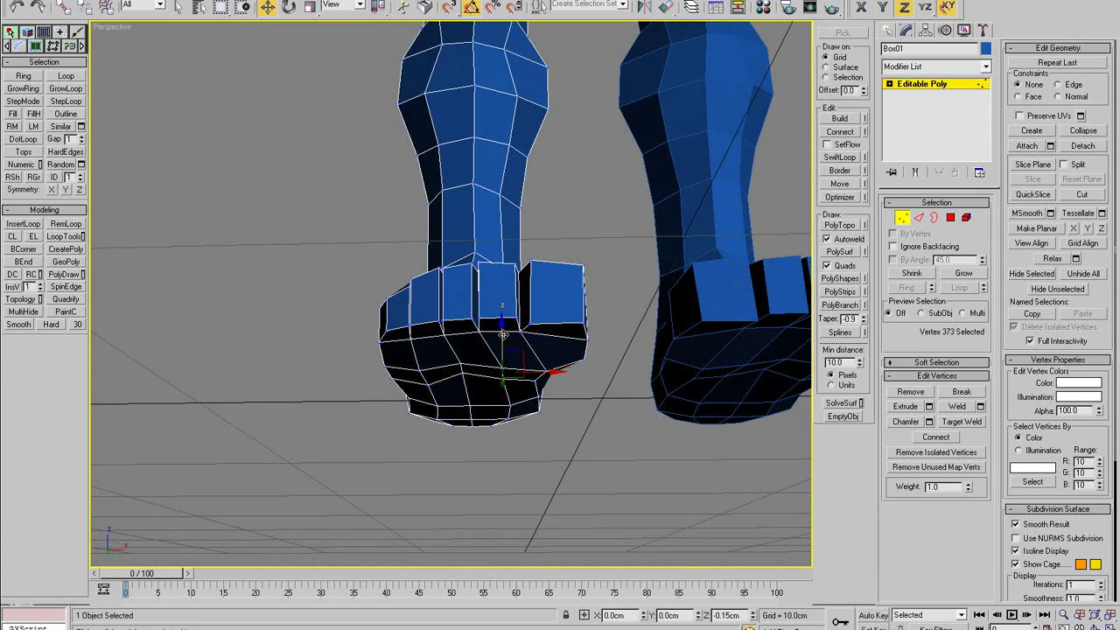
pyautogui.click(569, 357)
# - Insert an edge loop around the foot just behind the toe bases with SwiftLoop
pyautogui.keyDown('alt'); pyautogui.moveTo(569, 357); pyautogui.dragTo(794, 188, button='middle'); pyautogui.keyUp('alt')
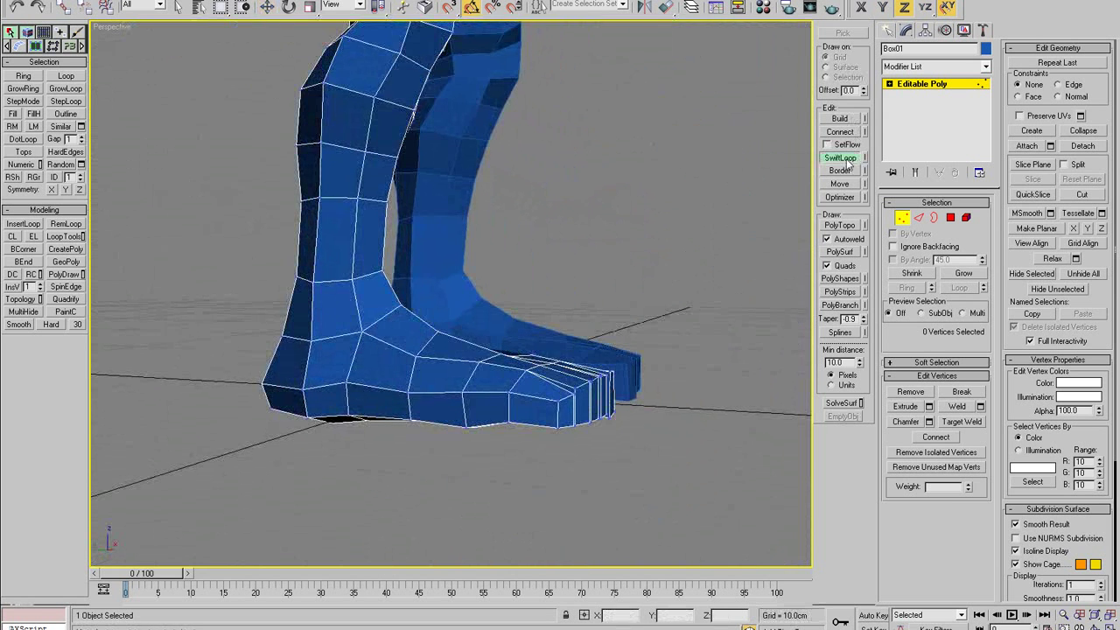
pyautogui.keyDown('alt'); pyautogui.moveTo(672, 301); pyautogui.dragTo(592, 406, button='middle'); pyautogui.keyUp('alt')
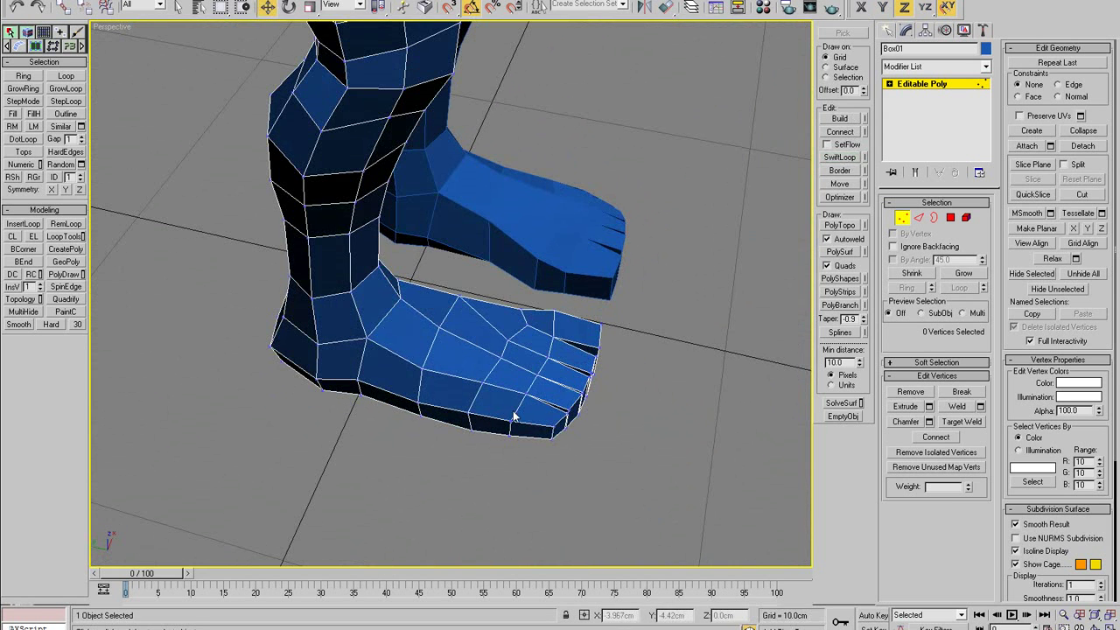
pyautogui.press('2')
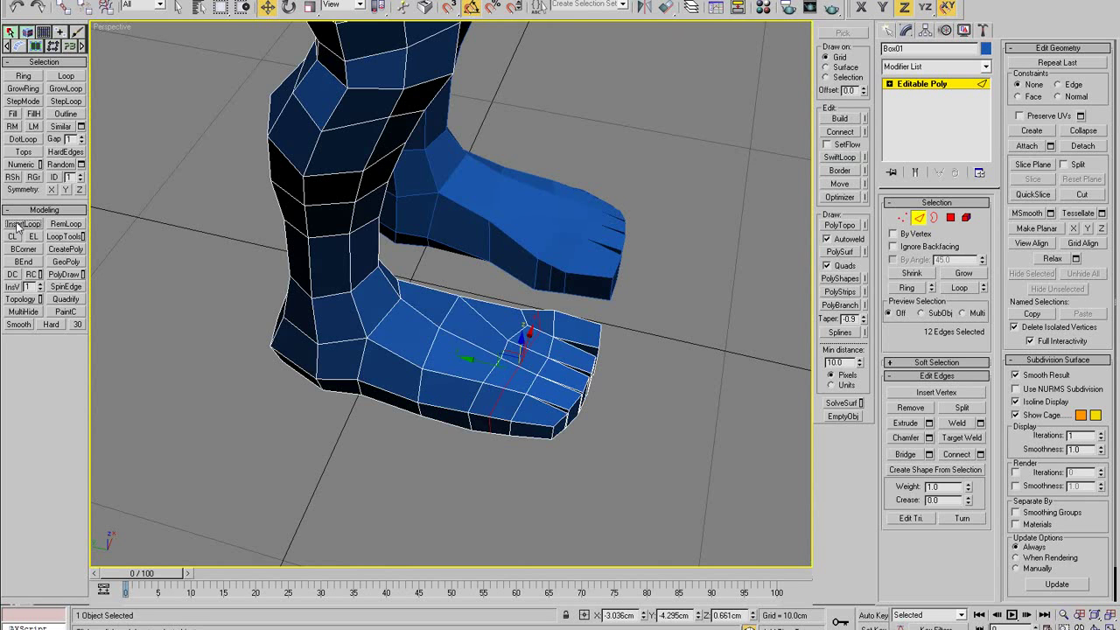
pyautogui.keyDown('alt'); pyautogui.moveTo(447, 314); pyautogui.dragTo(795, 162, button='middle'); pyautogui.keyUp('alt')
pyautogui.click(839, 157)
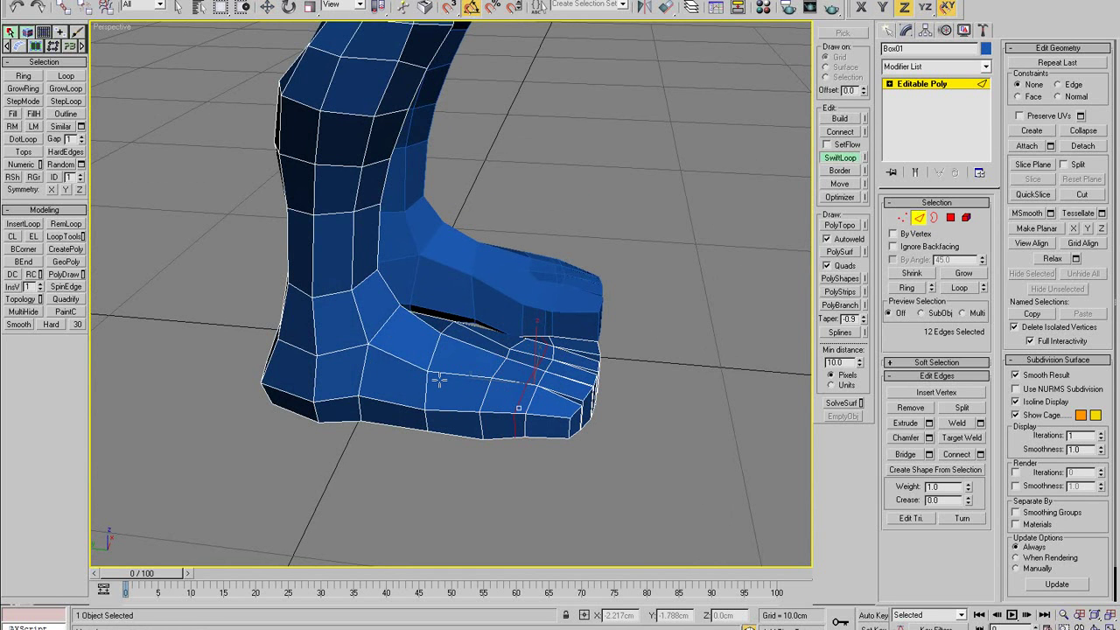
pyautogui.rightClick(537, 366)
# - Select the edges of the new loop across the sole and lower them to form the ball of the foot
pyautogui.keyDown('alt'); pyautogui.moveTo(535, 364); pyautogui.dragTo(511, 250, button='middle'); pyautogui.keyUp('alt')
pyautogui.click(522, 323)
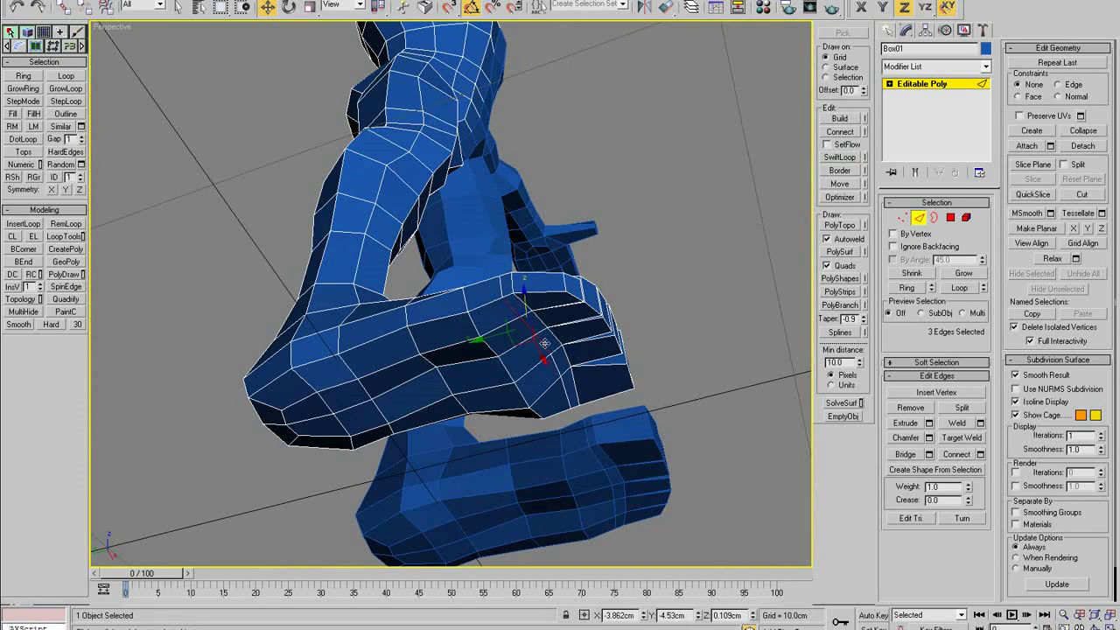
pyautogui.keyDown('alt'); pyautogui.moveTo(583, 395); pyautogui.dragTo(472, 360, button='middle'); pyautogui.keyUp('alt')
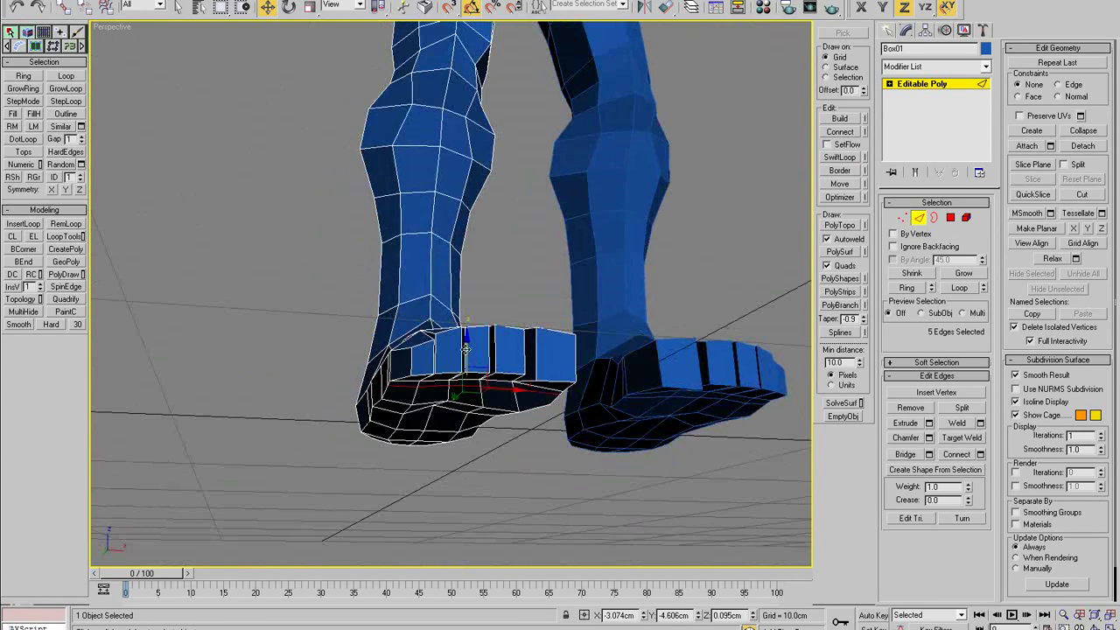
pyautogui.moveTo(465, 348); pyautogui.dragTo(467, 358)
pyautogui.keyDown('alt'); pyautogui.moveTo(466, 358); pyautogui.dragTo(446, 360, button='middle'); pyautogui.keyUp('alt')
pyautogui.scroll(3, 449, 385)
pyautogui.moveTo(449, 422); pyautogui.dragTo(448, 351, button='middle')
# - Reposition individual vertices of the lowered row beneath the toe bases to round the ball of the foot
pyautogui.press('1')
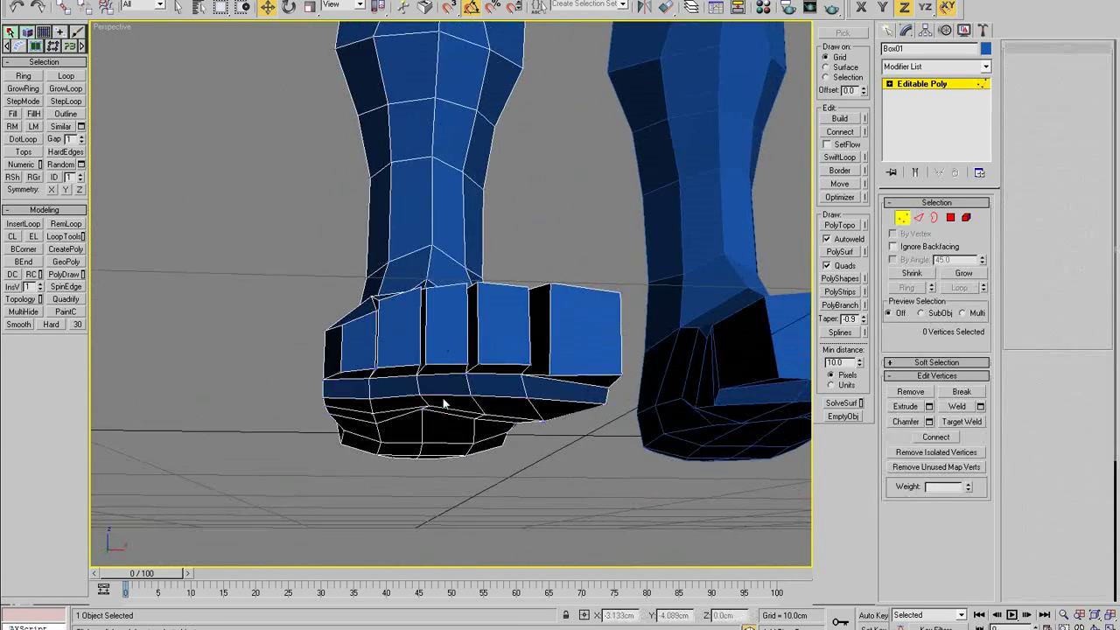
pyautogui.click(420, 398)
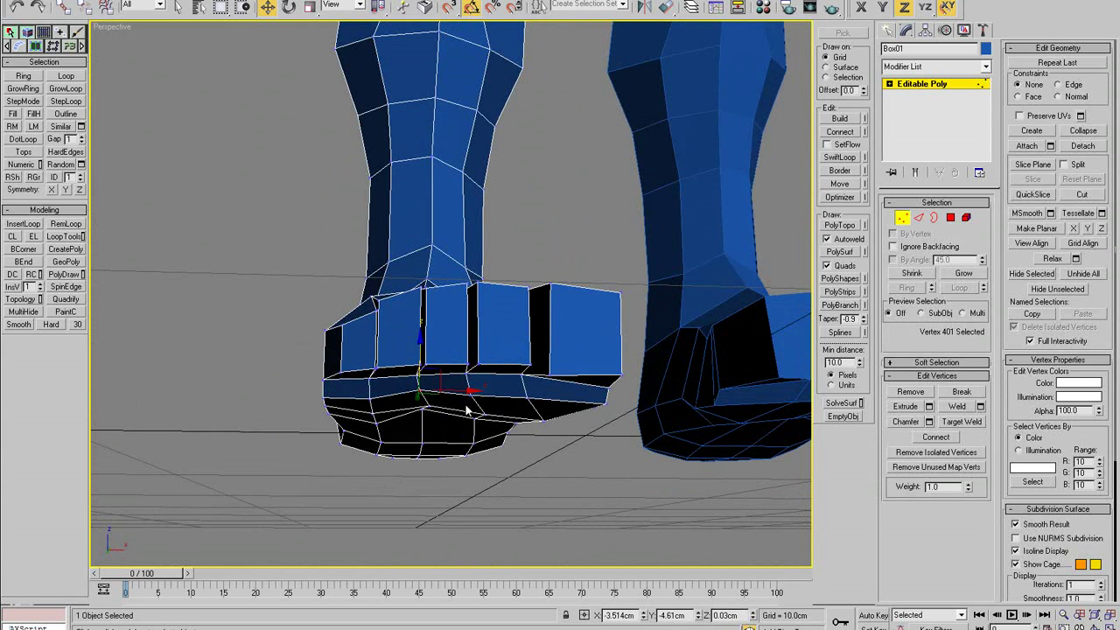
pyautogui.click(526, 407)
pyautogui.keyDown('alt'); pyautogui.moveTo(527, 412); pyautogui.dragTo(447, 396, button='middle'); pyautogui.keyUp('alt')
pyautogui.moveTo(368, 371); pyautogui.dragTo(377, 370)
pyautogui.moveTo(377, 370)
pyautogui.keyDown('alt'); pyautogui.mouseDown(button='middle')
pyautogui.moveTo(422, 414)
pyautogui.moveTo(510, 419)
pyautogui.moveTo(482, 437)
pyautogui.moveTo(551, 303)
pyautogui.moveTo(573, 212)
pyautogui.moveTo(562, 212)
pyautogui.mouseUp(button='middle'); pyautogui.keyUp('alt')
pyautogui.scroll(-3, 422, 415)
pyautogui.hotkey('alt', 'x')
pyautogui.hotkey('alt', 'x')
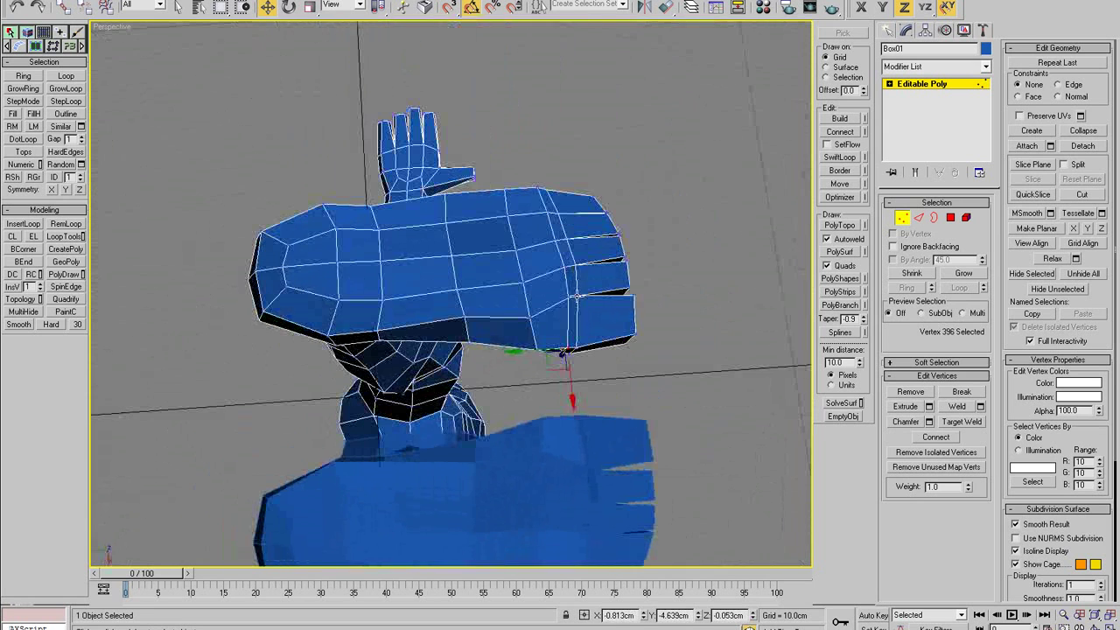
# - Viewing the sole from below, shift vertices along the inner edge and across the arch to even out the polygon rows
pyautogui.click(528, 333)
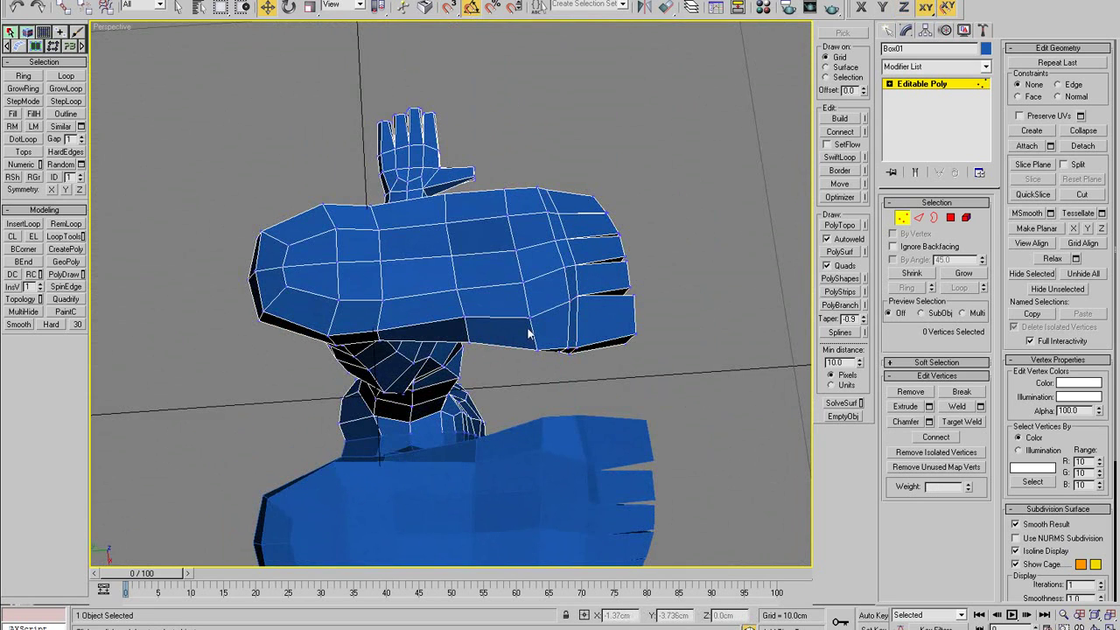
pyautogui.click(528, 317)
pyautogui.keyDown('alt'); pyautogui.moveTo(529, 318); pyautogui.dragTo(691, 355, button='middle'); pyautogui.keyUp('alt')
pyautogui.click(408, 282)
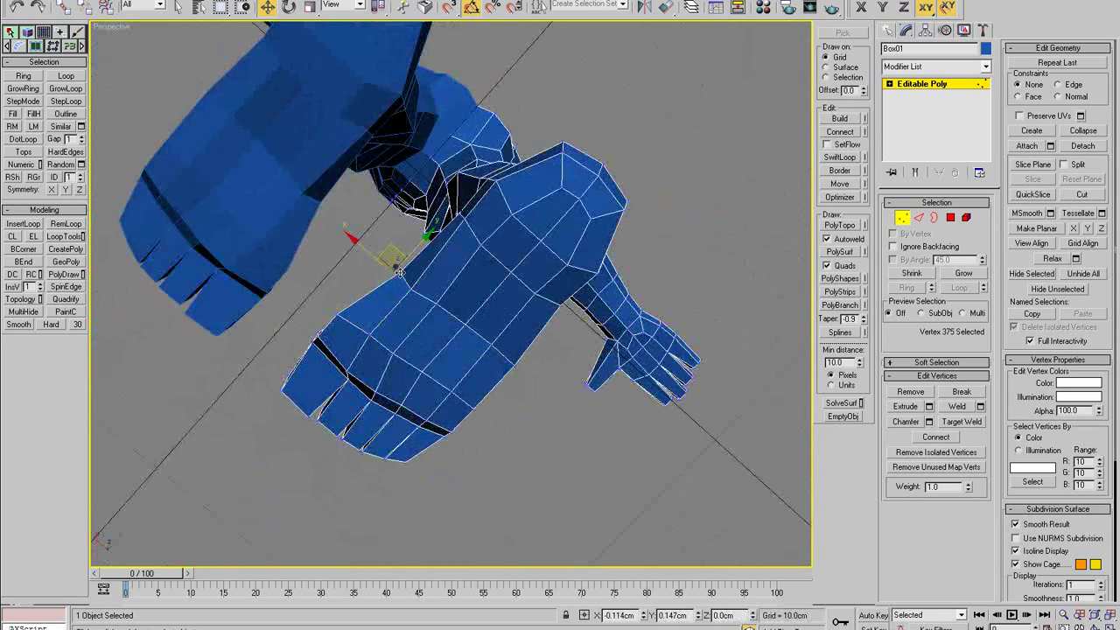
pyautogui.click(425, 296)
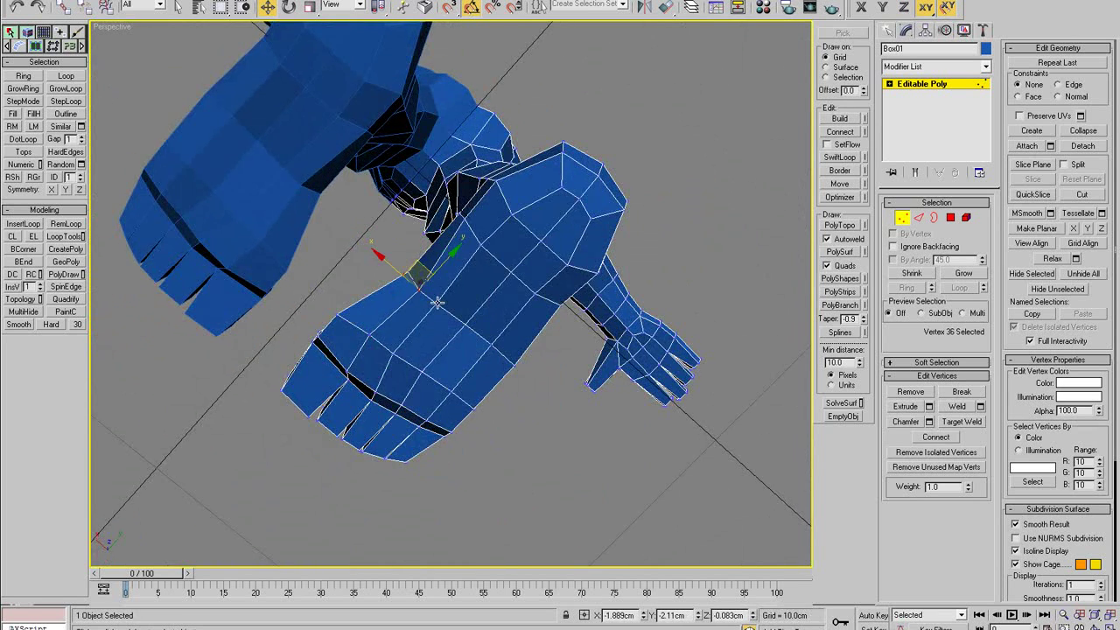
pyautogui.click(439, 298)
pyautogui.click(485, 340)
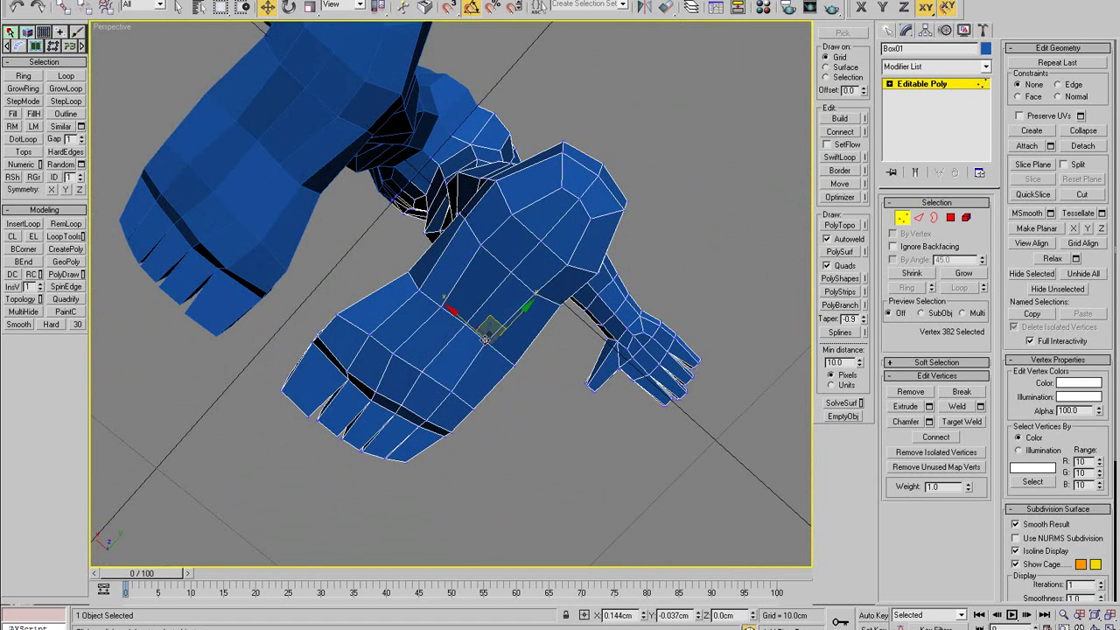
# - Shift the sole vertices between the arch and heel, including those on the inner heel outline, to smooth the heel shape
pyautogui.click(487, 251)
pyautogui.click(527, 290)
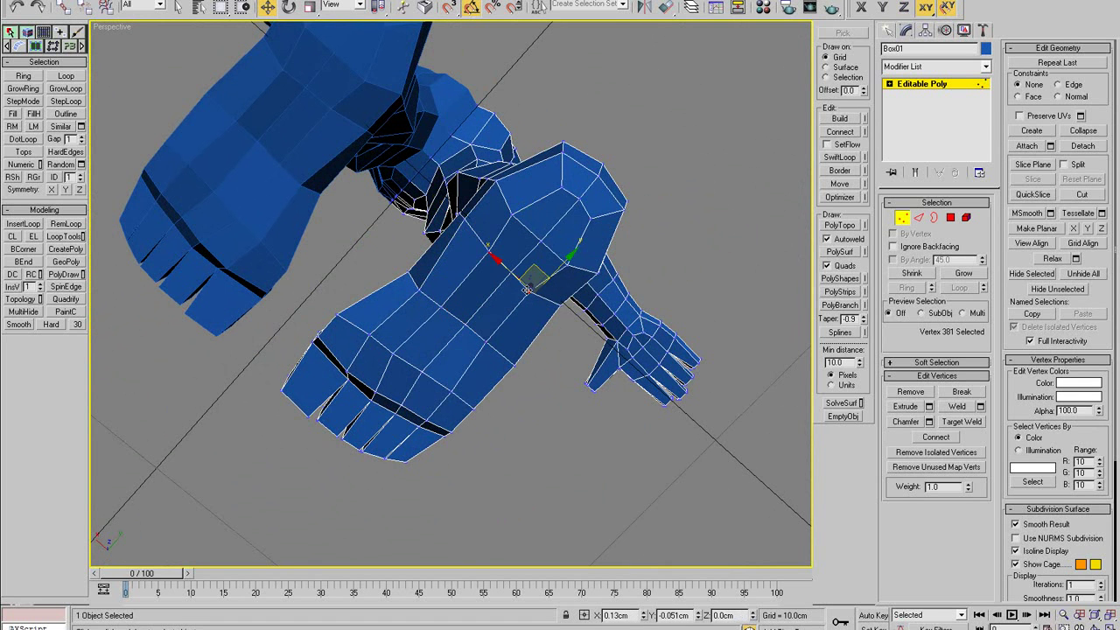
pyautogui.click(471, 227)
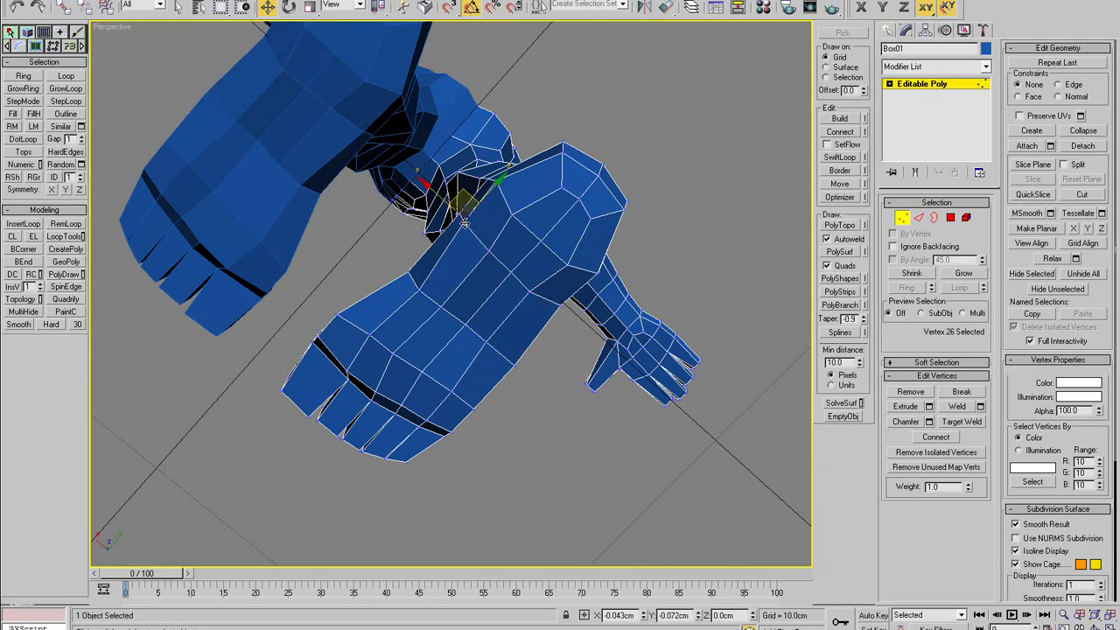
pyautogui.click(496, 184)
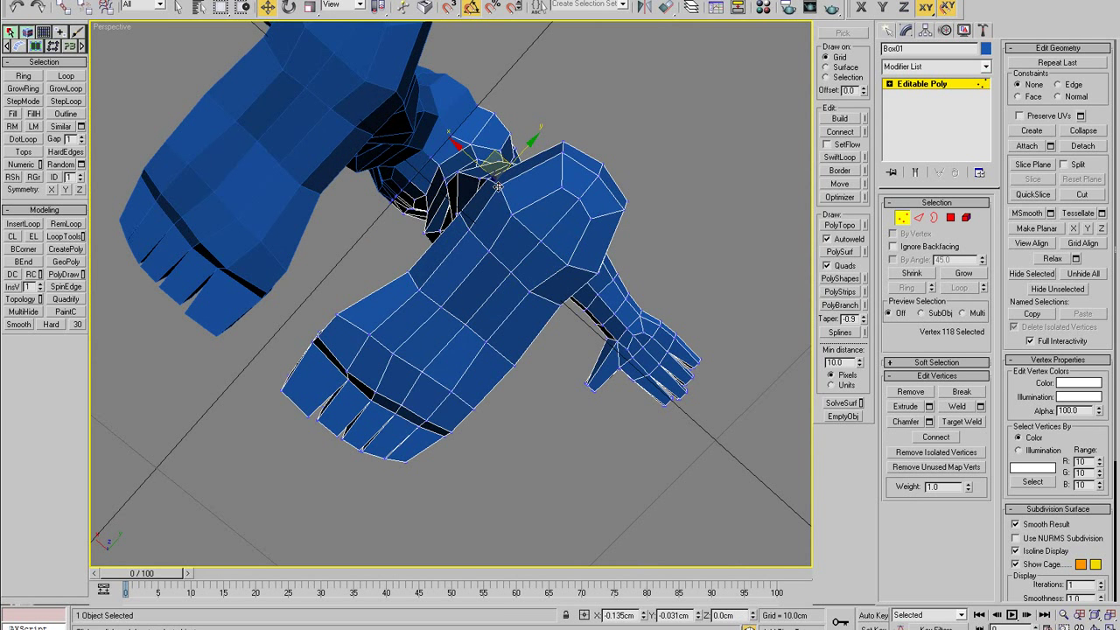
pyautogui.click(463, 214)
pyautogui.keyDown('alt'); pyautogui.moveTo(464, 215); pyautogui.dragTo(760, 238, button='middle'); pyautogui.keyUp('alt')
pyautogui.scroll(-4, 517, 350)
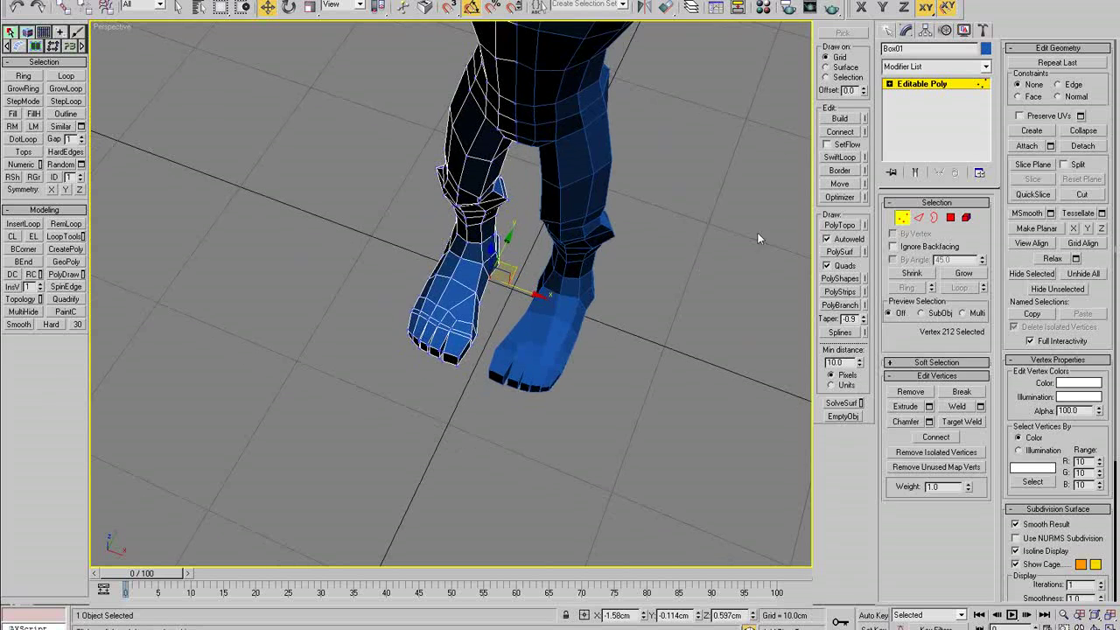
# - Deselect the mesh and examine the whole character and its legs from behind, checking the outer vertex at the upper calf
pyautogui.click(900, 216)
pyautogui.click(570, 318)
pyautogui.press('z')
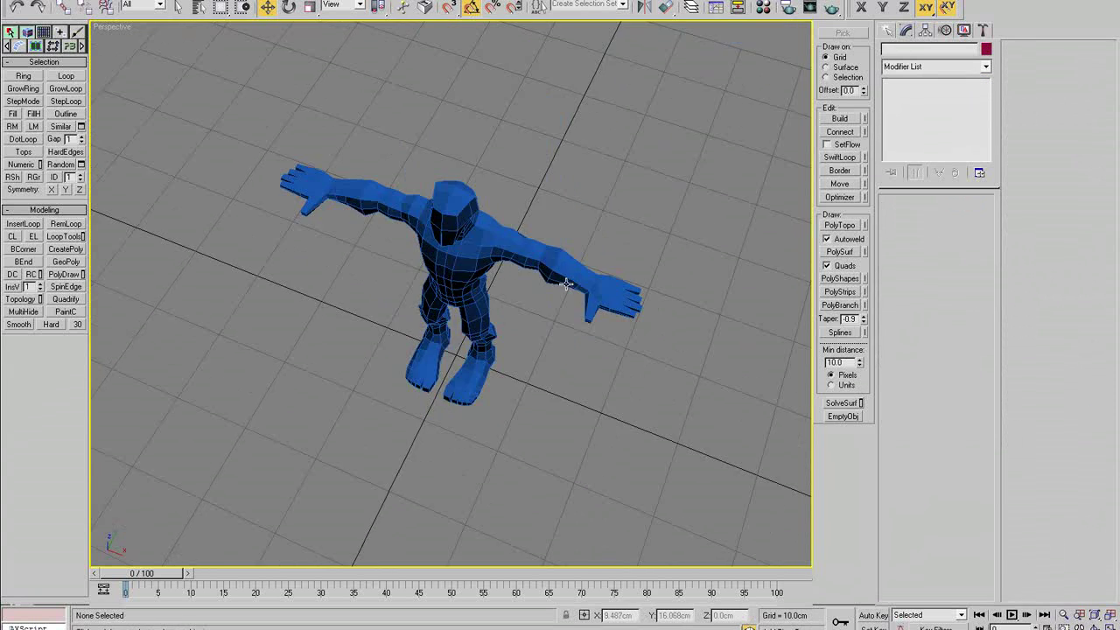
pyautogui.keyDown('alt'); pyautogui.moveTo(514, 259); pyautogui.dragTo(508, 194, button='middle'); pyautogui.keyUp('alt')
pyautogui.keyDown('alt'); pyautogui.moveTo(447, 291); pyautogui.dragTo(670, 268, button='middle'); pyautogui.keyUp('alt')
pyautogui.scroll(4, 562, 374)
pyautogui.click(562, 374)
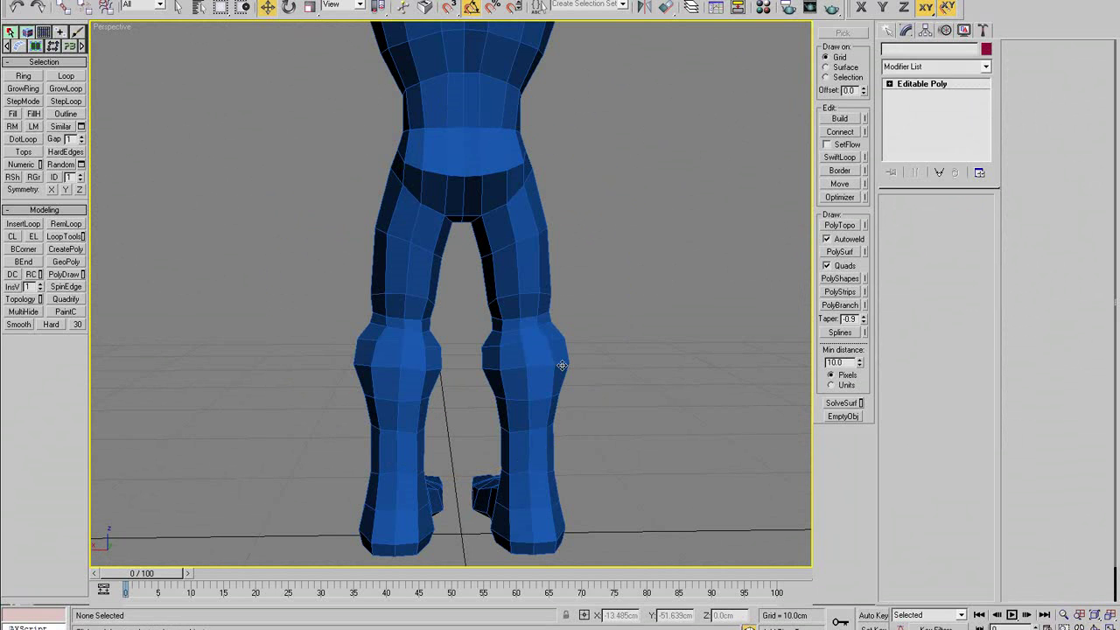
pyautogui.press('w')
pyautogui.press('1')
pyautogui.click(564, 340)
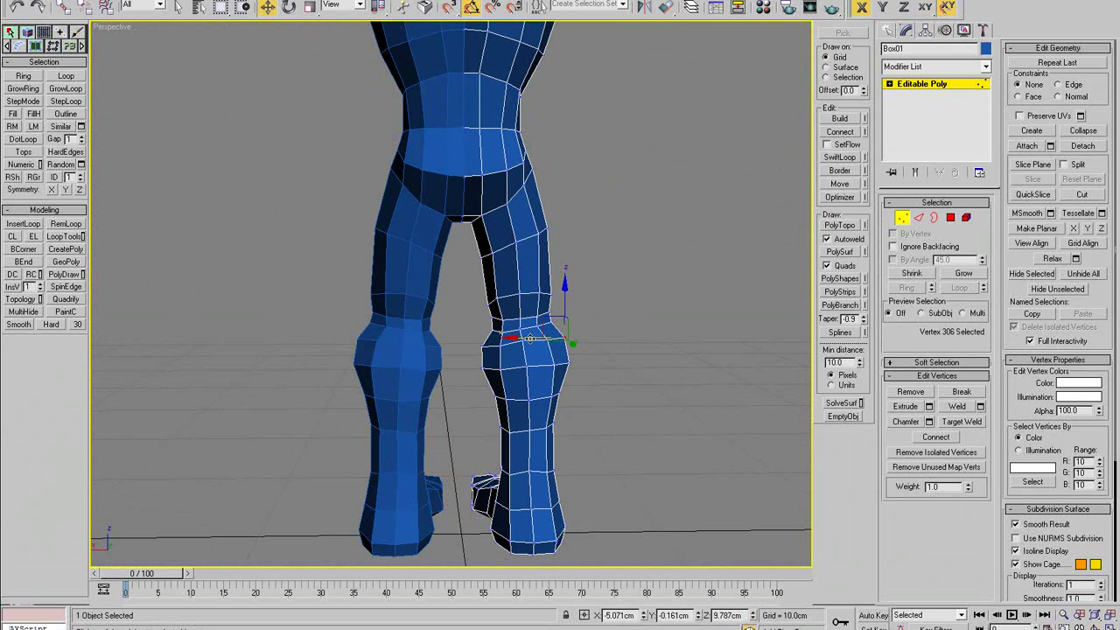
pyautogui.scroll(-4, 627, 297)
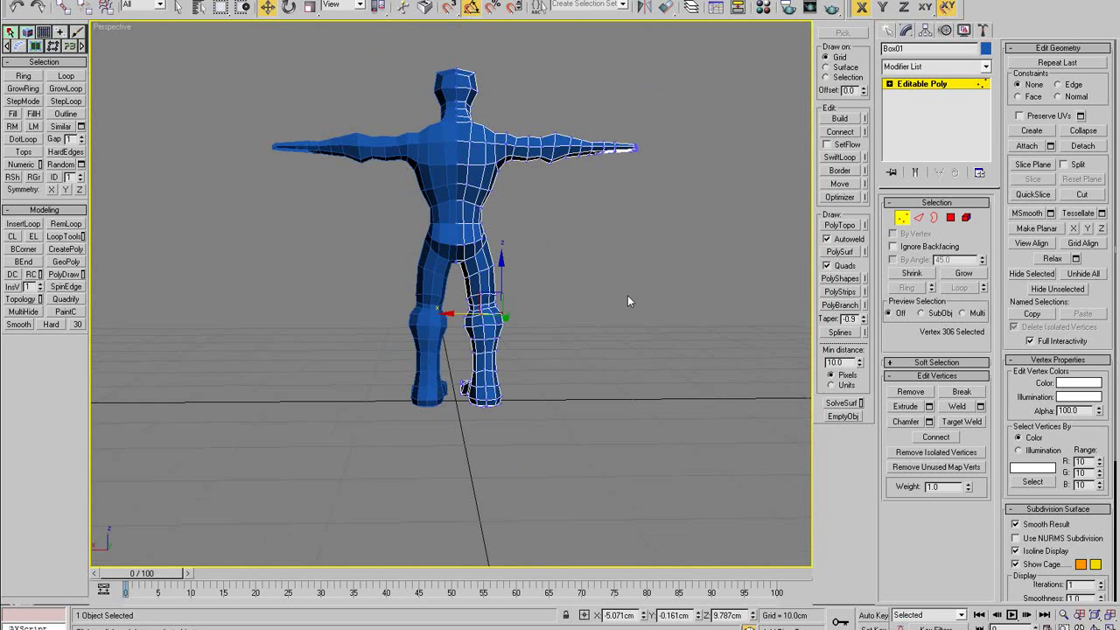
pyautogui.press('1')
# - Switch to the enlarged side view and unhide the ImagePlanes layer to show the reference drawing behind the character
pyautogui.scroll(3, 519, 371)
pyautogui.keyDown('alt'); pyautogui.moveTo(519, 372); pyautogui.dragTo(440, 355, button='middle'); pyautogui.keyUp('alt')
pyautogui.hotkey('alt', 'w')
pyautogui.rightClick(333, 364)
pyautogui.hotkey('alt', 'w')
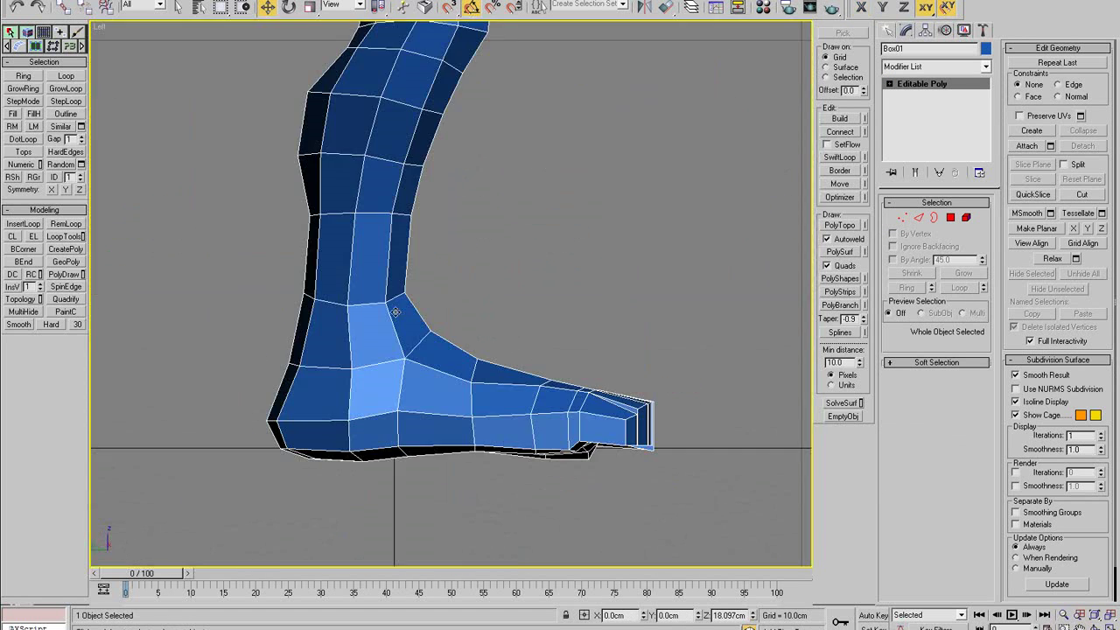
pyautogui.scroll(-3, 512, 194)
pyautogui.click(692, 7)
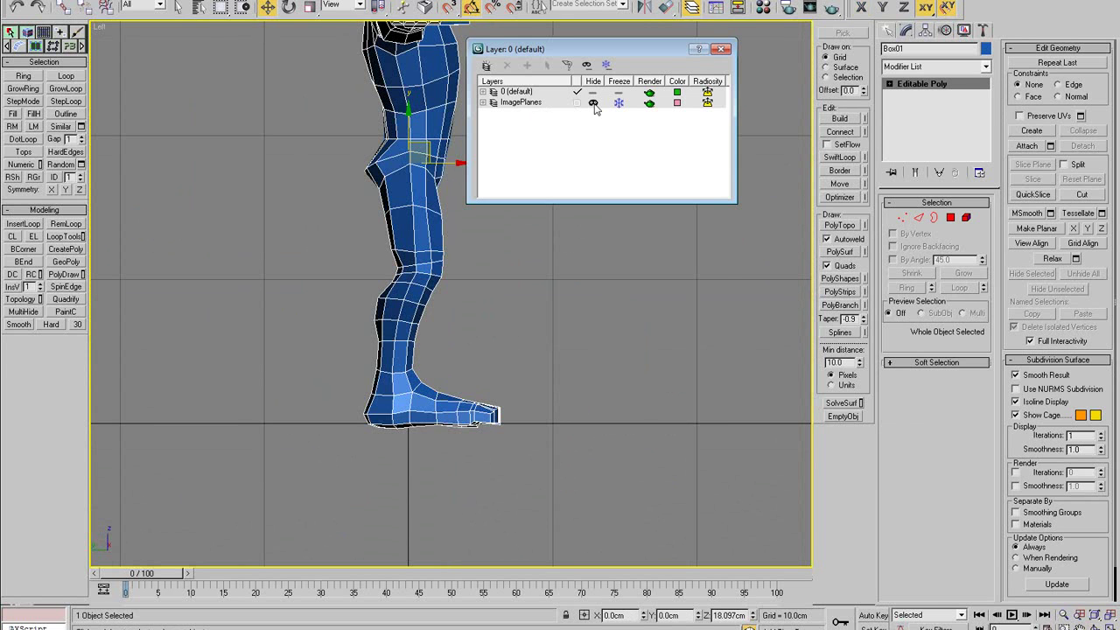
pyautogui.click(593, 103)
pyautogui.click(721, 49)
pyautogui.scroll(10, 545, 278)
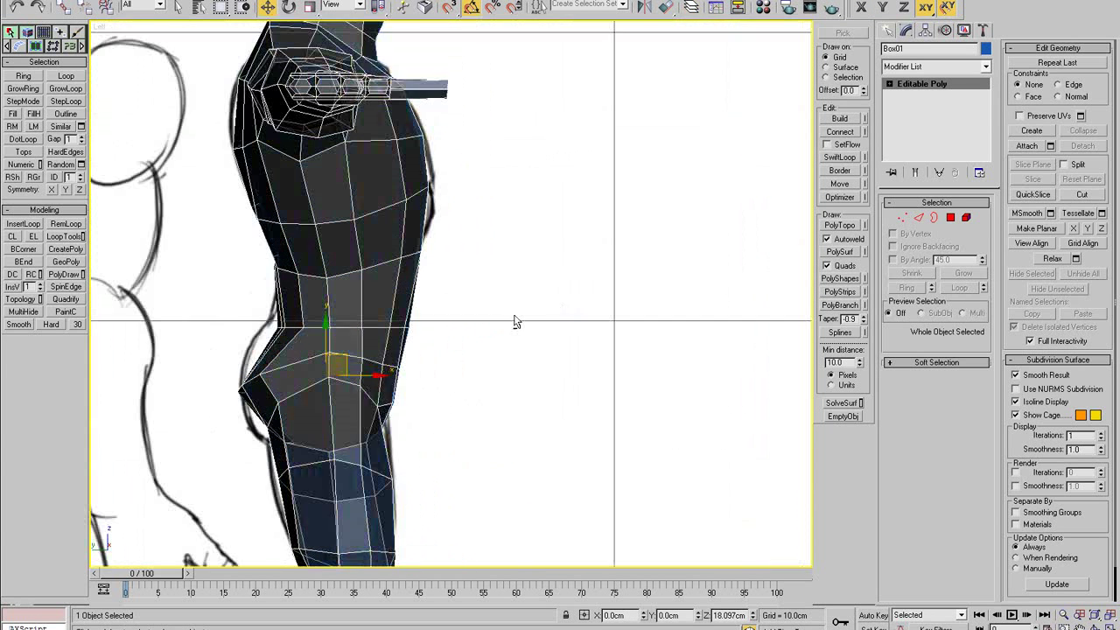
# - Move the rear vertices under the buttock and at the back of the upper thigh toward the reference outline
pyautogui.press('1')
pyautogui.scroll(-4, 433, 288)
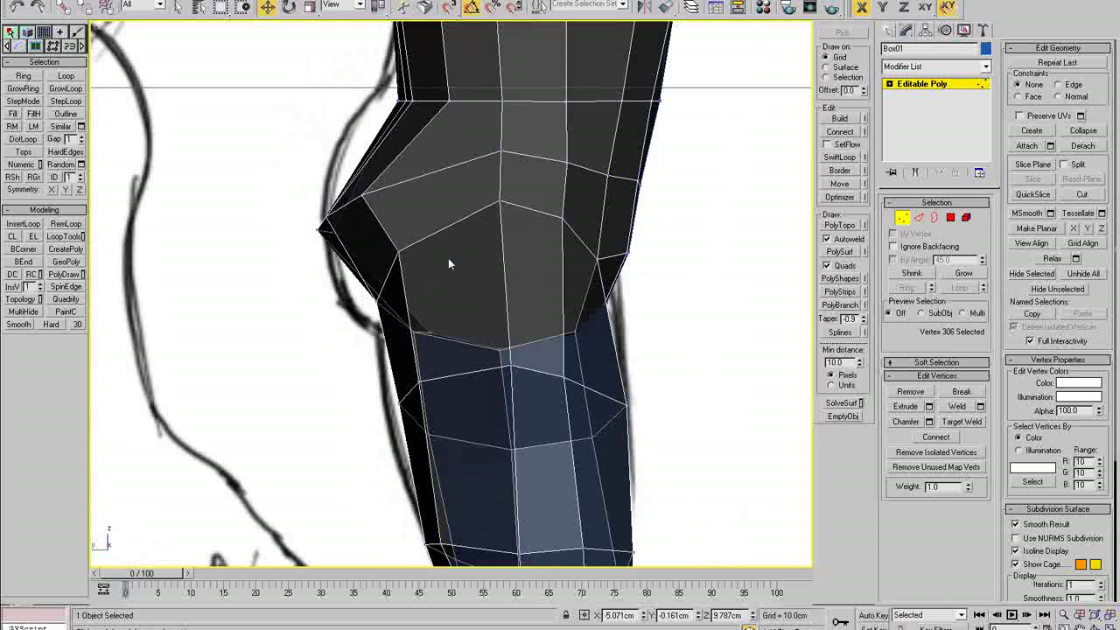
pyautogui.moveTo(339, 350); pyautogui.dragTo(341, 349)
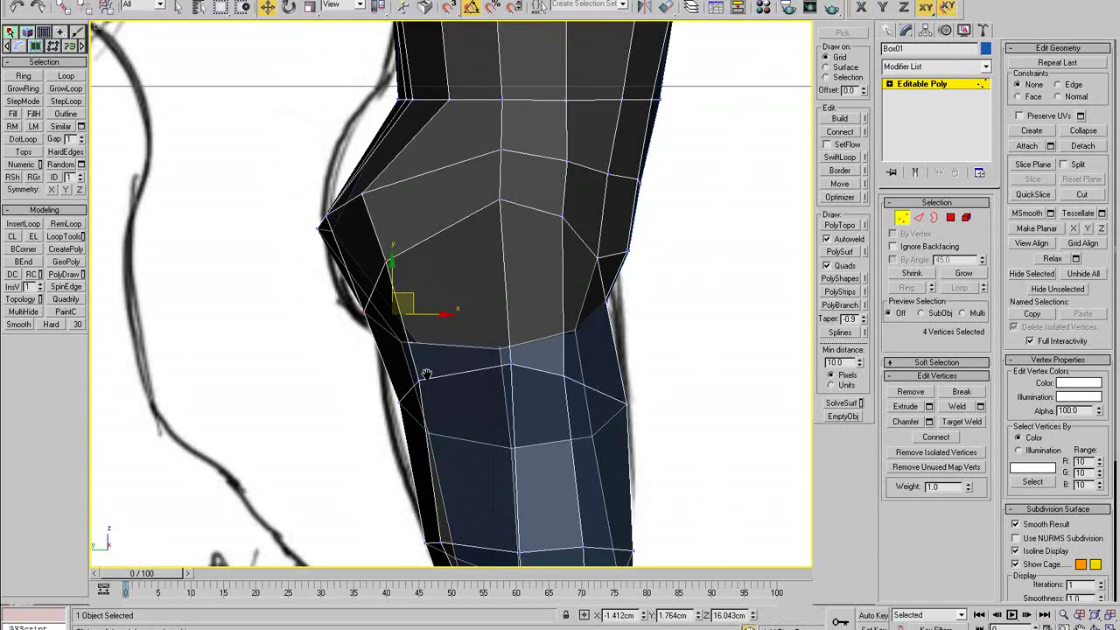
pyautogui.moveTo(442, 396); pyautogui.dragTo(428, 284, button='middle')
pyautogui.moveTo(350, 340); pyautogui.dragTo(402, 308)
pyautogui.scroll(-4, 404, 308)
pyautogui.moveTo(412, 322); pyautogui.dragTo(408, 300, button='middle')
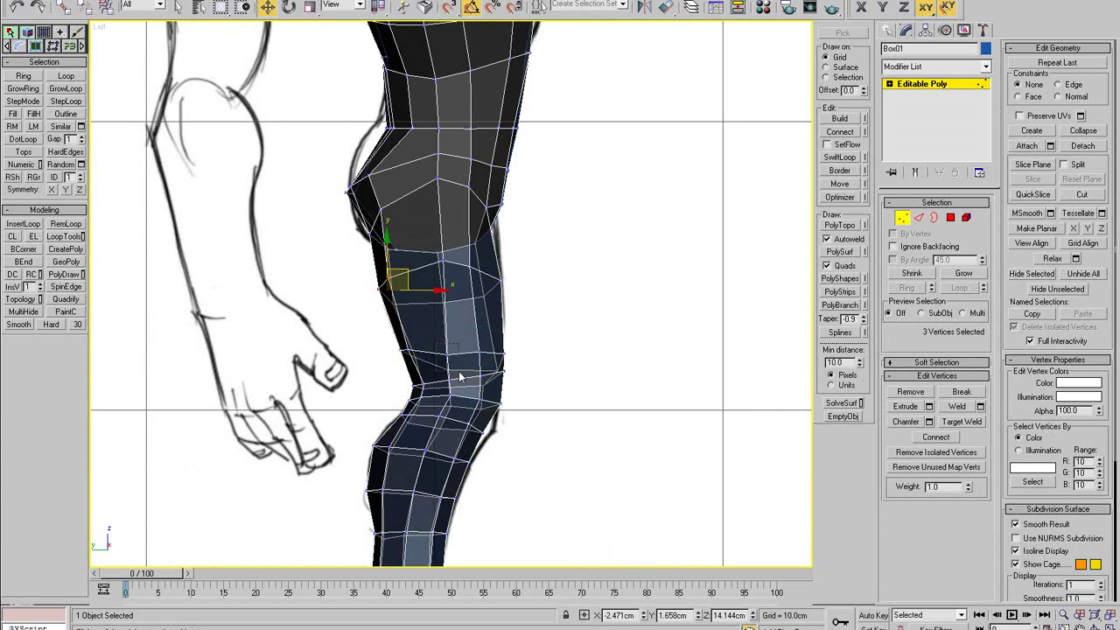
# - Reposition individual vertices on the back of the lower thigh, just above the knee, to even out that row
pyautogui.moveTo(459, 374); pyautogui.dragTo(462, 378)
pyautogui.moveTo(445, 331); pyautogui.dragTo(416, 329)
pyautogui.scroll(5, 417, 348)
pyautogui.click(414, 325)
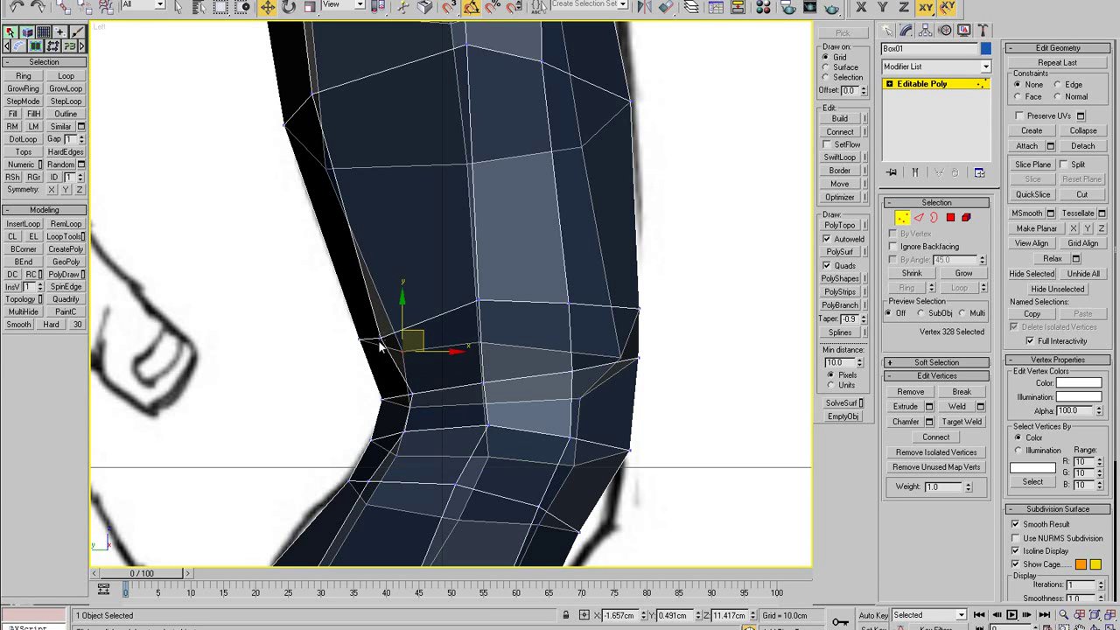
pyautogui.click(379, 342)
pyautogui.click(405, 346)
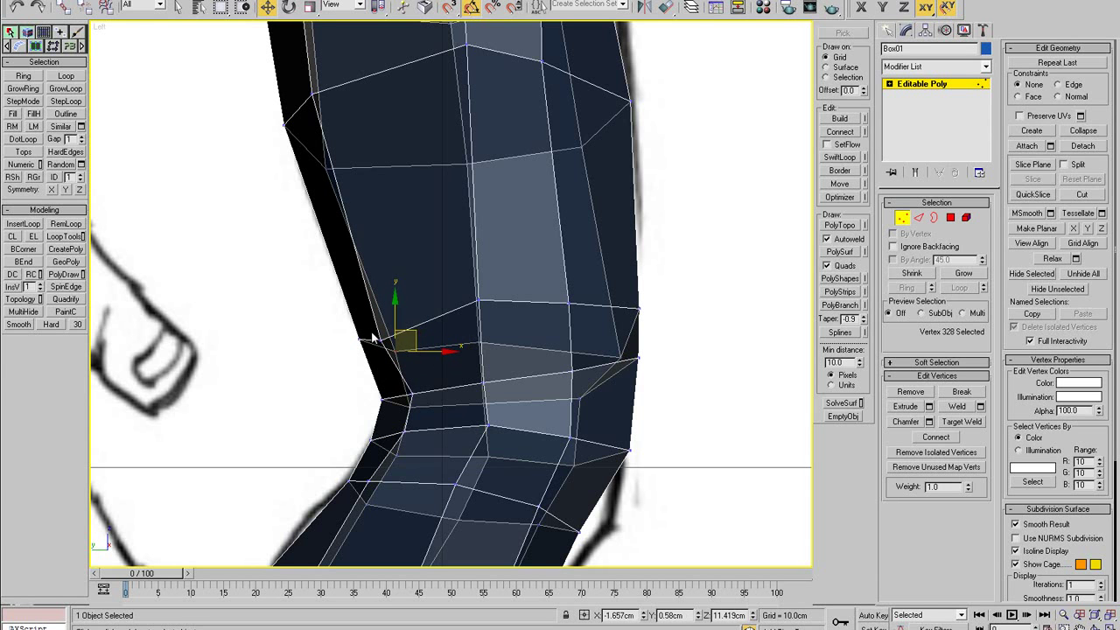
pyautogui.click(360, 340)
pyautogui.moveTo(381, 338); pyautogui.dragTo(381, 339)
# - Shift the three vertices just below the back of the knee to follow the reference outline
pyautogui.moveTo(406, 375); pyautogui.dragTo(402, 333, button='middle')
pyautogui.scroll(-3, 402, 331)
pyautogui.scroll(3, 403, 409)
pyautogui.moveTo(415, 361); pyautogui.dragTo(408, 323)
pyautogui.scroll(-3, 402, 354)
pyautogui.moveTo(397, 367); pyautogui.dragTo(373, 353, button='middle')
pyautogui.scroll(-1, 373, 353)
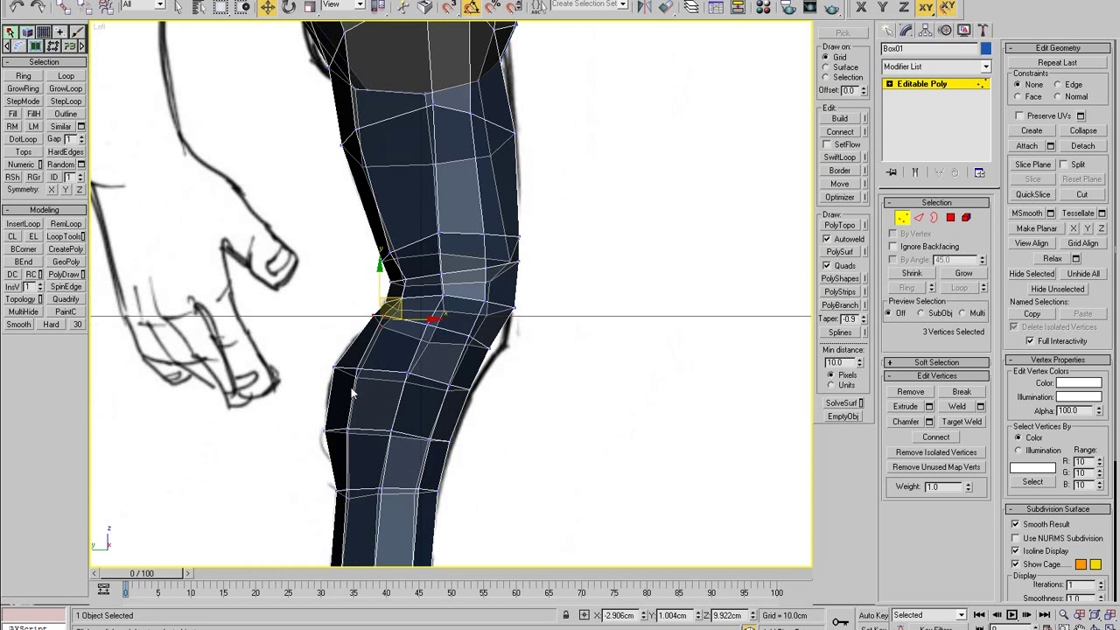
# - Rotate and move the two groups of rear calf vertices so their rows slope along the calf's contour
pyautogui.scroll(3, 352, 391)
pyautogui.moveTo(295, 305); pyautogui.dragTo(380, 368)
pyautogui.moveTo(355, 322); pyautogui.dragTo(357, 313)
pyautogui.press('e')
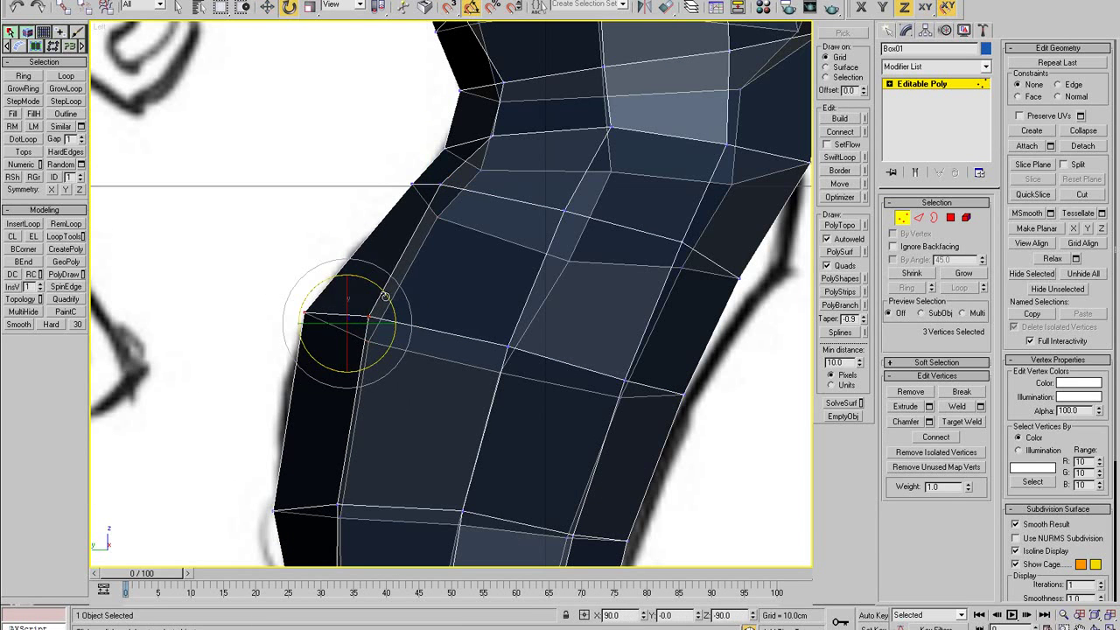
pyautogui.scroll(-3, 402, 355)
pyautogui.moveTo(403, 349); pyautogui.dragTo(310, 427)
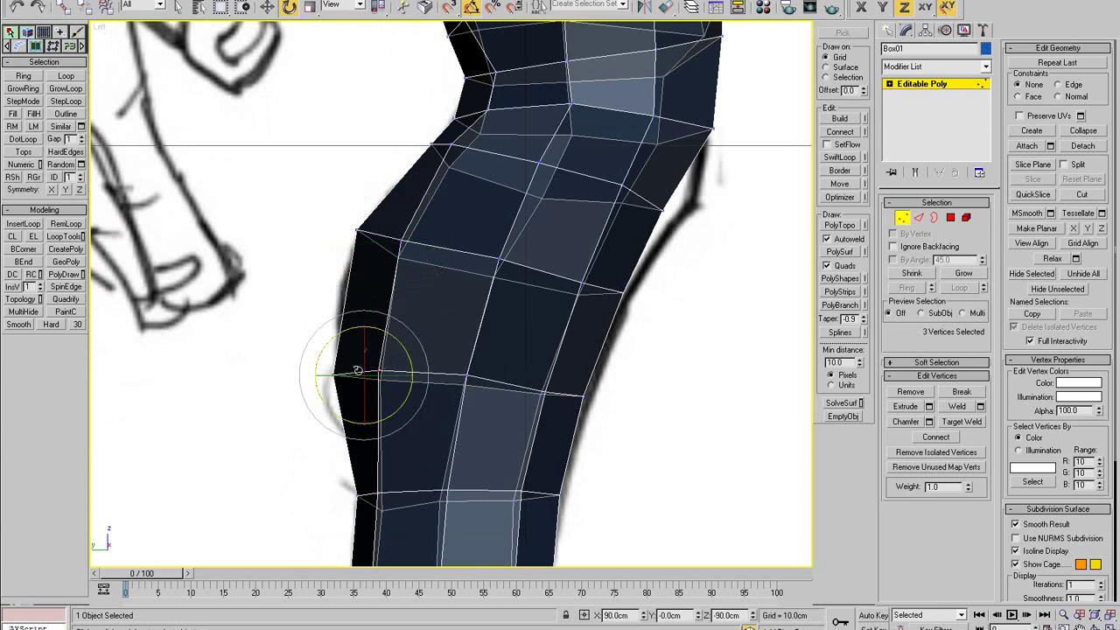
pyautogui.press('w')
pyautogui.moveTo(378, 354)
pyautogui.mouseDown()
pyautogui.moveTo(375, 336)
pyautogui.moveTo(370, 344)
pyautogui.mouseUp()
pyautogui.moveTo(370, 344); pyautogui.dragTo(373, 259, button='middle')
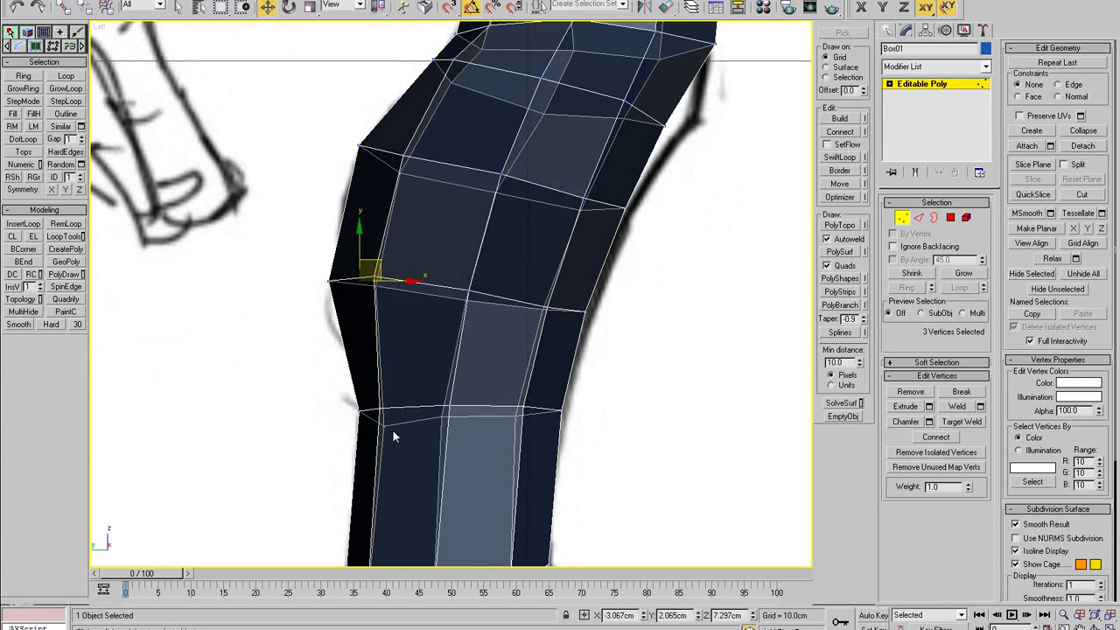
# - Adjust the rear vertex below the calf, then tilt that ring of eight vertices by -10 degrees and reposition it
pyautogui.click(383, 427)
pyautogui.scroll(-3, 404, 394)
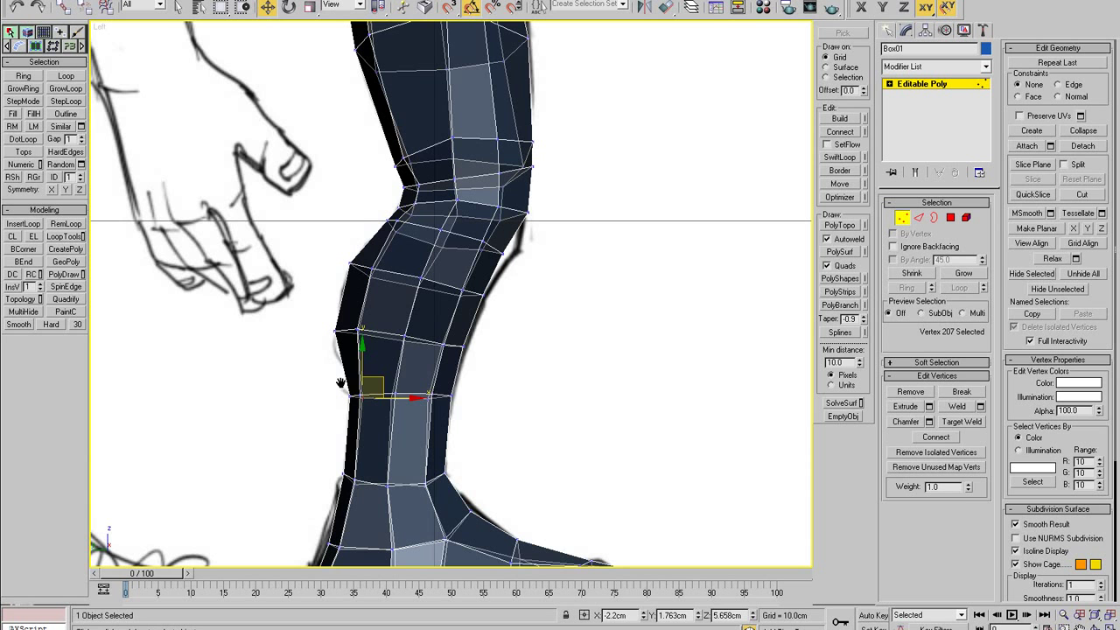
pyautogui.moveTo(317, 382); pyautogui.dragTo(477, 425)
pyautogui.press('e')
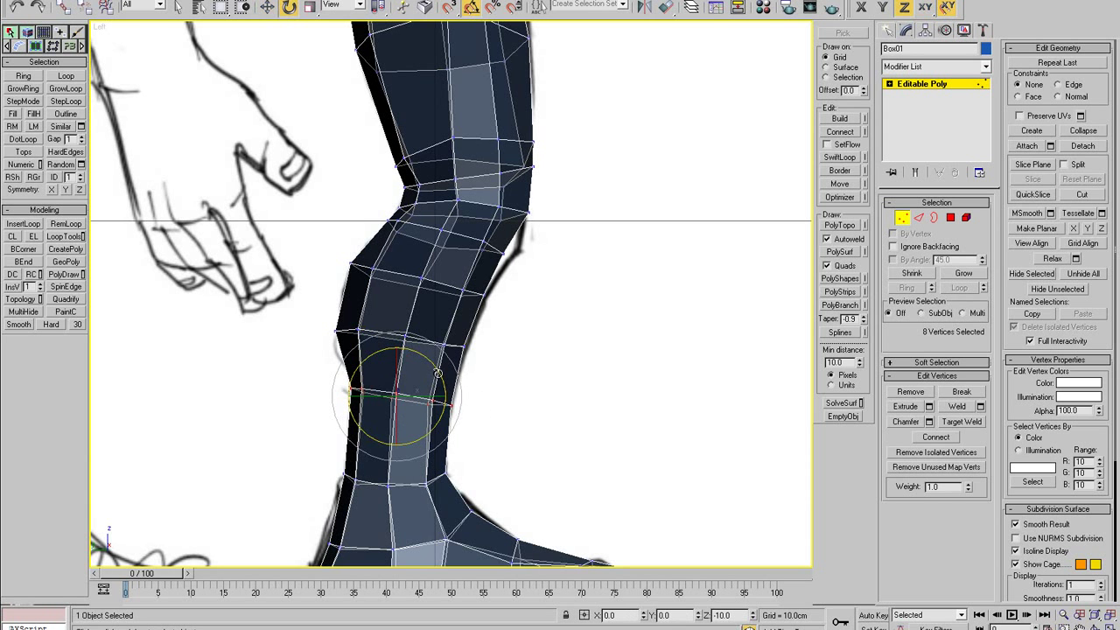
pyautogui.press('w')
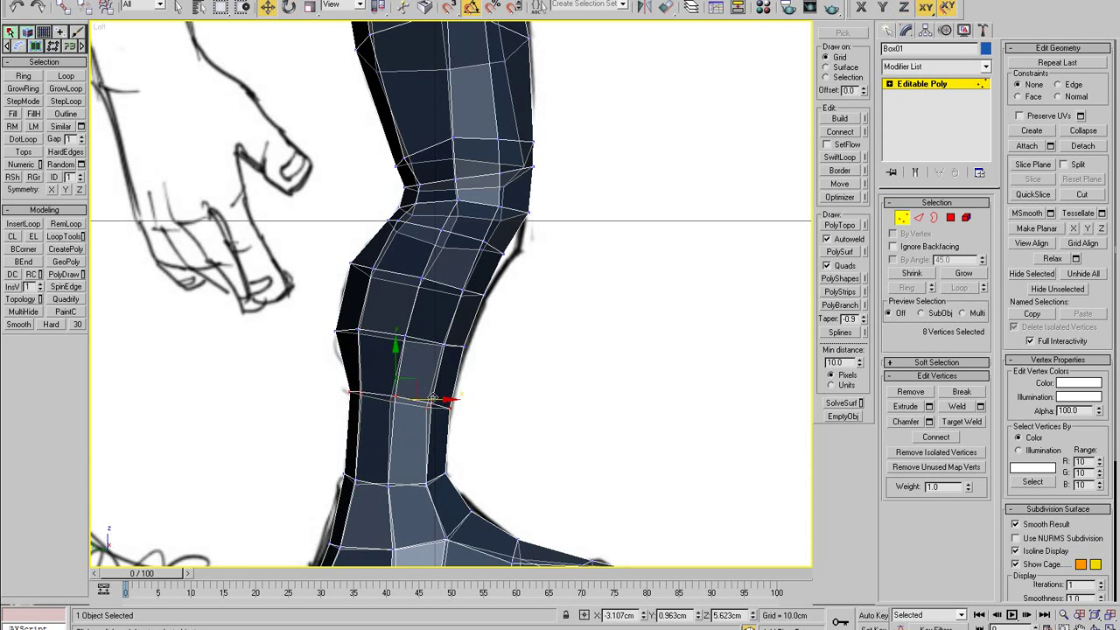
# - Reposition the vertex at the front of the ankle against the reference drawing
pyautogui.scroll(-4, 441, 403)
pyautogui.scroll(2, 454, 432)
pyautogui.scroll(-2, 456, 405)
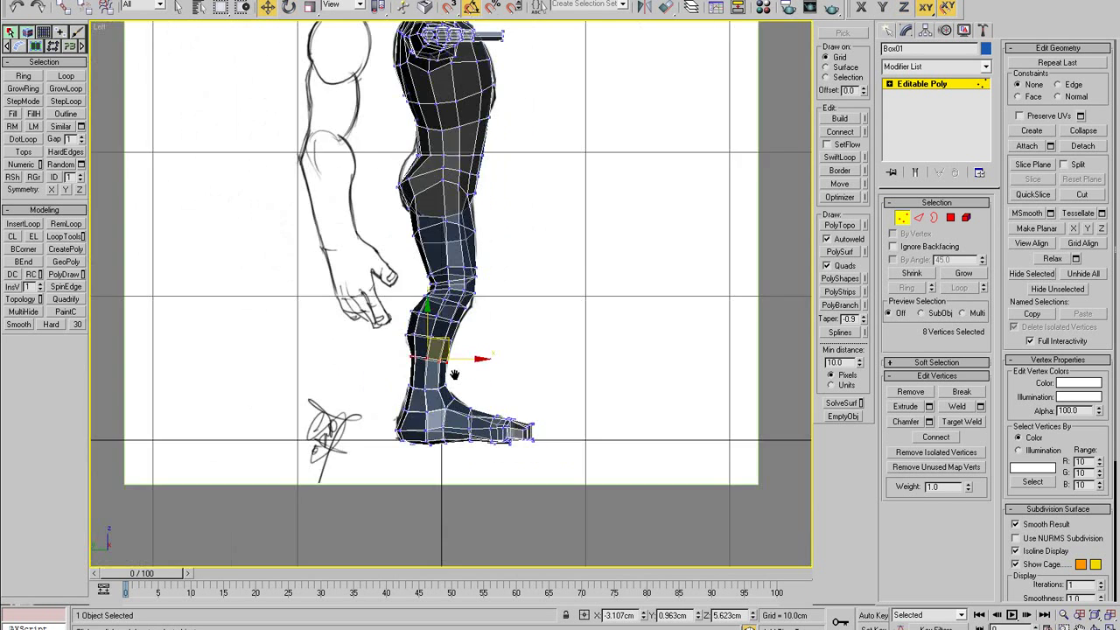
pyautogui.scroll(4, 476, 412)
pyautogui.click(412, 396)
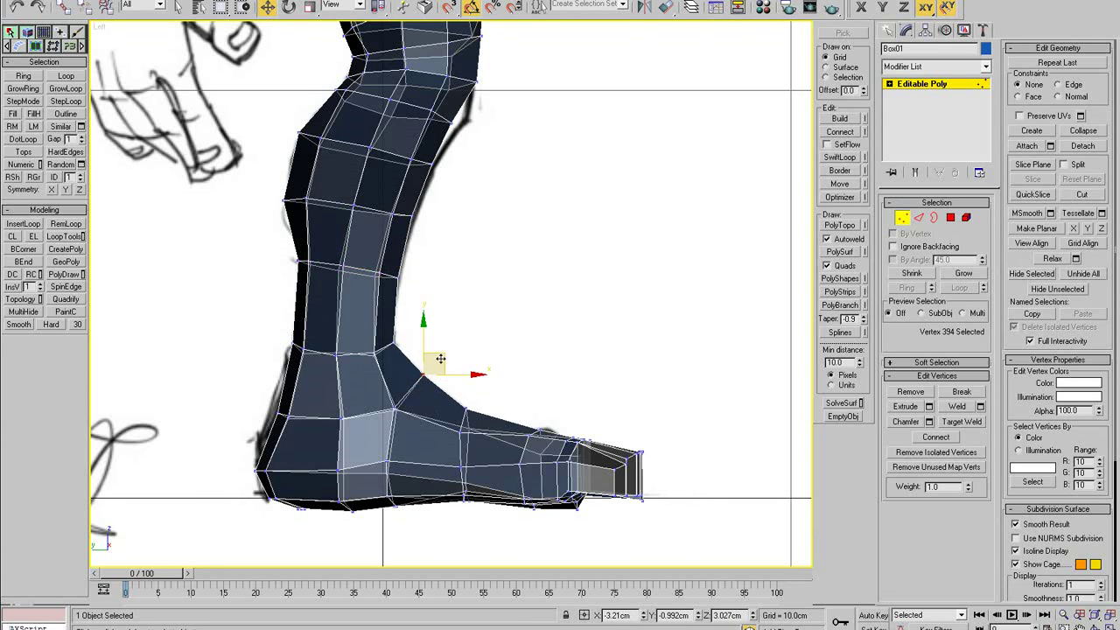
# - Move the front vertices above, on and below the kneecap to follow the knee's outline in the drawing
pyautogui.scroll(-3, 477, 271)
pyautogui.scroll(5, 490, 444)
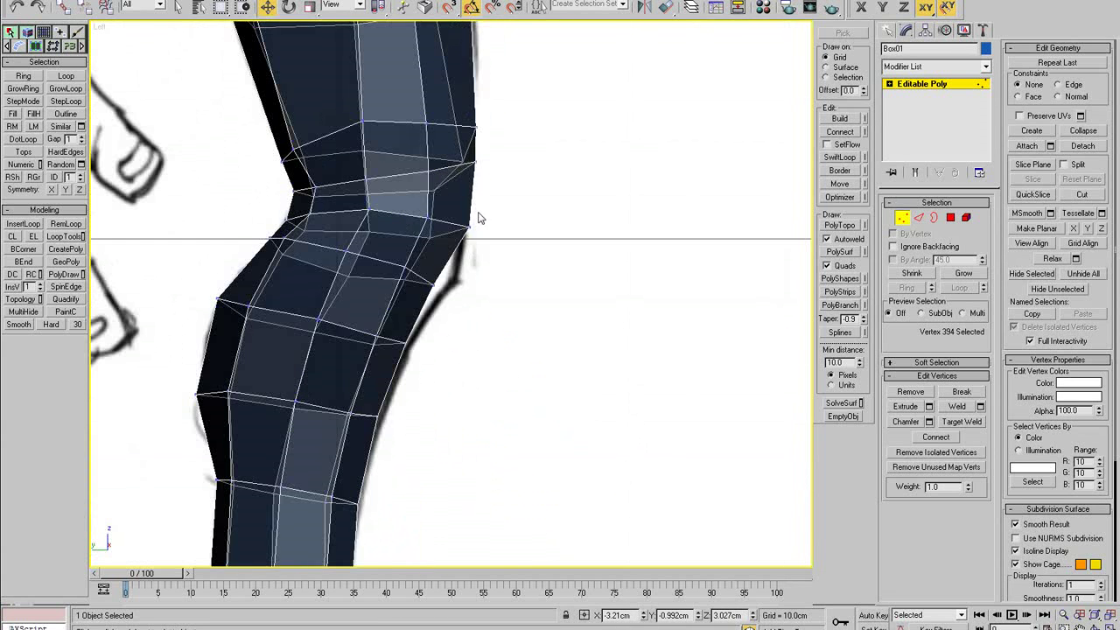
pyautogui.moveTo(478, 218); pyautogui.dragTo(490, 317, button='middle')
pyautogui.click(470, 253)
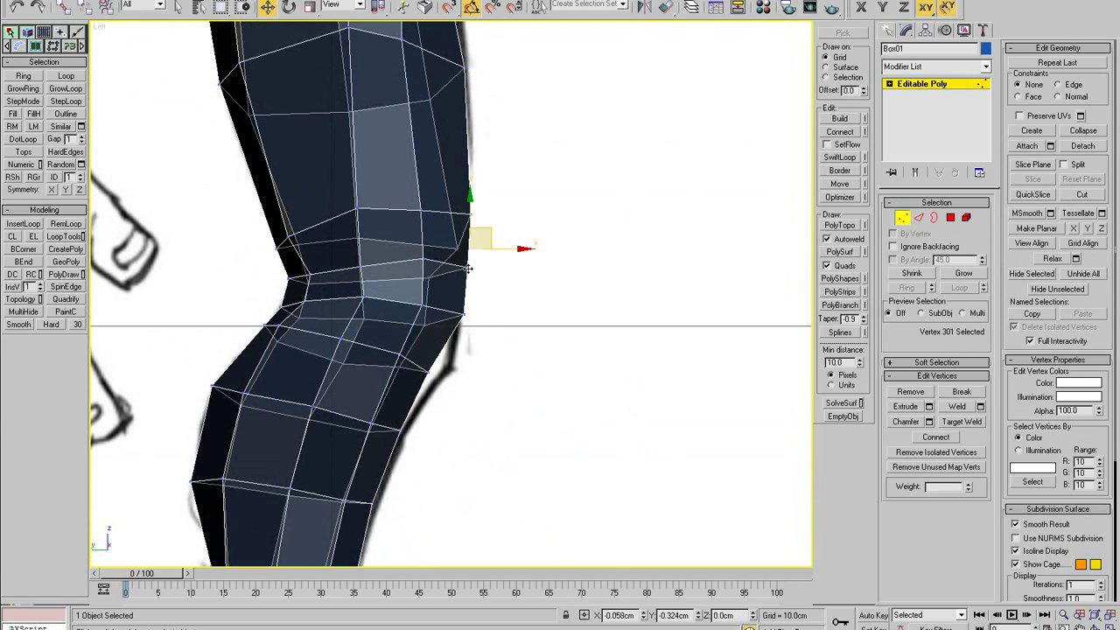
pyautogui.moveTo(466, 275); pyautogui.dragTo(433, 241)
pyautogui.moveTo(465, 317); pyautogui.dragTo(436, 380)
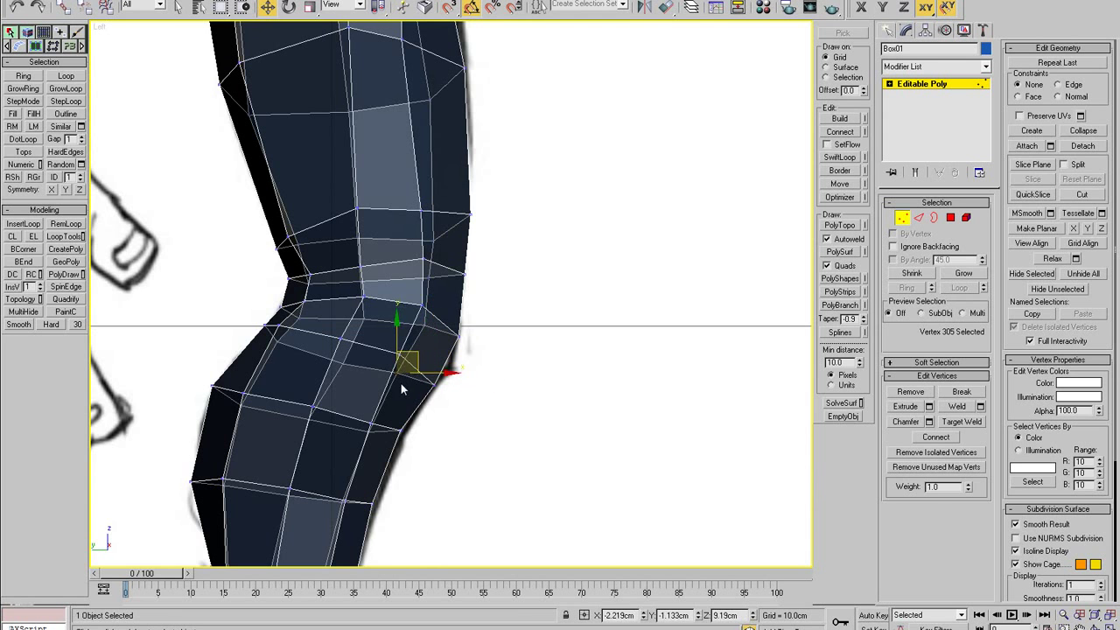
# - Reposition the side vertices of the row running through the lower knee so it follows the leg's bend
pyautogui.click(422, 315)
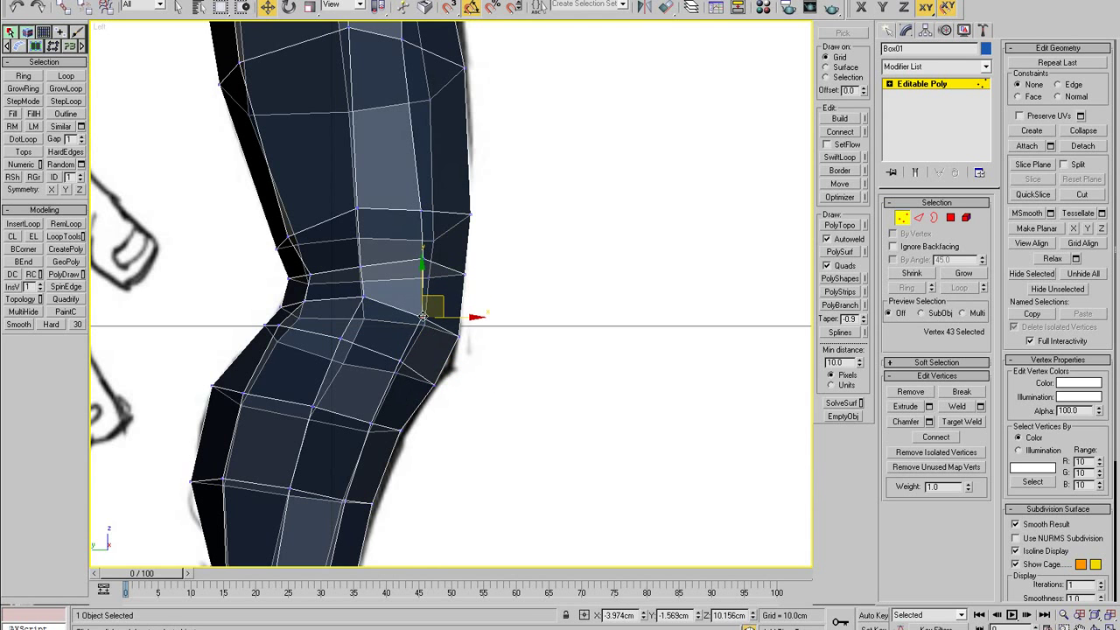
pyautogui.moveTo(365, 299); pyautogui.dragTo(347, 341)
pyautogui.moveTo(278, 325); pyautogui.dragTo(285, 330)
pyautogui.click(338, 304)
# - Adjust the vertices around the knee's side and back fold, and nudge the lower kneecap vertex forward
pyautogui.scroll(-4, 342, 287)
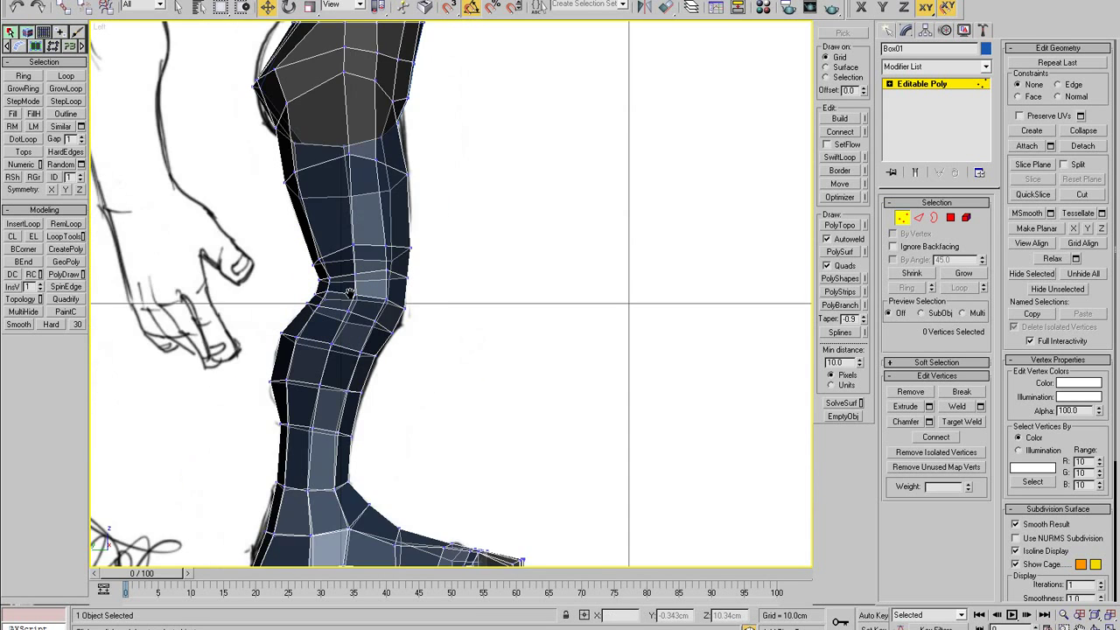
pyautogui.scroll(4, 371, 308)
pyautogui.moveTo(383, 229); pyautogui.dragTo(321, 245)
pyautogui.moveTo(266, 272); pyautogui.dragTo(263, 275)
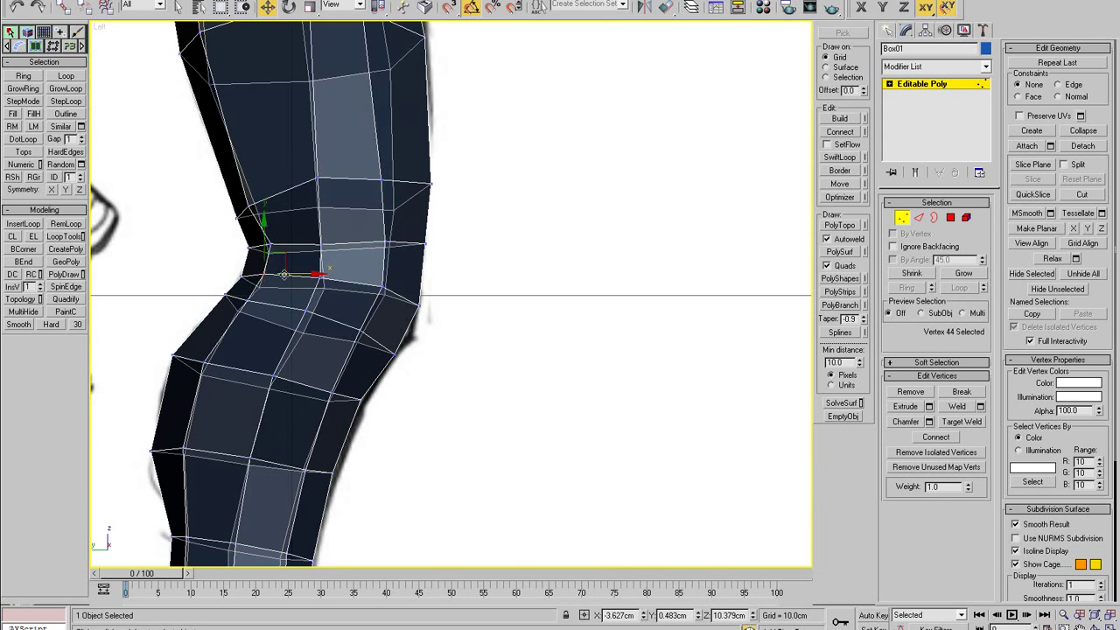
pyautogui.scroll(-4, 340, 278)
pyautogui.scroll(4, 354, 285)
pyautogui.click(406, 301)
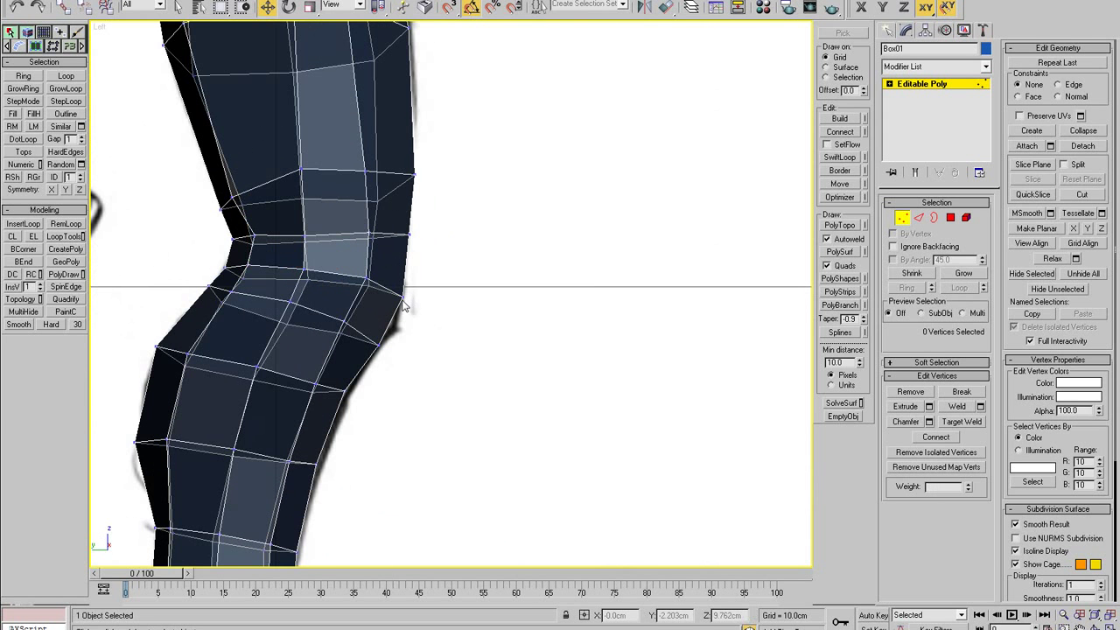
pyautogui.moveTo(403, 299); pyautogui.dragTo(407, 299)
# - Turn off the see-through display and shift the outer thigh vertices from above the knee to the hip backward
pyautogui.scroll(-4, 383, 292)
pyautogui.click(343, 232)
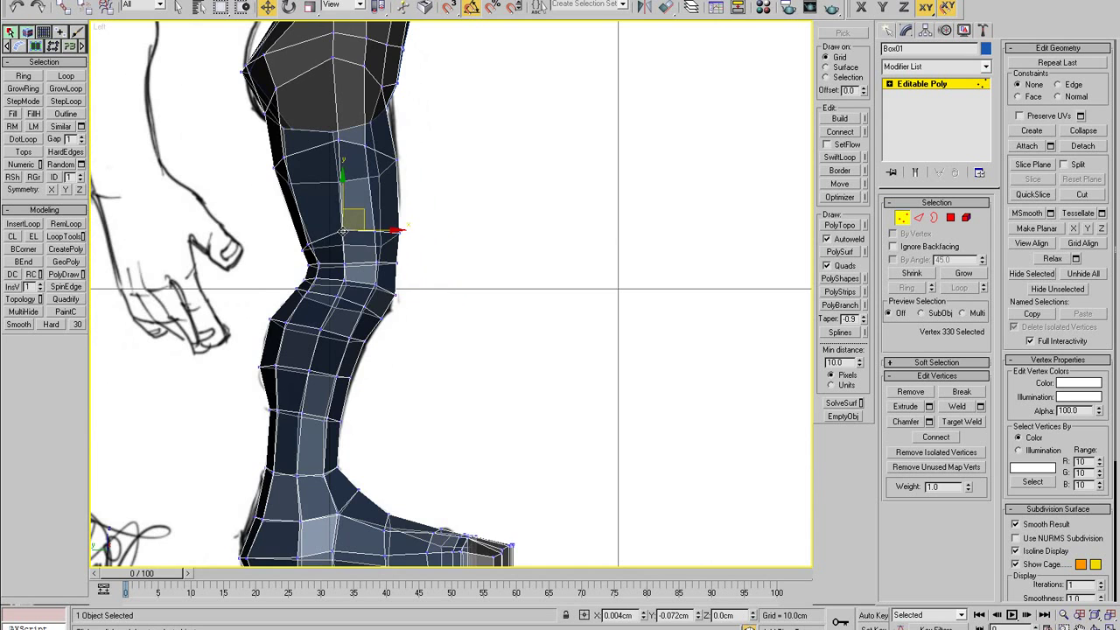
pyautogui.scroll(3, 362, 218)
pyautogui.moveTo(357, 274); pyautogui.dragTo(338, 290)
pyautogui.hotkey('alt', 'x')
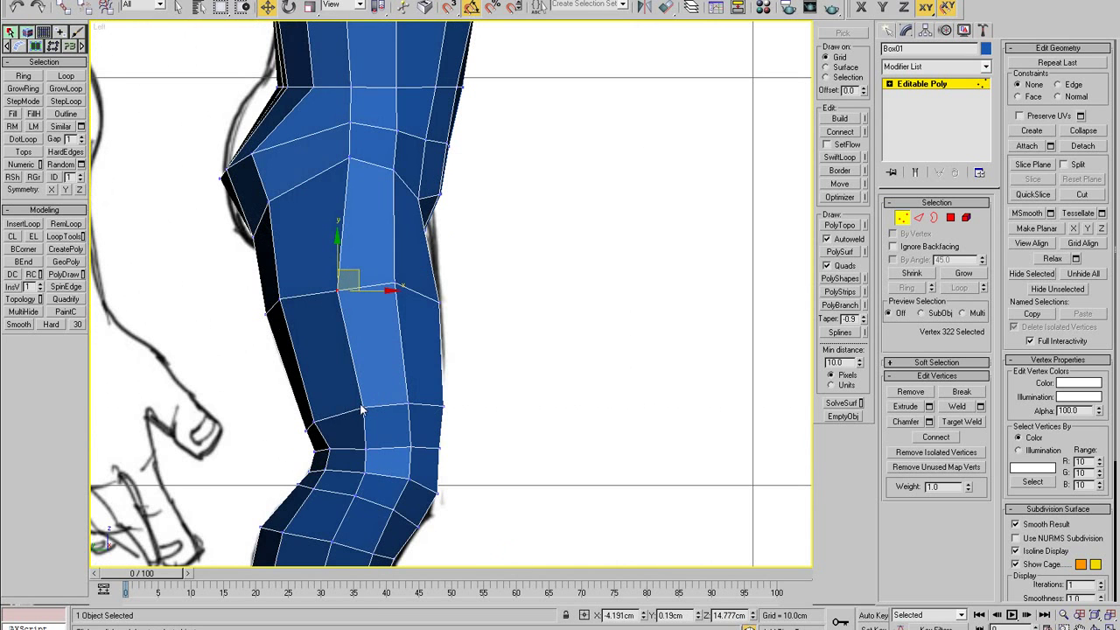
pyautogui.click(361, 406)
pyautogui.moveTo(350, 160); pyautogui.dragTo(317, 180)
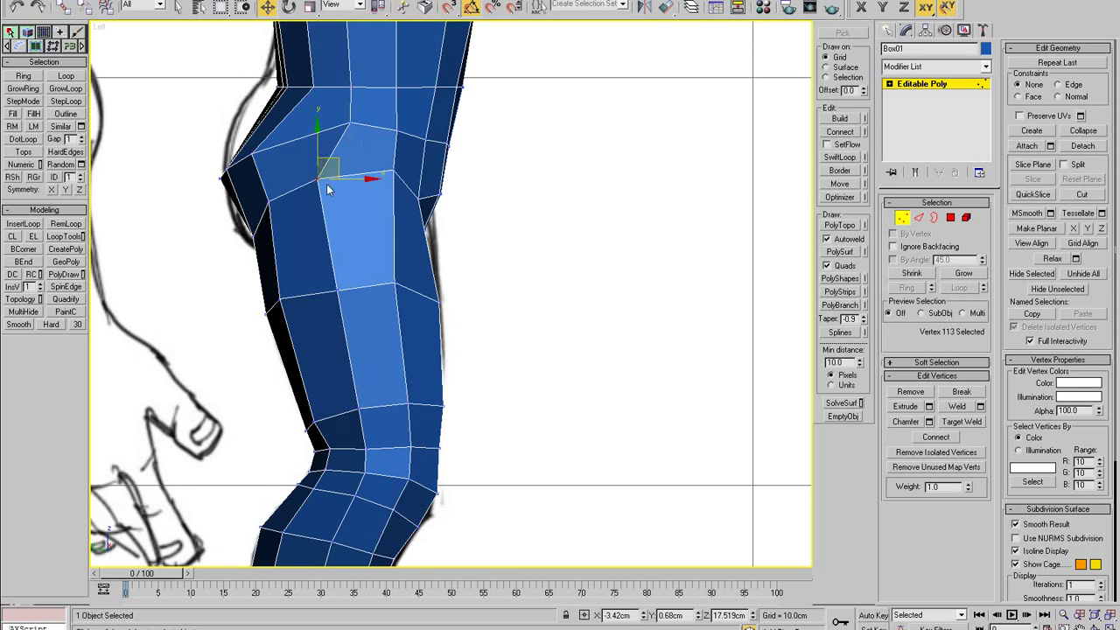
pyautogui.moveTo(342, 143); pyautogui.dragTo(391, 311, button='middle')
pyautogui.moveTo(397, 289); pyautogui.dragTo(371, 304)
pyautogui.moveTo(324, 246); pyautogui.dragTo(329, 318, button='middle')
# - With see-through display back on, reposition the side waist vertex and raise the five front vertices of that row
pyautogui.hotkey('alt', 'x')
pyautogui.moveTo(377, 341); pyautogui.dragTo(378, 342)
pyautogui.moveTo(364, 317)
pyautogui.mouseDown()
pyautogui.moveTo(357, 293)
pyautogui.moveTo(358, 315)
pyautogui.mouseUp()
pyautogui.click(363, 311)
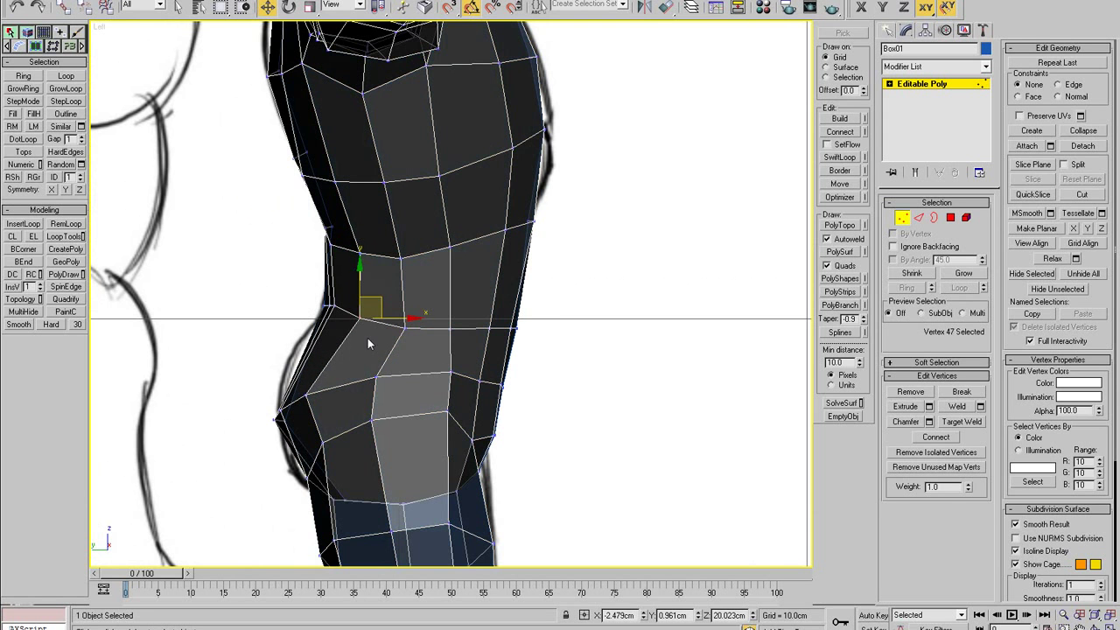
pyautogui.moveTo(540, 299); pyautogui.dragTo(489, 289)
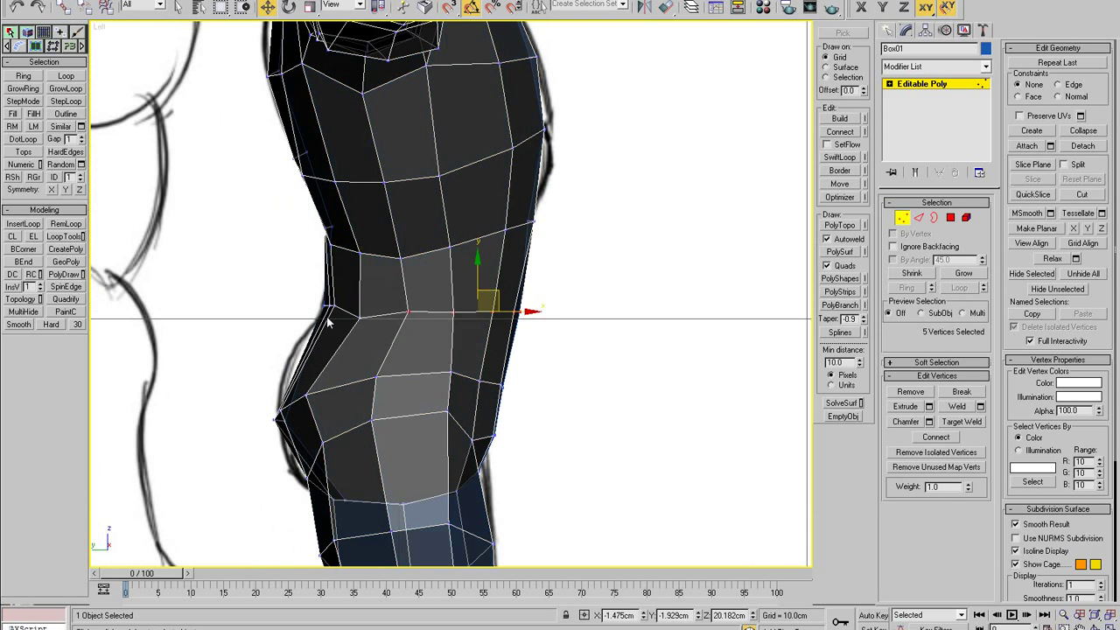
# - Move the rear vertices of the waist row above the buttock to level it with the front portion
pyautogui.scroll(5, 330, 311)
pyautogui.moveTo(333, 309); pyautogui.dragTo(324, 272, button='middle')
pyautogui.click(296, 261)
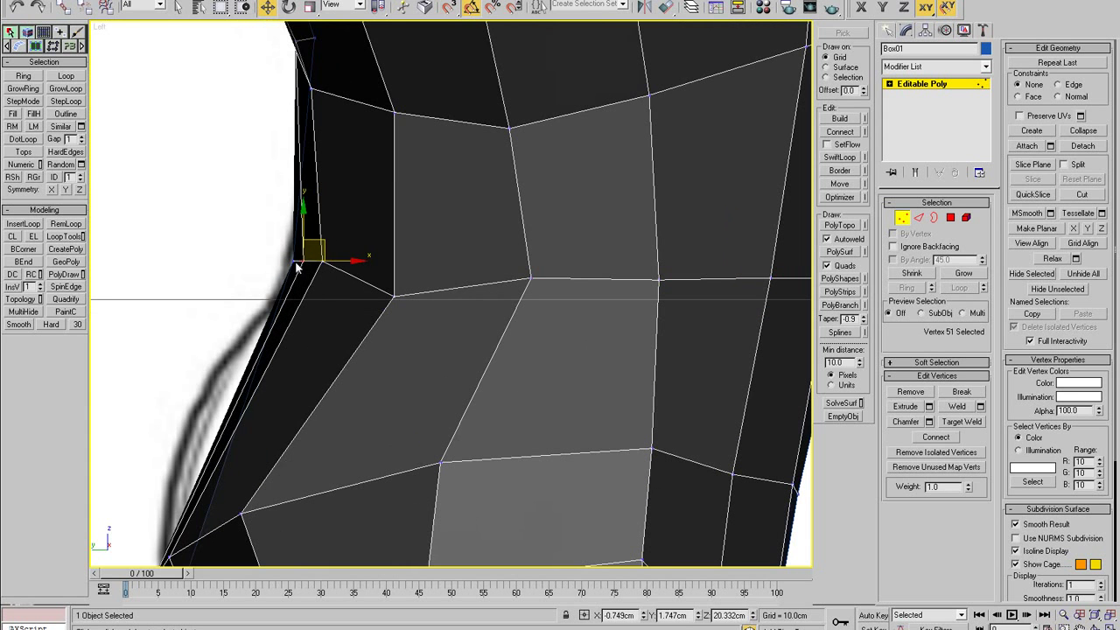
pyautogui.moveTo(296, 261); pyautogui.dragTo(319, 264)
pyautogui.click(310, 265)
pyautogui.click(397, 299)
pyautogui.click(394, 298)
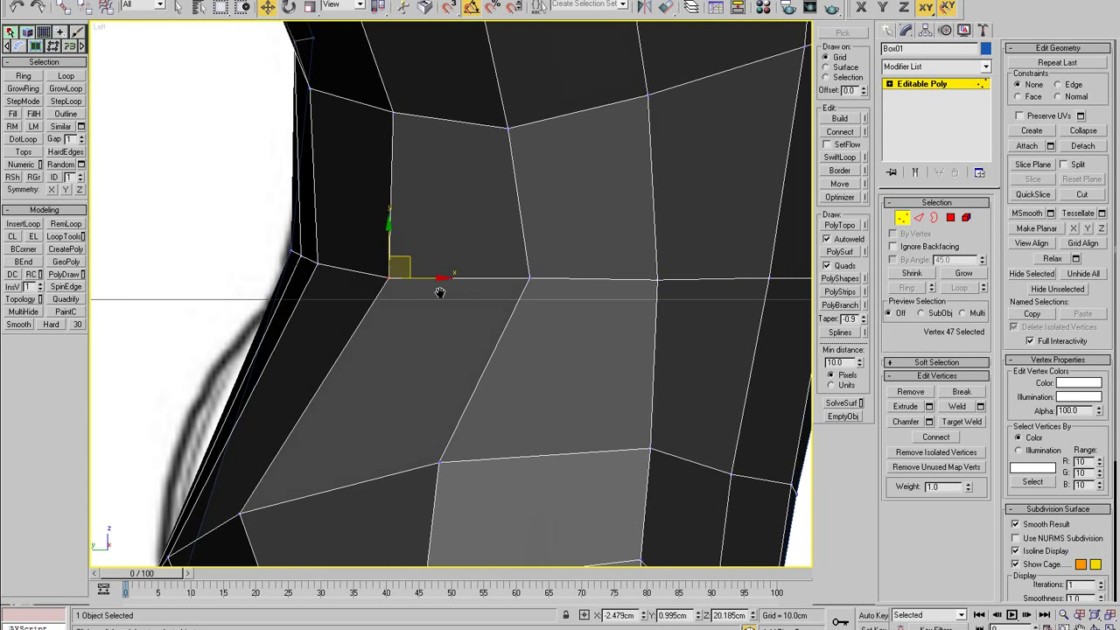
pyautogui.scroll(-5, 426, 289)
pyautogui.scroll(5, 476, 347)
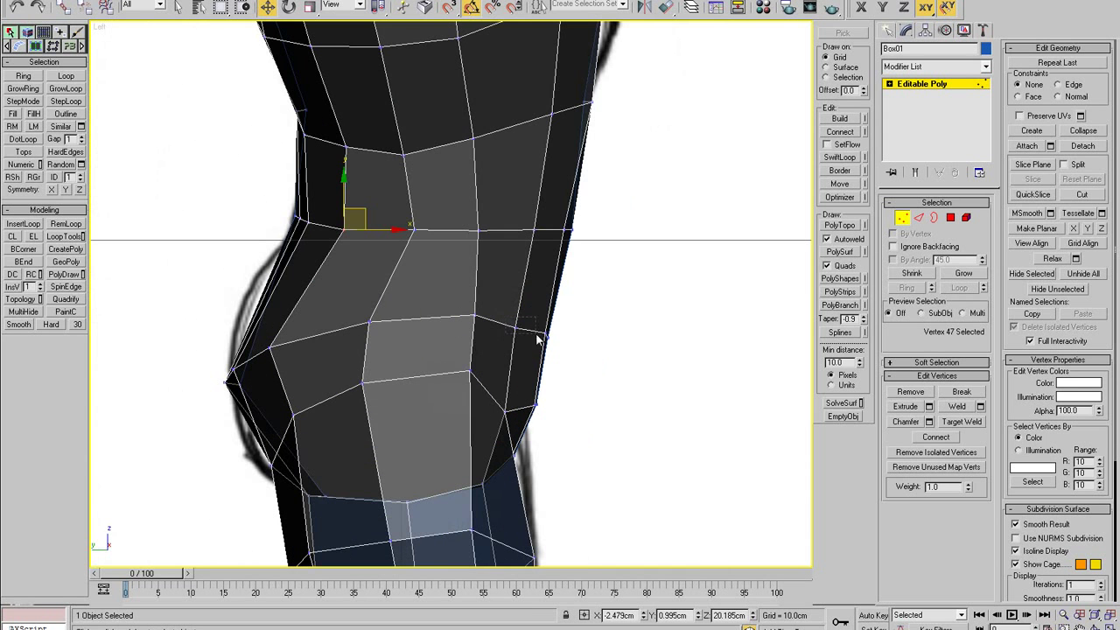
# - Reposition the pair of front vertices at the lower pelvis, above the top of the thigh
pyautogui.moveTo(536, 335)
pyautogui.mouseDown()
pyautogui.moveTo(604, 342)
pyautogui.moveTo(503, 310)
pyautogui.moveTo(547, 307)
pyautogui.mouseUp()
pyautogui.hotkey('alt', 'x')
pyautogui.hotkey('alt', 'x')
pyautogui.scroll(5, 547, 383)
pyautogui.moveTo(544, 396); pyautogui.dragTo(486, 445)
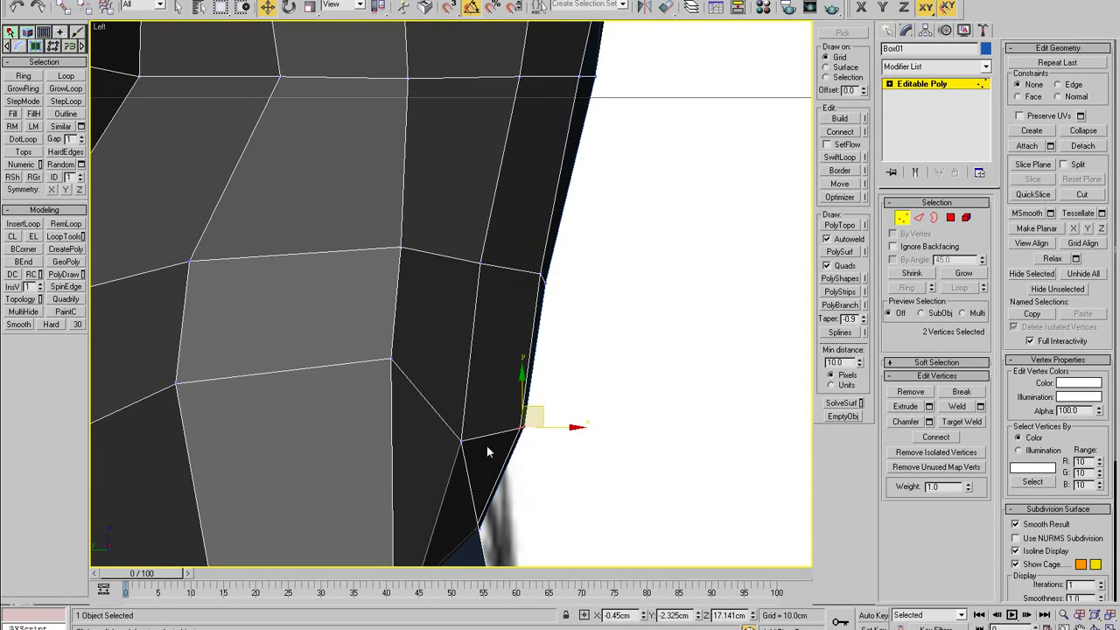
pyautogui.moveTo(555, 431); pyautogui.dragTo(546, 430)
# - Move the three front pelvis vertices forward along X, then fine-tune the one nearest the hip
pyautogui.moveTo(473, 244); pyautogui.dragTo(570, 319)
pyautogui.moveTo(559, 278); pyautogui.dragTo(579, 281)
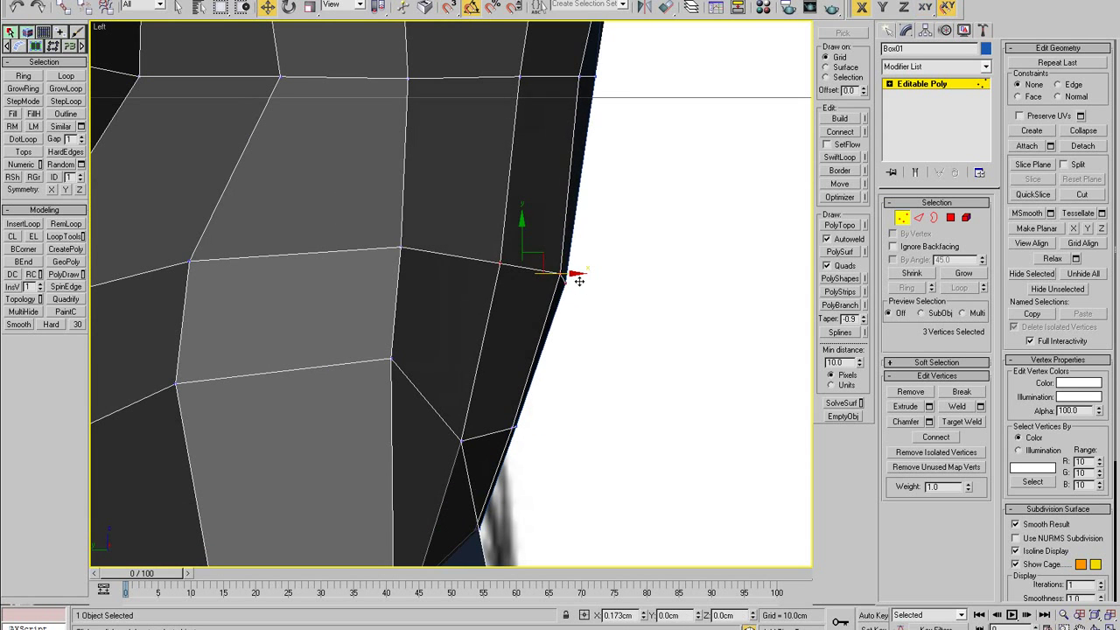
pyautogui.click(501, 264)
pyautogui.moveTo(525, 247); pyautogui.dragTo(531, 248)
# - Shift the three front vertices of the waist row forward along X to round out the lower belly
pyautogui.scroll(-5, 542, 214)
pyautogui.moveTo(535, 188); pyautogui.dragTo(532, 345, button='middle')
pyautogui.moveTo(518, 278); pyautogui.dragTo(579, 310)
pyautogui.moveTo(589, 293); pyautogui.dragTo(595, 293)
pyautogui.scroll(-4, 570, 277)
pyautogui.moveTo(570, 260); pyautogui.dragTo(540, 399, button='middle')
pyautogui.scroll(4, 585, 288)
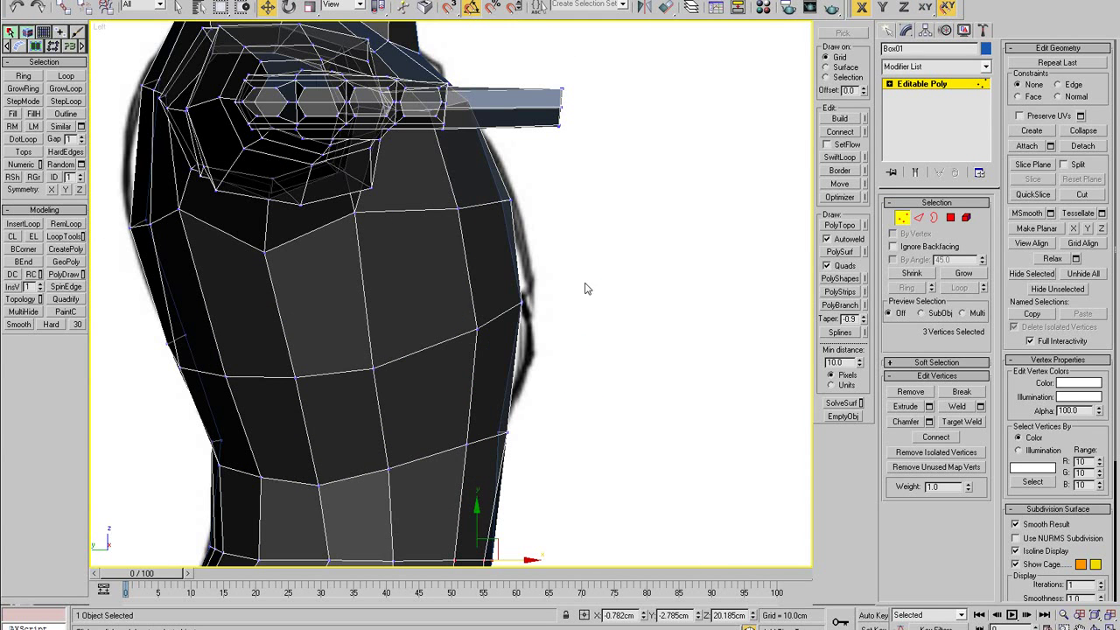
# - Shift the front vertices of the lower chest row, the row below it and the upper chest row forward along X
pyautogui.moveTo(448, 358); pyautogui.dragTo(447, 359)
pyautogui.moveTo(542, 315); pyautogui.dragTo(565, 315)
pyautogui.moveTo(565, 355); pyautogui.dragTo(448, 449)
pyautogui.moveTo(524, 436); pyautogui.dragTo(531, 436)
pyautogui.moveTo(549, 187); pyautogui.dragTo(546, 300, button='middle')
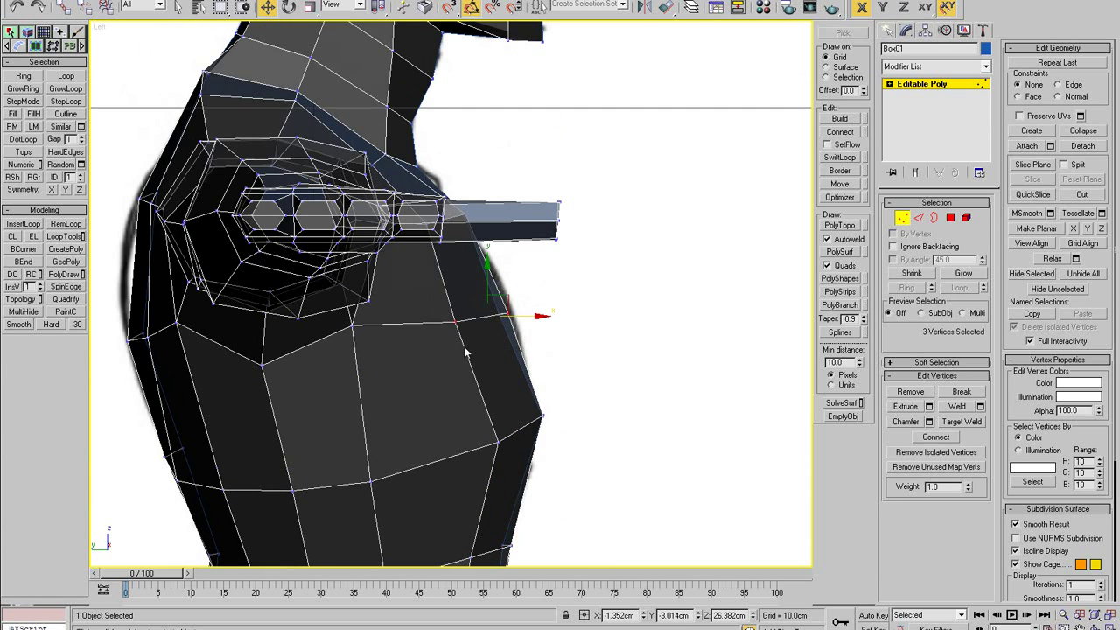
pyautogui.moveTo(520, 318); pyautogui.dragTo(533, 317)
# - Select both halves of the body and make them see-through over the side reference drawing
pyautogui.scroll(-4, 534, 316)
pyautogui.moveTo(521, 391); pyautogui.dragTo(504, 234, button='middle')
pyautogui.scroll(3, 504, 234)
pyautogui.hotkey('alt', 'x')
pyautogui.click(901, 218)
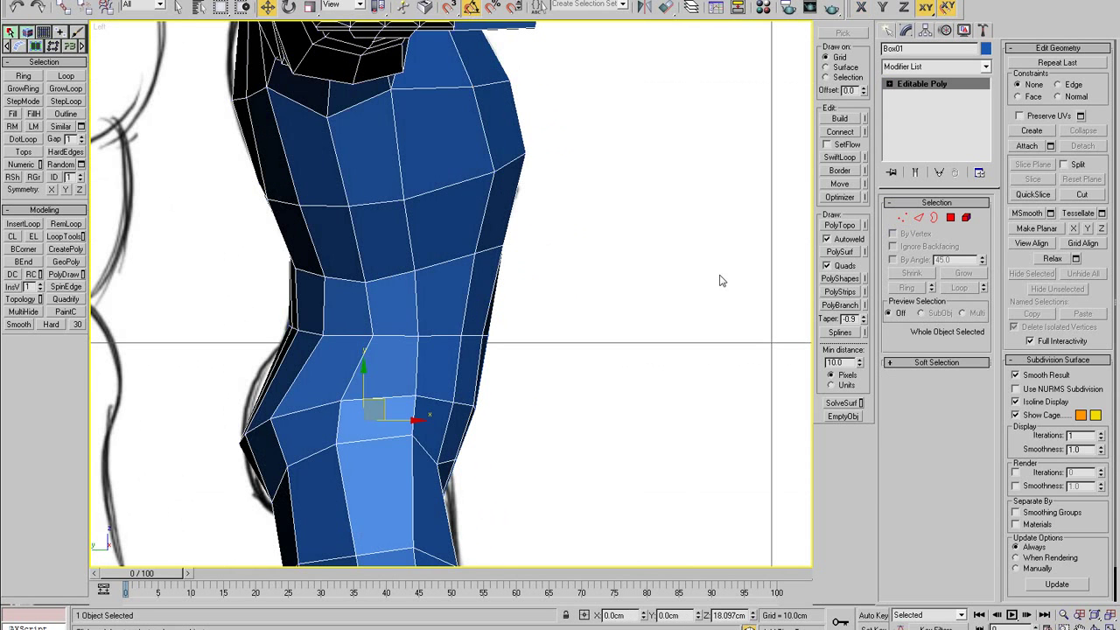
pyautogui.moveTo(572, 265); pyautogui.dragTo(128, 329)
pyautogui.hotkey('alt', 'x')
pyautogui.click(399, 332)
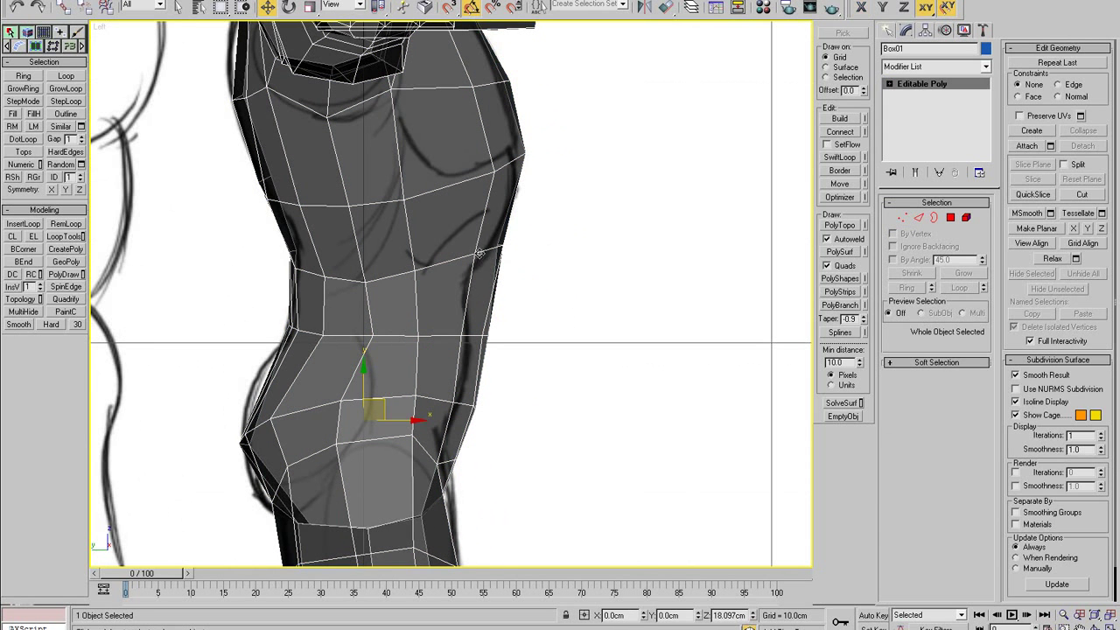
# - Move the front vertices of the waist row and of the row above it back along X to the drawn belly line
pyautogui.press('2')
pyautogui.scroll(2, 485, 263)
pyautogui.press('1')
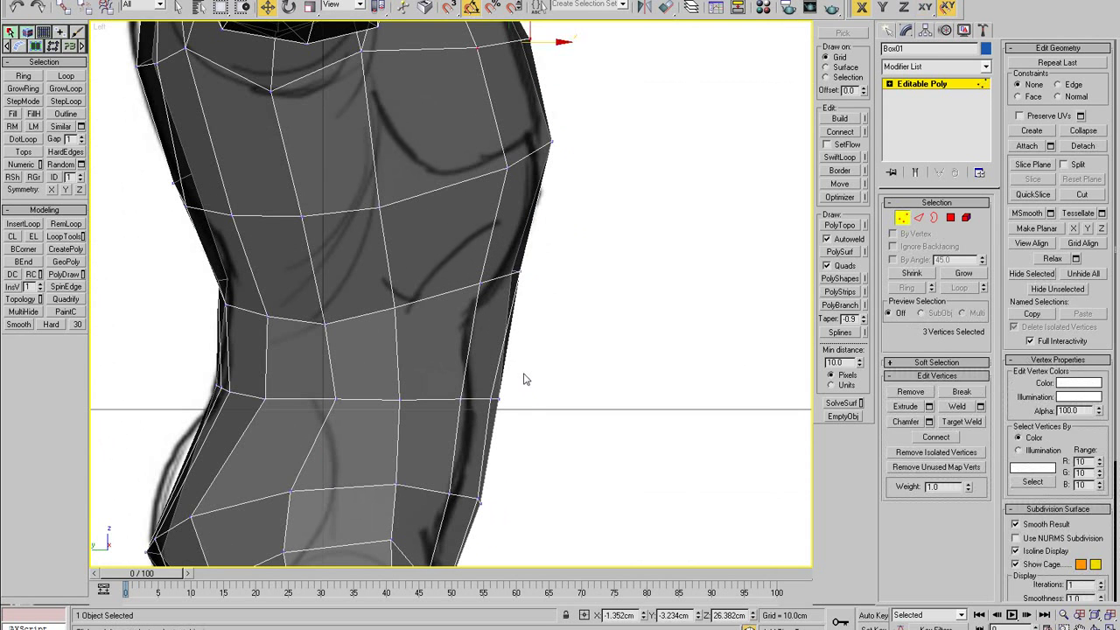
pyautogui.press('1')
pyautogui.moveTo(530, 376); pyautogui.dragTo(515, 399)
pyautogui.press('1')
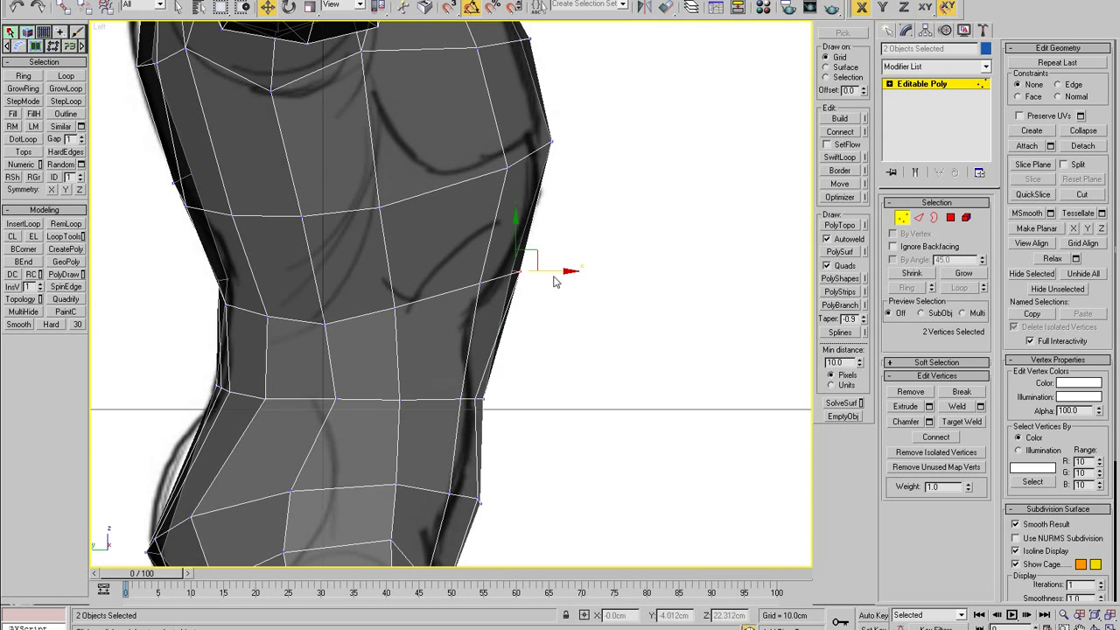
pyautogui.moveTo(553, 281); pyautogui.dragTo(545, 281)
pyautogui.moveTo(466, 403); pyautogui.dragTo(453, 400)
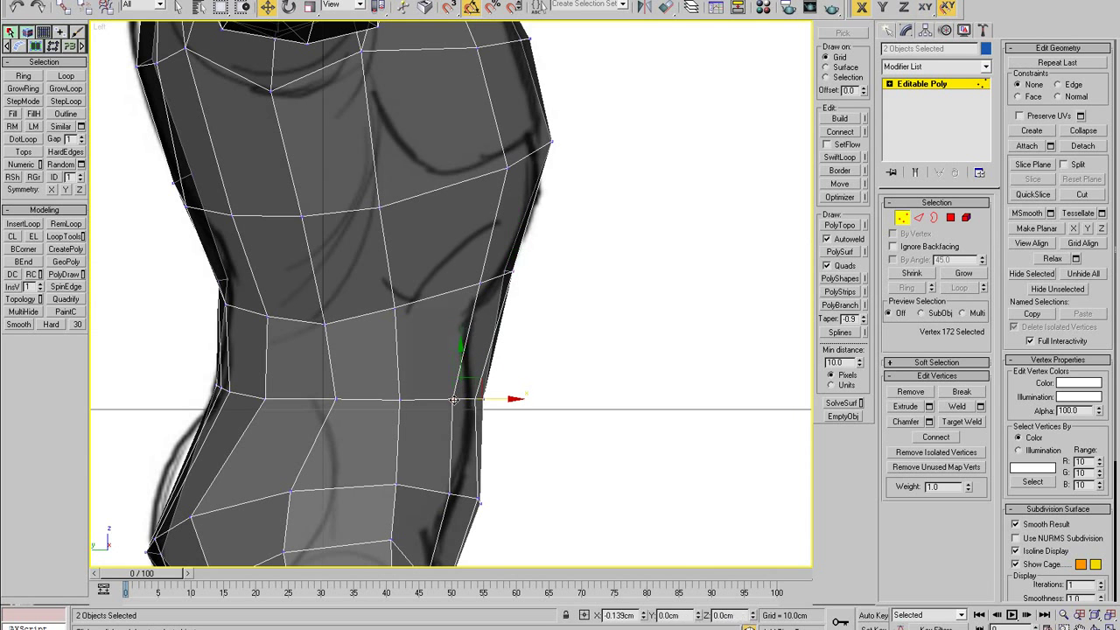
# - Nudge the side vertices of the row above the waist and reposition the hip vertex below the waist
pyautogui.click(476, 284)
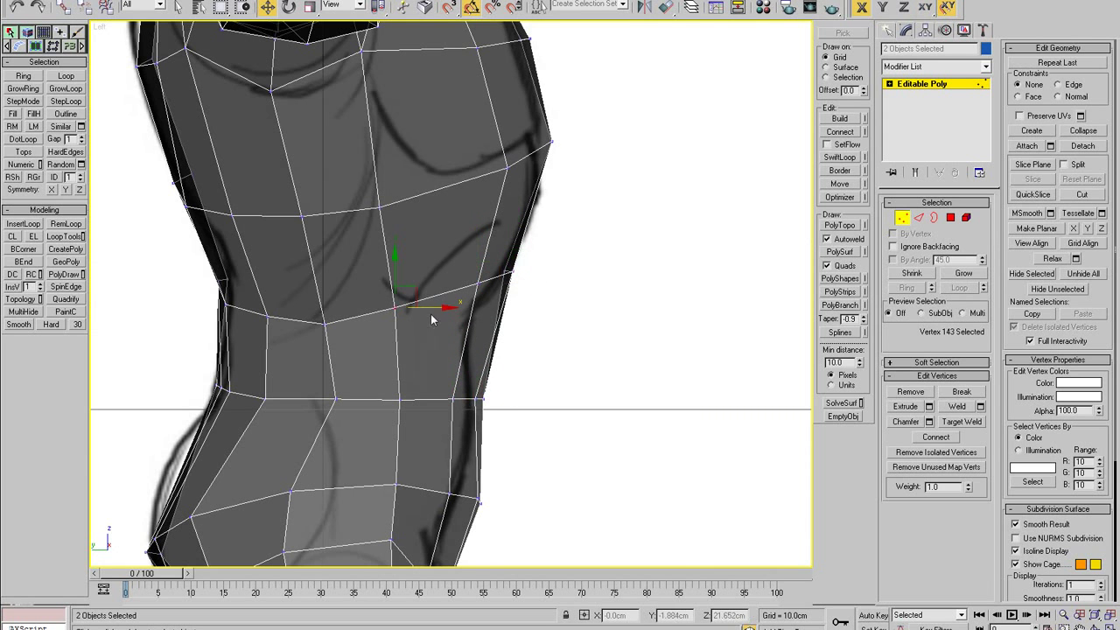
pyautogui.moveTo(406, 297); pyautogui.dragTo(418, 304)
pyautogui.moveTo(453, 359); pyautogui.dragTo(455, 303, button='middle')
pyautogui.scroll(-2, 455, 302)
pyautogui.moveTo(364, 330); pyautogui.dragTo(440, 255, button='middle')
pyautogui.moveTo(505, 306); pyautogui.dragTo(536, 302)
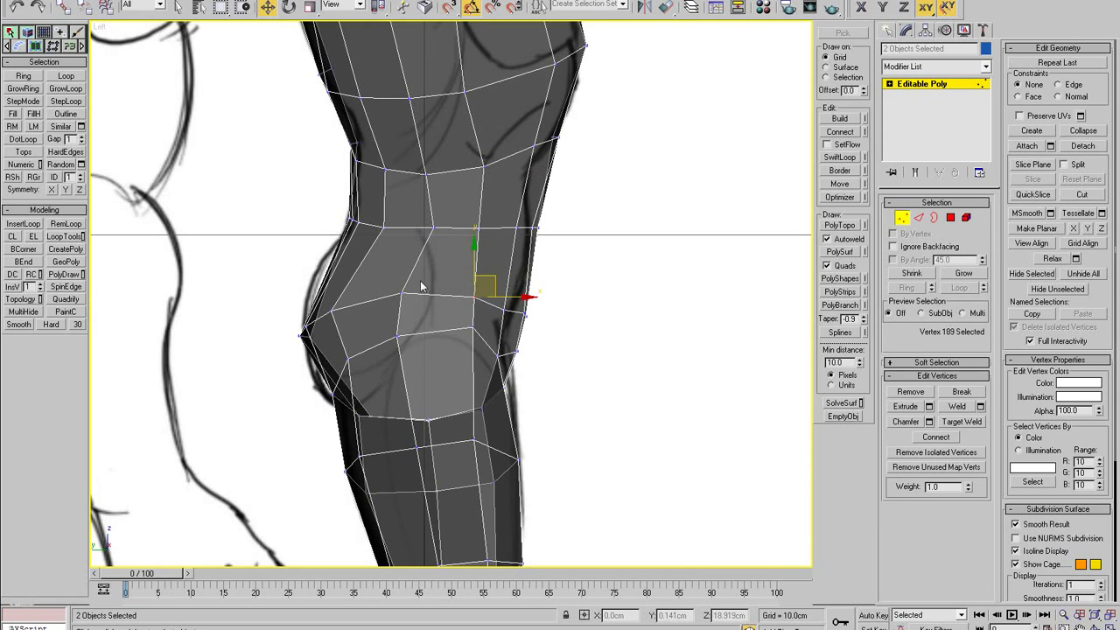
# - Select only the Box01 half of the body and insert an edge loop around the hips, between the waist and the buttock
pyautogui.press('2')
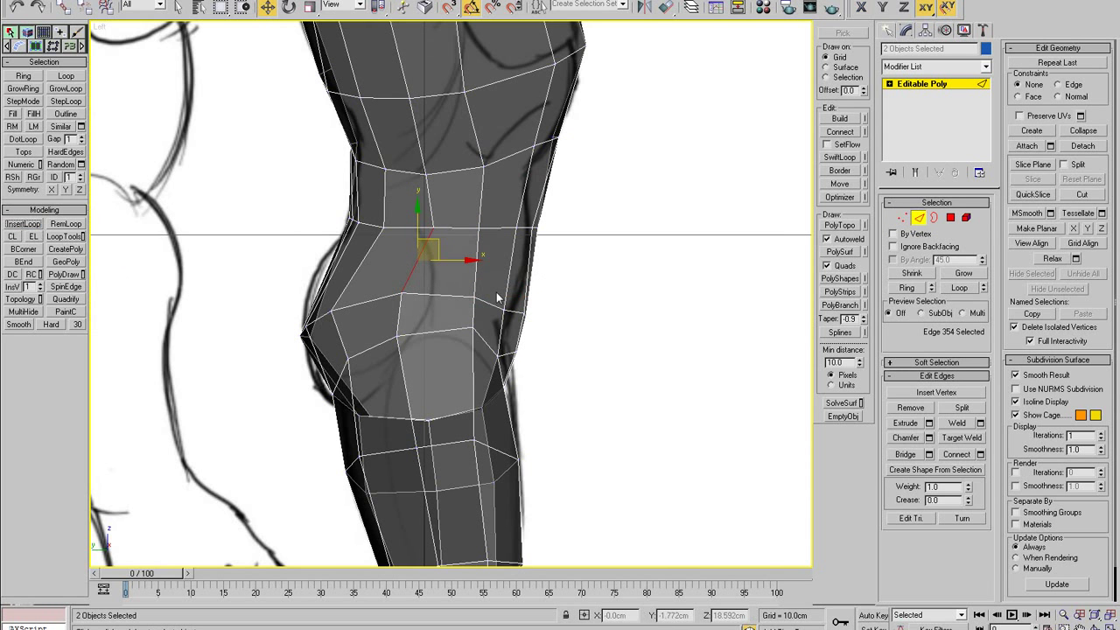
pyautogui.press('p')
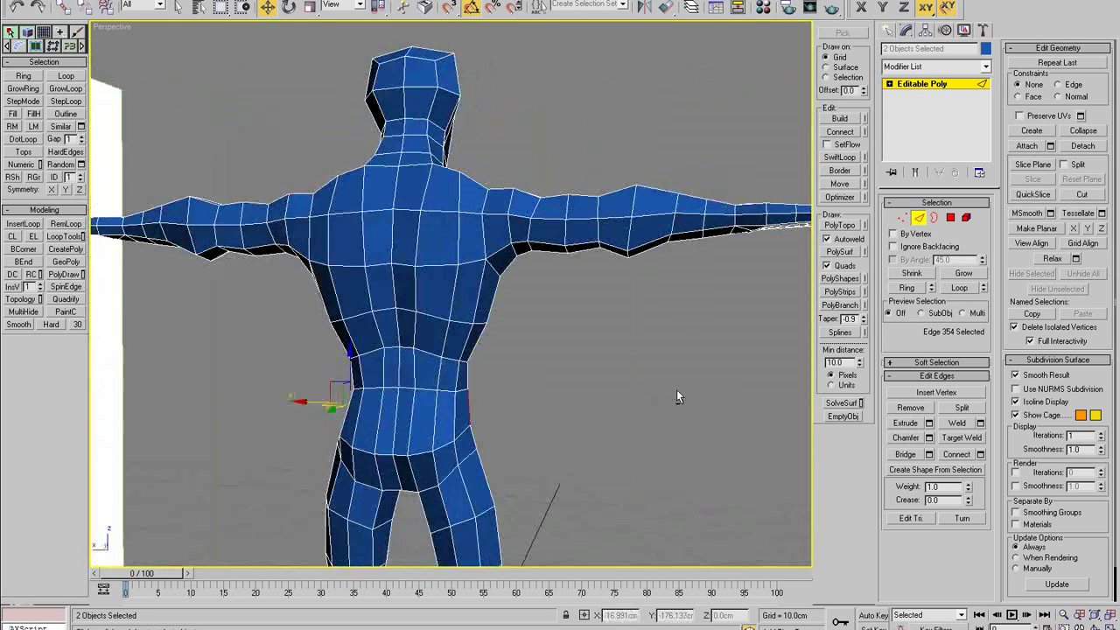
pyautogui.click(599, 422)
pyautogui.click(447, 368)
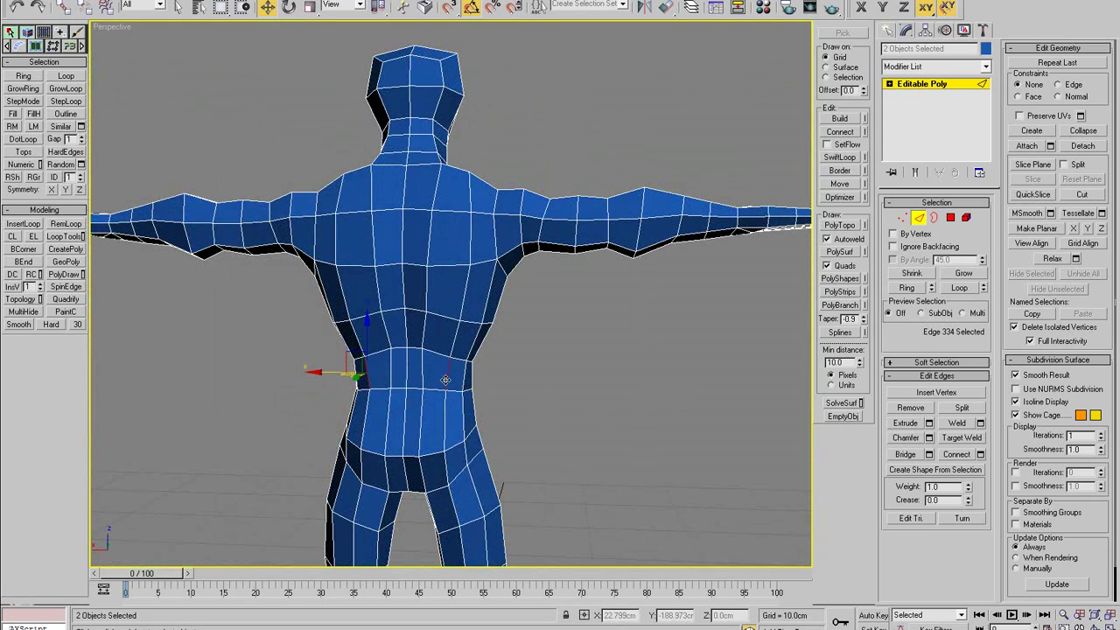
pyautogui.press('1')
pyautogui.press('1')
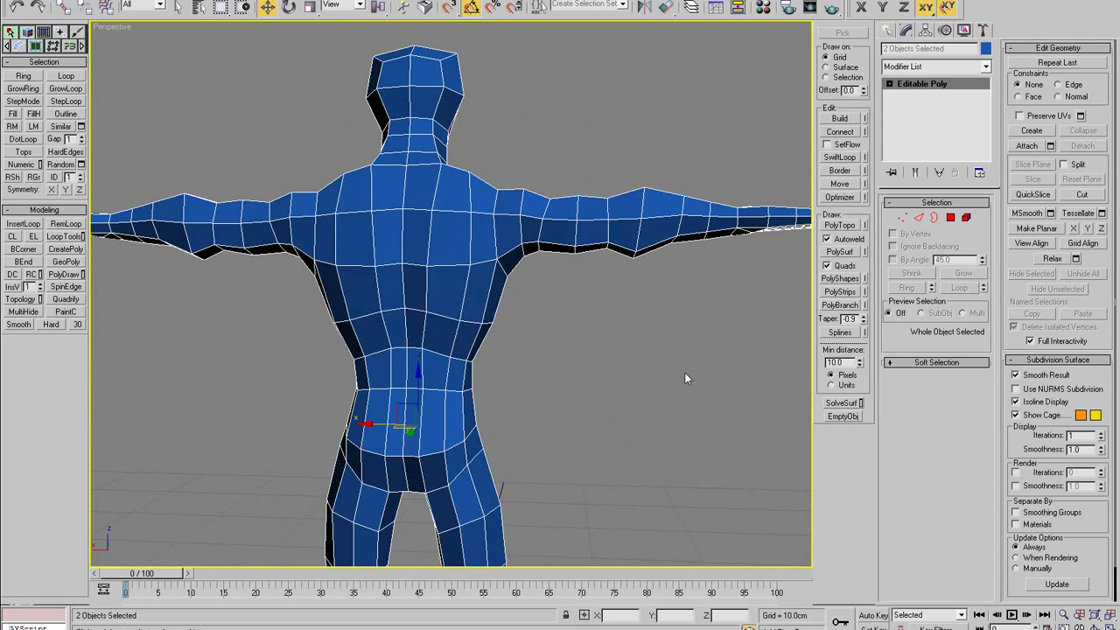
pyautogui.click(686, 377)
pyautogui.click(490, 298)
pyautogui.press('2')
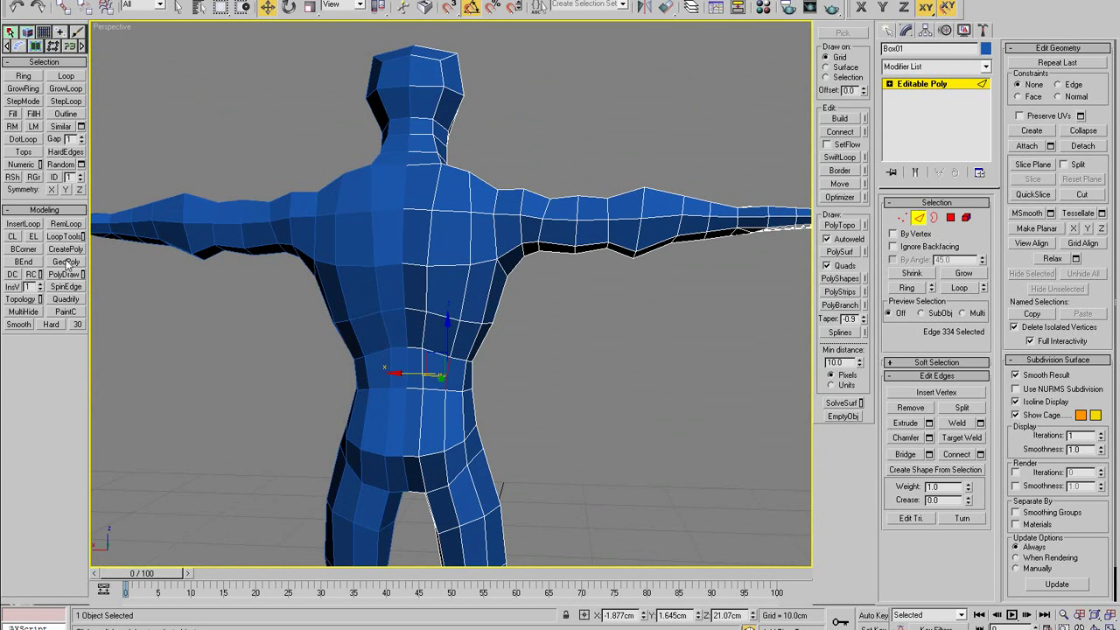
pyautogui.click(444, 445)
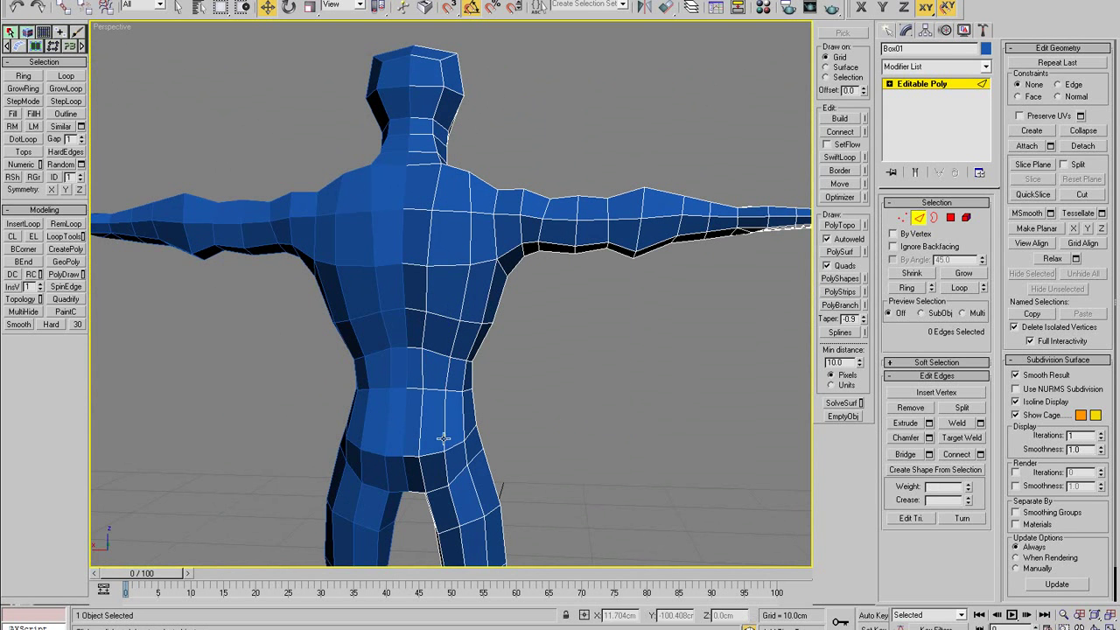
pyautogui.click(22, 228)
# - Return to the side view and make the Box01 half see-through, with the new hip loop's rear vertices selected
pyautogui.keyDown('alt'); pyautogui.moveTo(424, 387); pyautogui.dragTo(315, 411, button='middle'); pyautogui.keyUp('alt')
pyautogui.hotkey('alt', 'w')
pyautogui.rightClick(265, 462)
pyautogui.hotkey('alt', 'w')
pyautogui.scroll(2, 360, 368)
pyautogui.moveTo(360, 368); pyautogui.dragTo(384, 389, button='middle')
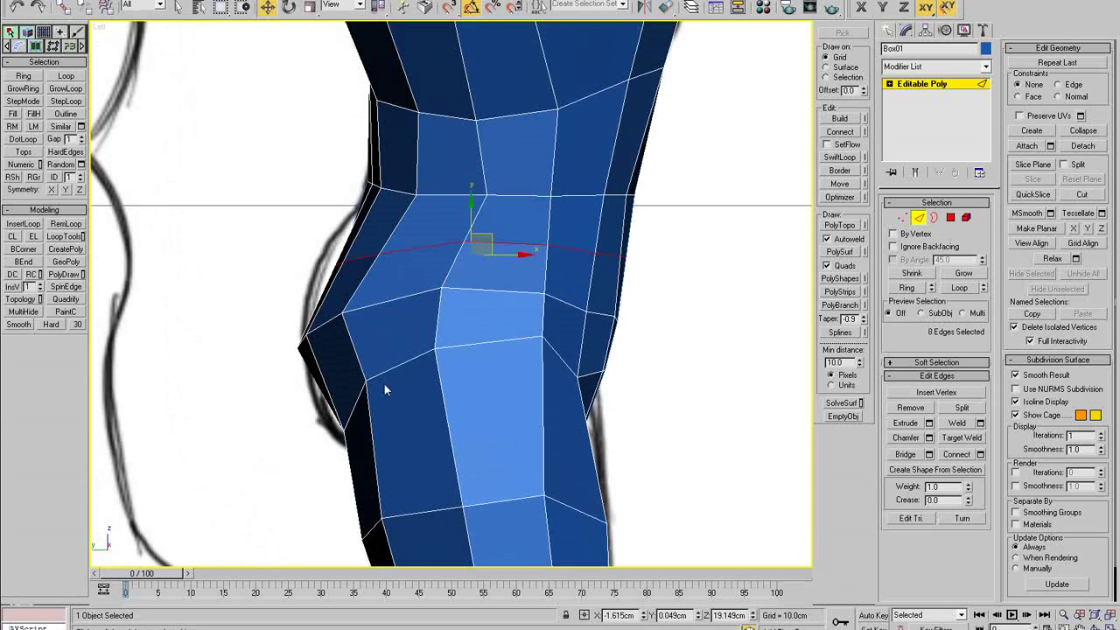
pyautogui.press('1')
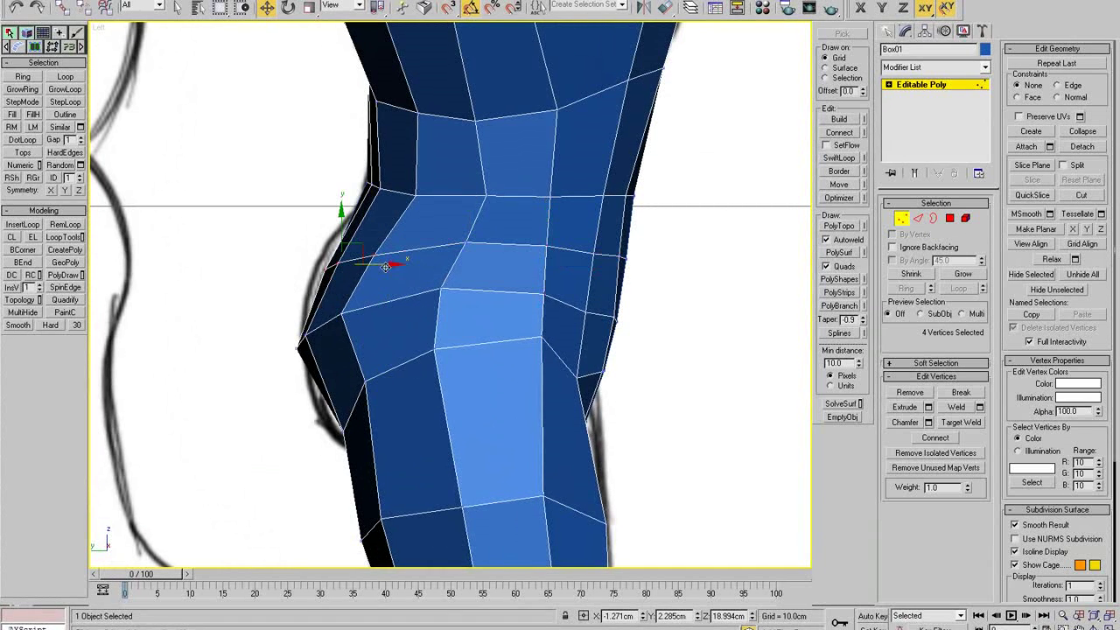
pyautogui.click(898, 221)
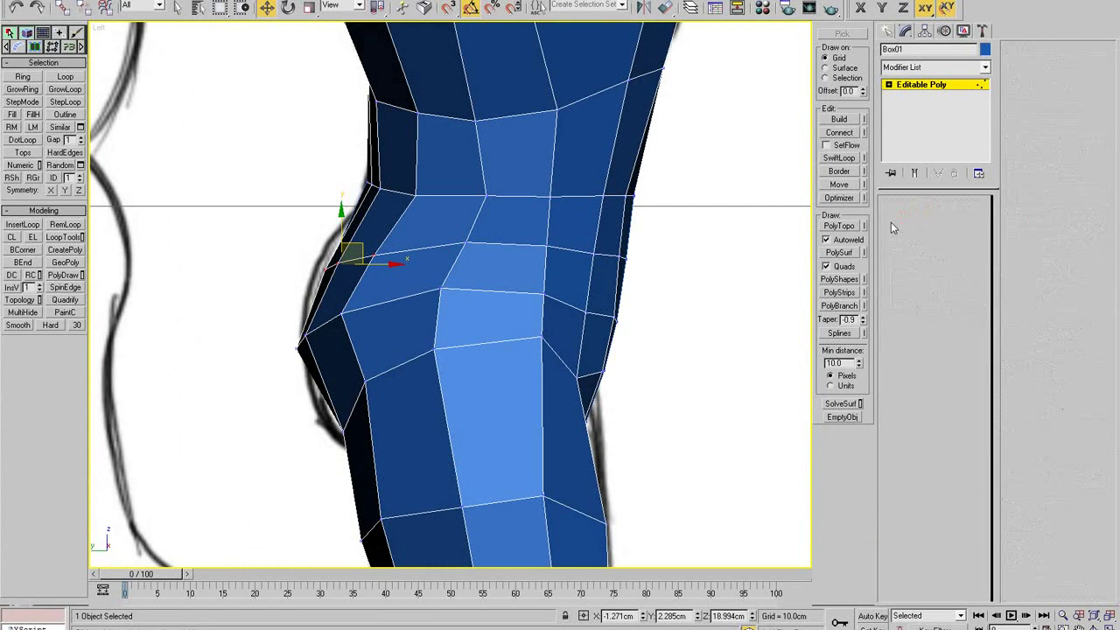
pyautogui.keyDown('ctrl'); pyautogui.click(346, 317); pyautogui.keyUp('ctrl')
pyautogui.hotkey('alt', 'x')
pyautogui.click(708, 302)
pyautogui.click(454, 280)
pyautogui.press('1')
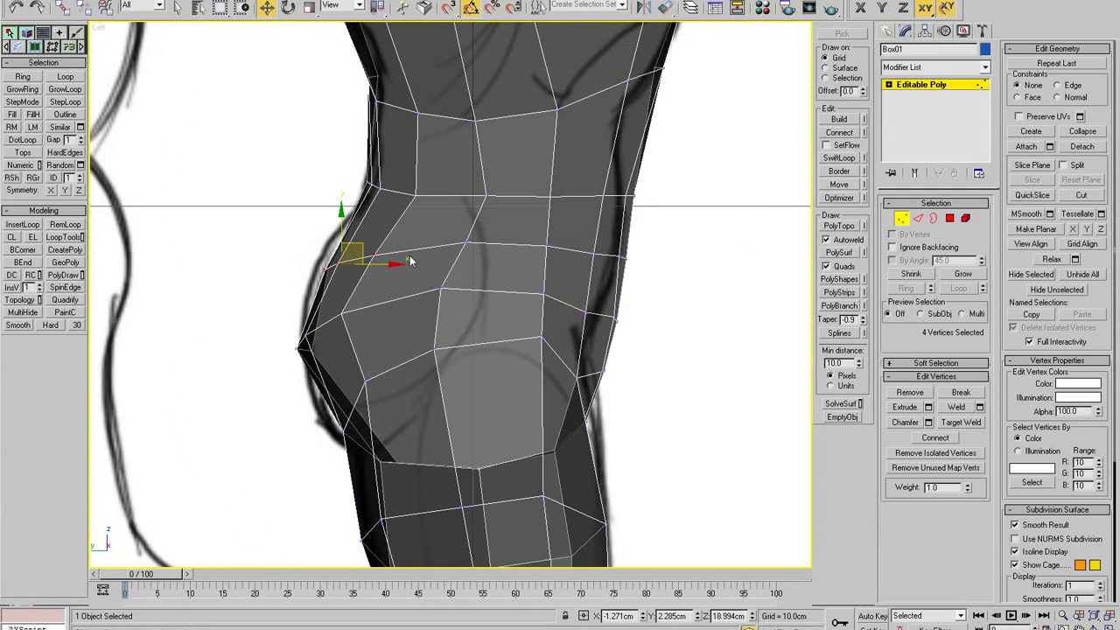
# - Move the hip loop's rear and side vertices out toward the buttock outline, and lower the rear vertices of the row beneath
pyautogui.moveTo(361, 247); pyautogui.dragTo(350, 236)
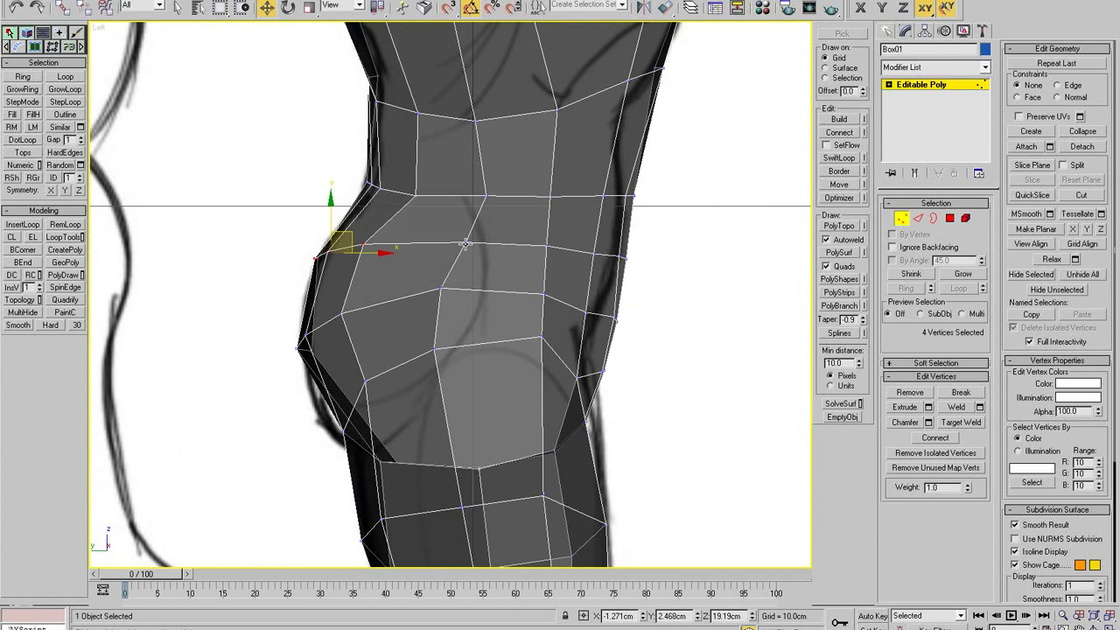
pyautogui.moveTo(466, 243); pyautogui.dragTo(444, 241)
pyautogui.moveTo(441, 289); pyautogui.dragTo(436, 303)
pyautogui.moveTo(348, 309); pyautogui.dragTo(337, 338)
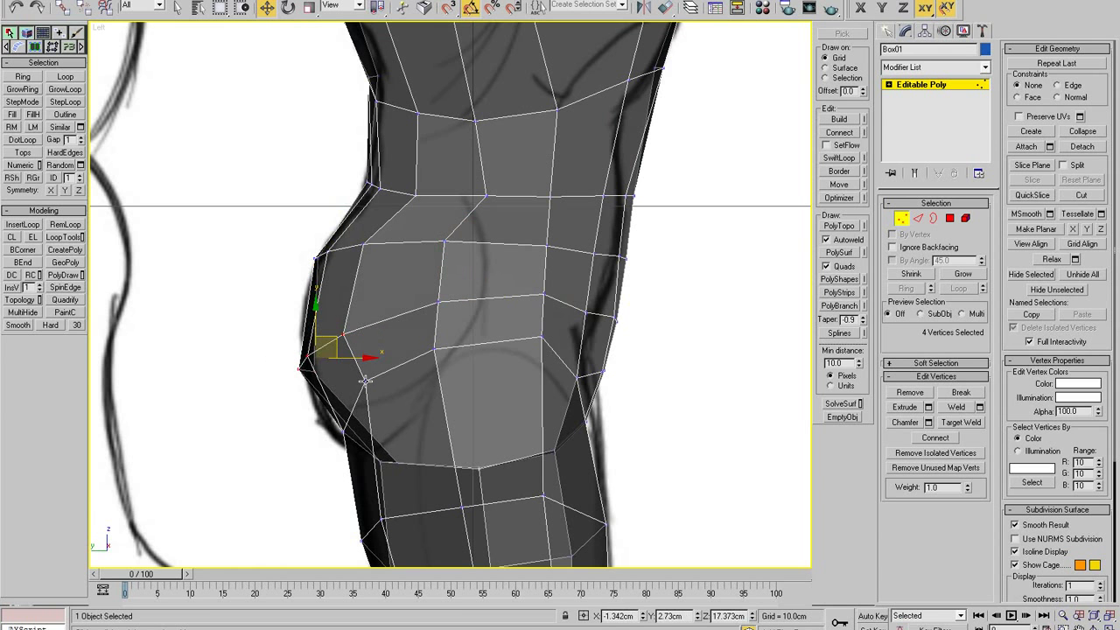
# - Lower the rear and side vertices of the lowest pelvis row to even out its spacing above the thigh
pyautogui.moveTo(366, 380); pyautogui.dragTo(380, 399)
pyautogui.click(435, 348)
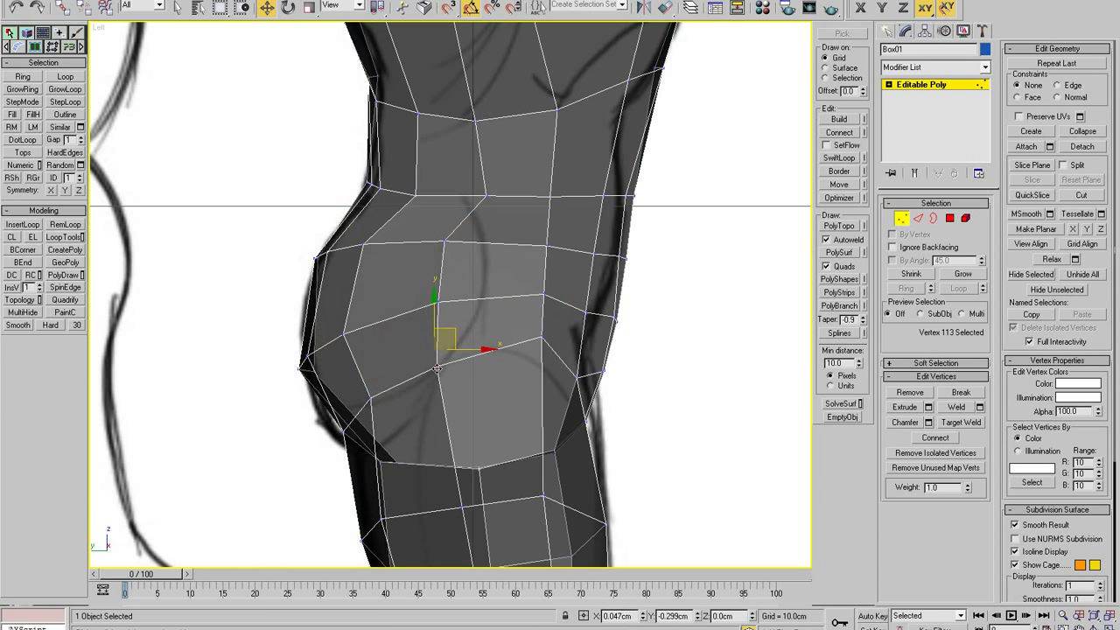
pyautogui.moveTo(434, 348); pyautogui.dragTo(437, 367)
pyautogui.click(540, 338)
pyautogui.moveTo(541, 338); pyautogui.dragTo(542, 367)
# - Raise the front pelvis vertex slightly and move the front vertices at the top of the thigh forward along X
pyautogui.click(623, 315)
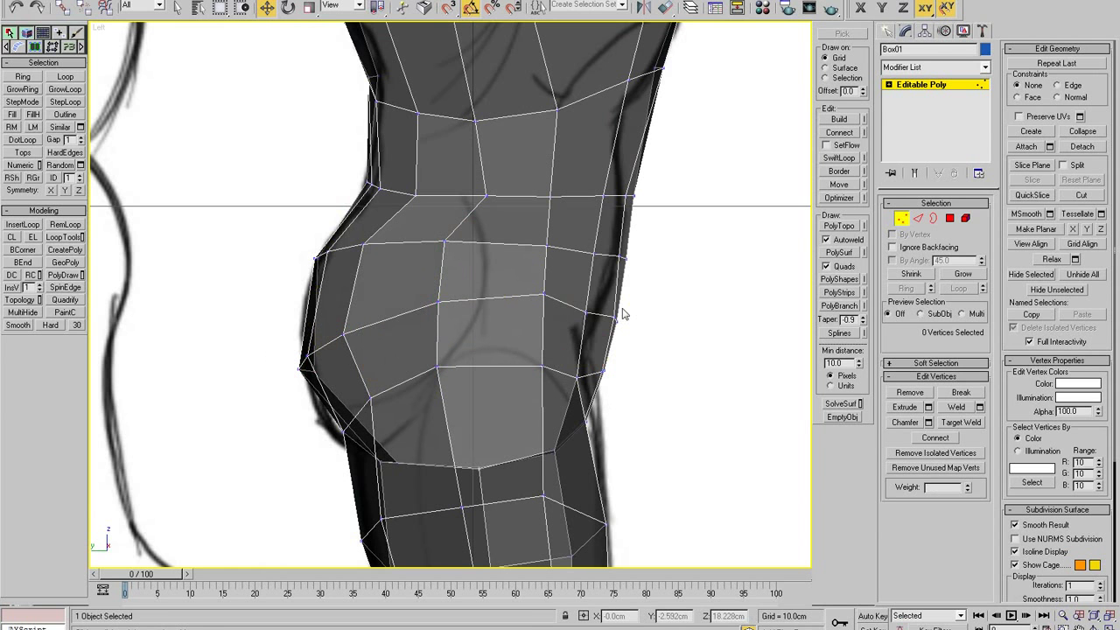
pyautogui.click(588, 313)
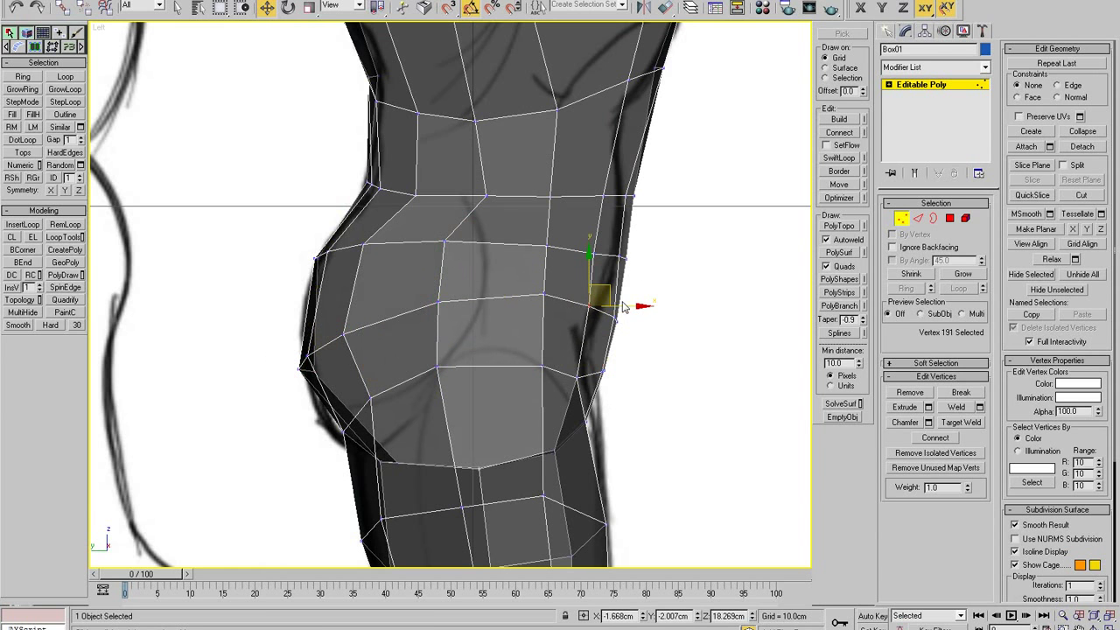
pyautogui.moveTo(582, 388); pyautogui.dragTo(623, 371)
pyautogui.moveTo(617, 409); pyautogui.dragTo(604, 339, button='middle')
pyautogui.moveTo(531, 391); pyautogui.dragTo(529, 393)
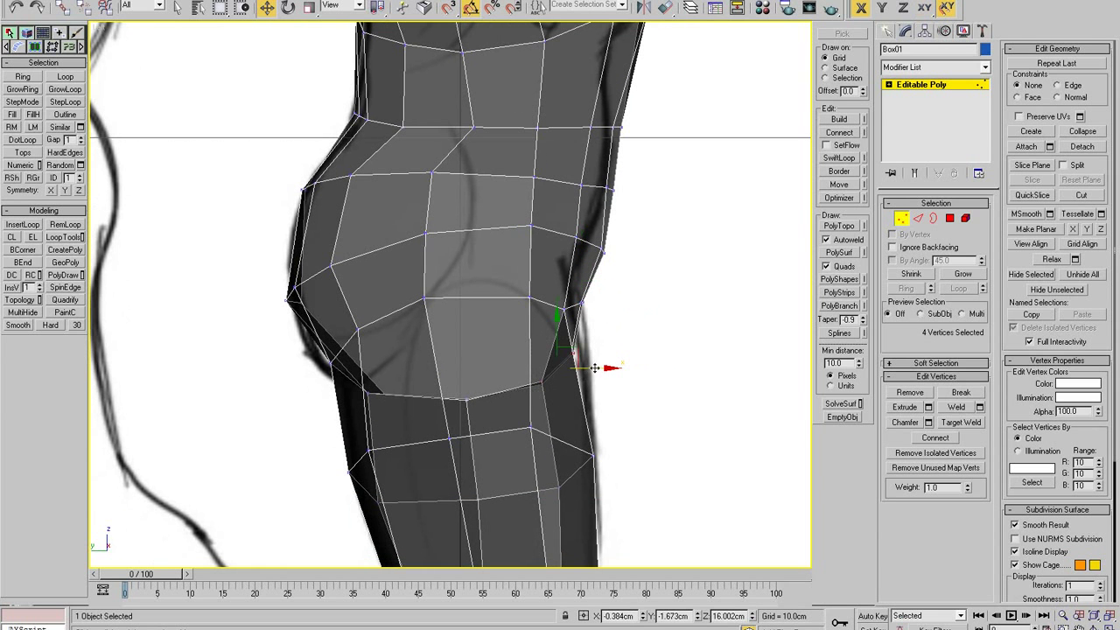
pyautogui.moveTo(585, 369); pyautogui.dragTo(594, 369)
pyautogui.click(618, 358)
pyautogui.click(565, 307)
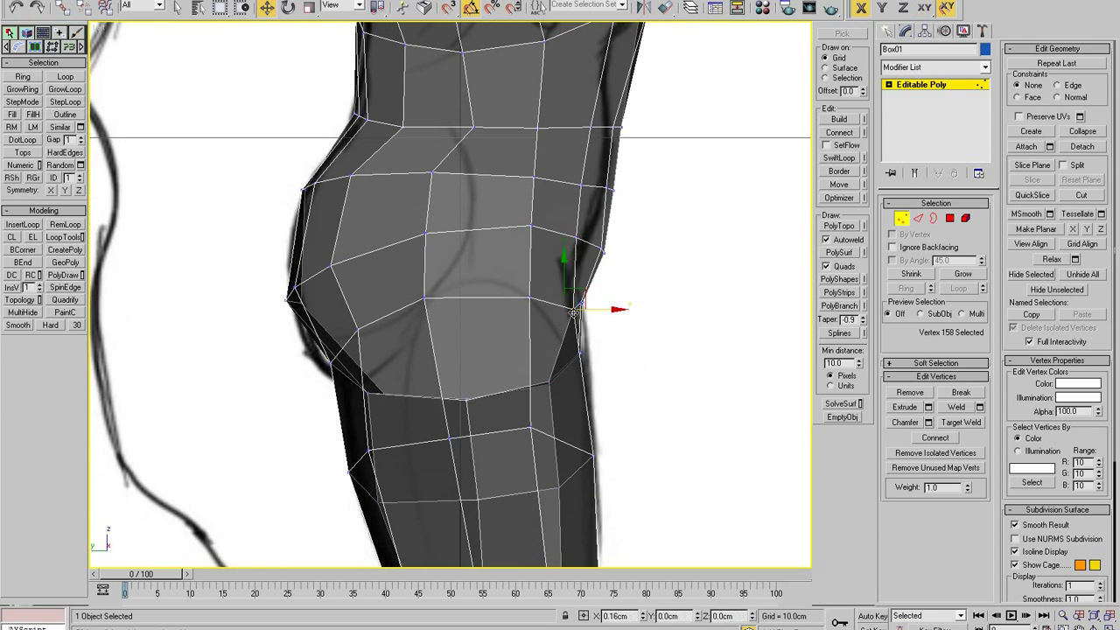
pyautogui.click(592, 454)
# - Pull the front vertices of the lower pelvis row and the hip loop back along X to the drawn belly line
pyautogui.moveTo(585, 242); pyautogui.dragTo(593, 339, button='middle')
pyautogui.scroll(2, 593, 340)
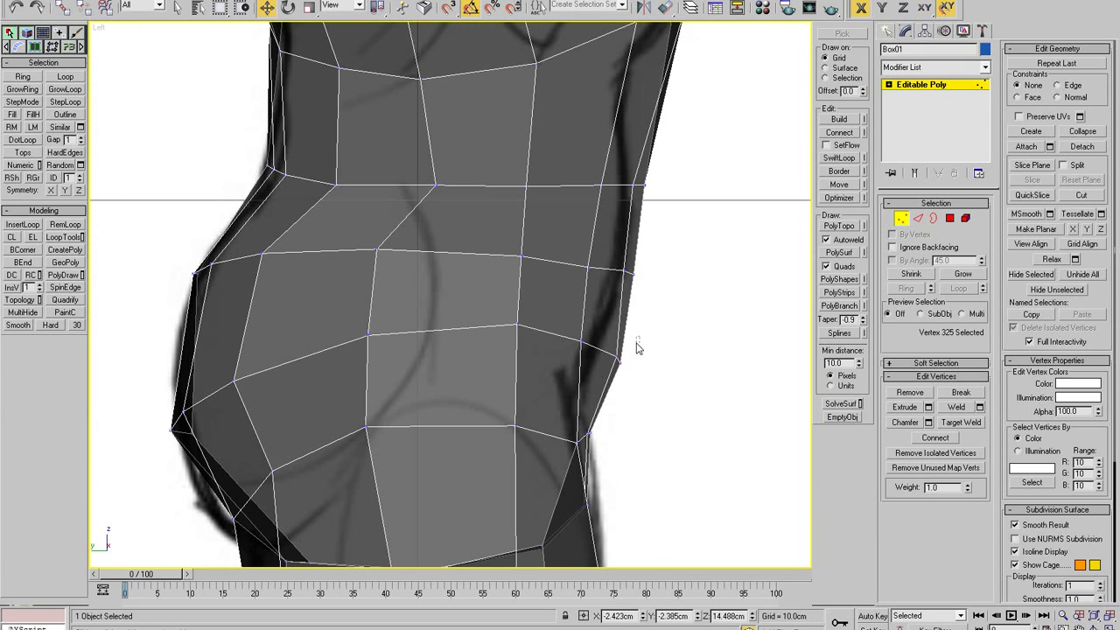
pyautogui.moveTo(649, 356); pyautogui.dragTo(604, 352)
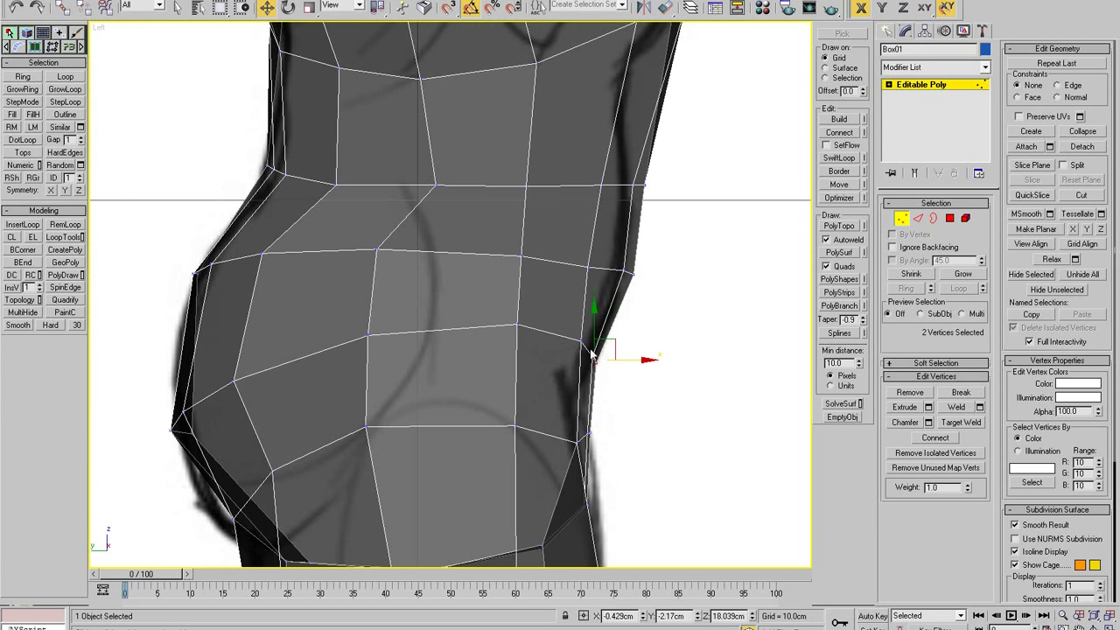
pyautogui.click(585, 343)
pyautogui.moveTo(609, 289); pyautogui.dragTo(584, 374, button='middle')
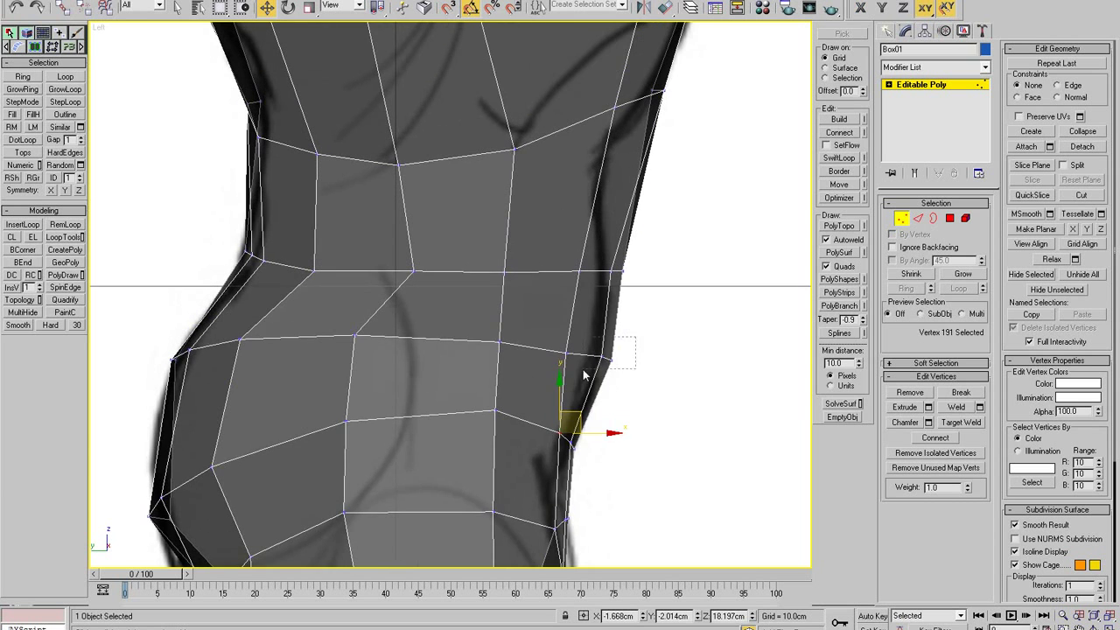
pyautogui.moveTo(583, 374); pyautogui.dragTo(583, 376)
pyautogui.moveTo(638, 357); pyautogui.dragTo(629, 358)
# - Raise the front vertices of the waist row and shift its side vertices up and back
pyautogui.moveTo(635, 332); pyautogui.dragTo(627, 418, button='middle')
pyautogui.moveTo(639, 335); pyautogui.dragTo(616, 302)
pyautogui.moveTo(571, 356); pyautogui.dragTo(567, 318)
pyautogui.moveTo(497, 357); pyautogui.dragTo(492, 347)
pyautogui.moveTo(405, 356); pyautogui.dragTo(381, 347)
pyautogui.moveTo(346, 406); pyautogui.dragTo(360, 321, button='middle')
pyautogui.moveTo(329, 311); pyautogui.dragTo(379, 319)
# - Align the side vertices of the hip loop into a level row
pyautogui.click(381, 320)
pyautogui.moveTo(360, 407)
pyautogui.mouseDown()
pyautogui.moveTo(330, 429)
pyautogui.moveTo(359, 404)
pyautogui.mouseUp()
pyautogui.click(245, 339)
pyautogui.moveTo(249, 410); pyautogui.dragTo(294, 320, button='middle')
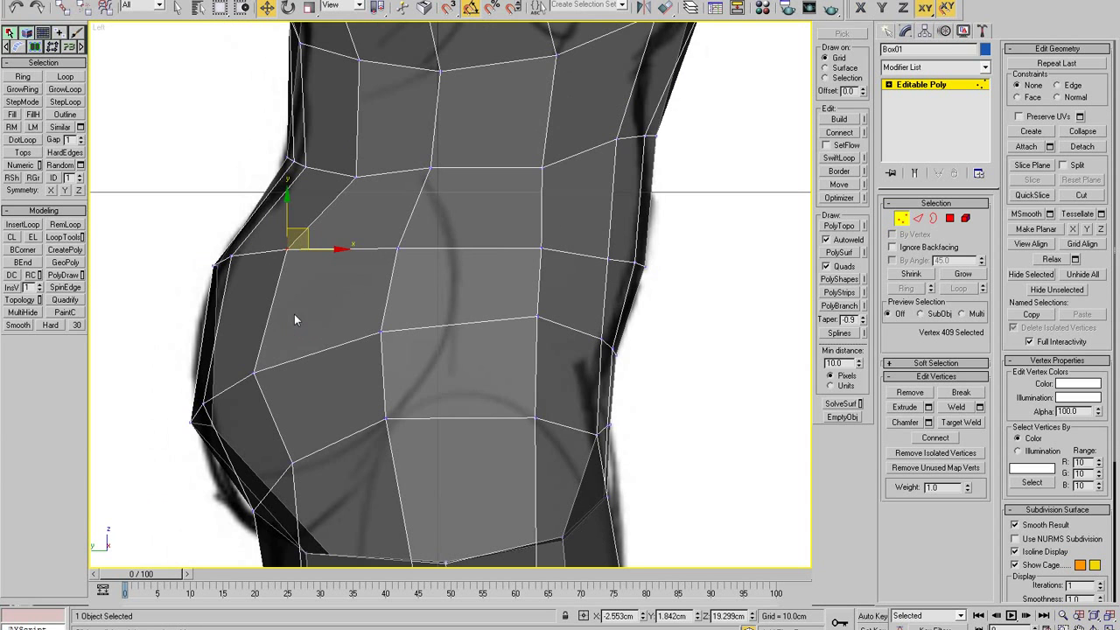
# - Move the side and rear vertices of the lower buttock down and forward toward the top of the thigh
pyautogui.scroll(-3, 394, 375)
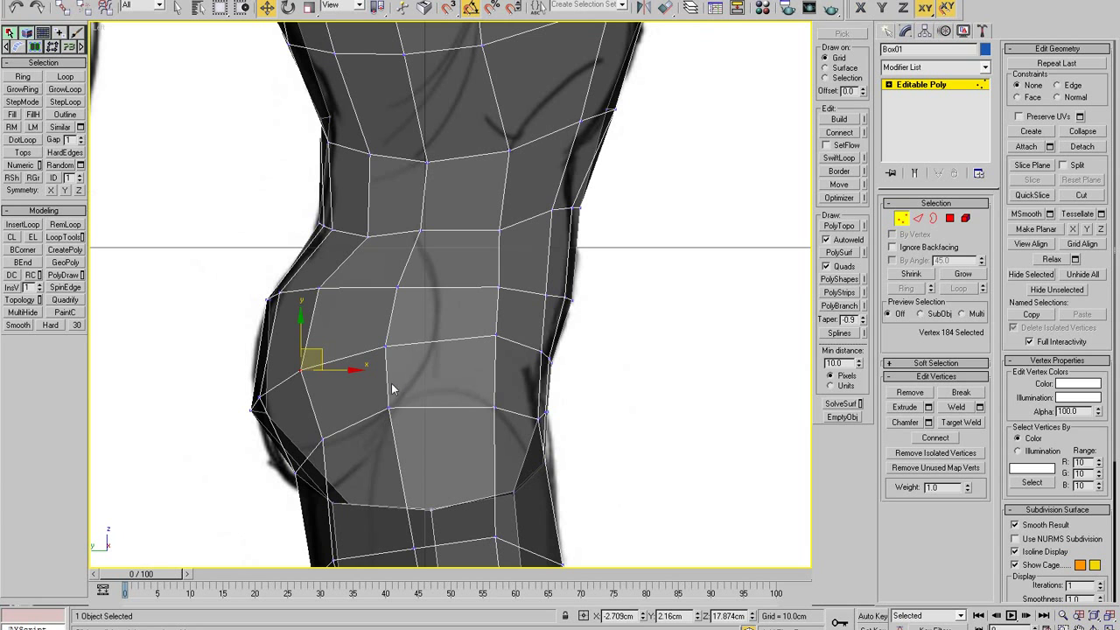
pyautogui.click(388, 405)
pyautogui.moveTo(406, 394); pyautogui.dragTo(409, 398)
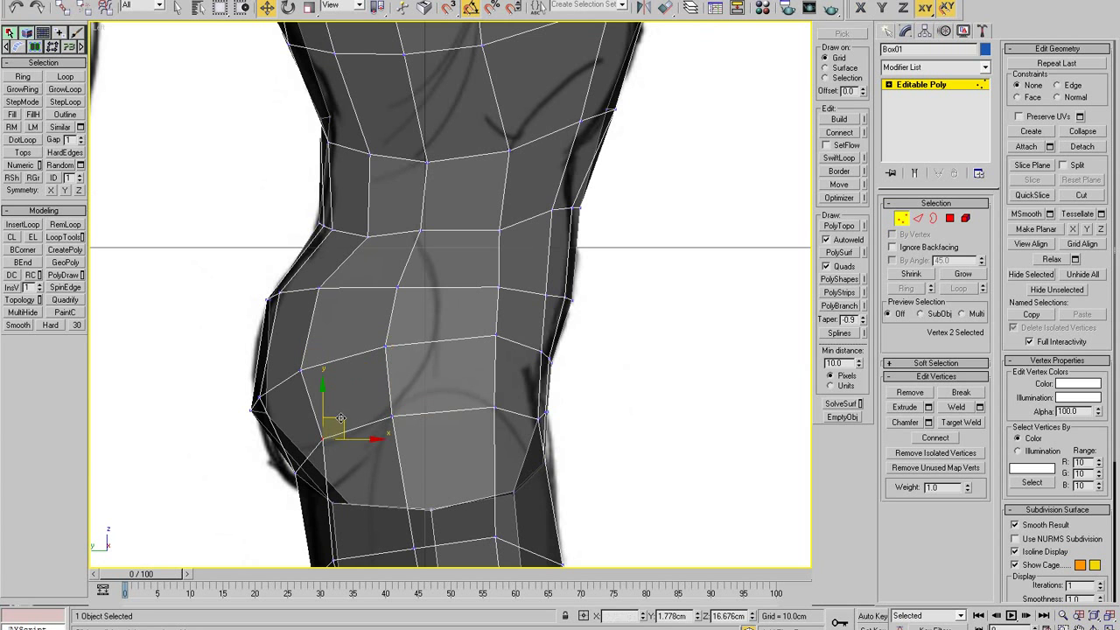
pyautogui.moveTo(340, 418); pyautogui.dragTo(347, 436)
pyautogui.moveTo(347, 439); pyautogui.dragTo(411, 340, button='middle')
pyautogui.scroll(2, 410, 339)
pyautogui.moveTo(354, 374)
pyautogui.mouseDown()
pyautogui.moveTo(335, 397)
pyautogui.moveTo(371, 385)
pyautogui.mouseUp()
pyautogui.scroll(-5, 323, 314)
pyautogui.scroll(5, 447, 318)
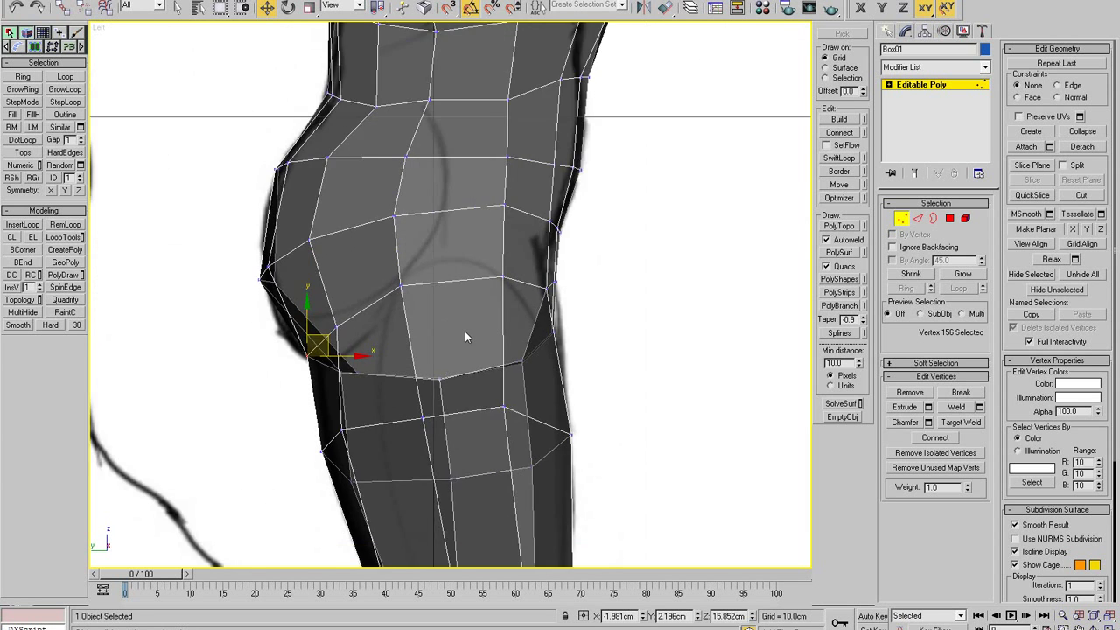
# - Adjust the two vertices at the front of the leg crease and raise the front thigh vertex toward the groin
pyautogui.scroll(4, 477, 341)
pyautogui.click(517, 354)
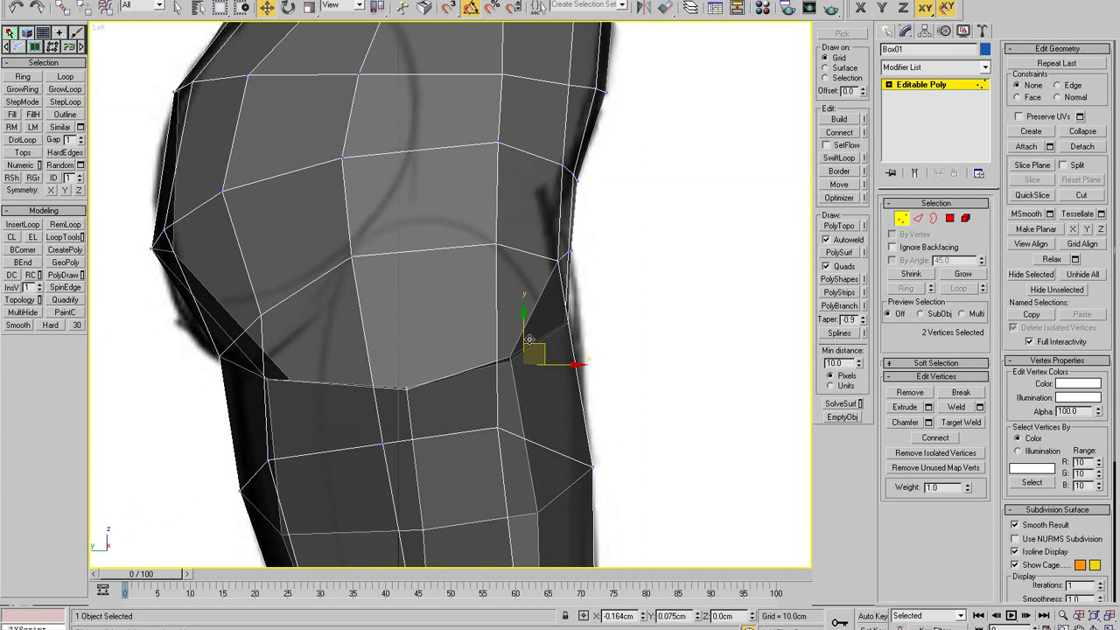
pyautogui.moveTo(530, 339); pyautogui.dragTo(569, 294)
pyautogui.click(555, 268)
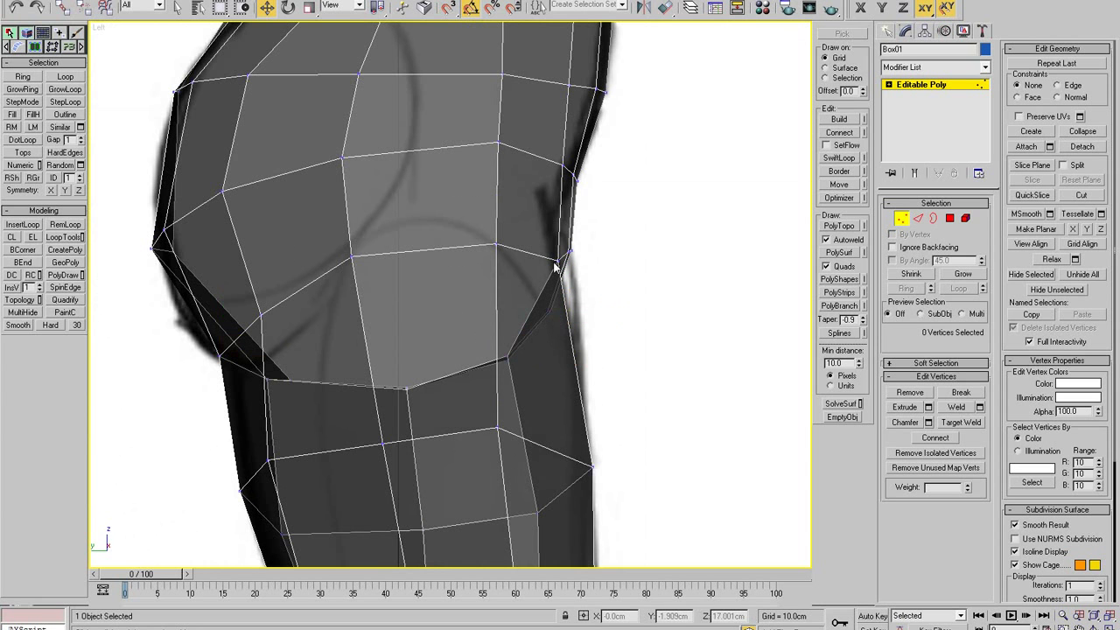
pyautogui.click(555, 262)
pyautogui.click(619, 238)
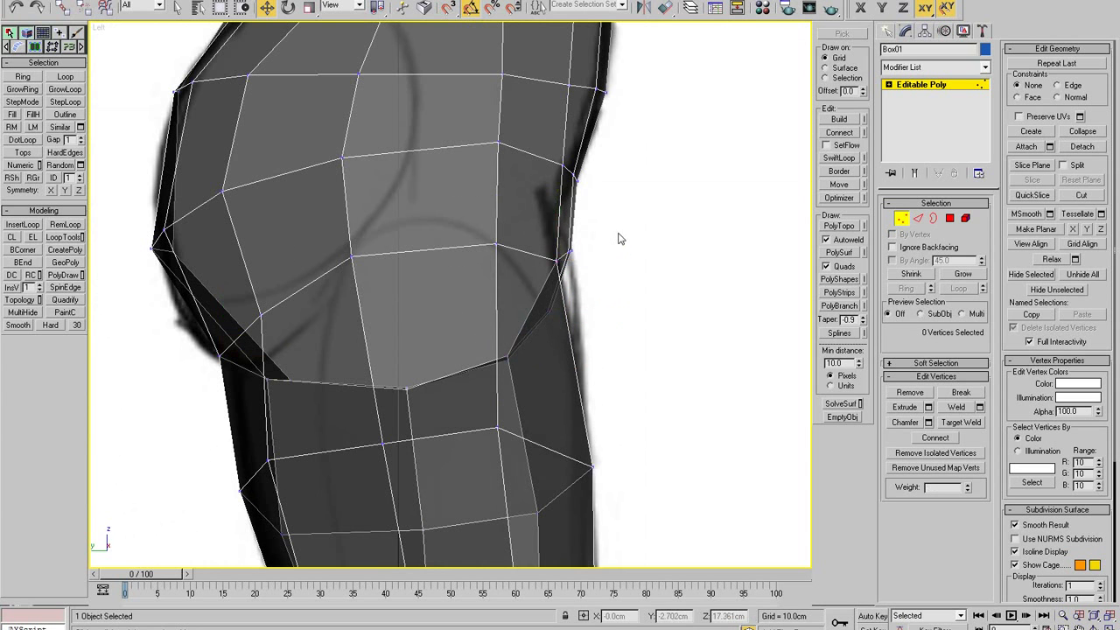
# - Shift the front belly vertices back to the outline, lower the neighbouring side vertex, and nudge the vertex above forward
pyautogui.moveTo(620, 237); pyautogui.dragTo(605, 411, button='middle')
pyautogui.moveTo(574, 332)
pyautogui.mouseDown()
pyautogui.moveTo(541, 360)
pyautogui.moveTo(570, 331)
pyautogui.mouseUp()
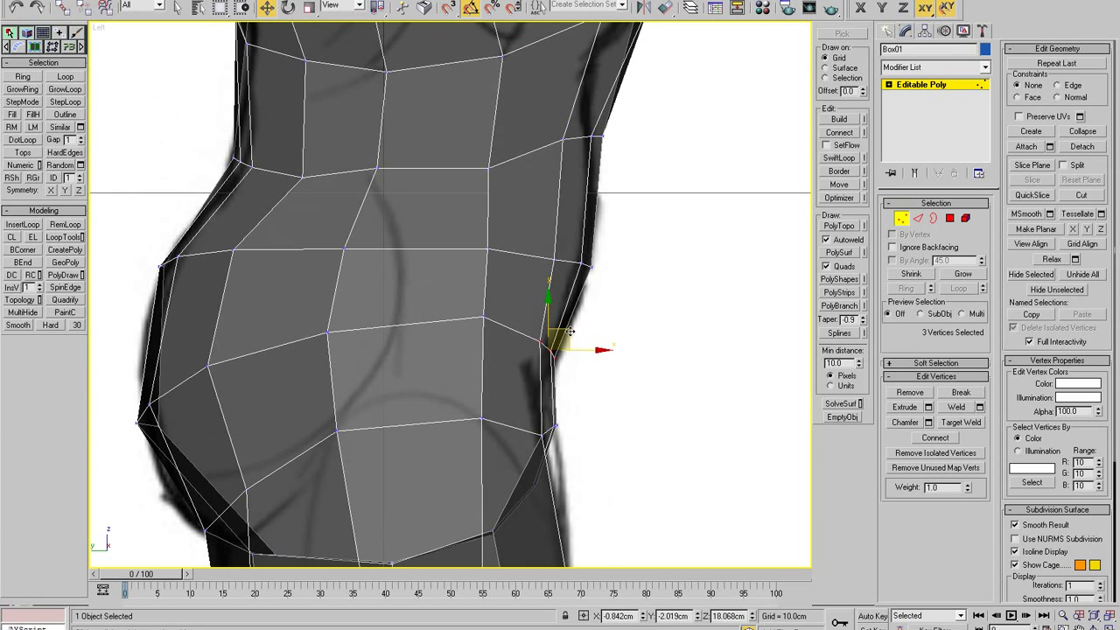
pyautogui.click(484, 320)
pyautogui.moveTo(505, 298); pyautogui.dragTo(494, 312)
pyautogui.moveTo(560, 244)
pyautogui.mouseDown()
pyautogui.moveTo(604, 278)
pyautogui.moveTo(606, 251)
pyautogui.moveTo(531, 272)
pyautogui.moveTo(567, 244)
pyautogui.mouseUp()
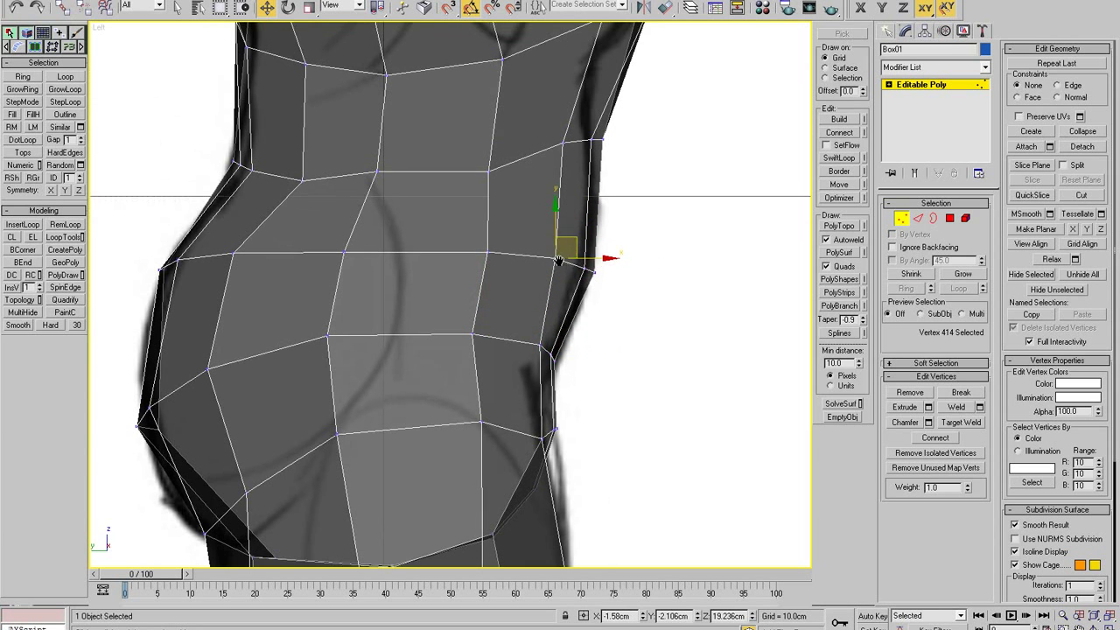
# - Move the front waist vertices back to the reference outline and adjust the side vertex next to them
pyautogui.scroll(-4, 601, 121)
pyautogui.moveTo(601, 121); pyautogui.dragTo(566, 383, button='middle')
pyautogui.scroll(4, 566, 383)
pyautogui.moveTo(567, 388)
pyautogui.mouseDown()
pyautogui.moveTo(525, 412)
pyautogui.moveTo(557, 387)
pyautogui.mouseUp()
pyautogui.moveTo(440, 448); pyautogui.dragTo(460, 413)
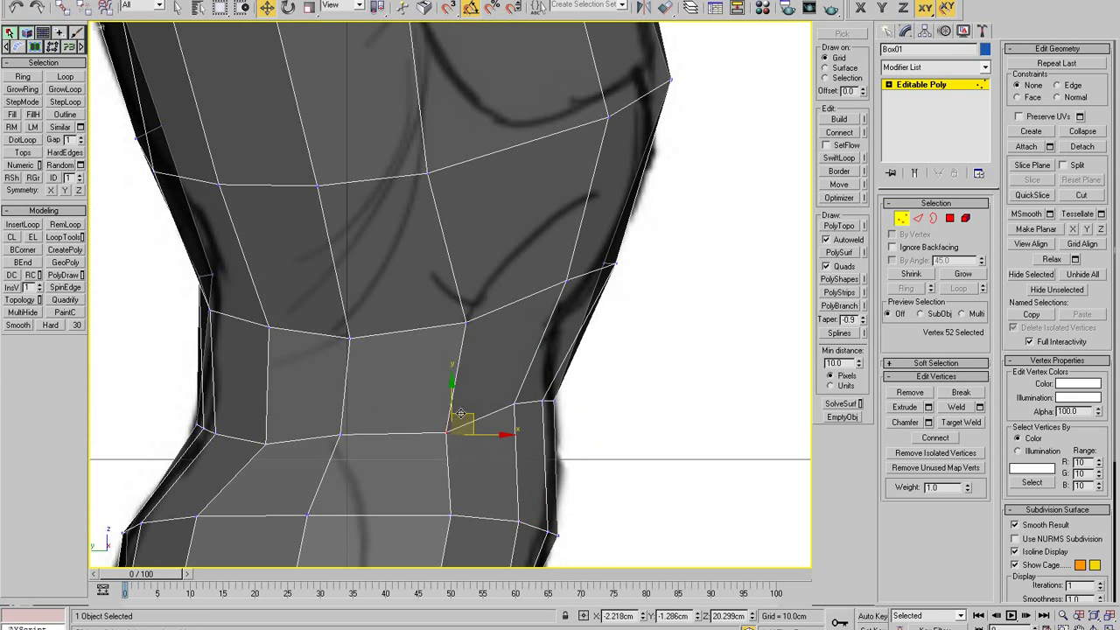
# - Raise the rear and side vertices of the waist row so the loop flows evenly toward the front
pyautogui.moveTo(90, 473); pyautogui.dragTo(92, 471)
pyautogui.moveTo(265, 413)
pyautogui.mouseDown()
pyautogui.moveTo(271, 391)
pyautogui.moveTo(252, 405)
pyautogui.moveTo(273, 397)
pyautogui.mouseUp()
pyautogui.press('r')
pyautogui.press('w')
pyautogui.click(347, 417)
pyautogui.moveTo(363, 400); pyautogui.dragTo(364, 411)
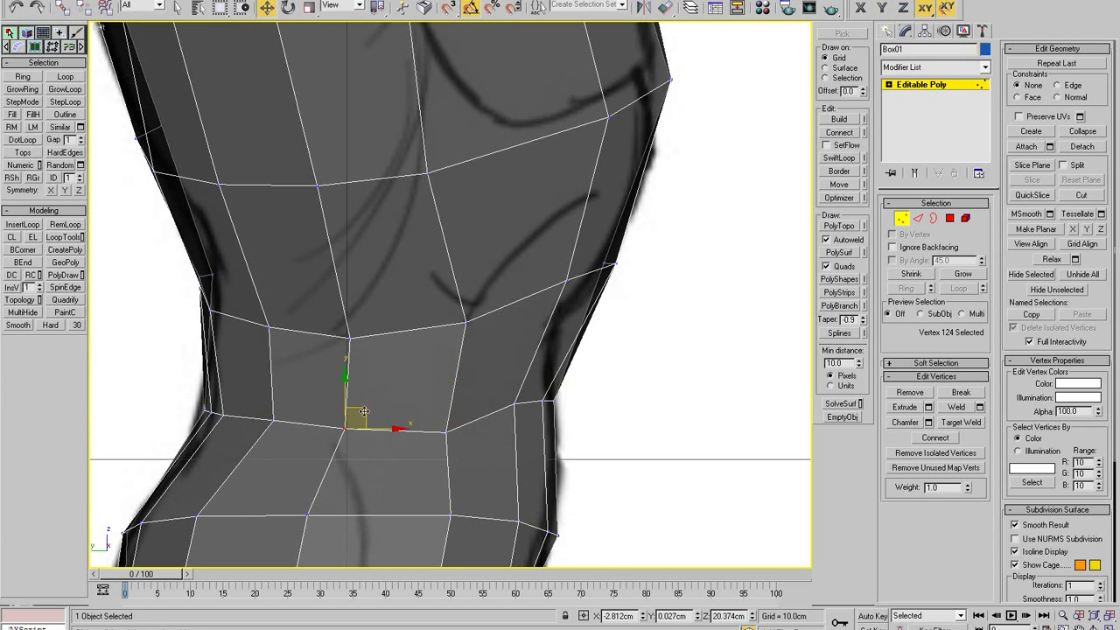
pyautogui.moveTo(450, 439); pyautogui.dragTo(462, 413)
# - Fit the front vertices of the lower rib row to the outline and move the adjacent side vertex down and back
pyautogui.moveTo(545, 282); pyautogui.dragTo(505, 351, button='middle')
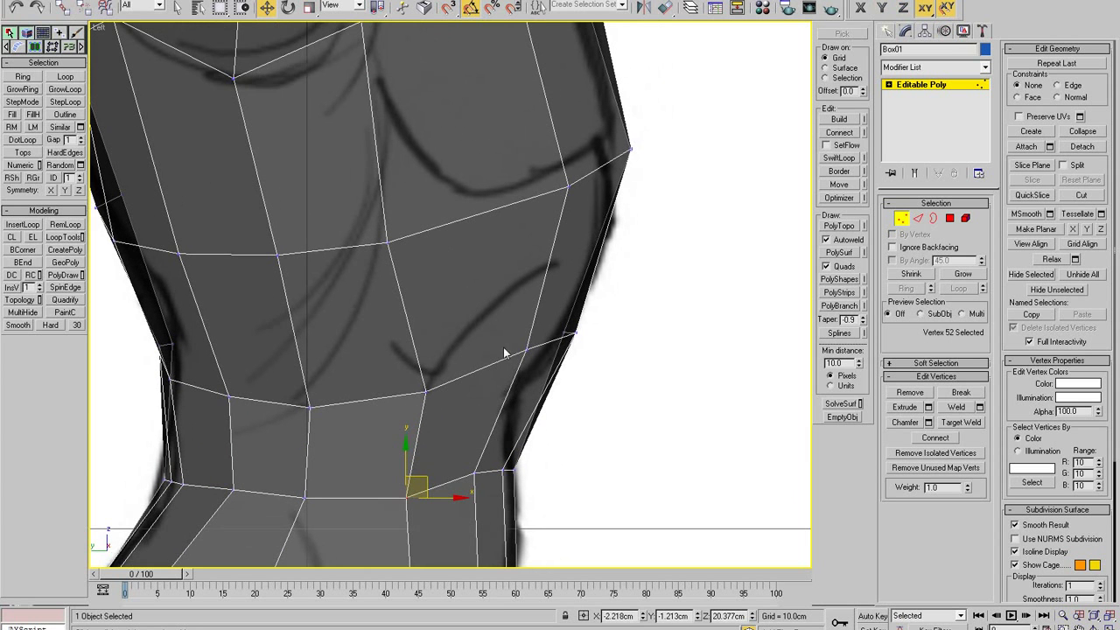
pyautogui.moveTo(505, 319); pyautogui.dragTo(592, 390)
pyautogui.moveTo(571, 322); pyautogui.dragTo(570, 343)
pyautogui.scroll(2, 593, 359)
pyautogui.click(571, 350)
pyautogui.moveTo(563, 350)
pyautogui.mouseDown()
pyautogui.moveTo(593, 321)
pyautogui.moveTo(575, 335)
pyautogui.mouseUp()
pyautogui.moveTo(496, 359); pyautogui.dragTo(487, 381)
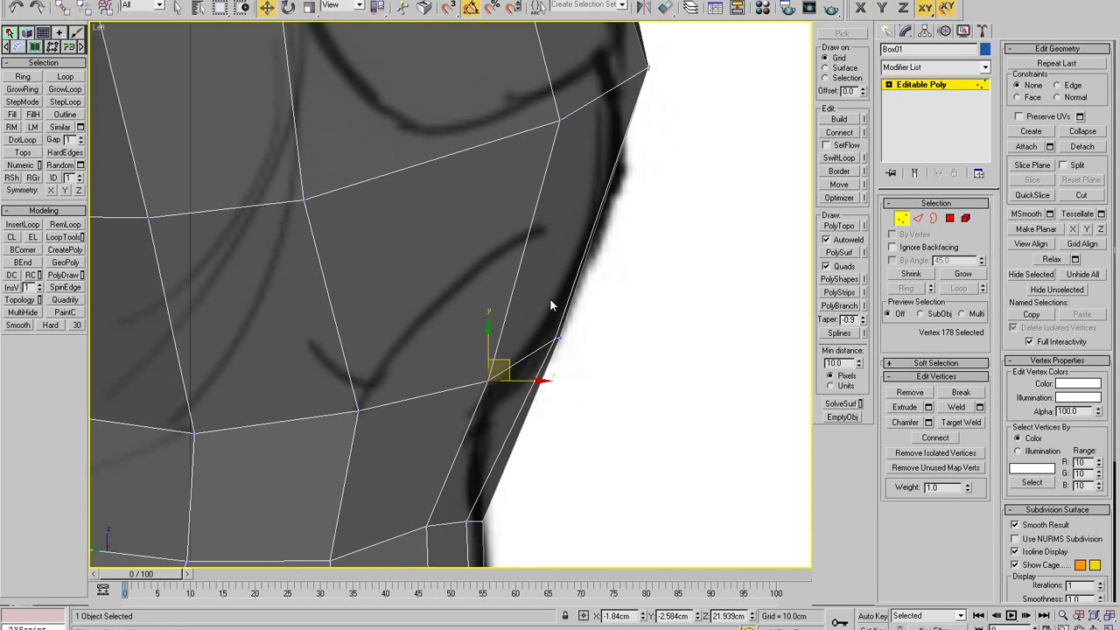
# - Move the front vertices of the bust and upper chest rows back to match the chest outline
pyautogui.scroll(-4, 550, 302)
pyautogui.moveTo(561, 229); pyautogui.dragTo(498, 393, button='middle')
pyautogui.scroll(4, 505, 386)
pyautogui.moveTo(543, 340); pyautogui.dragTo(535, 345)
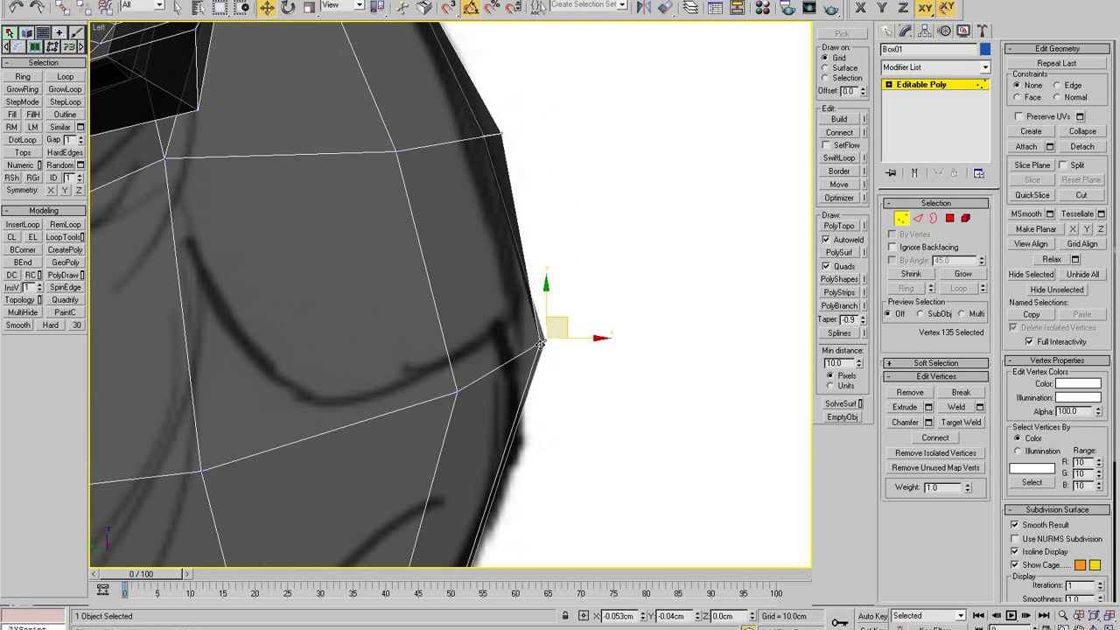
pyautogui.moveTo(508, 153); pyautogui.dragTo(503, 328, button='middle')
pyautogui.click(496, 313)
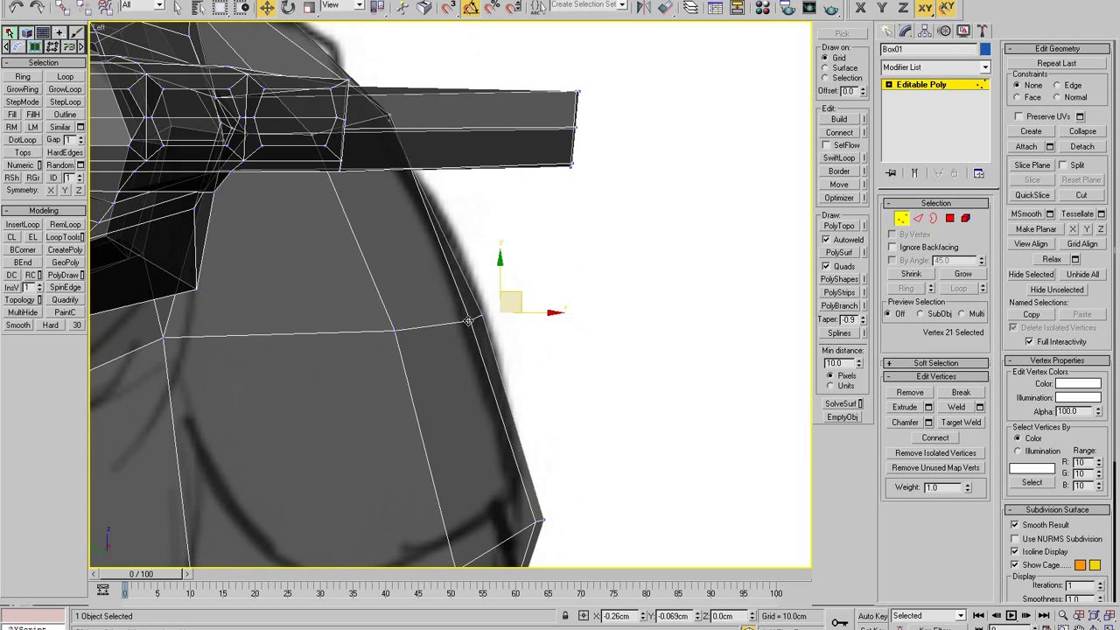
pyautogui.moveTo(496, 313); pyautogui.dragTo(474, 290)
pyautogui.moveTo(474, 290); pyautogui.dragTo(482, 452, button='middle')
pyautogui.moveTo(399, 278); pyautogui.dragTo(383, 284)
# - Refine the bust tip vertices and move the side vertices of the bust row forward beneath the drawn breast line
pyautogui.moveTo(490, 441); pyautogui.dragTo(428, 249, button='middle')
pyautogui.scroll(-2, 428, 249)
pyautogui.moveTo(452, 387); pyautogui.dragTo(481, 401)
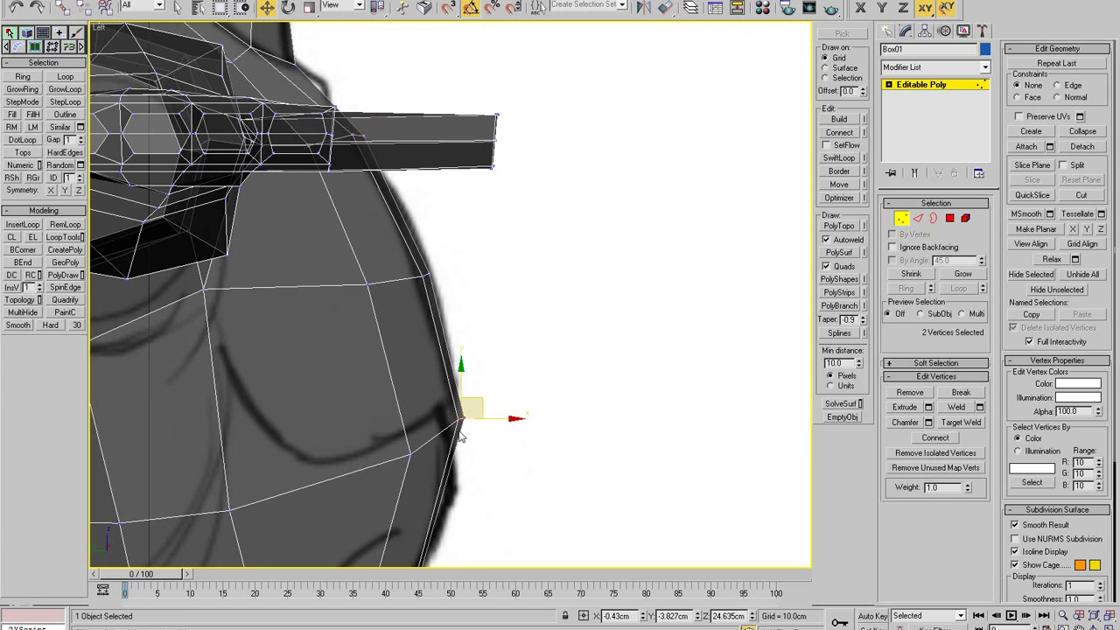
pyautogui.moveTo(462, 440); pyautogui.dragTo(480, 323, button='middle')
pyautogui.moveTo(417, 315); pyautogui.dragTo(422, 338)
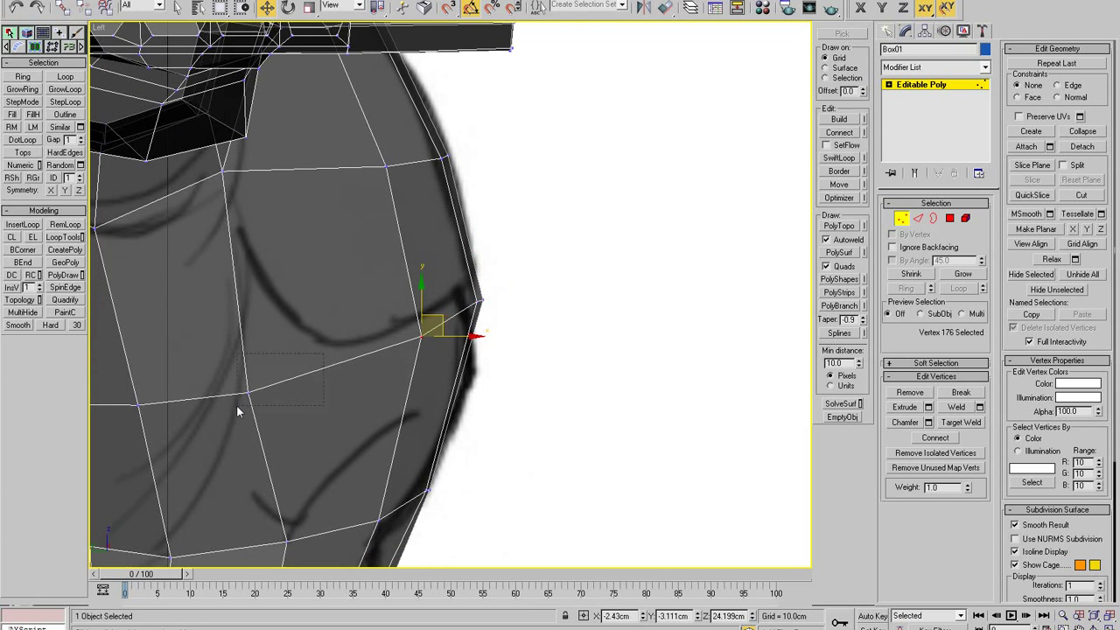
pyautogui.moveTo(237, 406); pyautogui.dragTo(236, 407)
pyautogui.moveTo(271, 373); pyautogui.dragTo(324, 357)
# - Raise the bust row's side vertex slightly and shift the side vertex of the rib row below it forward
pyautogui.scroll(-4, 306, 435)
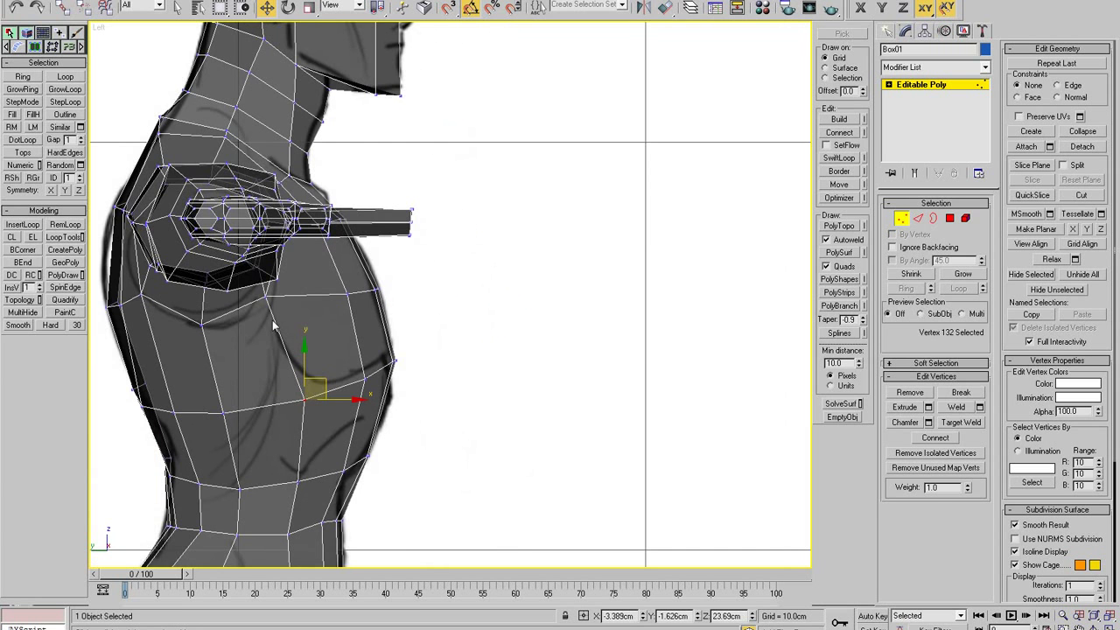
pyautogui.moveTo(304, 398); pyautogui.dragTo(307, 393)
pyautogui.moveTo(307, 429); pyautogui.dragTo(318, 375, button='middle')
pyautogui.moveTo(289, 408); pyautogui.dragTo(321, 442)
pyautogui.moveTo(309, 427); pyautogui.dragTo(313, 425)
pyautogui.moveTo(251, 414); pyautogui.dragTo(291, 403, button='middle')
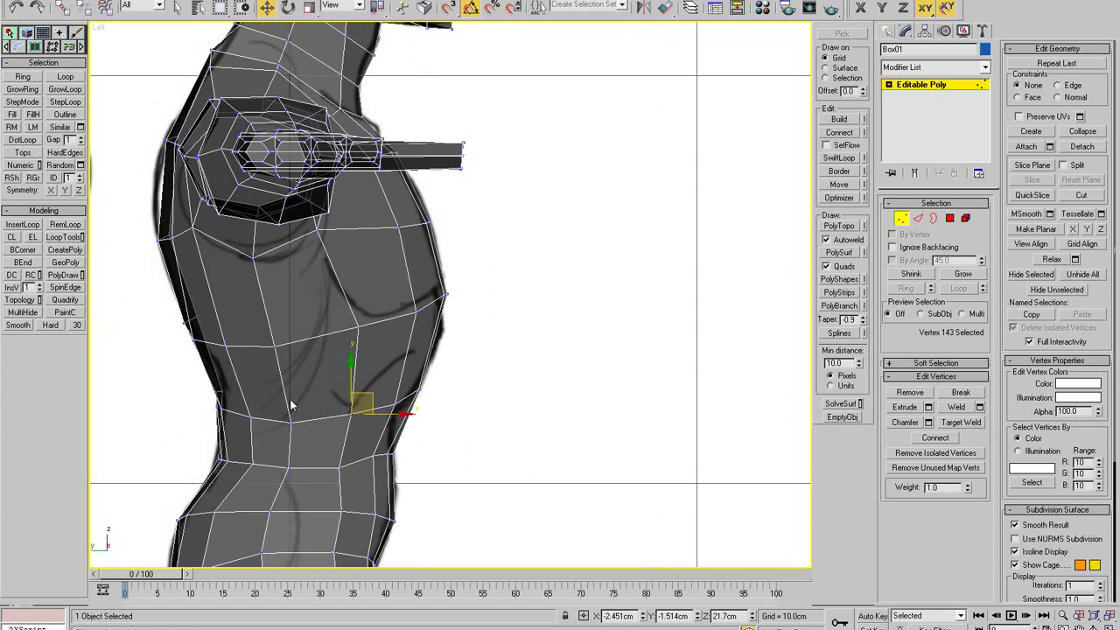
# - Adjust the mid-back side vertex, the lower back outline vertices and the rear side vertex of the rib row
pyautogui.click(217, 346)
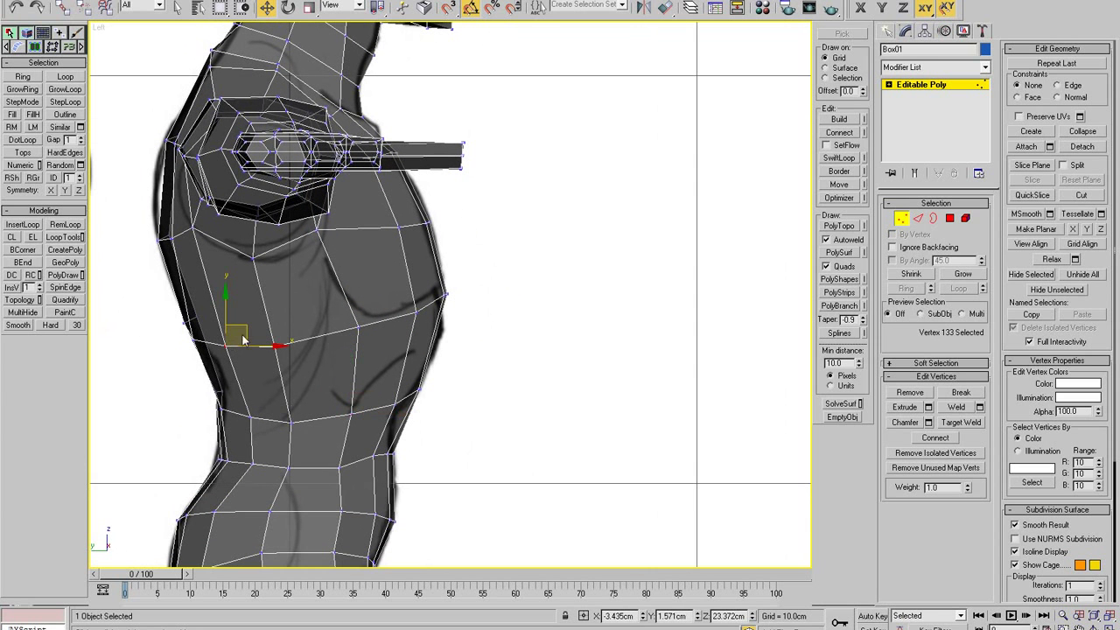
pyautogui.click(218, 396)
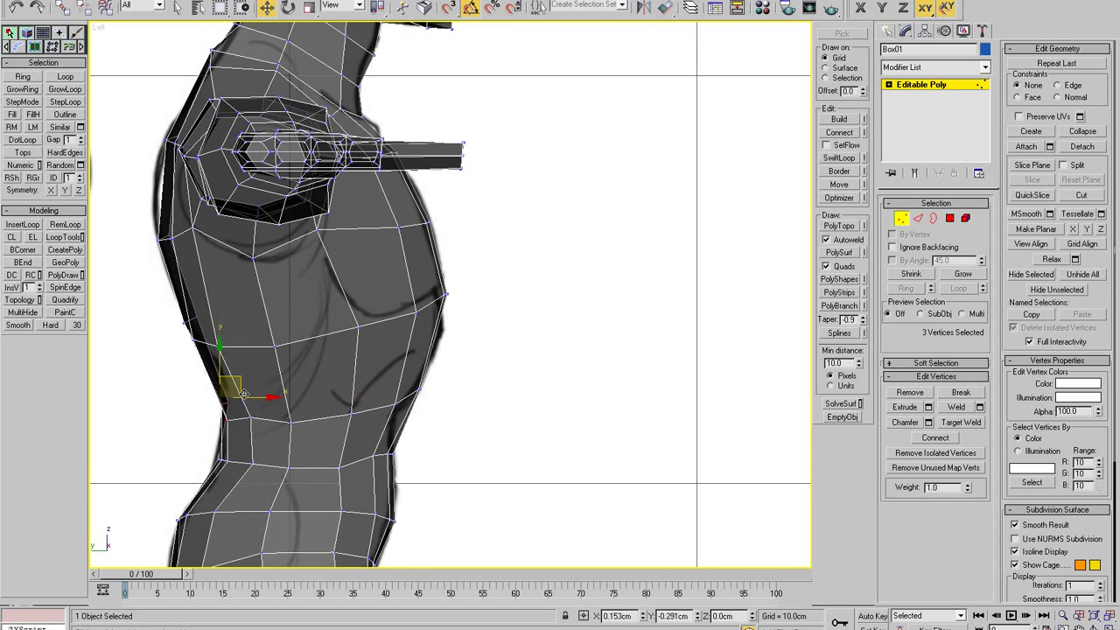
pyautogui.click(251, 420)
pyautogui.moveTo(303, 467); pyautogui.dragTo(319, 397, button='middle')
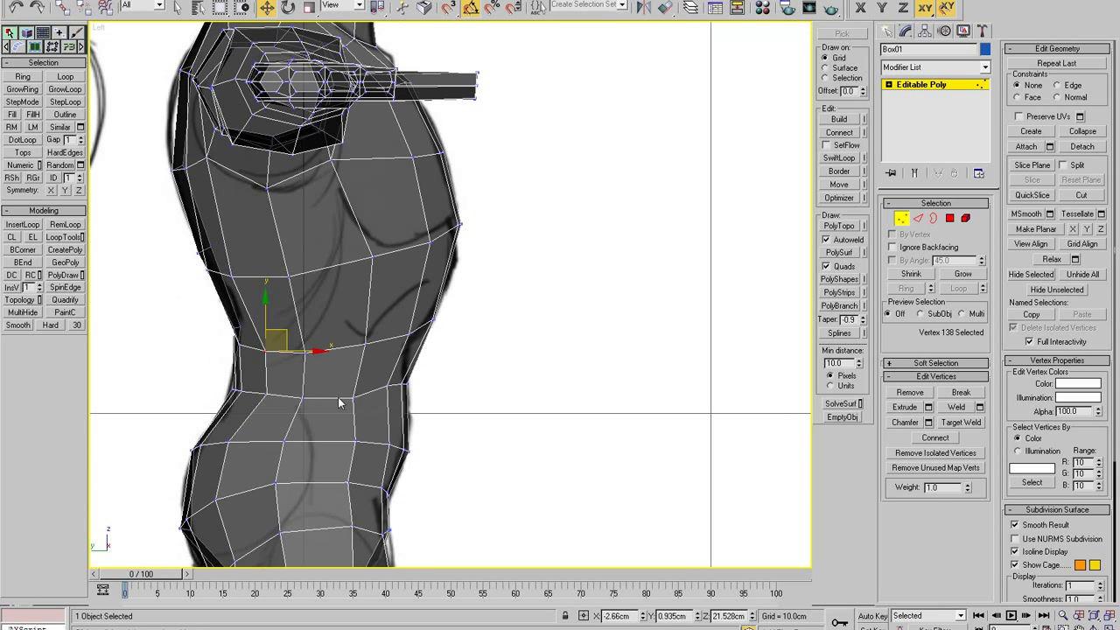
# - Nudge the front side vertex of the waist up and the one below it on the hip row back
pyautogui.click(352, 399)
pyautogui.moveTo(352, 394); pyautogui.dragTo(352, 393)
pyautogui.moveTo(357, 441); pyautogui.dragTo(349, 442)
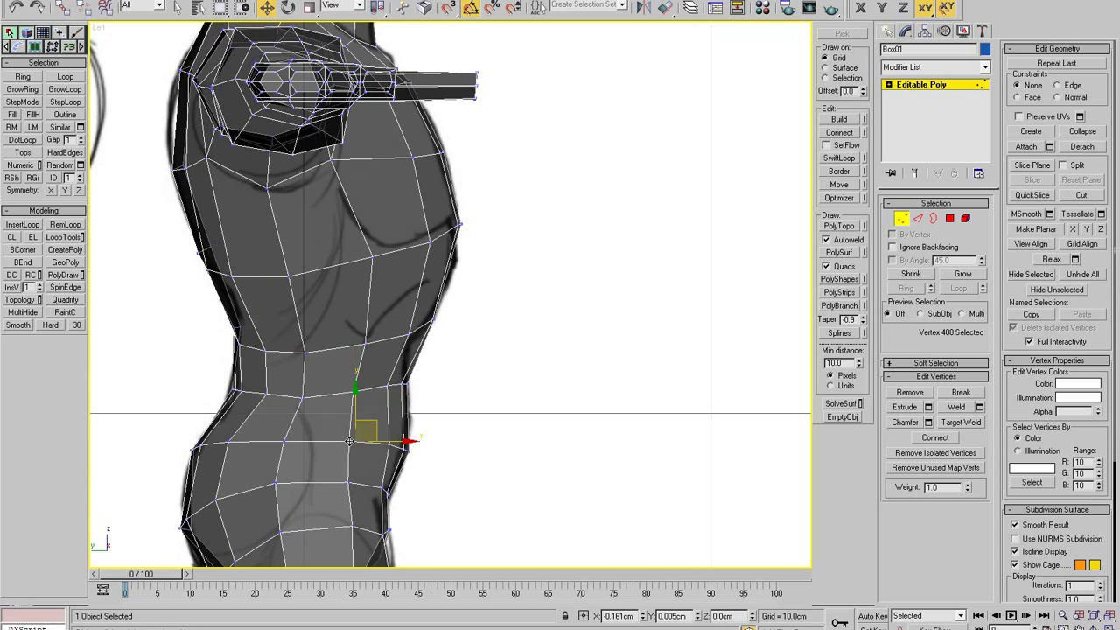
# - Adjust the front side vertices of the upper thigh and above the knee, and turn off the see-through display
pyautogui.moveTo(346, 467); pyautogui.dragTo(349, 335, button='middle')
pyautogui.scroll(-2, 339, 464)
pyautogui.click(358, 391)
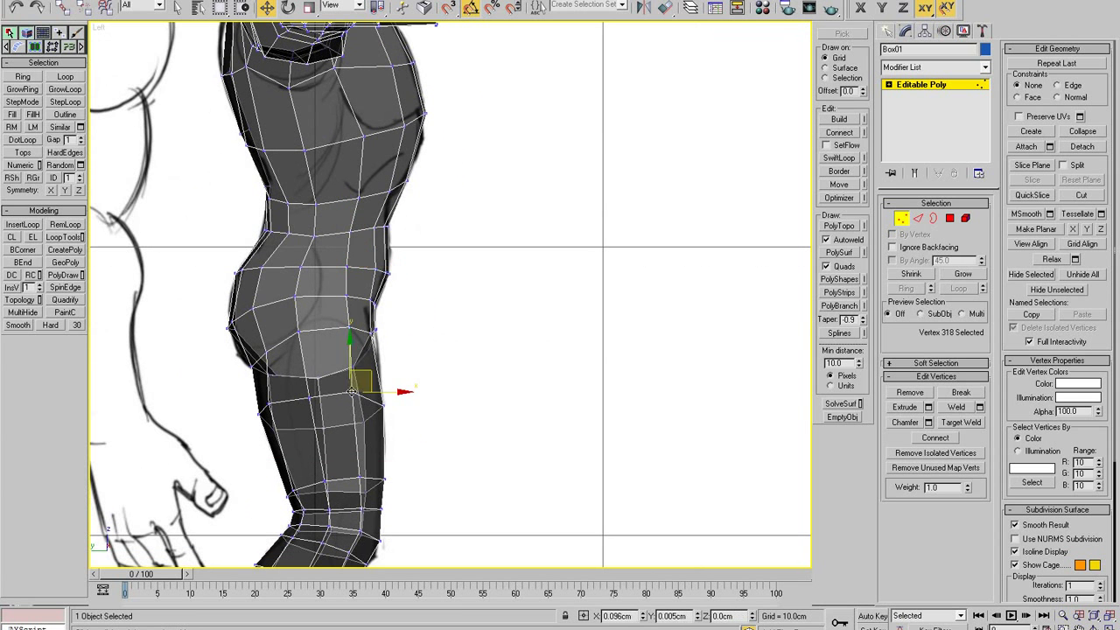
pyautogui.click(357, 478)
pyautogui.hotkey('alt', 'x')
pyautogui.moveTo(369, 492); pyautogui.dragTo(366, 444, button='middle')
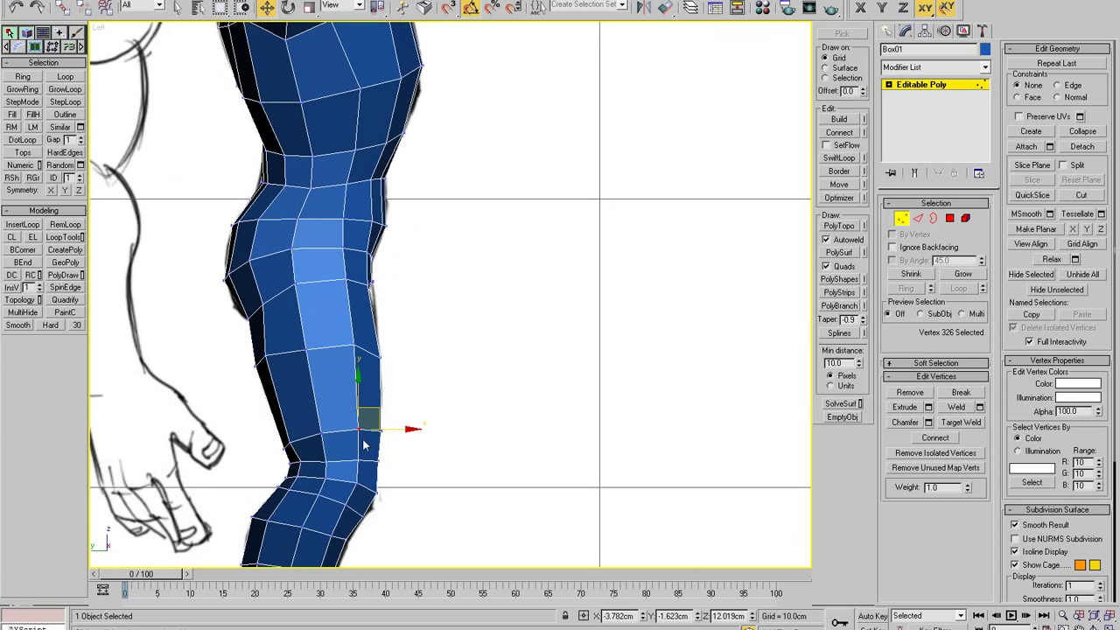
# - Reposition the vertices along the side of the thigh in the side view to even out the mesh
pyautogui.scroll(-2, 357, 412)
pyautogui.scroll(2, 357, 412)
pyautogui.click(306, 352)
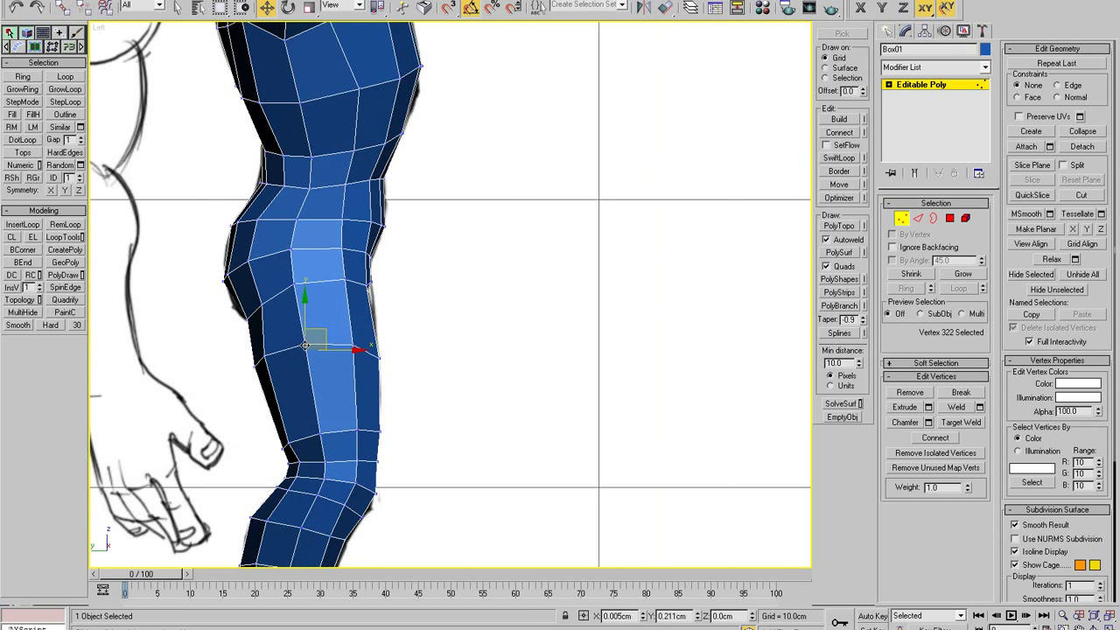
pyautogui.click(357, 371)
pyautogui.click(590, 380)
# - Make the body see-through, adjust the upper front-thigh vertices against the sketch, and return the body to solid display
pyautogui.hotkey('alt', 'x')
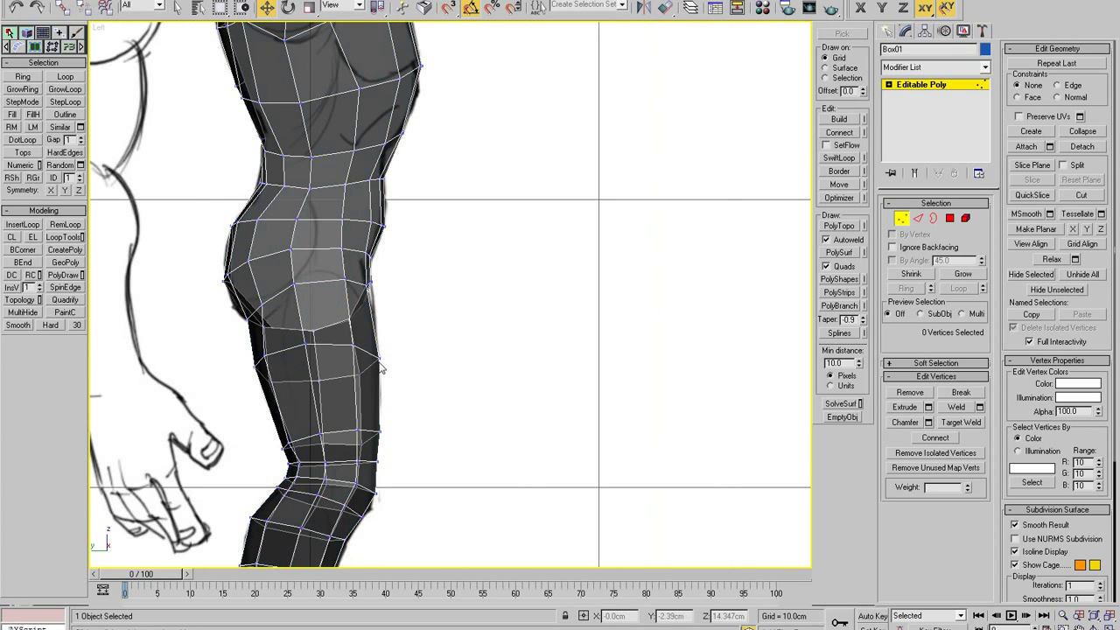
pyautogui.click(379, 354)
pyautogui.click(362, 377)
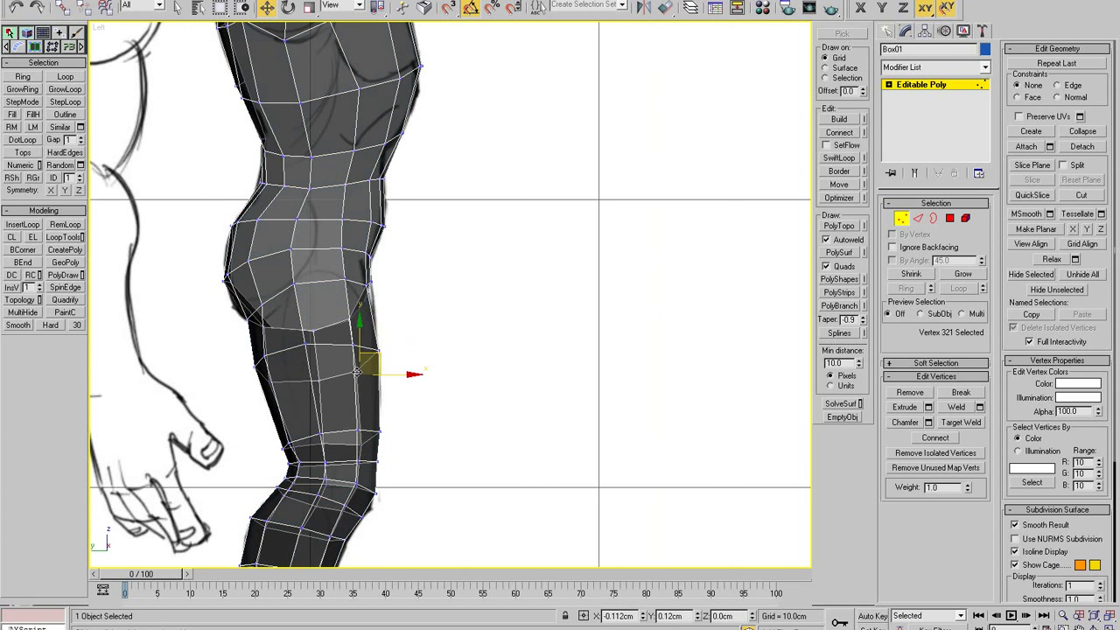
pyautogui.hotkey('alt', 'x')
pyautogui.scroll(-3, 379, 405)
pyautogui.moveTo(379, 405); pyautogui.dragTo(375, 410, button='middle')
# - In the perspective view from behind, reshape the lower buttock by repositioning its vertices
pyautogui.hotkey('alt', 'w')
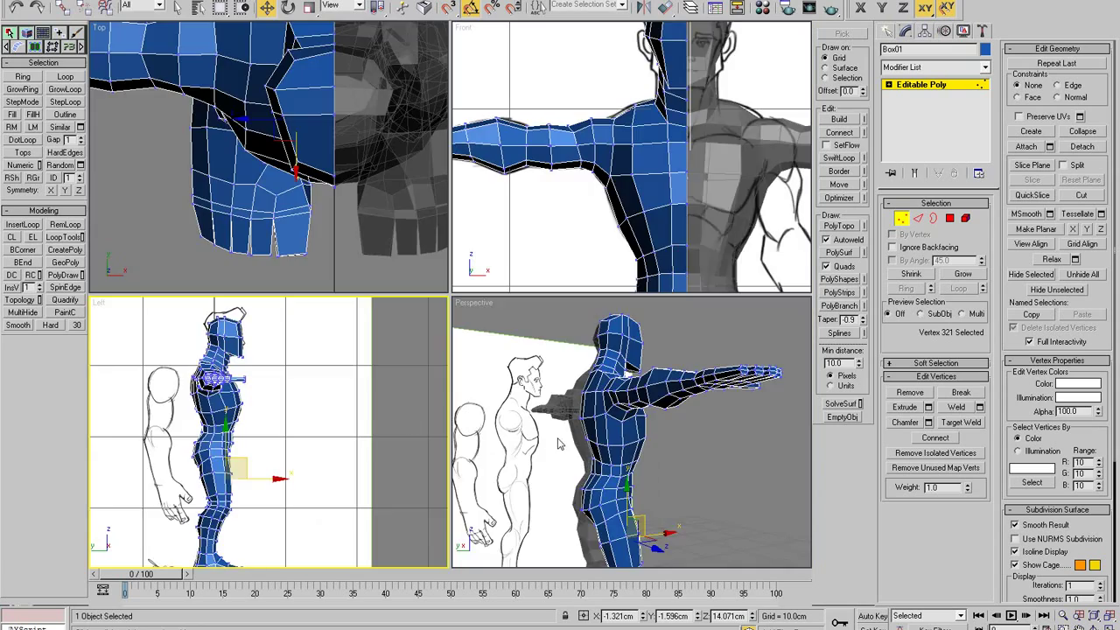
pyautogui.rightClick(563, 444)
pyautogui.hotkey('alt', 'w')
pyautogui.keyDown('alt'); pyautogui.moveTo(567, 443); pyautogui.dragTo(443, 447); pyautogui.keyUp('alt')
pyautogui.keyDown('alt'); pyautogui.moveTo(442, 447); pyautogui.dragTo(490, 434, button='middle'); pyautogui.keyUp('alt')
pyautogui.scroll(3, 498, 412)
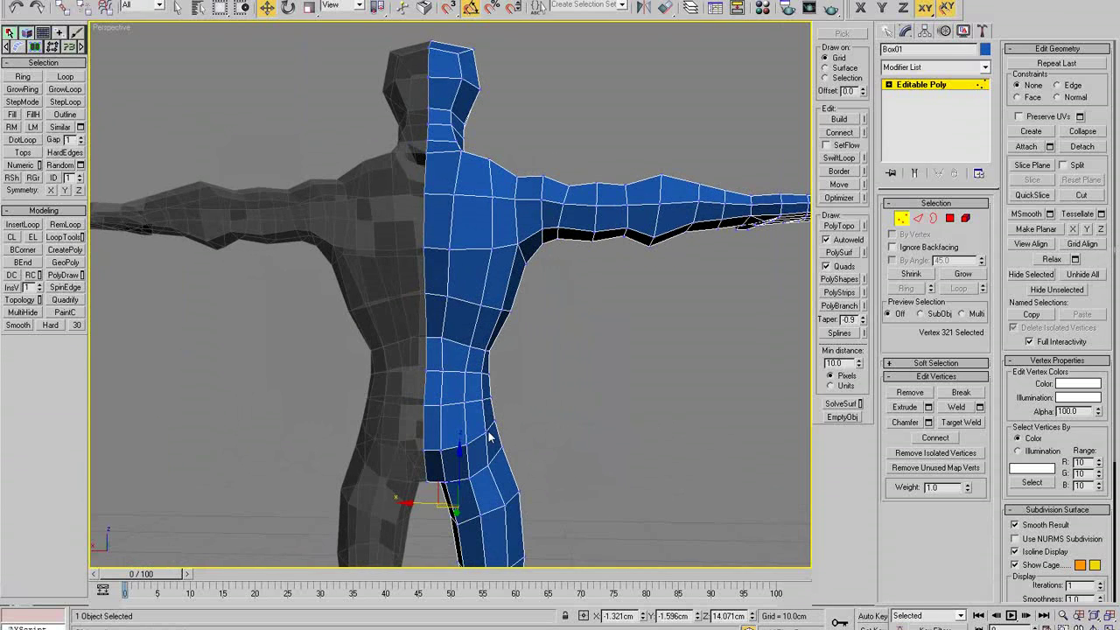
pyautogui.click(484, 431)
pyautogui.moveTo(473, 411); pyautogui.dragTo(470, 453)
pyautogui.click(474, 459)
pyautogui.moveTo(468, 459)
pyautogui.keyDown('alt'); pyautogui.mouseDown(button='middle')
pyautogui.moveTo(475, 466)
pyautogui.moveTo(459, 463)
pyautogui.mouseUp(button='middle'); pyautogui.keyUp('alt')
pyautogui.click(459, 463)
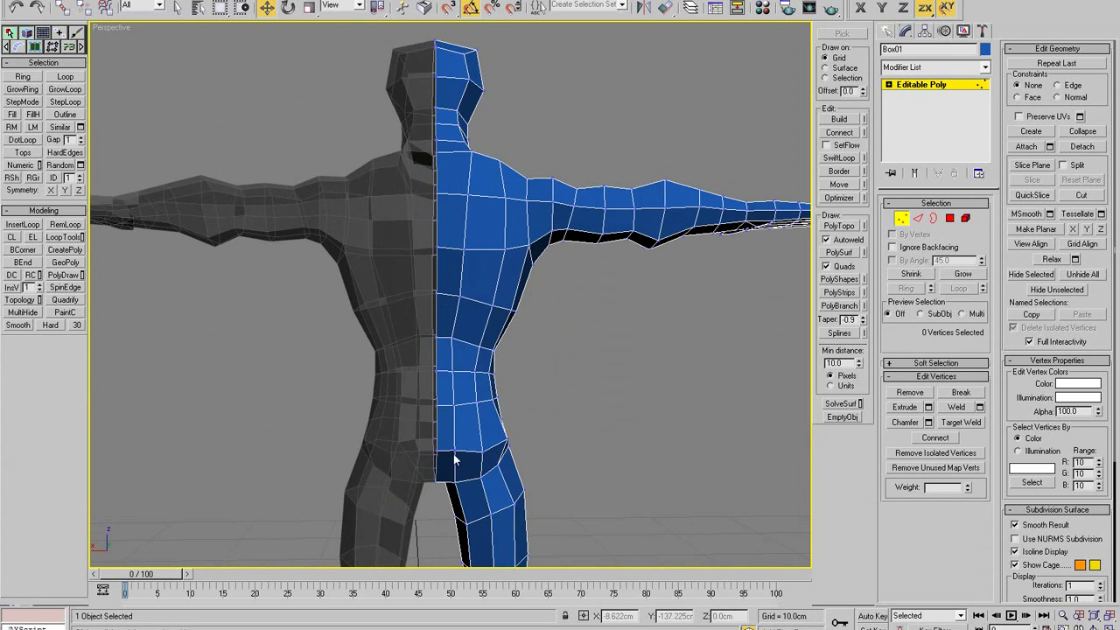
# - Adjust the vertices beside the centre seam at the base of the buttocks
pyautogui.click(454, 454)
pyautogui.click(452, 480)
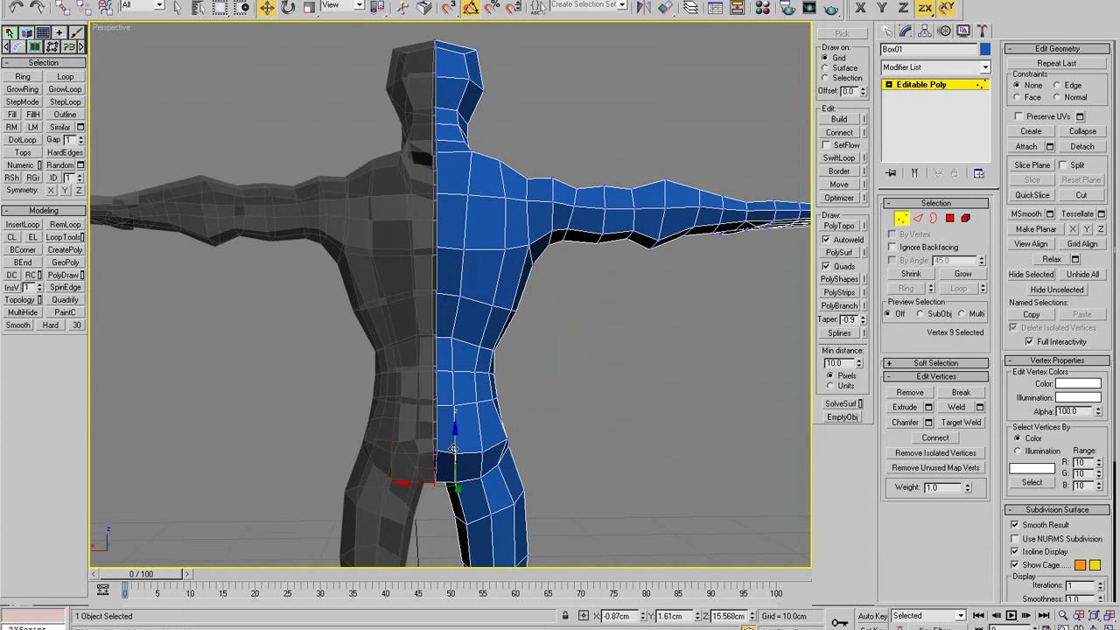
pyautogui.click(440, 483)
pyautogui.moveTo(454, 447); pyautogui.dragTo(435, 445)
pyautogui.click(436, 482)
# - Select the edge loop along the body's centre seam and check its X position
pyautogui.keyDown('alt'); pyautogui.moveTo(435, 444); pyautogui.dragTo(426, 427, button='middle'); pyautogui.keyUp('alt')
pyautogui.scroll(-4, 428, 416)
pyautogui.press('2')
pyautogui.click(440, 261)
pyautogui.hotkey('alt', 'l')
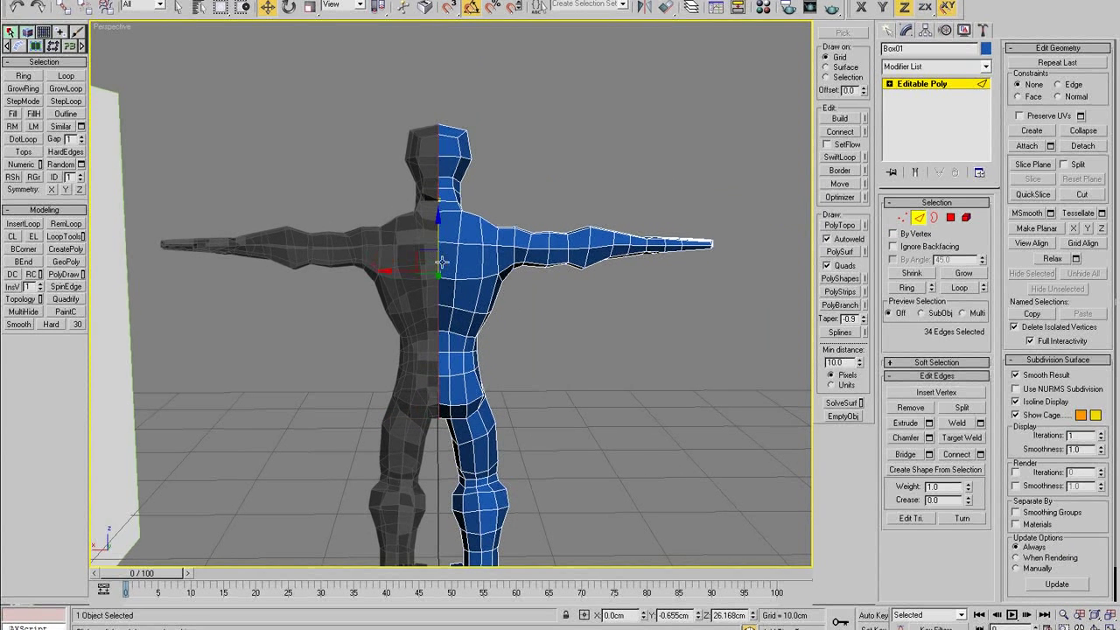
pyautogui.keyDown('alt'); pyautogui.moveTo(443, 290); pyautogui.dragTo(449, 289, button='middle'); pyautogui.keyUp('alt')
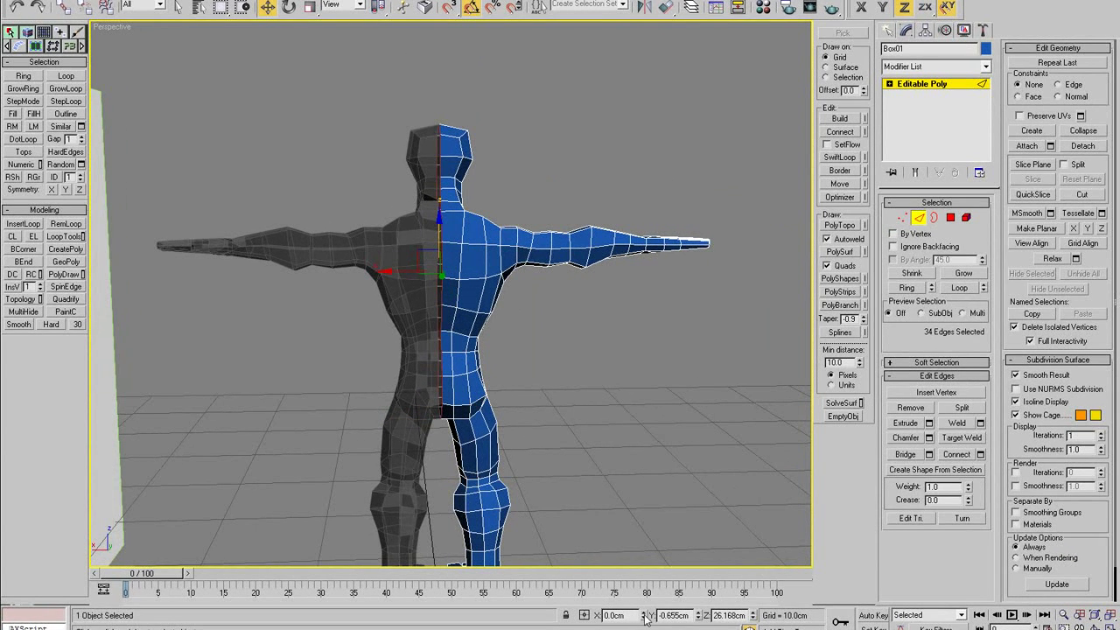
pyautogui.click(918, 218)
# - Turn off see-through display on both body halves and return to vertex editing on Box01
pyautogui.keyDown('alt'); pyautogui.moveTo(630, 298); pyautogui.dragTo(563, 324, button='middle'); pyautogui.keyUp('alt')
pyautogui.click(552, 361)
pyautogui.click(470, 371)
pyautogui.hotkey('alt', 'x')
pyautogui.click(481, 376)
pyautogui.click(396, 285)
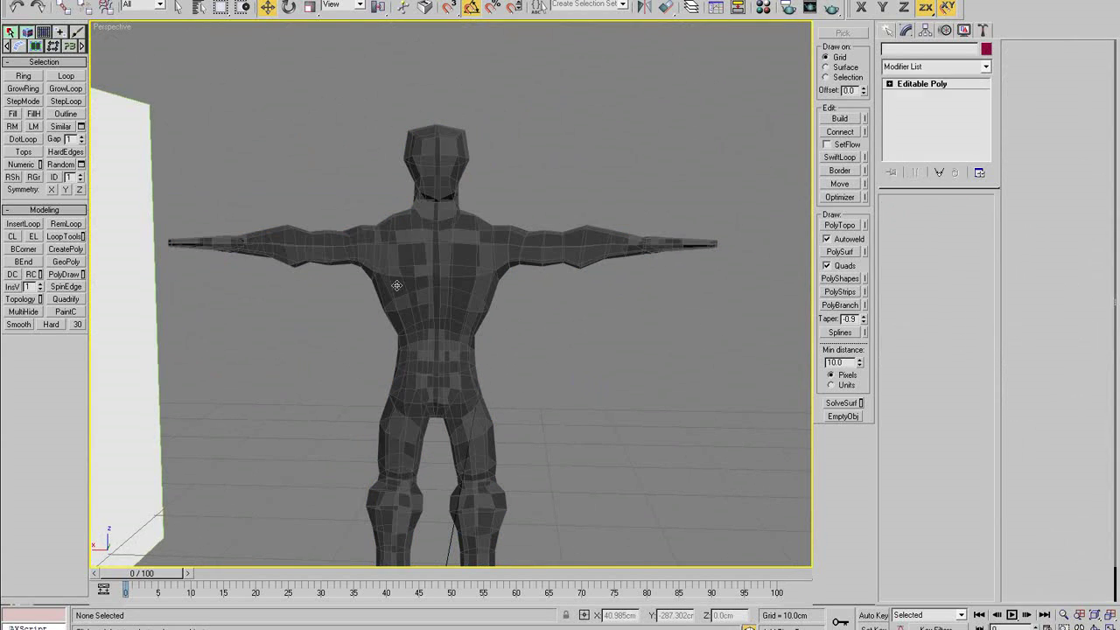
pyautogui.scroll(5, 505, 386)
pyautogui.press('1')
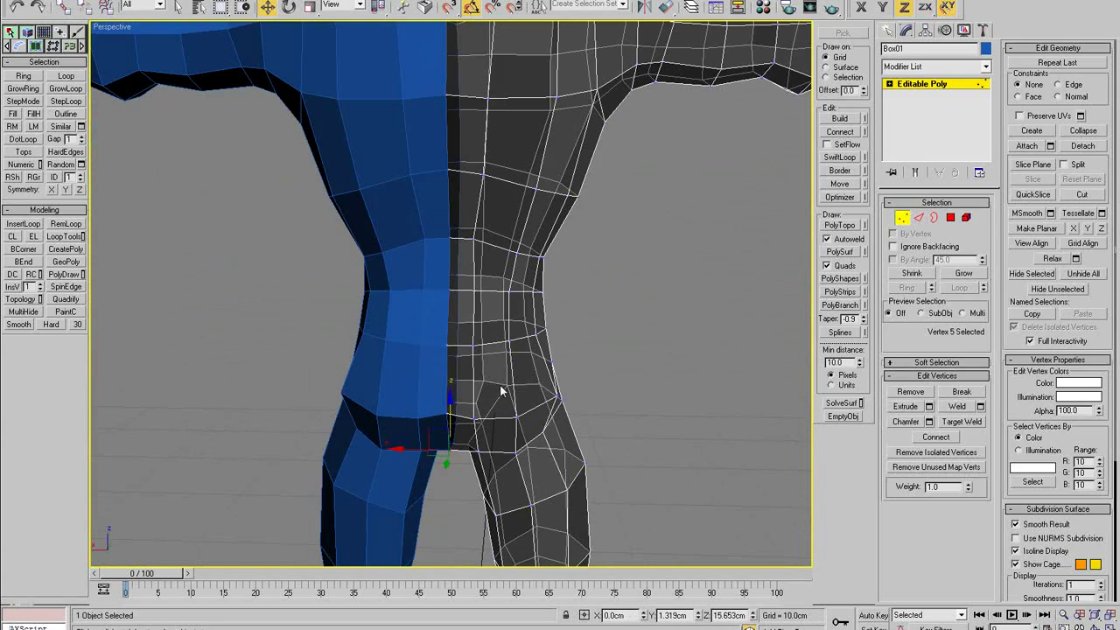
pyautogui.keyDown('alt'); pyautogui.moveTo(502, 391); pyautogui.dragTo(536, 403, button='middle'); pyautogui.keyUp('alt')
pyautogui.hotkey('alt', 'x')
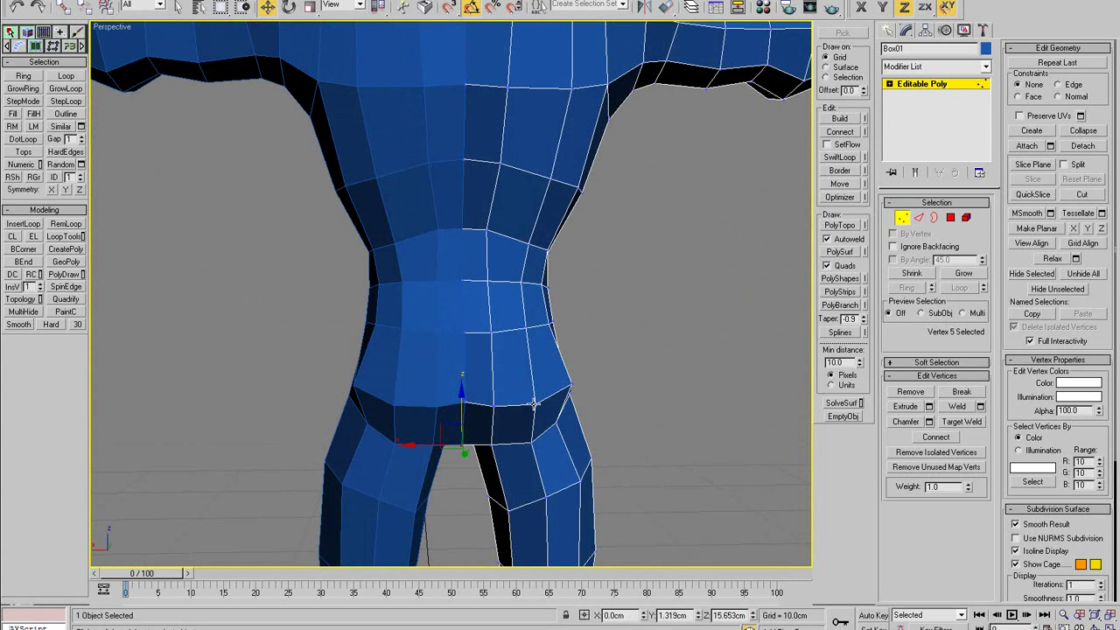
# - Reposition the vertices along the buttock crease and test the placement of the row above it
pyautogui.hotkey('ctrl', 'a')
pyautogui.moveTo(512, 376); pyautogui.dragTo(517, 378)
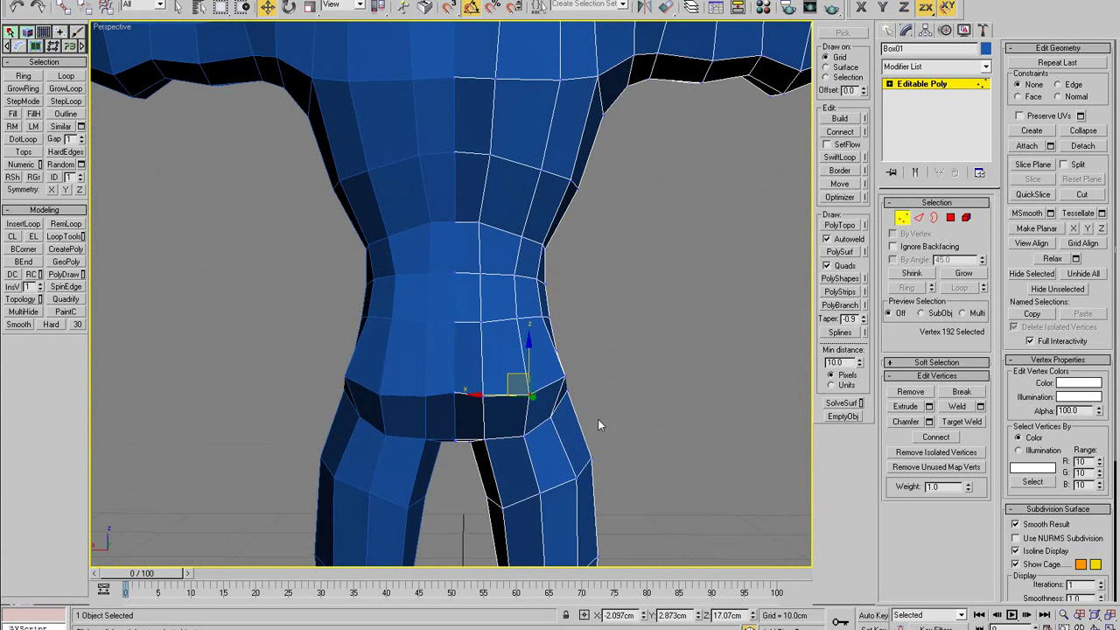
pyautogui.click(484, 397)
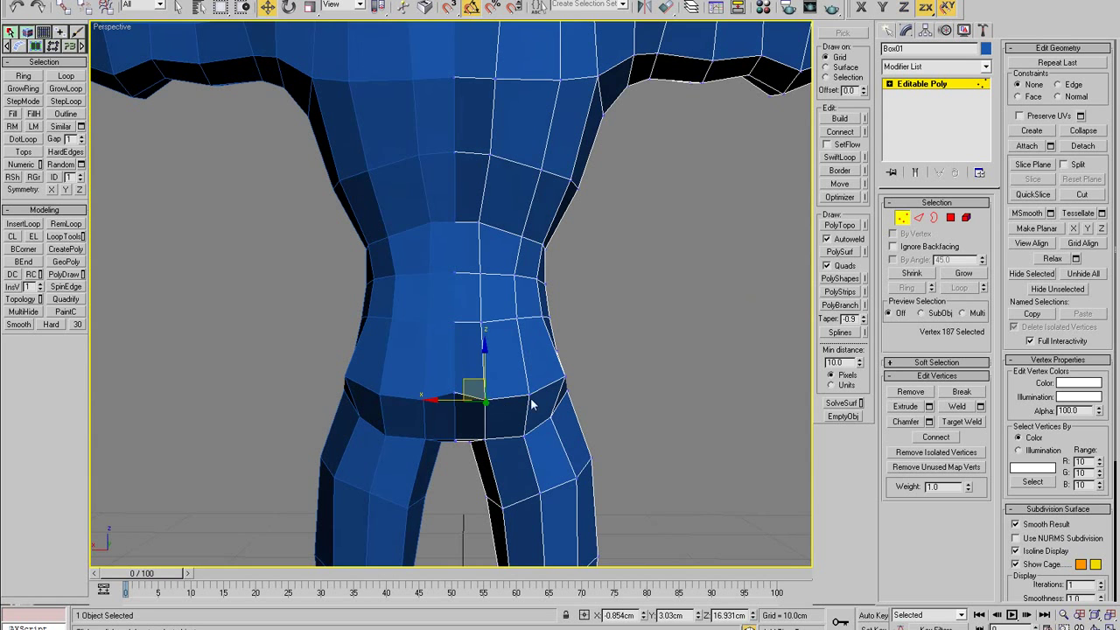
pyautogui.moveTo(481, 323); pyautogui.dragTo(519, 324)
pyautogui.click(496, 352)
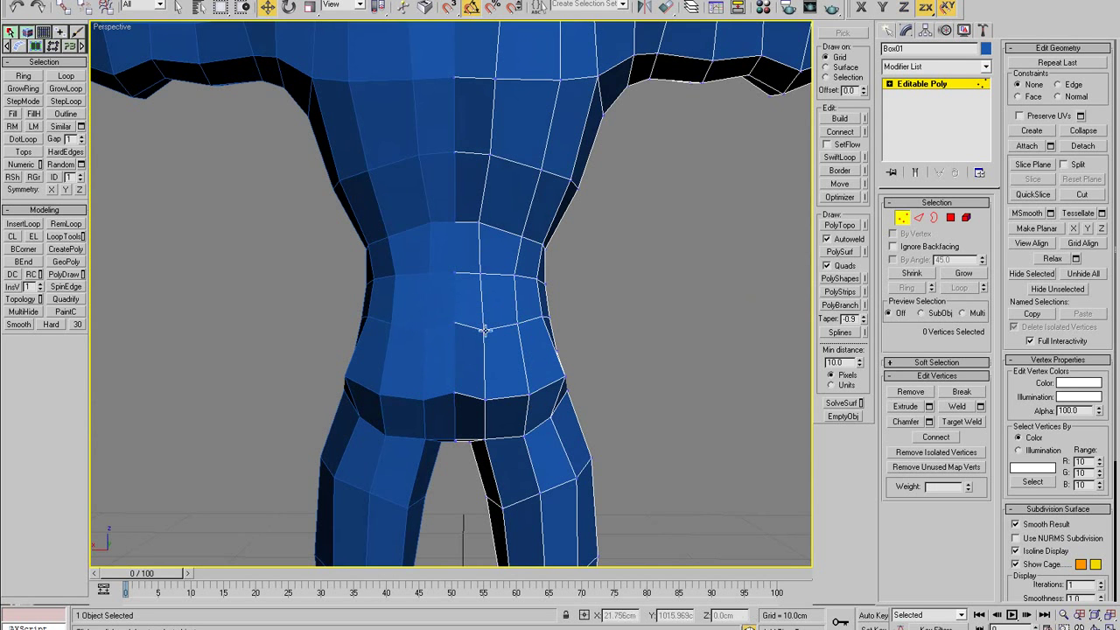
pyautogui.click(484, 330)
pyautogui.click(517, 321)
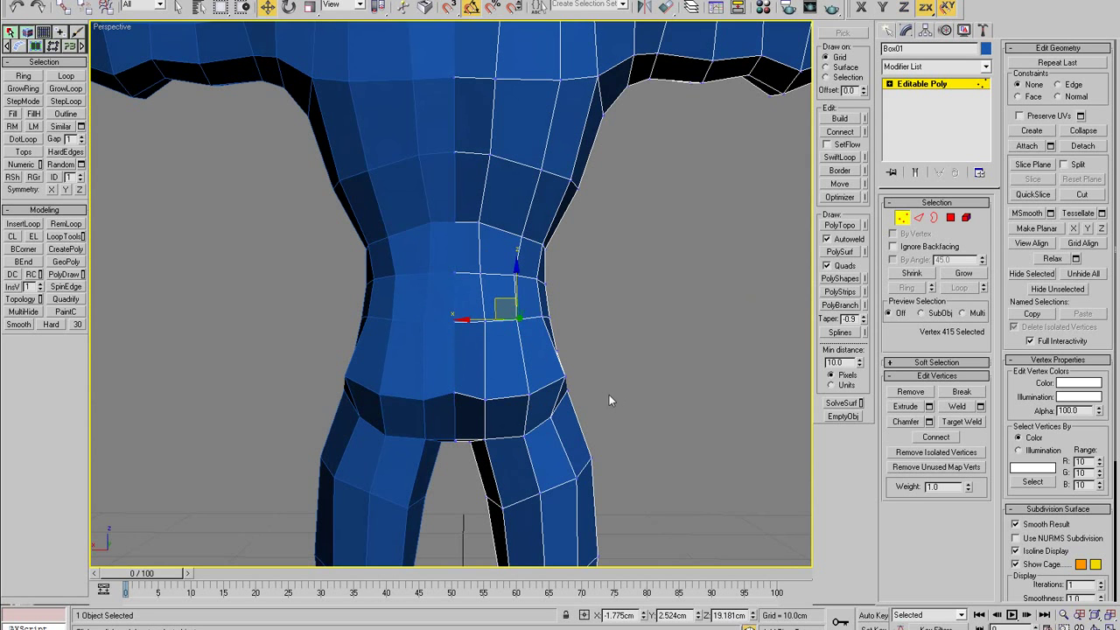
# - Shift the inner and middle buttock vertices toward the centre seam, on both the crease row and the row above
pyautogui.click(483, 398)
pyautogui.moveTo(470, 401); pyautogui.dragTo(457, 404)
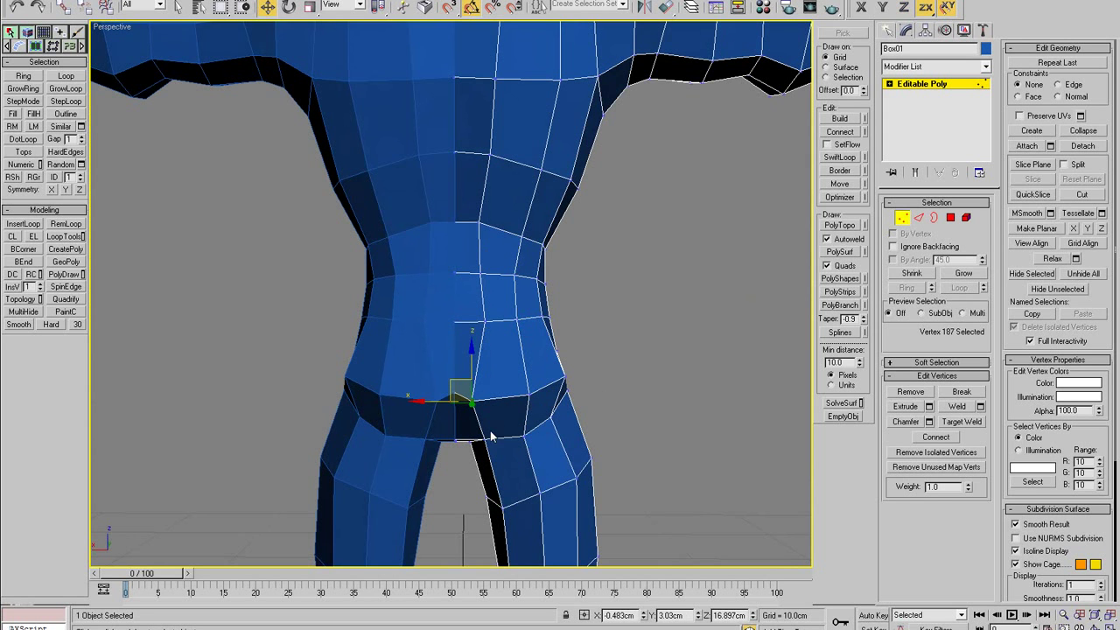
pyautogui.click(528, 395)
pyautogui.moveTo(521, 387); pyautogui.dragTo(512, 389)
pyautogui.click(482, 323)
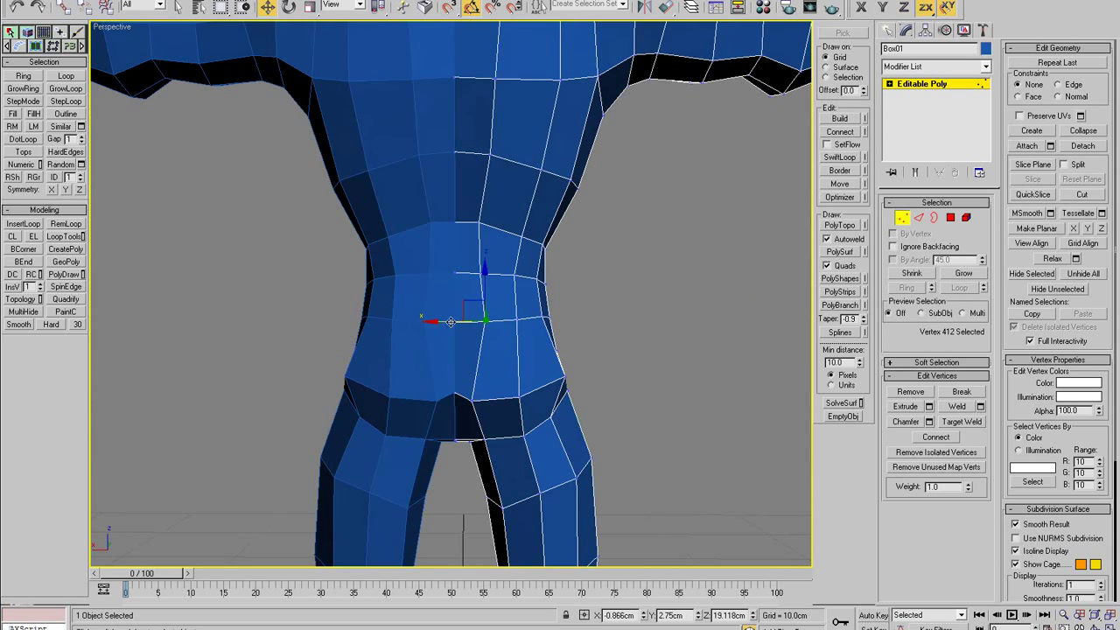
pyautogui.moveTo(448, 323); pyautogui.dragTo(435, 324)
pyautogui.click(516, 320)
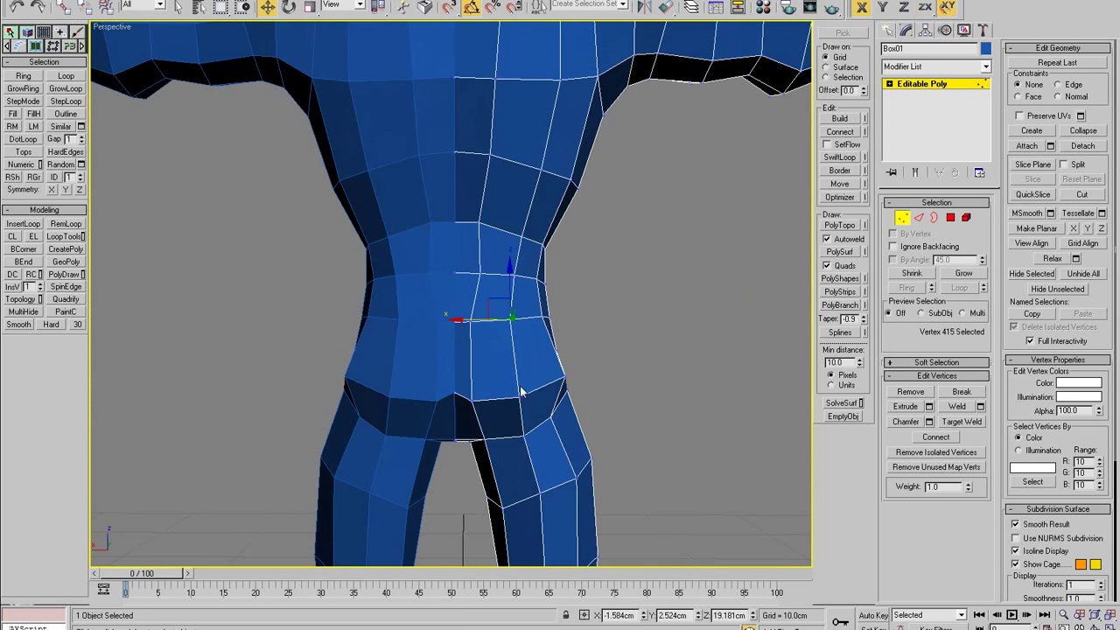
# - Round the outer buttock by moving its outer crease vertex and evening out the row above
pyautogui.moveTo(509, 377); pyautogui.dragTo(536, 387)
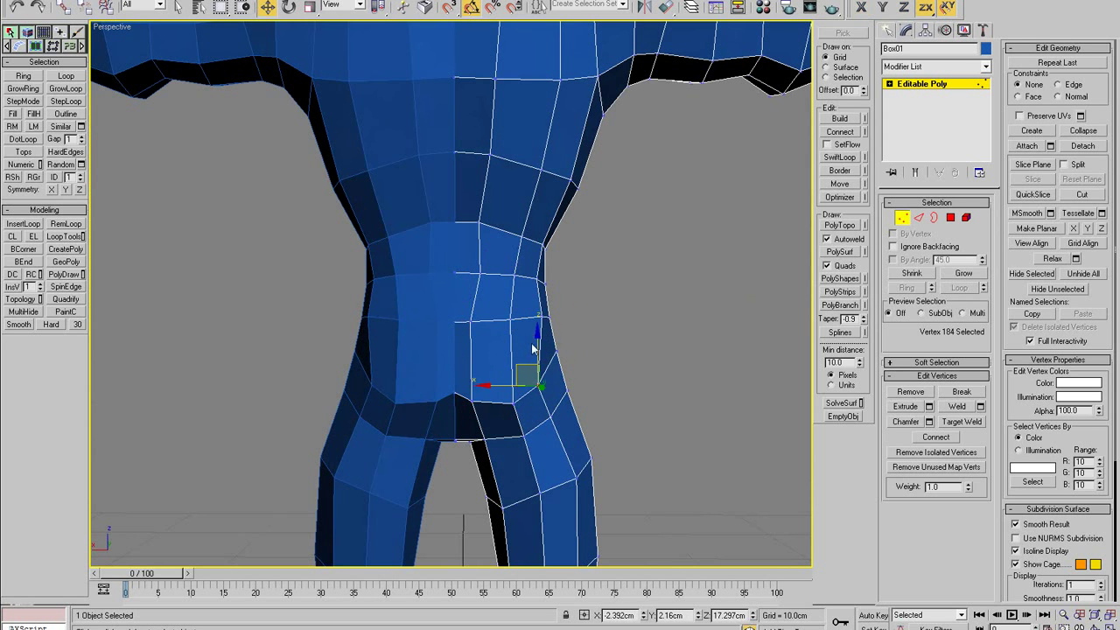
pyautogui.click(543, 323)
pyautogui.moveTo(542, 320); pyautogui.dragTo(503, 323)
pyautogui.click(515, 325)
pyautogui.click(479, 324)
# - Space out the lower-back and waist vertices so their edge columns continue those of the buttock
pyautogui.click(481, 276)
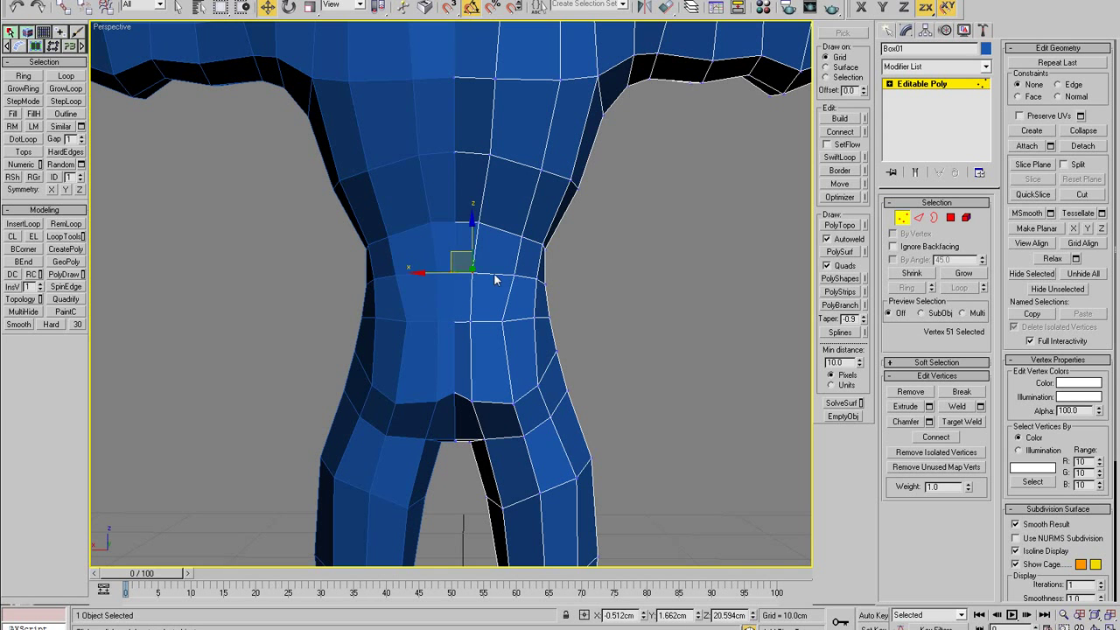
pyautogui.moveTo(513, 274); pyautogui.dragTo(533, 277)
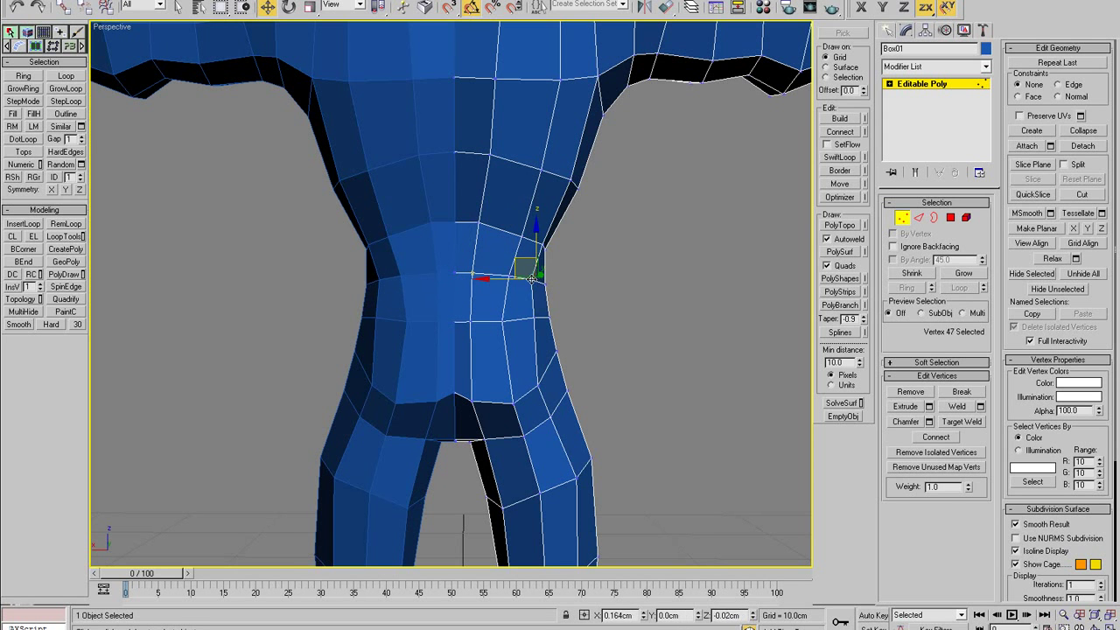
pyautogui.moveTo(544, 287); pyautogui.dragTo(553, 352, button='middle')
pyautogui.click(528, 301)
pyautogui.moveTo(531, 301); pyautogui.dragTo(544, 303)
pyautogui.keyDown('alt'); pyautogui.moveTo(543, 304); pyautogui.dragTo(565, 359, button='middle'); pyautogui.keyUp('alt')
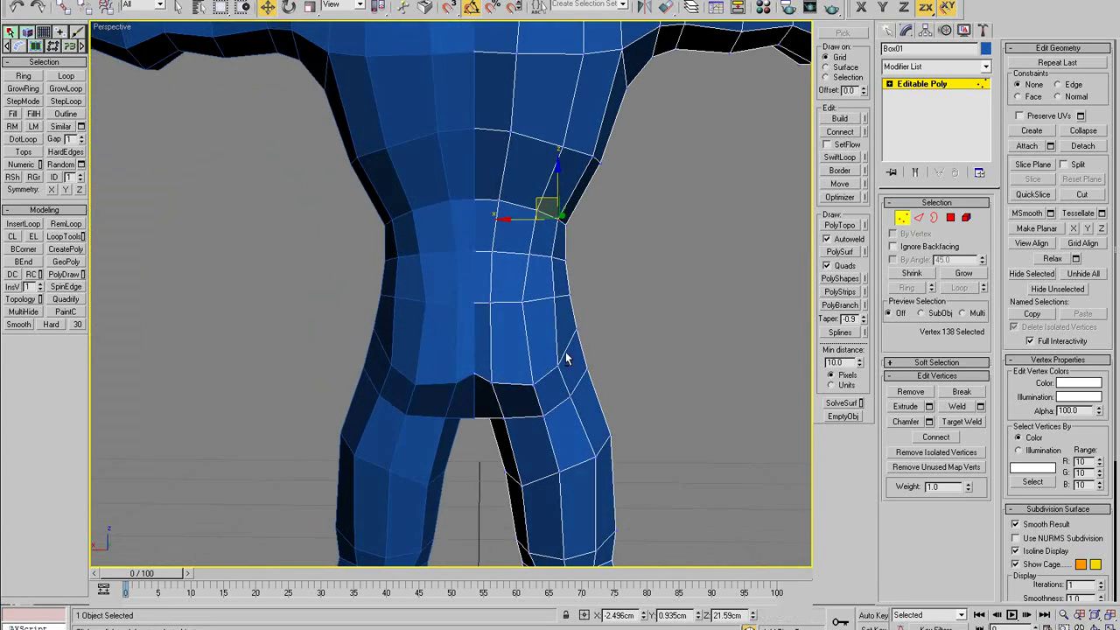
# - Refine the upper buttock row, the centre seam vertices and the outer hip vertices into a smoother curve
pyautogui.click(489, 301)
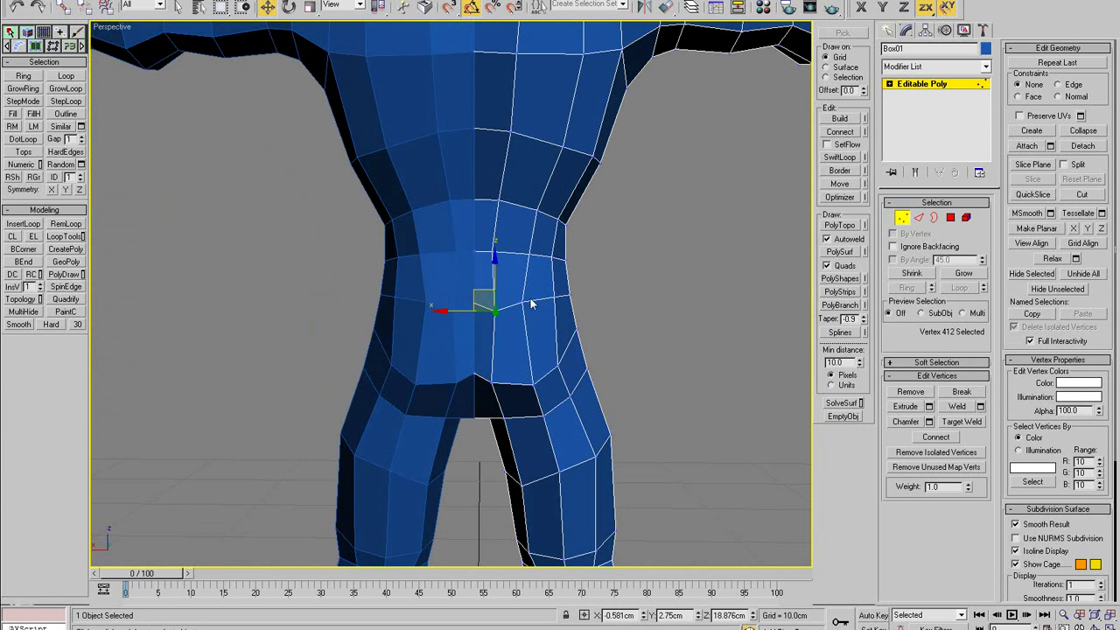
pyautogui.click(526, 305)
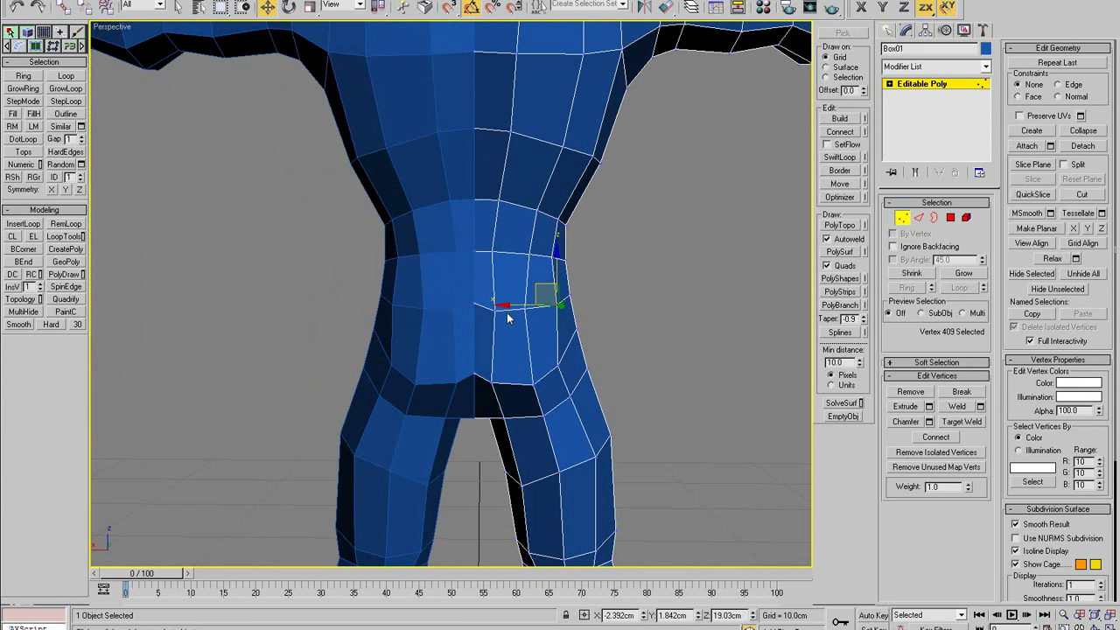
pyautogui.click(473, 302)
pyautogui.keyDown('alt'); pyautogui.moveTo(486, 307); pyautogui.dragTo(516, 302, button='middle'); pyautogui.keyUp('alt')
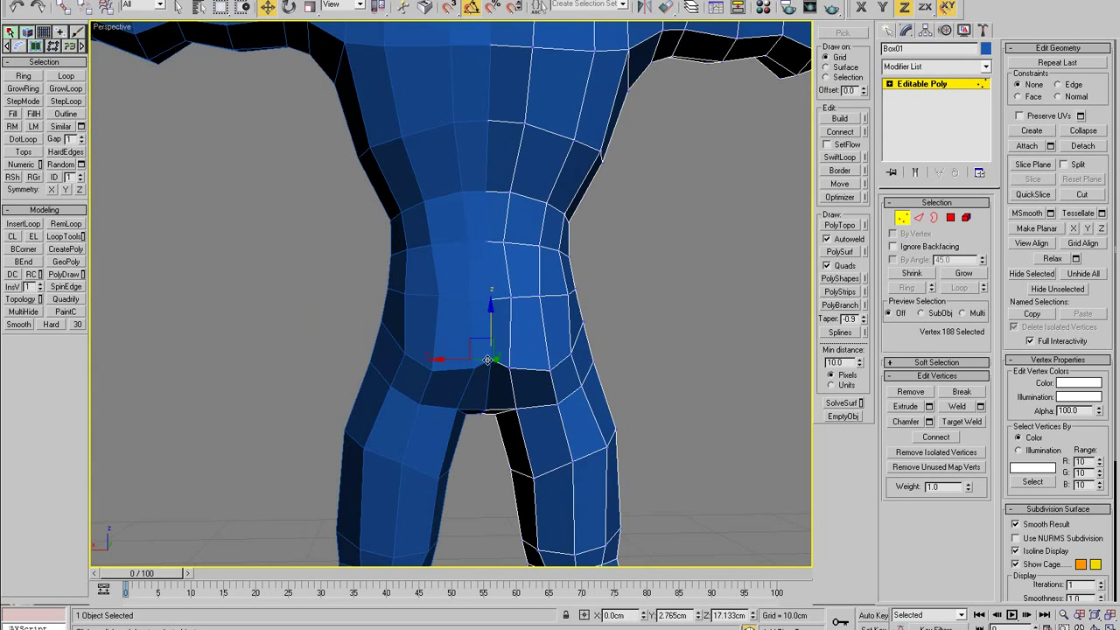
pyautogui.moveTo(488, 367)
pyautogui.keyDown('alt'); pyautogui.mouseDown(button='middle')
pyautogui.moveTo(227, 359)
pyautogui.moveTo(502, 376)
pyautogui.moveTo(491, 375)
pyautogui.mouseUp(button='middle'); pyautogui.keyUp('alt')
pyautogui.moveTo(521, 306); pyautogui.dragTo(512, 302)
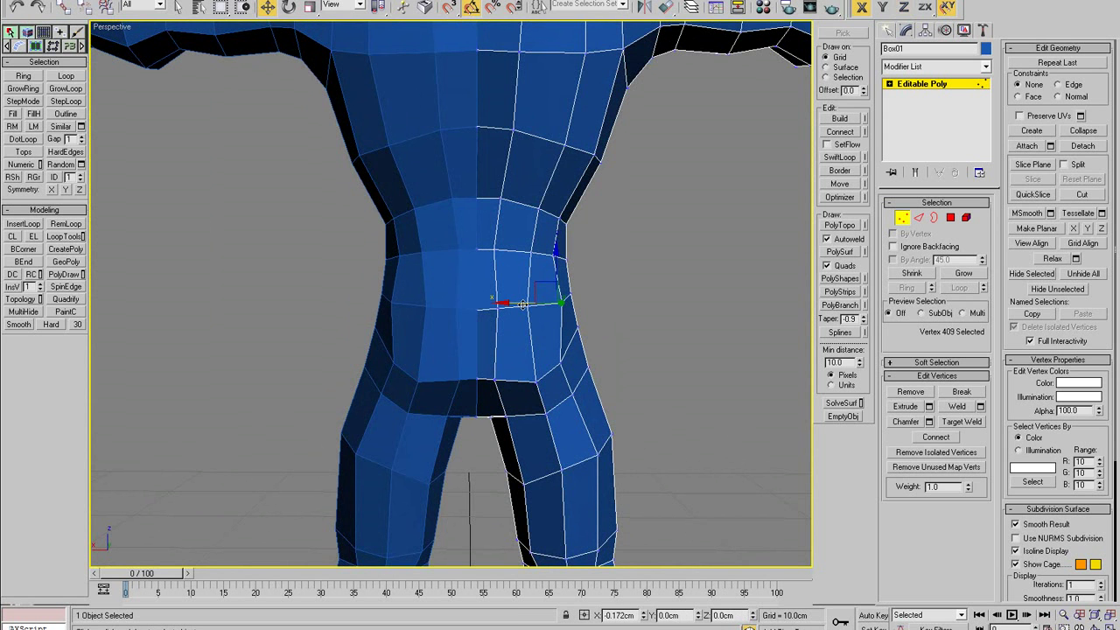
pyautogui.click(567, 365)
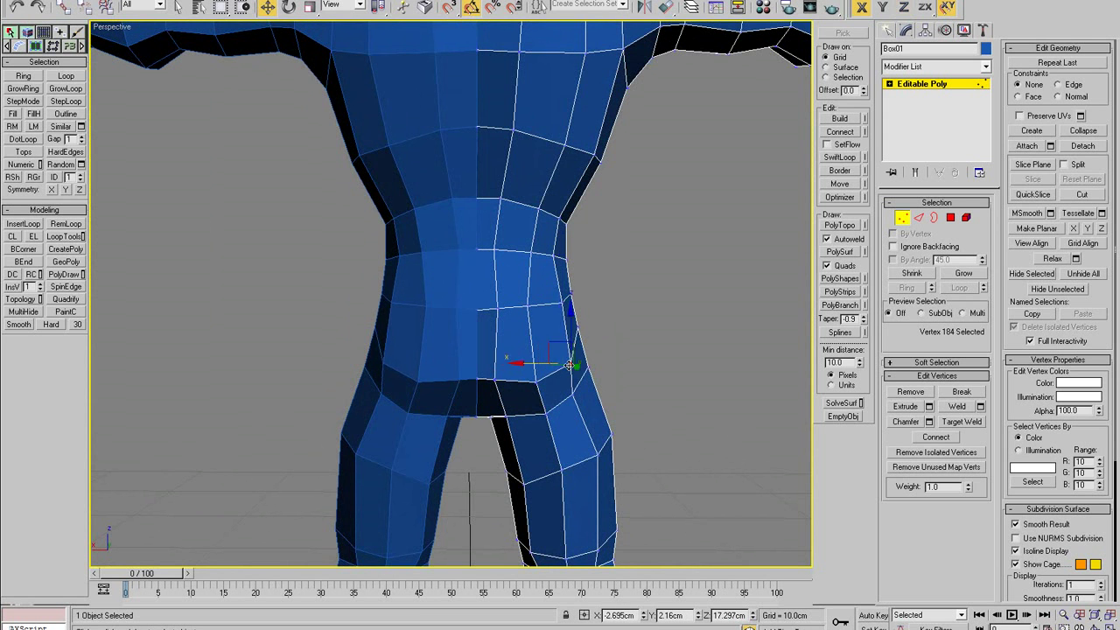
# - In the side view, lower the row of hip vertices from the front of the pelvis to the buttock
pyautogui.keyDown('alt'); pyautogui.moveTo(569, 365); pyautogui.dragTo(376, 428, button='middle'); pyautogui.keyUp('alt')
pyautogui.hotkey('alt', 'w')
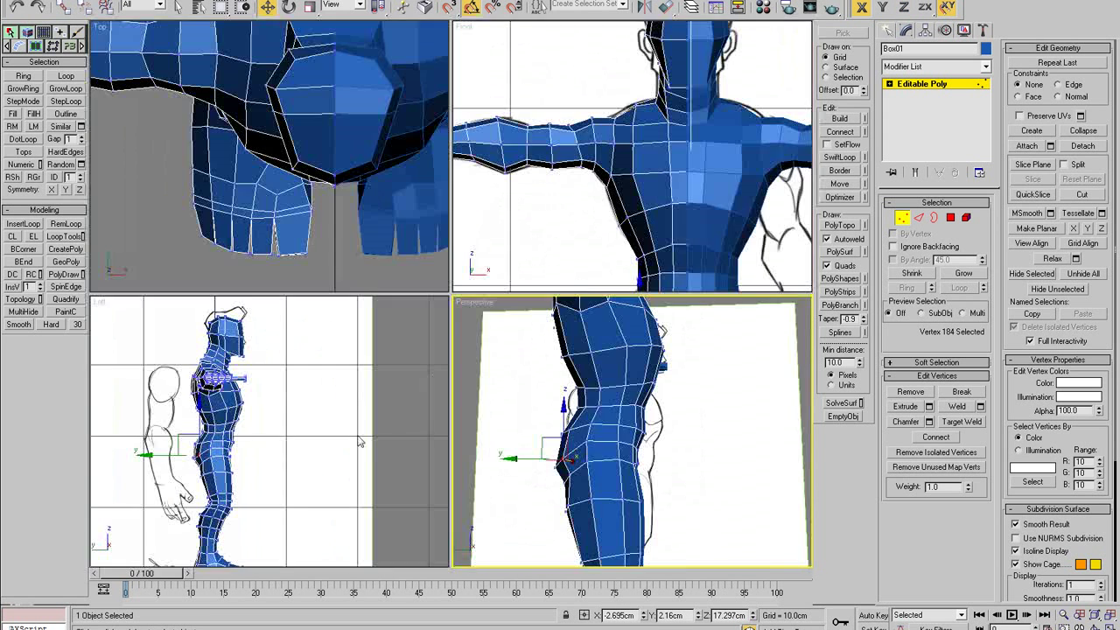
pyautogui.hotkey('alt', 'w')
pyautogui.scroll(10, 455, 442)
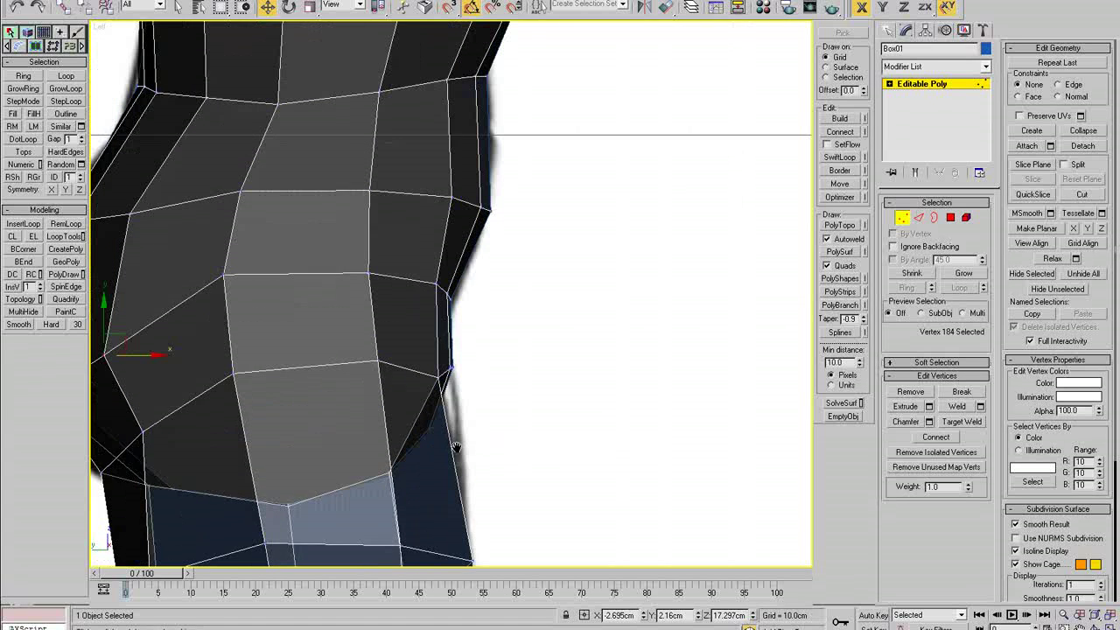
pyautogui.moveTo(456, 447); pyautogui.dragTo(468, 465, button='middle')
pyautogui.moveTo(493, 295); pyautogui.dragTo(474, 316)
pyautogui.moveTo(382, 281); pyautogui.dragTo(368, 310)
pyautogui.click(234, 292)
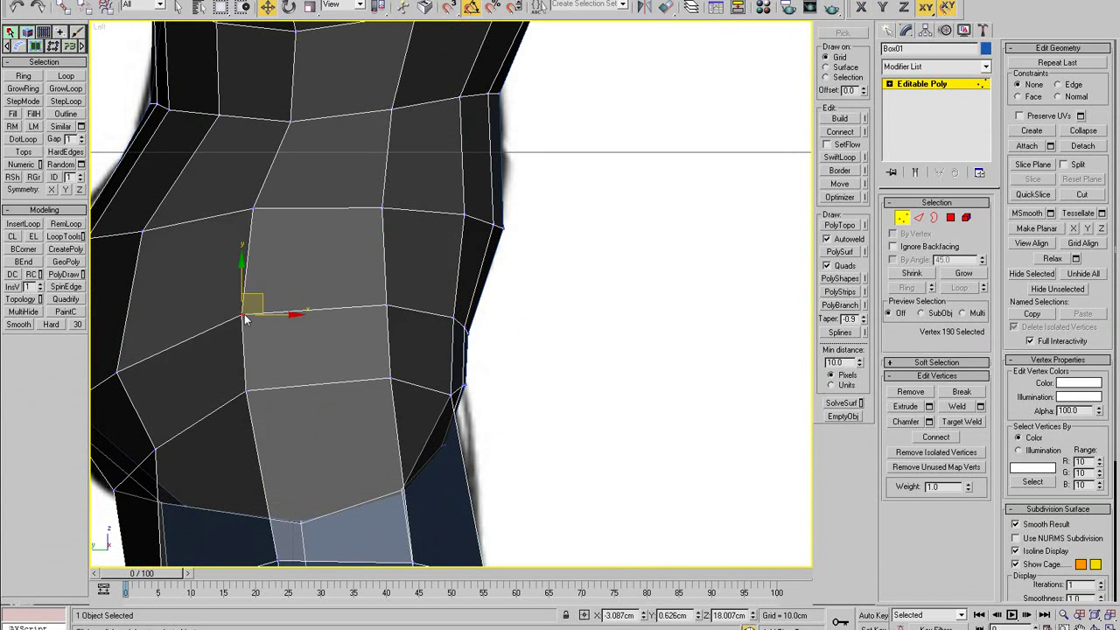
# - Align the upper hip vertices with the sketch, raising the two on the side of the pelvis
pyautogui.scroll(-8, 301, 335)
pyautogui.scroll(8, 312, 359)
pyautogui.moveTo(311, 360); pyautogui.dragTo(356, 382, button='middle')
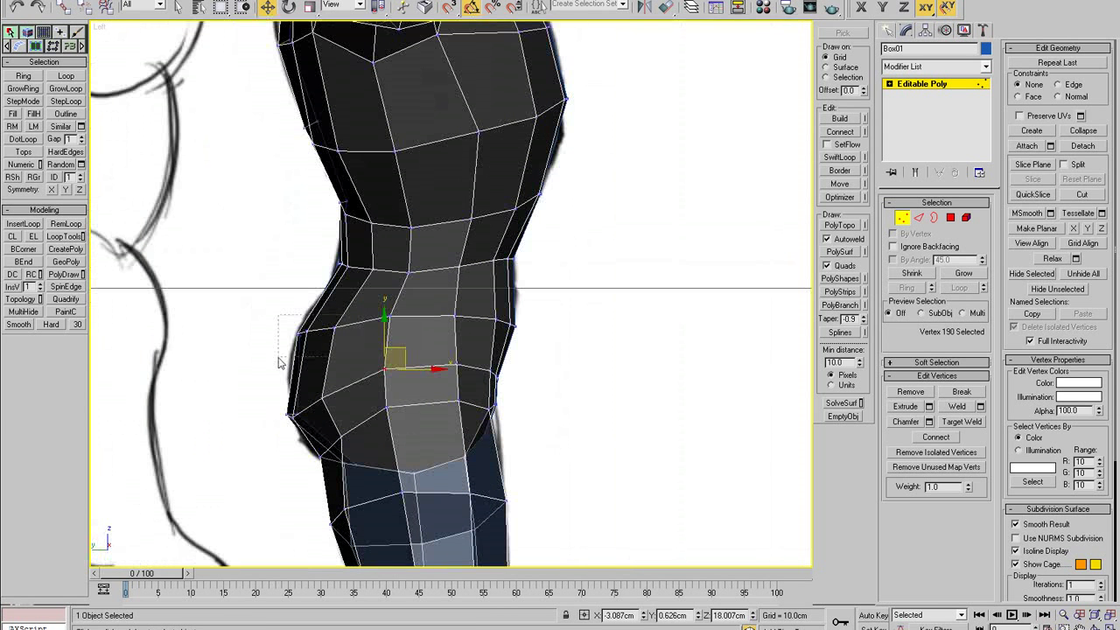
pyautogui.moveTo(278, 357); pyautogui.dragTo(331, 299)
pyautogui.click(385, 313)
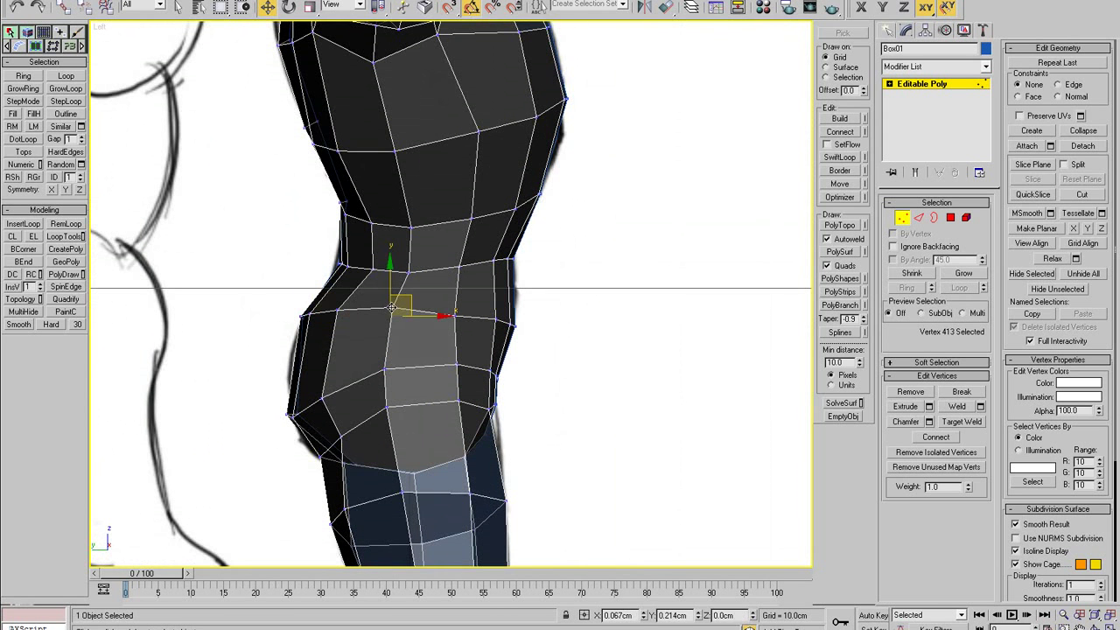
pyautogui.click(469, 317)
pyautogui.click(455, 311)
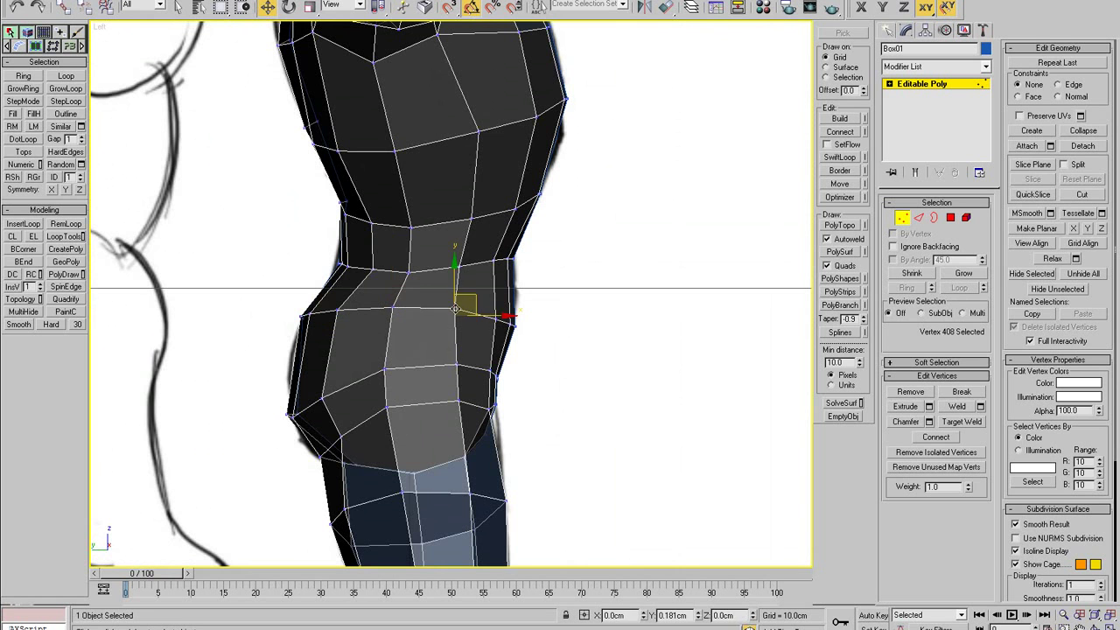
# - Raise the waistline vertices slightly in the side view to smooth the row
pyautogui.moveTo(418, 259); pyautogui.dragTo(307, 278)
pyautogui.moveTo(377, 253)
pyautogui.mouseDown()
pyautogui.moveTo(397, 263)
pyautogui.moveTo(379, 238)
pyautogui.mouseUp()
pyautogui.click(390, 315)
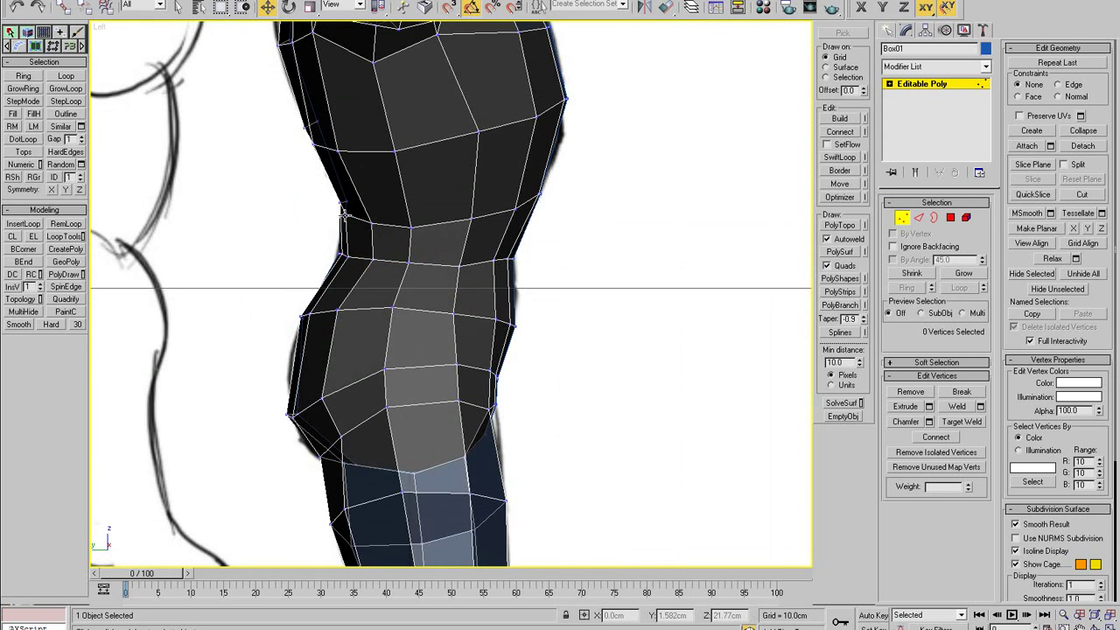
# - Insert an extra edge loop around the hips in the perspective view, starting from a vertical edge on the pelvis
pyautogui.hotkey('alt', 'w')
pyautogui.rightClick(518, 381)
pyautogui.hotkey('alt', 'w')
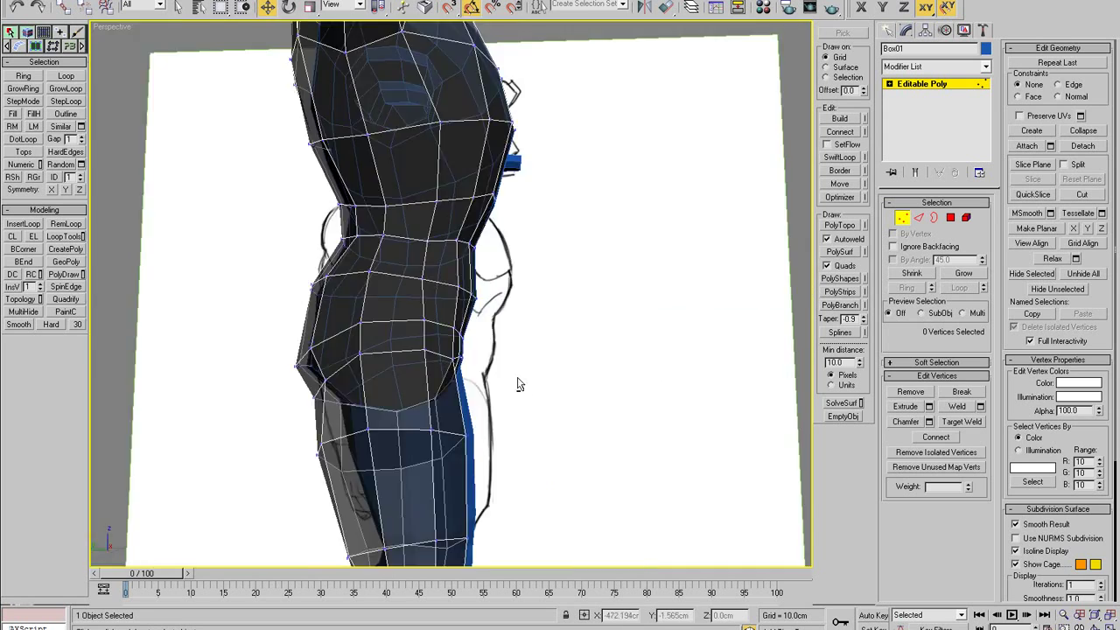
pyautogui.keyDown('alt'); pyautogui.moveTo(520, 382); pyautogui.dragTo(588, 361, button='middle'); pyautogui.keyUp('alt')
pyautogui.press('2')
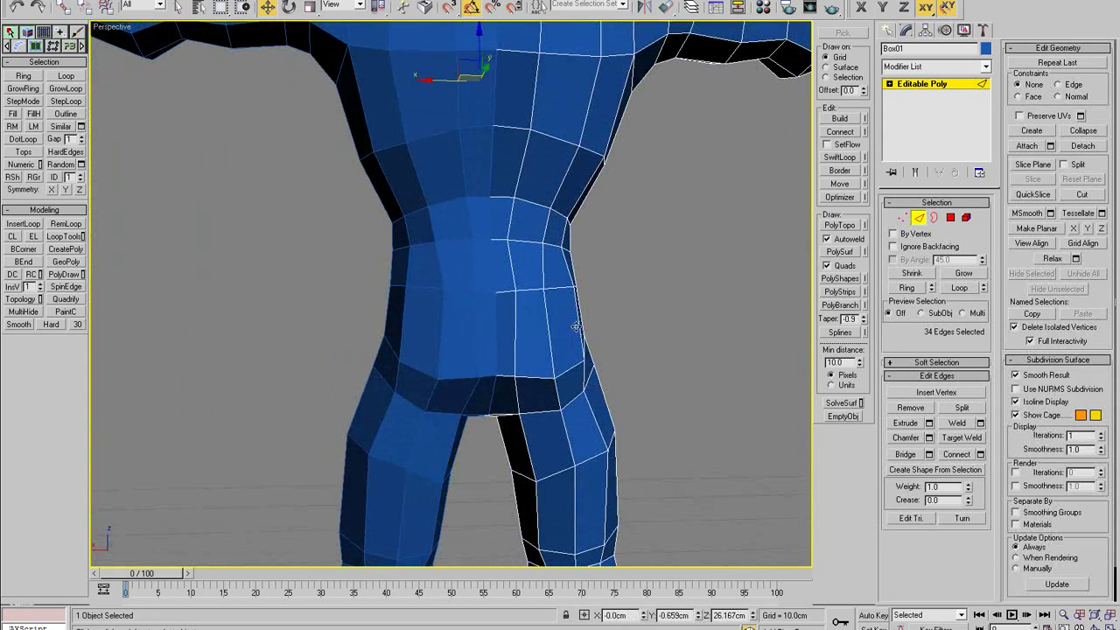
pyautogui.click(578, 320)
pyautogui.click(23, 226)
# - Adjust the height of the front centre edge on the lower pelvis in the perspective view
pyautogui.moveTo(180, 244)
pyautogui.keyDown('alt'); pyautogui.mouseDown(button='middle')
pyautogui.moveTo(292, 333)
pyautogui.moveTo(356, 336)
pyautogui.moveTo(466, 367)
pyautogui.moveTo(426, 325)
pyautogui.moveTo(414, 293)
pyautogui.mouseUp(button='middle'); pyautogui.keyUp('alt')
pyautogui.click(426, 325)
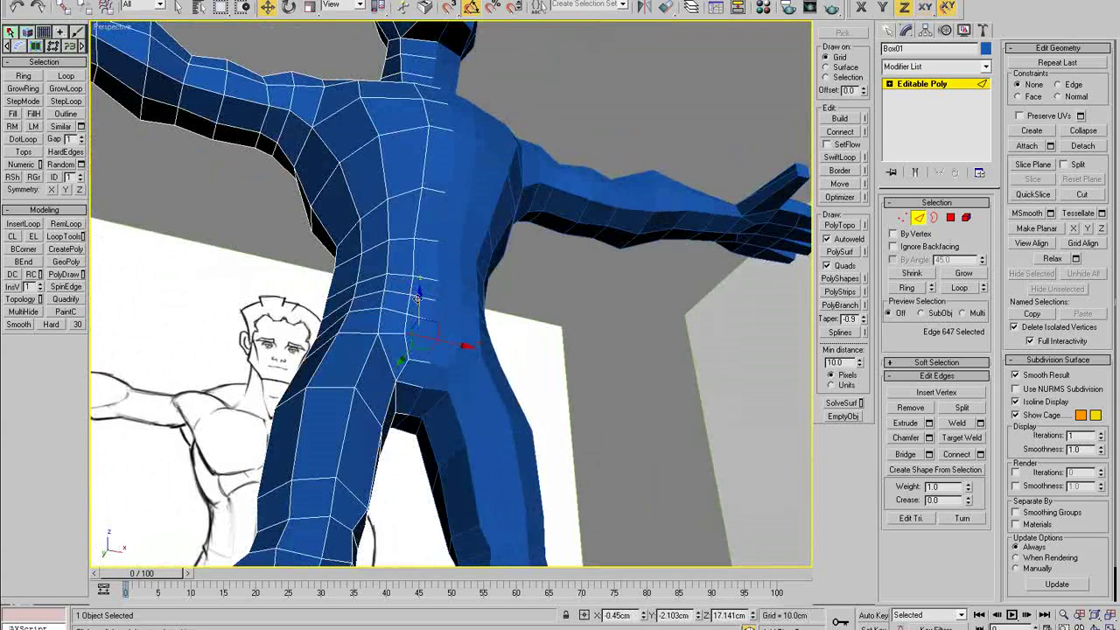
pyautogui.moveTo(420, 336); pyautogui.dragTo(420, 338)
pyautogui.keyDown('alt'); pyautogui.moveTo(420, 338); pyautogui.dragTo(382, 400, button='middle'); pyautogui.keyUp('alt')
# - In the see-through front view, move the outer hip vertices outward and upward to follow the sketch outline
pyautogui.hotkey('alt', 'w')
pyautogui.rightClick(583, 247)
pyautogui.hotkey('alt', 'w')
pyautogui.moveTo(510, 374); pyautogui.dragTo(485, 175, button='middle')
pyautogui.scroll(-4, 485, 175)
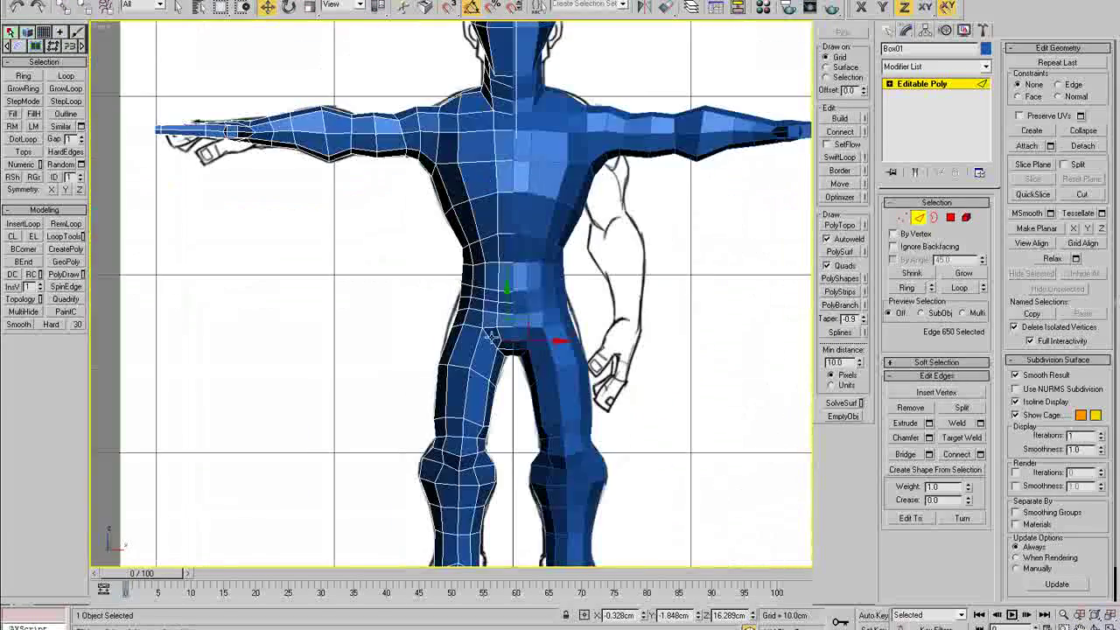
pyautogui.scroll(6, 485, 359)
pyautogui.hotkey('alt', 'x')
pyautogui.moveTo(413, 245); pyautogui.dragTo(424, 368, button='middle')
pyautogui.press('1')
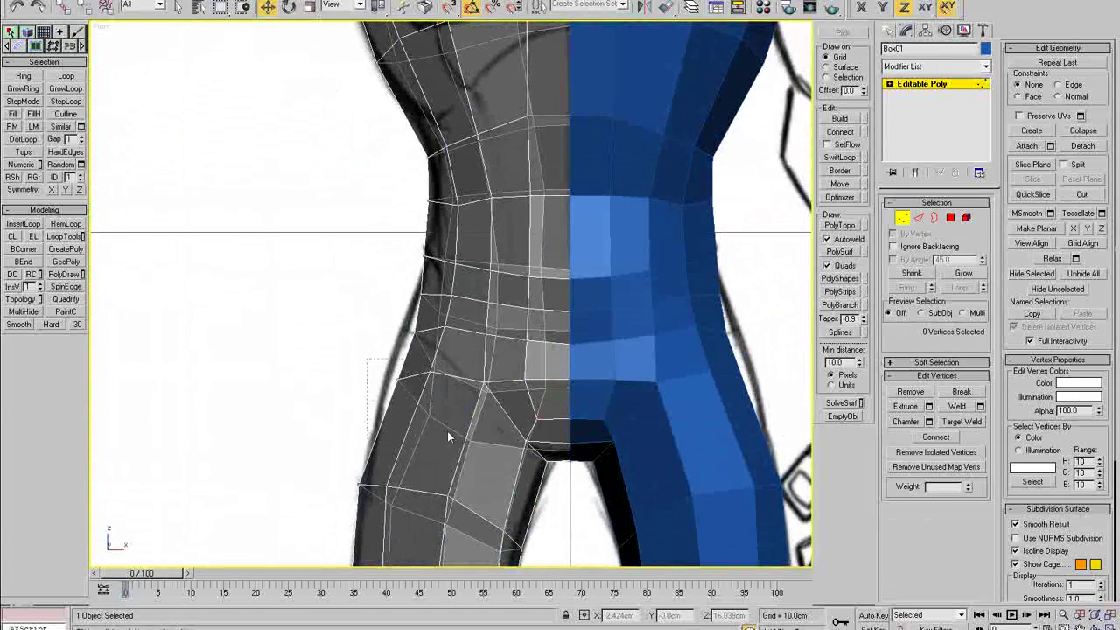
pyautogui.moveTo(451, 383); pyautogui.dragTo(441, 385)
pyautogui.moveTo(443, 332); pyautogui.dragTo(445, 375, button='middle')
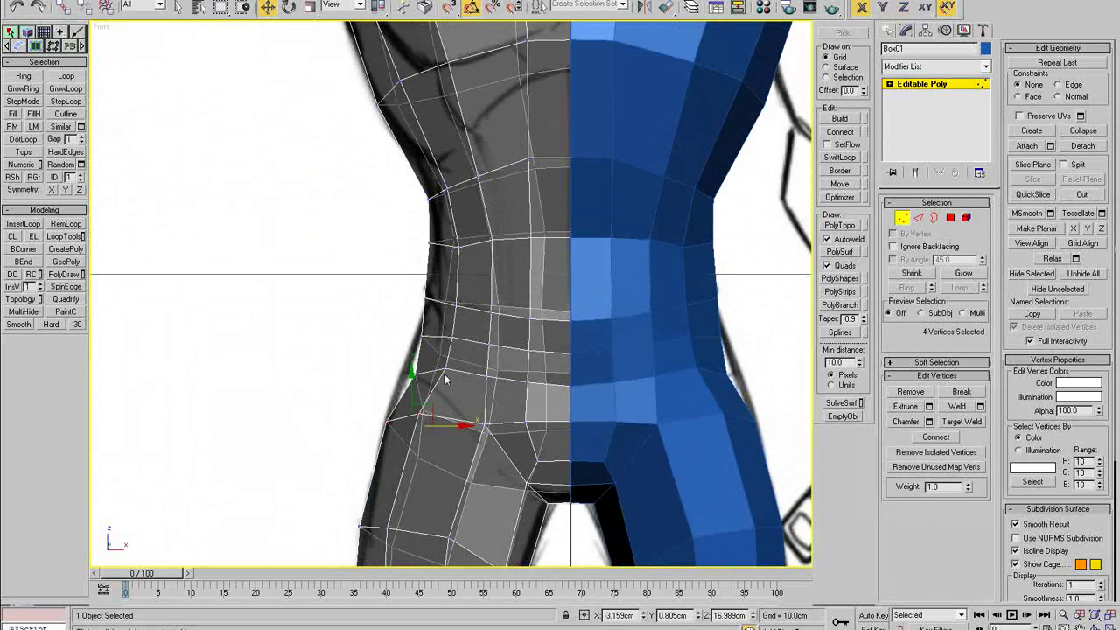
pyautogui.moveTo(469, 373); pyautogui.dragTo(471, 344)
pyautogui.moveTo(482, 342); pyautogui.dragTo(475, 451, button='middle')
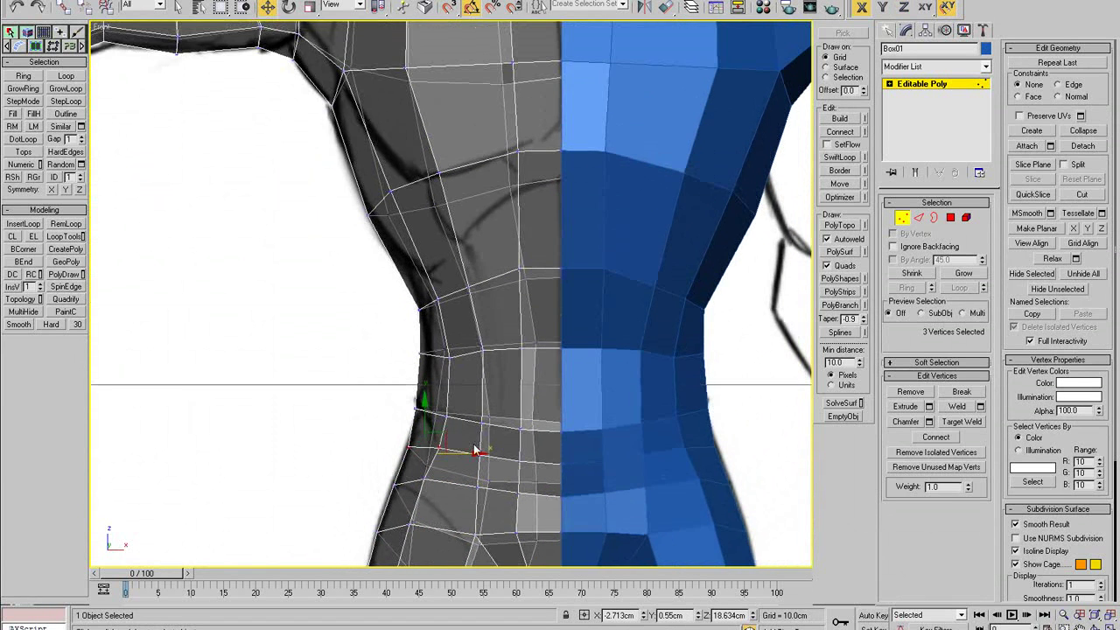
# - Reposition the outer vertices between waist and upper hip, raising the lower ones along the sketch outline
pyautogui.moveTo(402, 396); pyautogui.dragTo(447, 392)
pyautogui.moveTo(379, 430); pyautogui.dragTo(447, 424)
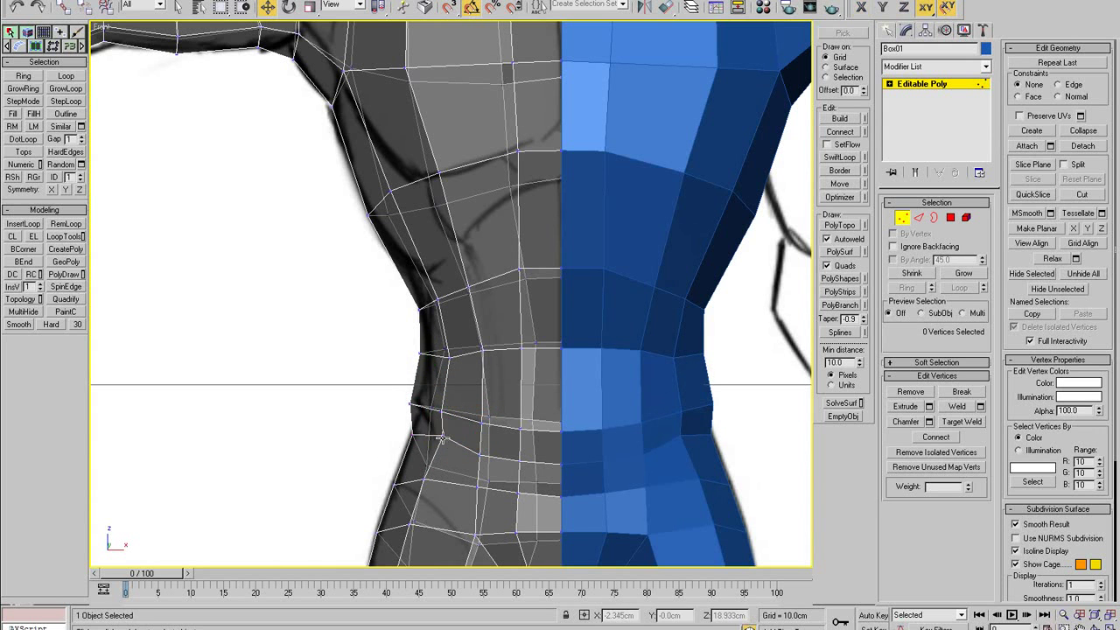
pyautogui.click(437, 445)
pyautogui.click(417, 442)
pyautogui.moveTo(412, 435); pyautogui.dragTo(415, 427)
pyautogui.moveTo(395, 486); pyautogui.dragTo(398, 461)
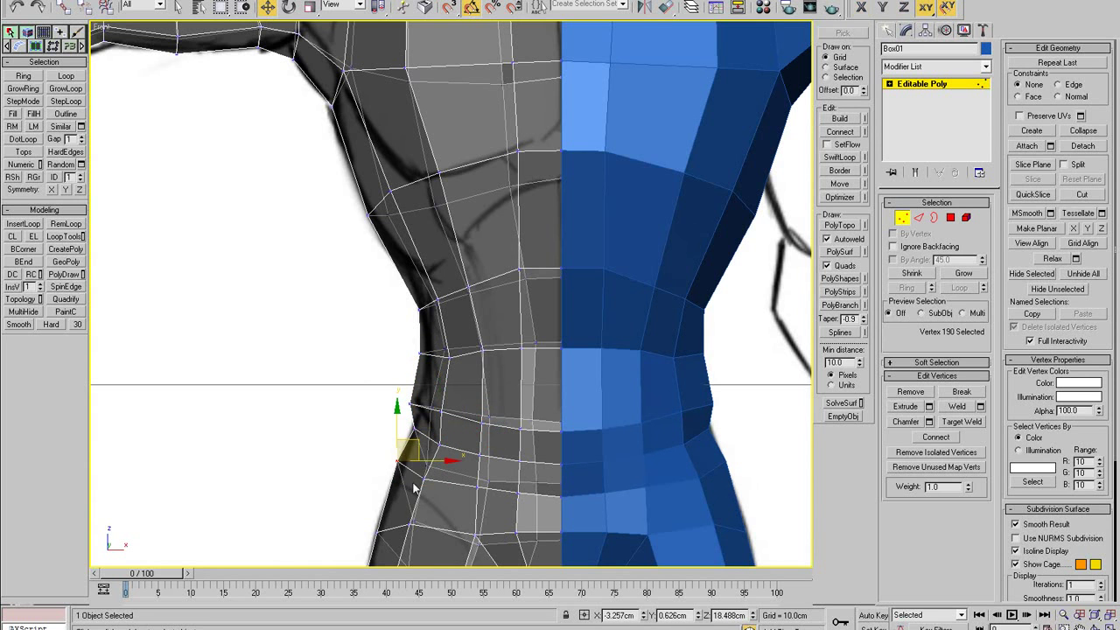
# - Lower the front pelvis vertices toward the centre seam and crotch so the rows curve smoothly
pyautogui.click(423, 477)
pyautogui.click(479, 466)
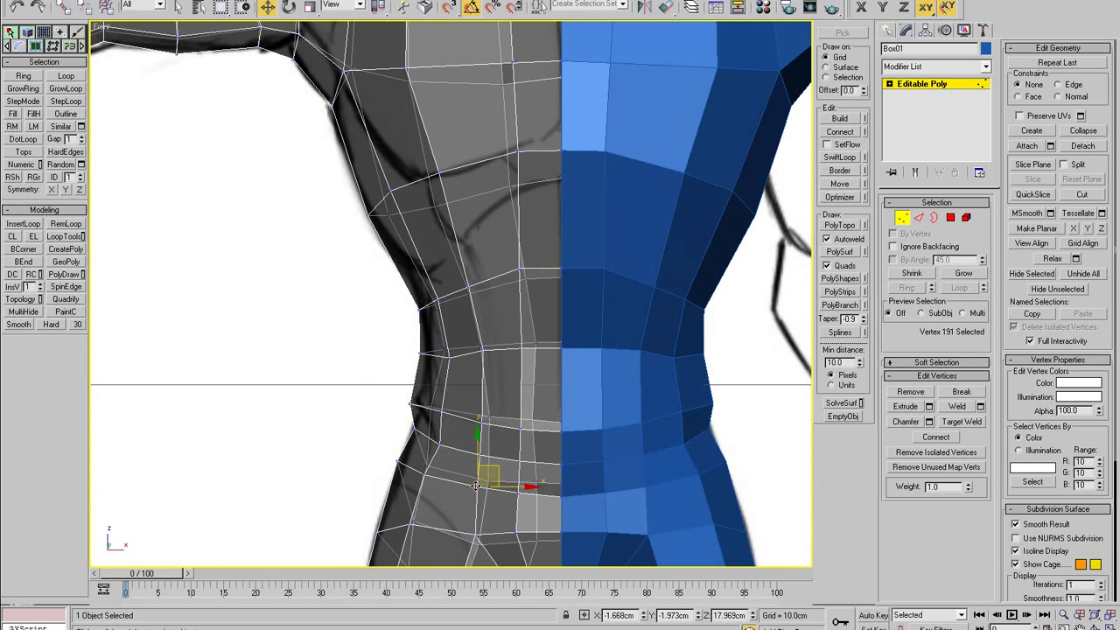
pyautogui.click(473, 535)
pyautogui.click(491, 537)
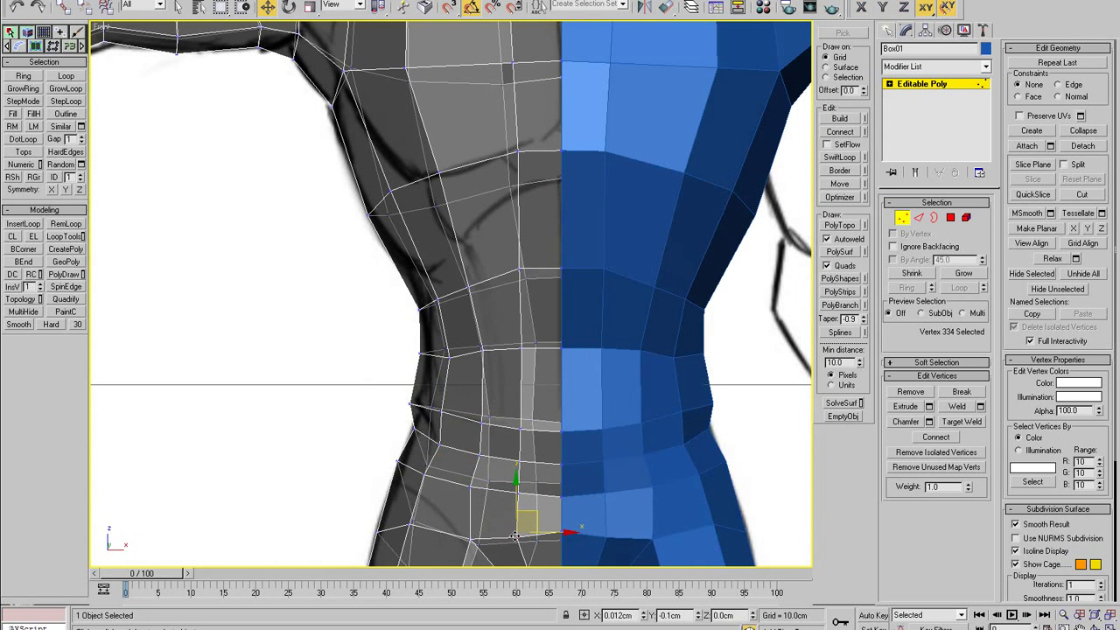
pyautogui.moveTo(544, 536); pyautogui.dragTo(518, 414, button='middle')
pyautogui.click(535, 379)
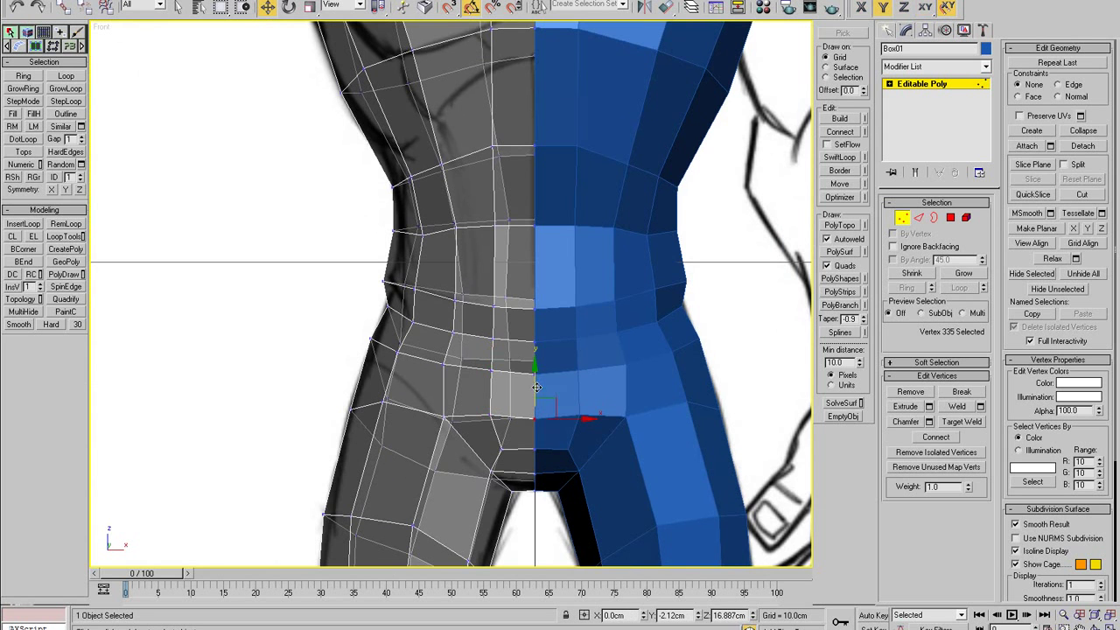
pyautogui.click(490, 421)
pyautogui.click(535, 449)
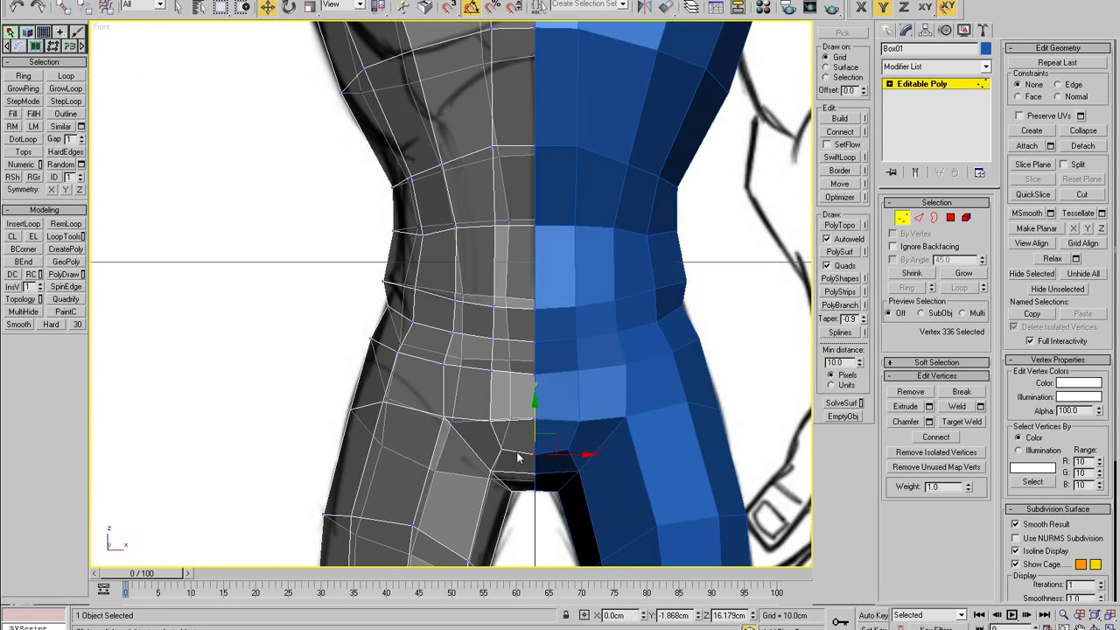
pyautogui.moveTo(503, 451); pyautogui.dragTo(503, 454)
# - Even out the lower abdomen vertices between the centre seam and the side of the waist in the front view
pyautogui.moveTo(494, 365); pyautogui.dragTo(494, 448, button='middle')
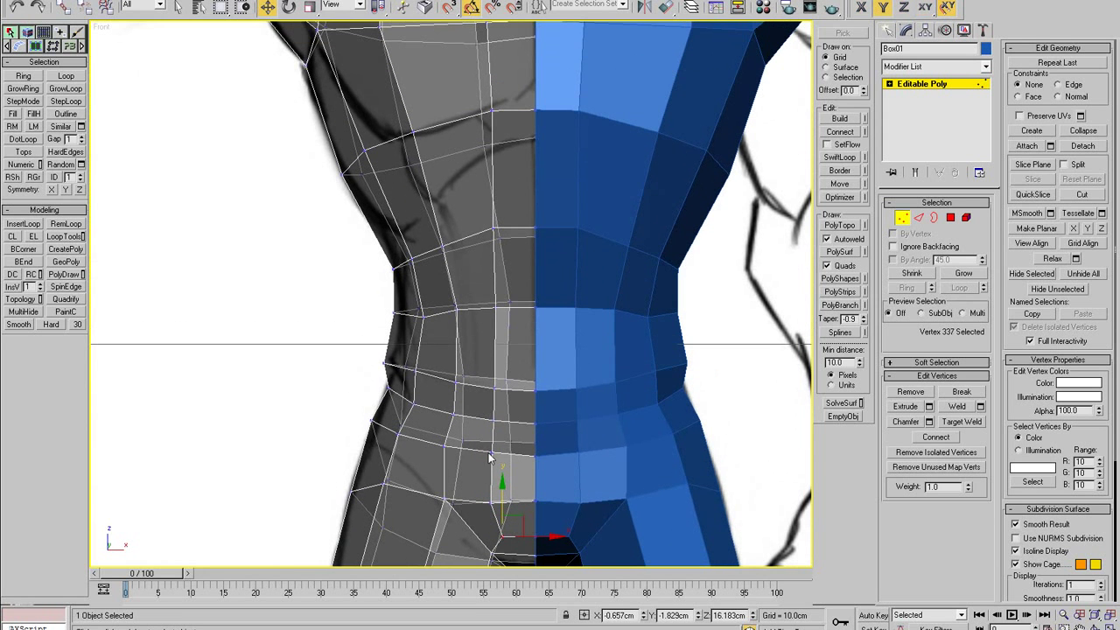
pyautogui.click(490, 457)
pyautogui.click(535, 455)
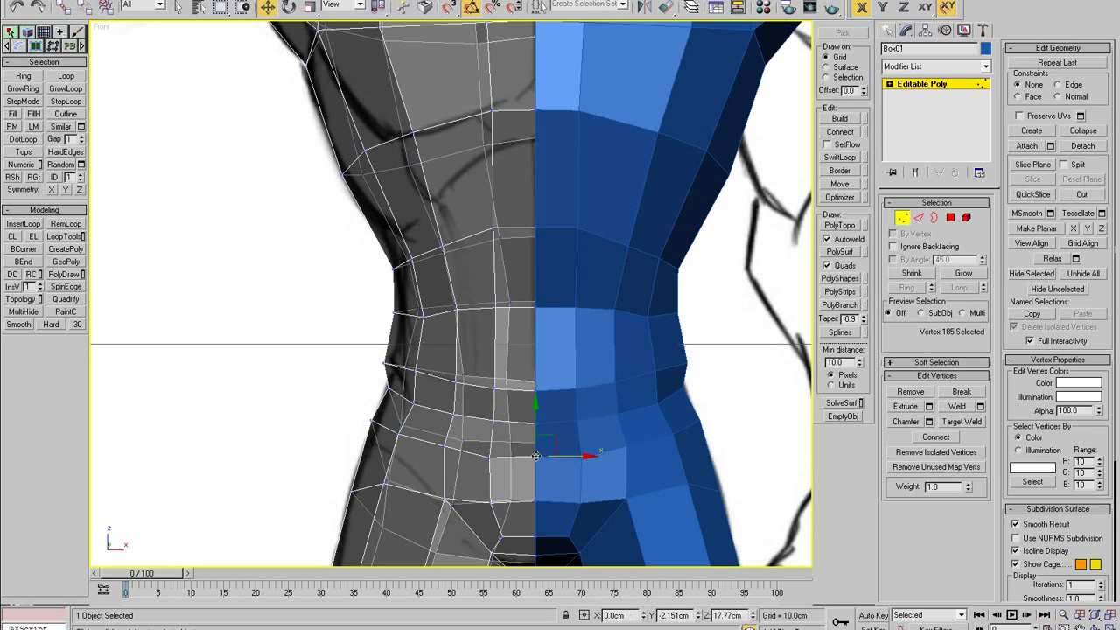
pyautogui.moveTo(537, 429); pyautogui.dragTo(524, 446, button='middle')
pyautogui.click(440, 428)
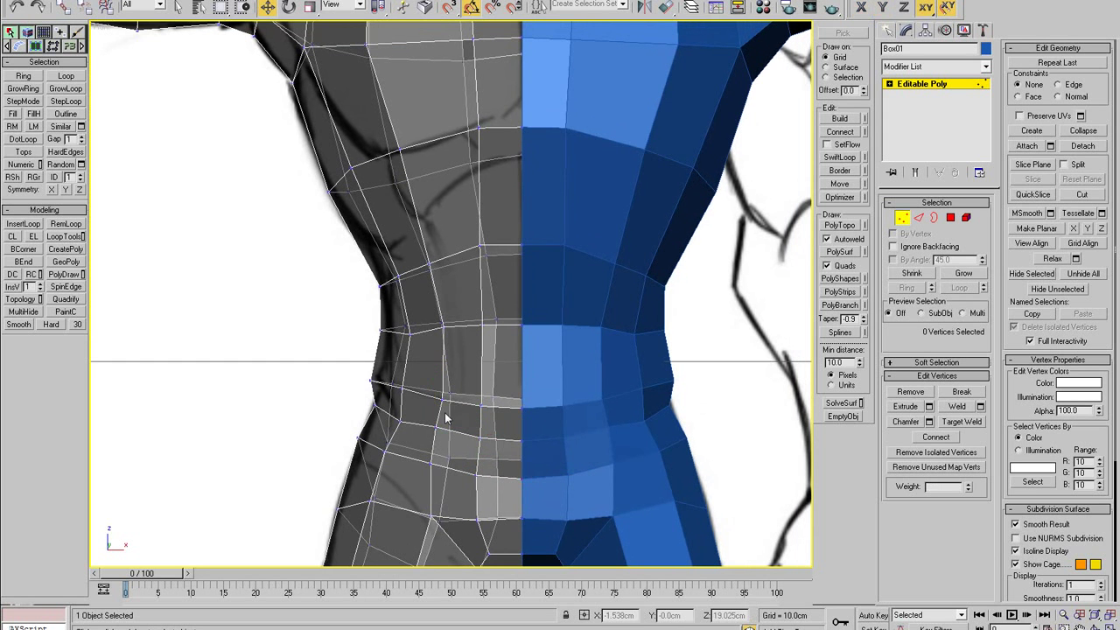
pyautogui.click(437, 397)
pyautogui.click(478, 398)
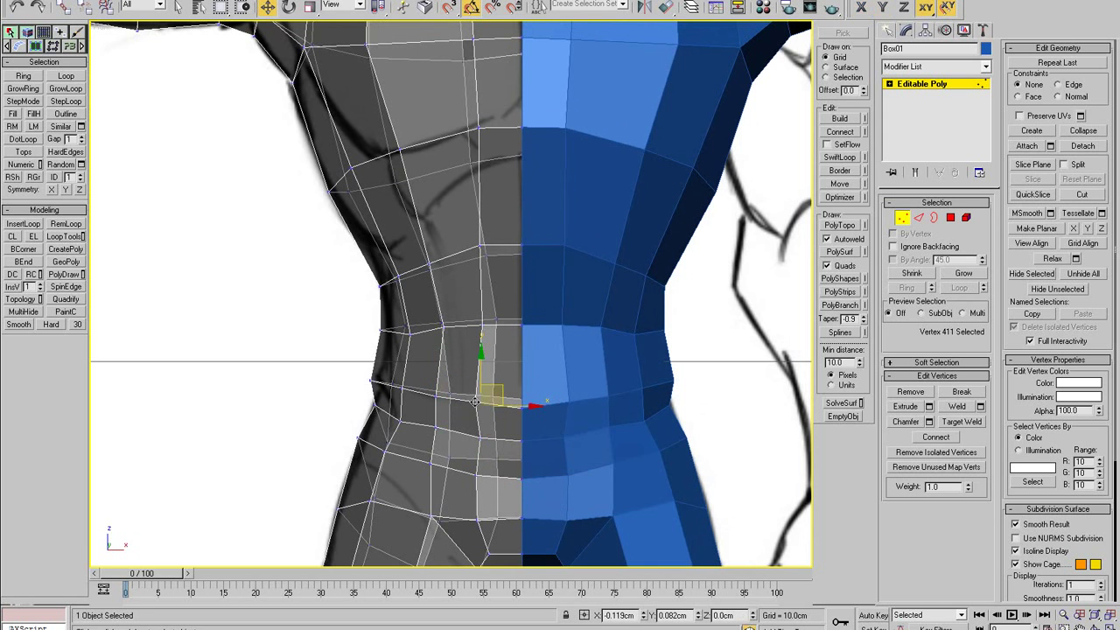
pyautogui.click(477, 437)
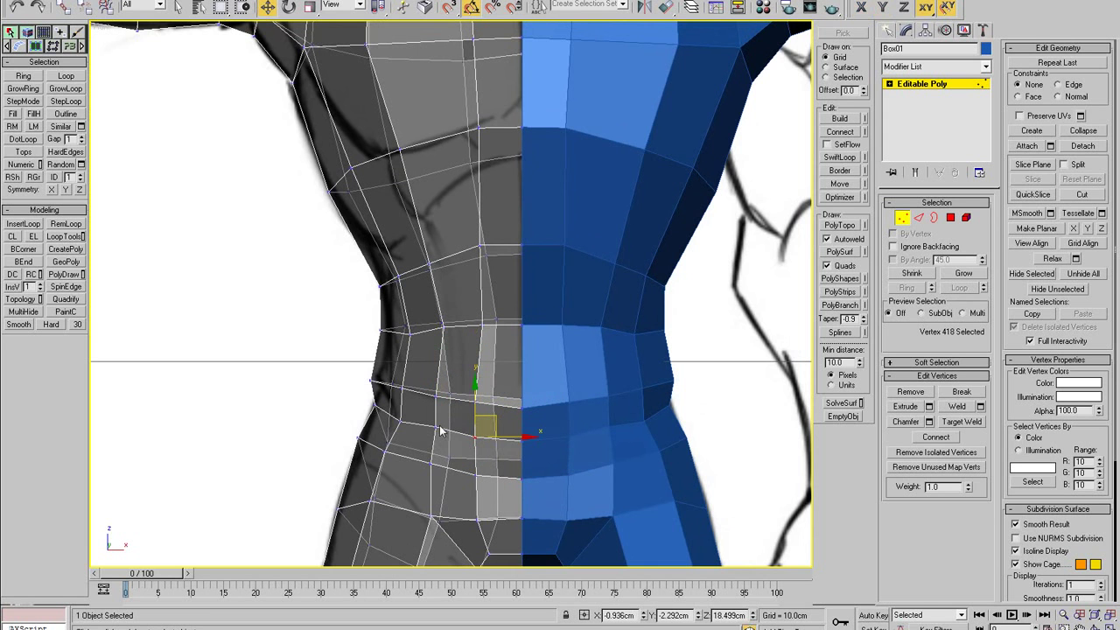
pyautogui.click(437, 430)
# - Lower the waistline row from the outer waist vertices to the centre seam, forming a gentle curve
pyautogui.moveTo(397, 388); pyautogui.dragTo(399, 424, button='middle')
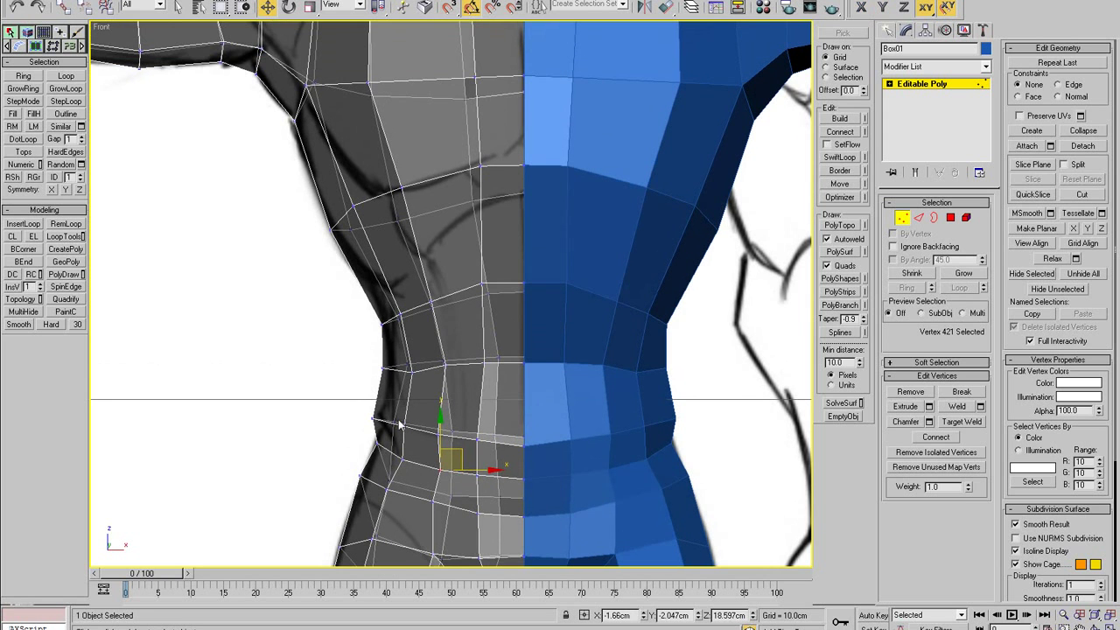
pyautogui.click(373, 417)
pyautogui.click(375, 376)
pyautogui.click(380, 368)
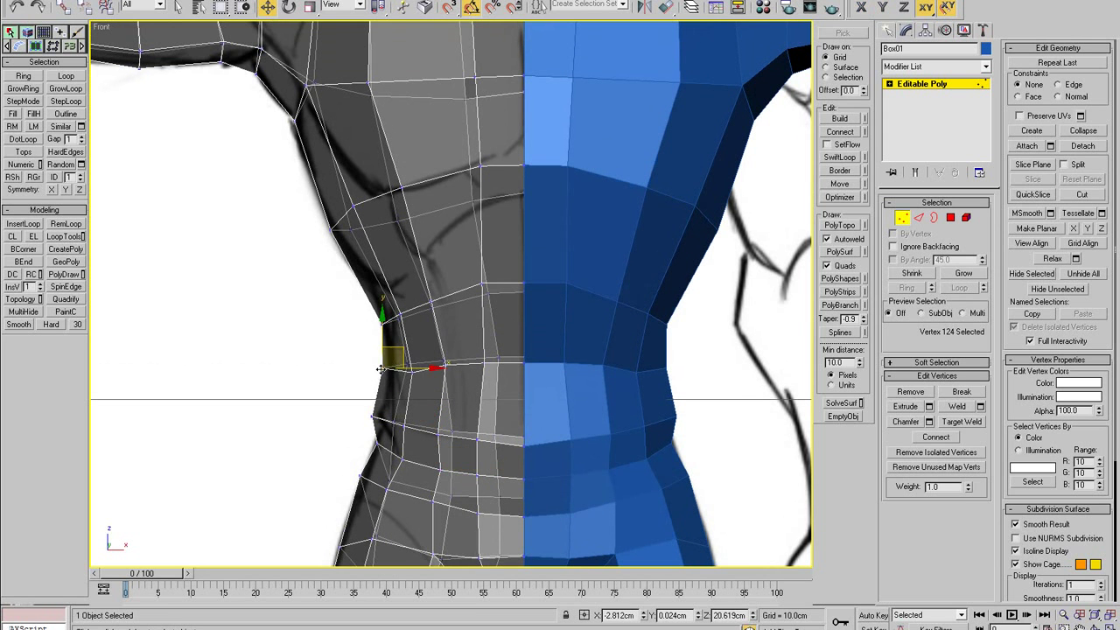
pyautogui.moveTo(399, 348); pyautogui.dragTo(444, 348)
pyautogui.click(483, 372)
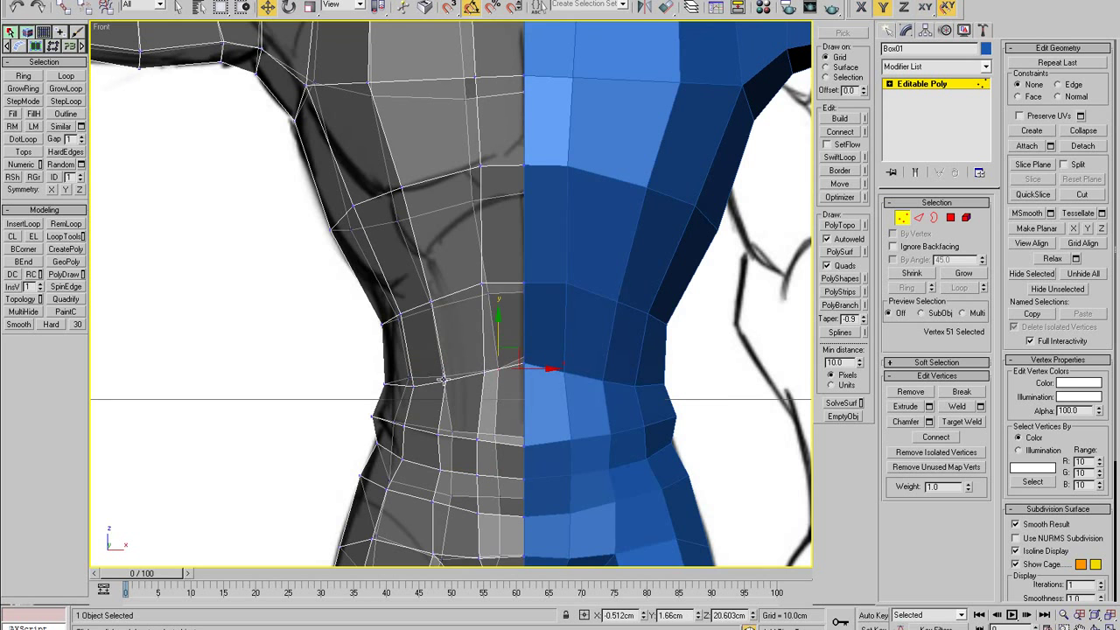
pyautogui.click(444, 370)
pyautogui.moveTo(444, 374); pyautogui.dragTo(444, 369)
pyautogui.click(525, 356)
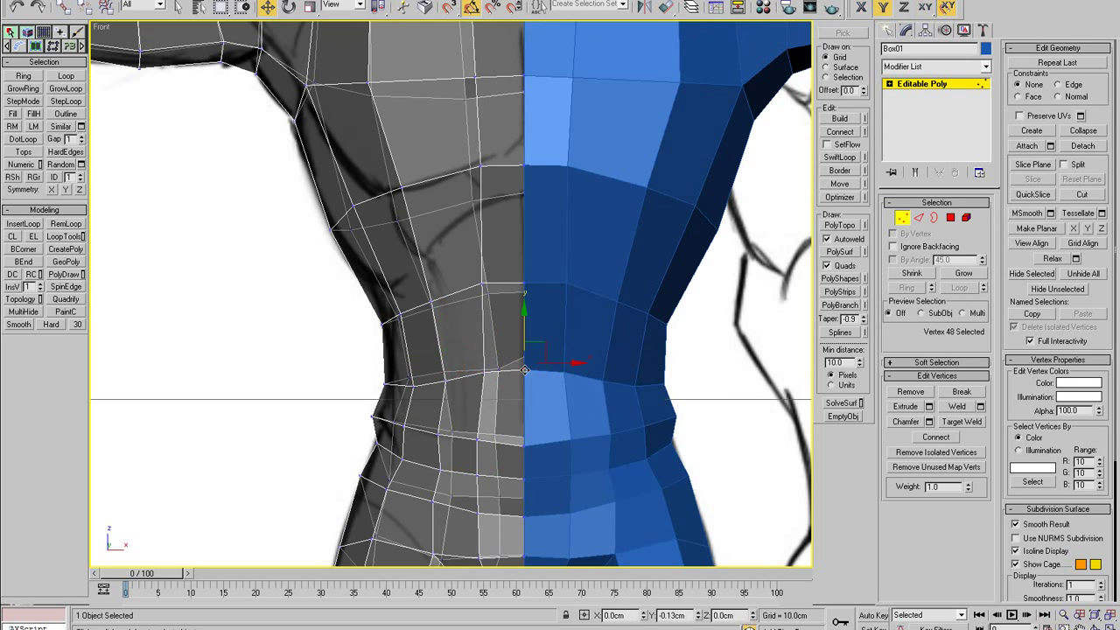
pyautogui.moveTo(525, 359); pyautogui.dragTo(524, 364)
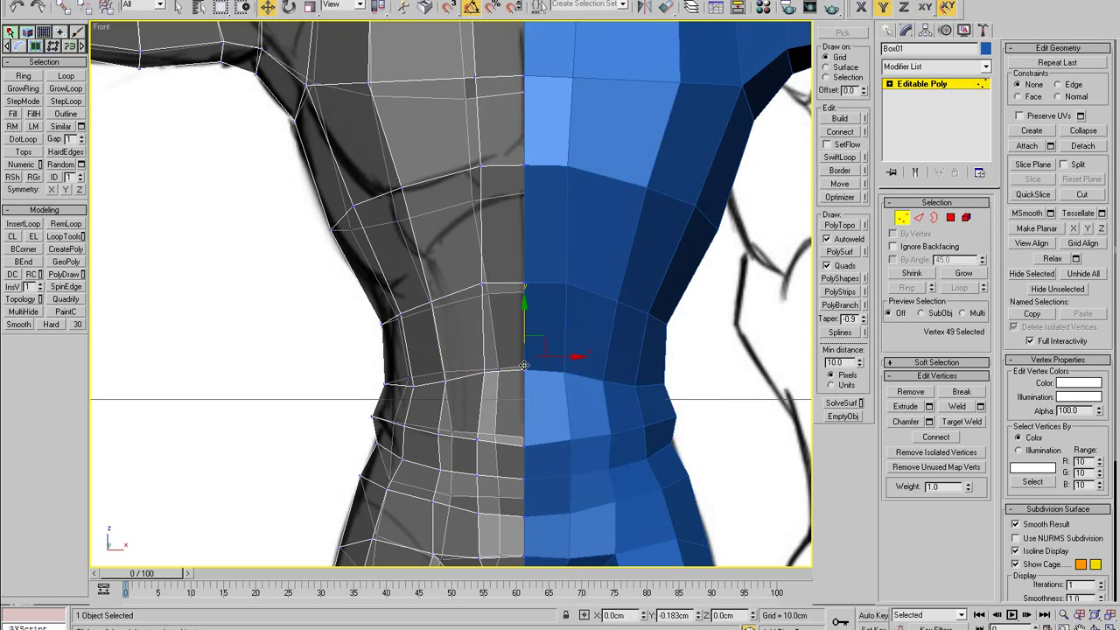
# - Lower the inner front vertex below the ribs slightly and adjust the waistline vertex beside the abdomen
pyautogui.click(481, 282)
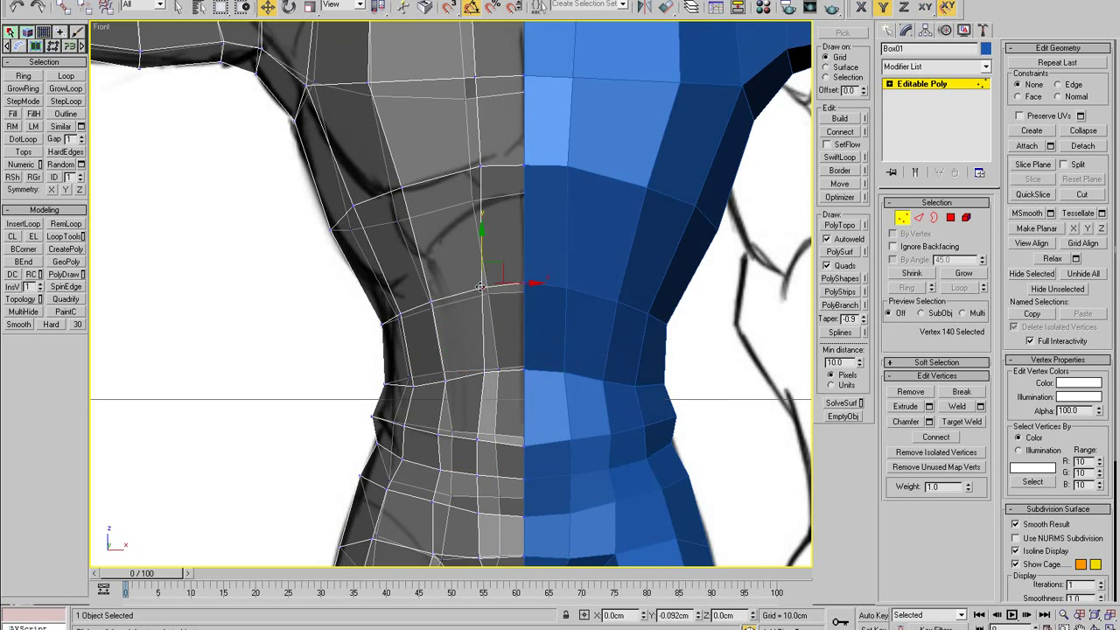
pyautogui.scroll(-5, 512, 325)
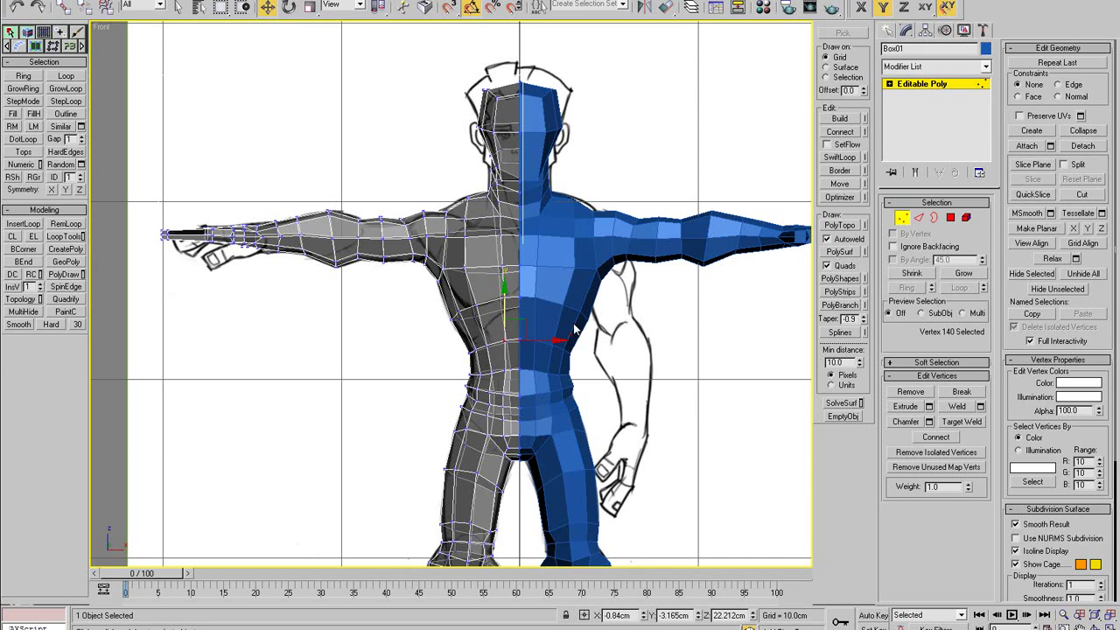
pyautogui.moveTo(567, 355); pyautogui.dragTo(559, 268, button='middle')
pyautogui.scroll(5, 543, 284)
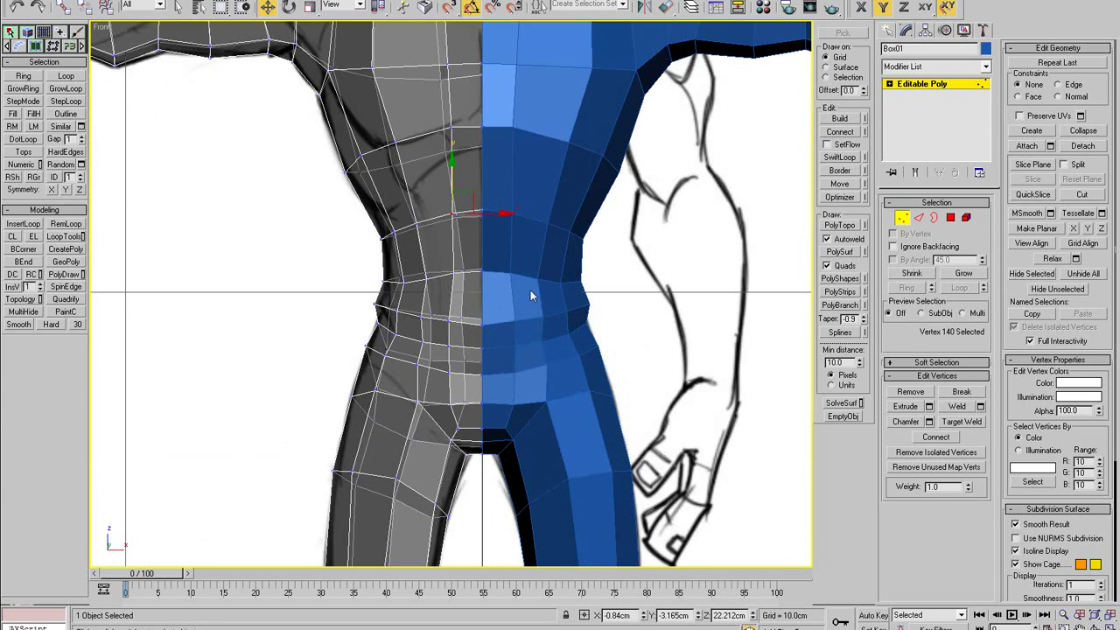
pyautogui.click(413, 312)
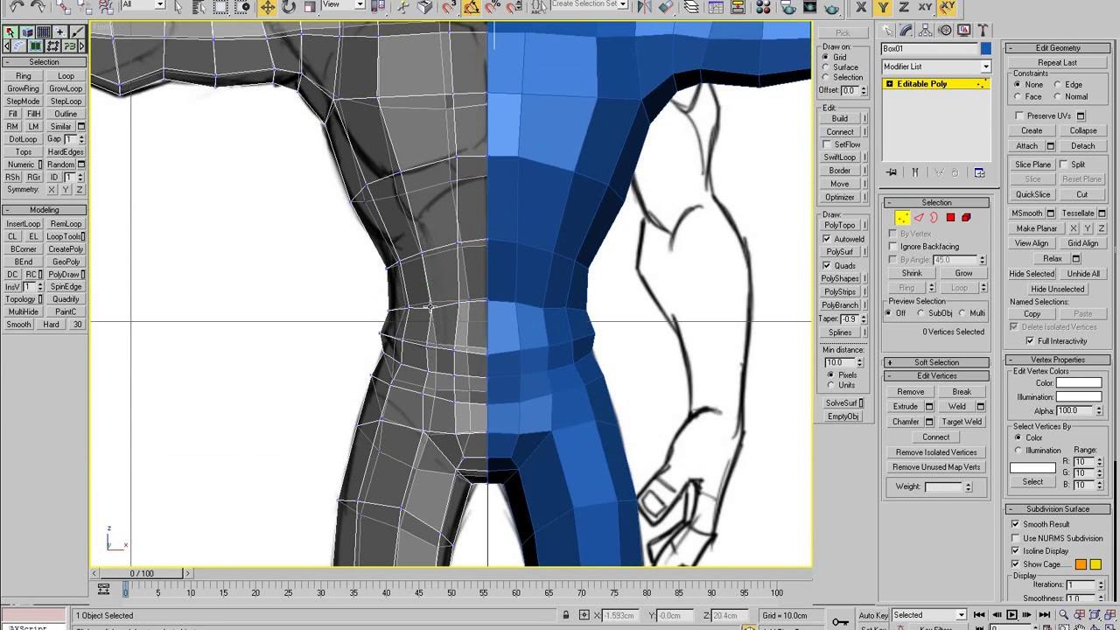
pyautogui.click(430, 307)
pyautogui.scroll(-5, 433, 304)
pyautogui.hotkey('alt', 'x')
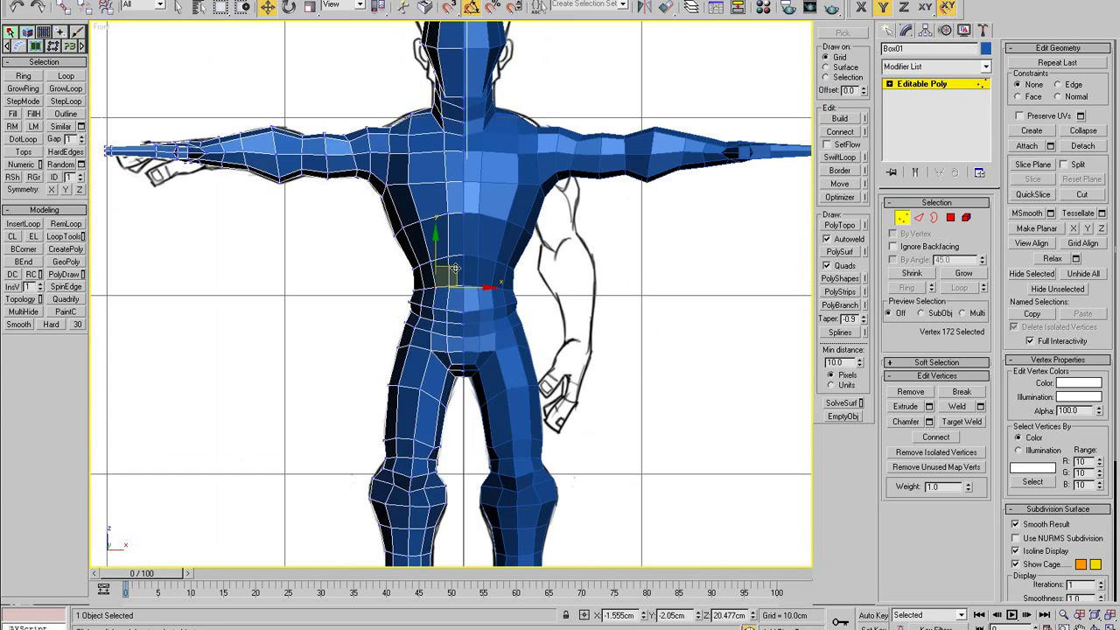
# - Examine the reshaped waist and hips in the perspective view and the side view
pyautogui.hotkey('alt', 'w')
pyautogui.middleClick(600, 385)
pyautogui.hotkey('alt', 'w')
pyautogui.keyDown('alt'); pyautogui.moveTo(490, 397); pyautogui.dragTo(507, 343, button='middle'); pyautogui.keyUp('alt')
pyautogui.scroll(5, 500, 406)
pyautogui.moveTo(489, 293); pyautogui.dragTo(631, 371, button='middle')
pyautogui.hotkey('alt', 'w')
pyautogui.rightClick(315, 420)
pyautogui.hotkey('alt', 'w')
pyautogui.scroll(-5, 373, 381)
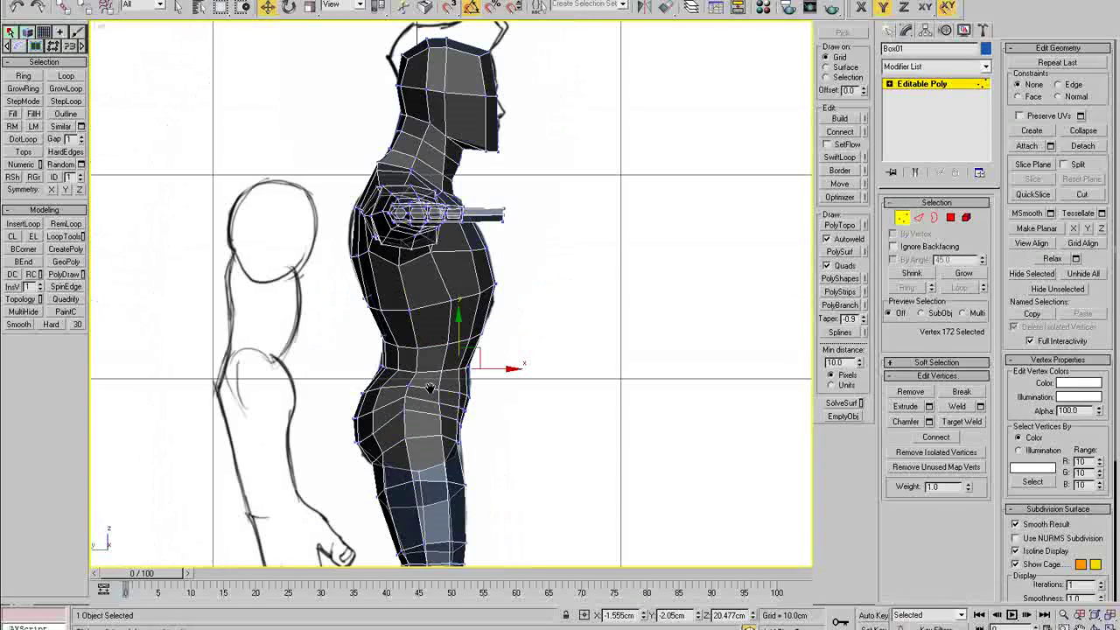
# - Leave vertex editing and select both halves of the body in the side view
pyautogui.hotkey('alt', 'x')
pyautogui.moveTo(554, 338); pyautogui.dragTo(282, 367)
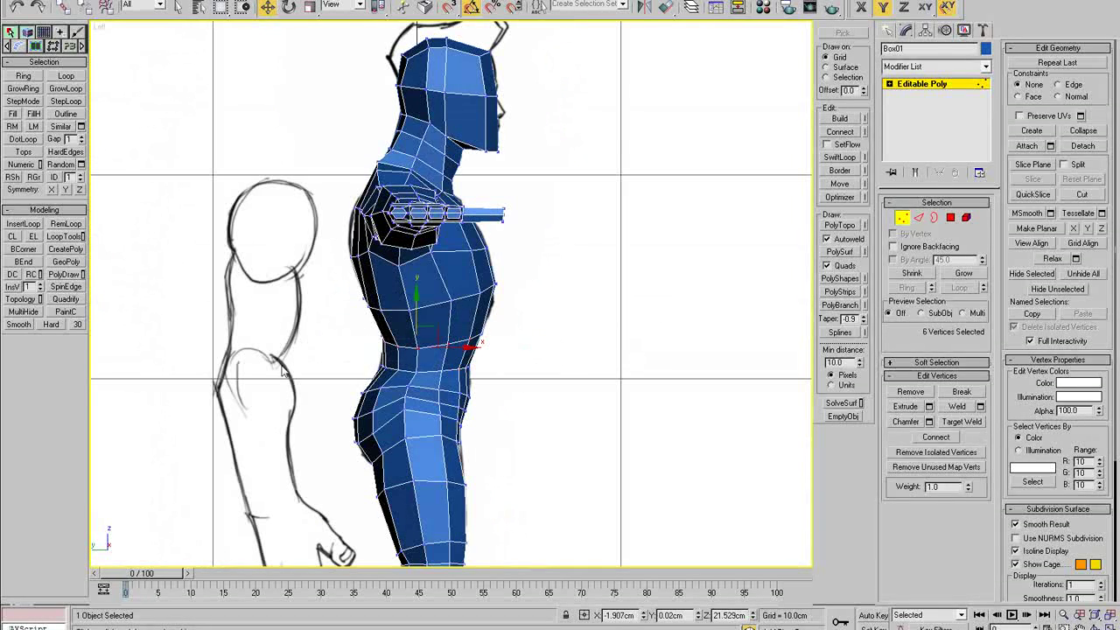
pyautogui.click(905, 221)
pyautogui.moveTo(632, 394); pyautogui.dragTo(185, 401)
pyautogui.hotkey('alt', 'x')
pyautogui.moveTo(412, 357); pyautogui.dragTo(429, 412, button='middle')
pyautogui.scroll(4, 429, 412)
pyautogui.hotkey('alt', 'x')
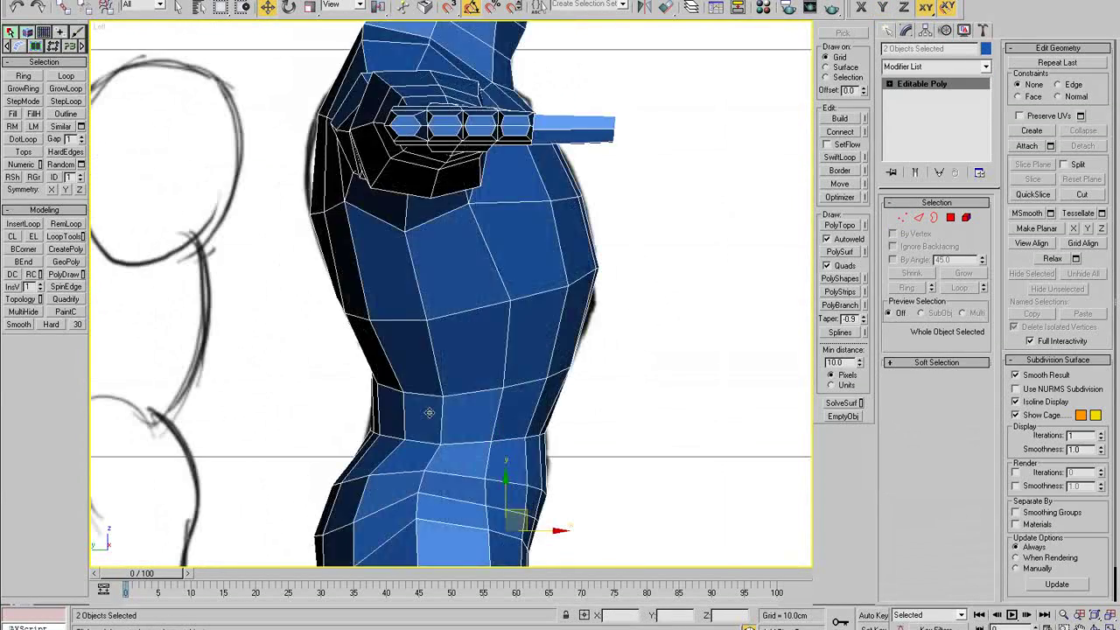
# - In the see-through side view, lower the side vertex below the chest slightly and adjust the mid-back vertex
pyautogui.scroll(1, 466, 372)
pyautogui.hotkey('alt', 'x')
pyautogui.scroll(3, 502, 344)
pyautogui.press('1')
pyautogui.click(527, 282)
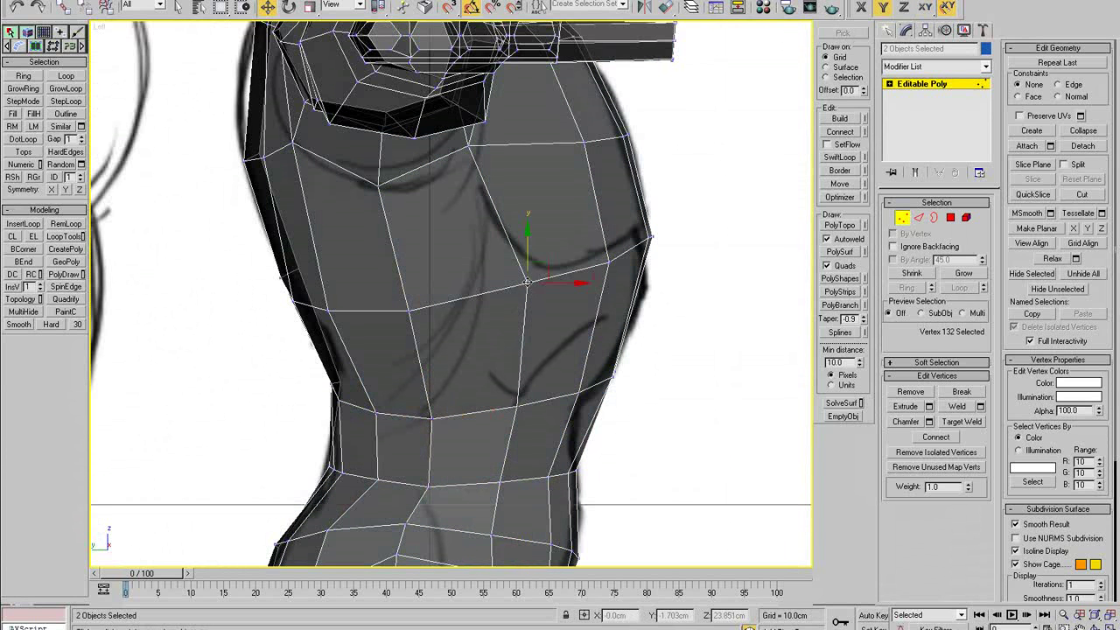
pyautogui.moveTo(538, 264); pyautogui.dragTo(533, 273)
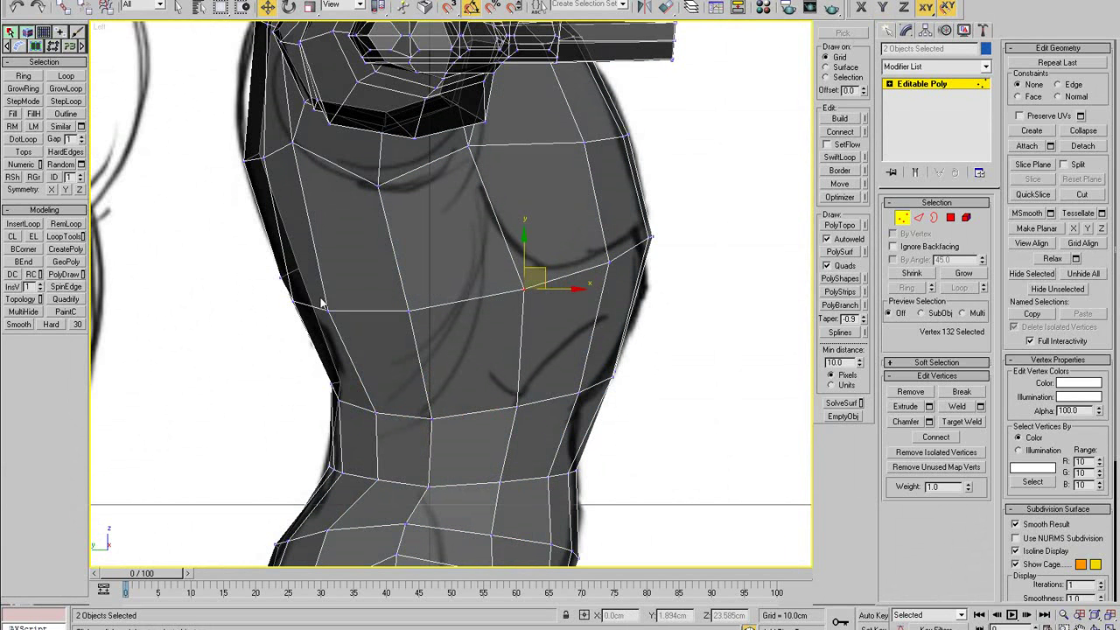
pyautogui.moveTo(265, 285); pyautogui.dragTo(264, 288)
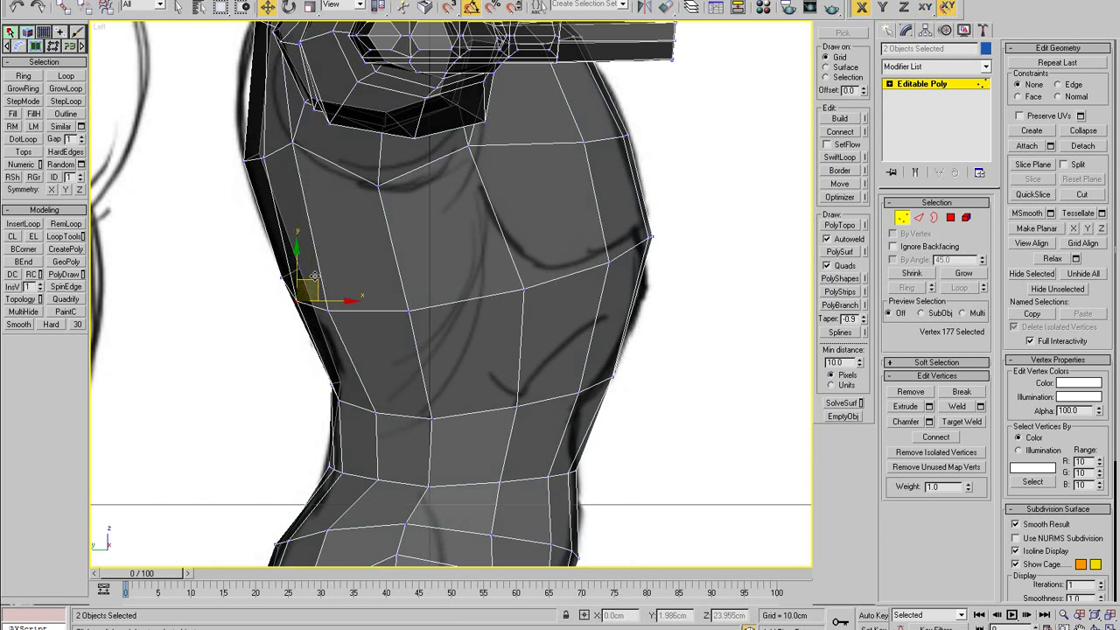
# - Insert two horizontal edge loops around the torso through the side edges below the chest, working on a single body half
pyautogui.press('2')
pyautogui.keyDown('ctrl'); pyautogui.click(341, 346); pyautogui.keyUp('ctrl')
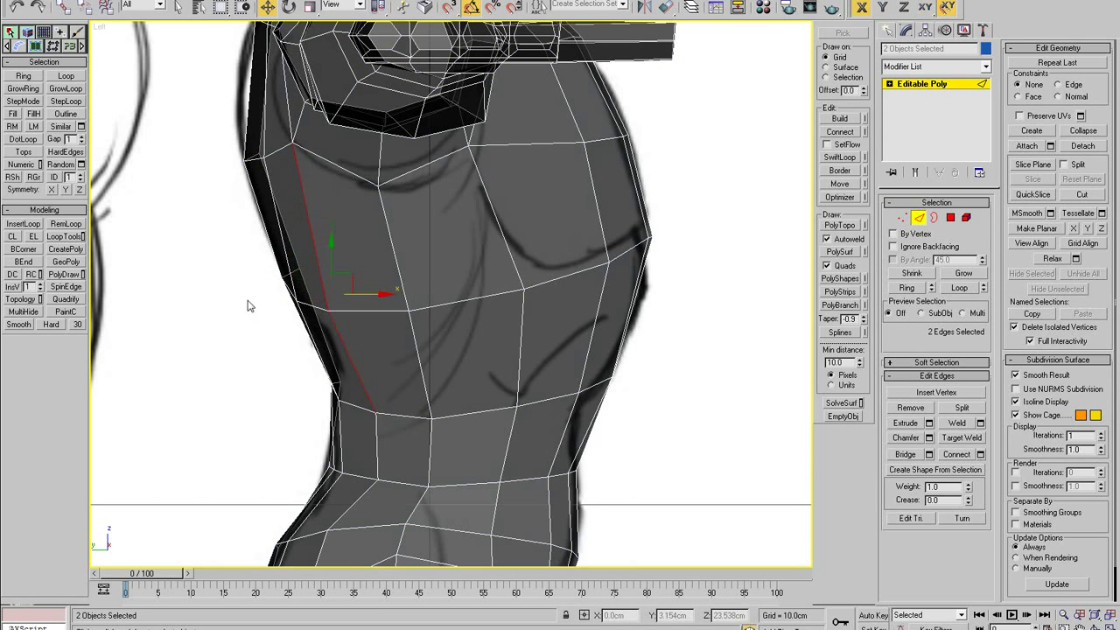
pyautogui.click(35, 228)
pyautogui.click(918, 217)
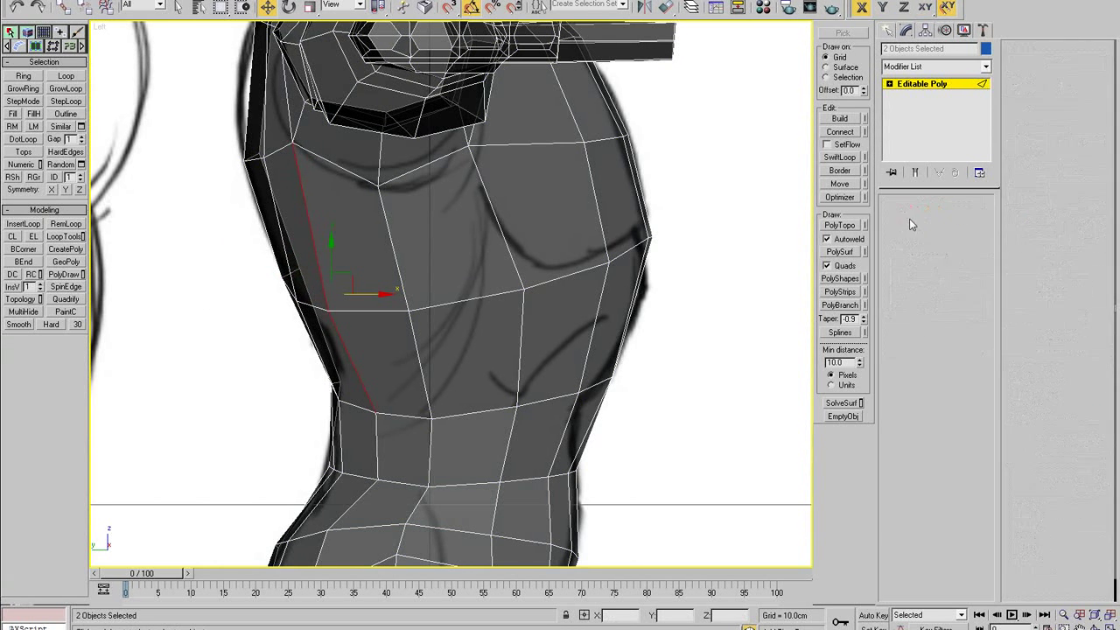
pyautogui.press('2')
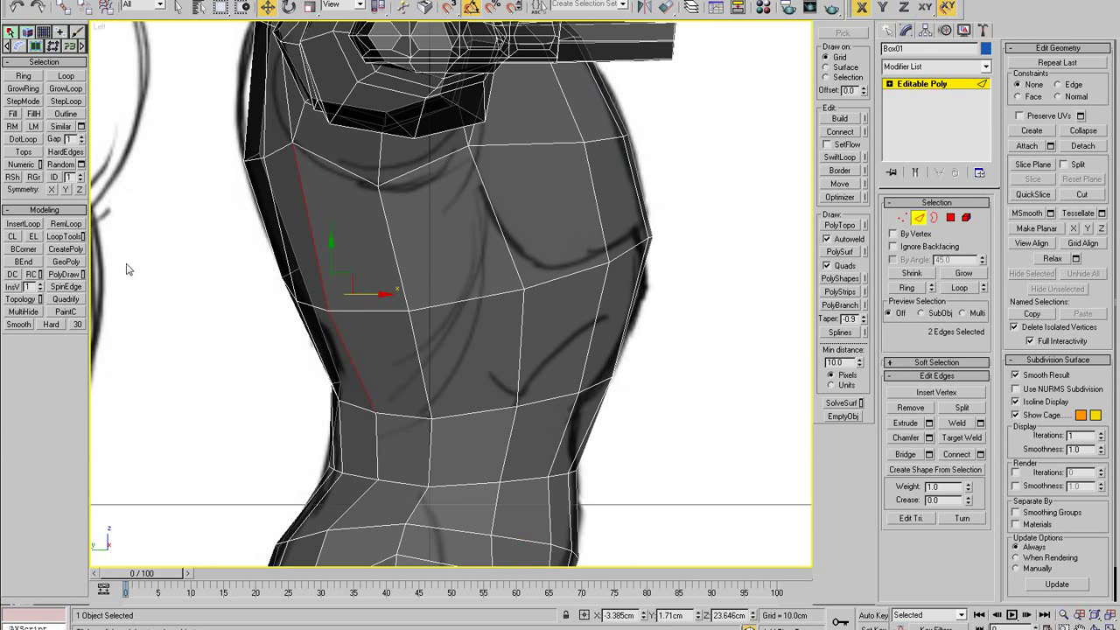
pyautogui.click(39, 226)
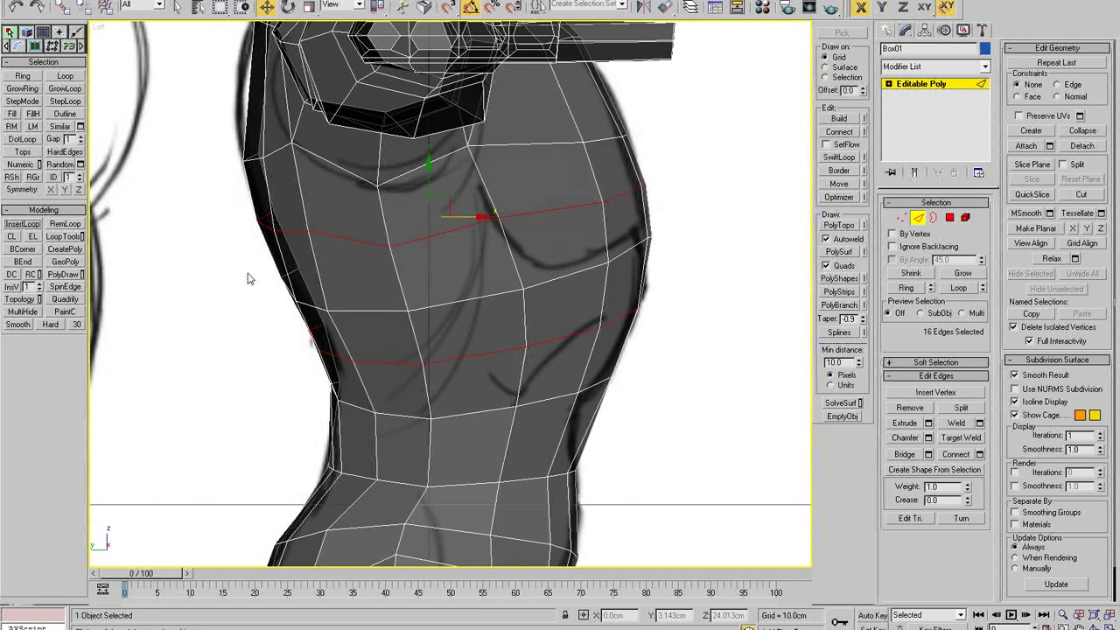
pyautogui.scroll(-3, 494, 258)
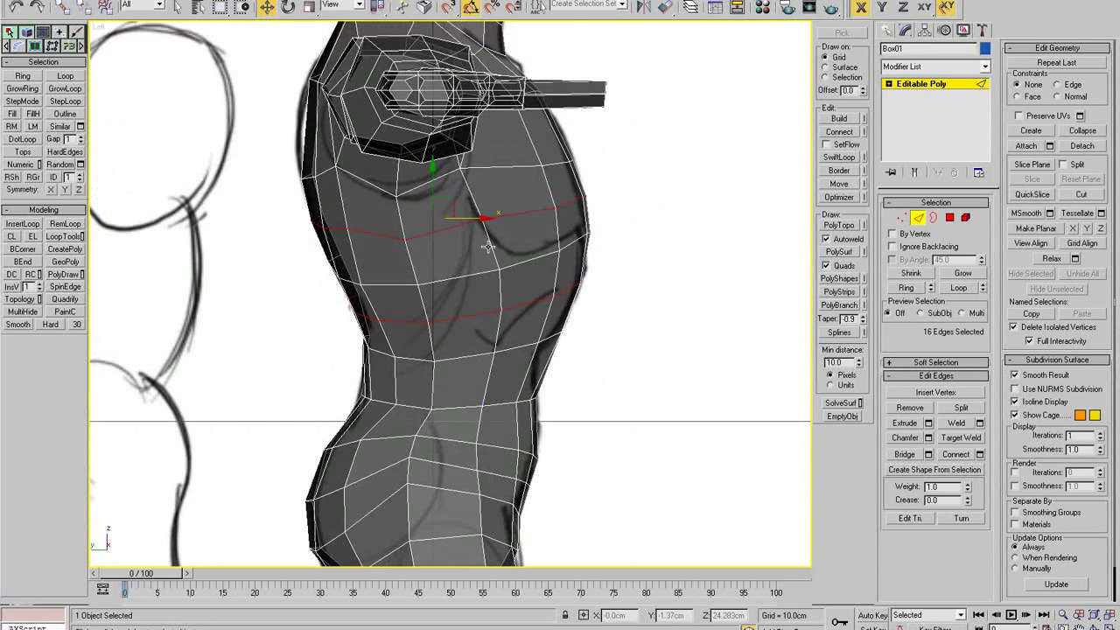
# - Adjust the side vertices of the new upper loop, just below the chest, to even out its curve
pyautogui.press('1')
pyautogui.click(482, 219)
pyautogui.moveTo(494, 209); pyautogui.dragTo(491, 216)
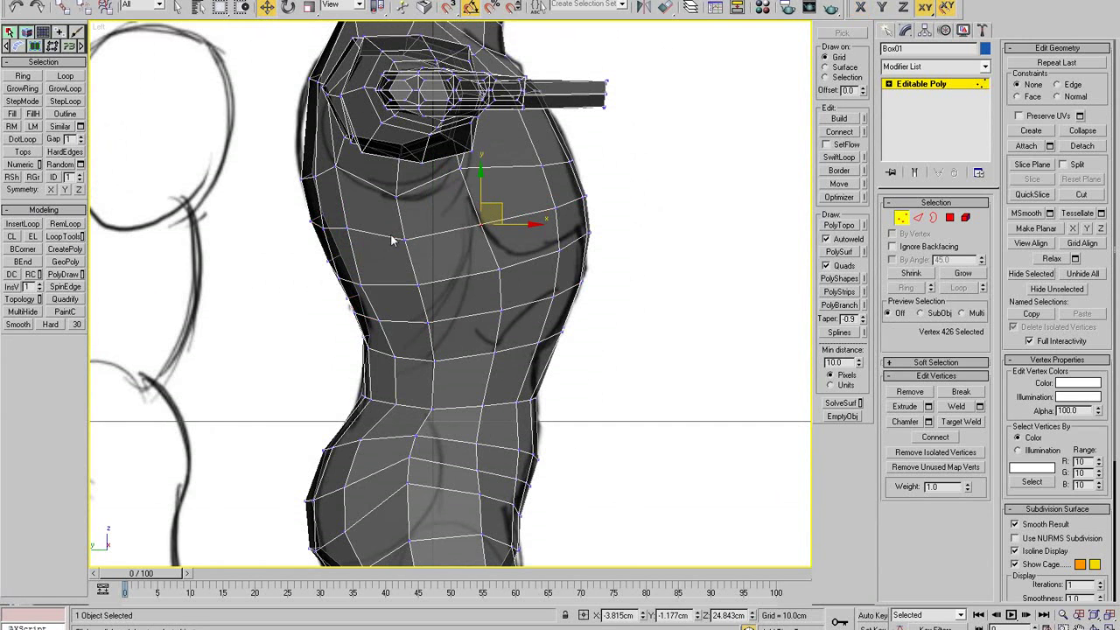
pyautogui.click(404, 234)
pyautogui.click(345, 233)
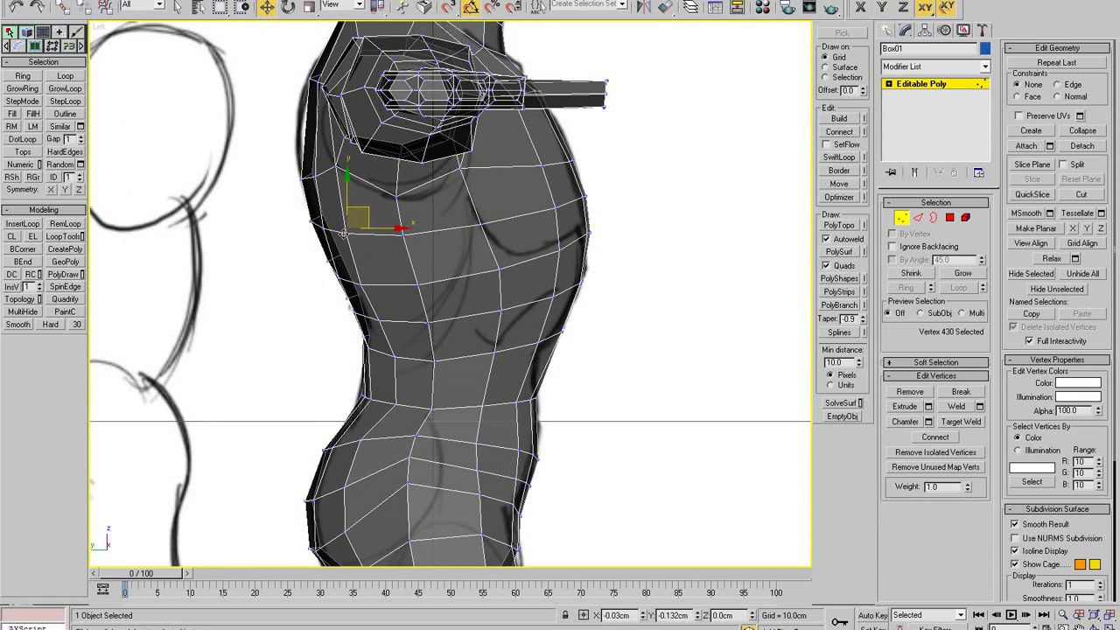
# - Lower the back and side vertices of the new lower loop and the row beneath it above the waist
pyautogui.moveTo(406, 373); pyautogui.dragTo(408, 374)
pyautogui.moveTo(376, 297); pyautogui.dragTo(379, 308)
pyautogui.click(421, 367)
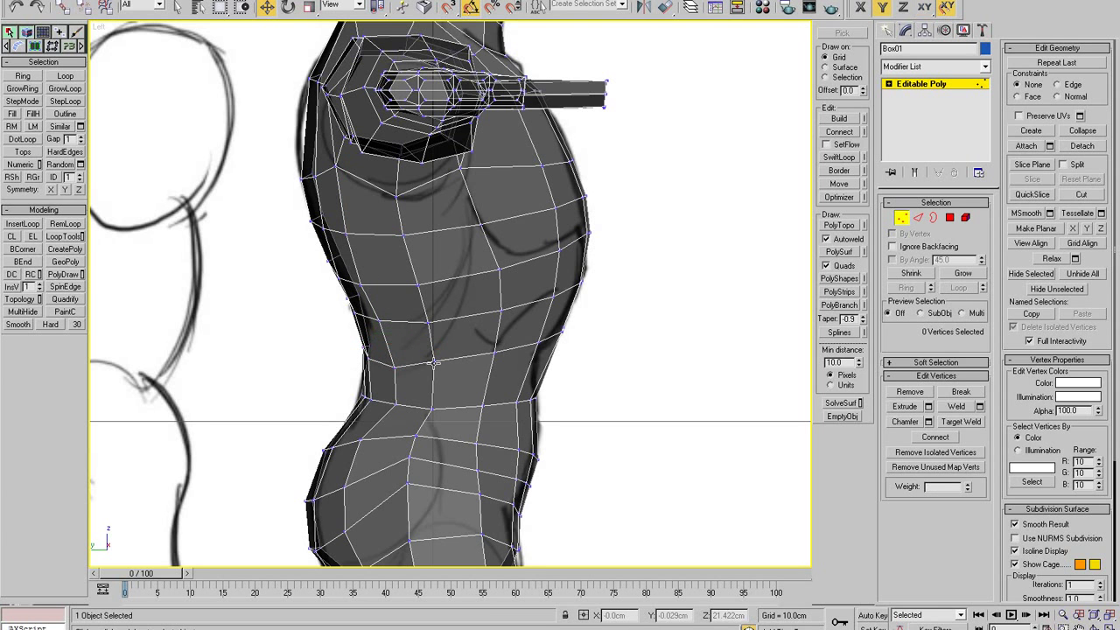
pyautogui.moveTo(434, 362); pyautogui.dragTo(427, 376)
pyautogui.click(395, 363)
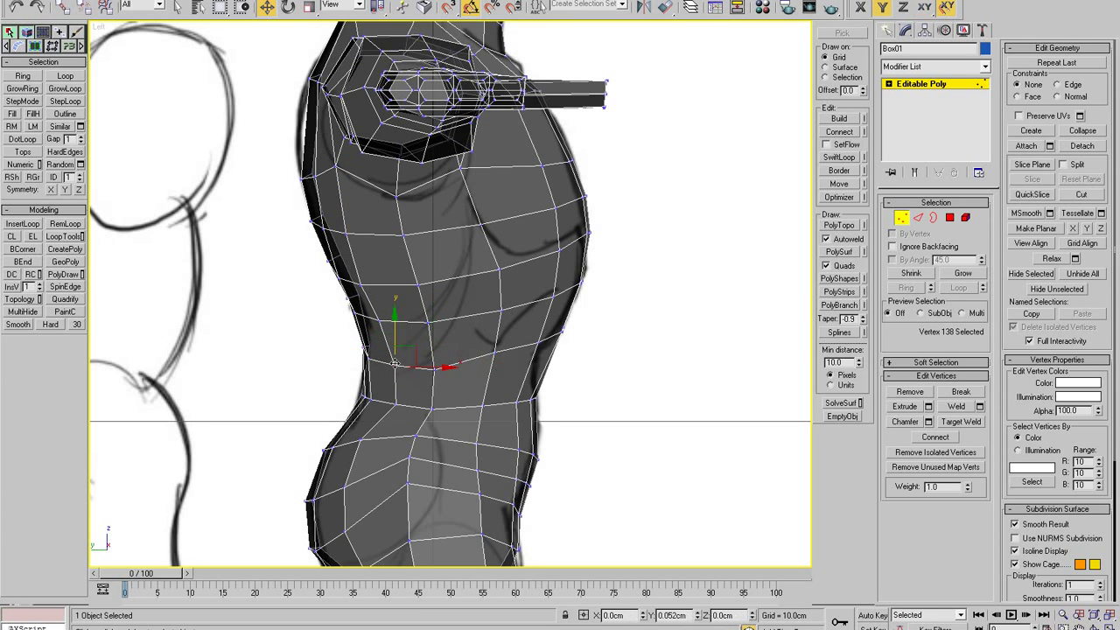
# - Lower the front abdominal vertices above the waist and the front vertices of the waistline row slightly
pyautogui.click(496, 354)
pyautogui.moveTo(495, 310); pyautogui.dragTo(495, 317)
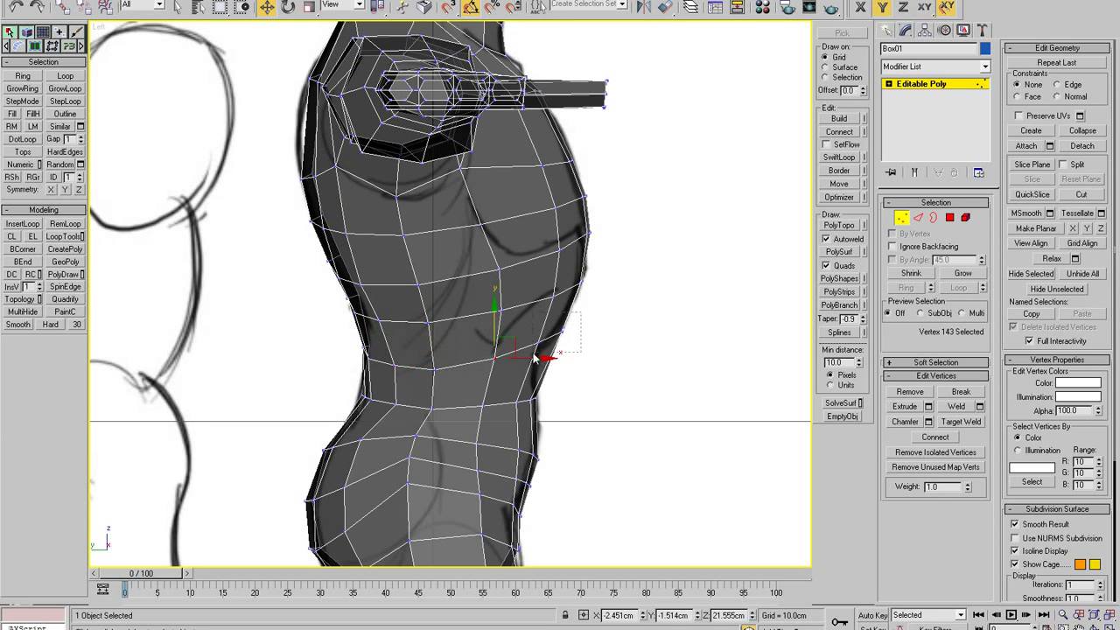
pyautogui.moveTo(533, 352); pyautogui.dragTo(567, 327)
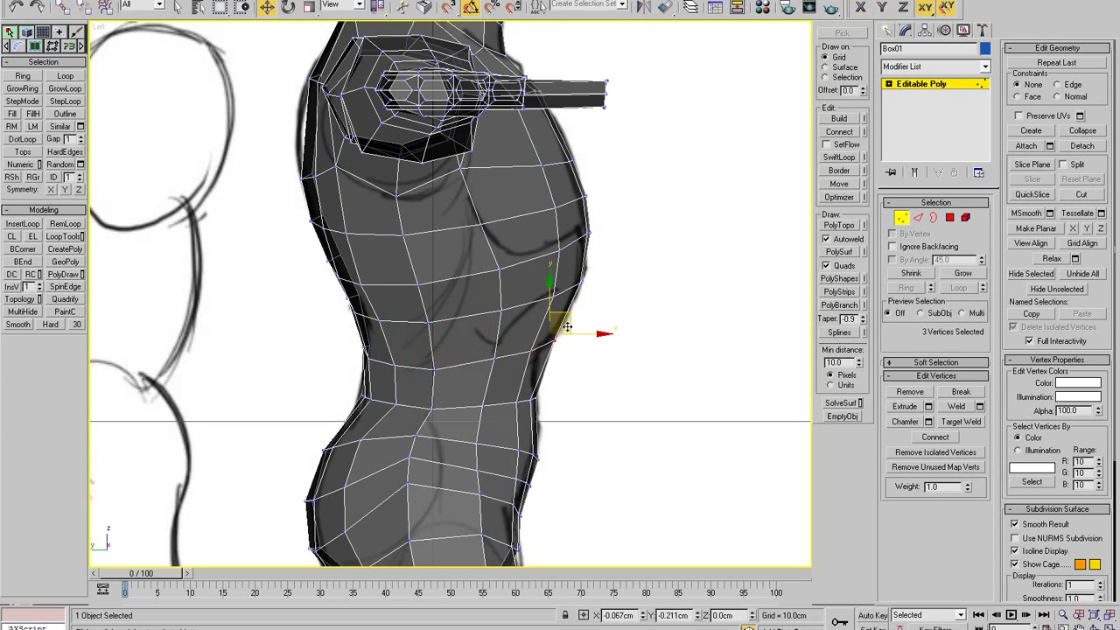
pyautogui.click(496, 356)
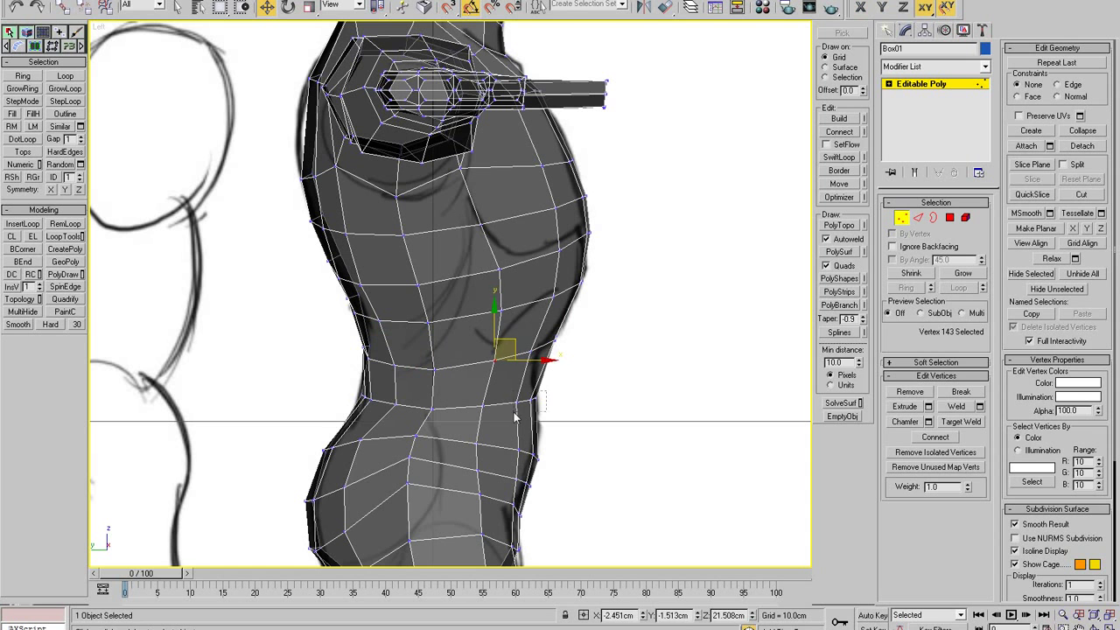
pyautogui.moveTo(514, 417); pyautogui.dragTo(506, 417)
pyautogui.moveTo(544, 383); pyautogui.dragTo(546, 392)
pyautogui.click(483, 408)
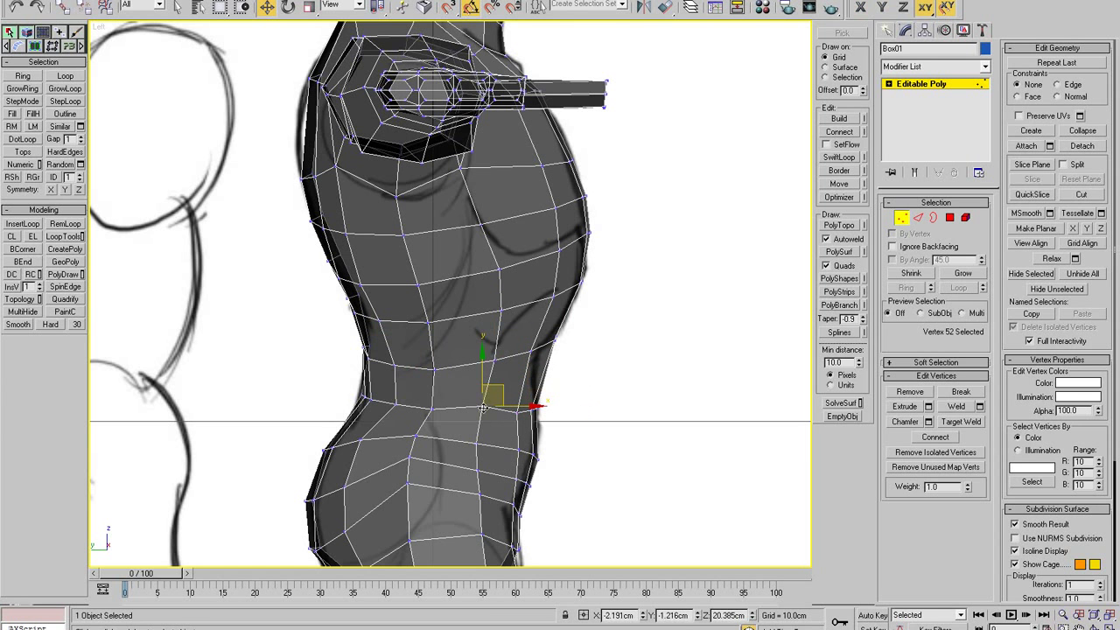
# - Insert a horizontal edge loop around the waist through the vertical side edge just above the waistline
pyautogui.press('2')
pyautogui.click(394, 382)
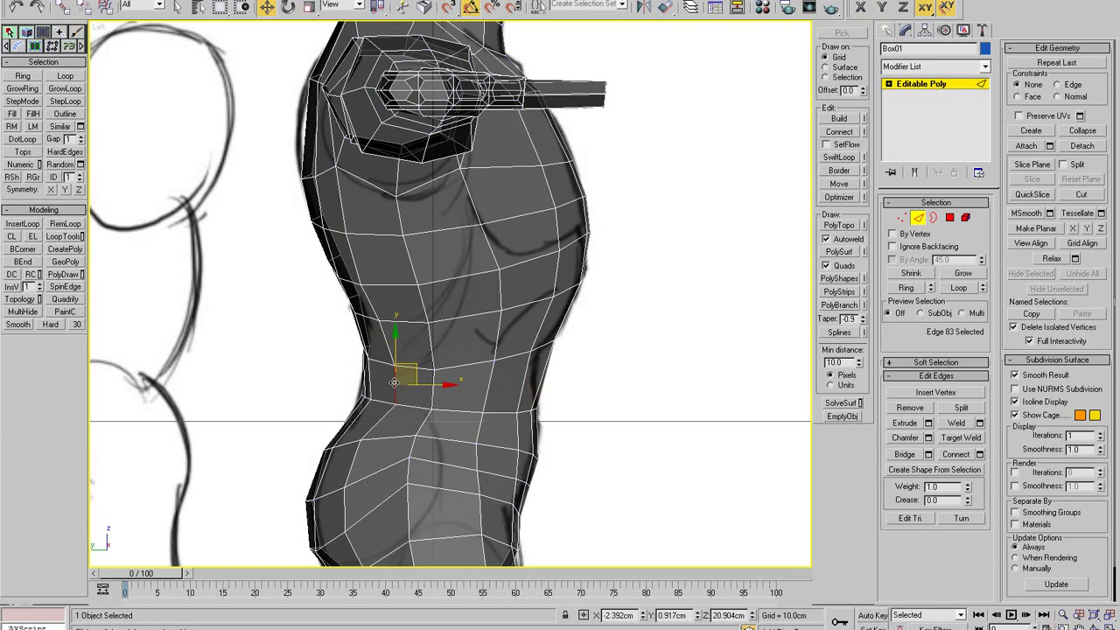
pyautogui.click(30, 227)
pyautogui.scroll(5, 349, 477)
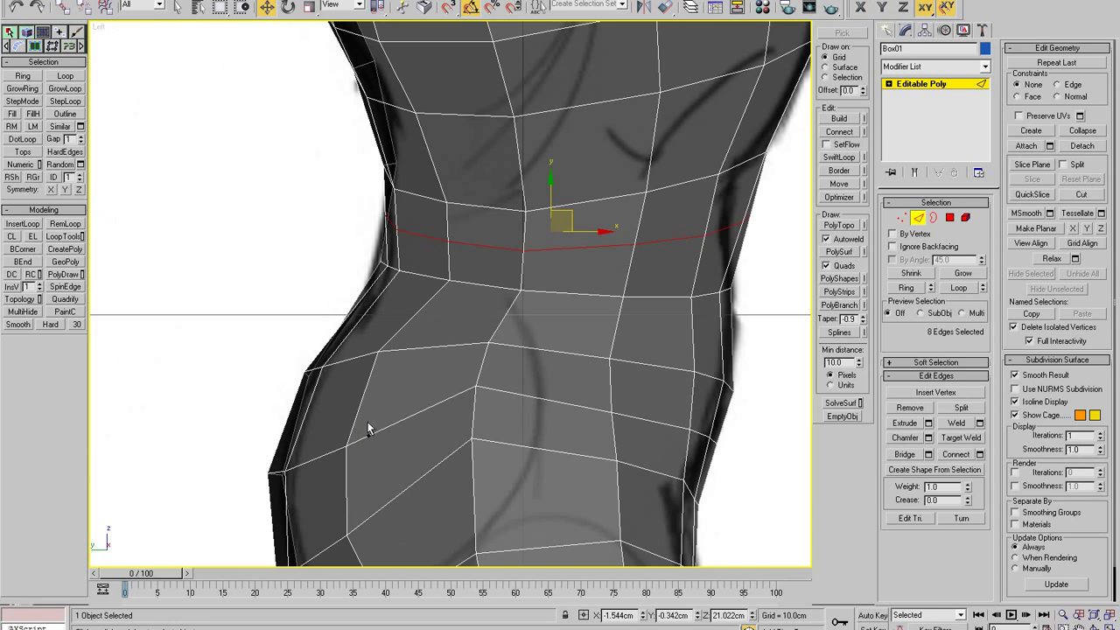
# - Raise the back and side vertices above the new waist loop to space the rows evenly
pyautogui.moveTo(450, 273); pyautogui.dragTo(447, 385, button='middle')
pyautogui.press('1')
pyautogui.moveTo(364, 258); pyautogui.dragTo(419, 313)
pyautogui.moveTo(410, 270); pyautogui.dragTo(415, 259)
pyautogui.moveTo(446, 313); pyautogui.dragTo(446, 294)
pyautogui.moveTo(526, 324); pyautogui.dragTo(526, 297)
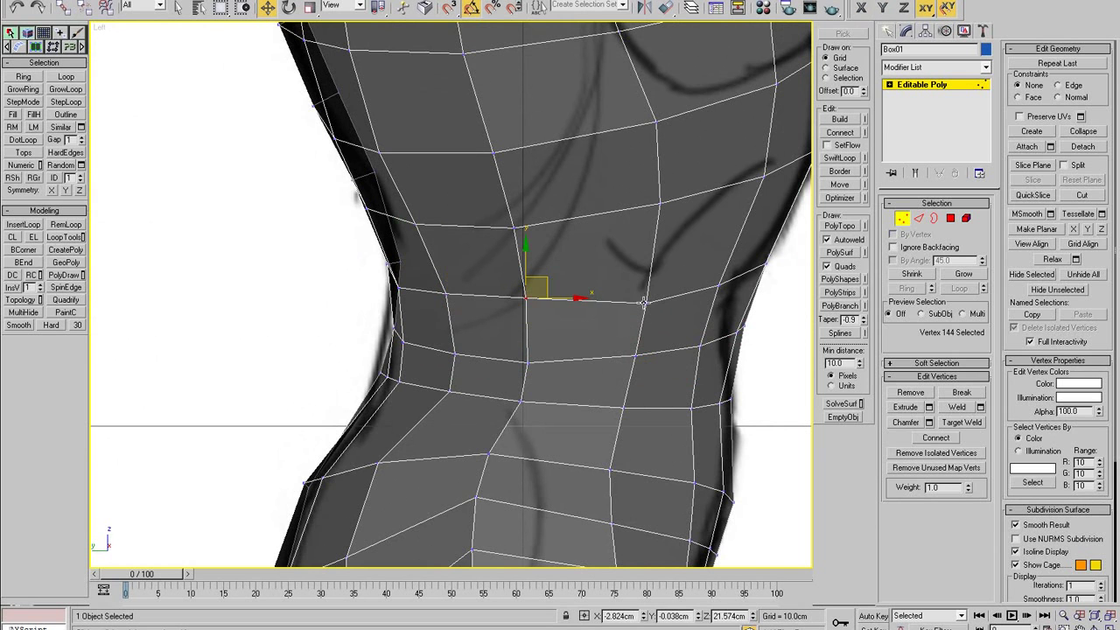
pyautogui.click(644, 302)
pyautogui.moveTo(644, 302); pyautogui.dragTo(634, 360)
# - Fit the front abdominal vertices at the waist and below the ribs to the sketched belly outline
pyautogui.scroll(-2, 724, 335)
pyautogui.moveTo(724, 336); pyautogui.dragTo(690, 349, button='middle')
pyautogui.moveTo(663, 365); pyautogui.dragTo(661, 365)
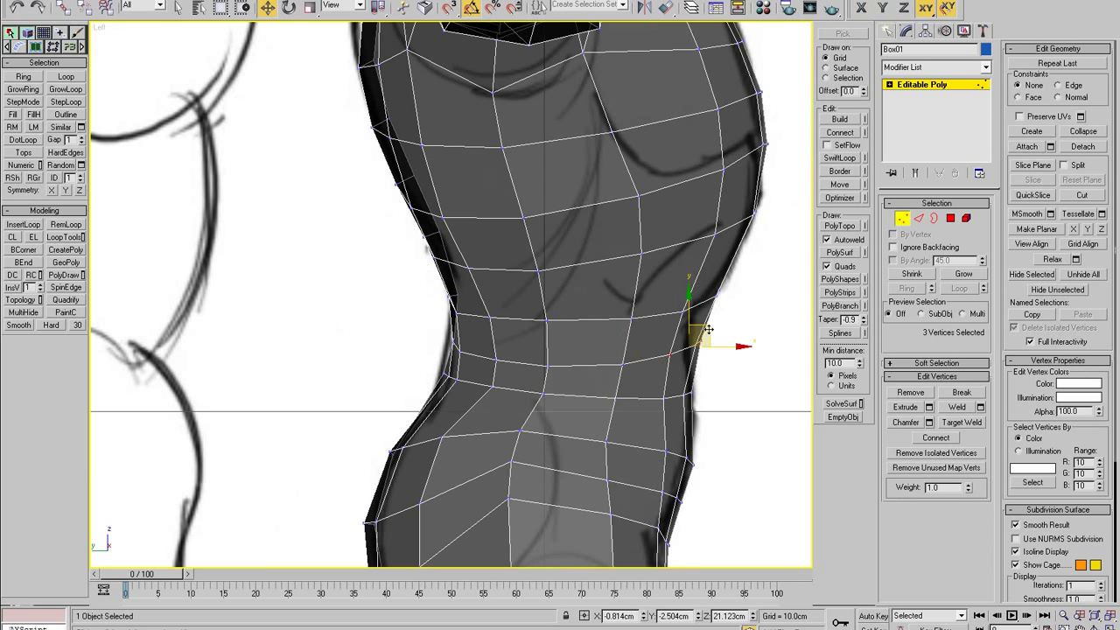
pyautogui.moveTo(705, 330); pyautogui.dragTo(680, 347)
pyautogui.click(670, 366)
pyautogui.moveTo(725, 282)
pyautogui.mouseDown()
pyautogui.moveTo(662, 324)
pyautogui.moveTo(729, 299)
pyautogui.mouseUp()
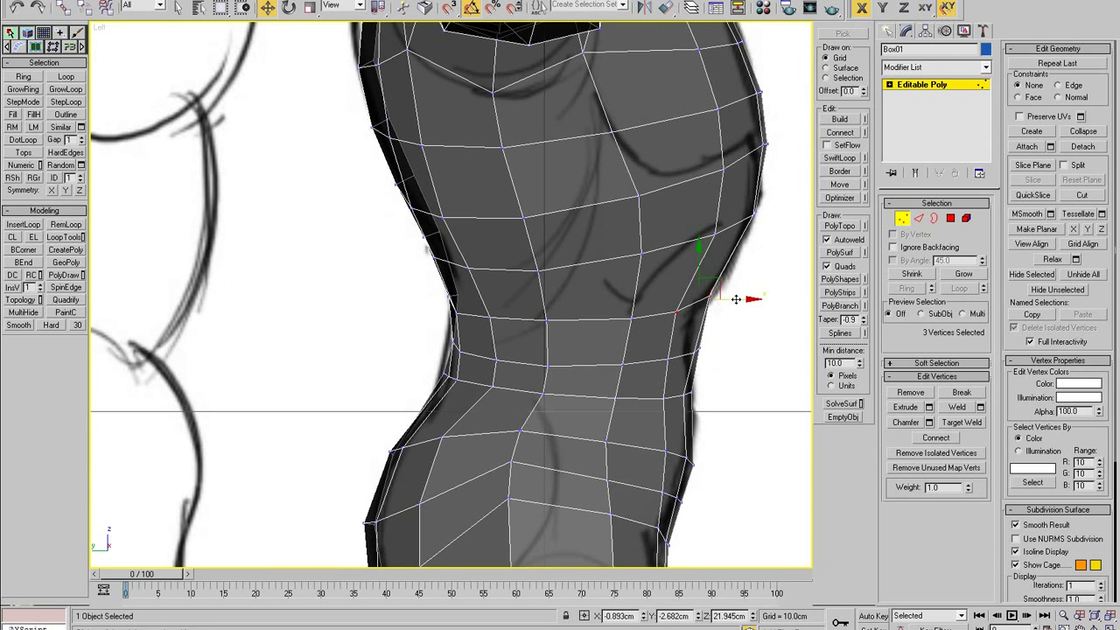
pyautogui.moveTo(737, 299); pyautogui.dragTo(656, 396, button='middle')
pyautogui.moveTo(650, 333); pyautogui.dragTo(649, 334)
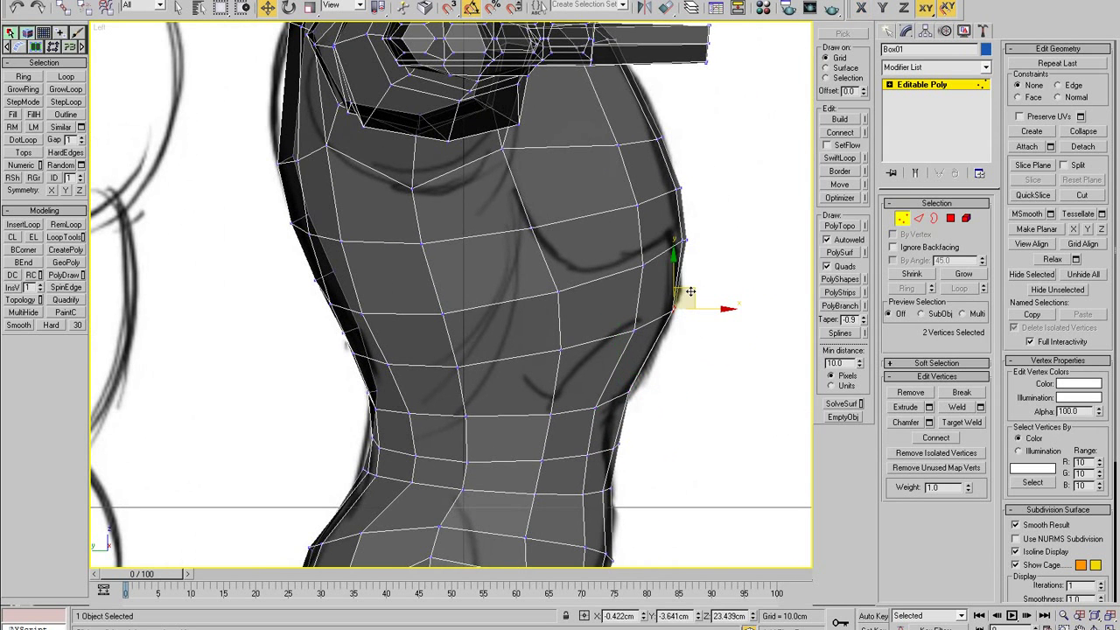
# - Show the body solid in the front view and switch vertex editing to the other half of the body
pyautogui.hotkey('alt', 'w')
pyautogui.middleClick(697, 210)
pyautogui.hotkey('alt', 'x')
pyautogui.moveTo(545, 195); pyautogui.dragTo(542, 223, button='middle')
pyautogui.scroll(2, 542, 223)
pyautogui.hotkey('alt', 'w')
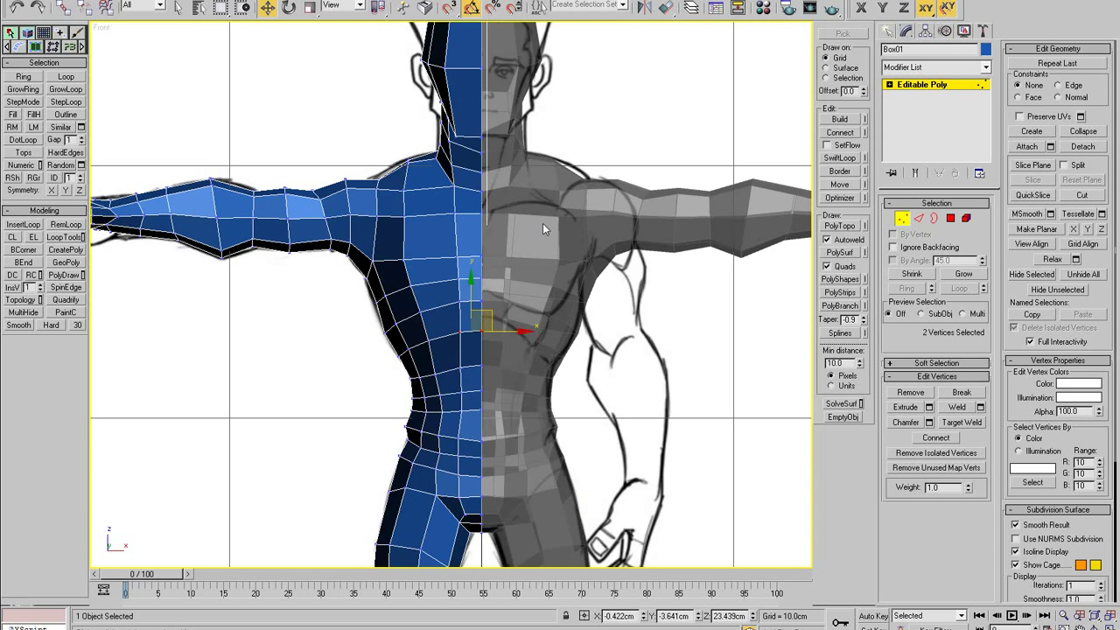
pyautogui.scroll(3, 542, 223)
pyautogui.hotkey('alt', 'x')
pyautogui.moveTo(371, 426); pyautogui.dragTo(399, 344, button='middle')
pyautogui.click(401, 364)
pyautogui.hotkey('alt', 'x')
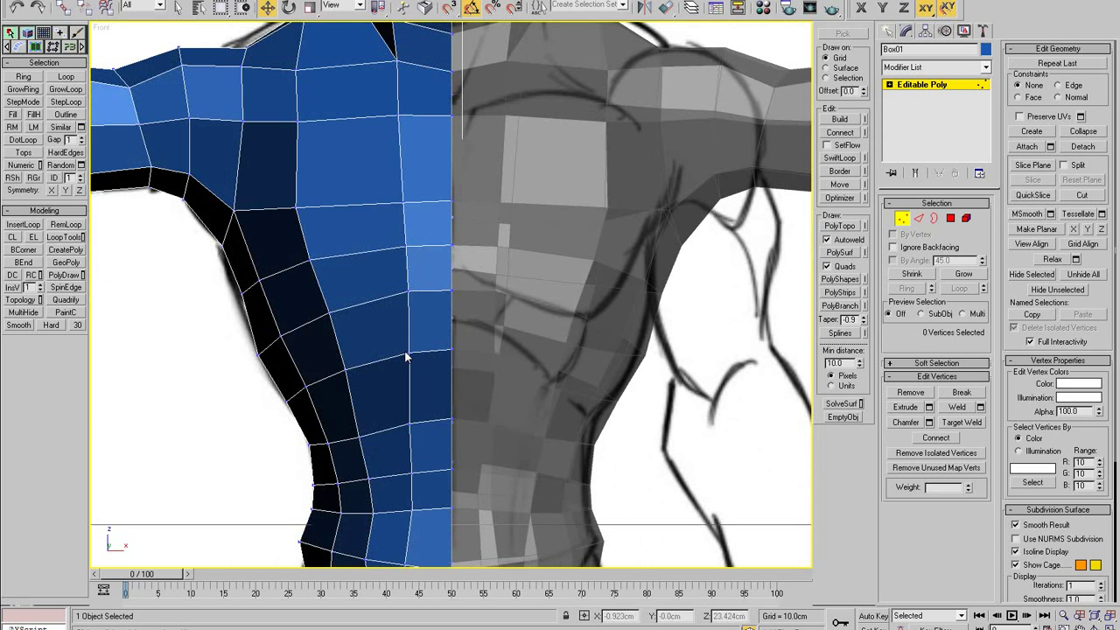
pyautogui.click(407, 353)
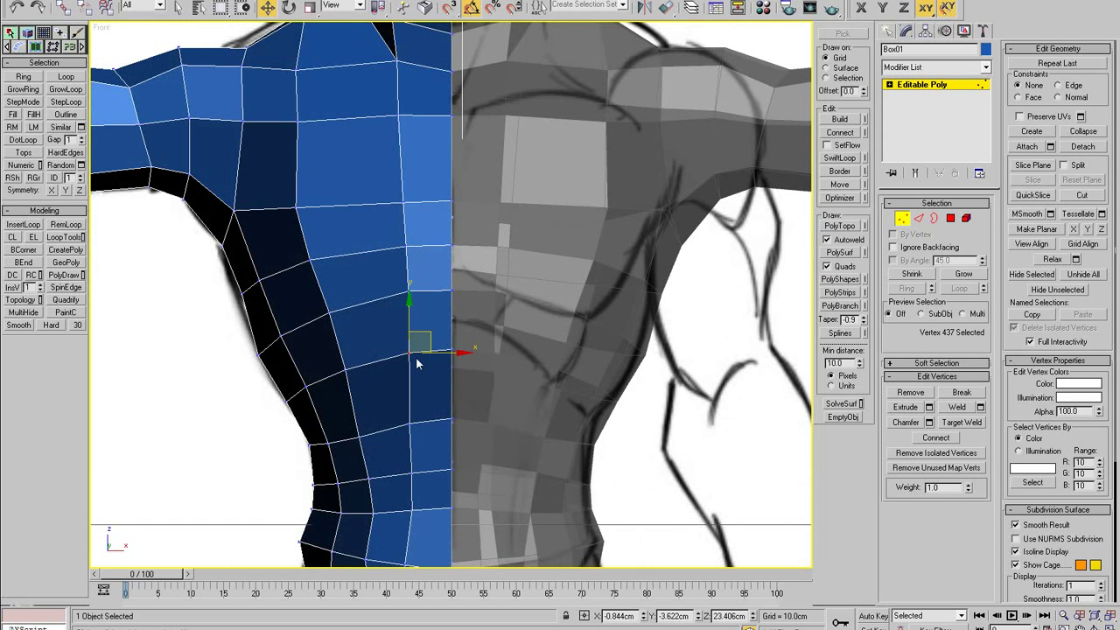
pyautogui.click(900, 220)
pyautogui.click(605, 285)
pyautogui.press('1')
pyautogui.hotkey('alt', 'x')
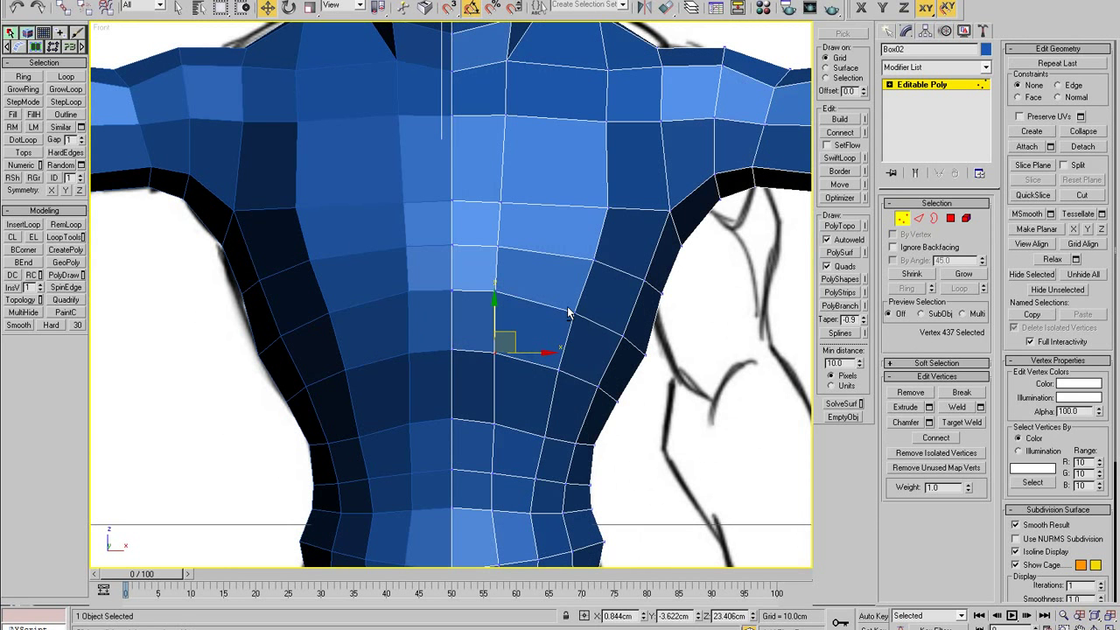
# - Move the two inner vertices beside the centre line below the chest slightly outward
pyautogui.click(527, 295)
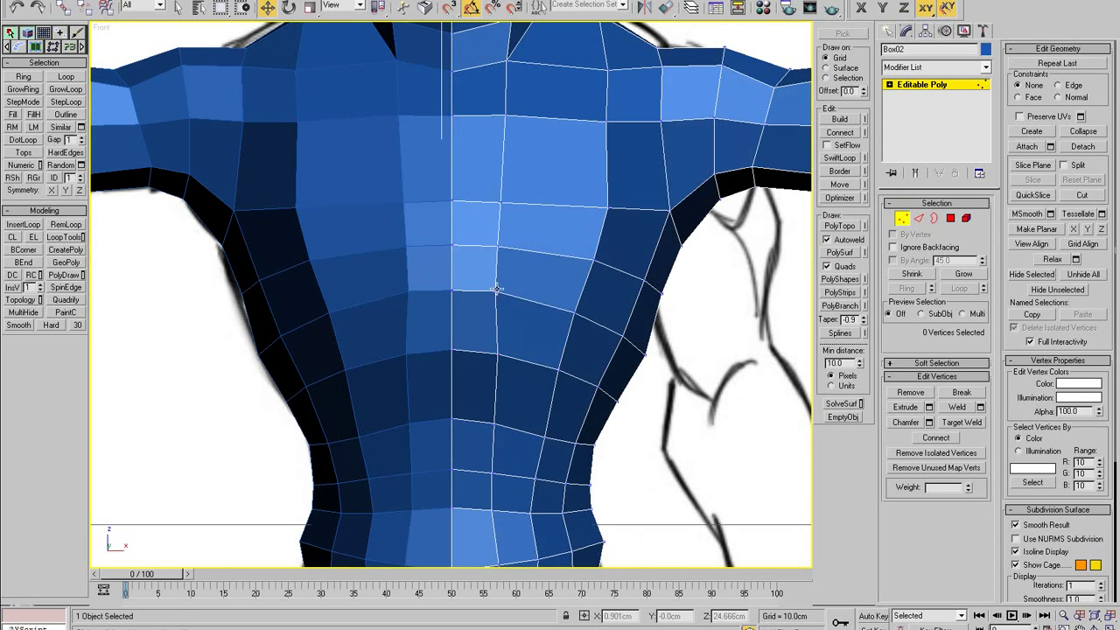
pyautogui.moveTo(498, 291); pyautogui.dragTo(503, 294)
pyautogui.click(511, 252)
pyautogui.moveTo(498, 246); pyautogui.dragTo(510, 247)
# - Raise the lower chest vertex on the centre line and the one beside it
pyautogui.moveTo(471, 250); pyautogui.dragTo(483, 350, button='middle')
pyautogui.click(495, 306)
pyautogui.moveTo(513, 305); pyautogui.dragTo(469, 239)
pyautogui.click(466, 300)
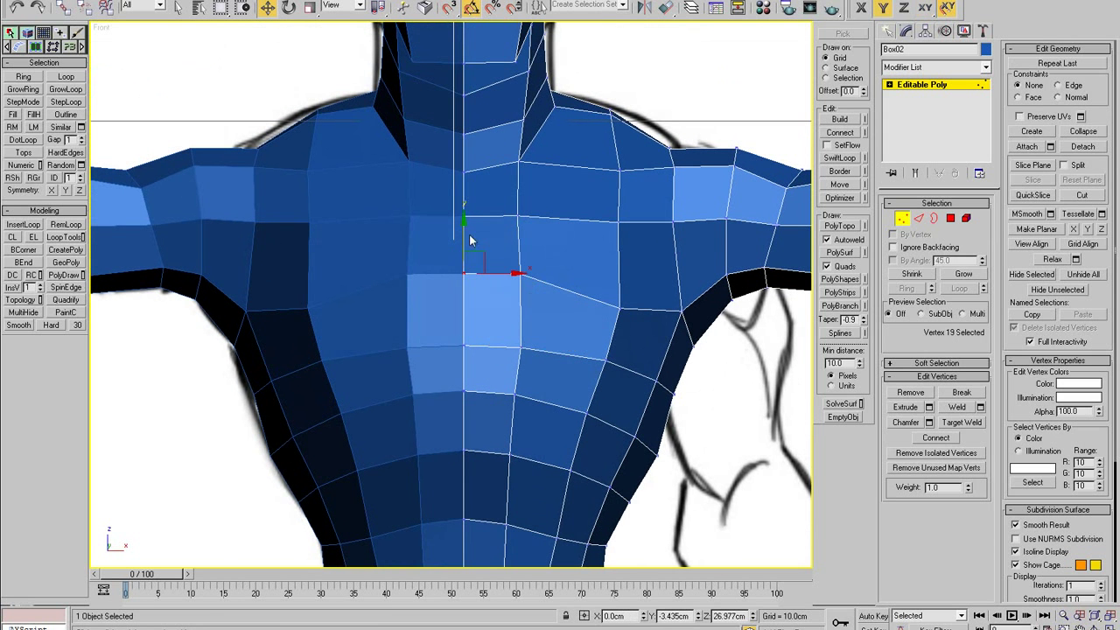
# - Move the inner column of chest and upper abdomen vertices outward to widen the central faces
pyautogui.click(521, 274)
pyautogui.moveTo(573, 272); pyautogui.dragTo(577, 273)
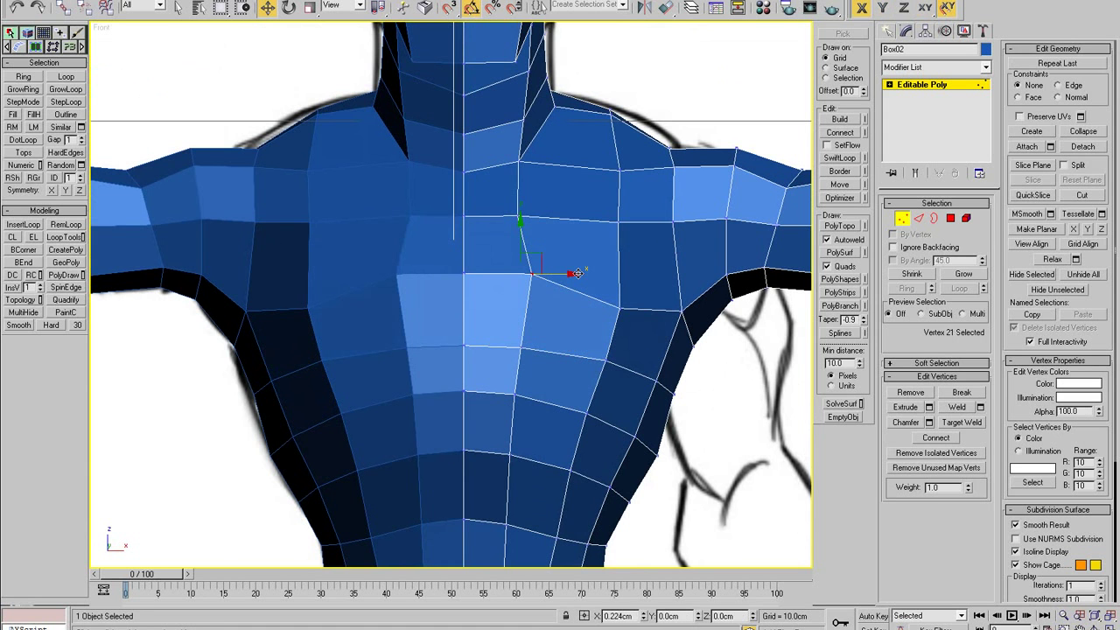
pyautogui.moveTo(518, 217); pyautogui.dragTo(537, 216)
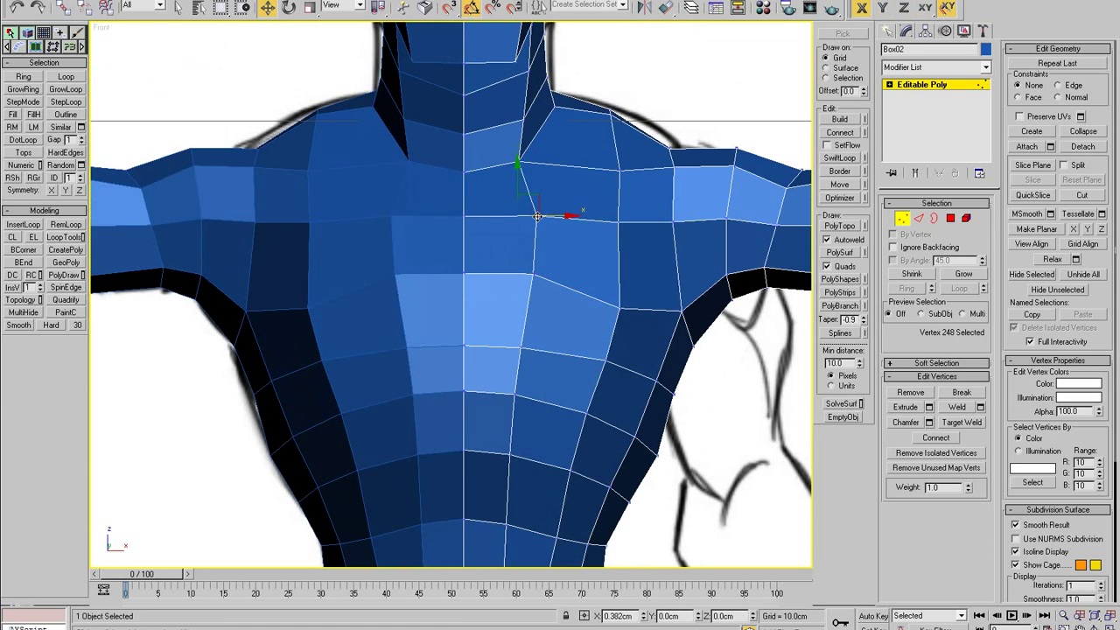
pyautogui.moveTo(522, 347); pyautogui.dragTo(540, 346)
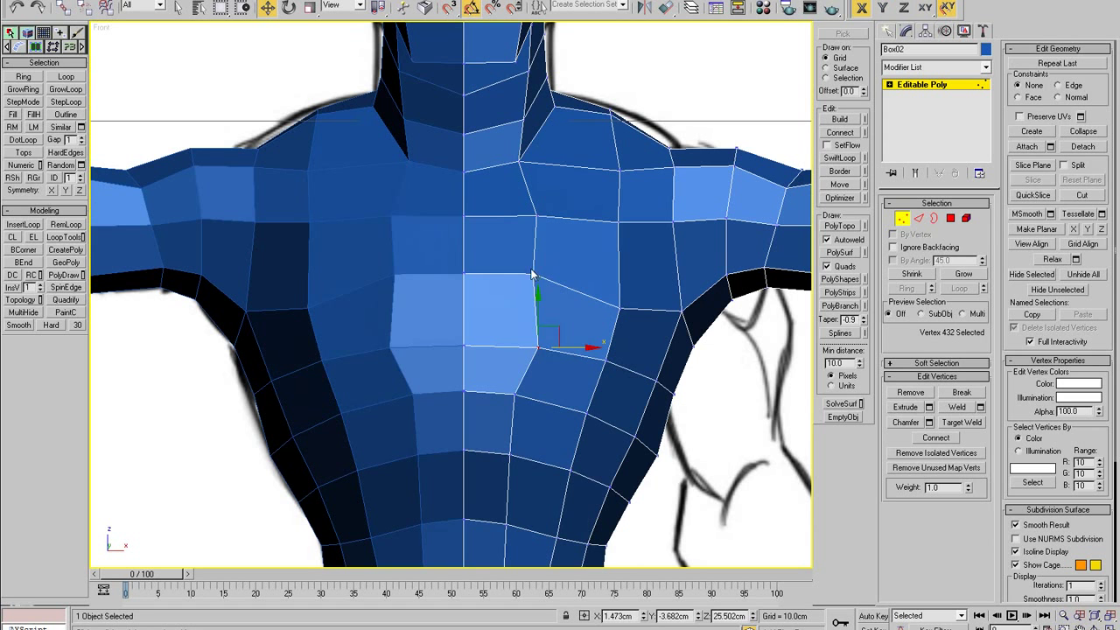
pyautogui.moveTo(533, 275); pyautogui.dragTo(541, 274)
pyautogui.moveTo(521, 392); pyautogui.dragTo(526, 394)
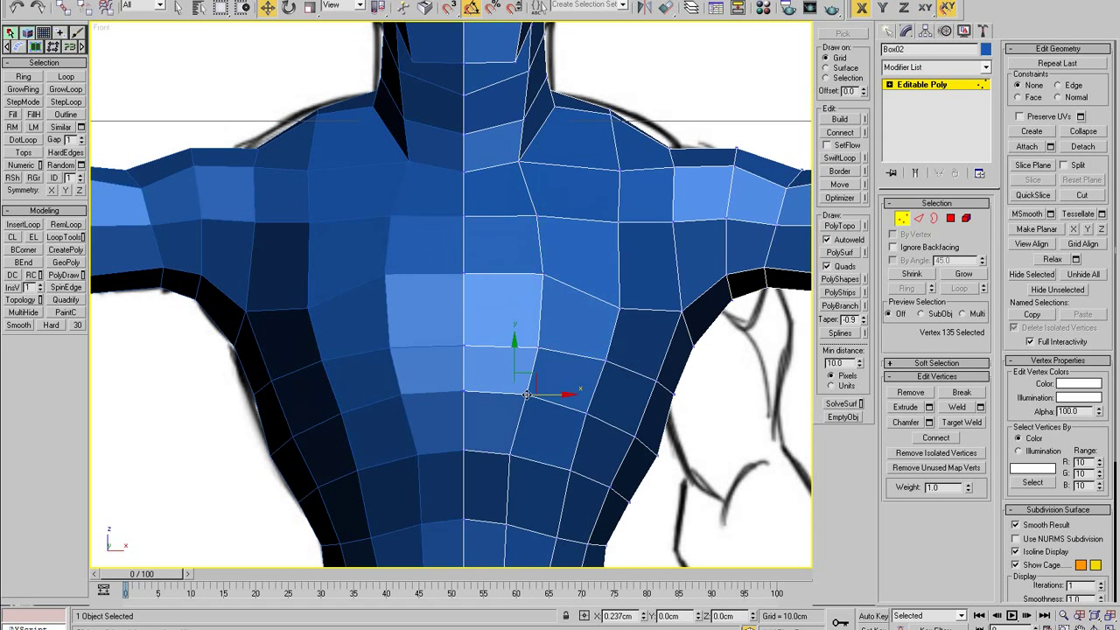
# - Move the rib vertices in the next column below the chest outward to round the ribcage
pyautogui.moveTo(511, 442); pyautogui.dragTo(504, 378, button='middle')
pyautogui.click(575, 361)
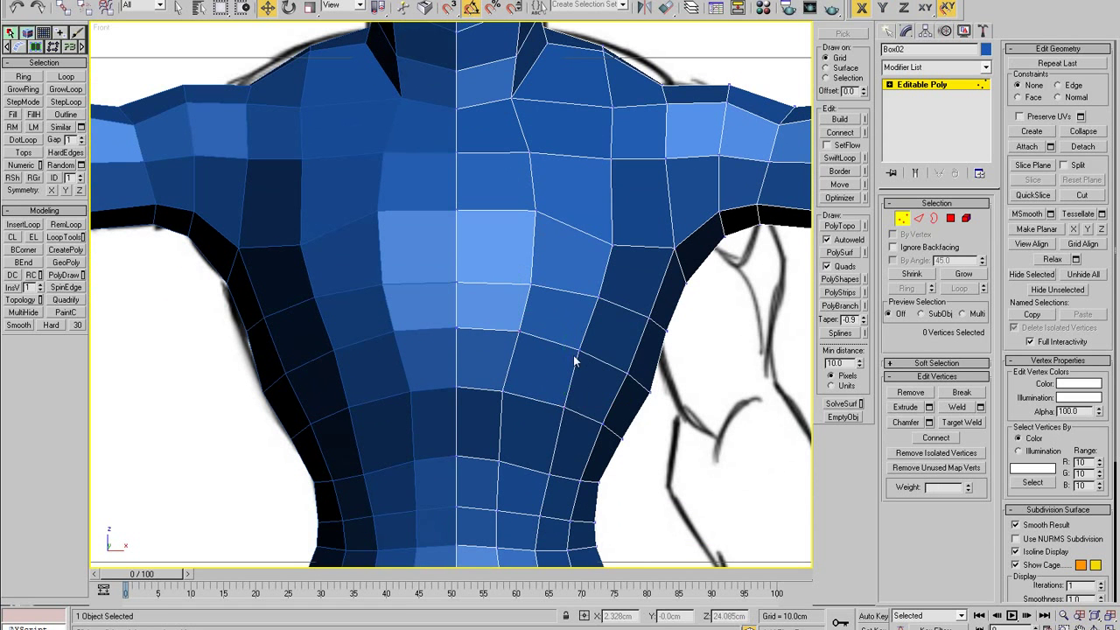
pyautogui.moveTo(580, 350); pyautogui.dragTo(589, 351)
pyautogui.click(593, 336)
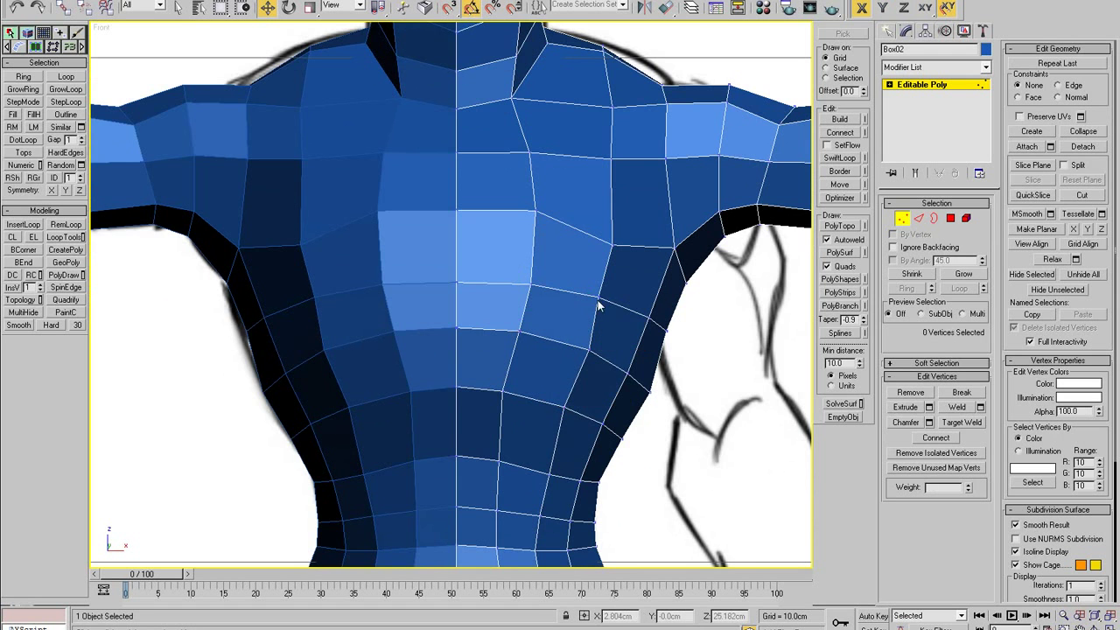
pyautogui.moveTo(599, 299); pyautogui.dragTo(605, 299)
# - Shift the outer lower chest vertex up and outward and move the upper chest vertex below the shoulder inward
pyautogui.scroll(-2, 604, 299)
pyautogui.click(609, 259)
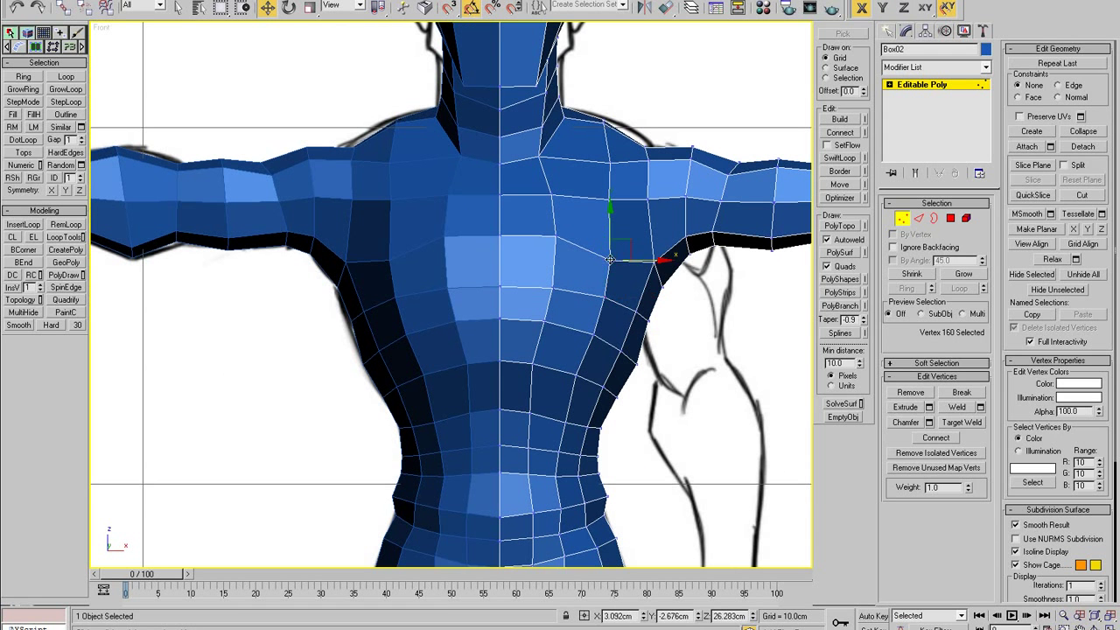
pyautogui.moveTo(624, 239); pyautogui.dragTo(628, 229)
pyautogui.click(591, 200)
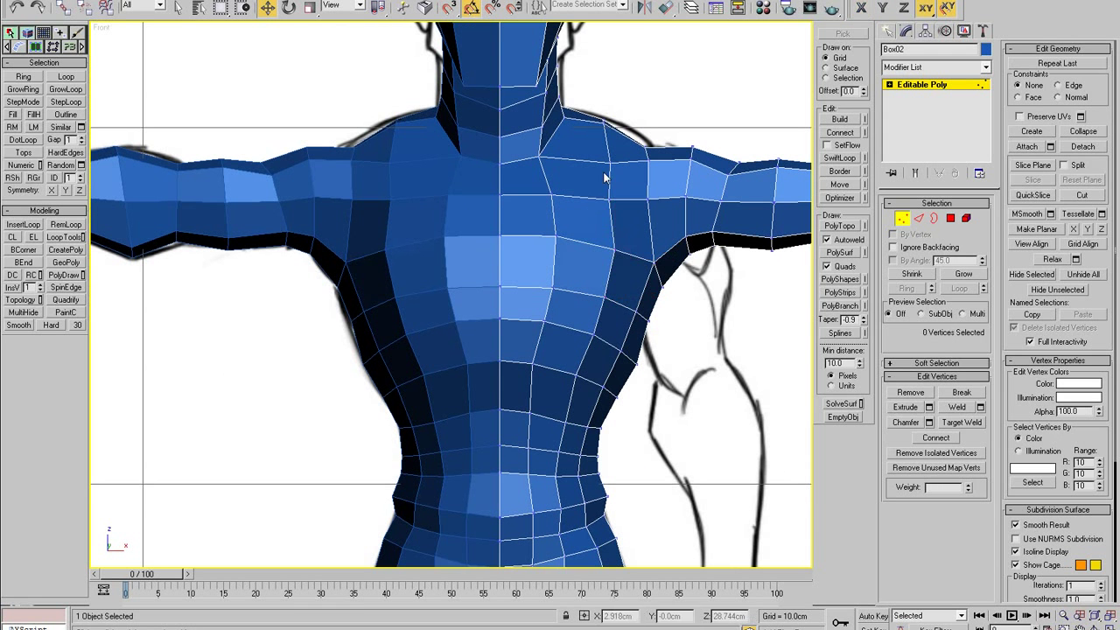
pyautogui.click(608, 163)
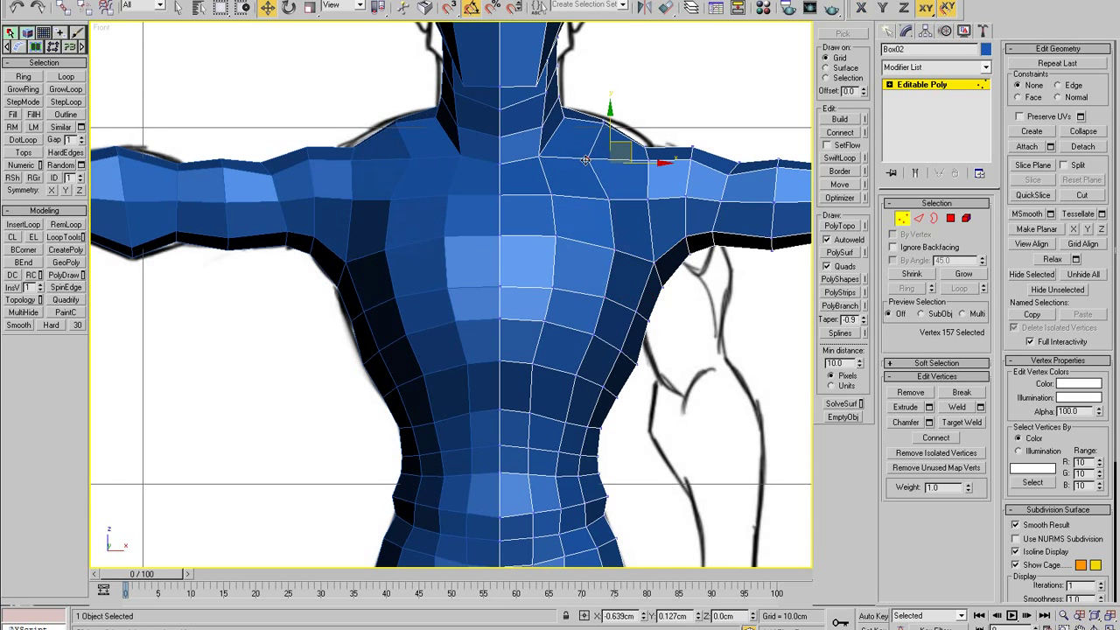
pyautogui.moveTo(586, 159); pyautogui.dragTo(587, 161)
pyautogui.click(651, 159)
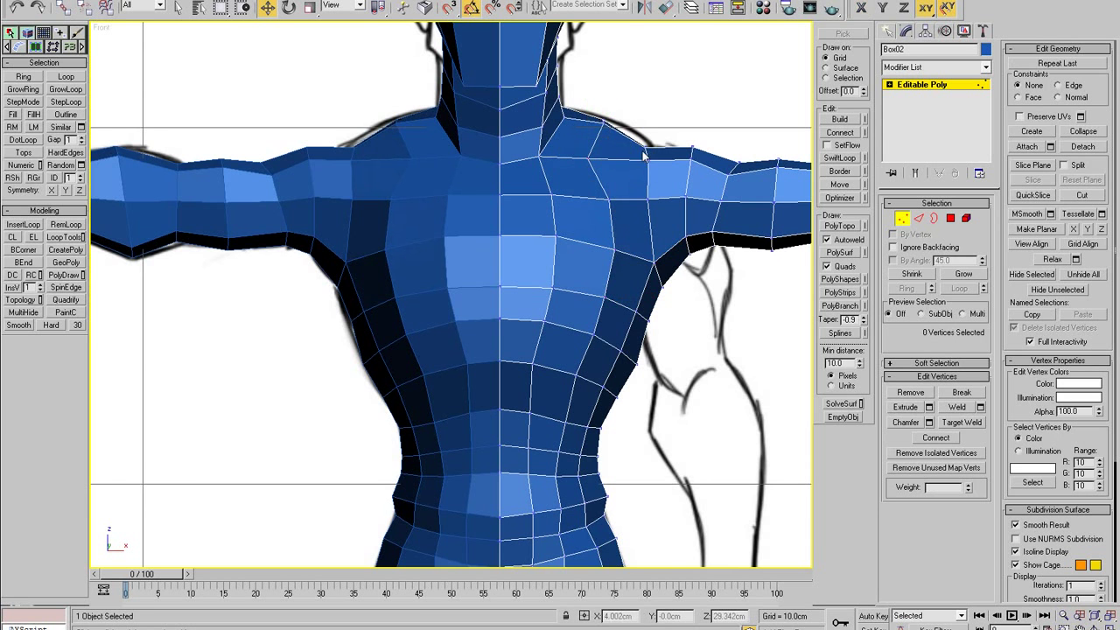
# - With the mesh shown see-through, move the front shoulder and armpit vertices inward and the two upper shoulder vertices slightly outward to match the sketch
pyautogui.hotkey('alt', 'x')
pyautogui.scroll(2, 641, 144)
pyautogui.moveTo(638, 124); pyautogui.dragTo(601, 204, button='middle')
pyautogui.moveTo(597, 220); pyautogui.dragTo(638, 214)
pyautogui.moveTo(615, 253); pyautogui.dragTo(611, 252)
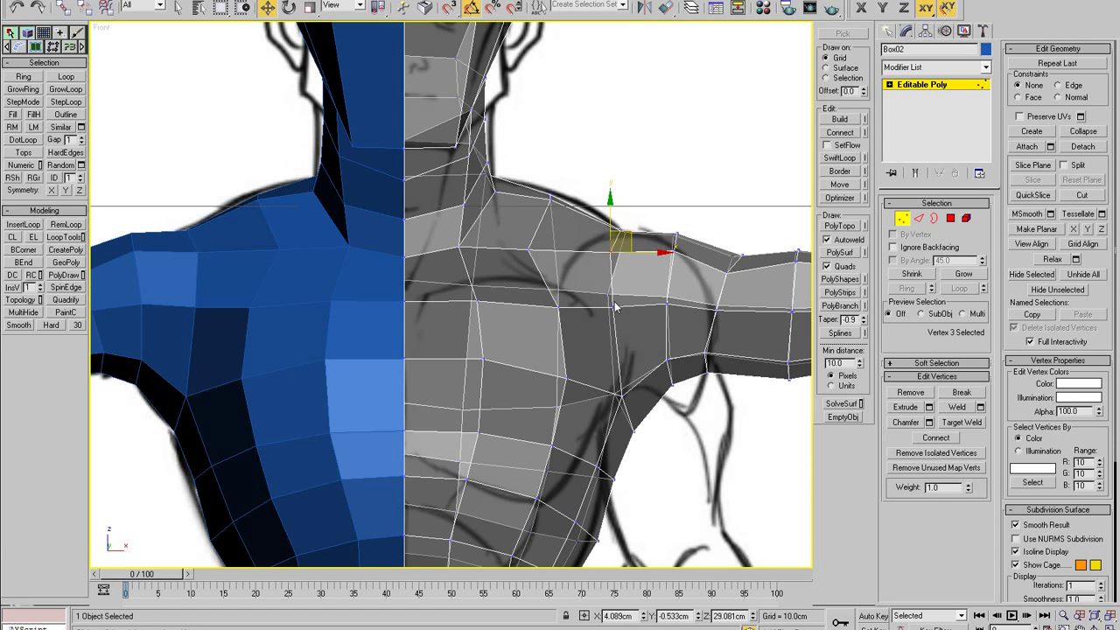
pyautogui.moveTo(615, 306); pyautogui.dragTo(606, 306)
pyautogui.moveTo(556, 185)
pyautogui.mouseDown()
pyautogui.moveTo(540, 209)
pyautogui.moveTo(569, 176)
pyautogui.mouseUp()
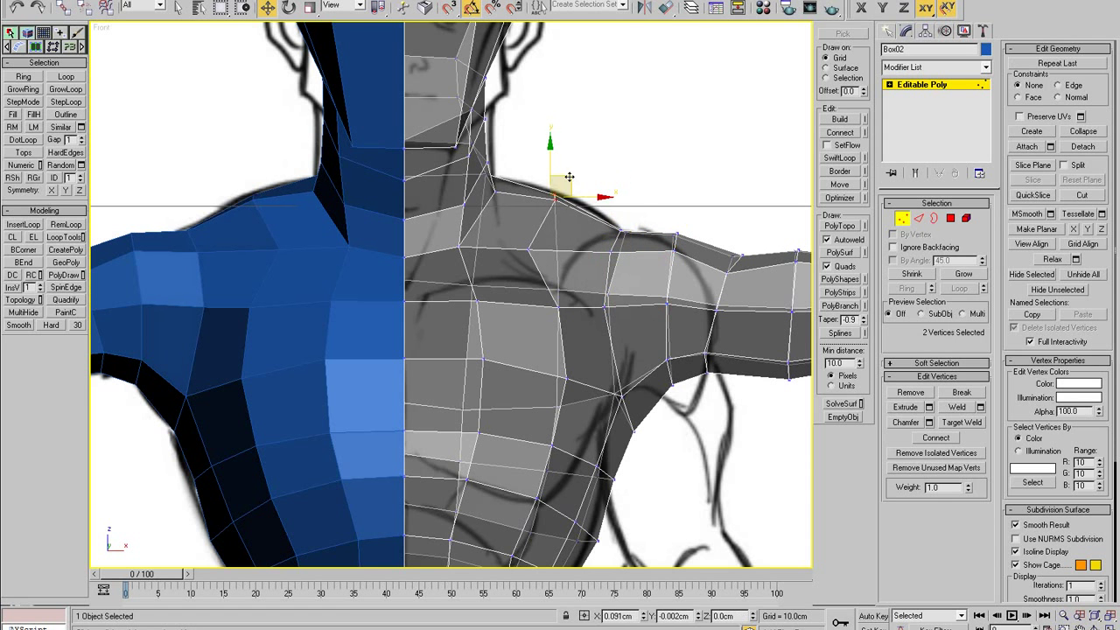
# - Move the side neck vertices outward, from the base of the neck up to the jaw, to follow the sketched neck outline
pyautogui.scroll(3, 546, 199)
pyautogui.click(489, 201)
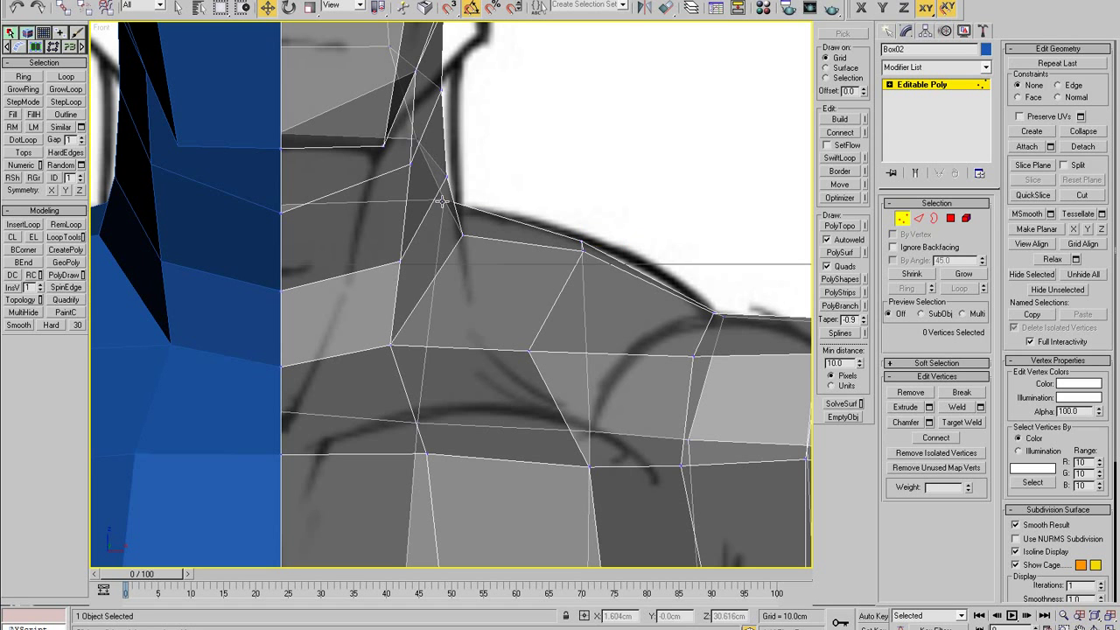
pyautogui.click(444, 201)
pyautogui.moveTo(447, 175); pyautogui.dragTo(452, 178)
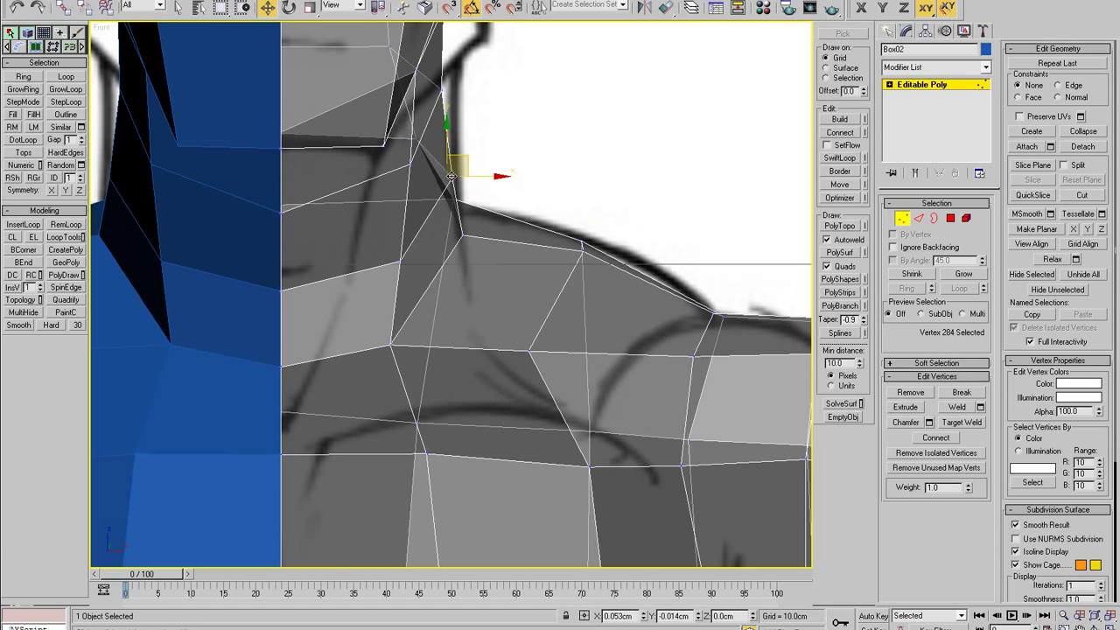
pyautogui.moveTo(442, 122); pyautogui.dragTo(451, 233, button='middle')
pyautogui.click(451, 201)
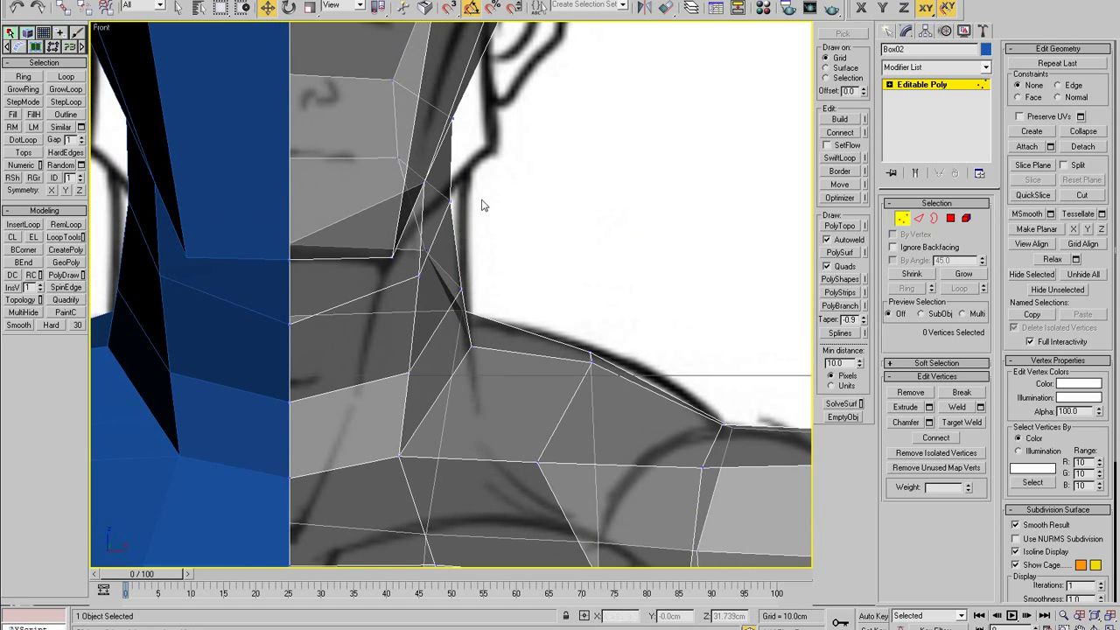
pyautogui.moveTo(469, 203); pyautogui.dragTo(481, 203)
pyautogui.moveTo(479, 171); pyautogui.dragTo(479, 256, button='middle')
pyautogui.click(451, 207)
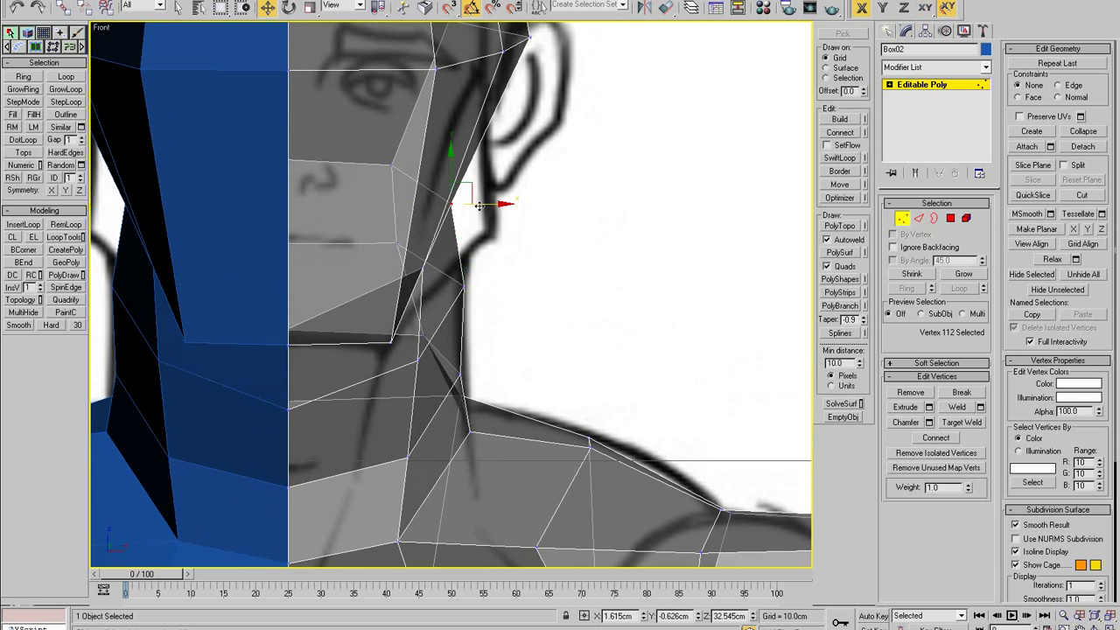
# - Turn off the see-through display and move the upper chest vertex between the neck and shoulder slightly outward
pyautogui.scroll(-5, 508, 241)
pyautogui.scroll(-2, 516, 239)
pyautogui.hotkey('alt', 'x')
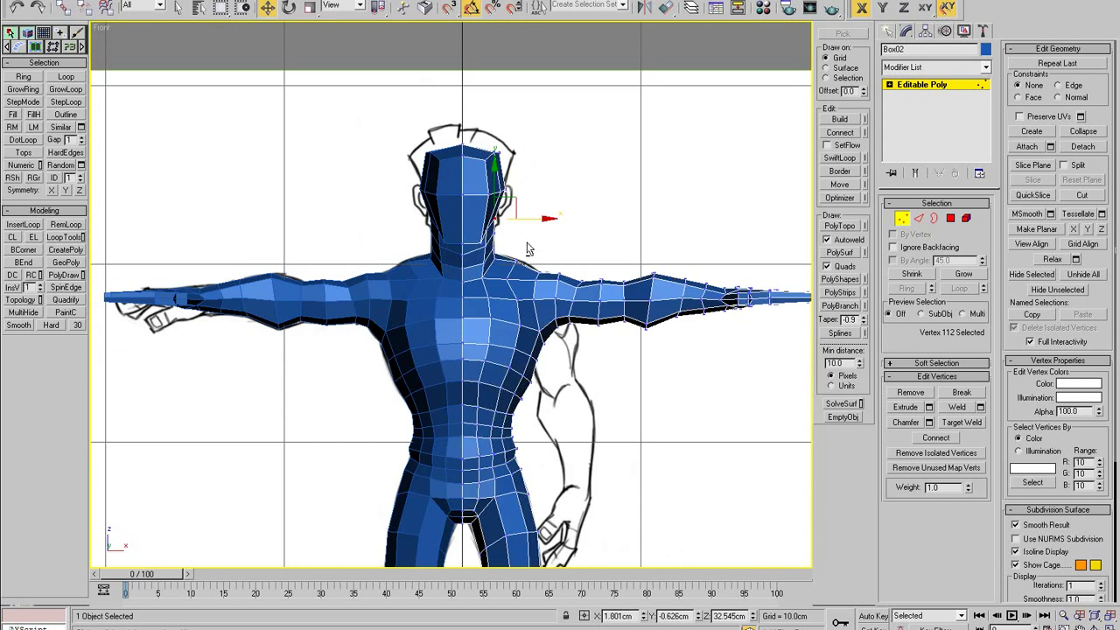
pyautogui.moveTo(526, 242); pyautogui.dragTo(505, 183, button='middle')
pyautogui.scroll(-2, 505, 183)
pyautogui.scroll(4, 491, 189)
pyautogui.click(461, 181)
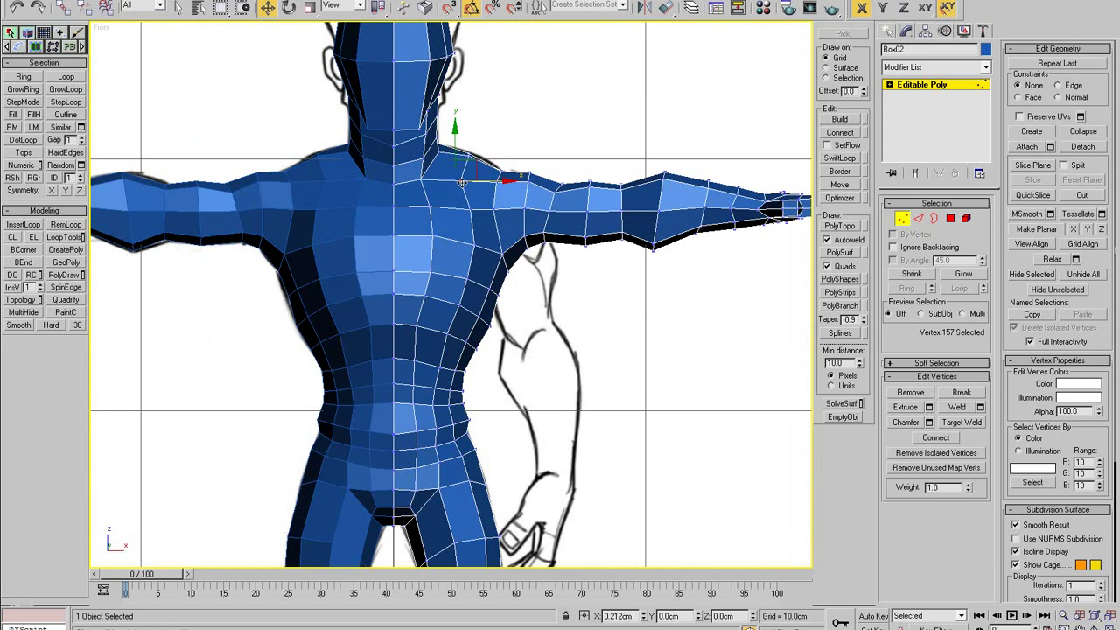
pyautogui.scroll(-5, 468, 182)
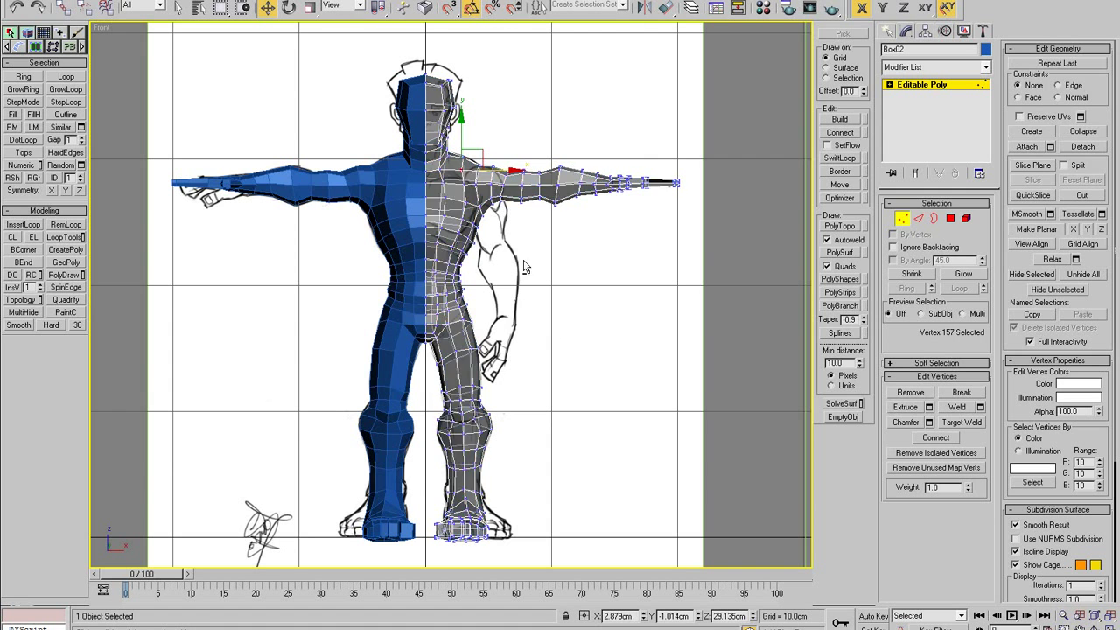
# - Select all foot and ankle vertices in the Perspective view and rotate the foot outward
pyautogui.rightClick(573, 347)
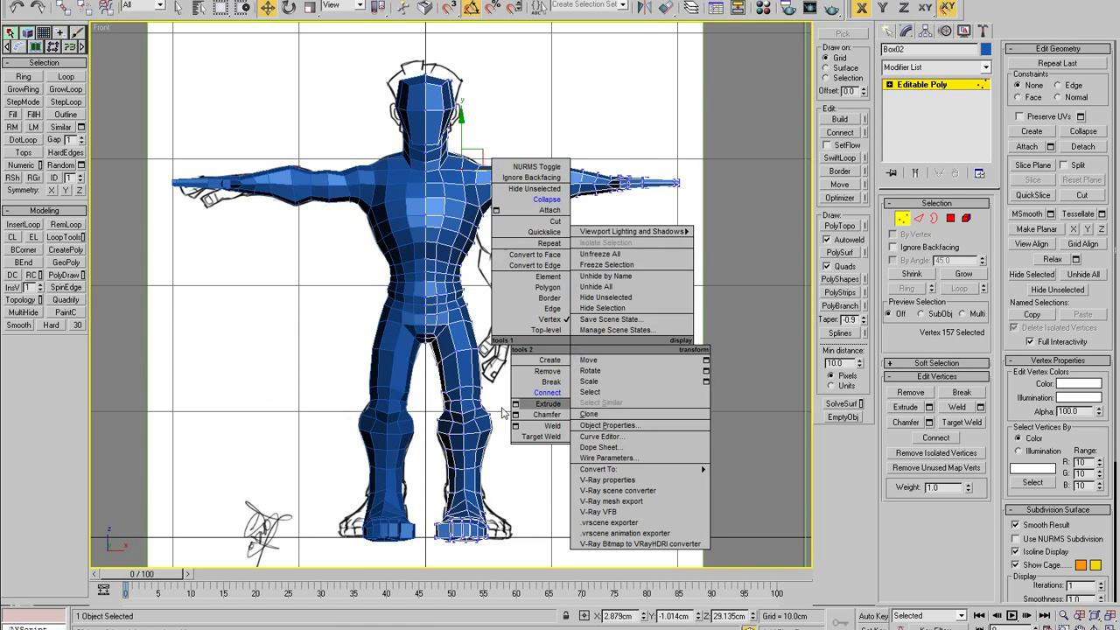
pyautogui.hotkey('alt', 'w')
pyautogui.rightClick(619, 440)
pyautogui.hotkey('alt', 'w')
pyautogui.scroll(-2, 571, 456)
pyautogui.moveTo(571, 455); pyautogui.dragTo(552, 435, button='middle')
pyautogui.scroll(-4, 486, 306)
pyautogui.scroll(3, 509, 352)
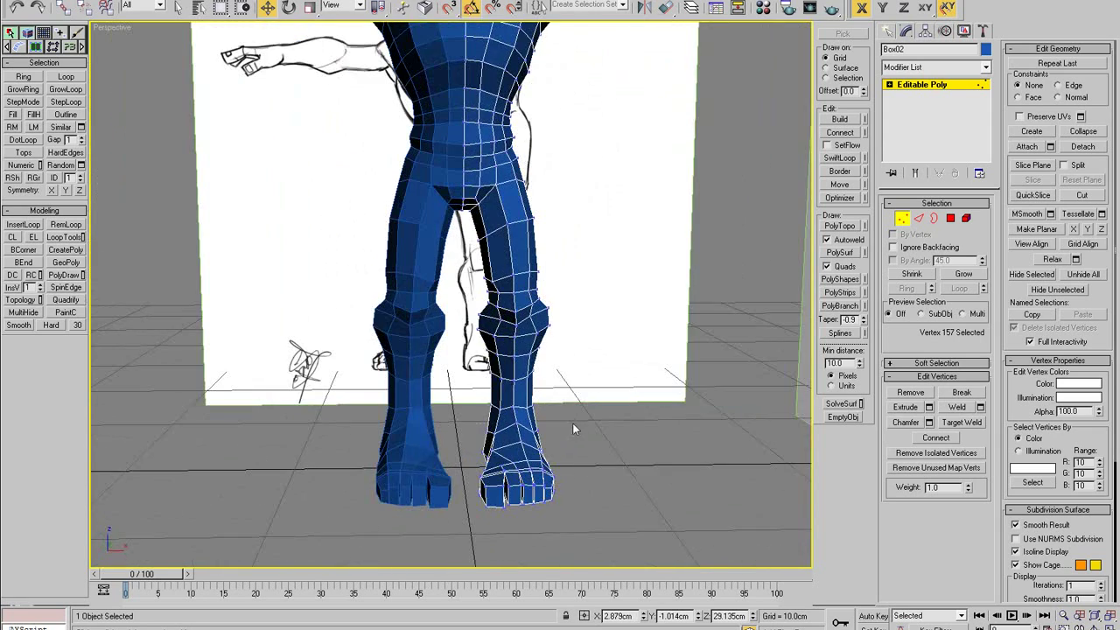
pyautogui.moveTo(573, 428); pyautogui.dragTo(434, 546)
pyautogui.keyDown('alt'); pyautogui.moveTo(434, 546); pyautogui.dragTo(592, 422, button='middle'); pyautogui.keyUp('alt')
pyautogui.scroll(-3, 517, 418)
pyautogui.press('z')
pyautogui.scroll(-3, 592, 422)
pyautogui.keyDown('alt'); pyautogui.moveTo(464, 271); pyautogui.dragTo(390, 330, button='middle'); pyautogui.keyUp('alt')
pyautogui.scroll(-1, 510, 255)
pyautogui.scroll(-3, 510, 255)
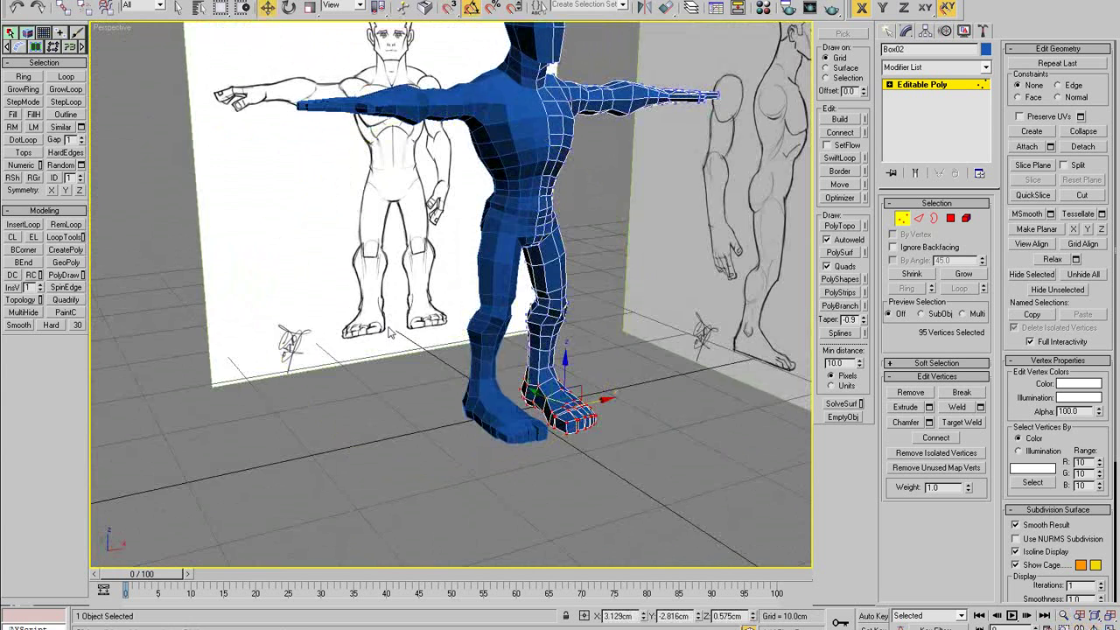
pyautogui.keyDown('alt'); pyautogui.moveTo(578, 386); pyautogui.dragTo(573, 424, button='middle'); pyautogui.keyUp('alt')
pyautogui.press('e')
pyautogui.moveTo(548, 441); pyautogui.dragTo(601, 415)
pyautogui.press('w')
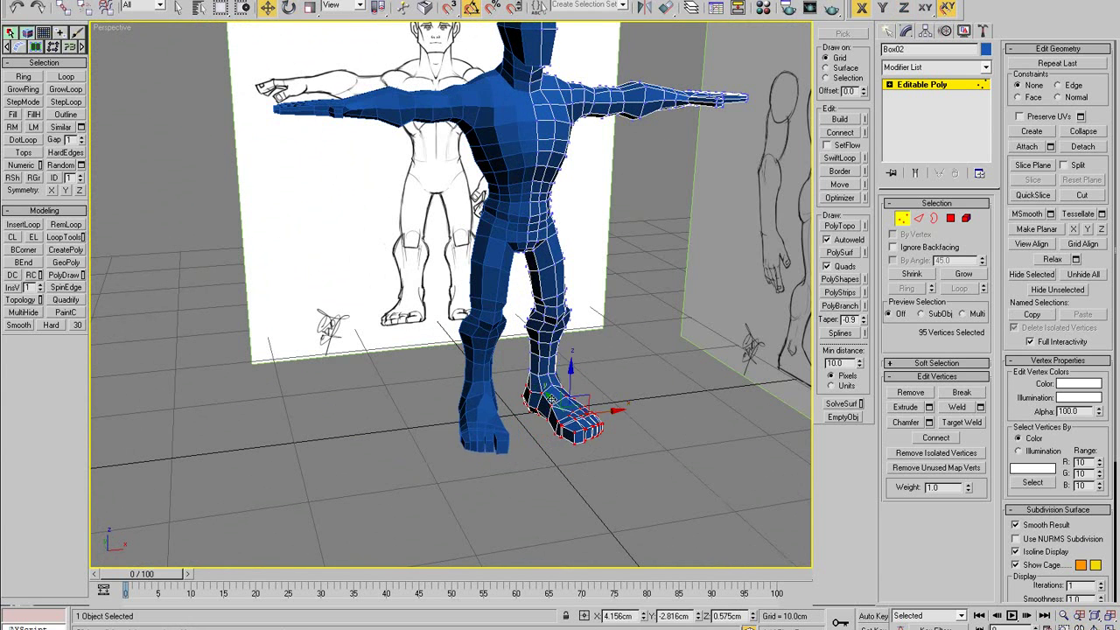
# - Readjust the foot's rotation about the vertical axis and fine-tune its sideways position
pyautogui.keyDown('alt'); pyautogui.moveTo(552, 393); pyautogui.dragTo(539, 464, button='middle'); pyautogui.keyUp('alt')
pyautogui.press('e')
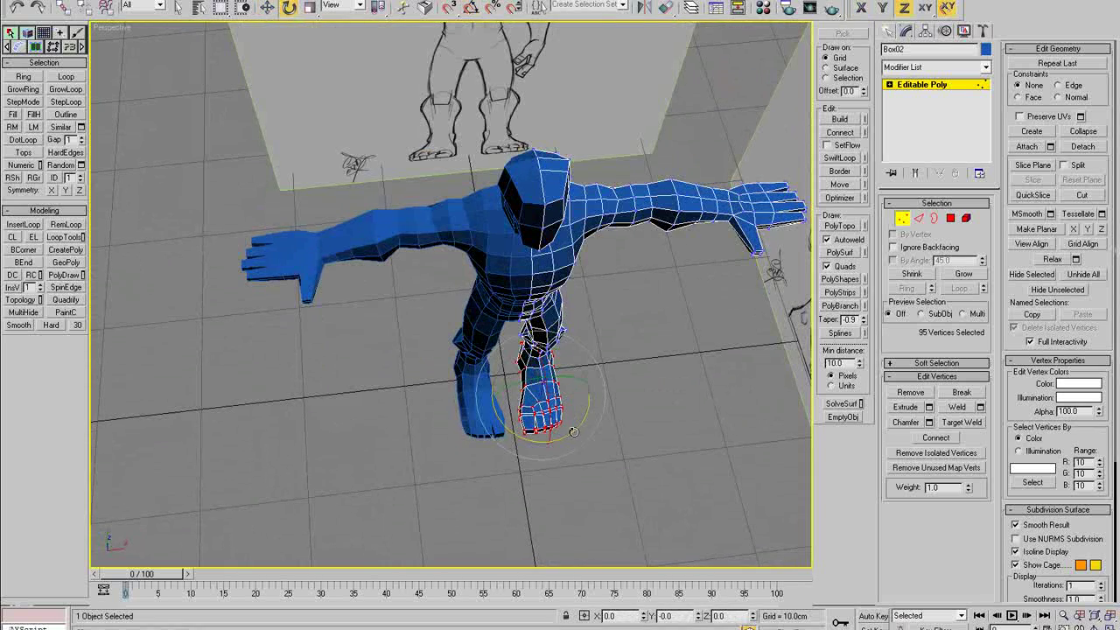
pyautogui.moveTo(573, 431); pyautogui.dragTo(578, 432)
pyautogui.press('w')
pyautogui.keyDown('alt'); pyautogui.moveTo(578, 432); pyautogui.dragTo(560, 343, button='middle'); pyautogui.keyUp('alt')
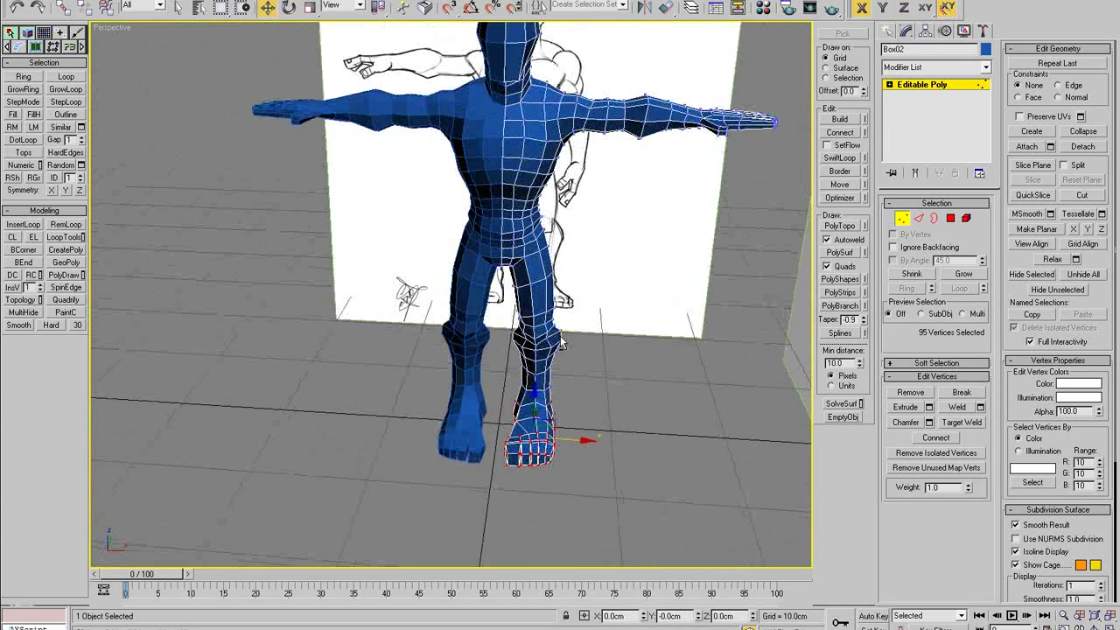
pyautogui.moveTo(578, 440); pyautogui.dragTo(581, 443)
# - Leave vertex editing, deselect the body and inspect the whole figure from several angles beside the reference sketches
pyautogui.moveTo(580, 442)
pyautogui.keyDown('alt'); pyautogui.mouseDown(button='middle')
pyautogui.moveTo(612, 411)
pyautogui.moveTo(545, 430)
pyautogui.moveTo(394, 400)
pyautogui.moveTo(132, 418)
pyautogui.moveTo(418, 286)
pyautogui.mouseUp(button='middle'); pyautogui.keyUp('alt')
pyautogui.click(902, 218)
pyautogui.click(603, 425)
pyautogui.scroll(-3, 619, 397)
pyautogui.keyDown('alt'); pyautogui.moveTo(508, 302); pyautogui.dragTo(468, 306, button='middle'); pyautogui.keyUp('alt')
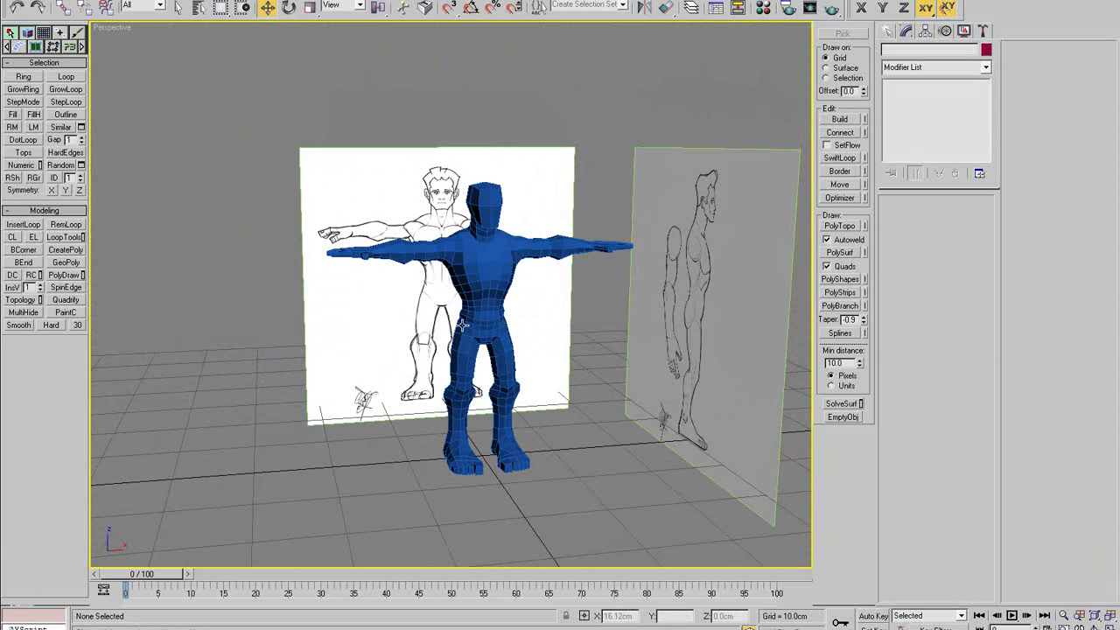
pyautogui.keyDown('alt'); pyautogui.moveTo(452, 430); pyautogui.dragTo(463, 444, button='middle'); pyautogui.keyUp('alt')
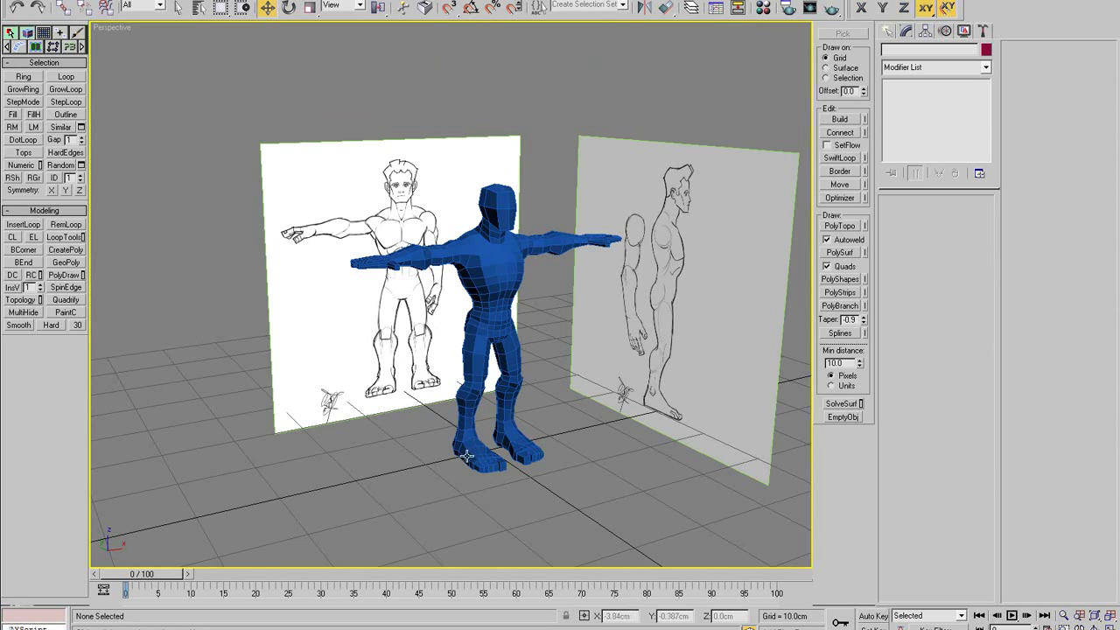
pyautogui.moveTo(561, 405)
pyautogui.keyDown('alt'); pyautogui.mouseDown(button='middle')
pyautogui.moveTo(520, 392)
pyautogui.moveTo(663, 377)
pyautogui.moveTo(526, 399)
pyautogui.moveTo(529, 381)
pyautogui.moveTo(498, 375)
pyautogui.moveTo(533, 320)
pyautogui.moveTo(510, 353)
pyautogui.moveTo(513, 370)
pyautogui.moveTo(530, 371)
pyautogui.moveTo(487, 370)
pyautogui.moveTo(487, 350)
pyautogui.moveTo(507, 363)
pyautogui.mouseUp(button='middle'); pyautogui.keyUp('alt')
pyautogui.scroll(3, 537, 385)
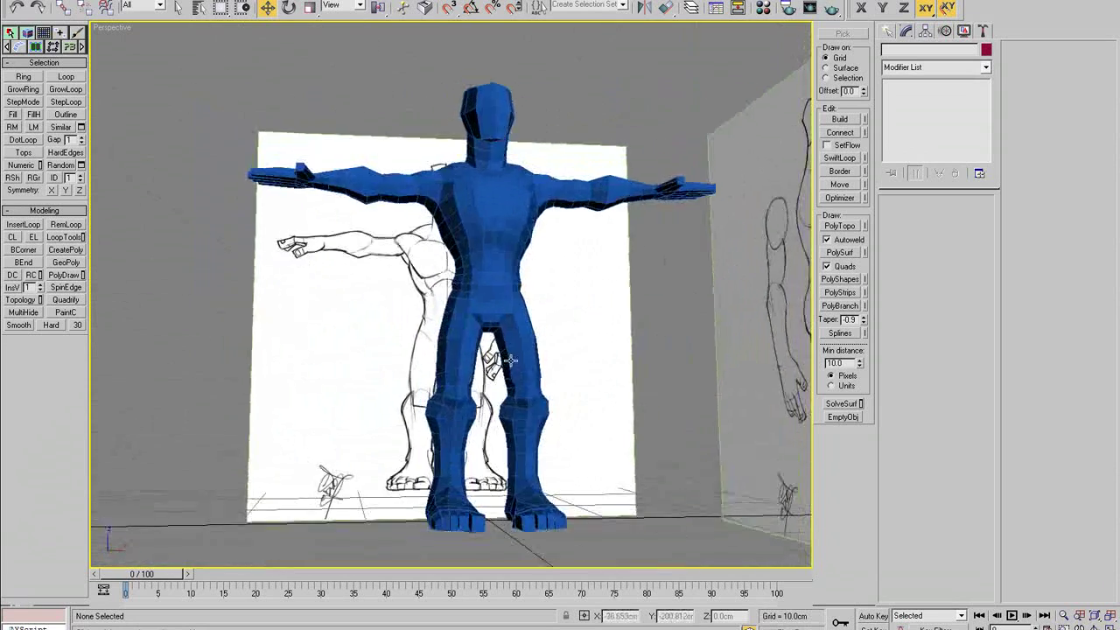
pyautogui.scroll(-3, 589, 394)
pyautogui.moveTo(586, 399); pyautogui.dragTo(515, 345, button='middle')
pyautogui.moveTo(515, 346); pyautogui.dragTo(518, 316)
pyautogui.keyDown('alt'); pyautogui.moveTo(518, 317); pyautogui.dragTo(526, 316, button='middle'); pyautogui.keyUp('alt')
pyautogui.moveTo(526, 316); pyautogui.dragTo(521, 304)
# - In the Front view, edit the vertices of the opposite body half, Box01, and pull its outer rib and underarm vertices outward
pyautogui.hotkey('alt', 'w')
pyautogui.rightClick(620, 223)
pyautogui.hotkey('alt', 'w')
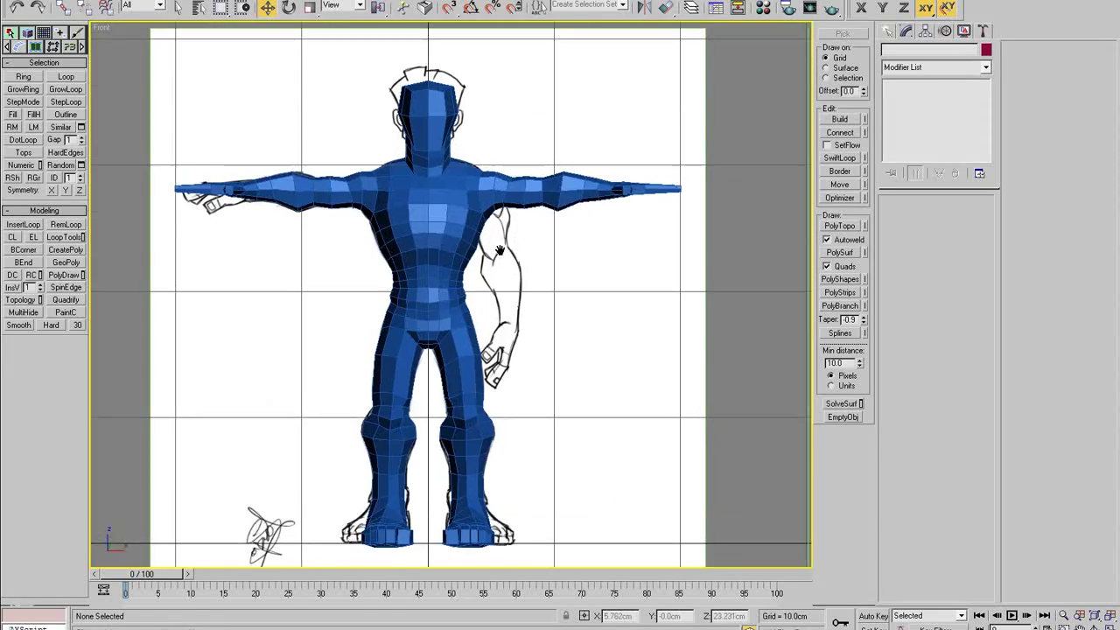
pyautogui.moveTo(462, 231); pyautogui.dragTo(467, 310, button='middle')
pyautogui.scroll(4, 467, 310)
pyautogui.click(331, 299)
pyautogui.scroll(5, 329, 306)
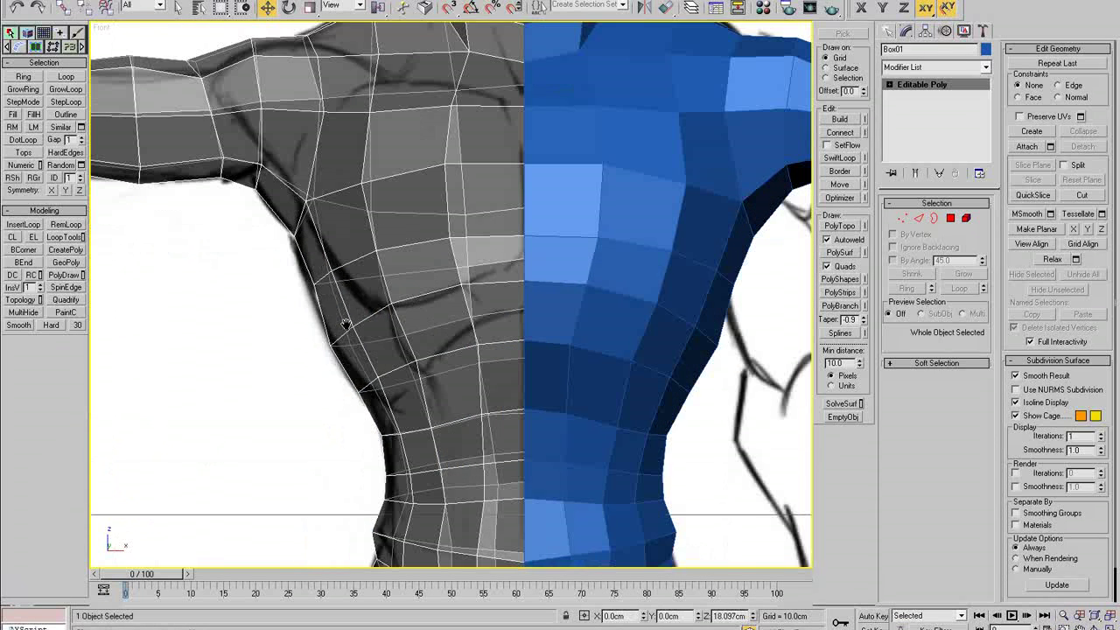
pyautogui.press('1')
pyautogui.click(352, 316)
pyautogui.hotkey('alt', 'x')
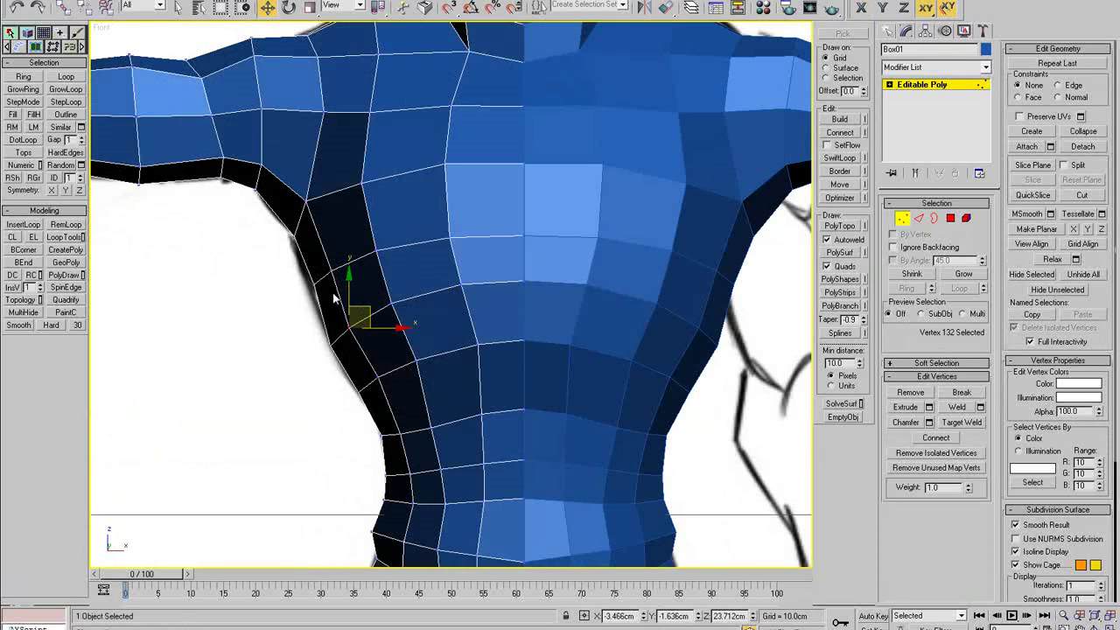
pyautogui.click(310, 285)
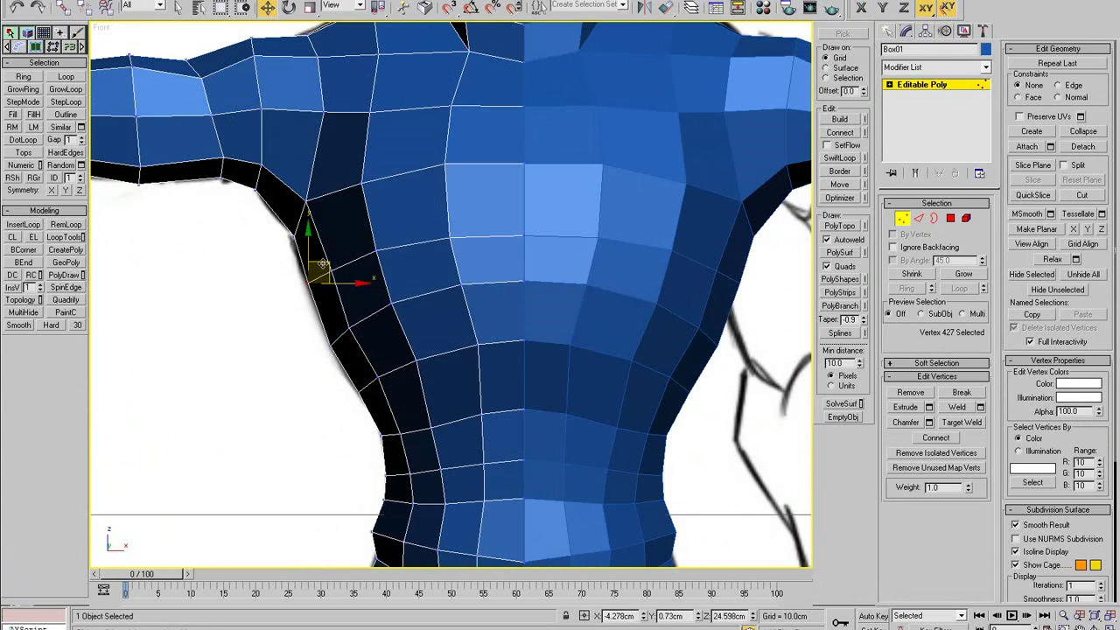
pyautogui.moveTo(322, 263); pyautogui.dragTo(315, 267)
pyautogui.click(293, 237)
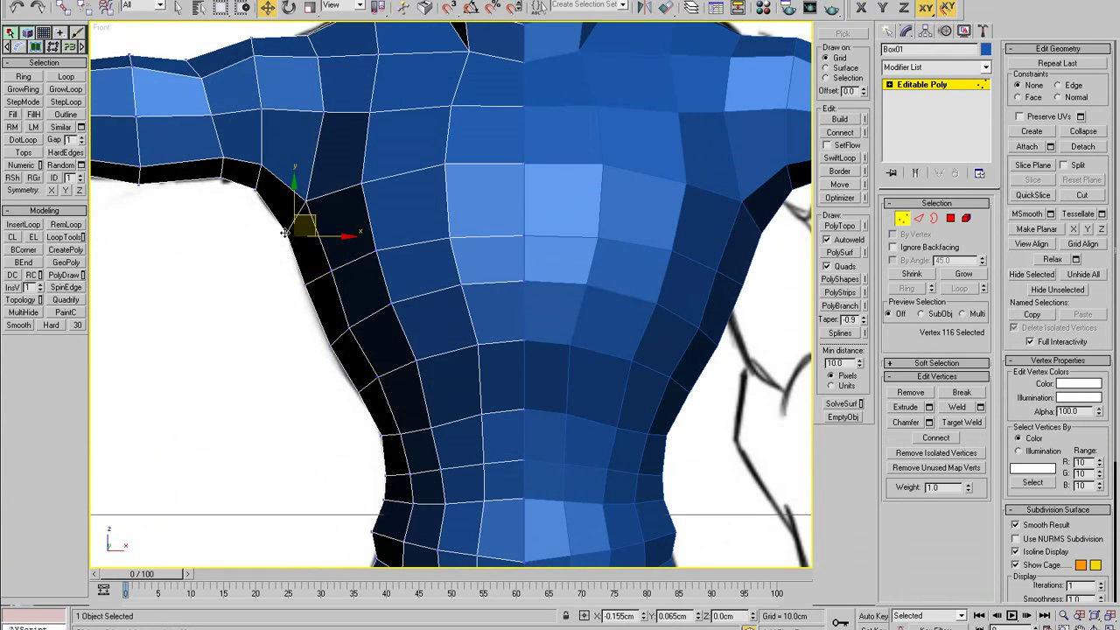
# - Adjust the side vertices of the lower ribcage on Box01 to smooth the contour down towards the waist
pyautogui.scroll(-2, 350, 278)
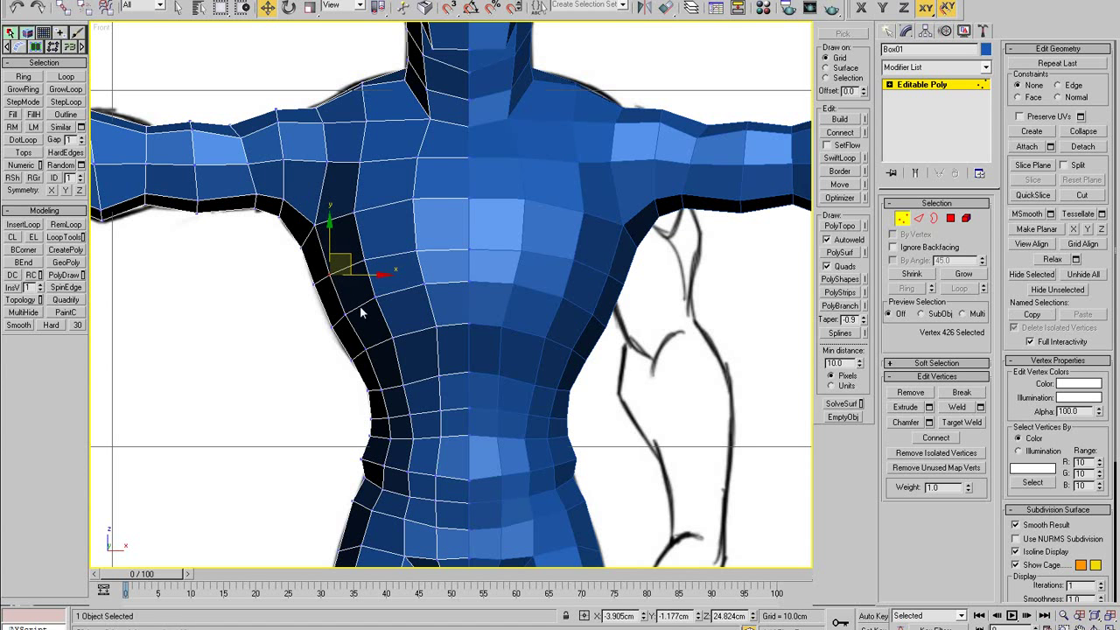
pyautogui.click(367, 349)
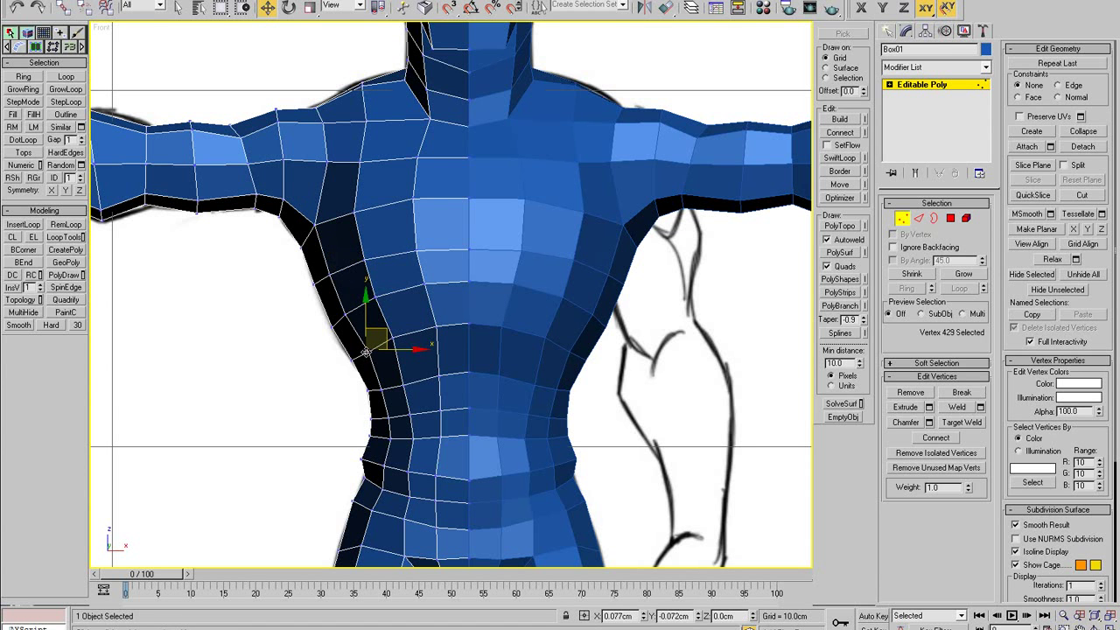
pyautogui.click(351, 360)
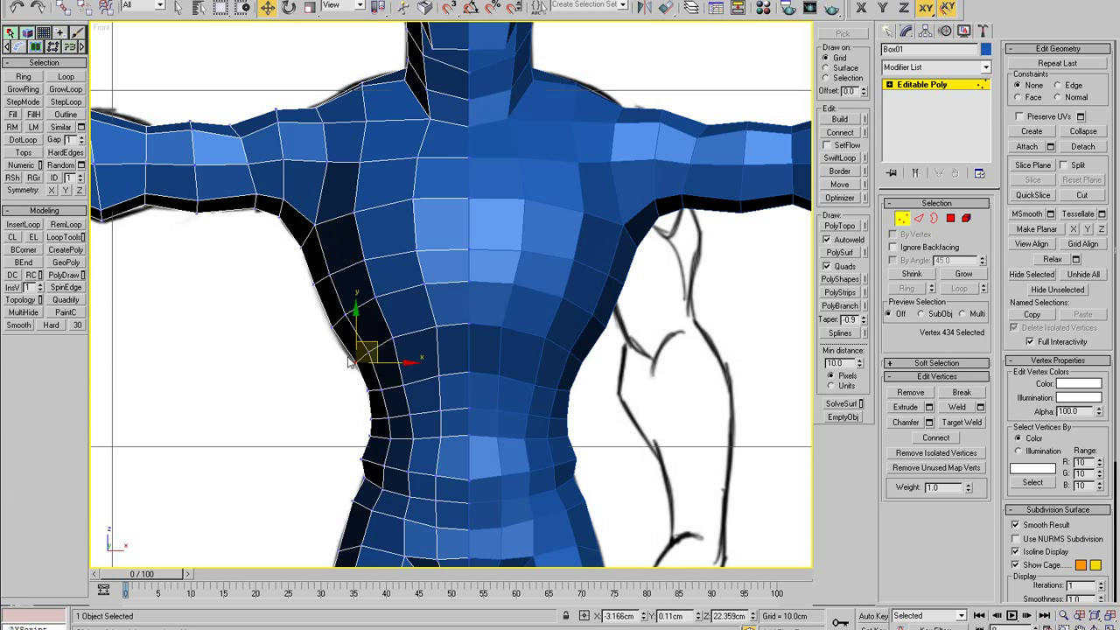
pyautogui.moveTo(331, 328); pyautogui.dragTo(365, 353)
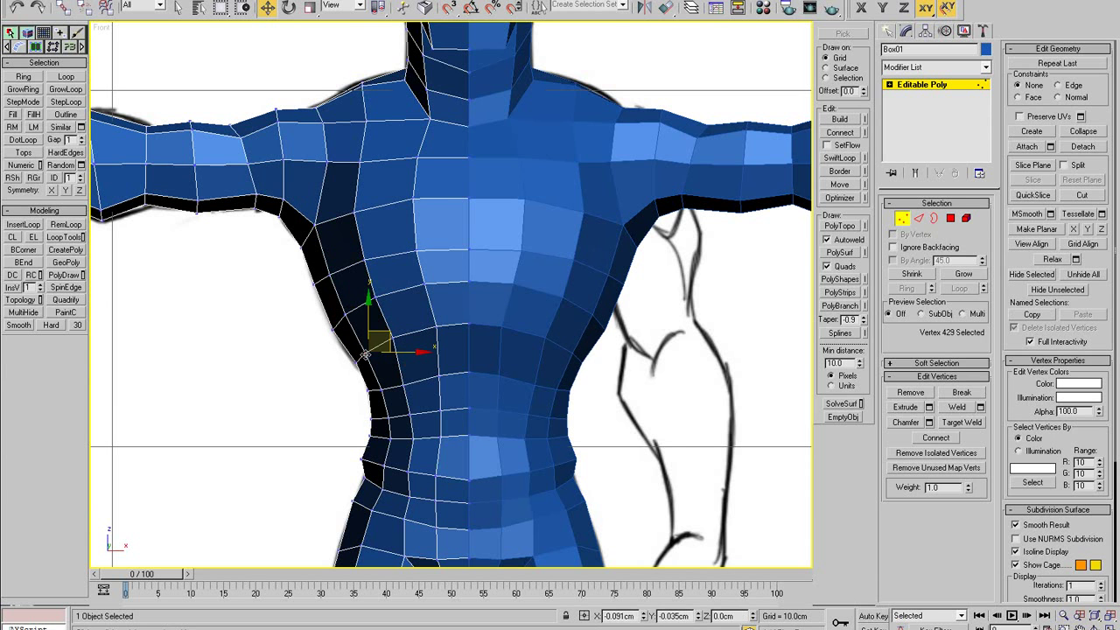
pyautogui.click(345, 315)
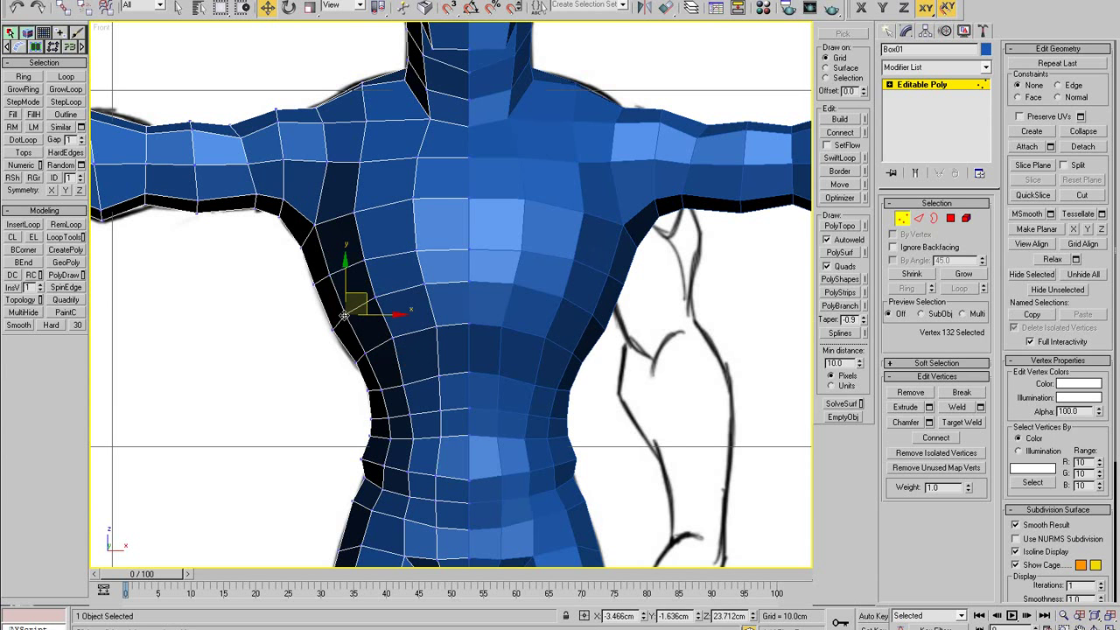
# - Shift the front waist vertices of Box01's second column from the centre line slightly outward to even out the column
pyautogui.click(390, 337)
pyautogui.moveTo(390, 337); pyautogui.dragTo(409, 384)
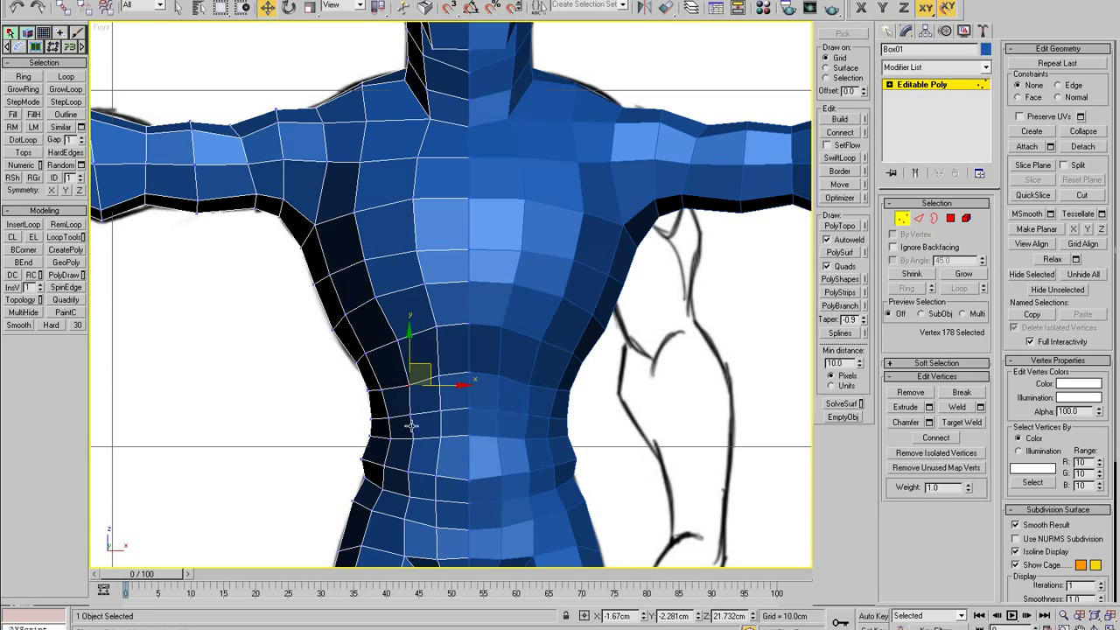
pyautogui.moveTo(410, 439); pyautogui.dragTo(409, 441)
pyautogui.click(405, 448)
pyautogui.click(402, 405)
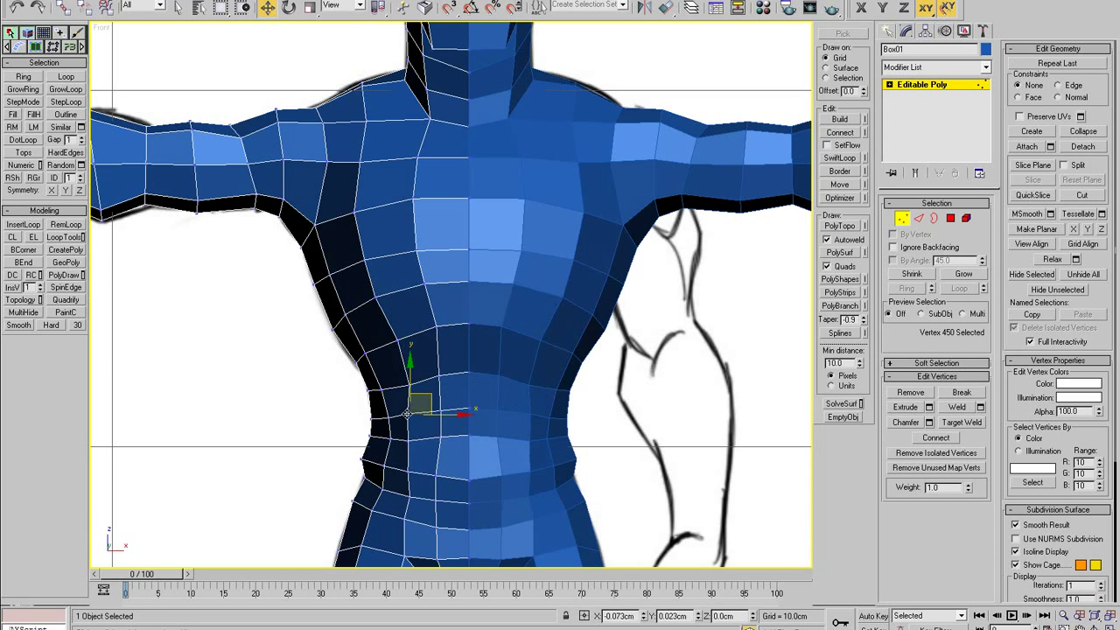
# - Raise the centre-line vertex and its neighbours in the upper abdomen row to arch the edge loop below the ribcage
pyautogui.moveTo(407, 383); pyautogui.dragTo(468, 332)
pyautogui.click(434, 383)
pyautogui.click(449, 393)
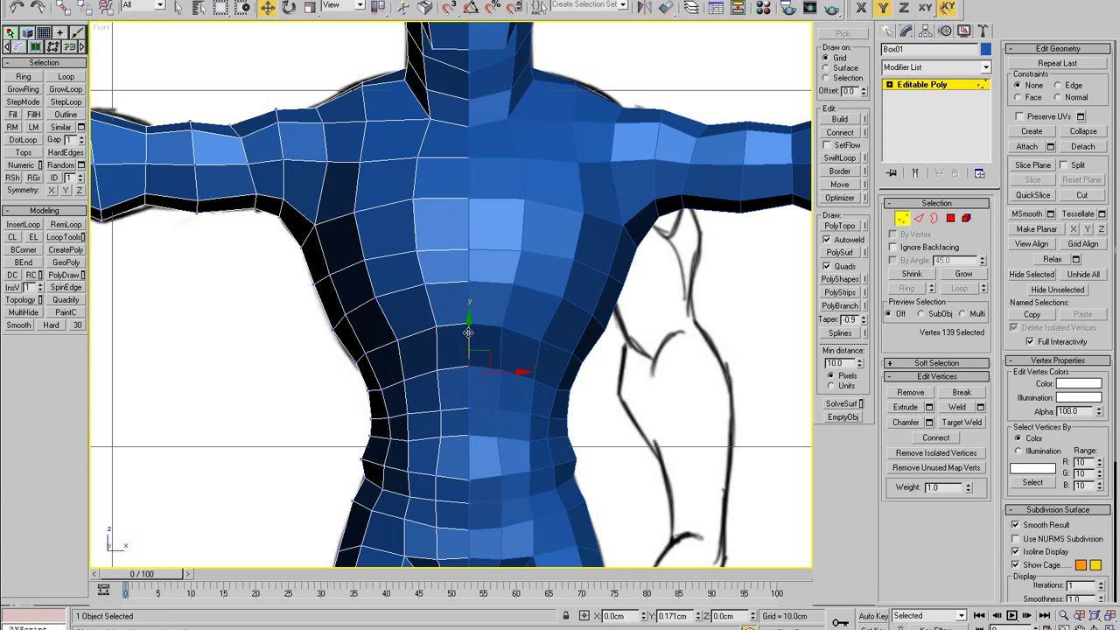
pyautogui.click(435, 369)
pyautogui.moveTo(403, 383); pyautogui.dragTo(381, 376)
pyautogui.moveTo(468, 365); pyautogui.dragTo(468, 359)
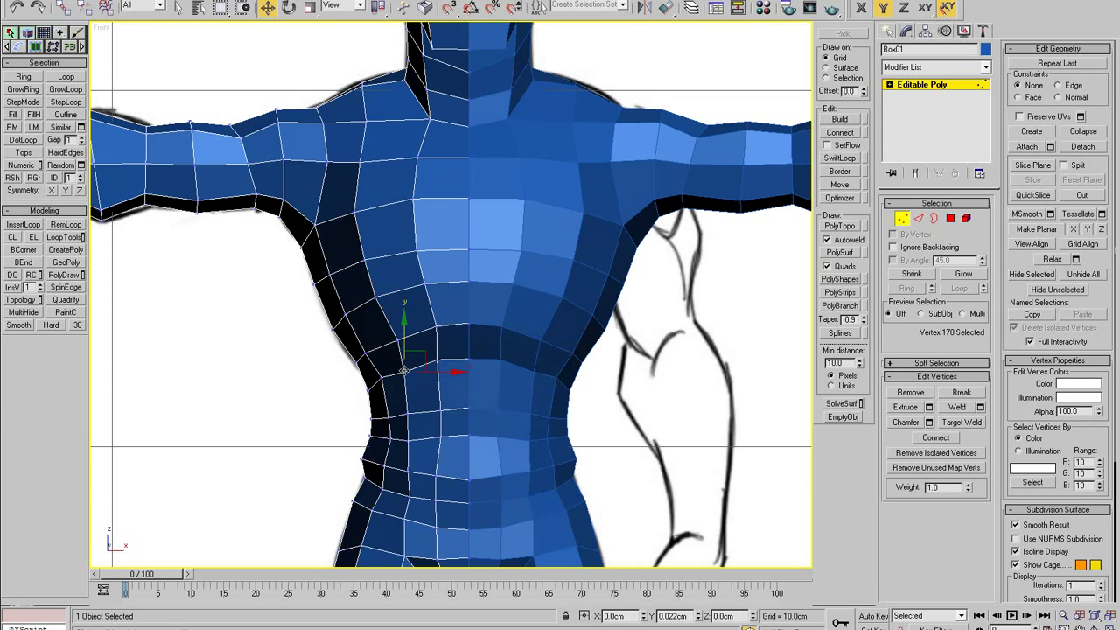
pyautogui.moveTo(406, 336); pyautogui.dragTo(433, 324)
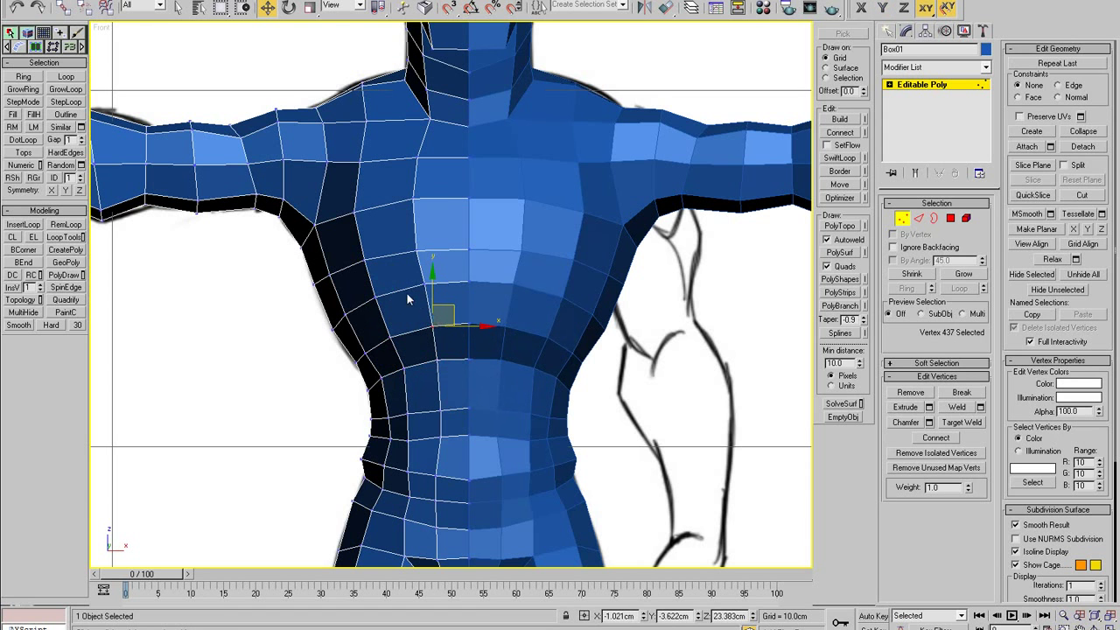
# - Nudge the vertices of the lower chest row on Box01 slightly downward to even out the edge loop
pyautogui.click(413, 292)
pyautogui.moveTo(426, 283); pyautogui.dragTo(424, 290)
pyautogui.click(468, 287)
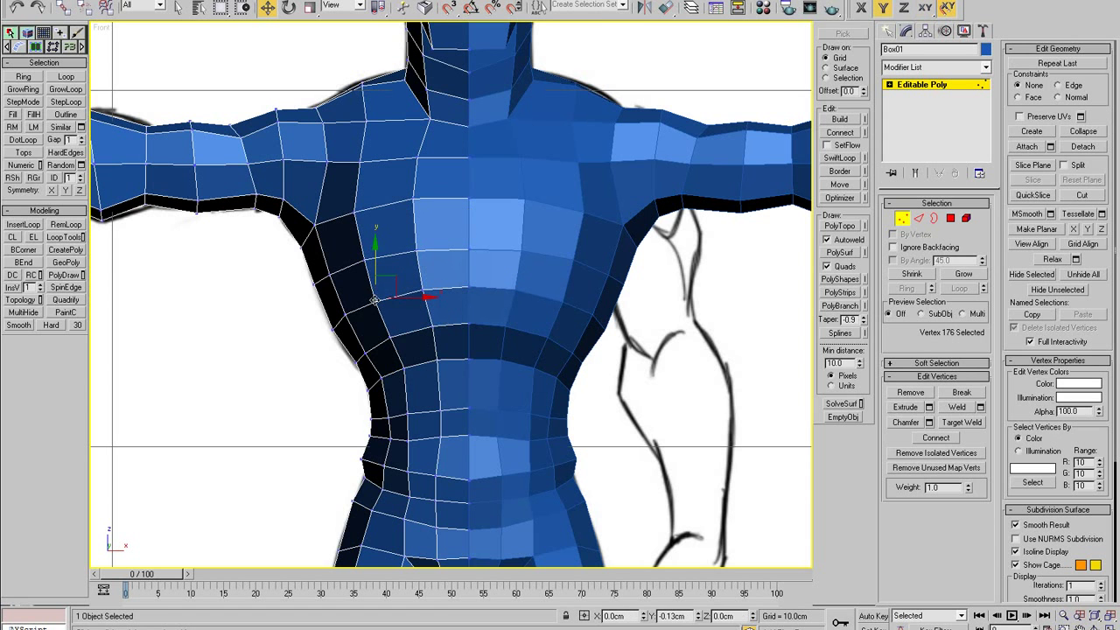
# - Even out Box01's mid-chest row by shifting its vertices slightly, from the centre line outward to the side of the ribs
pyautogui.scroll(-2, 414, 265)
pyautogui.click(449, 246)
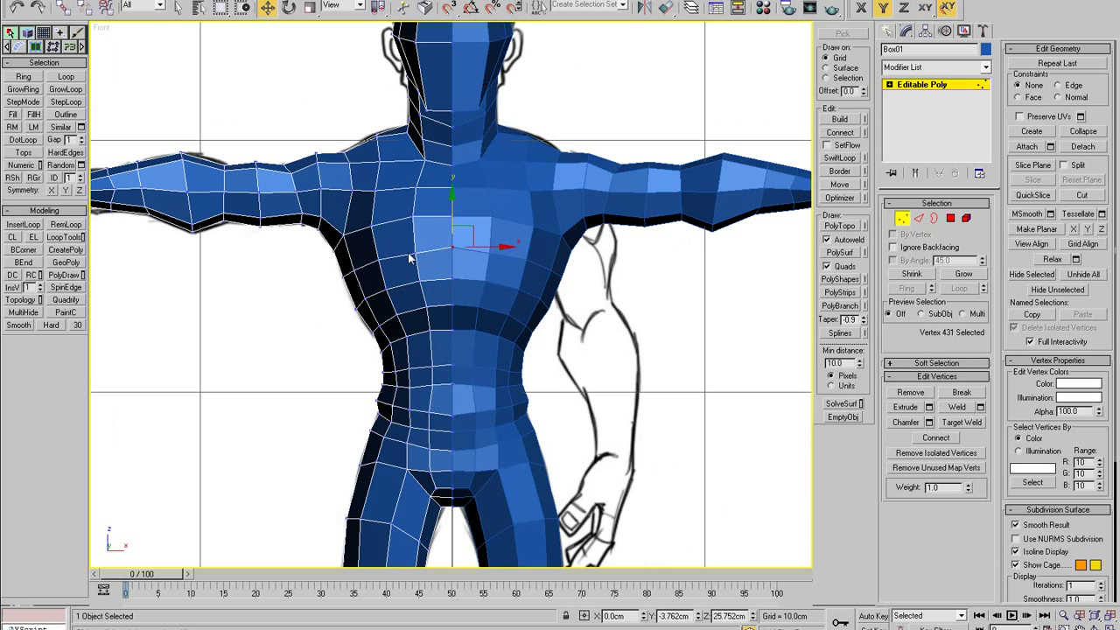
pyautogui.click(412, 252)
pyautogui.click(378, 257)
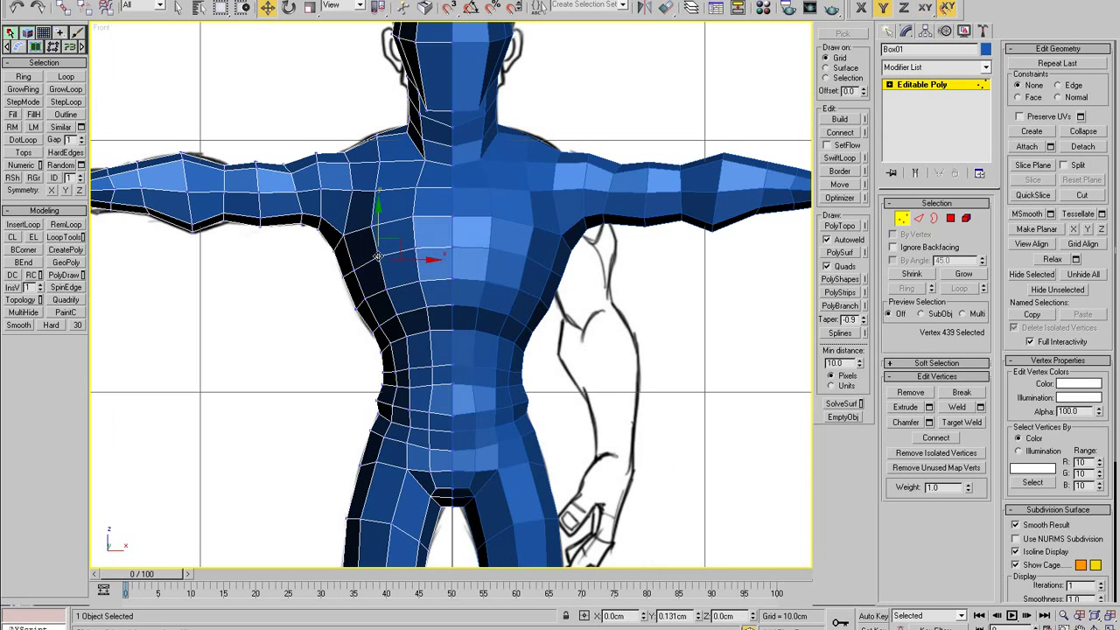
pyautogui.click(352, 268)
pyautogui.moveTo(351, 265); pyautogui.dragTo(353, 265)
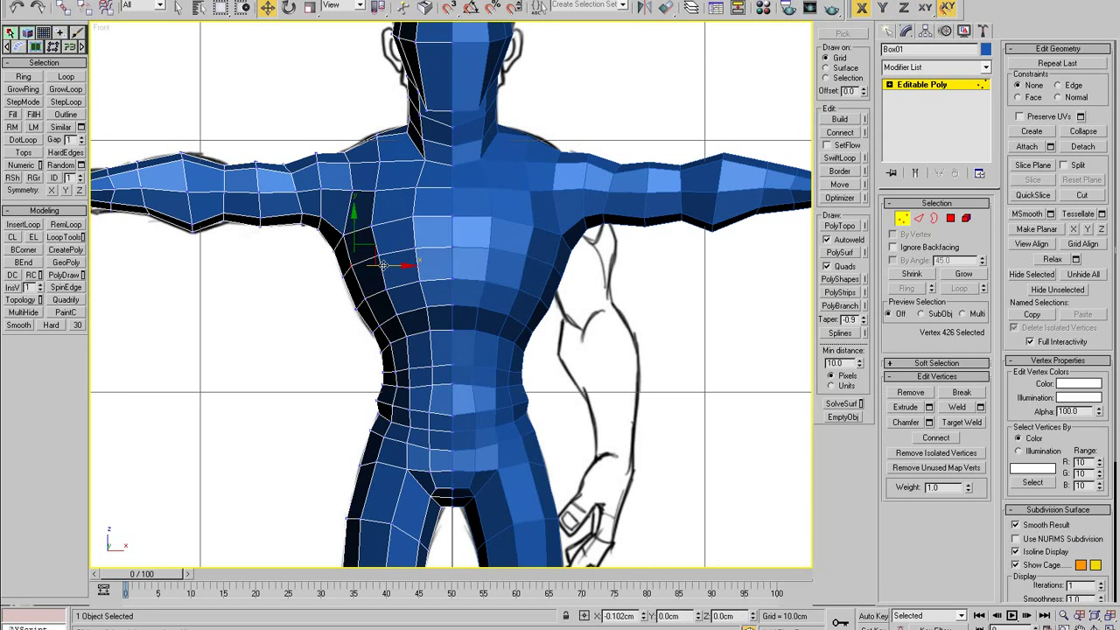
pyautogui.click(377, 253)
pyautogui.moveTo(410, 250); pyautogui.dragTo(408, 249)
# - Adjust the upper chest vertices near the armpit to smooth the edge running up to the shoulder
pyautogui.click(372, 225)
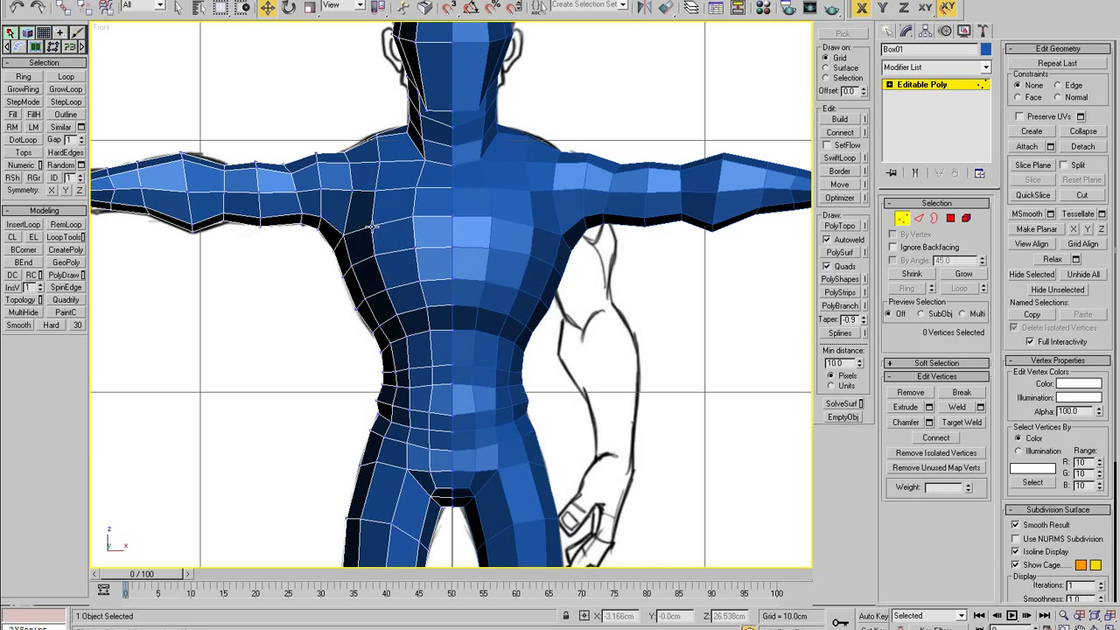
pyautogui.moveTo(371, 197); pyautogui.dragTo(371, 194)
pyautogui.click(373, 190)
pyautogui.click(374, 190)
pyautogui.click(427, 176)
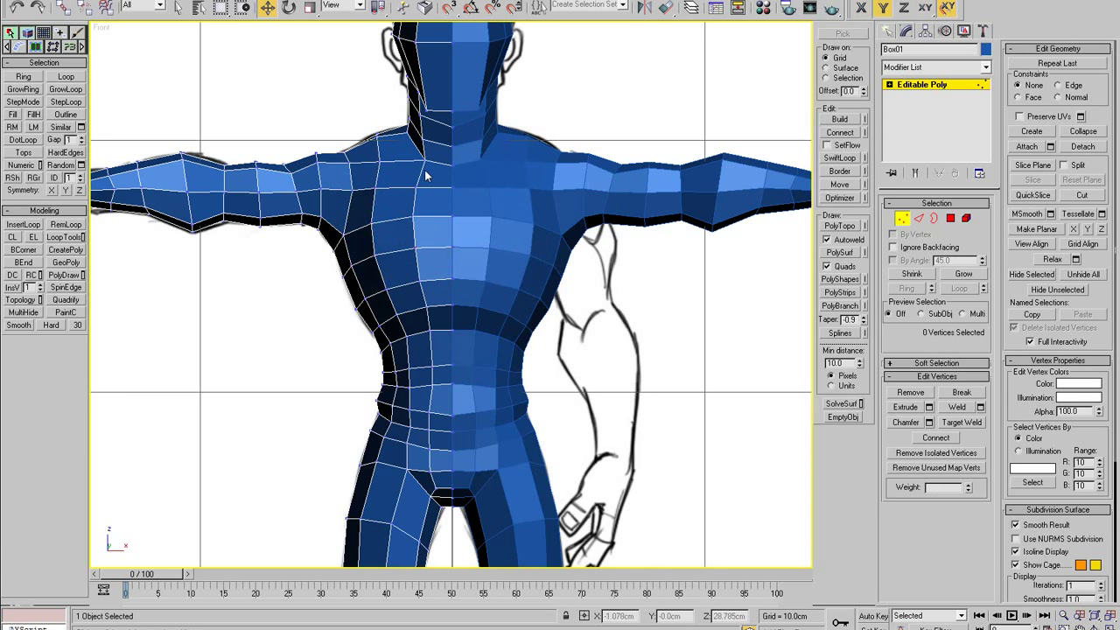
# - With the mesh see-through, fit the neck-base and collarbone vertices to the front sketch, and restore the solid display
pyautogui.click(423, 158)
pyautogui.click(450, 166)
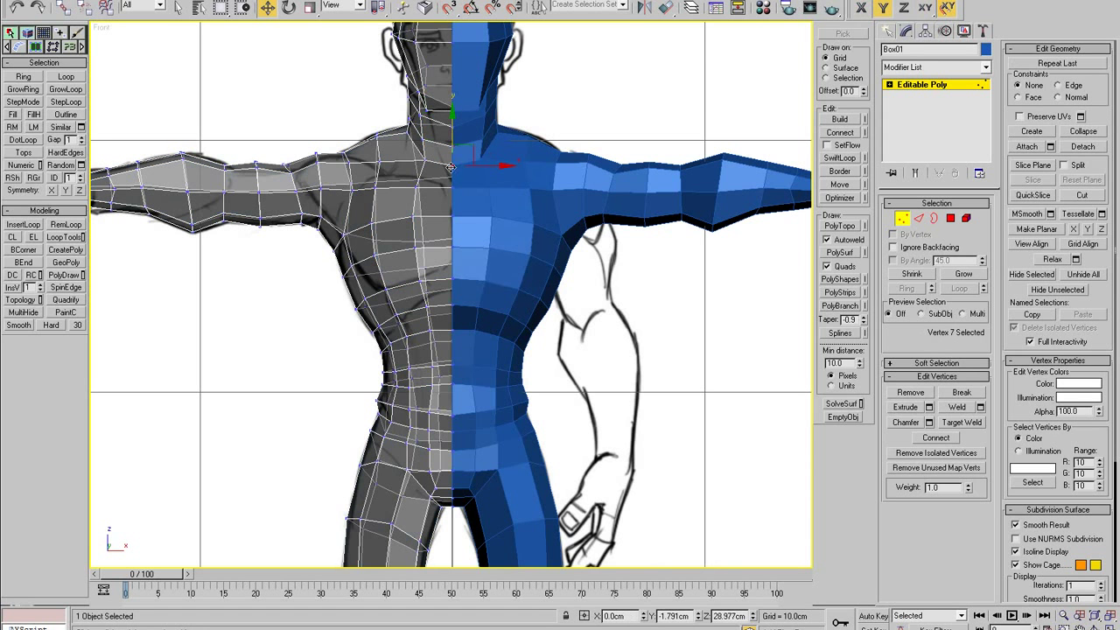
pyautogui.click(425, 161)
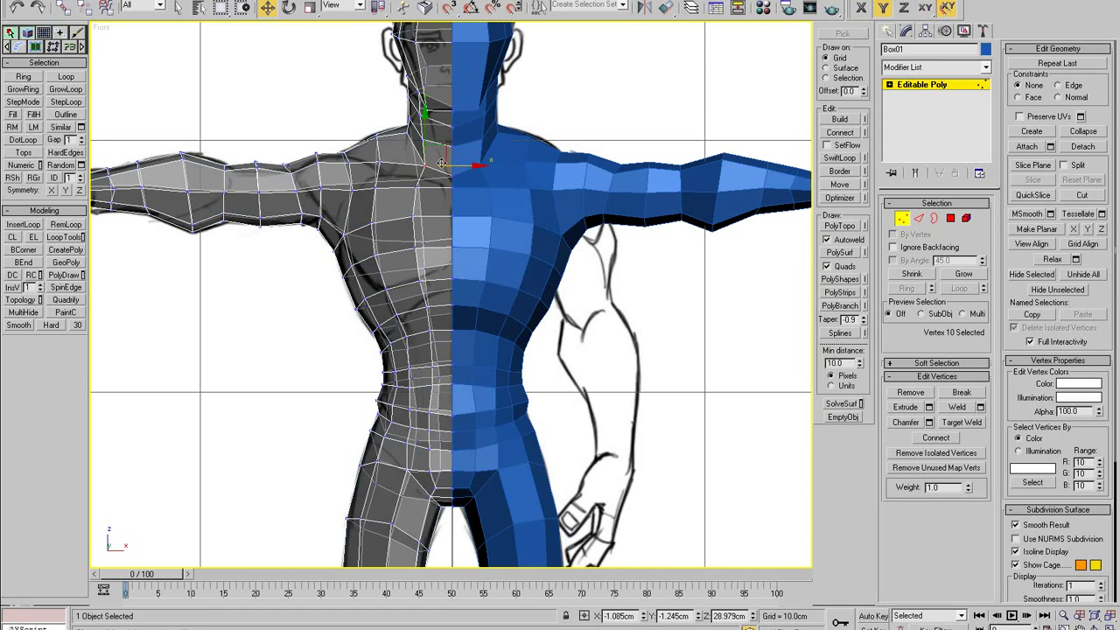
pyautogui.moveTo(457, 166); pyautogui.dragTo(454, 166)
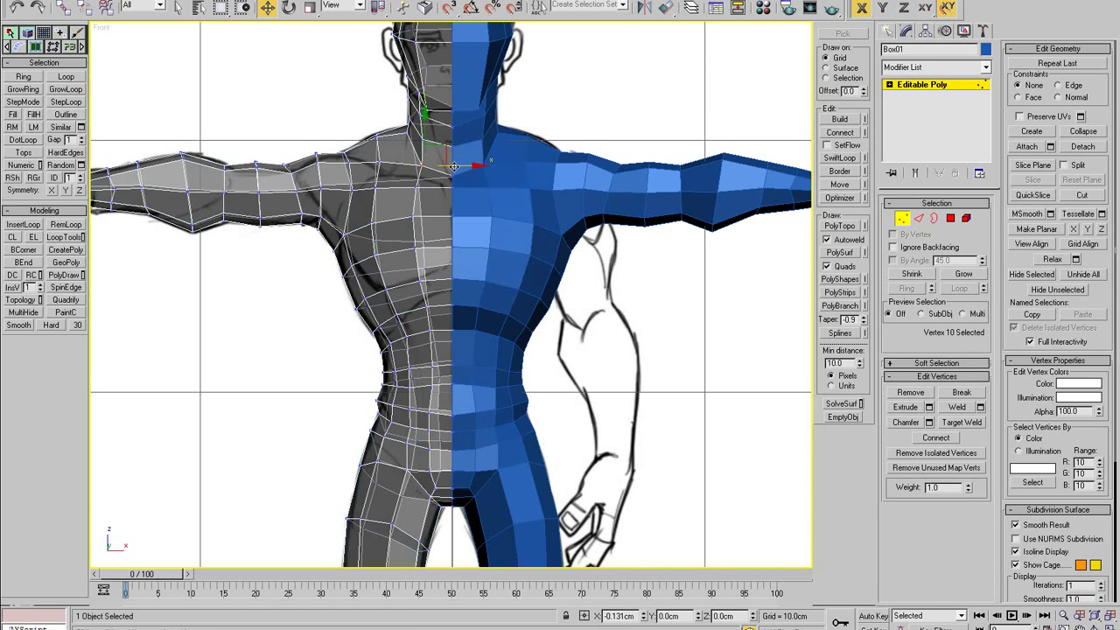
pyautogui.click(414, 188)
pyautogui.click(377, 161)
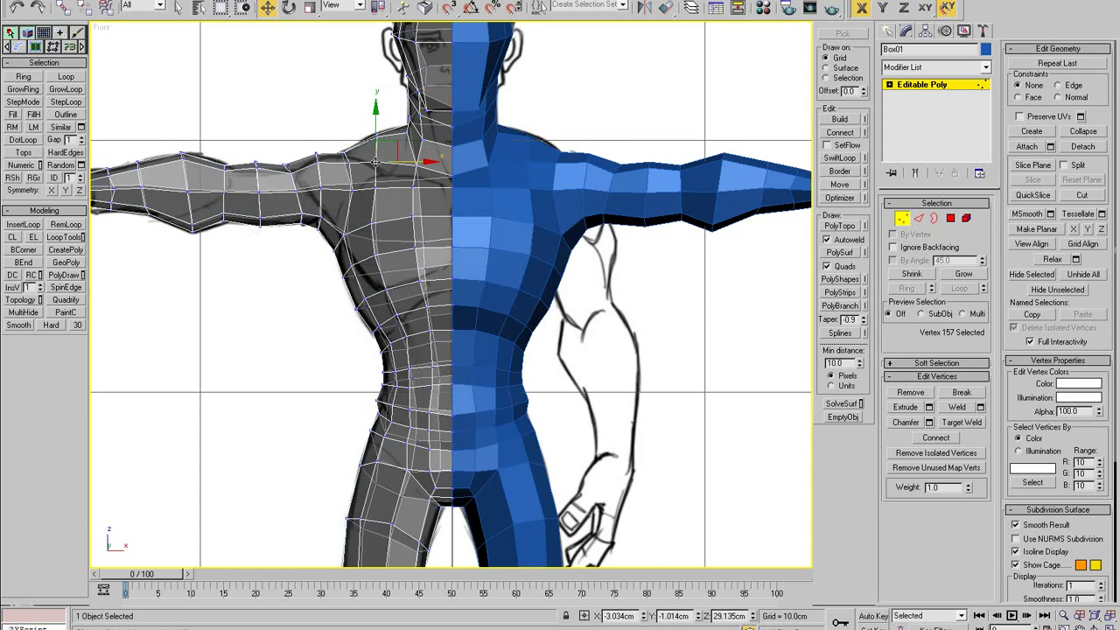
pyautogui.hotkey('alt', 'x')
# - Leave vertex editing, switch to a maximized Perspective view and deselect the body
pyautogui.scroll(-5, 398, 210)
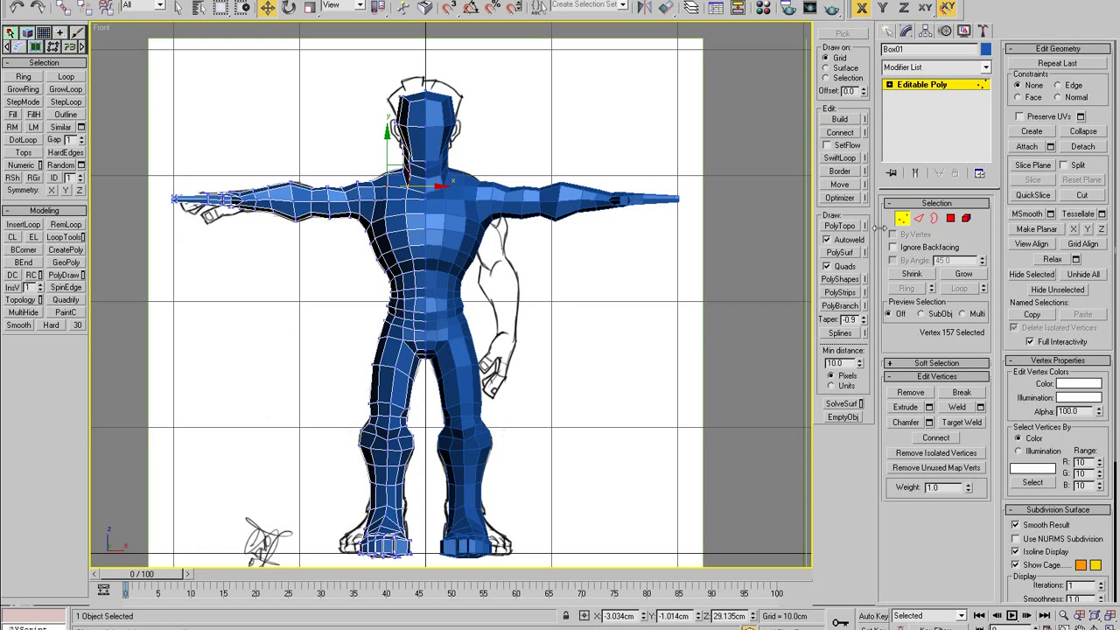
pyautogui.click(891, 223)
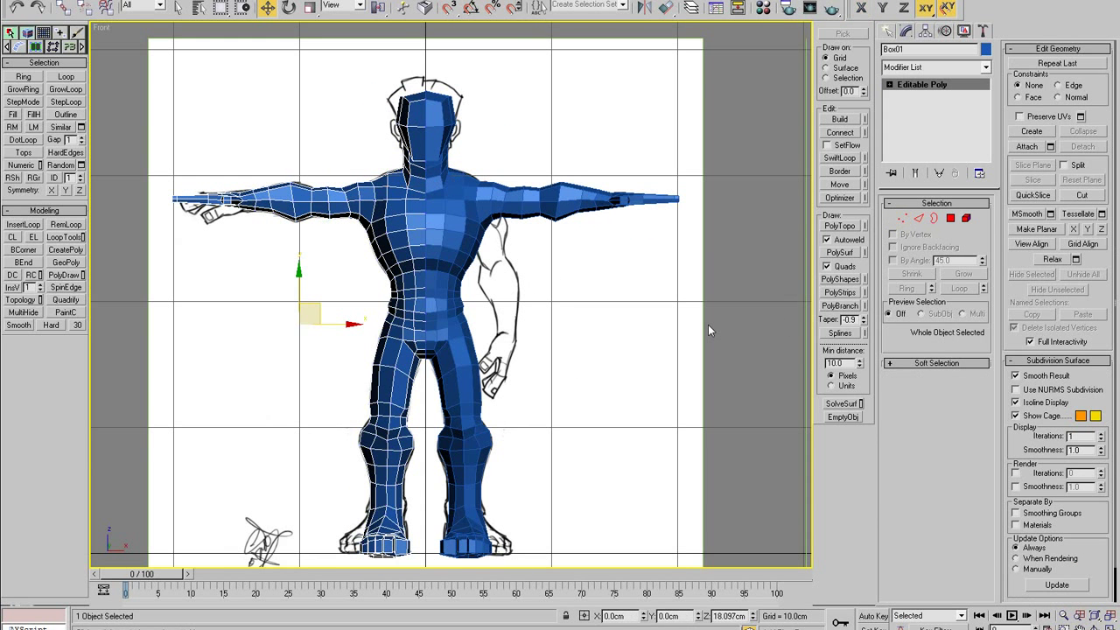
pyautogui.hotkey('alt', 'w')
pyautogui.rightClick(710, 346)
pyautogui.hotkey('alt', 'w')
pyautogui.keyDown('alt'); pyautogui.moveTo(710, 347); pyautogui.dragTo(638, 385, button='middle'); pyautogui.keyUp('alt')
pyautogui.hotkey('alt', 'x')
pyautogui.hotkey('alt', 'x')
pyautogui.click(632, 385)
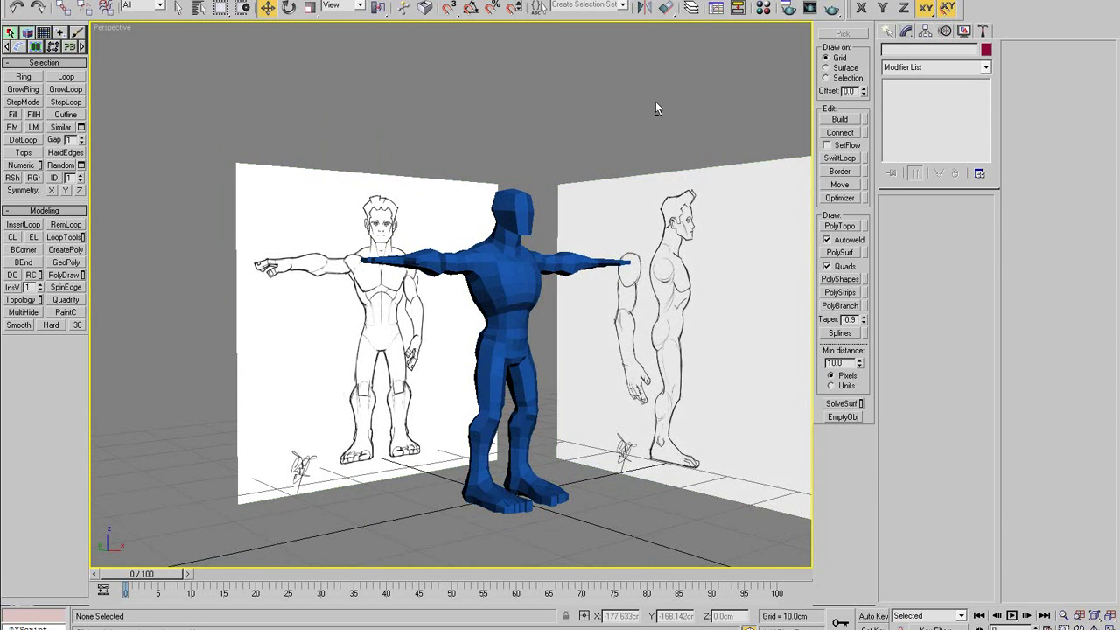
# - Hide the ImagePlanes layer so that only the body model shows in the Perspective view
pyautogui.moveTo(657, 105)
pyautogui.keyDown('alt'); pyautogui.mouseDown(button='middle')
pyautogui.moveTo(482, 110)
pyautogui.moveTo(636, 110)
pyautogui.moveTo(665, 96)
pyautogui.mouseUp(button='middle'); pyautogui.keyUp('alt')
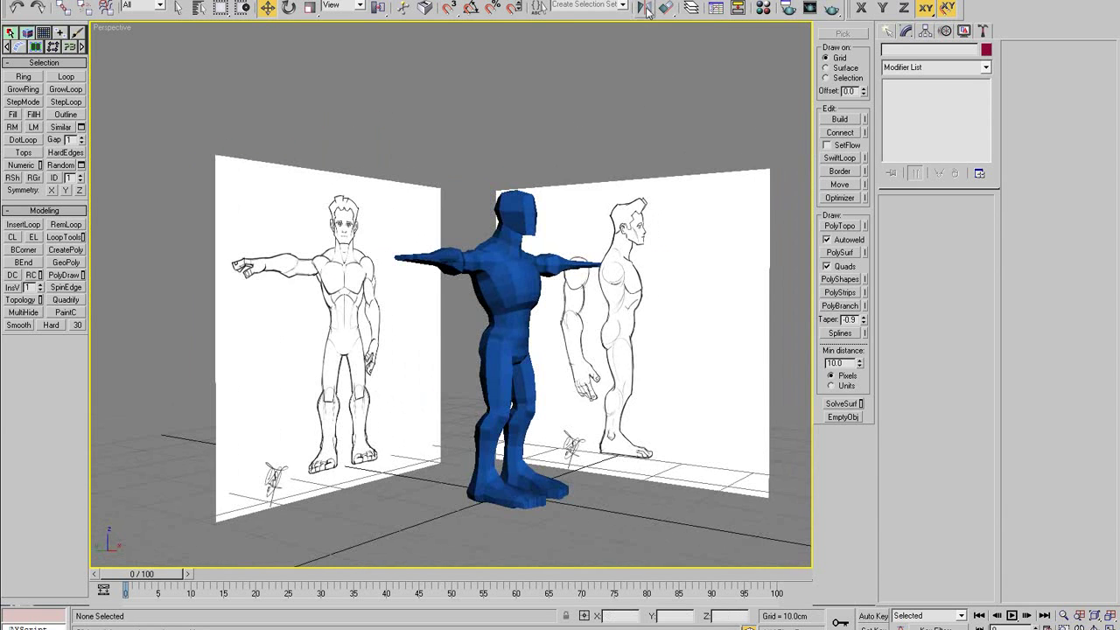
pyautogui.click(691, 8)
pyautogui.click(593, 104)
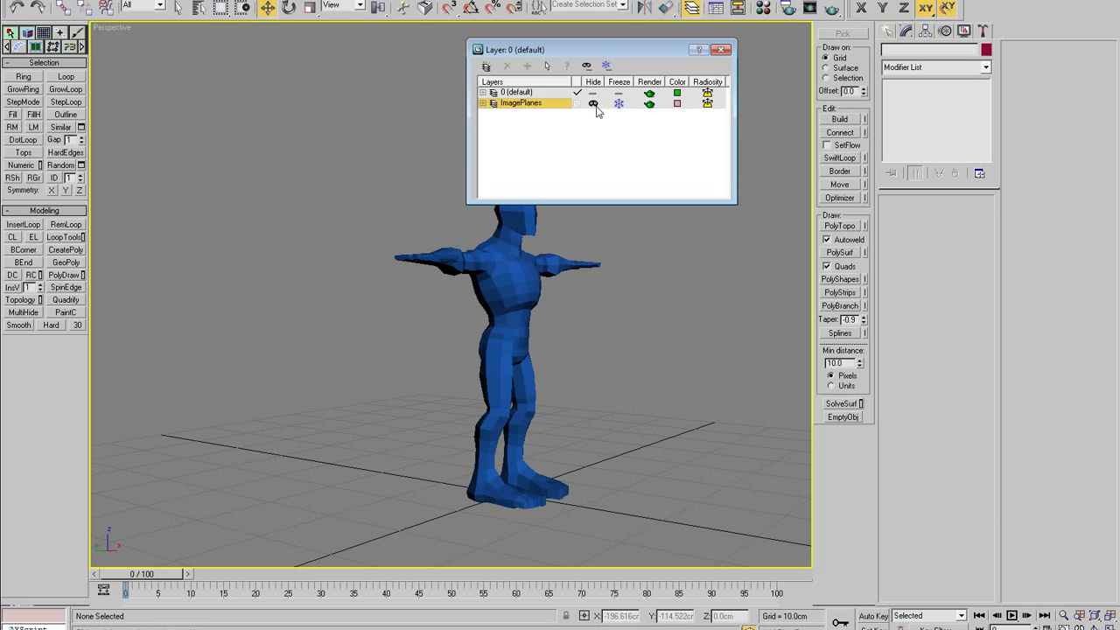
pyautogui.click(720, 50)
pyautogui.rightClick(583, 288)
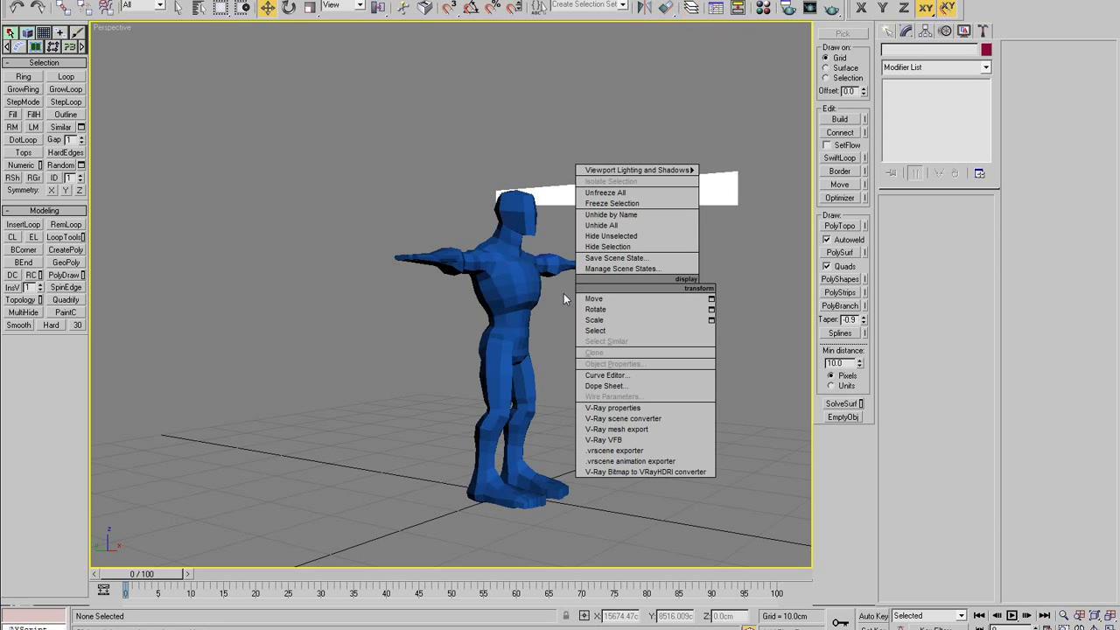
pyautogui.click(610, 324)
# - Select Box01 for vertex editing with edged faces displayed and the chest in close view
pyautogui.keyDown('alt'); pyautogui.moveTo(610, 325); pyautogui.dragTo(869, 286, button='middle'); pyautogui.keyUp('alt')
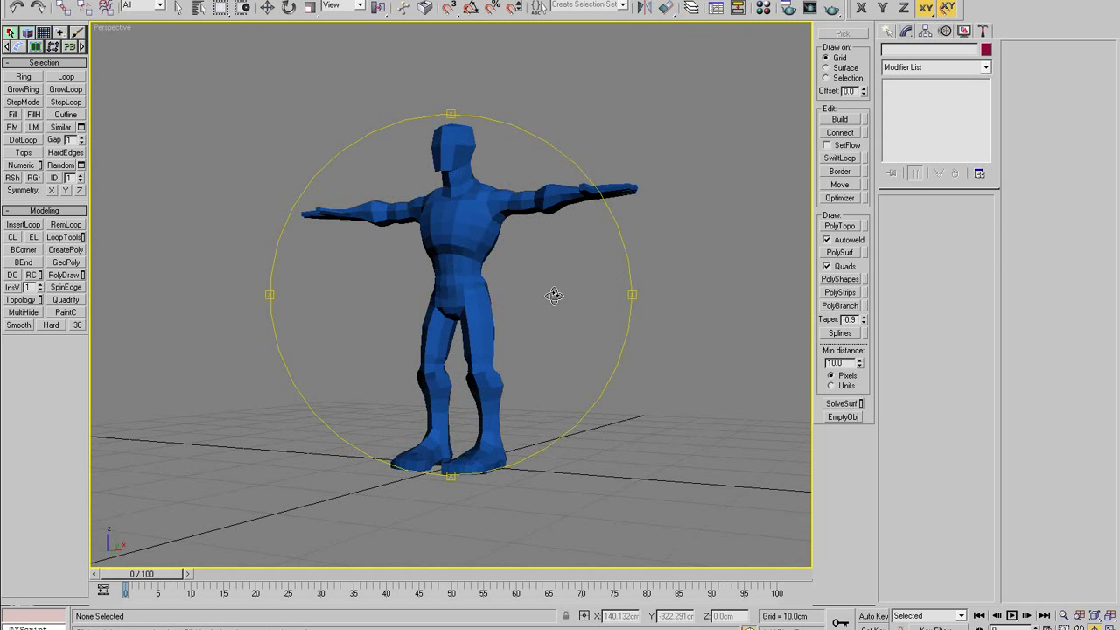
pyautogui.keyDown('alt'); pyautogui.moveTo(582, 240); pyautogui.dragTo(589, 274, button='middle'); pyautogui.keyUp('alt')
pyautogui.scroll(4, 537, 355)
pyautogui.keyDown('alt'); pyautogui.moveTo(537, 356); pyautogui.dragTo(482, 254, button='middle'); pyautogui.keyUp('alt')
pyautogui.press('w')
pyautogui.click(526, 376)
pyautogui.hotkey('alt', 'x')
pyautogui.hotkey('alt', 'x')
pyautogui.press('F4')
pyautogui.press('1')
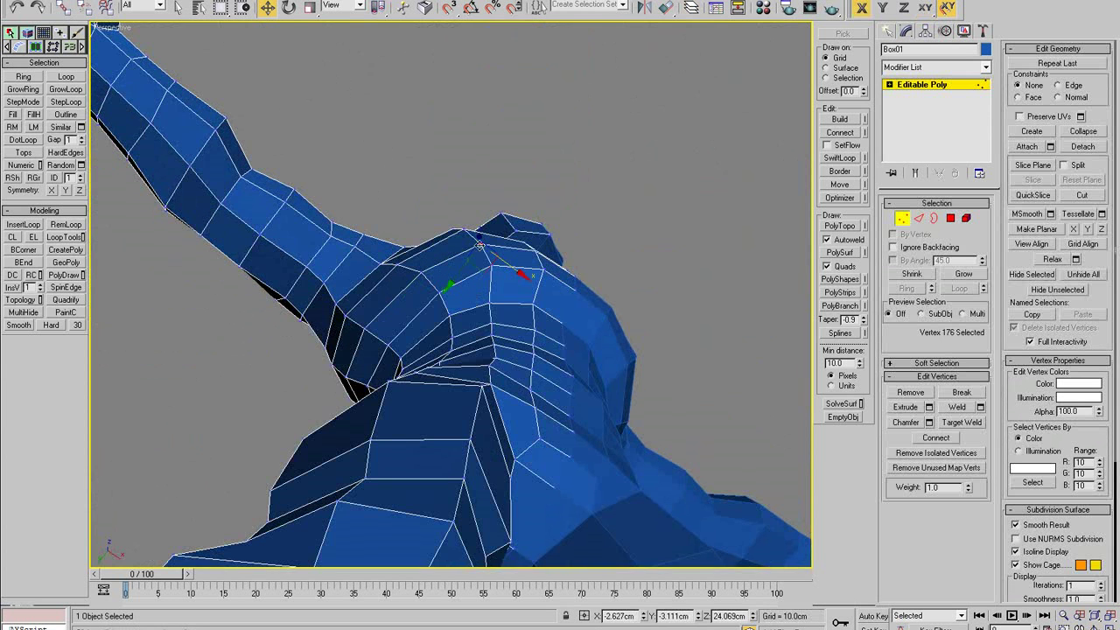
# - Reshape the chest by moving its front vertices using soft selection with a 2.6 cm falloff, and turn soft selection off
pyautogui.click(903, 363)
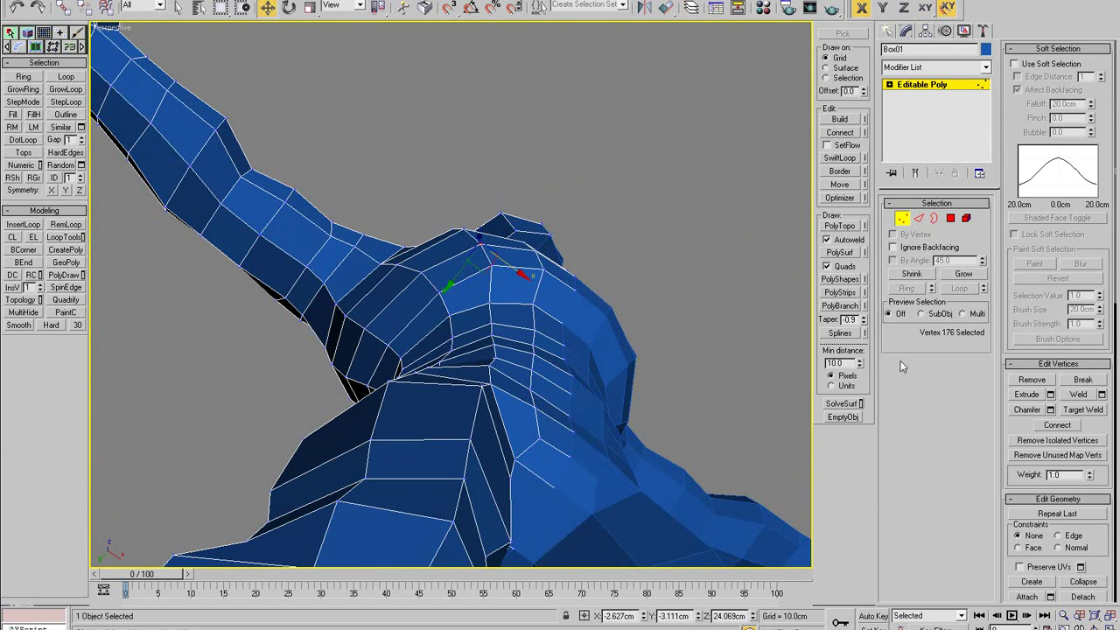
pyautogui.click(1016, 66)
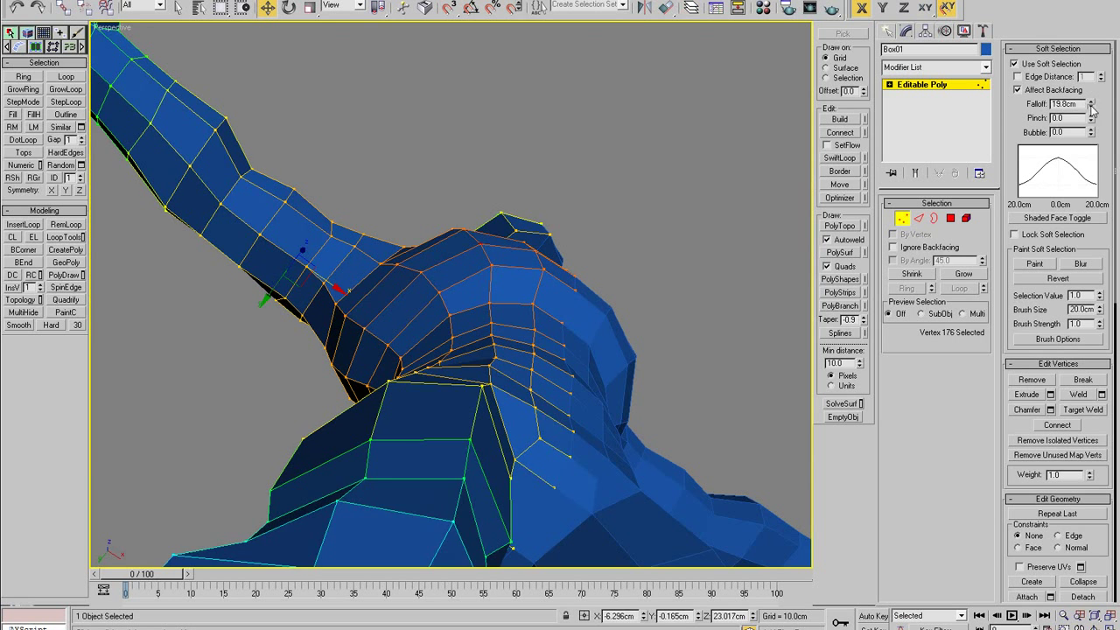
pyautogui.moveTo(1092, 107); pyautogui.dragTo(1092, 163)
pyautogui.moveTo(482, 267); pyautogui.dragTo(491, 282)
pyautogui.keyDown('alt'); pyautogui.moveTo(588, 210); pyautogui.dragTo(577, 284, button='middle'); pyautogui.keyUp('alt')
pyautogui.moveTo(484, 264); pyautogui.dragTo(479, 274)
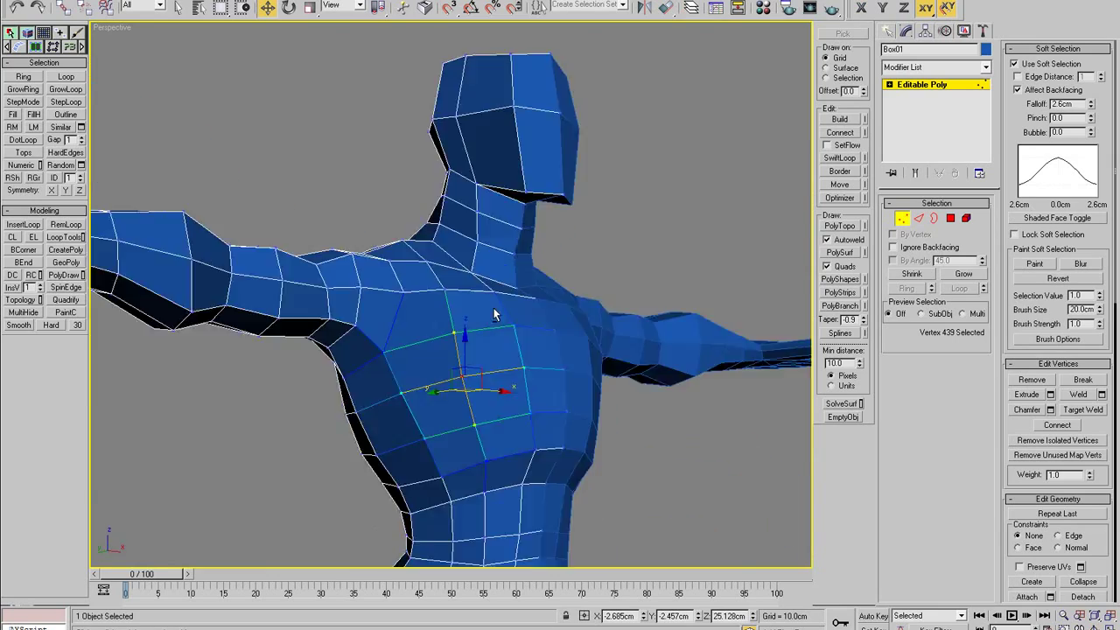
pyautogui.keyDown('alt'); pyautogui.moveTo(495, 318); pyautogui.dragTo(566, 259, button='middle'); pyautogui.keyUp('alt')
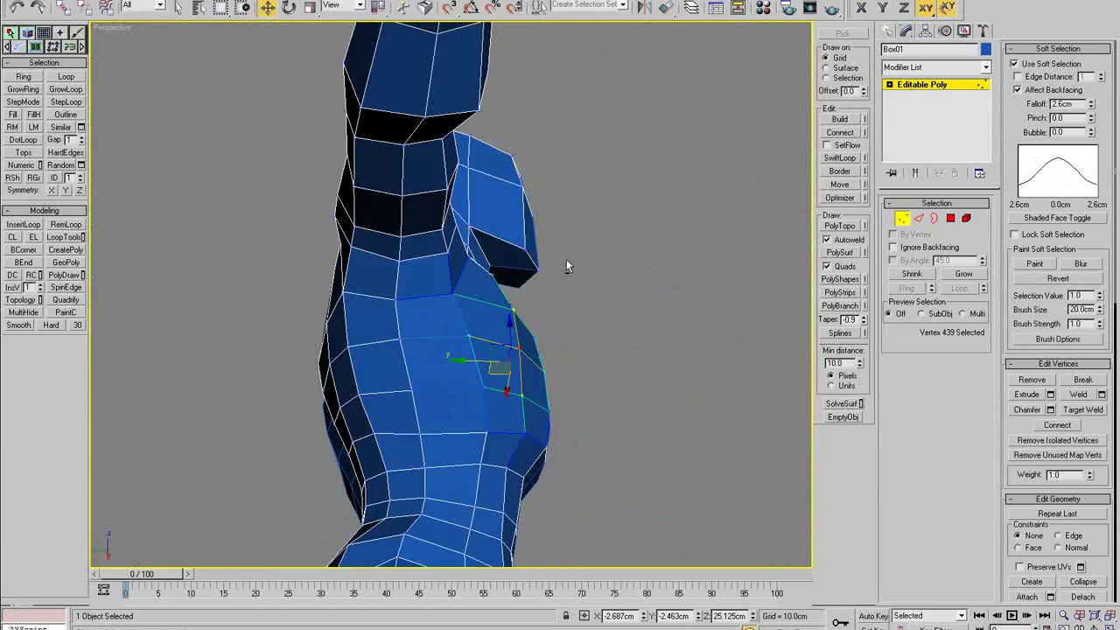
pyautogui.click(1015, 63)
# - Fine-tune individual vertices of the outer chest without soft selection to round the chest when seen from above
pyautogui.keyDown('alt'); pyautogui.moveTo(666, 233); pyautogui.dragTo(625, 285, button='middle'); pyautogui.keyUp('alt')
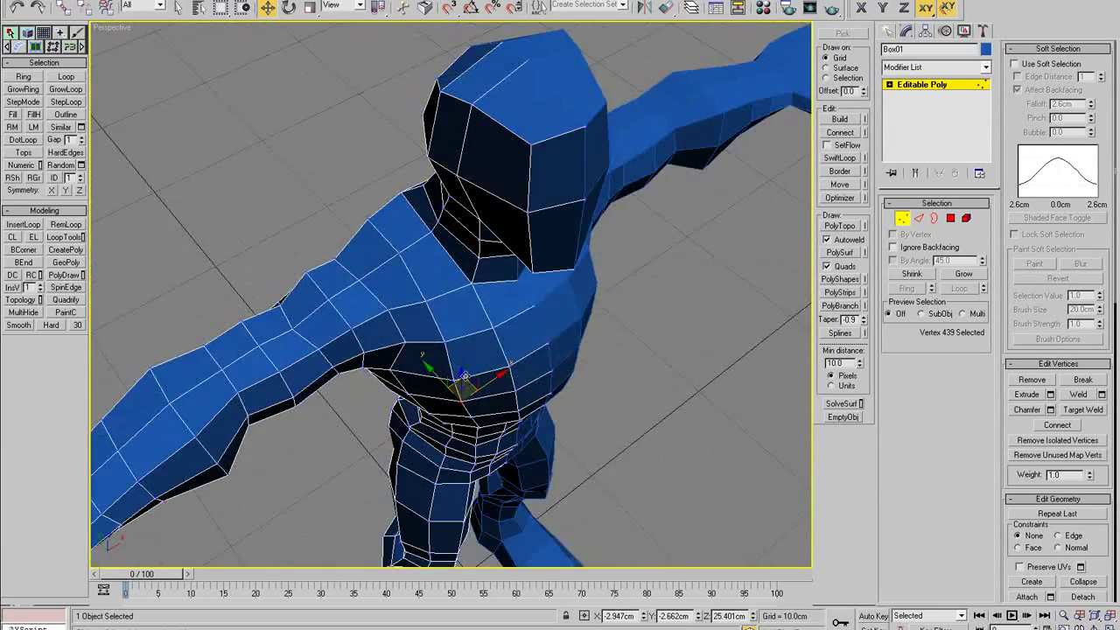
pyautogui.keyDown('alt'); pyautogui.moveTo(465, 377); pyautogui.dragTo(441, 261, button='middle'); pyautogui.keyUp('alt')
pyautogui.click(426, 363)
pyautogui.click(399, 370)
# - Scale up the top of the shoulder around one vertex using soft selection with a 3.51 cm falloff
pyautogui.click(438, 252)
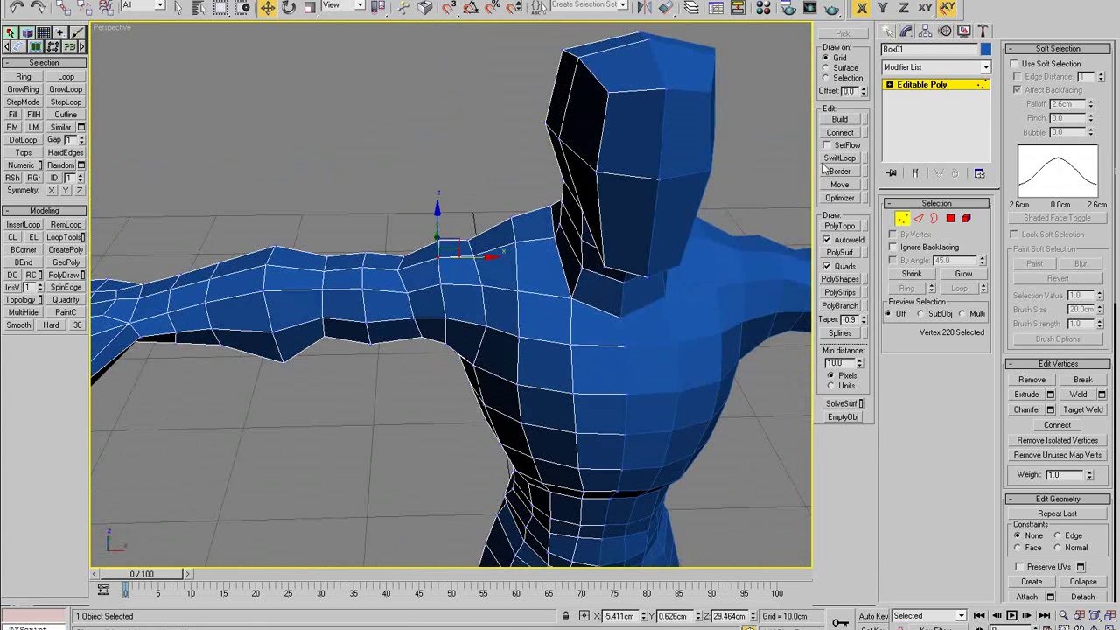
pyautogui.click(1014, 65)
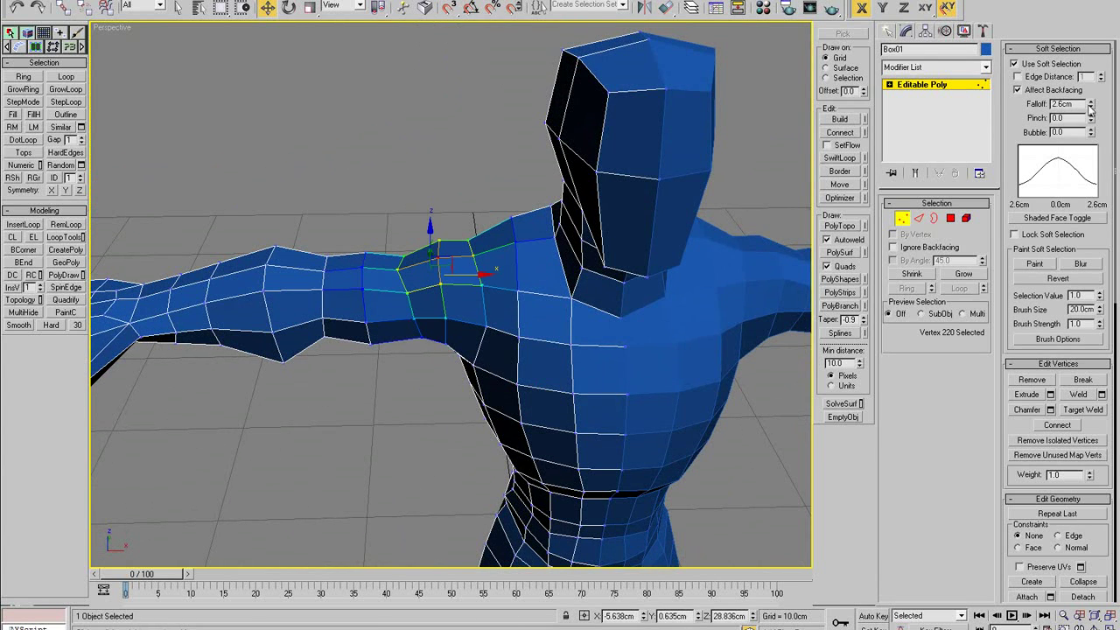
pyautogui.moveTo(1090, 109); pyautogui.dragTo(1090, 92)
pyautogui.press('r')
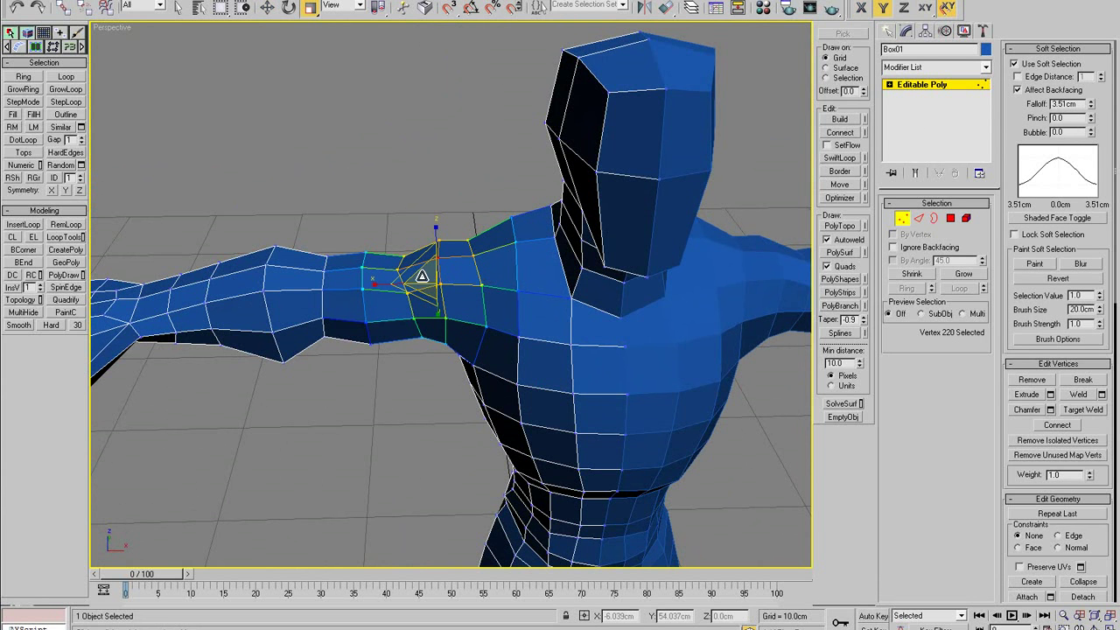
pyautogui.moveTo(421, 276); pyautogui.dragTo(426, 262)
pyautogui.keyDown('alt'); pyautogui.moveTo(426, 265); pyautogui.dragTo(533, 164, button='middle'); pyautogui.keyUp('alt')
# - Pull the front shoulder vertices forward with soft selection to fill out the shoulder, and turn soft selection off
pyautogui.click(390, 263)
pyautogui.click(369, 289)
pyautogui.press('w')
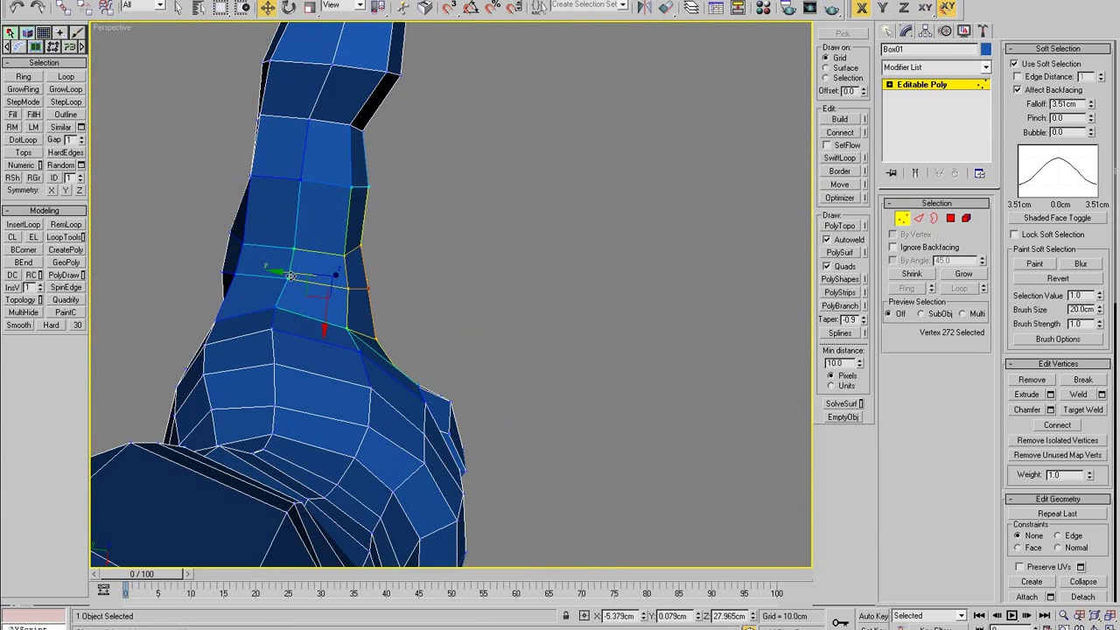
pyautogui.moveTo(290, 276); pyautogui.dragTo(318, 281)
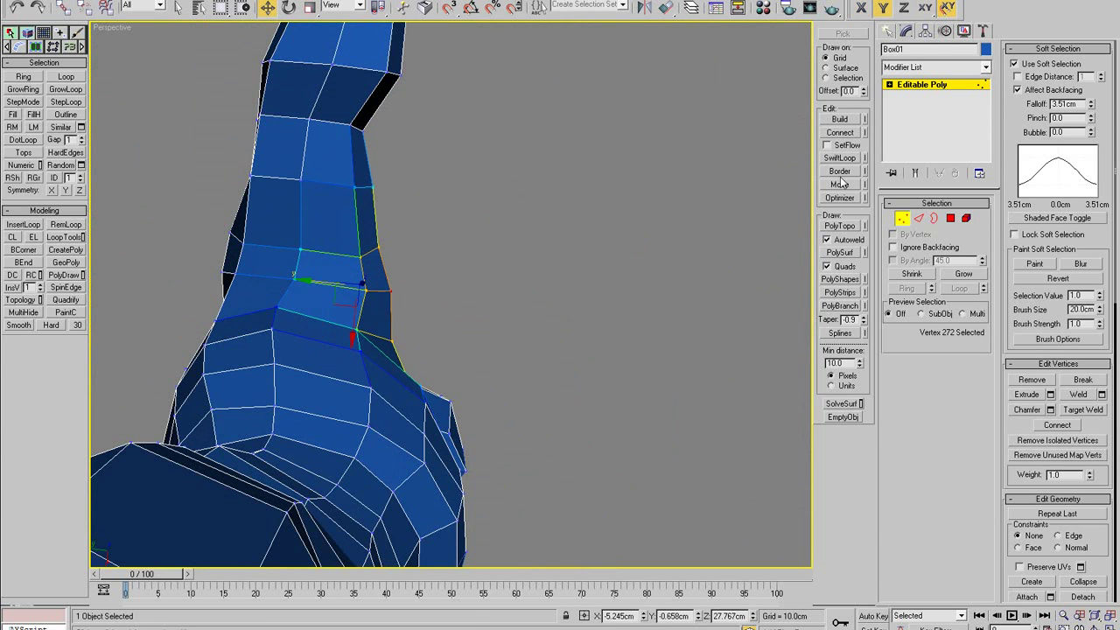
pyautogui.click(1021, 66)
pyautogui.click(1045, 49)
# - Leave vertex editing, deselect the body and examine its shape from above and behind
pyautogui.keyDown('alt'); pyautogui.moveTo(643, 224); pyautogui.dragTo(491, 371, button='middle'); pyautogui.keyUp('alt')
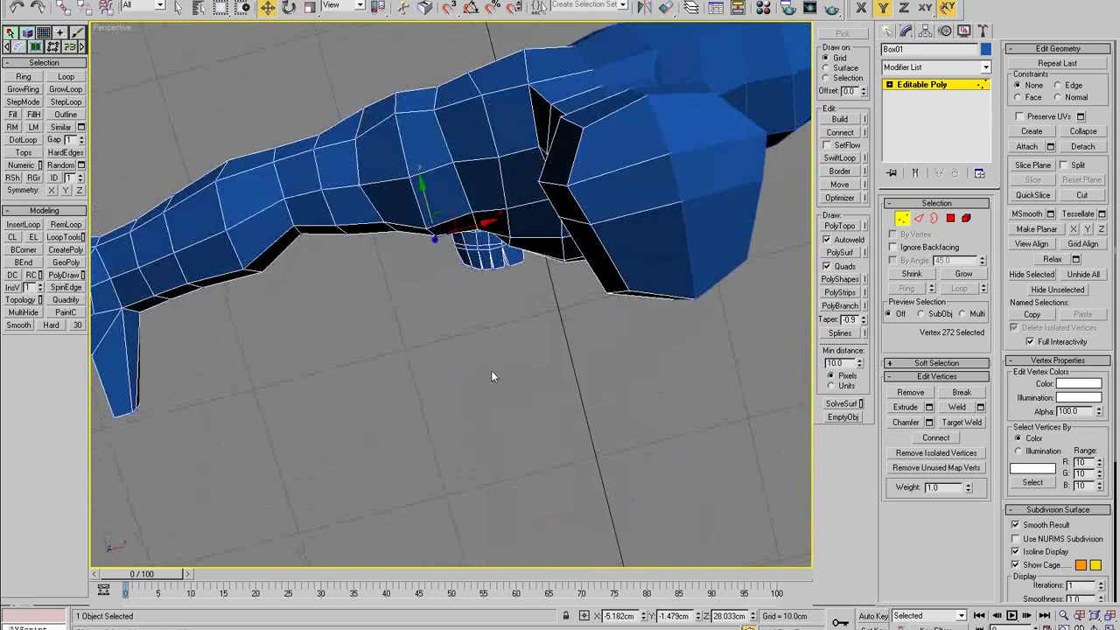
pyautogui.scroll(-5, 492, 376)
pyautogui.keyDown('alt'); pyautogui.moveTo(707, 455); pyautogui.dragTo(502, 297, button='middle'); pyautogui.keyUp('alt')
pyautogui.click(902, 218)
pyautogui.scroll(-3, 639, 370)
pyautogui.click(640, 370)
pyautogui.scroll(5, 509, 322)
# - Edit Box01's back at vertex level and raise the shoulder-blade row from the centre line outward to even the loop
pyautogui.click(533, 300)
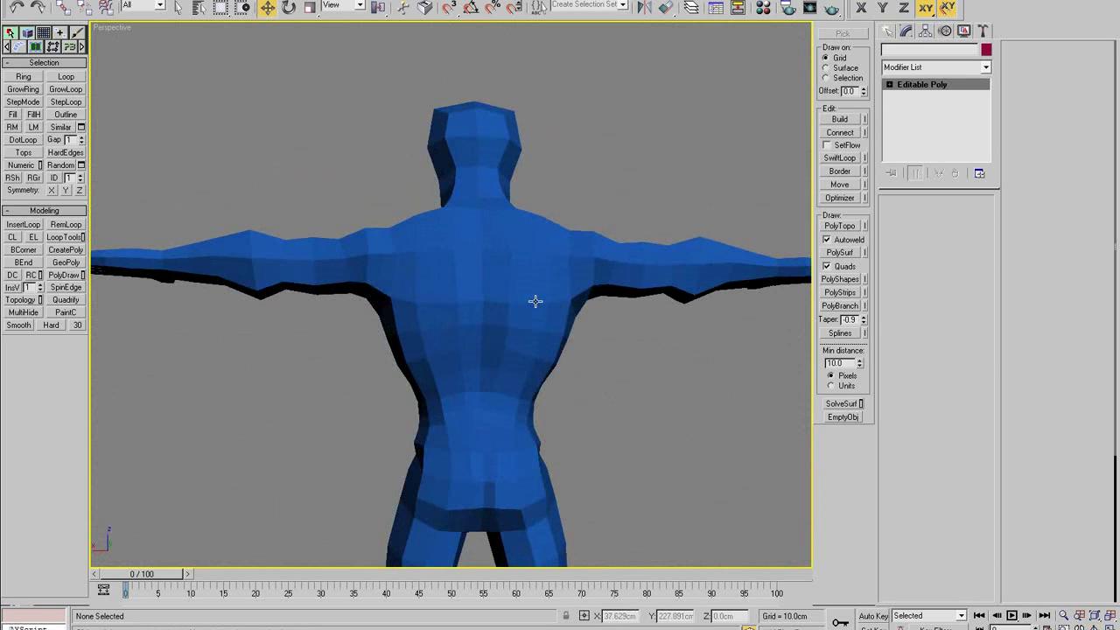
pyautogui.press('1')
pyautogui.press('w')
pyautogui.press('F3')
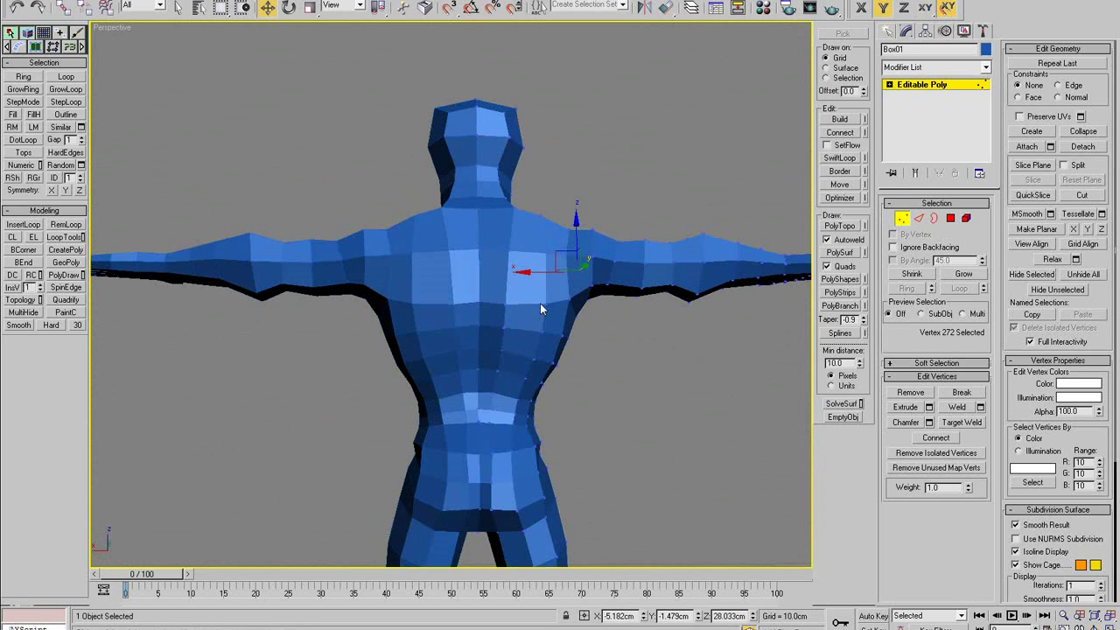
pyautogui.moveTo(540, 303); pyautogui.dragTo(501, 328, button='middle')
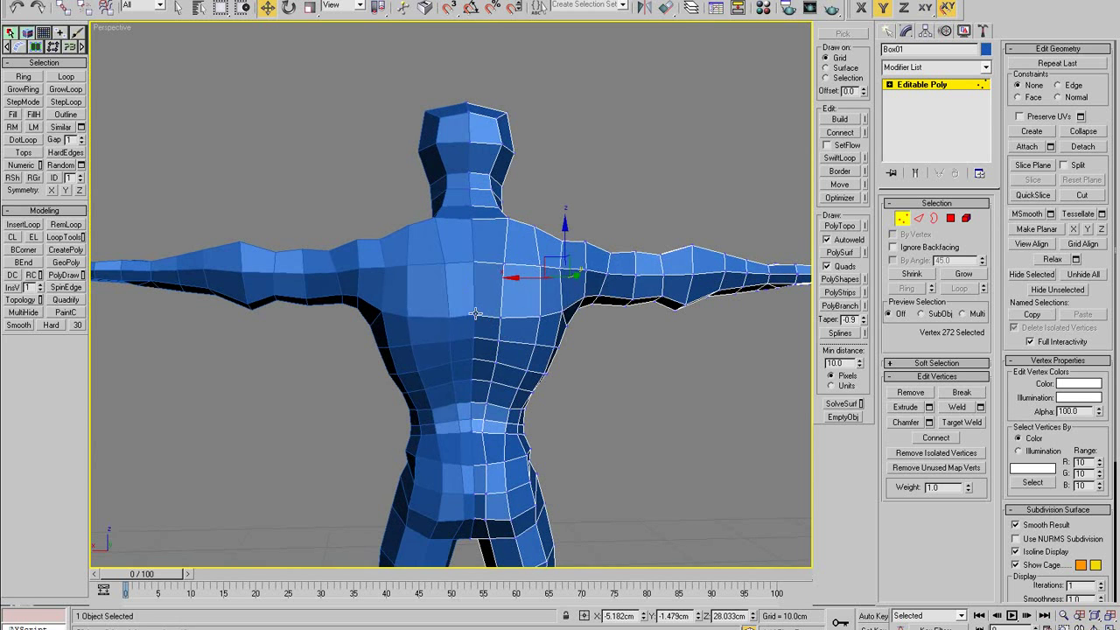
pyautogui.click(475, 313)
pyautogui.click(499, 313)
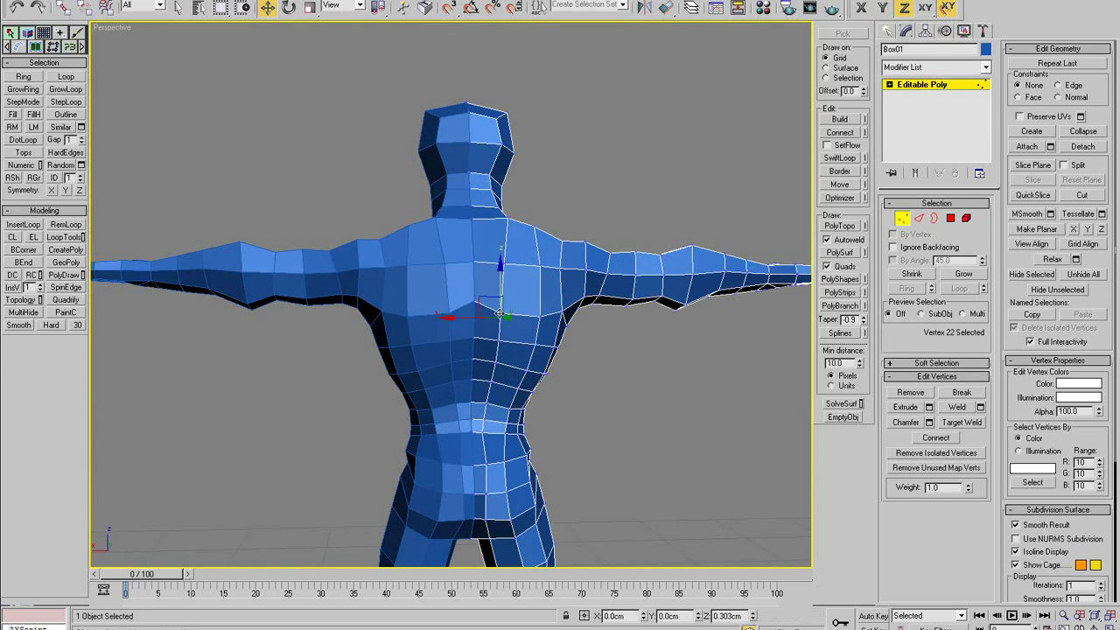
pyautogui.click(541, 301)
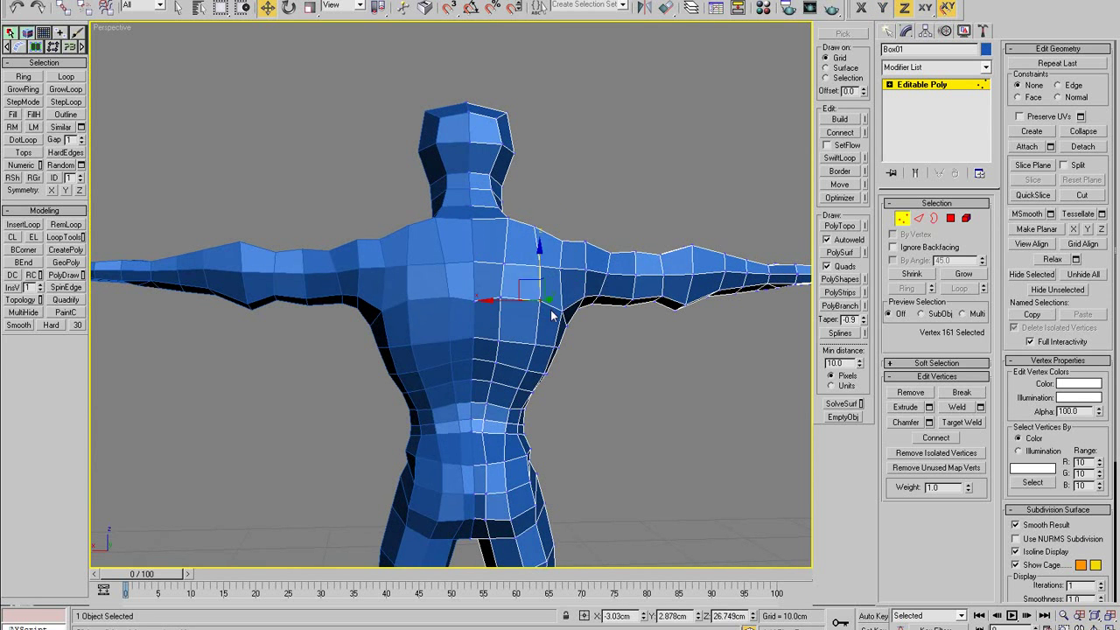
pyautogui.click(471, 300)
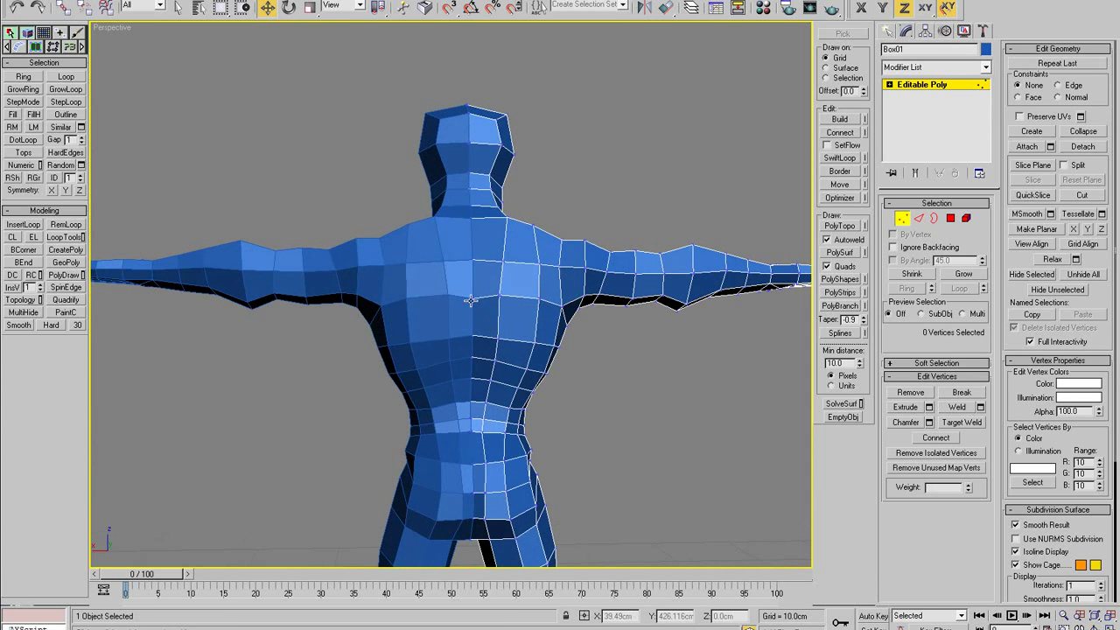
# - Shift the upper-back vertex beside the spine sideways and adjust the height of the mid-back row's vertices
pyautogui.moveTo(471, 300)
pyautogui.mouseDown()
pyautogui.moveTo(474, 252)
pyautogui.moveTo(536, 256)
pyautogui.moveTo(500, 285)
pyautogui.mouseUp()
pyautogui.click(471, 261)
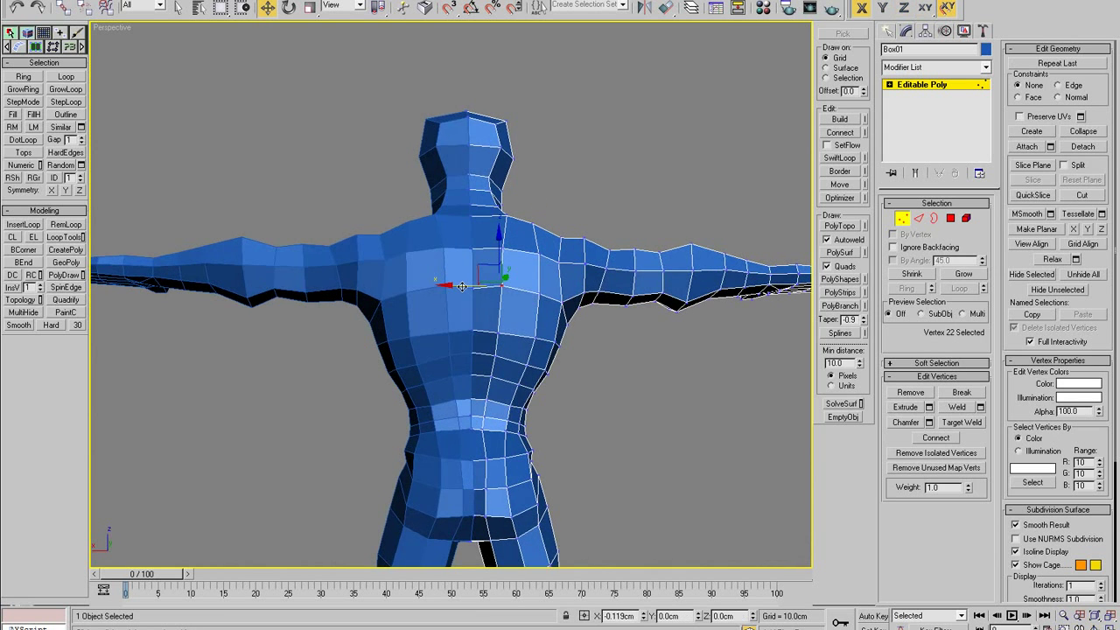
pyautogui.keyDown('alt'); pyautogui.moveTo(461, 286); pyautogui.dragTo(470, 319, button='middle'); pyautogui.keyUp('alt')
pyautogui.click(473, 332)
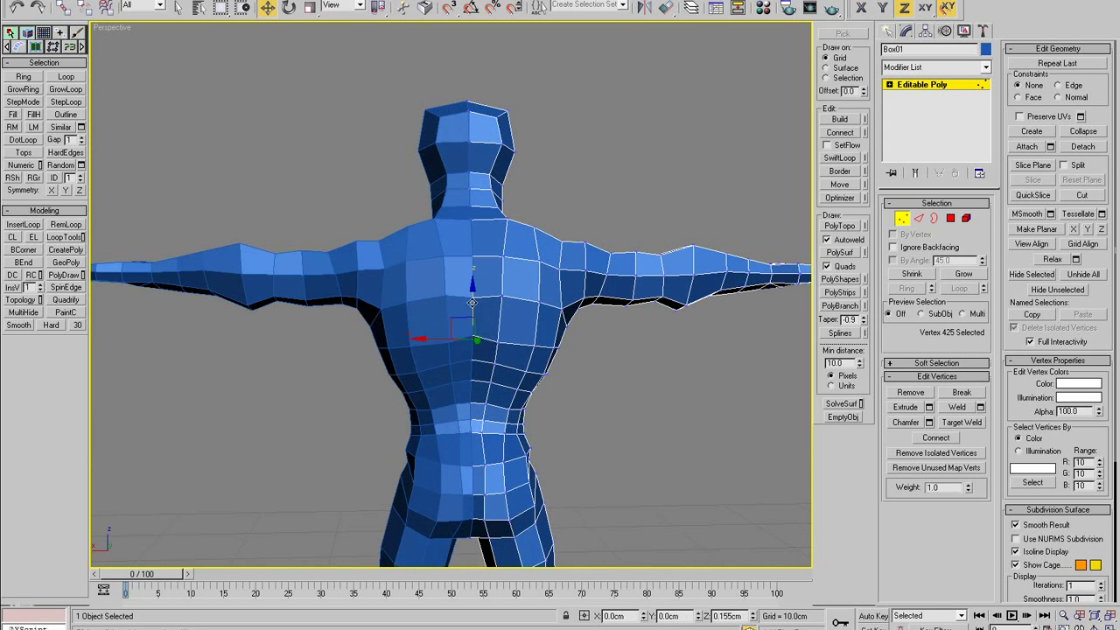
pyautogui.click(536, 341)
pyautogui.moveTo(535, 340); pyautogui.dragTo(535, 333)
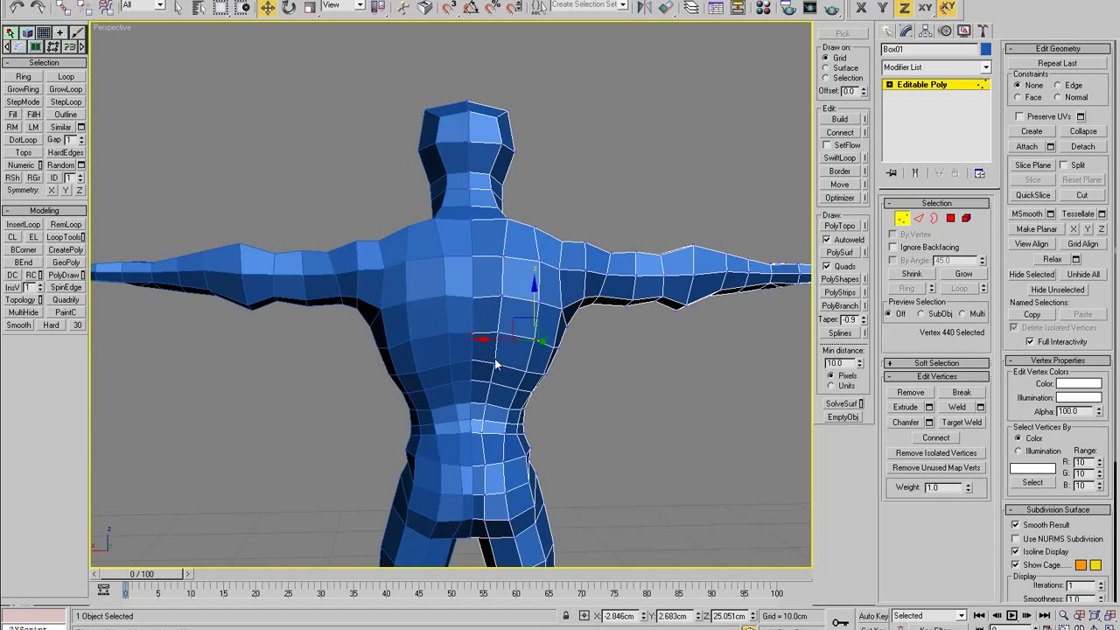
# - Shift the column of vertices beside the spine sideways, from the upper back to above the waist, to straighten the loop
pyautogui.click(496, 329)
pyautogui.moveTo(460, 330); pyautogui.dragTo(464, 330)
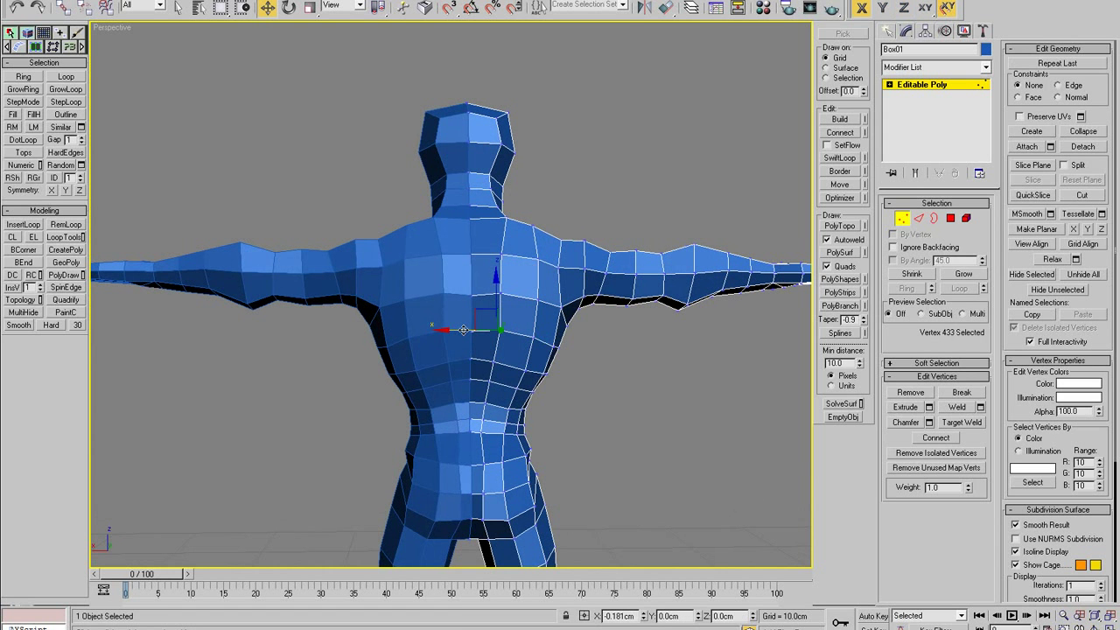
pyautogui.click(495, 255)
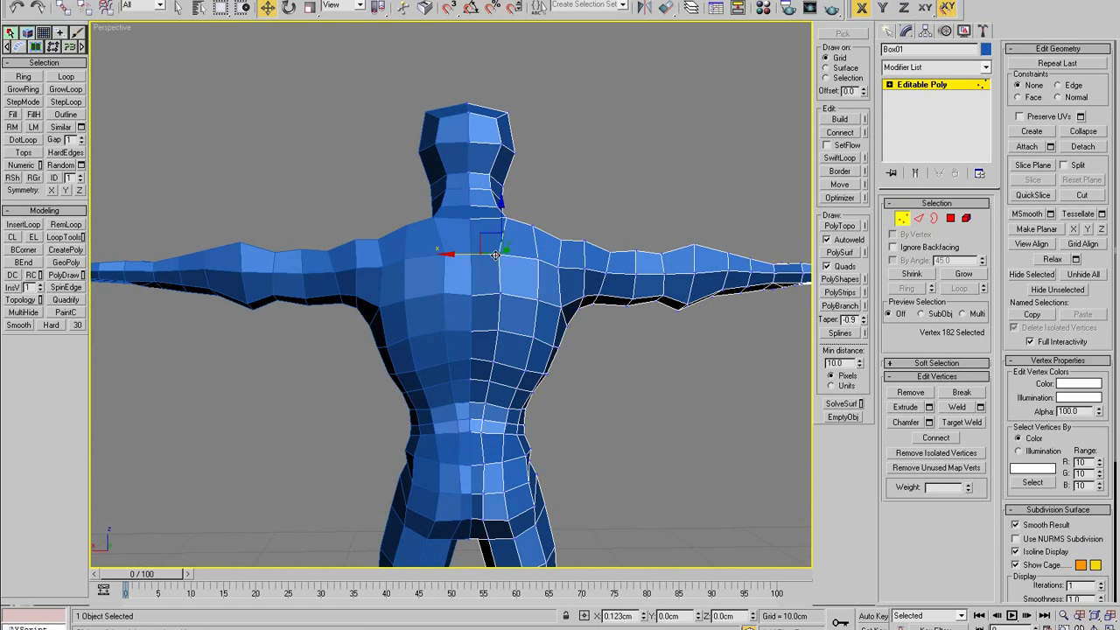
pyautogui.click(495, 292)
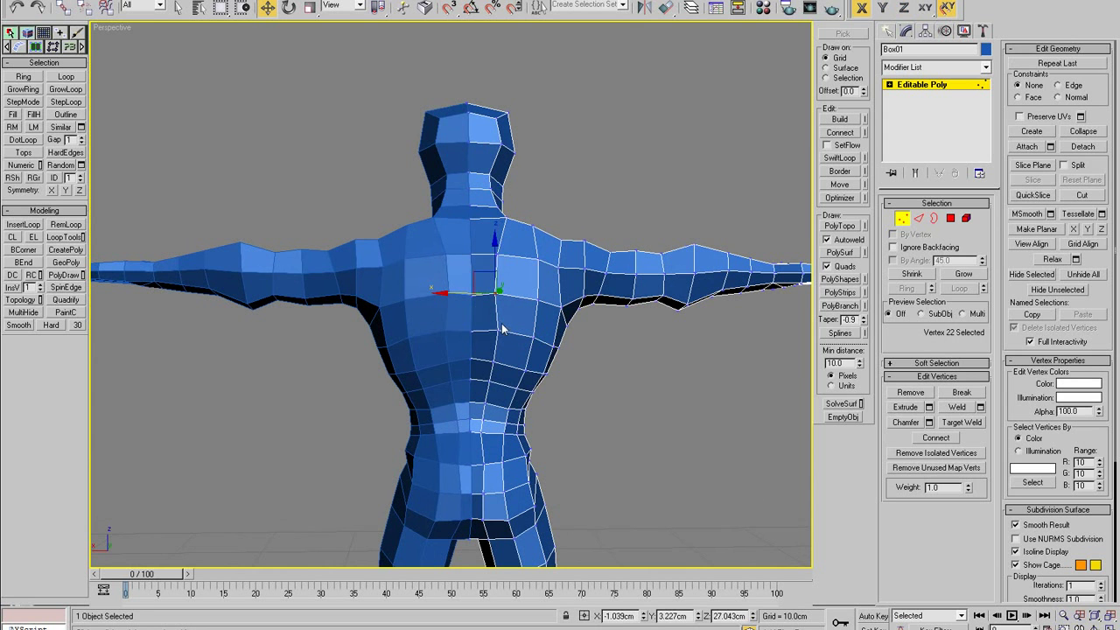
pyautogui.click(495, 329)
pyautogui.click(493, 359)
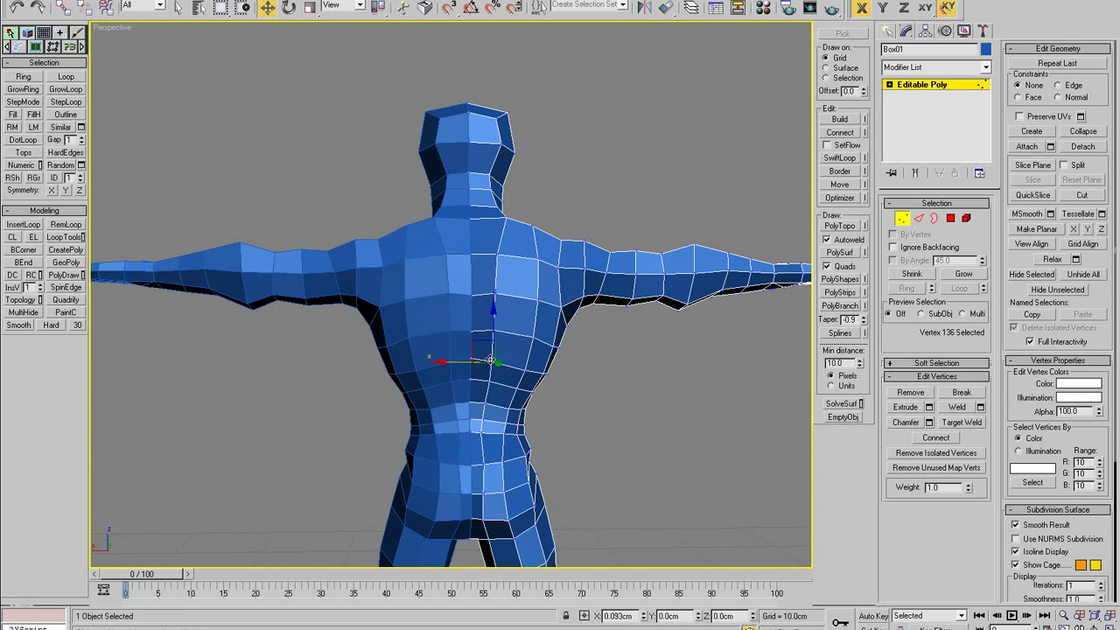
pyautogui.click(487, 381)
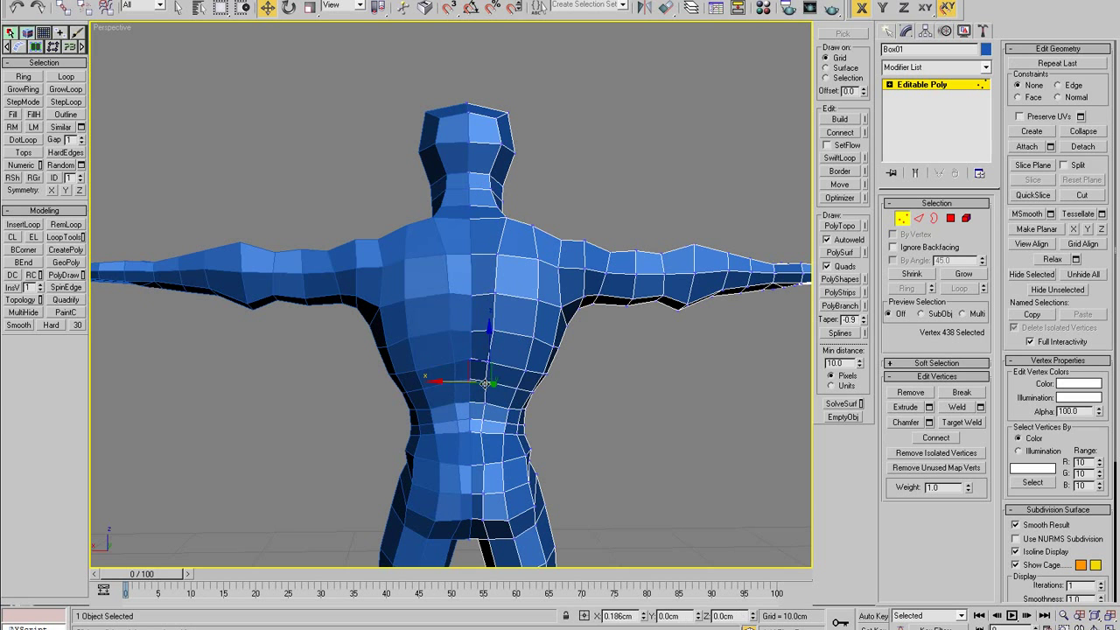
# - Nudge the mid- and upper-back vertices of that column closer to the spine for a smoother line
pyautogui.click(539, 298)
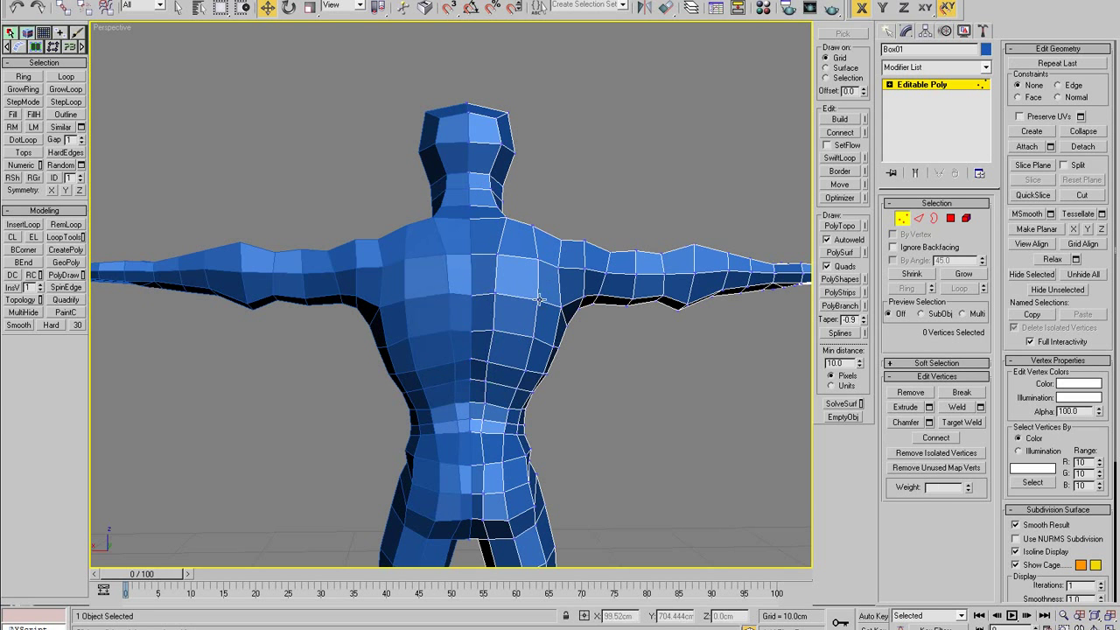
pyautogui.click(530, 372)
pyautogui.click(499, 375)
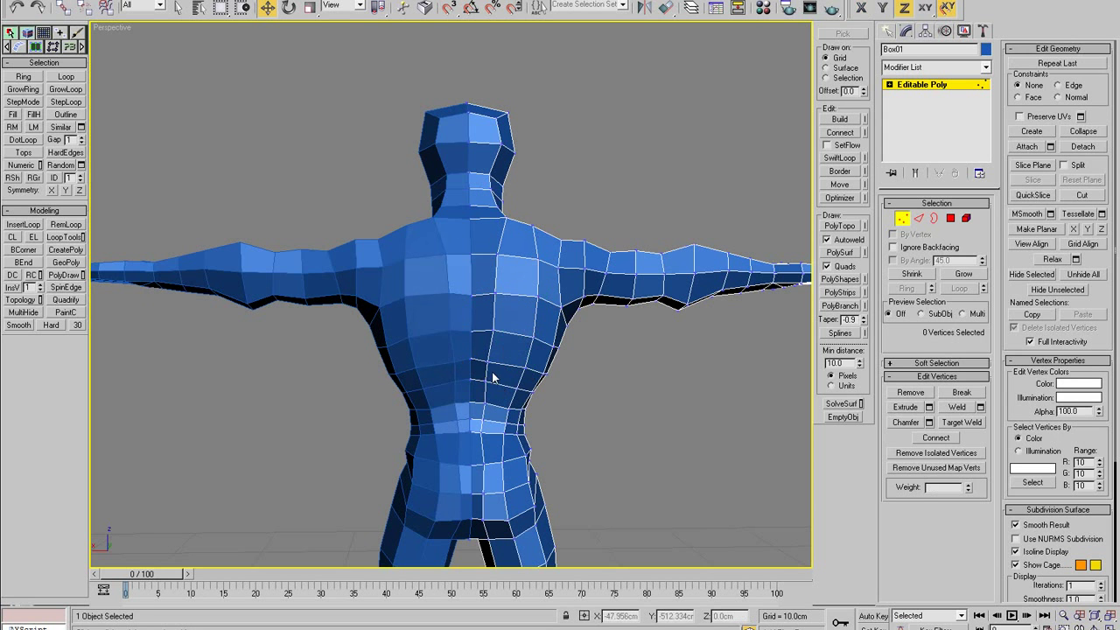
pyautogui.click(487, 361)
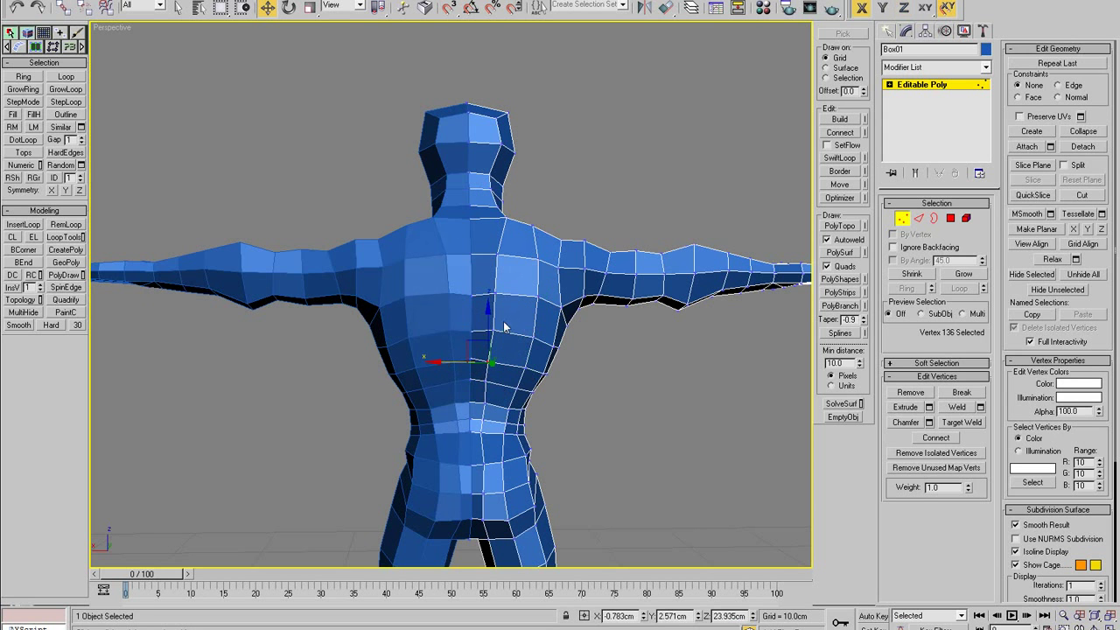
pyautogui.click(500, 332)
pyautogui.click(488, 331)
pyautogui.click(491, 294)
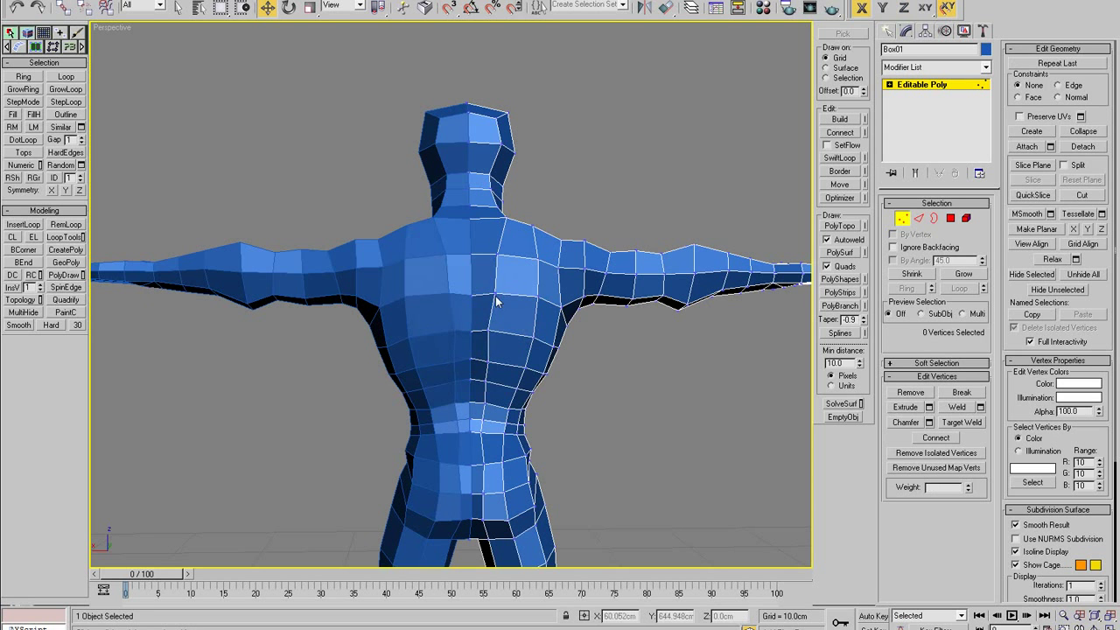
pyautogui.click(521, 281)
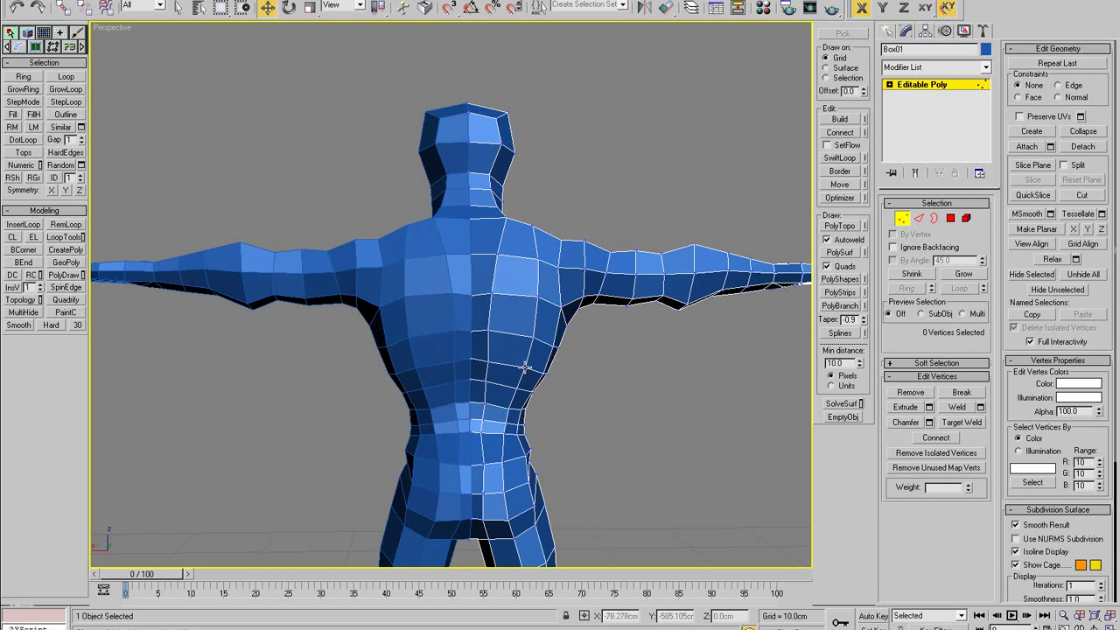
# - Move the outer back vertices between armpit and waist sideways to even the column spacing, and check the back from an angle
pyautogui.moveTo(527, 368)
pyautogui.mouseDown()
pyautogui.moveTo(511, 388)
pyautogui.moveTo(539, 373)
pyautogui.mouseUp()
pyautogui.click(536, 395)
pyautogui.click(533, 392)
pyautogui.click(545, 388)
pyautogui.click(554, 374)
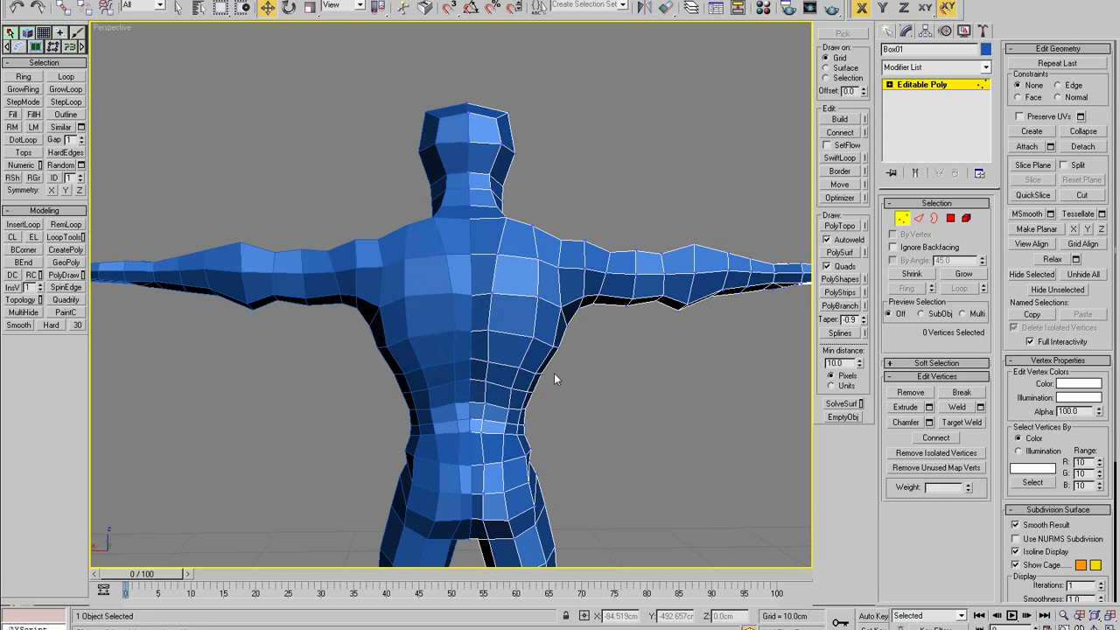
pyautogui.click(535, 337)
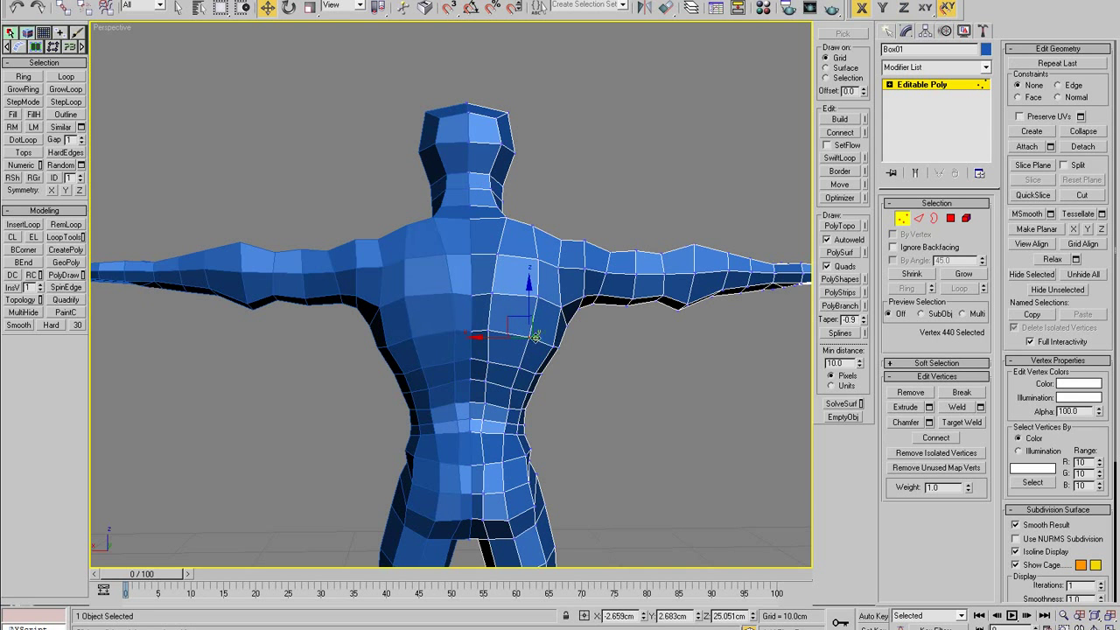
pyautogui.moveTo(532, 396); pyautogui.dragTo(509, 372)
pyautogui.click(549, 371)
pyautogui.keyDown('alt'); pyautogui.moveTo(566, 400); pyautogui.dragTo(562, 398, button='middle'); pyautogui.keyUp('alt')
pyautogui.moveTo(546, 389); pyautogui.dragTo(472, 413)
pyautogui.keyDown('alt'); pyautogui.moveTo(472, 413); pyautogui.dragTo(684, 404, button='middle'); pyautogui.keyUp('alt')
pyautogui.click(605, 363)
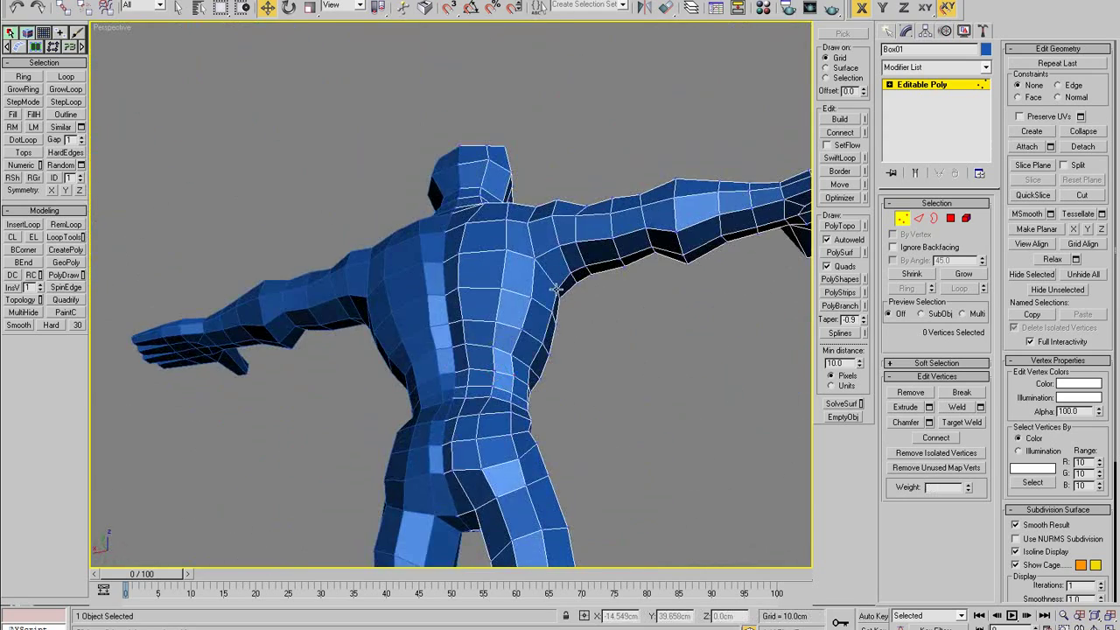
# - Show the torso enlarged in the maximized Front view with the body's see-through display turned off
pyautogui.keyDown('alt'); pyautogui.moveTo(555, 289); pyautogui.dragTo(365, 321, button='middle'); pyautogui.keyUp('alt')
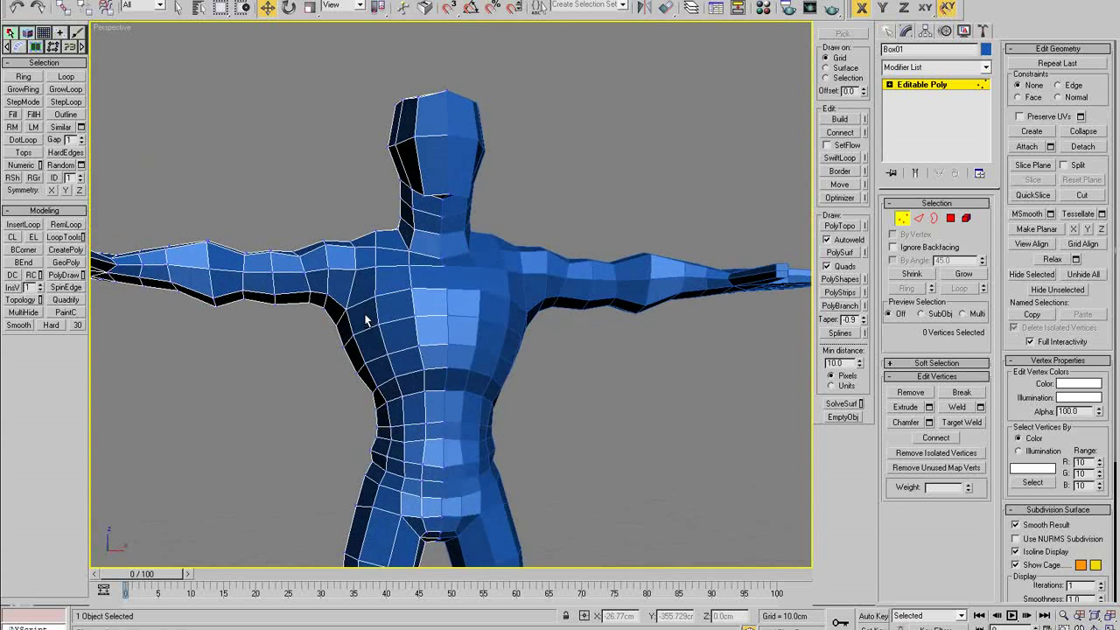
pyautogui.hotkey('alt', 'w')
pyautogui.rightClick(601, 205)
pyautogui.hotkey('alt', 'w')
pyautogui.scroll(3, 396, 251)
pyautogui.moveTo(398, 234); pyautogui.dragTo(449, 331, button='middle')
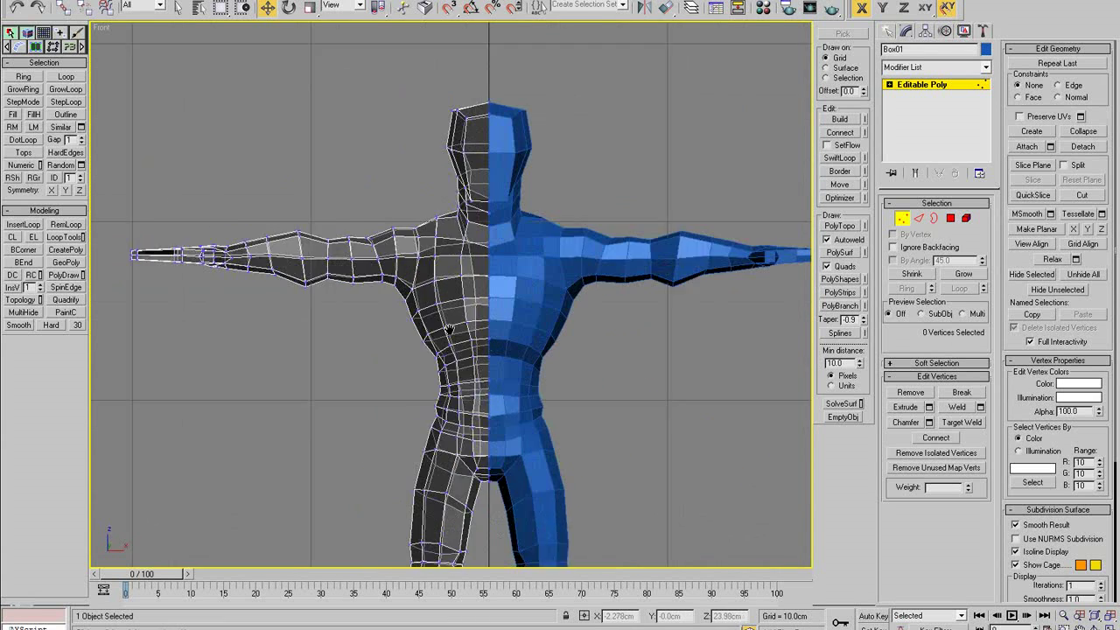
pyautogui.scroll(2, 449, 330)
pyautogui.hotkey('alt', 'x')
# - Shift the outer chest column's vertices horizontally from below the armpit down the ribs to smooth the loop
pyautogui.click(401, 274)
pyautogui.moveTo(413, 272); pyautogui.dragTo(416, 272)
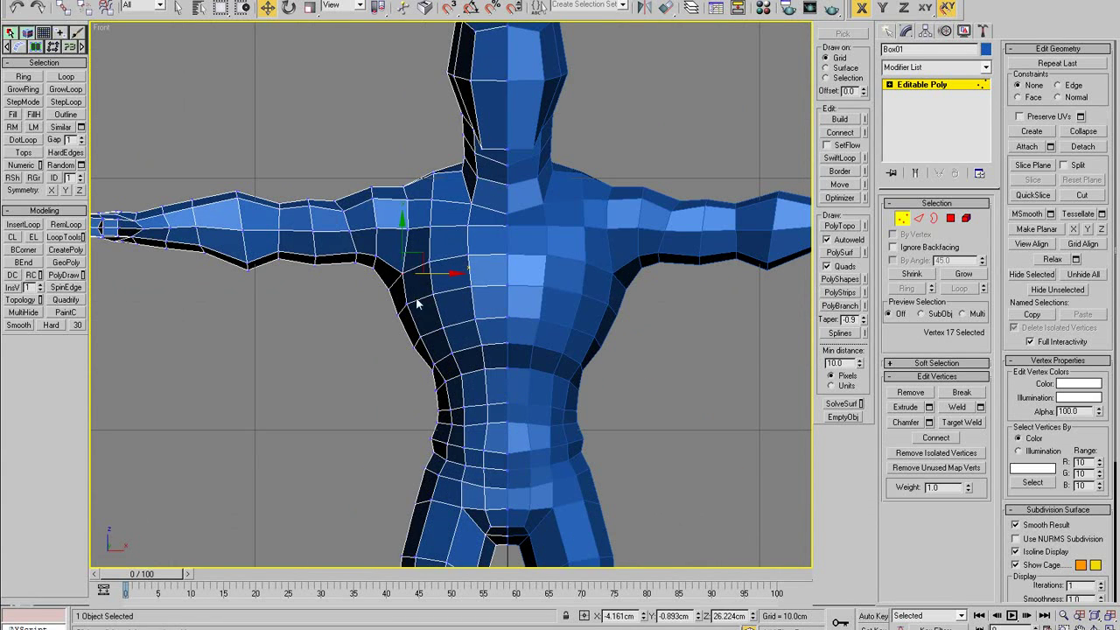
pyautogui.click(416, 300)
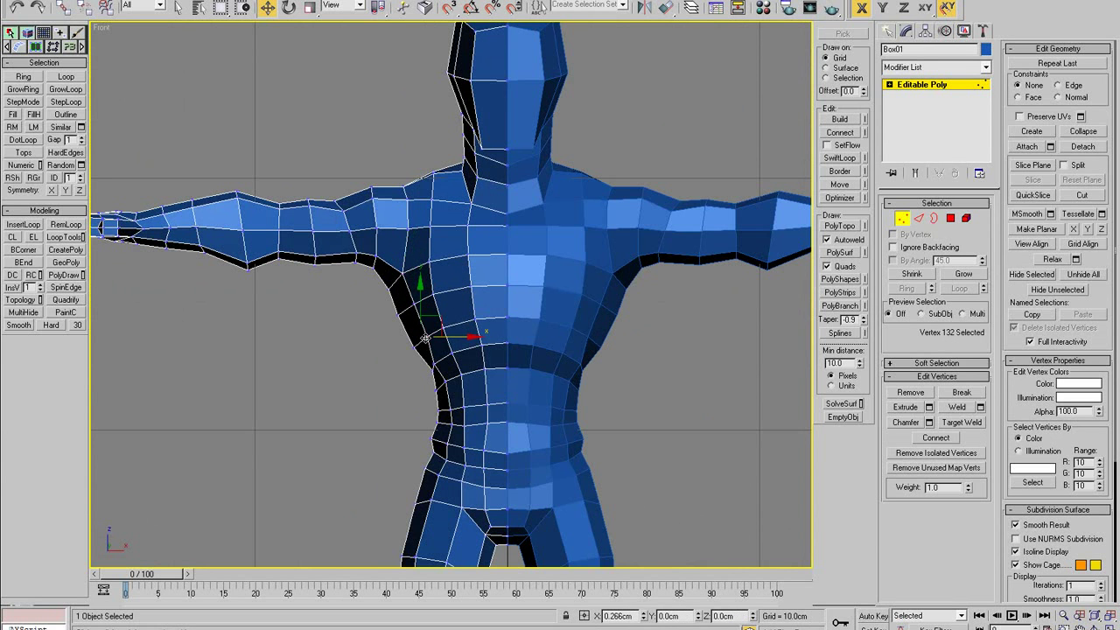
pyautogui.click(425, 336)
pyautogui.click(437, 362)
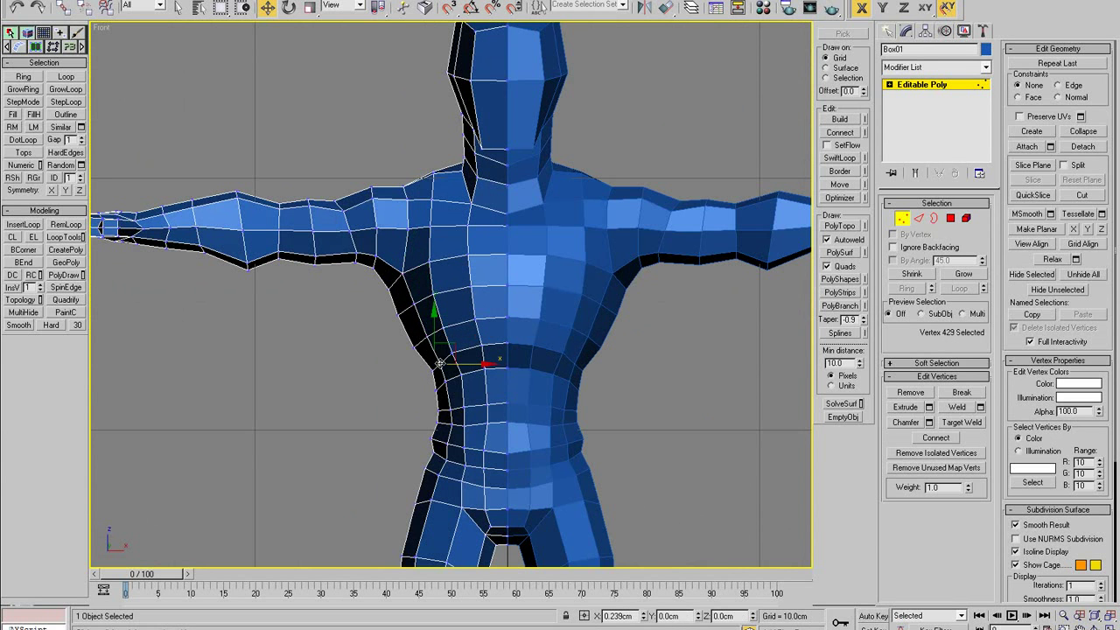
pyautogui.moveTo(441, 363); pyautogui.dragTo(440, 363)
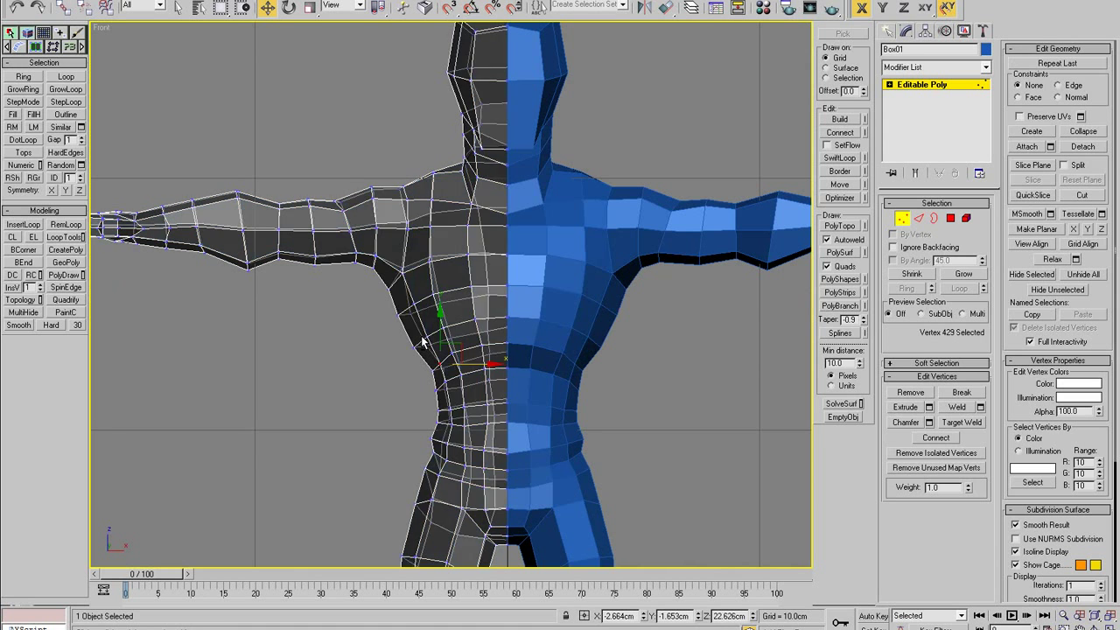
# - Unhide the ImagePlanes layer to bring back the reference sketch, and close the layer manager
pyautogui.click(691, 8)
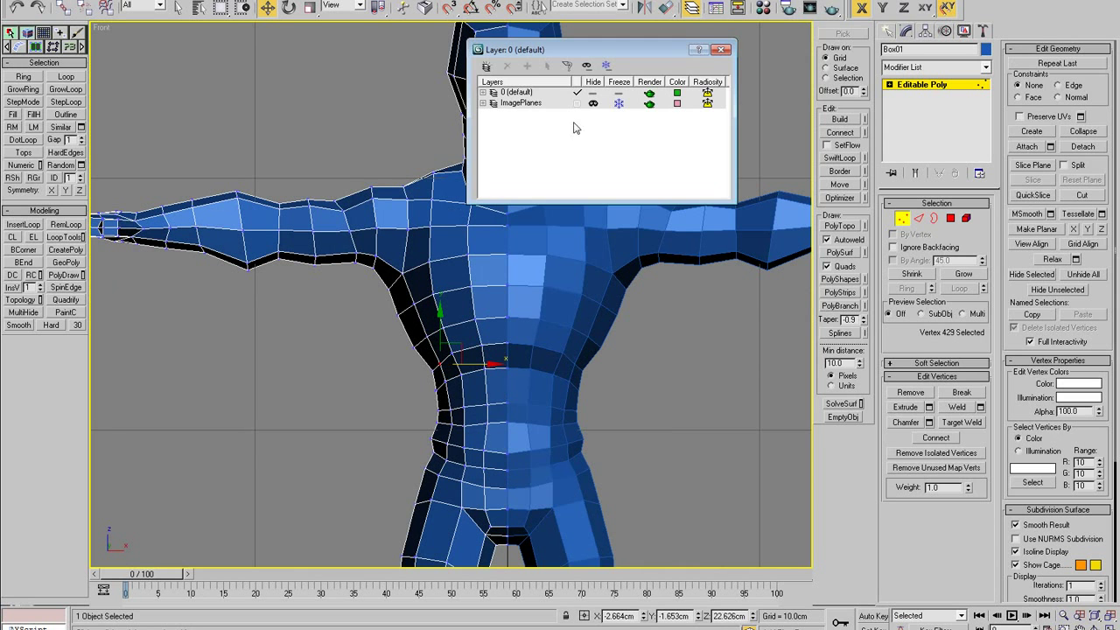
pyautogui.click(589, 103)
pyautogui.click(723, 49)
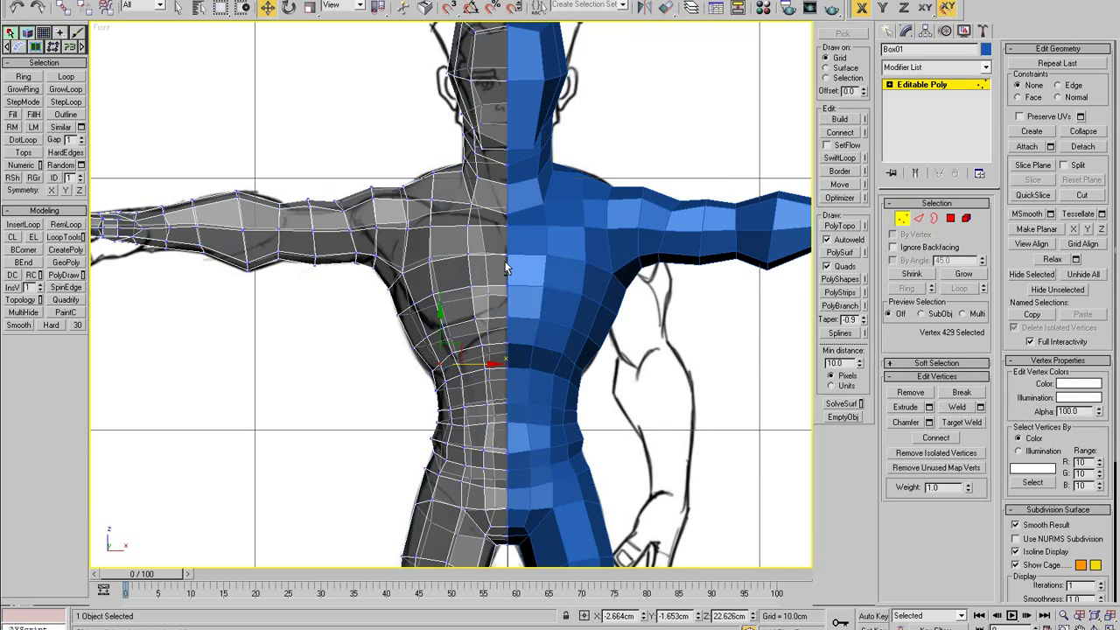
# - Shift the vertices along the side of the rib cage horizontally to fit the torso outline in the front sketch
pyautogui.scroll(3, 426, 358)
pyautogui.click(421, 349)
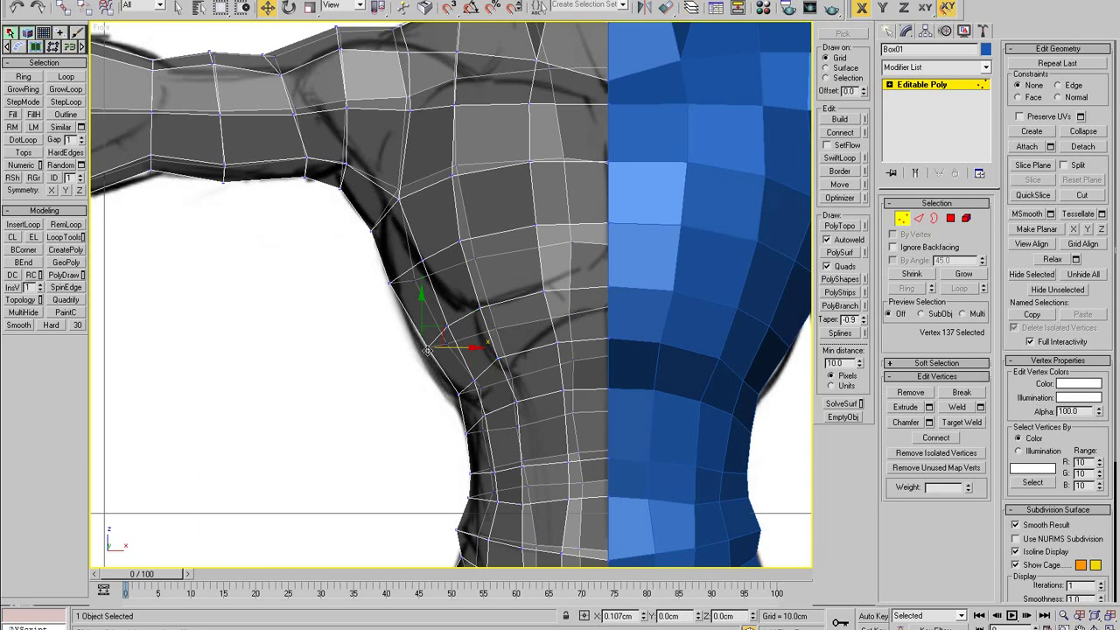
pyautogui.scroll(-2, 482, 312)
pyautogui.scroll(1, 481, 302)
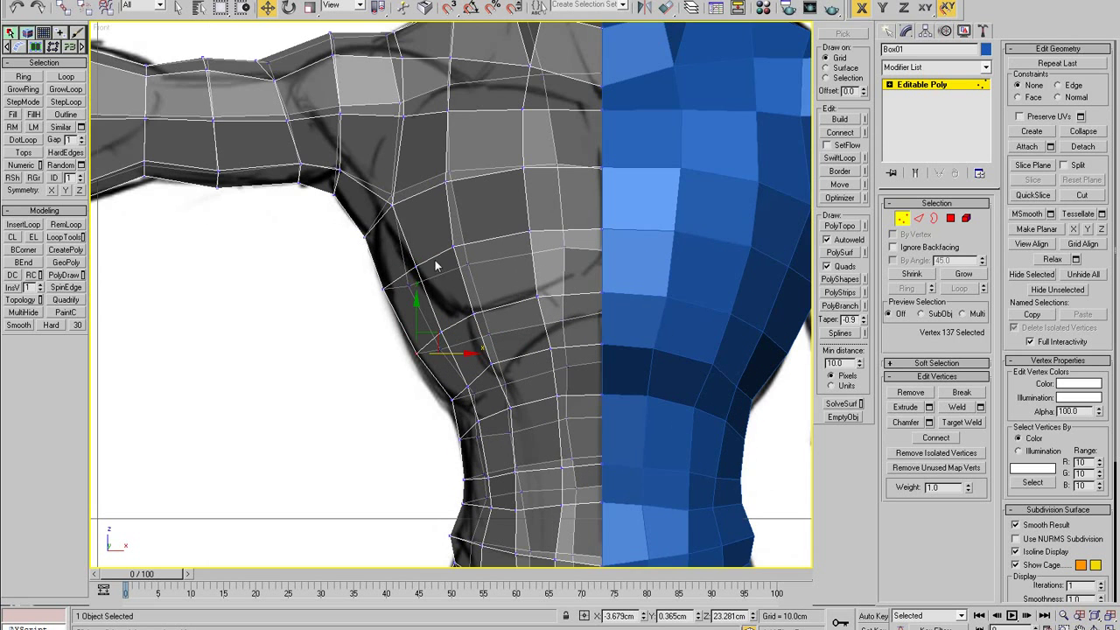
pyautogui.click(415, 266)
pyautogui.moveTo(446, 271); pyautogui.dragTo(426, 334, button='middle')
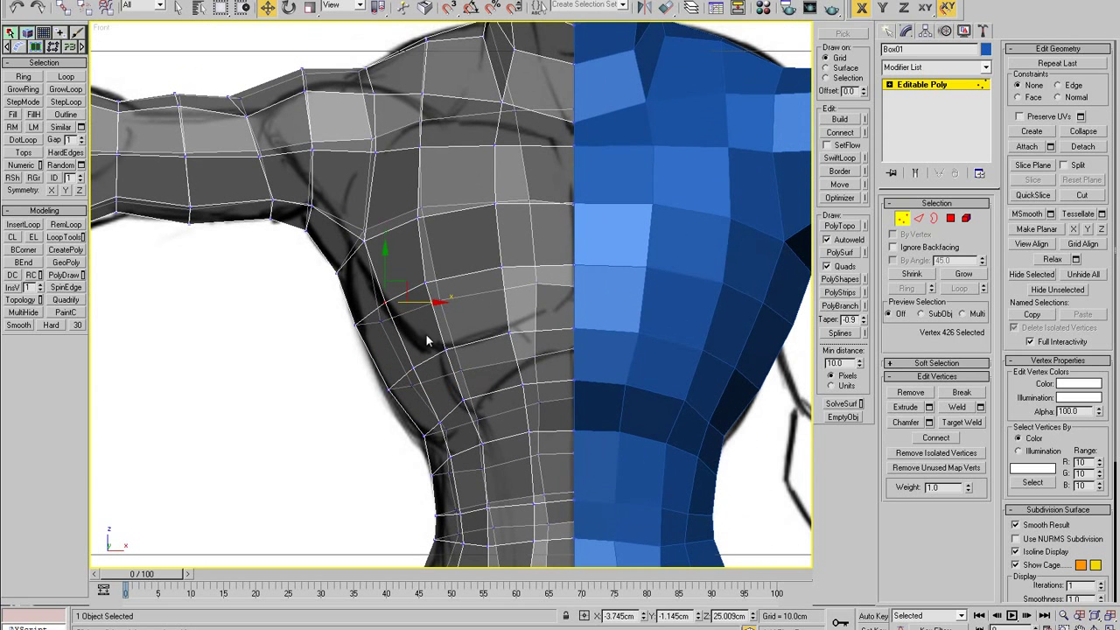
pyautogui.moveTo(413, 368); pyautogui.dragTo(421, 367)
pyautogui.moveTo(439, 423); pyautogui.dragTo(443, 423)
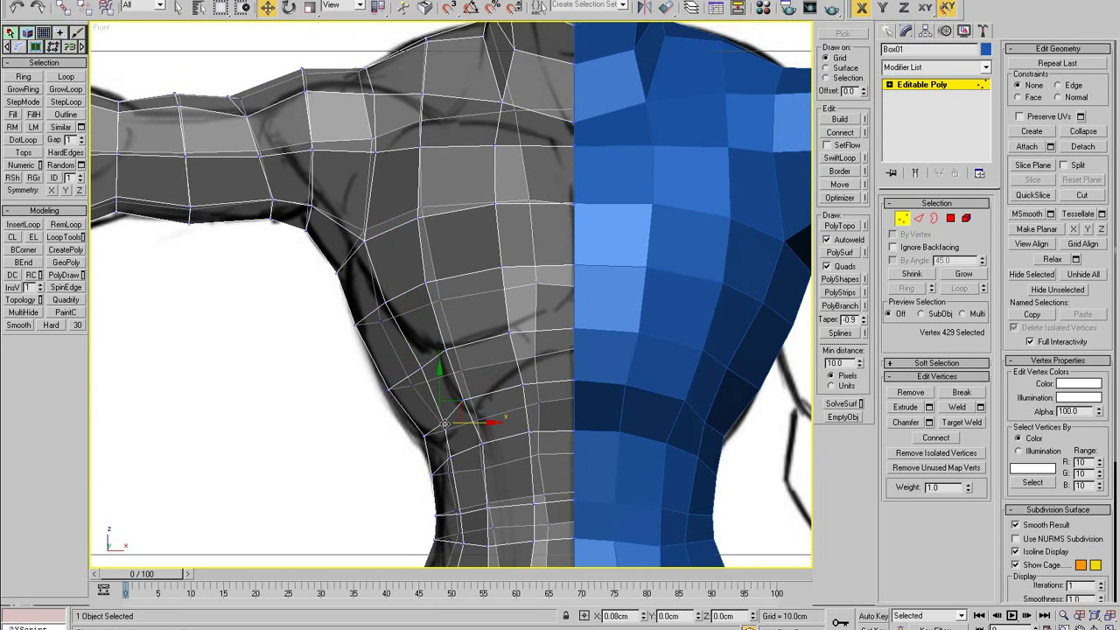
# - Adjust the vertices running from the lower chest corner toward the waist horizontally to even the inner column
pyautogui.click(450, 349)
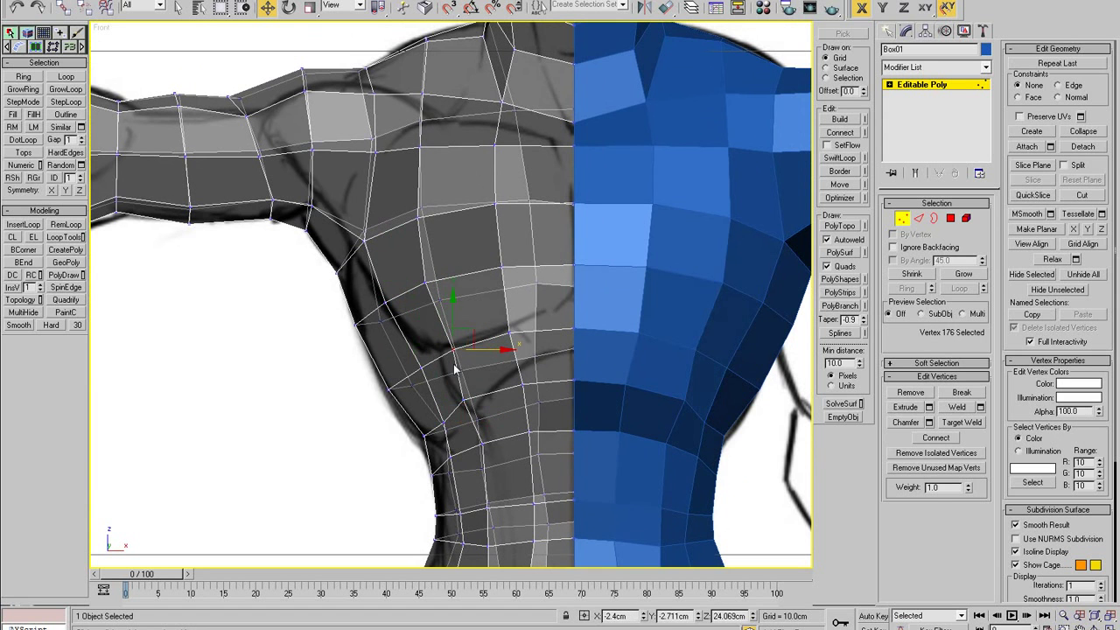
pyautogui.moveTo(462, 400); pyautogui.dragTo(458, 400)
pyautogui.moveTo(482, 444); pyautogui.dragTo(479, 444)
pyautogui.hotkey('alt', 'x')
pyautogui.hotkey('alt', 'x')
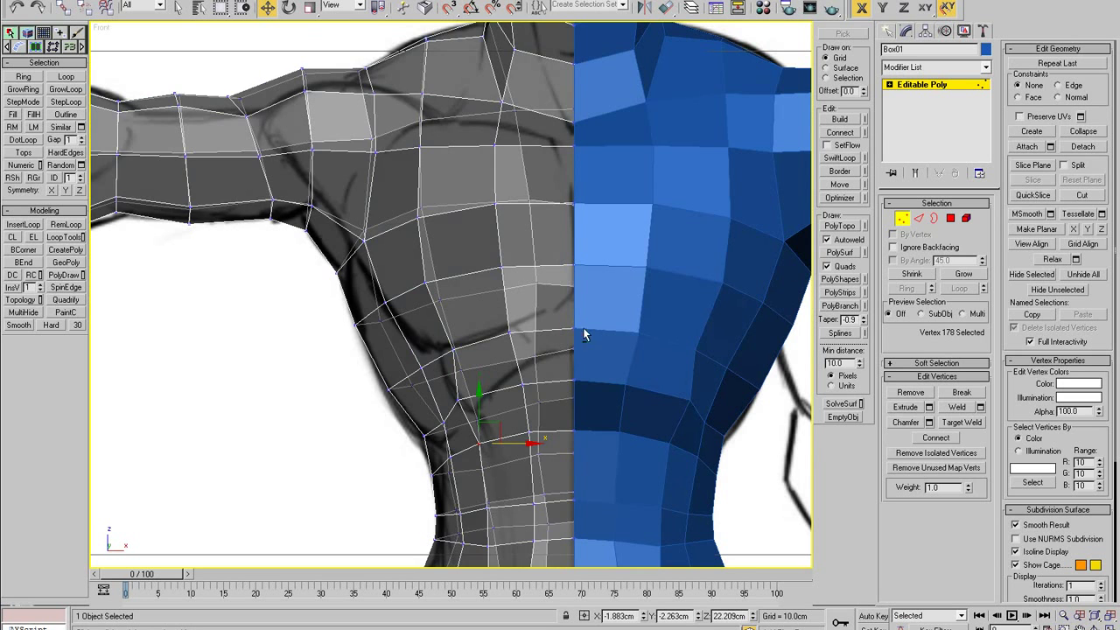
# - Leave vertex editing, move Box01 aside to examine the sketched chest and rib lines, and undo the move
pyautogui.click(902, 219)
pyautogui.scroll(3, 571, 341)
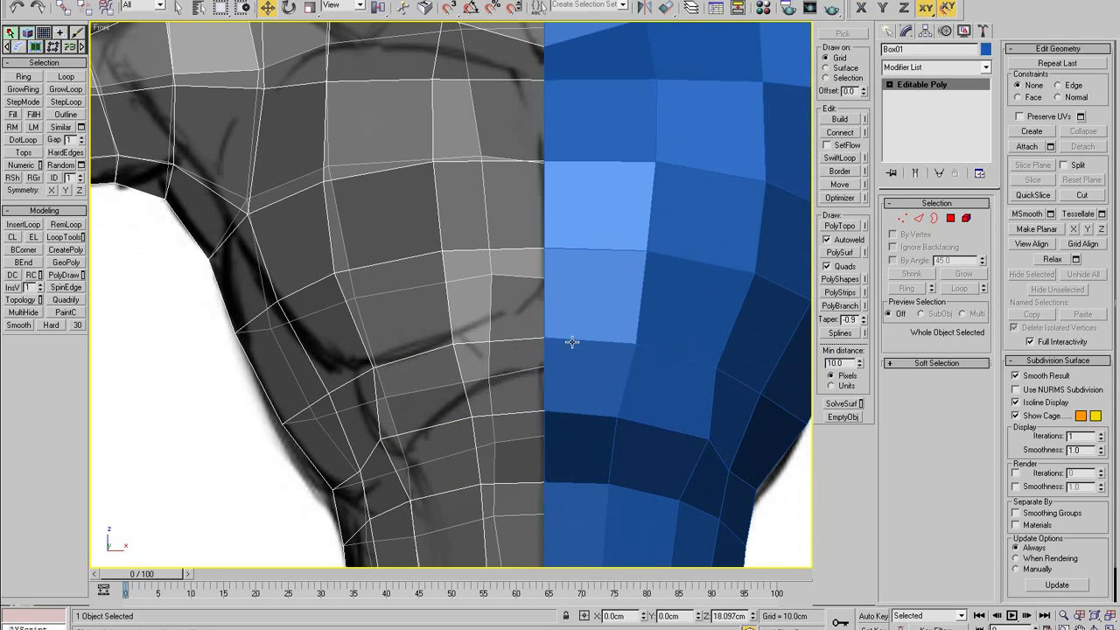
pyautogui.scroll(-3, 517, 283)
pyautogui.moveTo(467, 333); pyautogui.dragTo(114, 340)
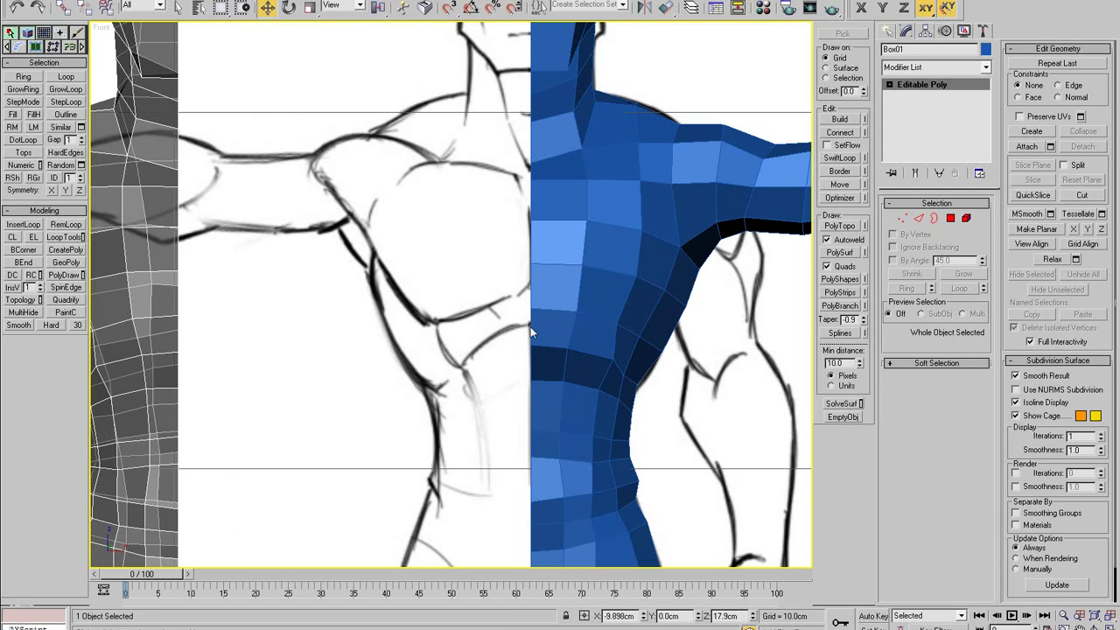
pyautogui.hotkey('alt', 'x')
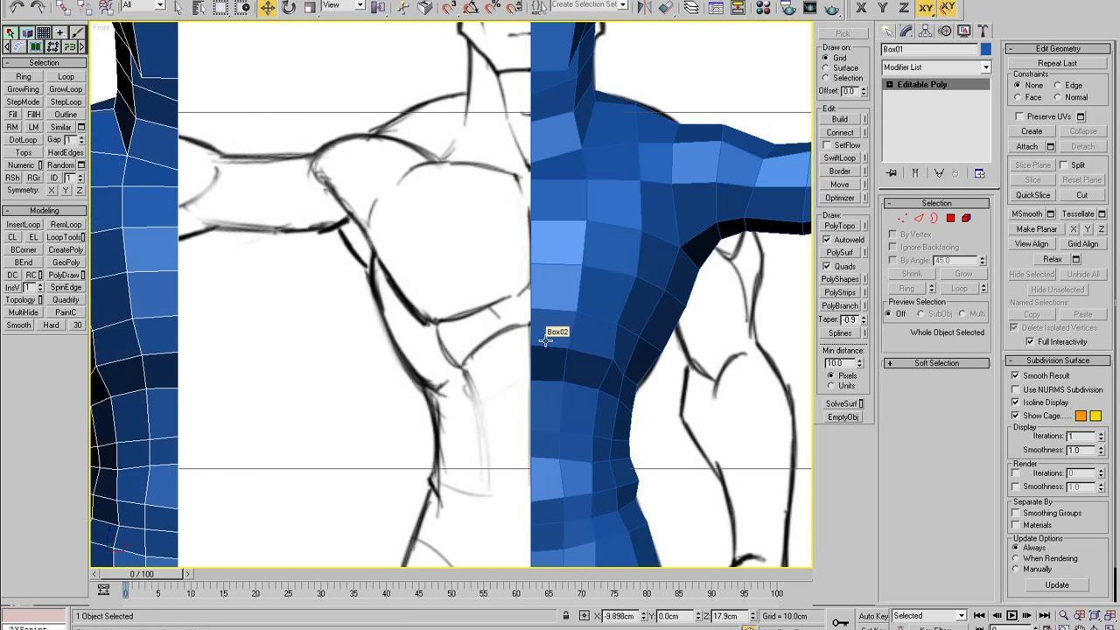
pyautogui.hotkey('alt', 'x')
pyautogui.hotkey('ctrl', 'z')
# - Enter vertex editing on Box01 and move the lower rib-cage vertices up onto the sketched rib arch
pyautogui.scroll(3, 508, 358)
pyautogui.press('1')
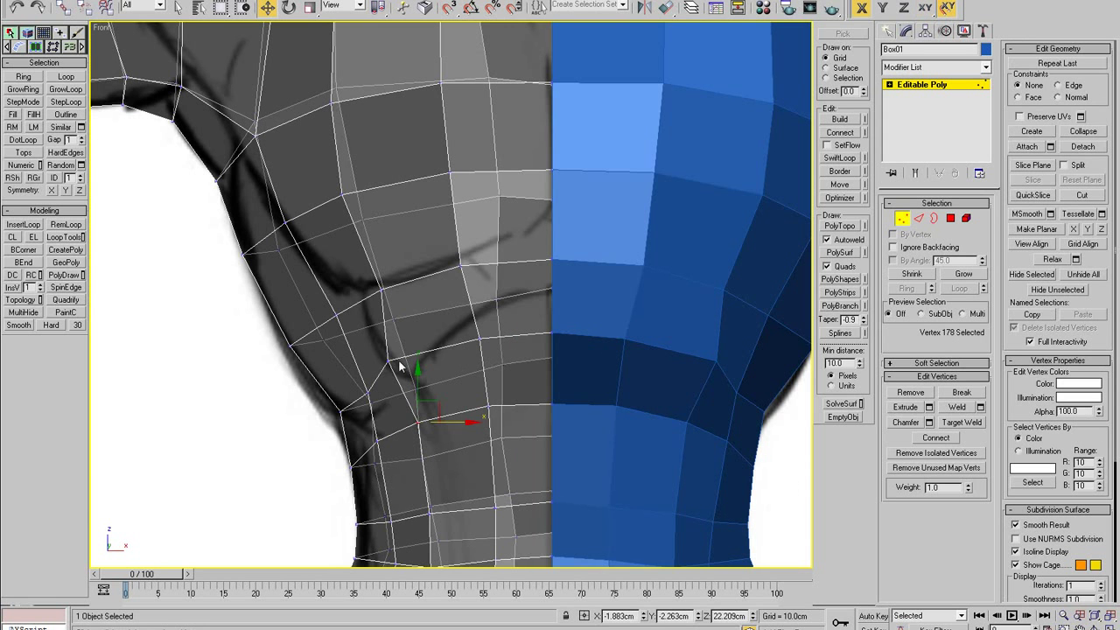
pyautogui.click(388, 361)
pyautogui.moveTo(412, 346); pyautogui.dragTo(418, 344)
pyautogui.moveTo(367, 393); pyautogui.dragTo(362, 382)
pyautogui.moveTo(419, 423); pyautogui.dragTo(392, 358)
pyautogui.moveTo(479, 339); pyautogui.dragTo(466, 305)
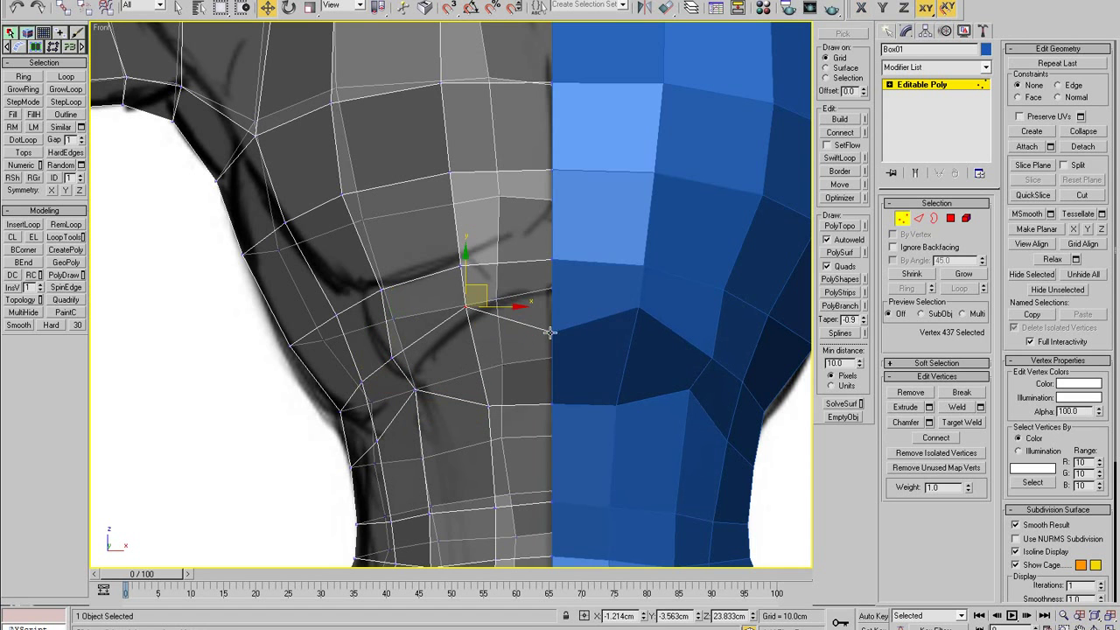
# - Raise the midline vertices and the inner vertex beside them to follow the sketched arch below the ribs
pyautogui.click(552, 333)
pyautogui.moveTo(552, 289); pyautogui.dragTo(550, 242)
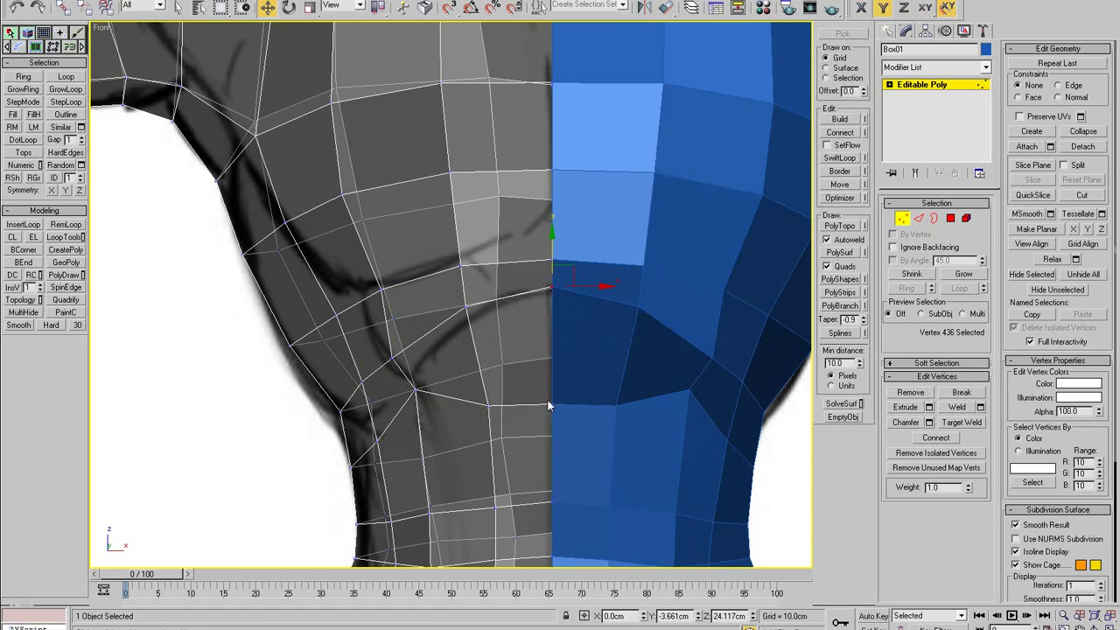
pyautogui.moveTo(549, 406); pyautogui.dragTo(550, 305)
pyautogui.moveTo(487, 404); pyautogui.dragTo(487, 341)
pyautogui.click(551, 309)
pyautogui.moveTo(551, 306); pyautogui.dragTo(550, 321)
# - Reposition the lower chest vertices from the midline to the outer chest corner along the sketched pectoral line
pyautogui.moveTo(525, 333); pyautogui.dragTo(505, 404, button='middle')
pyautogui.click(524, 344)
pyautogui.moveTo(531, 332); pyautogui.dragTo(517, 284)
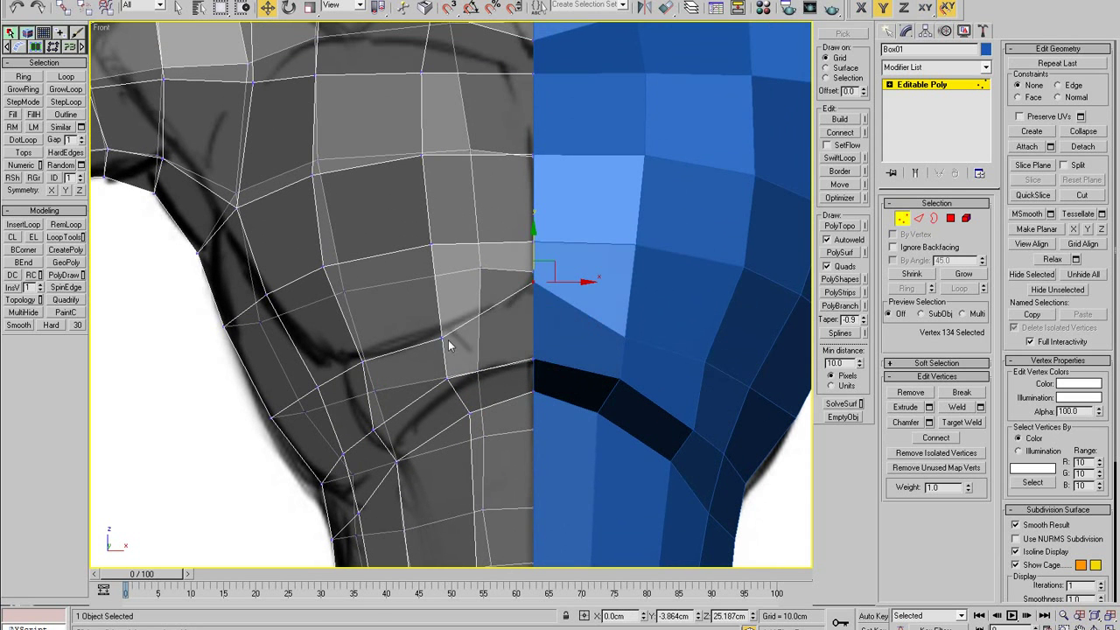
pyautogui.click(442, 334)
pyautogui.moveTo(319, 386); pyautogui.dragTo(319, 365)
pyautogui.click(265, 301)
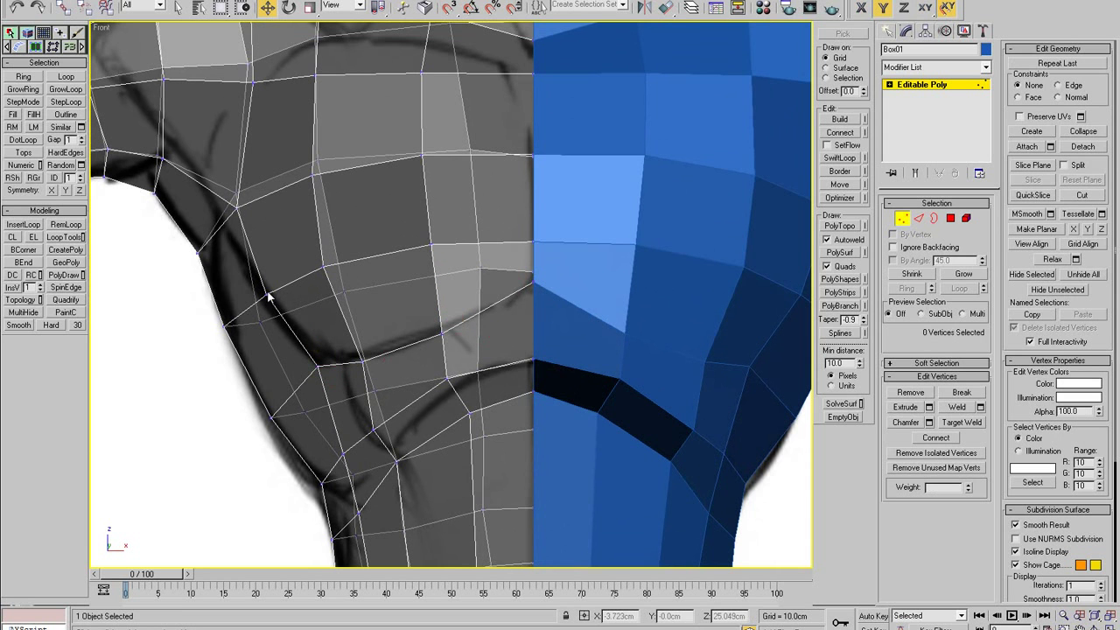
# - Shift the outer chest vertices below the armpit and the neighbouring upper-chest vertex horizontally to match the sketched chest edge
pyautogui.click(269, 297)
pyautogui.moveTo(294, 296); pyautogui.dragTo(290, 295)
pyautogui.moveTo(237, 209); pyautogui.dragTo(223, 210)
pyautogui.moveTo(269, 225); pyautogui.dragTo(320, 342, button='middle')
pyautogui.scroll(-3, 324, 341)
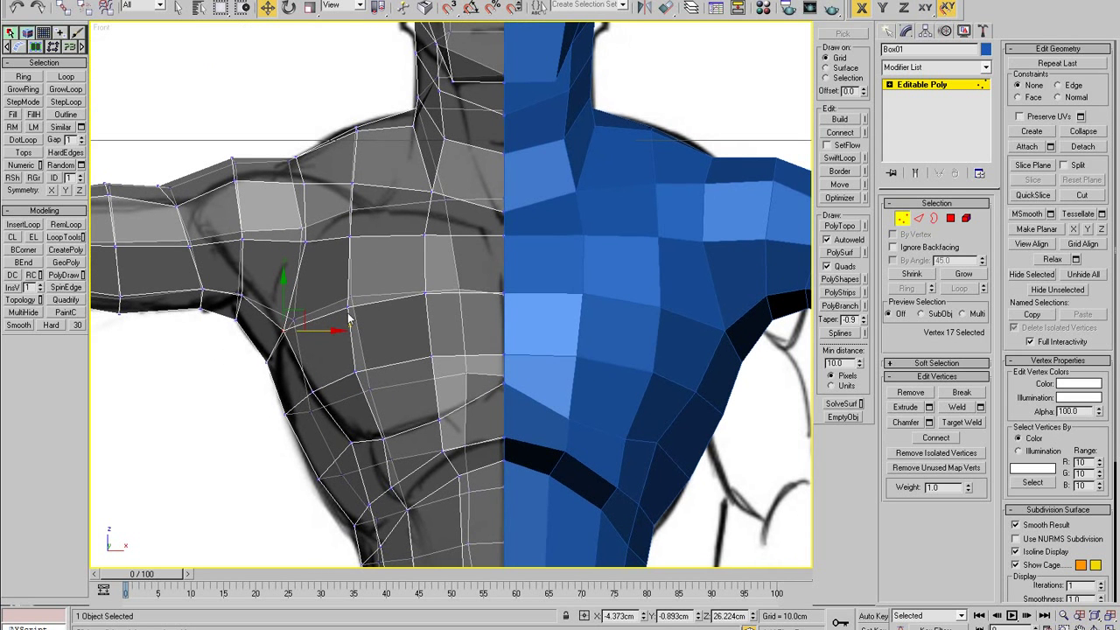
pyautogui.click(347, 305)
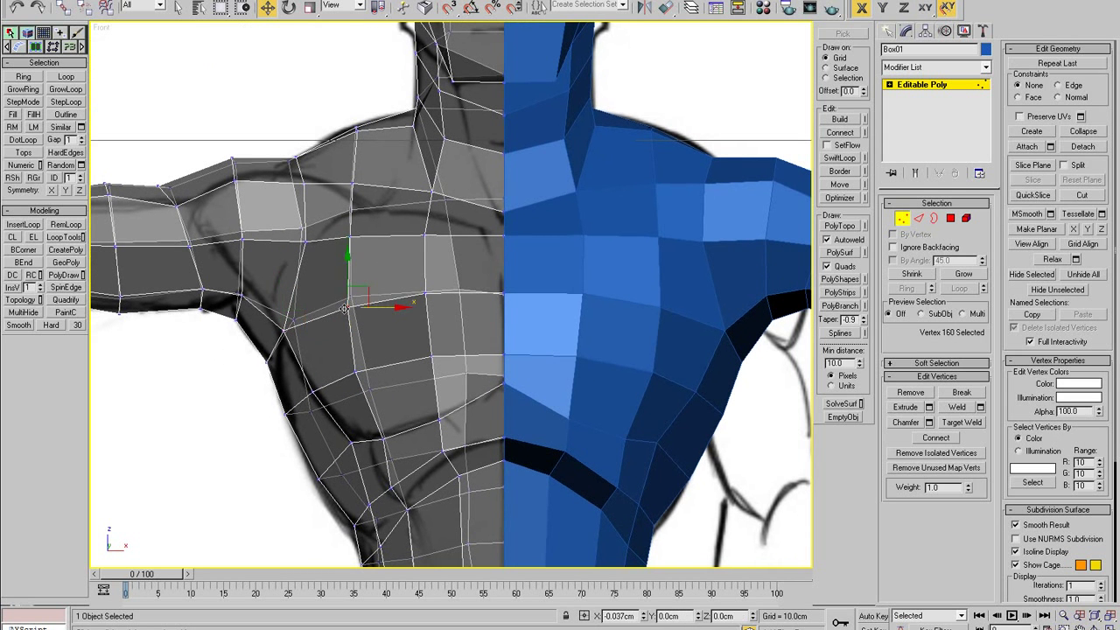
# - Fine-tune the midline rib-arch vertex and the inner vertices between the arch and the pectoral line
pyautogui.click(502, 440)
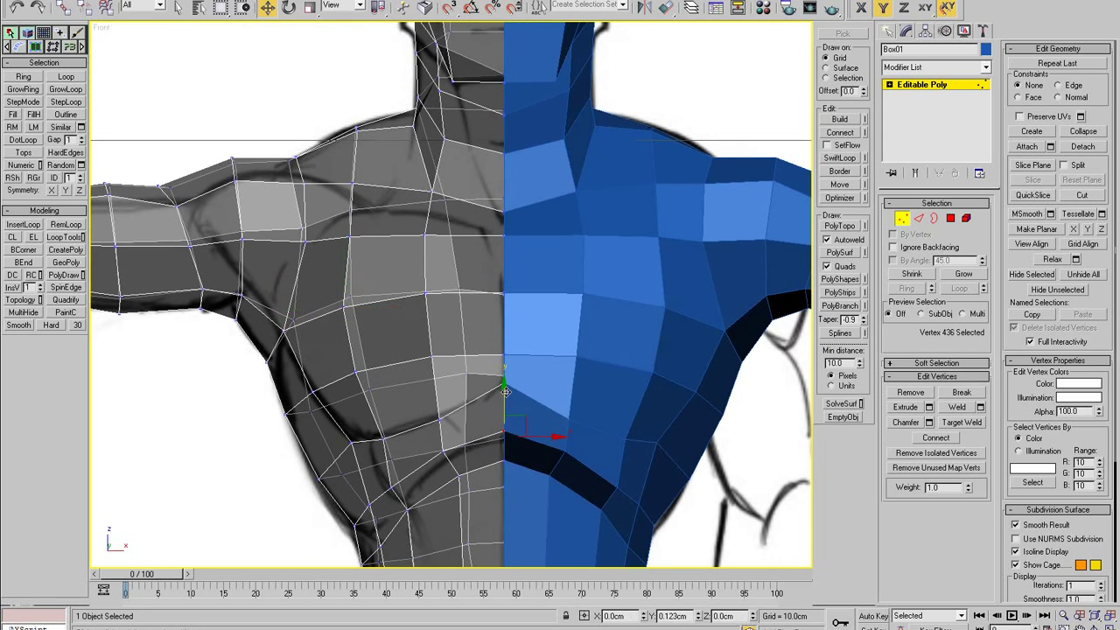
pyautogui.click(442, 448)
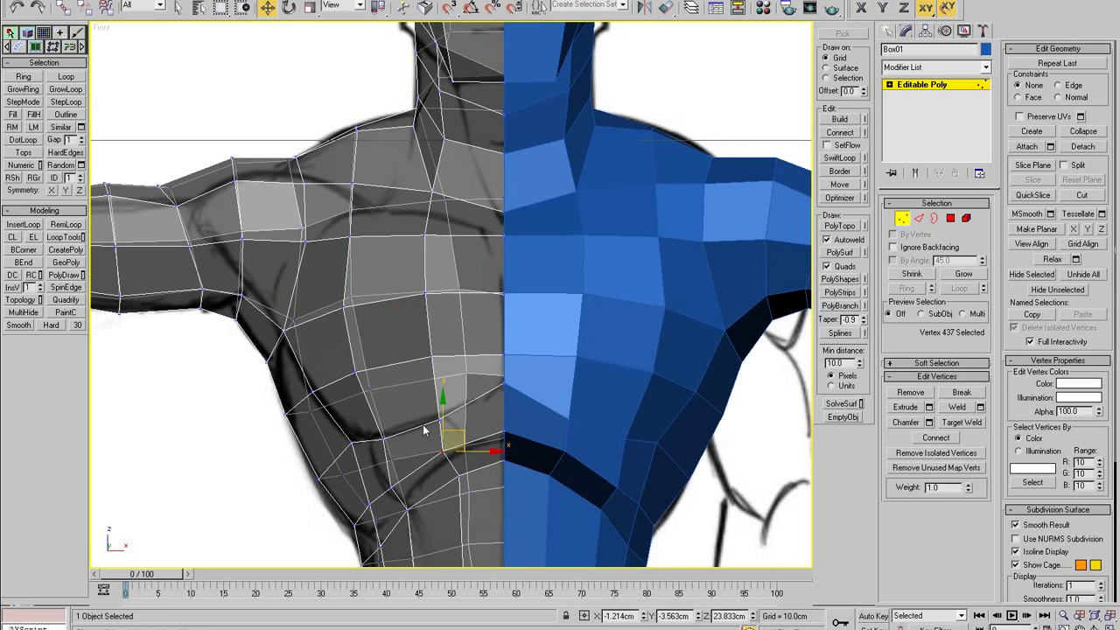
pyautogui.click(424, 431)
pyautogui.click(447, 408)
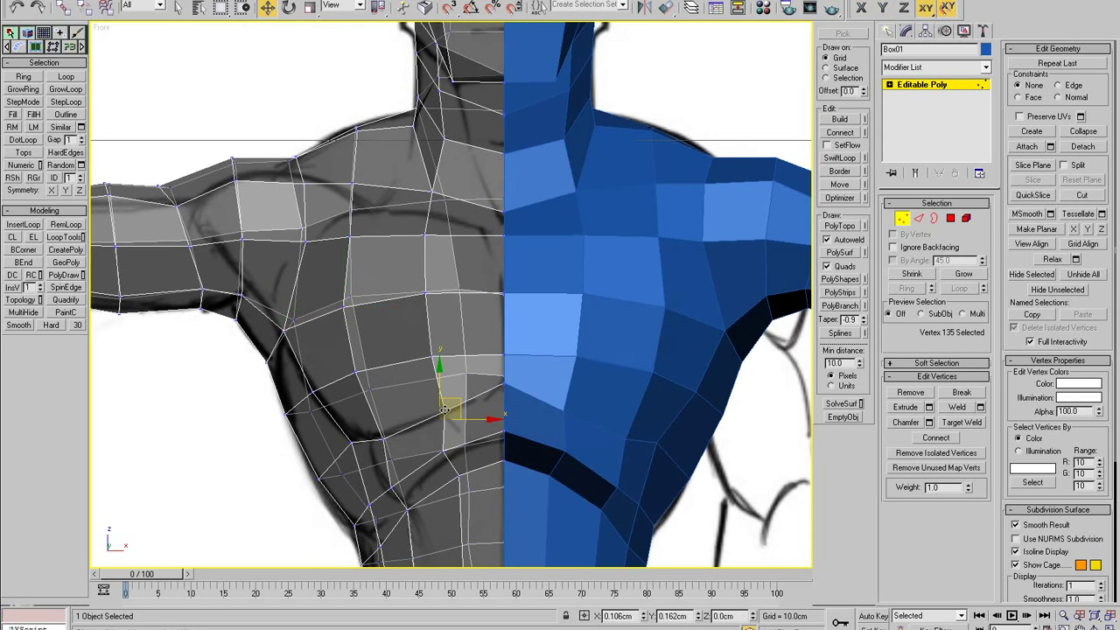
pyautogui.click(429, 353)
# - Nudge the vertices around the lower chest corner and along the rib arch to even the band between them
pyautogui.moveTo(384, 440); pyautogui.dragTo(380, 439)
pyautogui.moveTo(372, 506); pyautogui.dragTo(368, 441, button='middle')
pyautogui.click(362, 438)
pyautogui.moveTo(378, 482); pyautogui.dragTo(405, 444)
pyautogui.click(412, 453)
pyautogui.click(443, 468)
pyautogui.moveTo(454, 413); pyautogui.dragTo(442, 377)
pyautogui.click(440, 392)
pyautogui.click(481, 393)
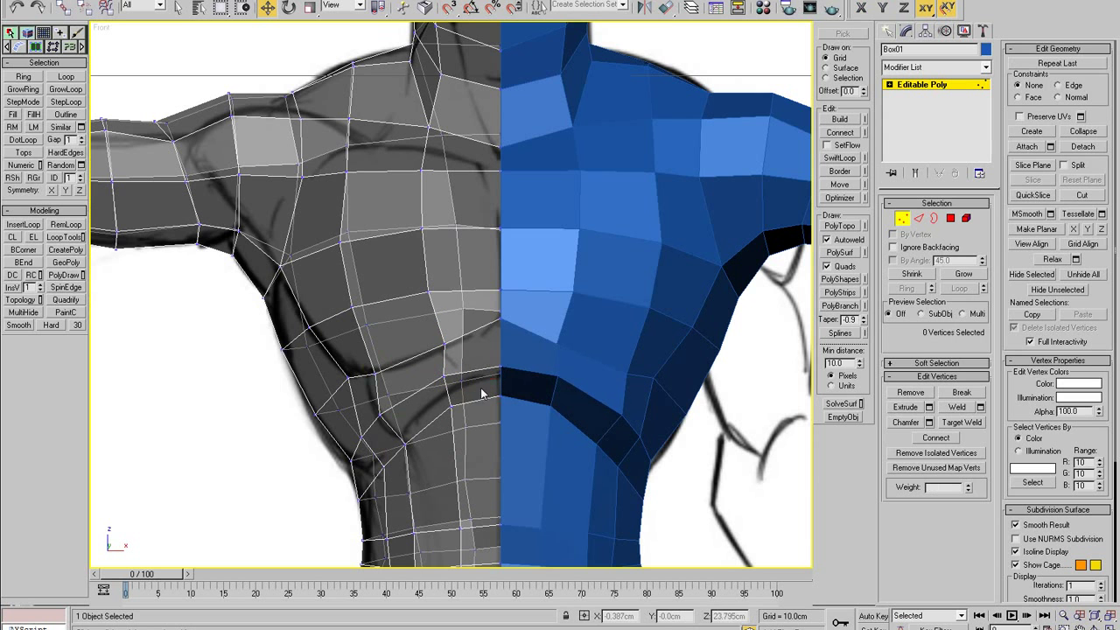
# - Adjust the midline chest vertex, the mid-chest row and the midline arch vertex to smooth the rows above the abdomen
pyautogui.click(499, 326)
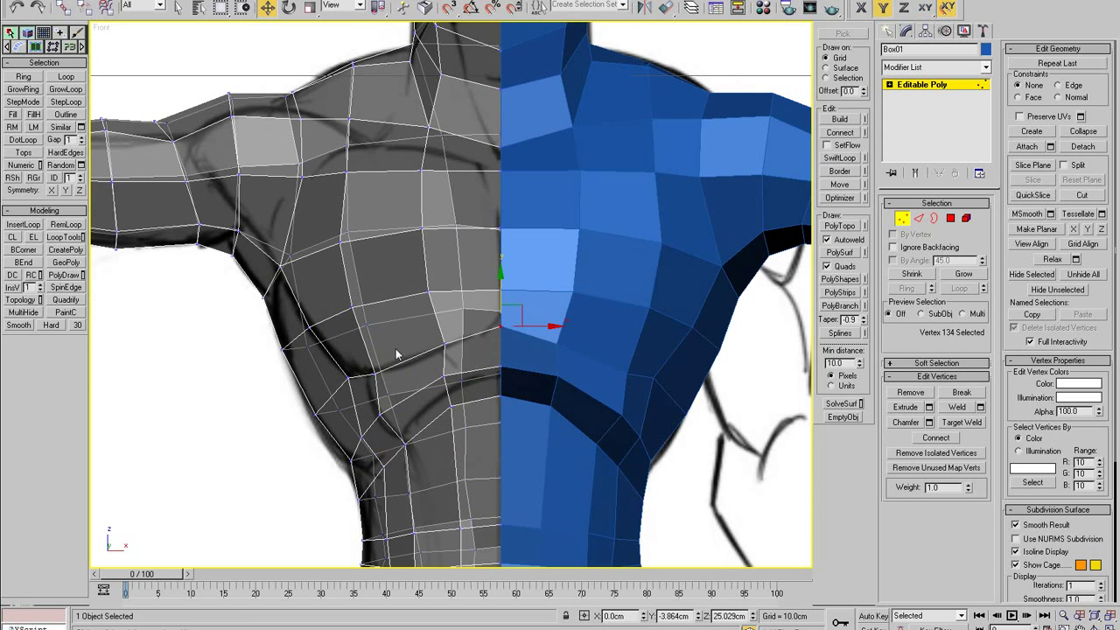
pyautogui.moveTo(308, 329); pyautogui.dragTo(345, 314)
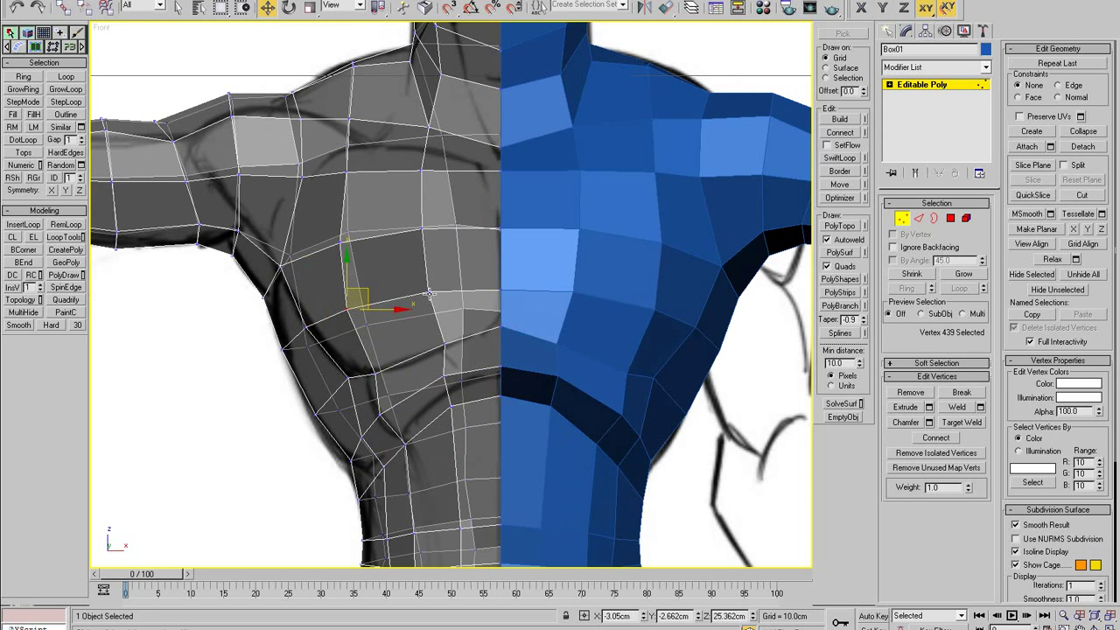
pyautogui.moveTo(439, 361); pyautogui.dragTo(414, 346, button='middle')
pyautogui.moveTo(403, 357); pyautogui.dragTo(382, 324)
pyautogui.click(459, 319)
pyautogui.moveTo(449, 317); pyautogui.dragTo(449, 309)
pyautogui.click(464, 332)
pyautogui.click(500, 298)
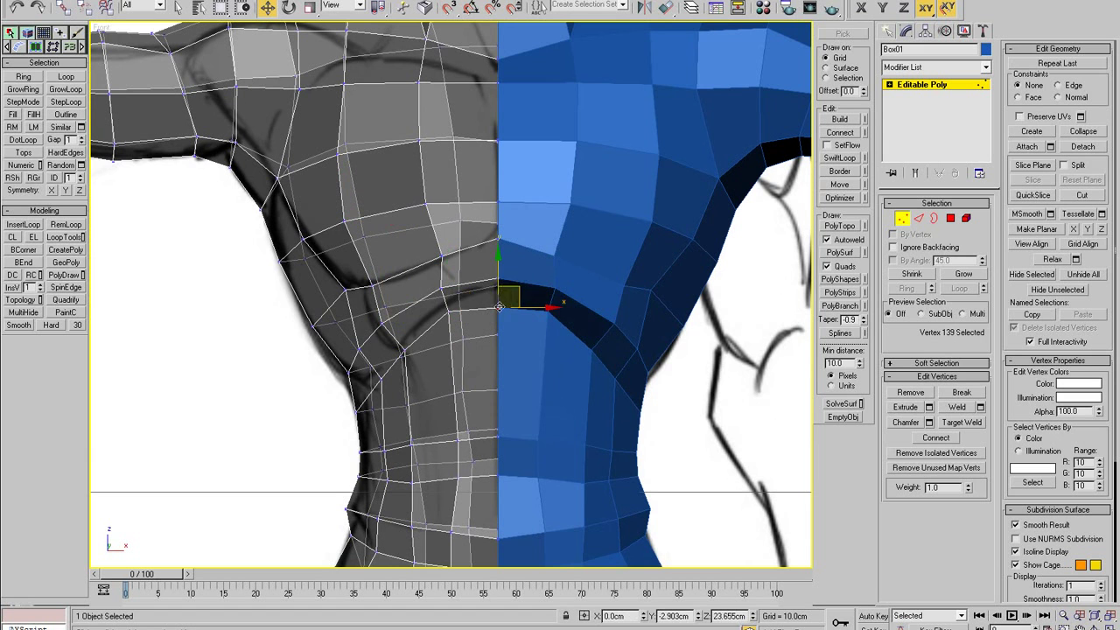
# - Move the side vertices between the lower rib cage and the waist to fit the sketched torso outline
pyautogui.click(355, 409)
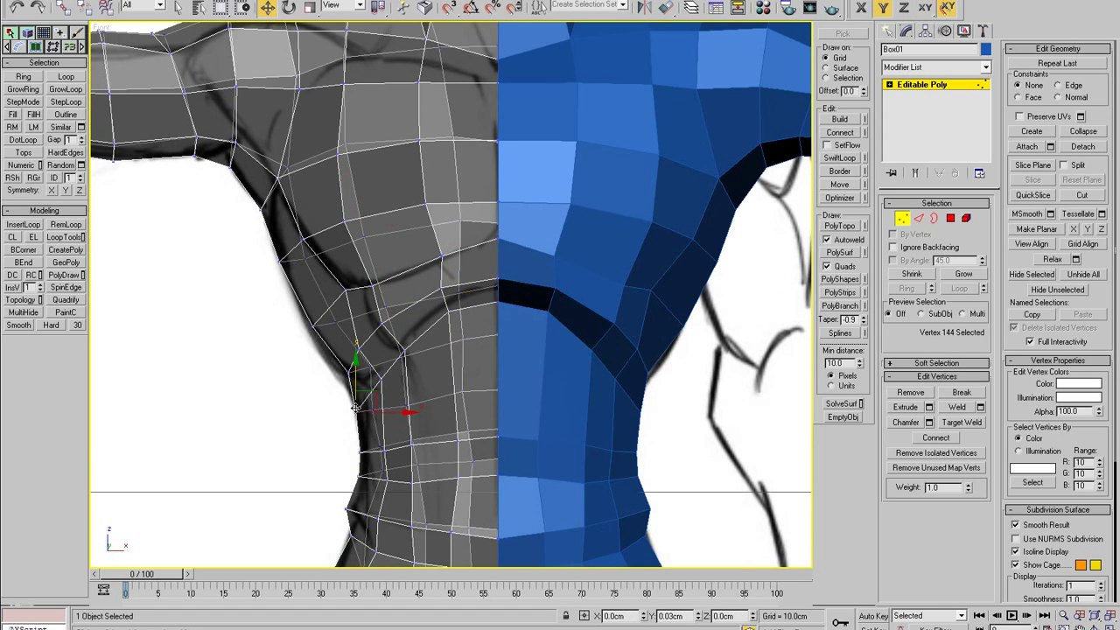
pyautogui.click(345, 370)
pyautogui.click(348, 371)
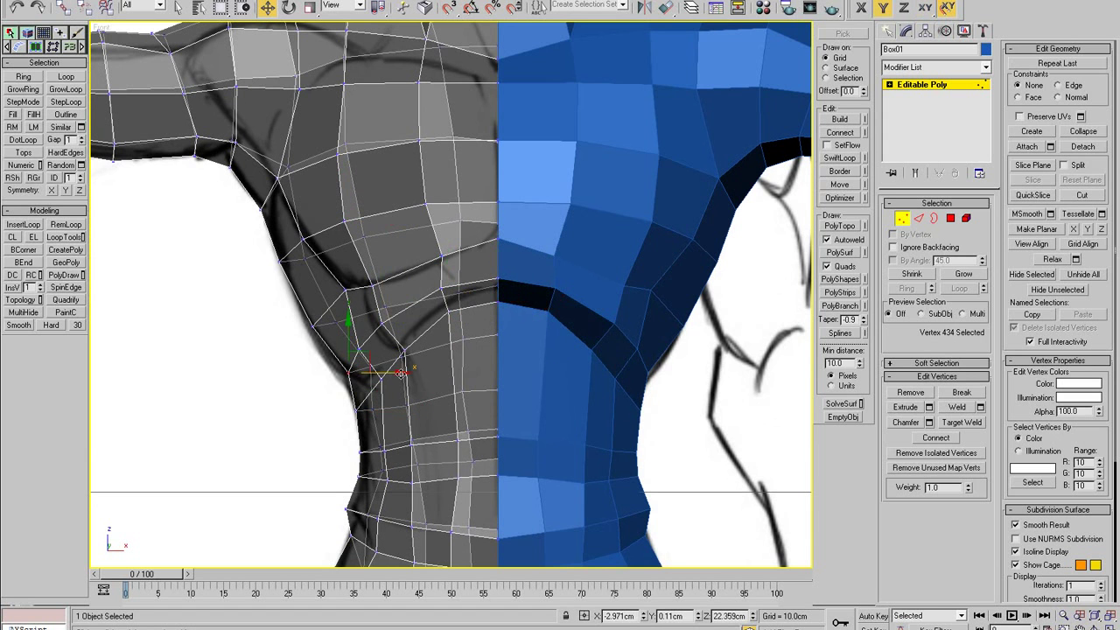
pyautogui.moveTo(396, 375); pyautogui.dragTo(338, 336)
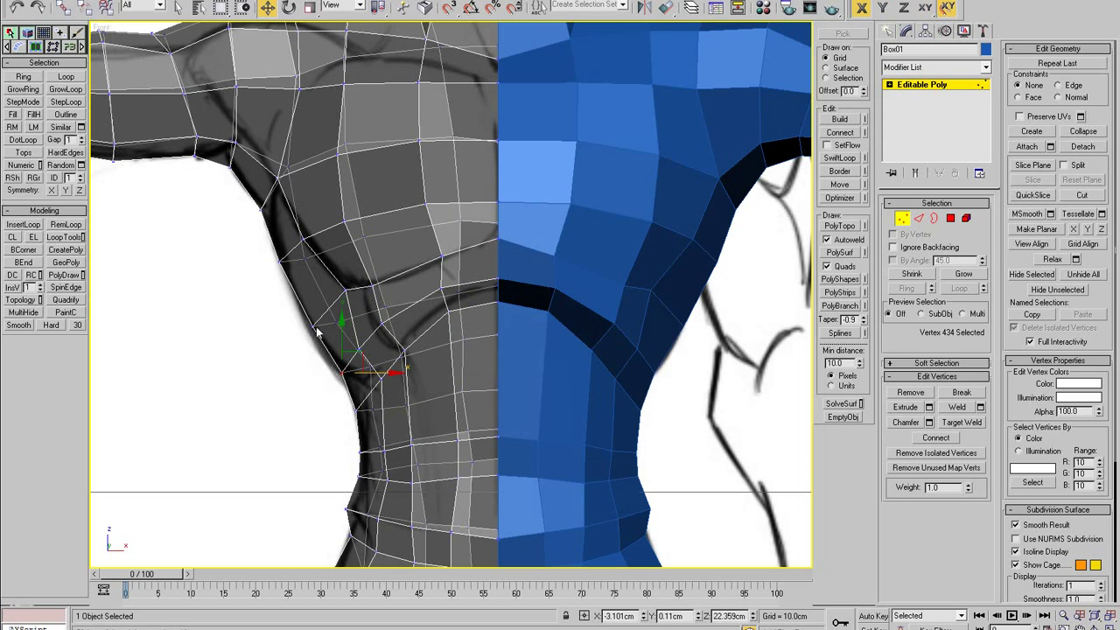
pyautogui.click(315, 330)
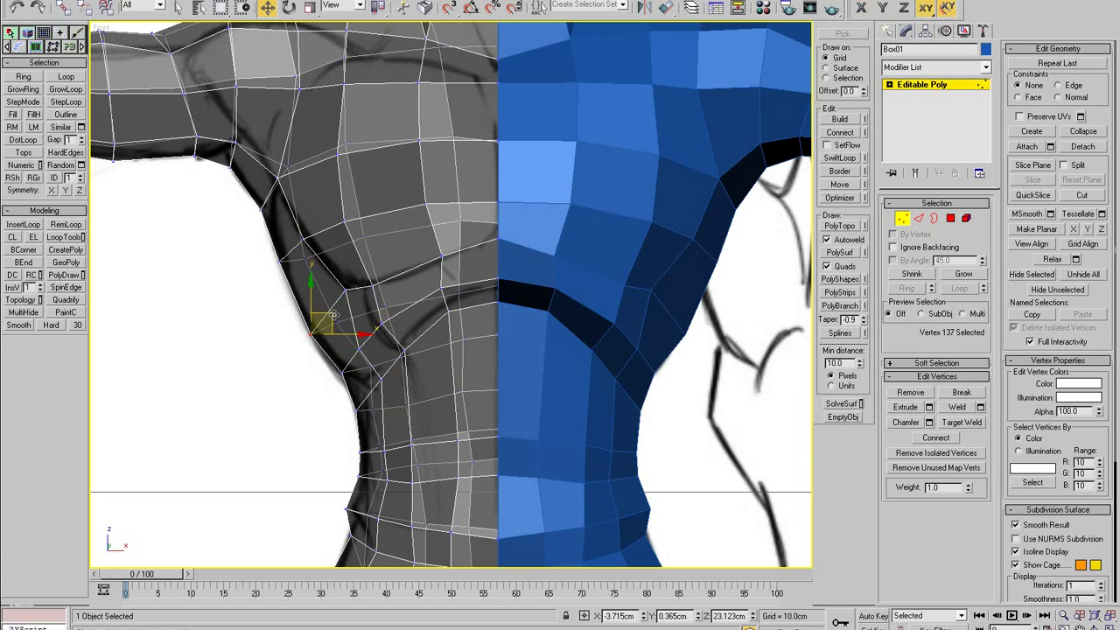
# - Reposition the vertex between the torso side and the outer chest edge to even the spacing of the side faces
pyautogui.scroll(5, 332, 315)
pyautogui.moveTo(227, 251); pyautogui.dragTo(279, 250)
pyautogui.click(280, 250)
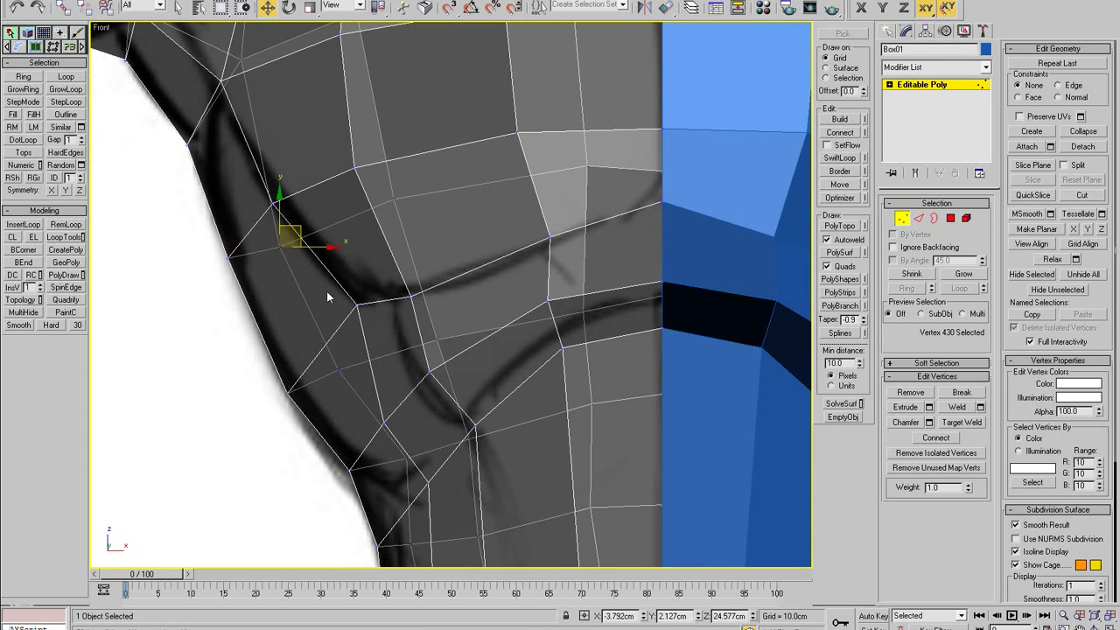
pyautogui.scroll(-5, 371, 325)
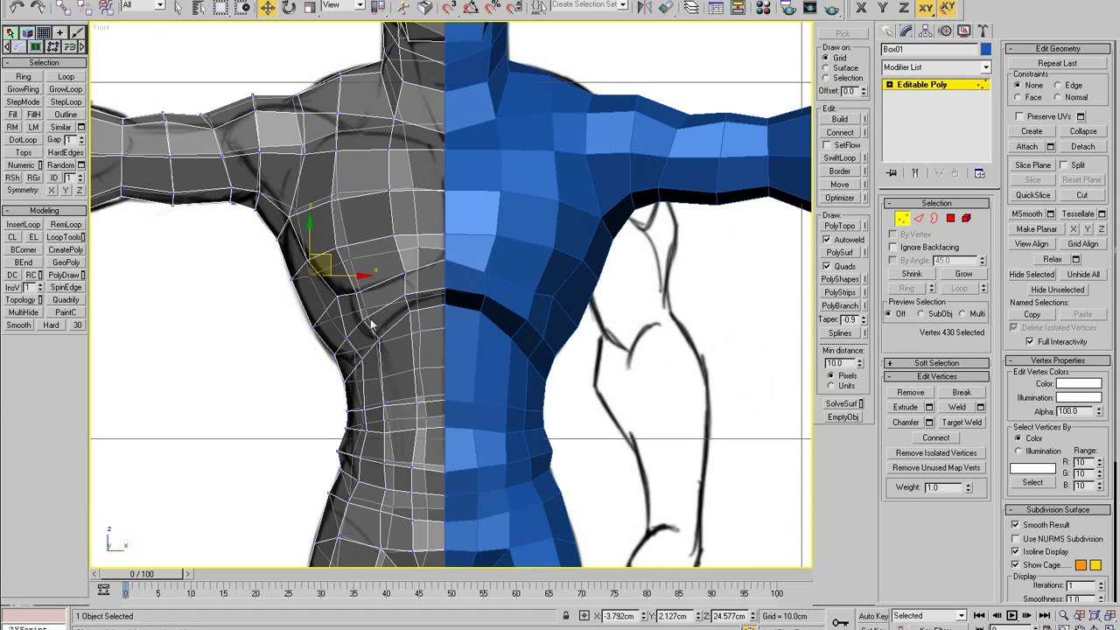
# - Refine the midline arch vertex and the vertices where the rib cage meets the waist in the front view
pyautogui.click(446, 304)
pyautogui.scroll(5, 382, 367)
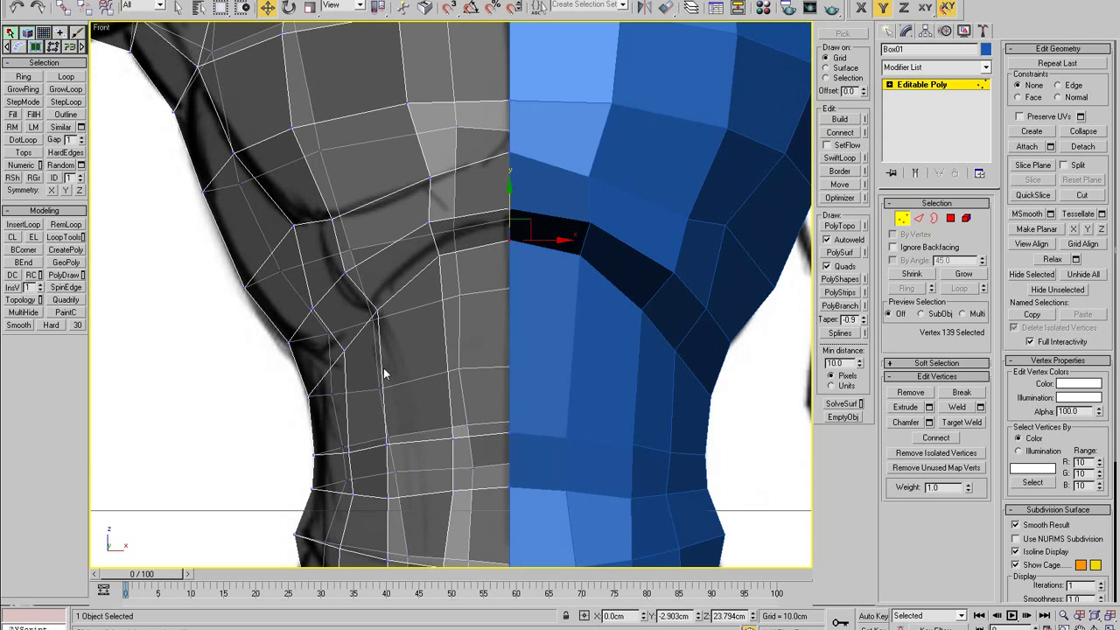
pyautogui.click(289, 339)
pyautogui.moveTo(306, 329); pyautogui.dragTo(299, 332)
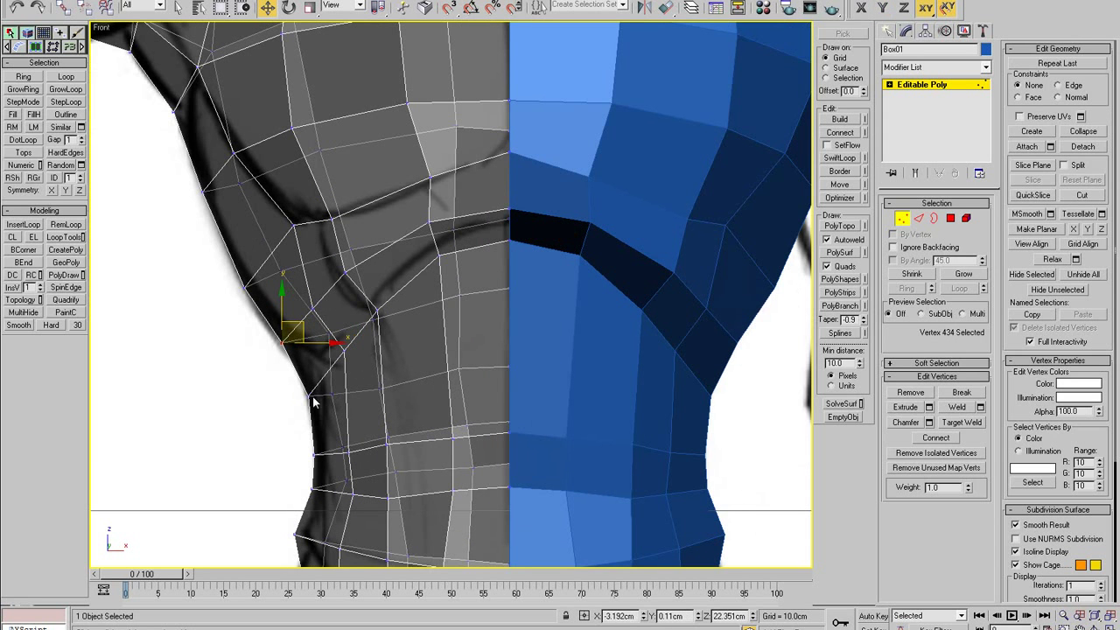
pyautogui.moveTo(310, 396); pyautogui.dragTo(386, 376)
pyautogui.click(316, 400)
pyautogui.click(384, 392)
# - Switch to the perspective view of the back and shift the lower-back vertices to straighten the column beside the spine
pyautogui.press('p')
pyautogui.keyDown('alt'); pyautogui.moveTo(595, 440); pyautogui.dragTo(508, 403, button='middle'); pyautogui.keyUp('alt')
pyautogui.scroll(4, 508, 403)
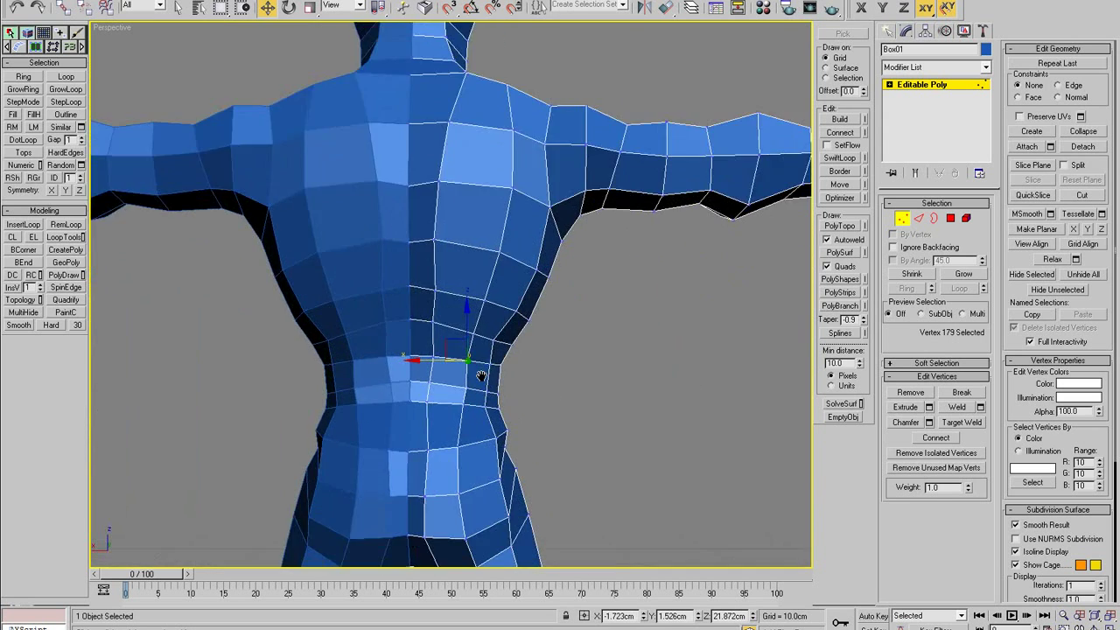
pyautogui.moveTo(467, 360); pyautogui.dragTo(470, 389)
pyautogui.keyDown('alt'); pyautogui.moveTo(478, 399); pyautogui.dragTo(480, 405, button='middle'); pyautogui.keyUp('alt')
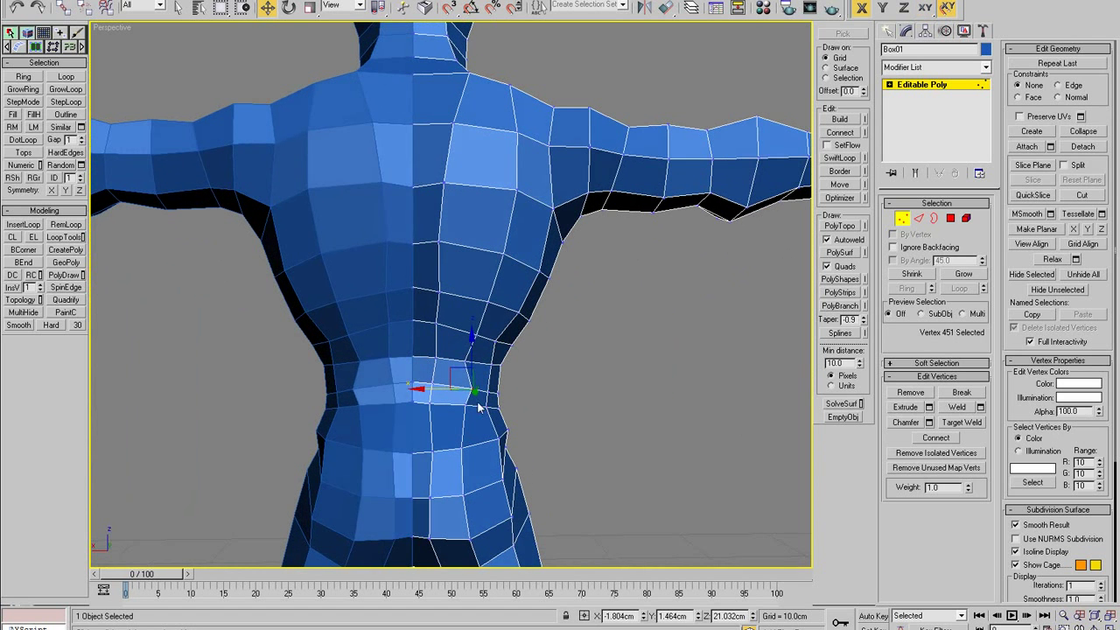
pyautogui.click(442, 386)
pyautogui.click(469, 334)
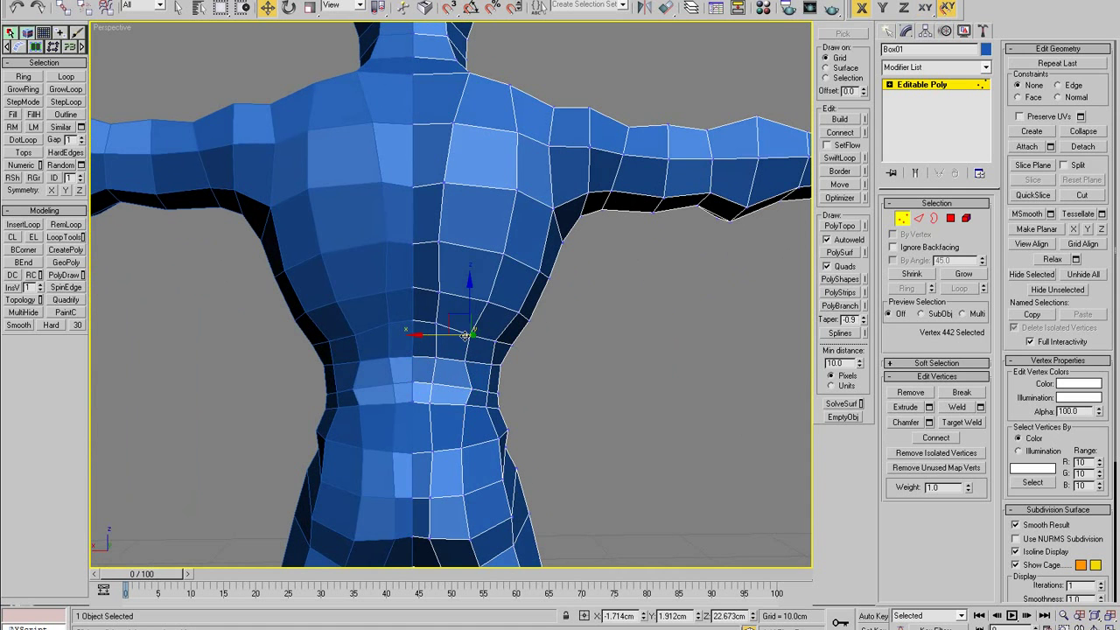
# - Shift the mid-back vertices below the shoulder blade sideways to even the vertical edge loops
pyautogui.click(438, 291)
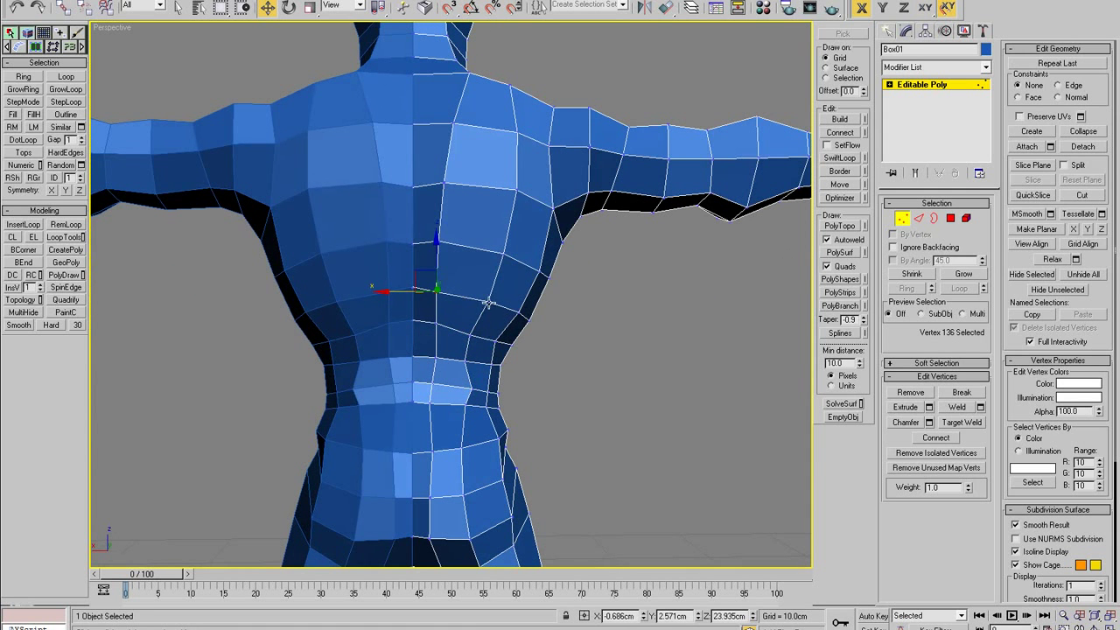
pyautogui.click(477, 300)
pyautogui.click(503, 254)
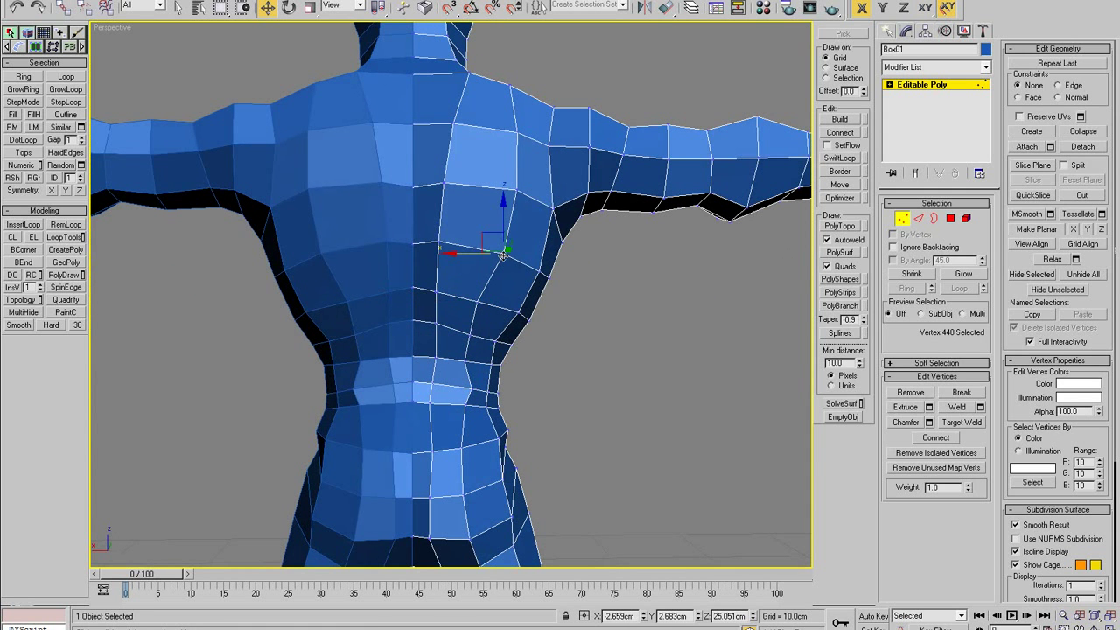
pyautogui.scroll(1, 442, 103)
pyautogui.moveTo(479, 121)
pyautogui.keyDown('alt'); pyautogui.mouseDown(button='middle')
pyautogui.moveTo(478, 107)
pyautogui.moveTo(477, 119)
pyautogui.mouseUp(button='middle'); pyautogui.keyUp('alt')
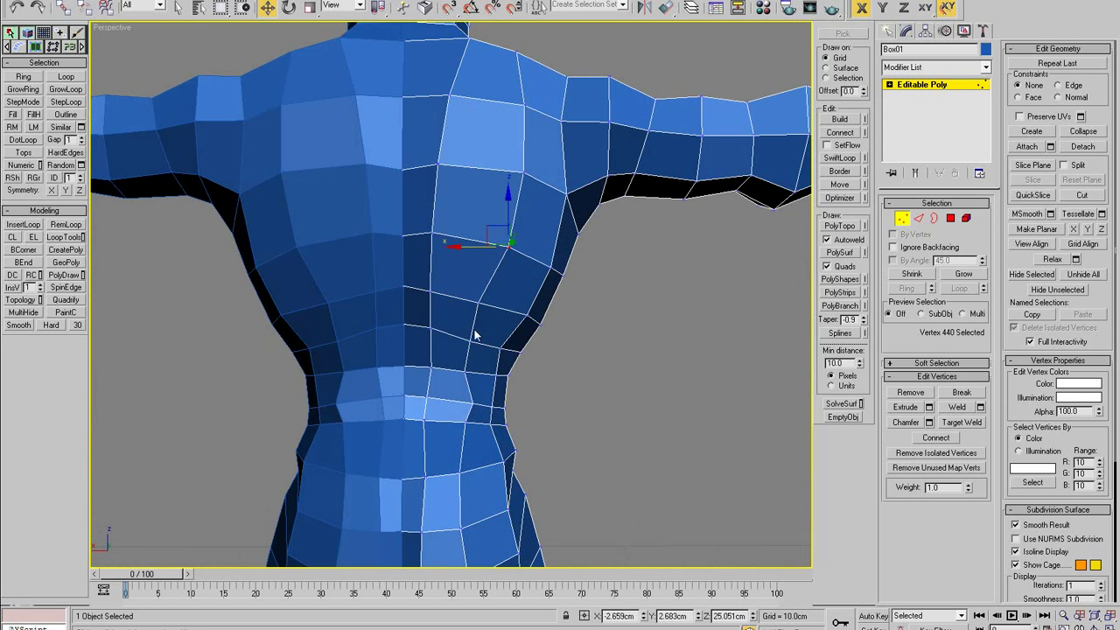
# - Move the lumbar vertex beside the spine along the Y axis to adjust the depth of the lower back
pyautogui.click(423, 404)
pyautogui.keyDown('alt'); pyautogui.moveTo(424, 405); pyautogui.dragTo(404, 453, button='middle'); pyautogui.keyUp('alt')
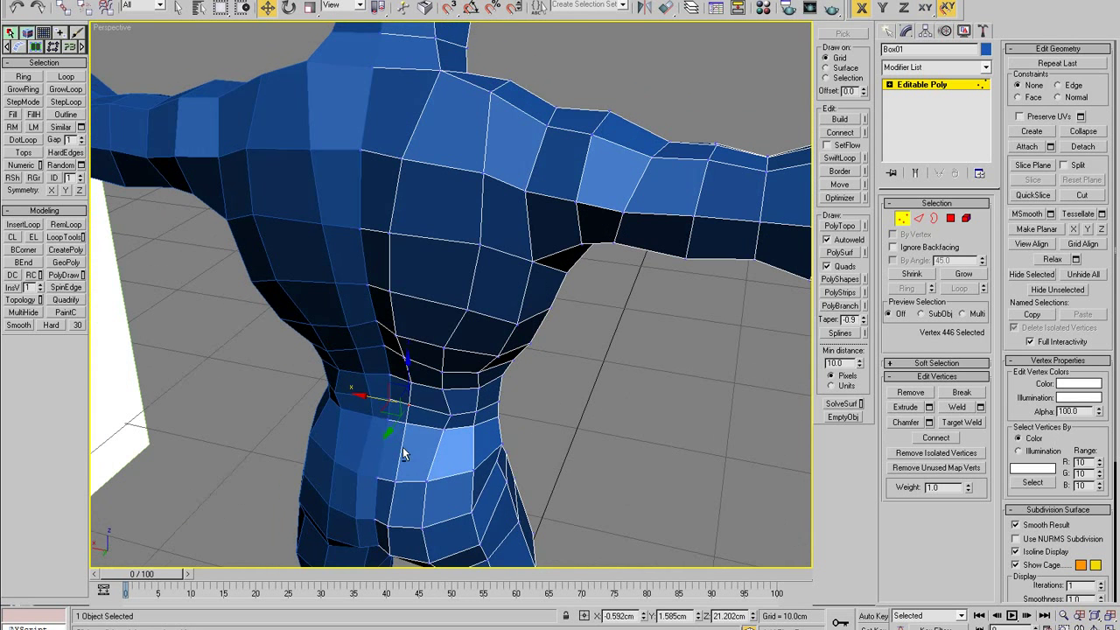
pyautogui.keyDown('alt'); pyautogui.moveTo(442, 422); pyautogui.dragTo(443, 400, button='middle'); pyautogui.keyUp('alt')
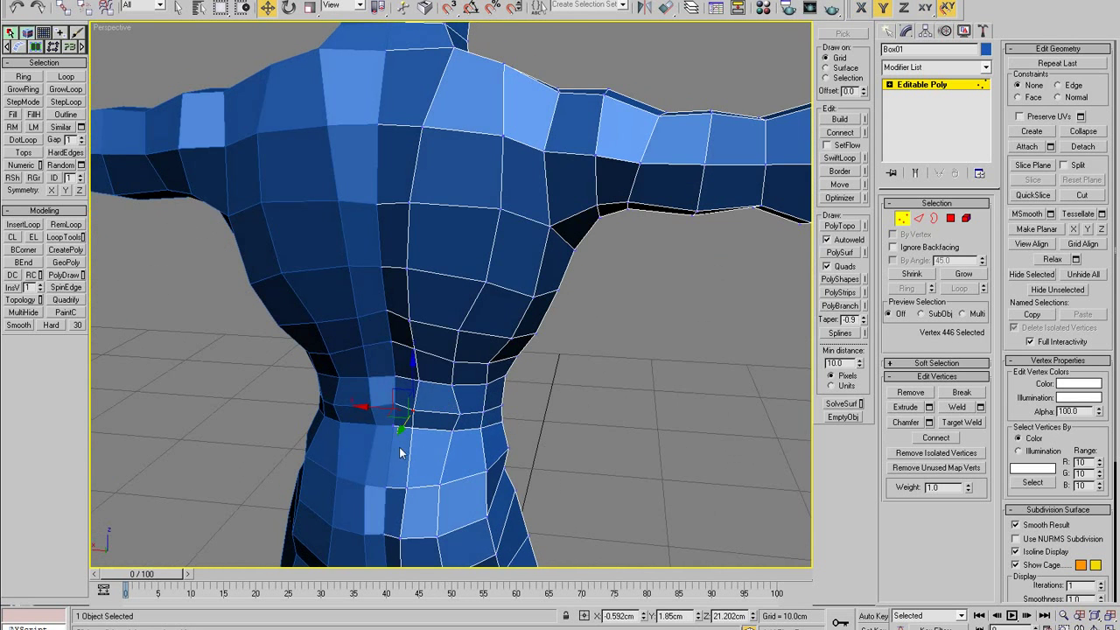
pyautogui.keyDown('alt'); pyautogui.moveTo(399, 447); pyautogui.dragTo(420, 433, button='middle'); pyautogui.keyUp('alt')
# - Reposition the spine vertex and its neighbour at the small of the back to form a shallow V in the edge loop
pyautogui.click(415, 428)
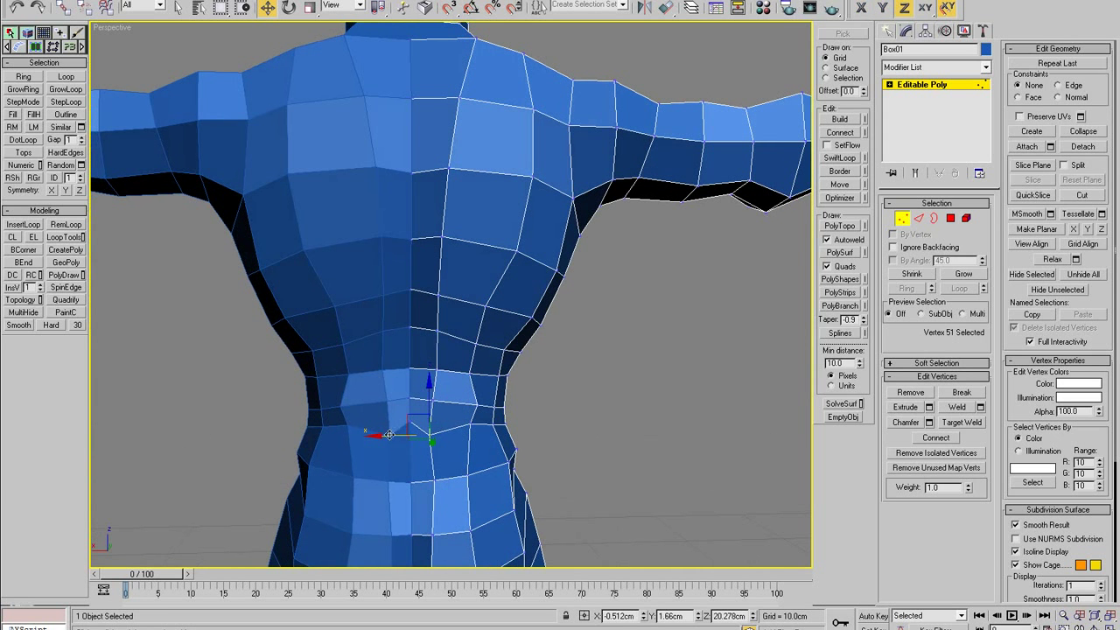
pyautogui.moveTo(390, 435); pyautogui.dragTo(397, 435)
pyautogui.moveTo(433, 392); pyautogui.dragTo(433, 396)
pyautogui.click(446, 407)
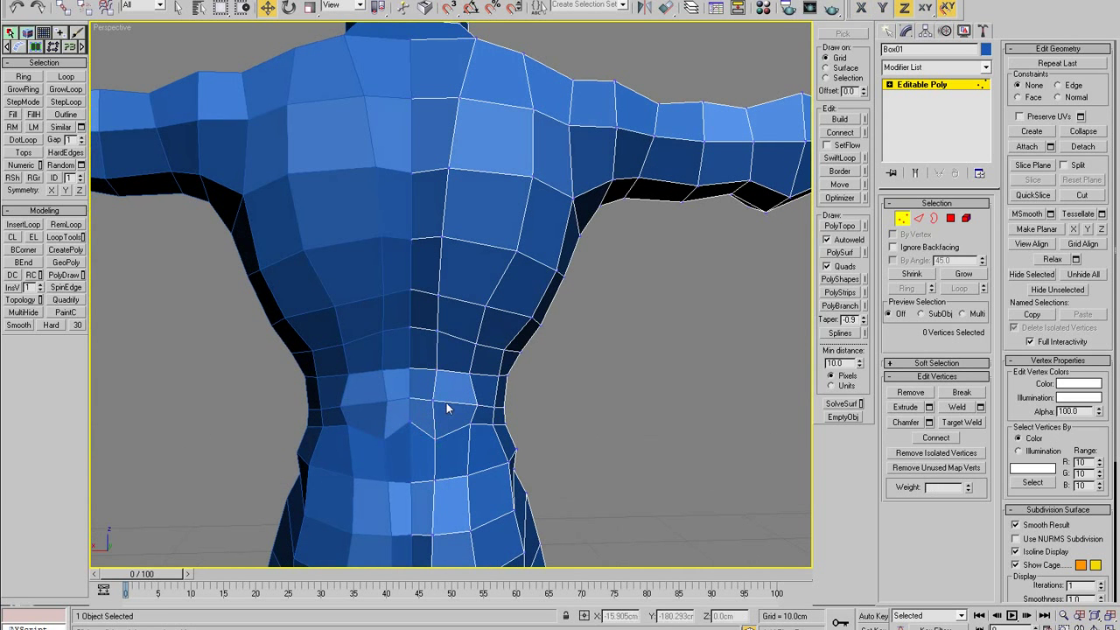
pyautogui.click(408, 425)
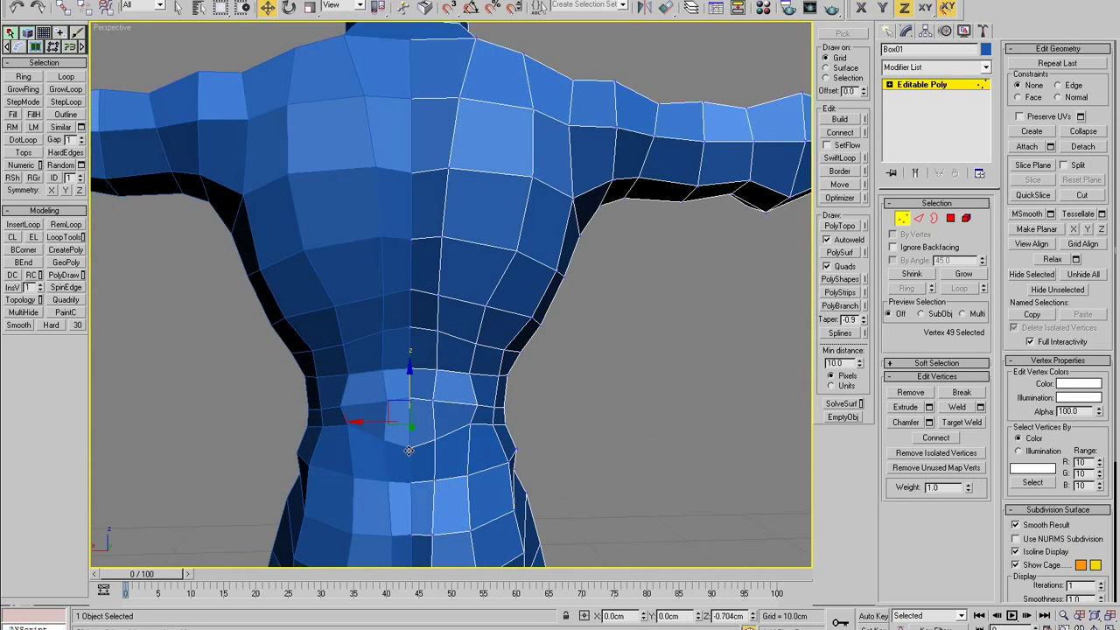
pyautogui.click(440, 434)
pyautogui.click(434, 430)
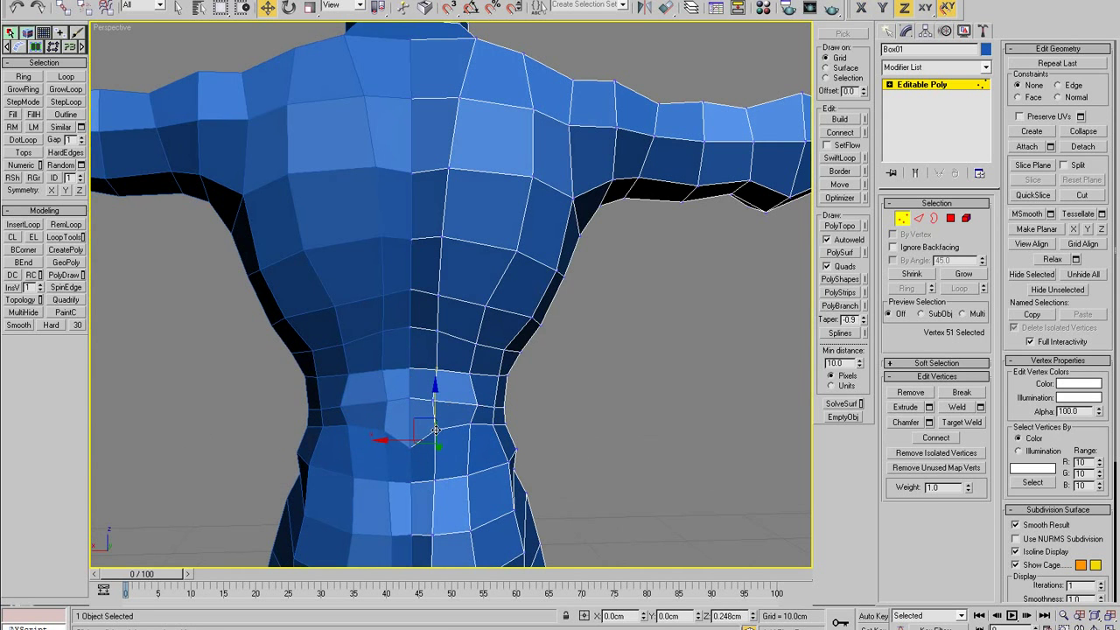
pyautogui.moveTo(435, 430); pyautogui.dragTo(421, 422)
pyautogui.moveTo(440, 426)
pyautogui.keyDown('alt'); pyautogui.mouseDown(button='middle')
pyautogui.moveTo(368, 407)
pyautogui.moveTo(455, 432)
pyautogui.mouseUp(button='middle'); pyautogui.keyUp('alt')
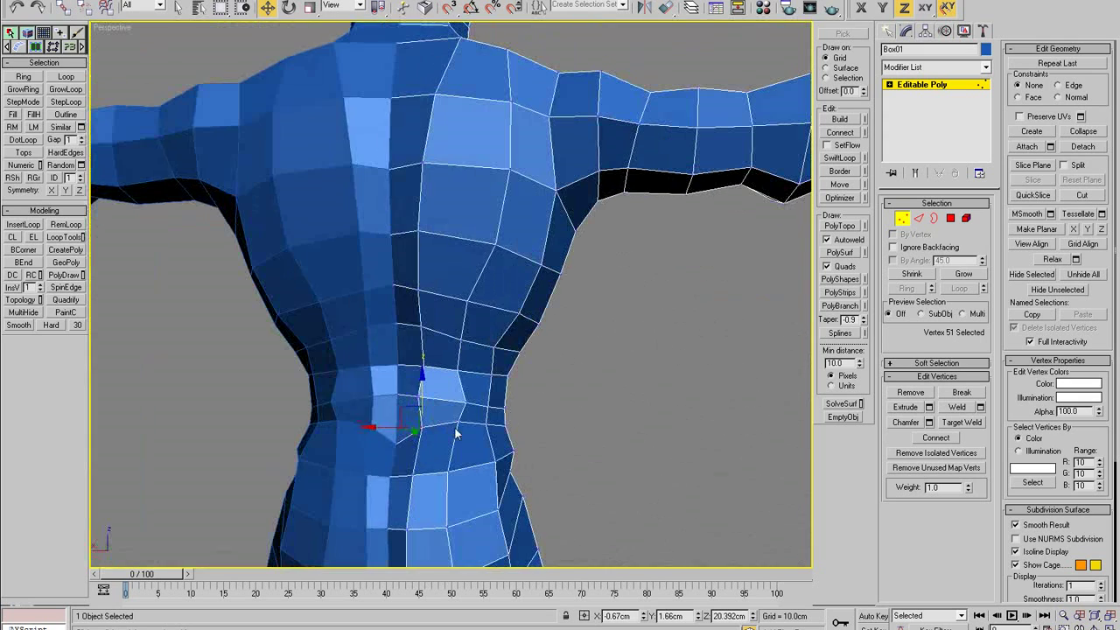
# - Adjust the small-of-the-back vertex beside the spine and shift the waist-side vertex along the X axis to even the waist loop
pyautogui.click(460, 425)
pyautogui.moveTo(460, 424); pyautogui.dragTo(456, 431)
pyautogui.keyDown('alt'); pyautogui.moveTo(482, 427); pyautogui.dragTo(430, 402, button='middle'); pyautogui.keyUp('alt')
pyautogui.click(493, 400)
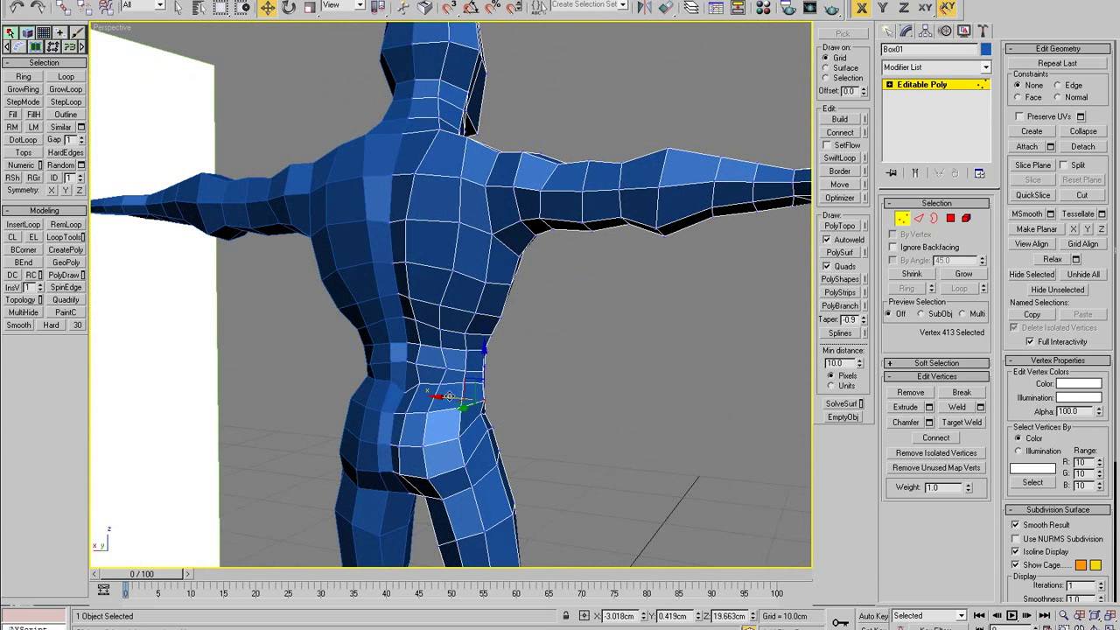
pyautogui.moveTo(449, 396); pyautogui.dragTo(445, 398)
pyautogui.keyDown('alt'); pyautogui.moveTo(445, 397); pyautogui.dragTo(285, 401, button='middle'); pyautogui.keyUp('alt')
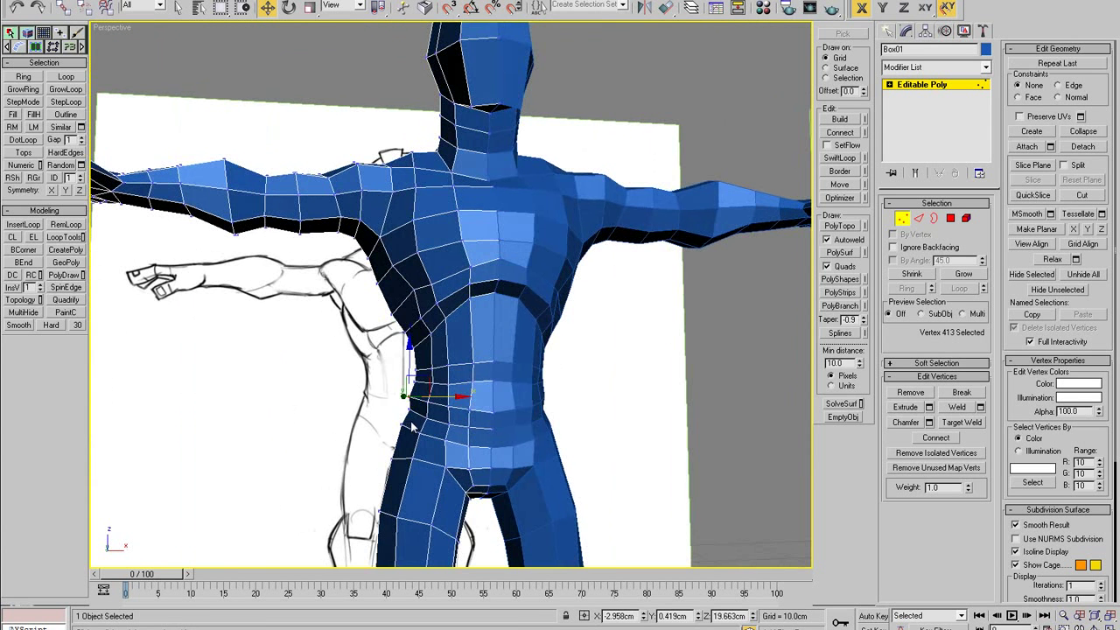
# - Adjust the vertices on the front corner of the waist, working from the flank toward the abdomen
pyautogui.click(420, 404)
pyautogui.click(422, 399)
pyautogui.keyDown('alt'); pyautogui.moveTo(424, 405); pyautogui.dragTo(440, 423, button='middle'); pyautogui.keyUp('alt')
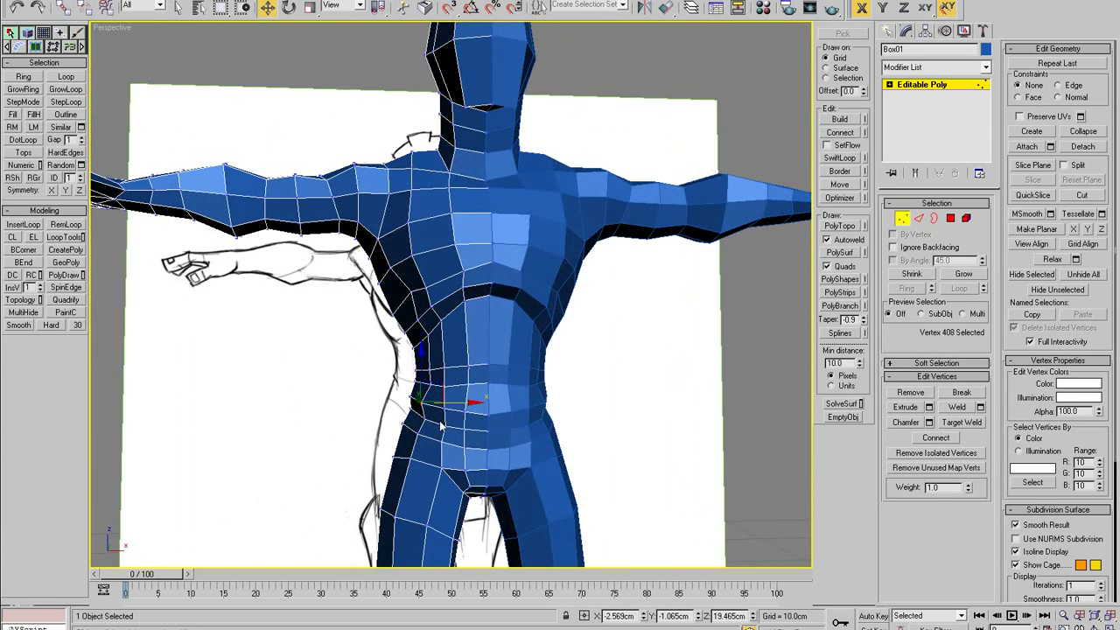
pyautogui.click(440, 408)
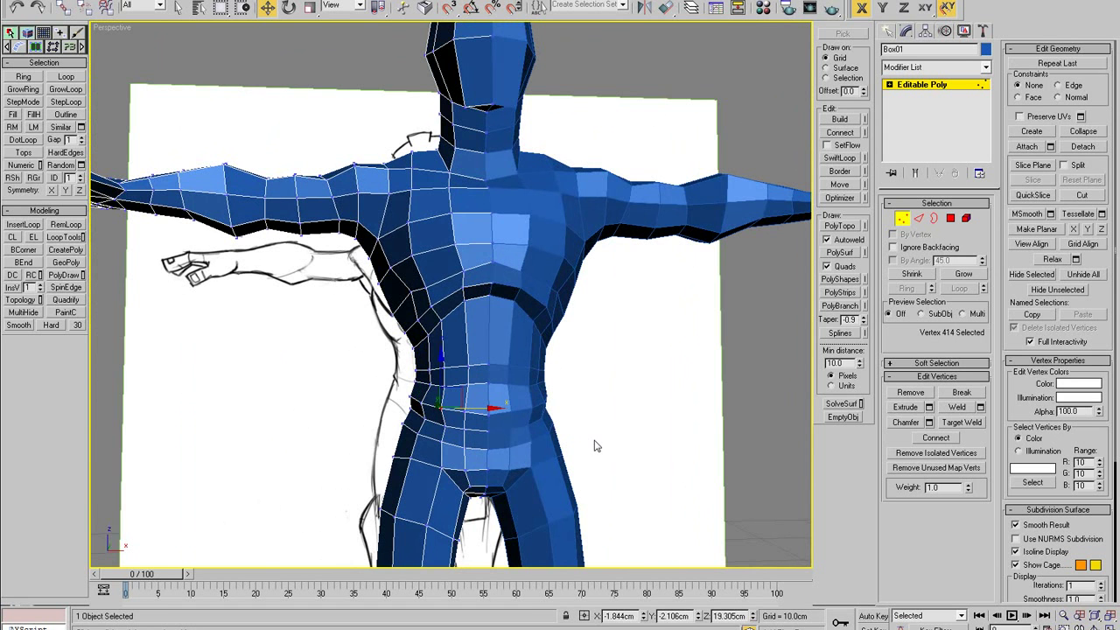
pyautogui.scroll(4, 595, 445)
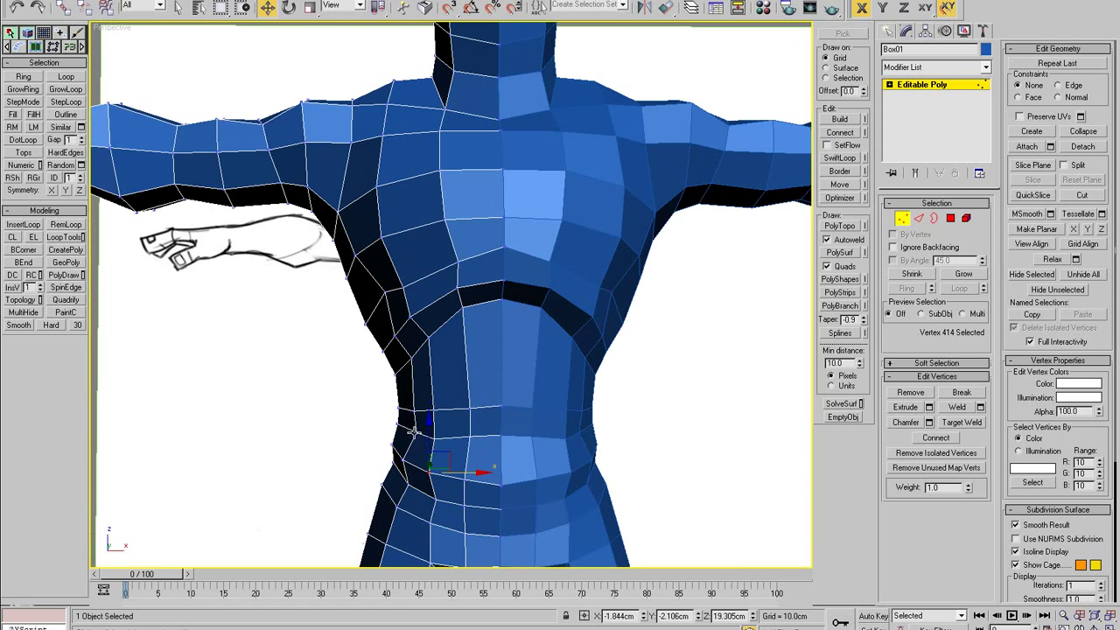
pyautogui.click(431, 437)
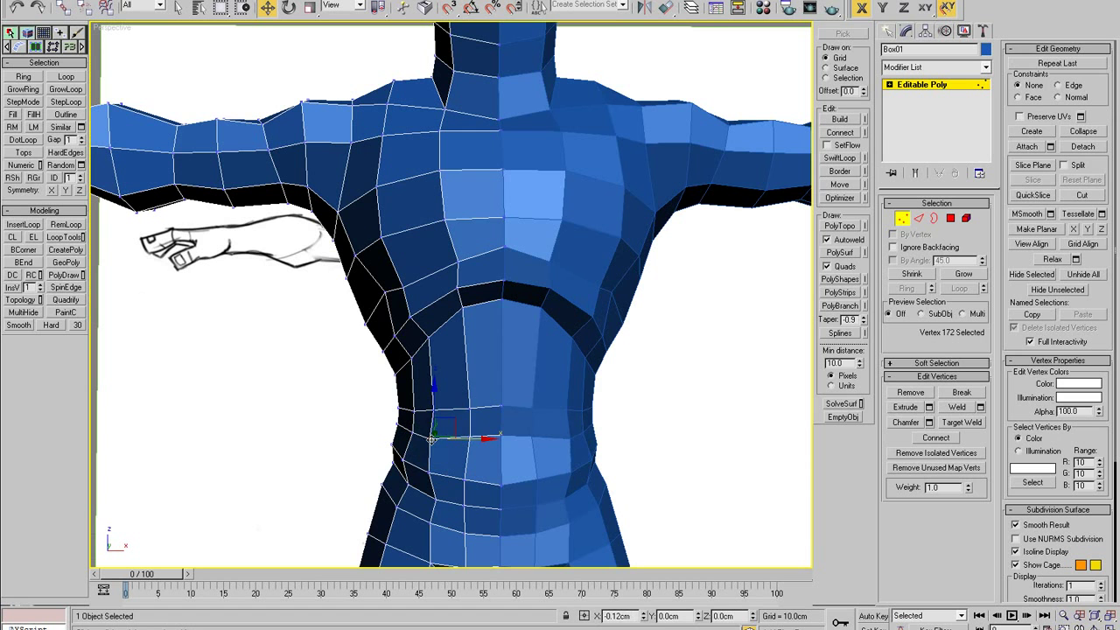
# - Raise the three vertices of the upper abdominal row, from the centre line out to the side of the belly
pyautogui.click(501, 409)
pyautogui.moveTo(501, 377); pyautogui.dragTo(501, 322)
pyautogui.moveTo(471, 406); pyautogui.dragTo(471, 357)
pyautogui.moveTo(434, 409); pyautogui.dragTo(435, 379)
# - Reposition the vertices around the flank so the raised abdominal row continues evenly around to the lower back
pyautogui.keyDown('alt'); pyautogui.moveTo(449, 394); pyautogui.dragTo(546, 388, button='middle'); pyautogui.keyUp('alt')
pyautogui.moveTo(475, 426); pyautogui.dragTo(475, 409)
pyautogui.keyDown('alt'); pyautogui.moveTo(455, 418); pyautogui.dragTo(497, 431, button='middle'); pyautogui.keyUp('alt')
pyautogui.moveTo(450, 425); pyautogui.dragTo(451, 415)
pyautogui.keyDown('alt'); pyautogui.moveTo(453, 416); pyautogui.dragTo(404, 404, button='middle'); pyautogui.keyUp('alt')
pyautogui.click(427, 423)
pyautogui.moveTo(401, 400); pyautogui.dragTo(393, 394)
pyautogui.moveTo(417, 442); pyautogui.dragTo(411, 445)
# - Switch to the left view with see-through display and reposition the waist vertices on the lower back and flank
pyautogui.press('l')
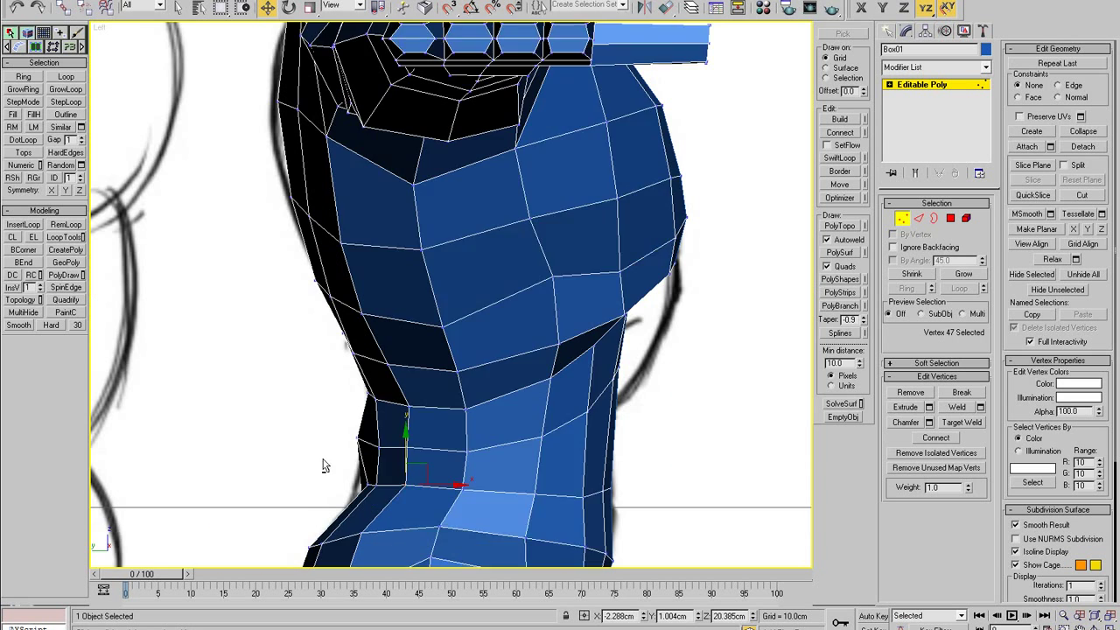
pyautogui.hotkey('alt', 'x')
pyautogui.moveTo(347, 467); pyautogui.dragTo(358, 430, button='middle')
pyautogui.moveTo(385, 408); pyautogui.dragTo(404, 389)
pyautogui.hotkey('alt', 'x')
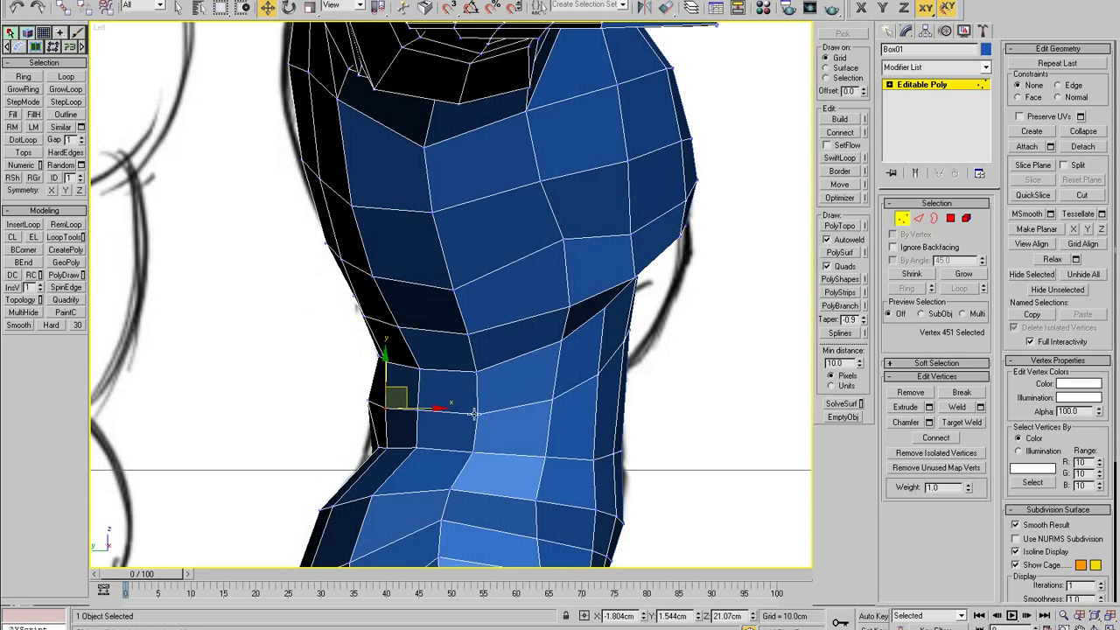
pyautogui.click(477, 411)
pyautogui.moveTo(643, 315); pyautogui.dragTo(605, 347, button='middle')
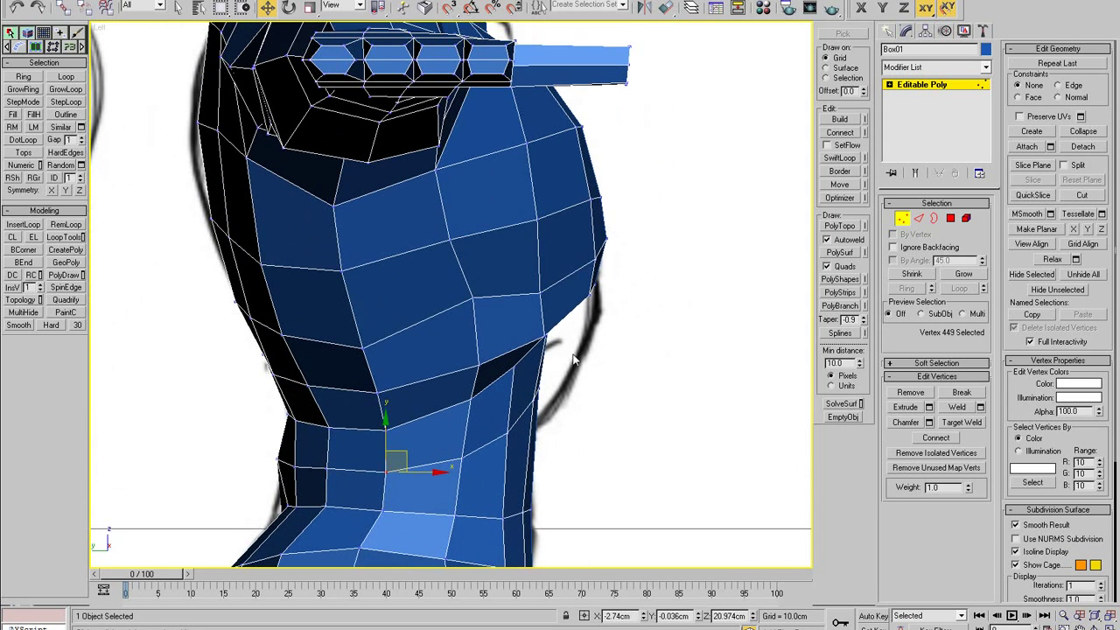
# - Move the front rib-arch vertices and the vertex beside them forward toward the chest outline of the side sketch
pyautogui.scroll(6, 554, 342)
pyautogui.hotkey('alt', 'x')
pyautogui.hotkey('alt', 'x')
pyautogui.moveTo(509, 281); pyautogui.dragTo(577, 283)
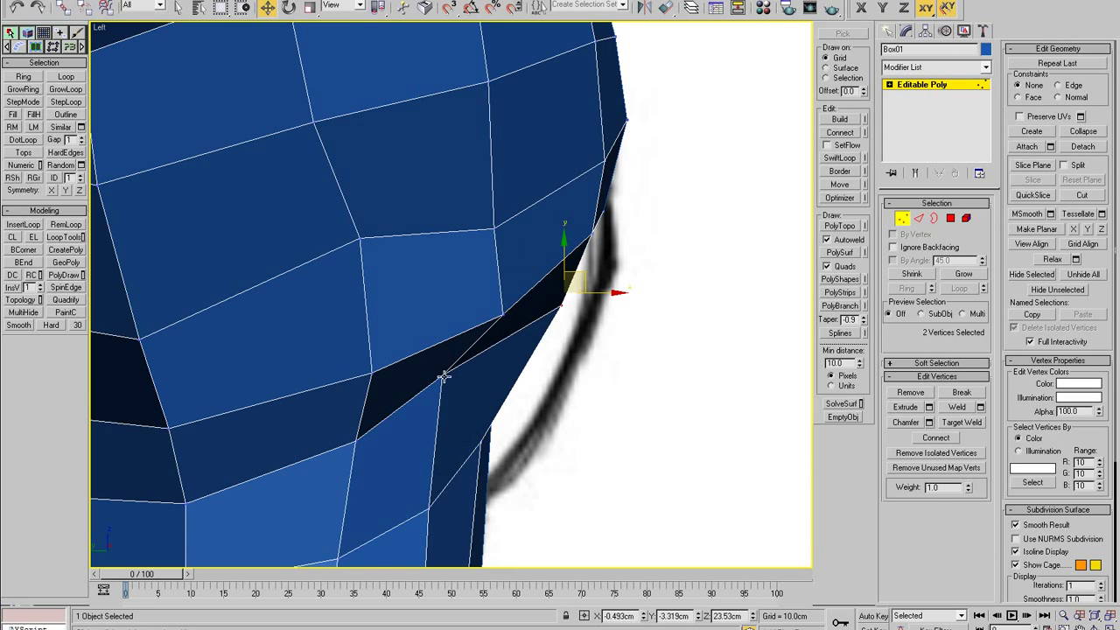
pyautogui.moveTo(443, 377); pyautogui.dragTo(474, 383)
pyautogui.scroll(-3, 487, 388)
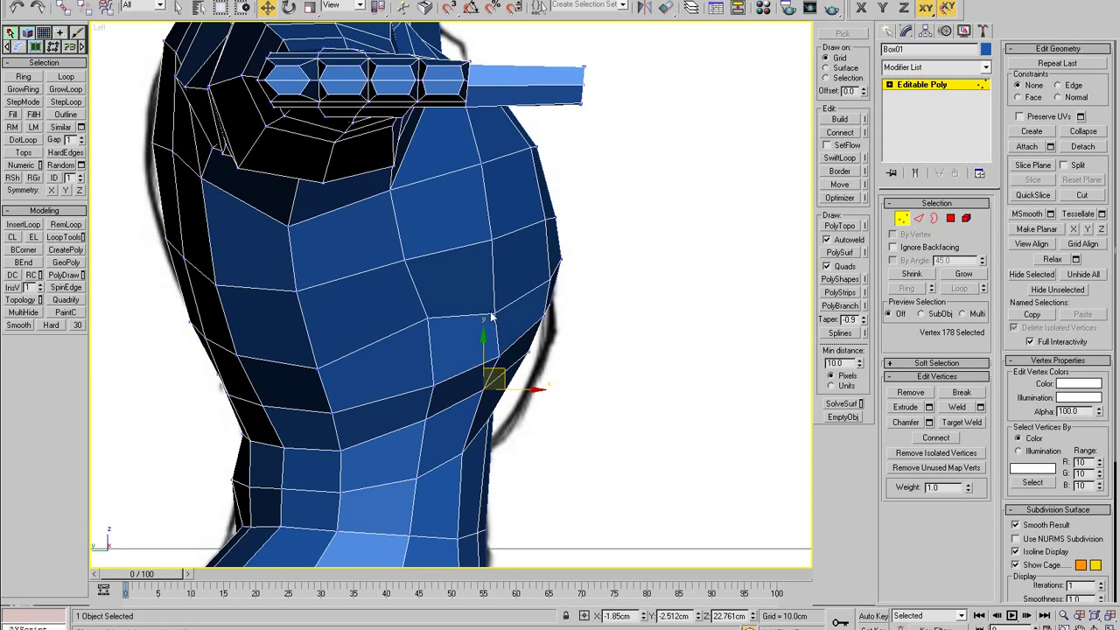
pyautogui.click(495, 313)
pyautogui.scroll(-4, 558, 372)
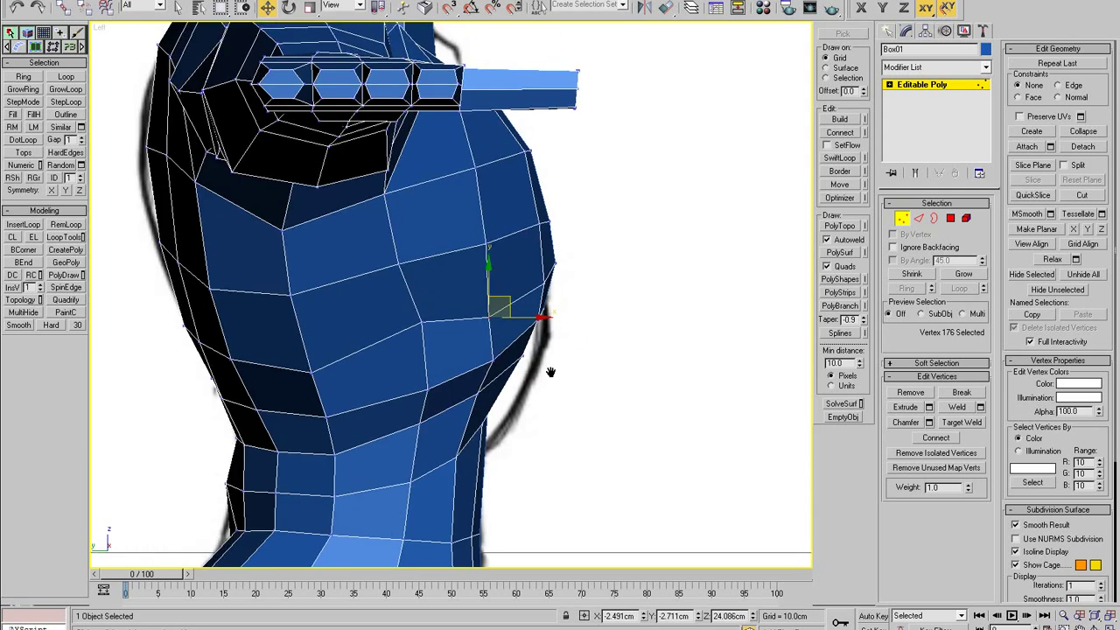
# - Scale the 17 front chest vertices to about 83% along X and reposition the two rib-arch vertices below the chest
pyautogui.moveTo(507, 397); pyautogui.dragTo(506, 412)
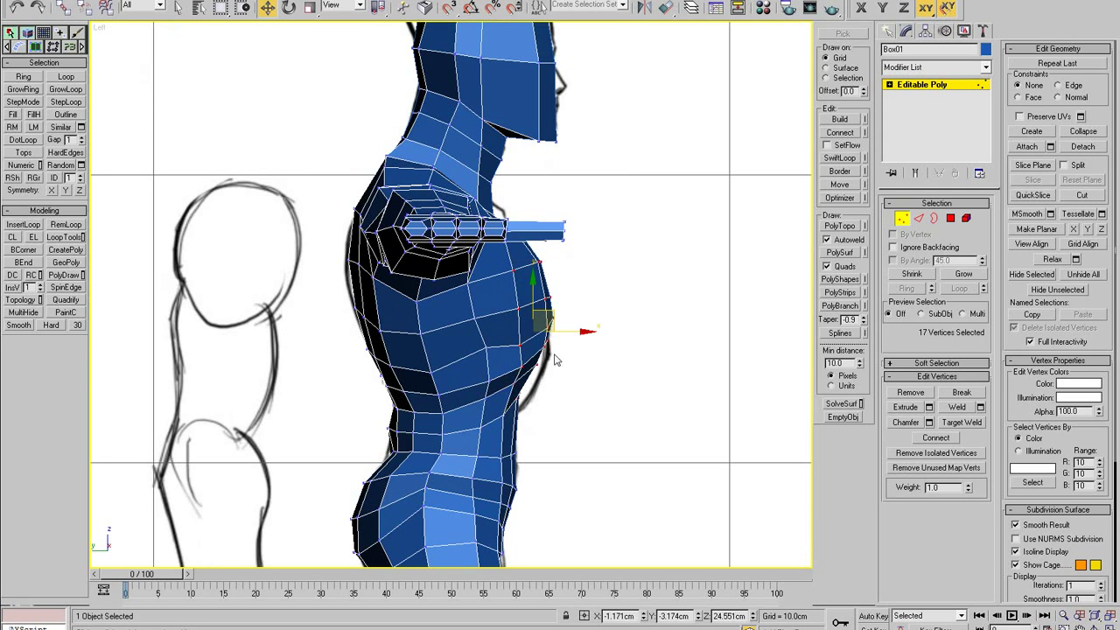
pyautogui.press('r')
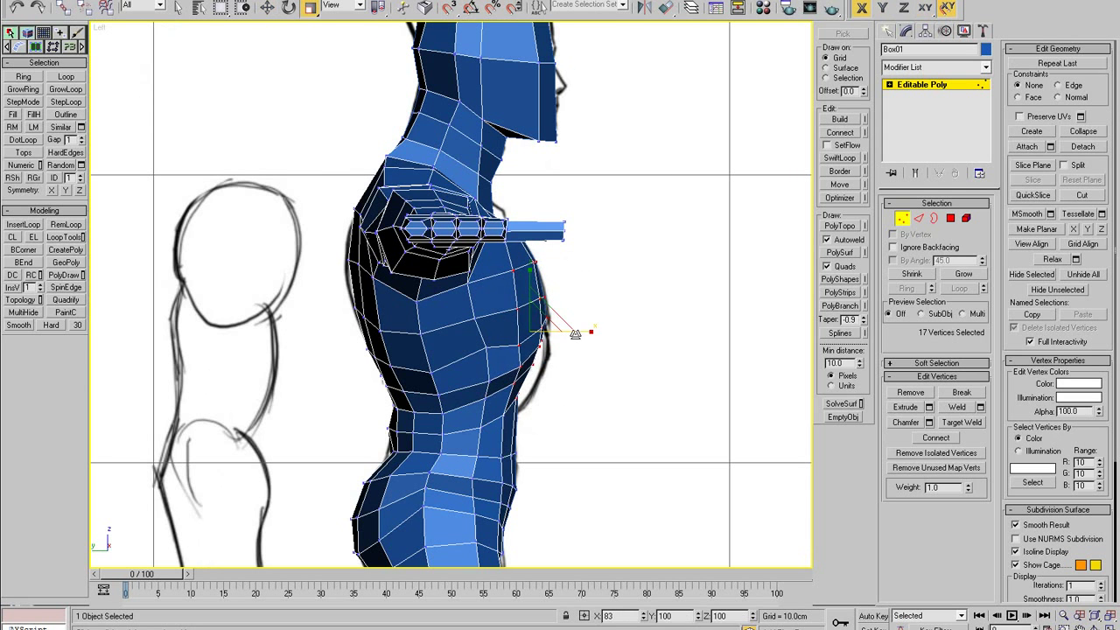
pyautogui.scroll(3, 547, 381)
pyautogui.press('w')
pyautogui.moveTo(491, 396); pyautogui.dragTo(512, 375)
pyautogui.scroll(-5, 527, 383)
pyautogui.scroll(5, 535, 388)
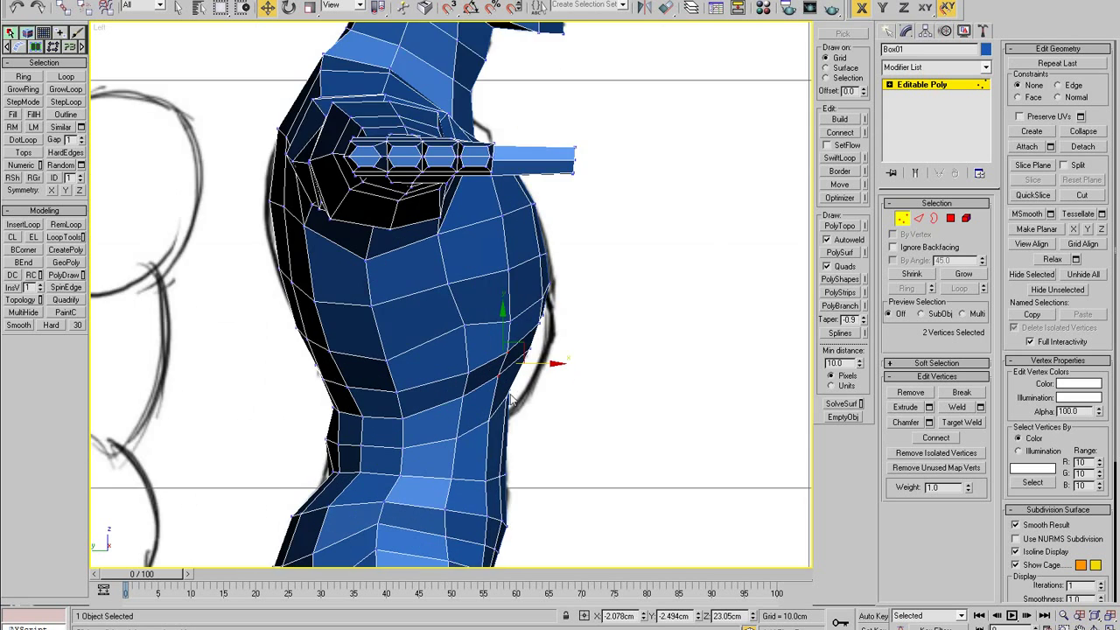
# - Return to the perspective view of the front and leave vertex editing with the whole figure in view
pyautogui.hotkey('alt', 'w')
pyautogui.rightClick(605, 430)
pyautogui.hotkey('alt', 'w')
pyautogui.keyDown('alt'); pyautogui.moveTo(592, 432); pyautogui.dragTo(503, 434, button='middle'); pyautogui.keyUp('alt')
pyautogui.scroll(-5, 503, 435)
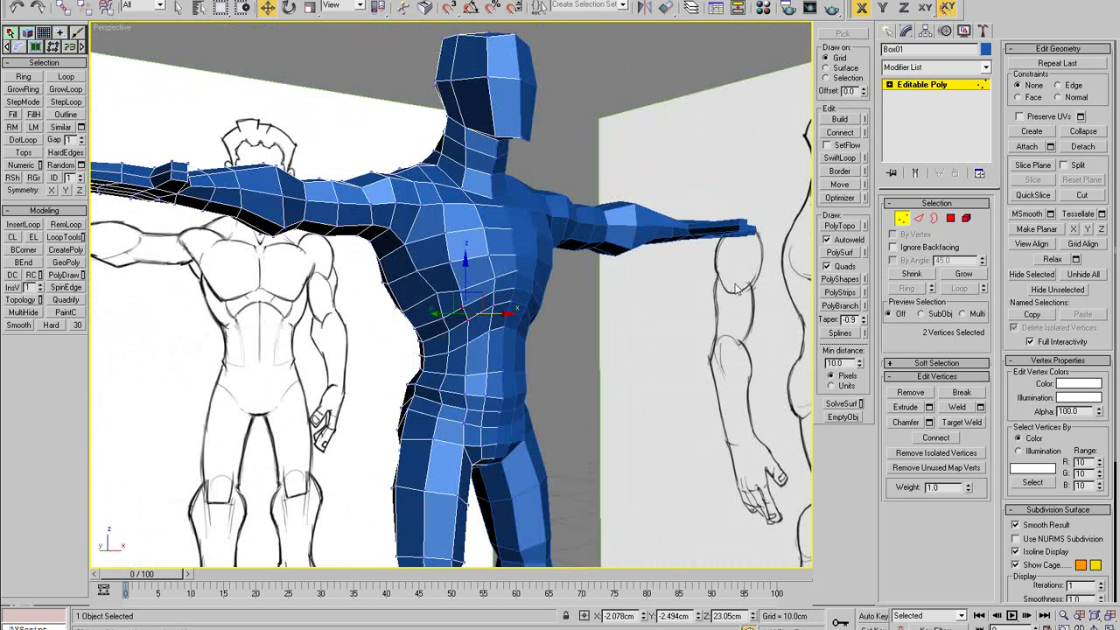
pyautogui.click(903, 218)
pyautogui.scroll(-5, 610, 304)
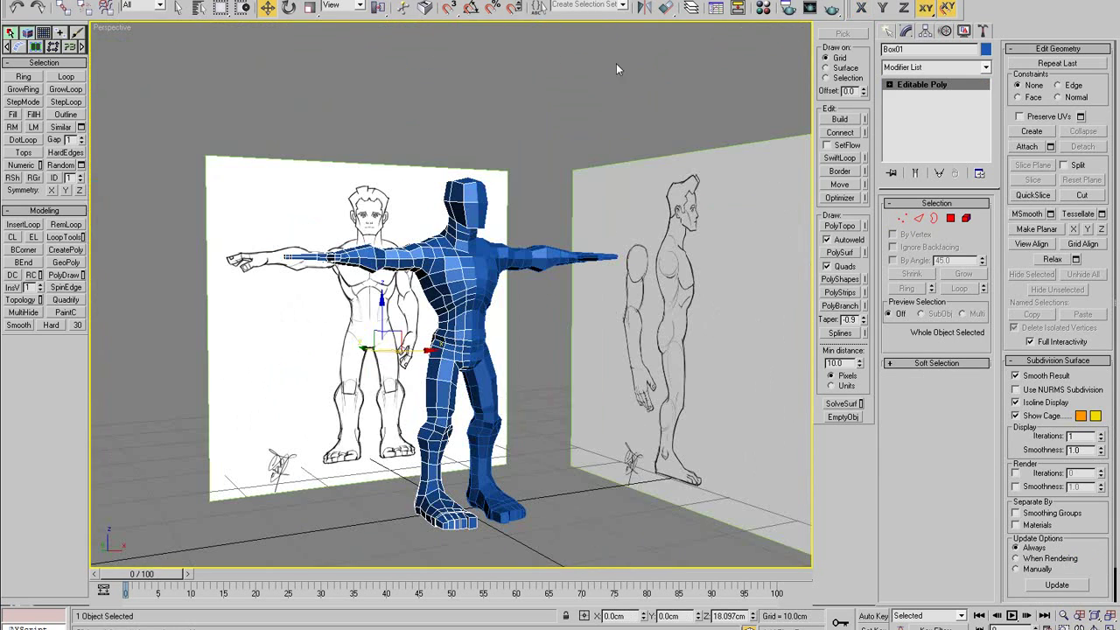
# - Hide the ImagePlanes layer and close the layer manager
pyautogui.click(691, 7)
pyautogui.click(594, 104)
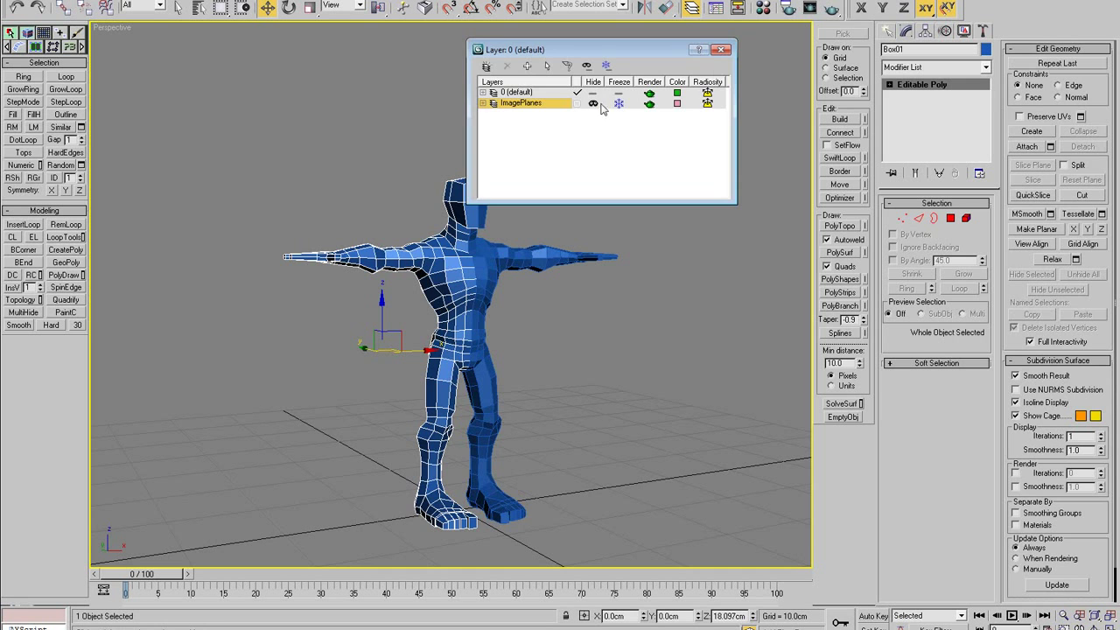
pyautogui.click(719, 49)
# - Examine the torso's shaded form around the chest and ribs, toggling the edge and wireframe displays
pyautogui.press('F4')
pyautogui.scroll(5, 498, 234)
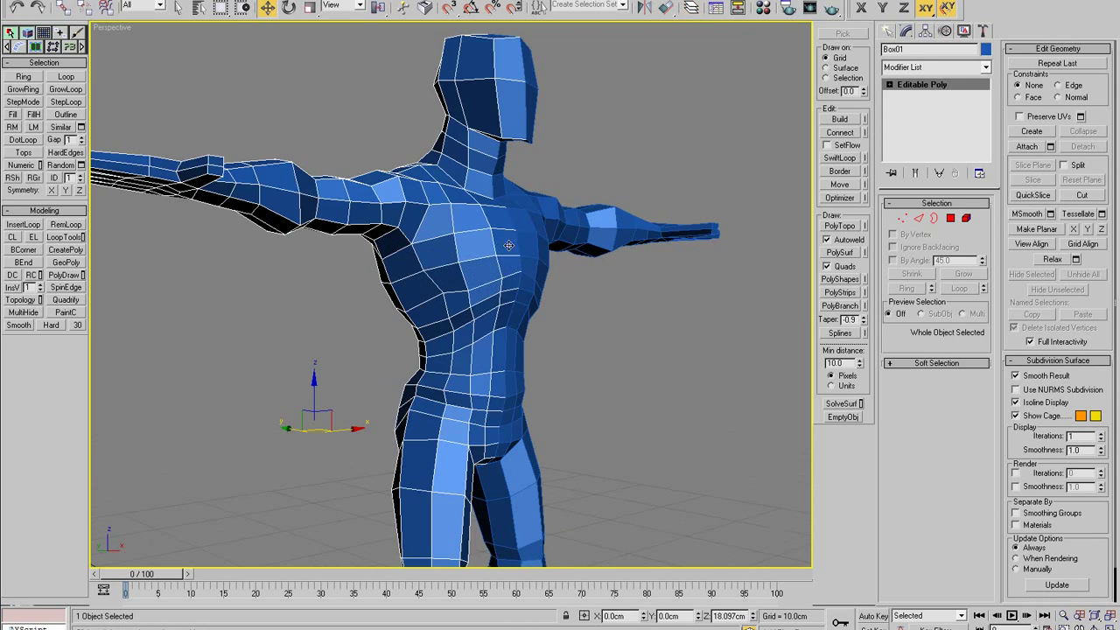
pyautogui.click(558, 308)
pyautogui.moveTo(535, 317)
pyautogui.keyDown('alt'); pyautogui.mouseDown(button='middle')
pyautogui.moveTo(429, 312)
pyautogui.moveTo(475, 324)
pyautogui.moveTo(550, 306)
pyautogui.moveTo(513, 343)
pyautogui.moveTo(535, 303)
pyautogui.moveTo(560, 298)
pyautogui.moveTo(540, 334)
pyautogui.moveTo(473, 387)
pyautogui.moveTo(510, 313)
pyautogui.moveTo(507, 350)
pyautogui.mouseUp(button='middle'); pyautogui.keyUp('alt')
pyautogui.scroll(2, 475, 324)
pyautogui.click(453, 341)
pyautogui.press('F3')
pyautogui.press('F3')
pyautogui.press('F4')
pyautogui.scroll(2, 513, 342)
# - Push the centre chest vertices back along the Y axis to form an indentation beneath the pectorals, and adjust their neighbours
pyautogui.press('1')
pyautogui.click(544, 329)
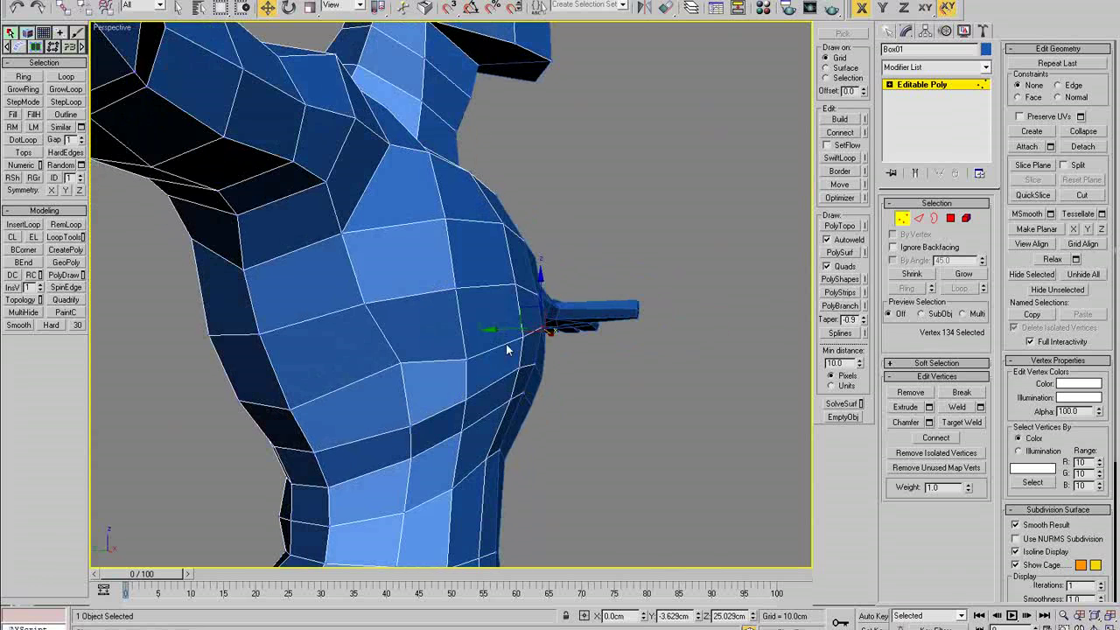
pyautogui.click(507, 339)
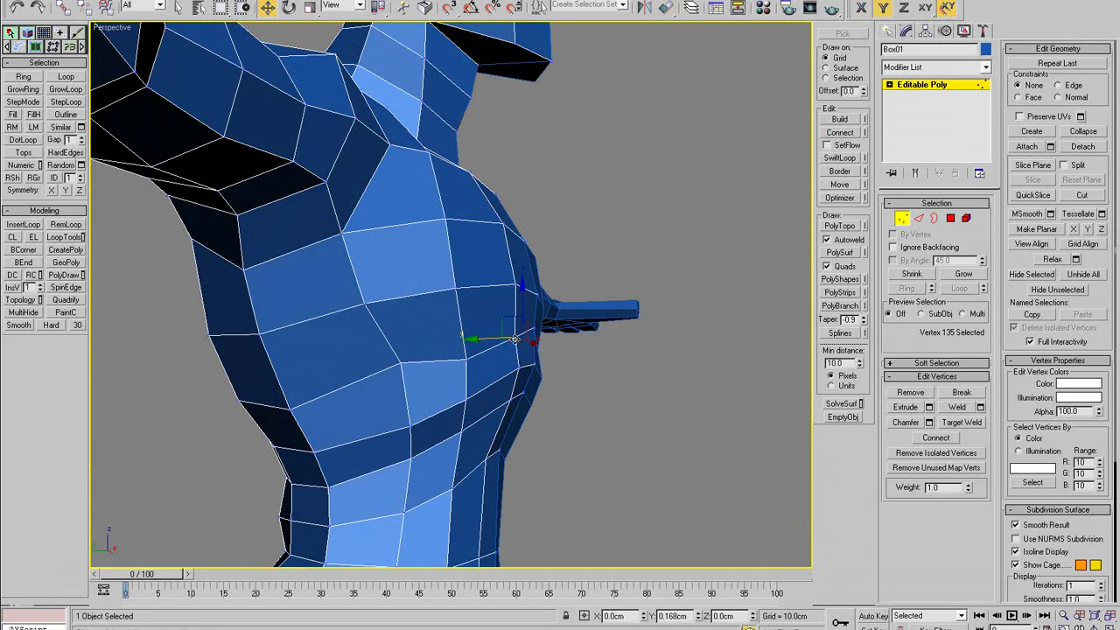
pyautogui.click(518, 334)
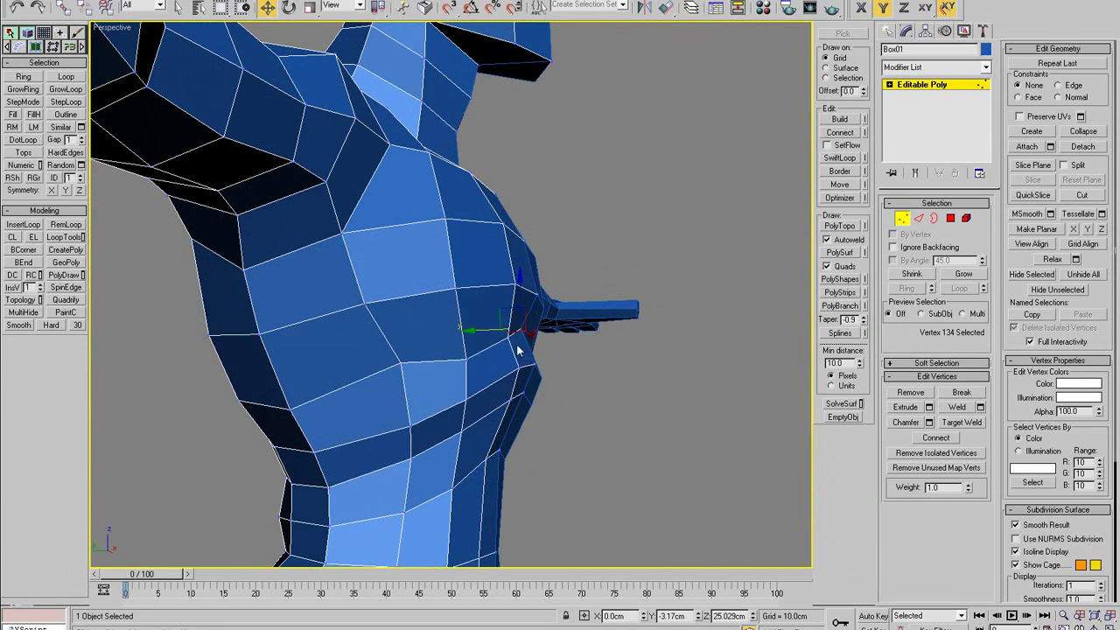
pyautogui.click(465, 358)
pyautogui.keyDown('alt'); pyautogui.moveTo(465, 358); pyautogui.dragTo(546, 366, button='middle'); pyautogui.keyUp('alt')
pyautogui.moveTo(539, 360); pyautogui.dragTo(475, 371)
pyautogui.click(535, 409)
pyautogui.click(496, 400)
# - In the left view, move the rib-side vertex backward and the vertex below it forward to shape the rib arch
pyautogui.hotkey('alt', 'w')
pyautogui.rightClick(314, 448)
pyautogui.hotkey('alt', 'w')
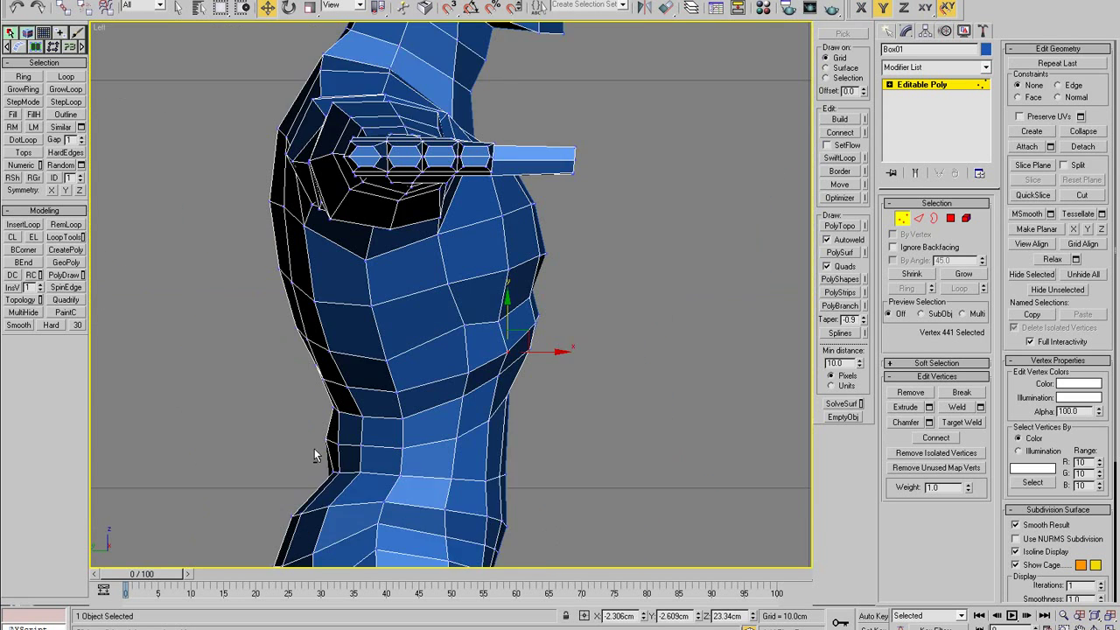
pyautogui.scroll(2, 418, 424)
pyautogui.click(487, 341)
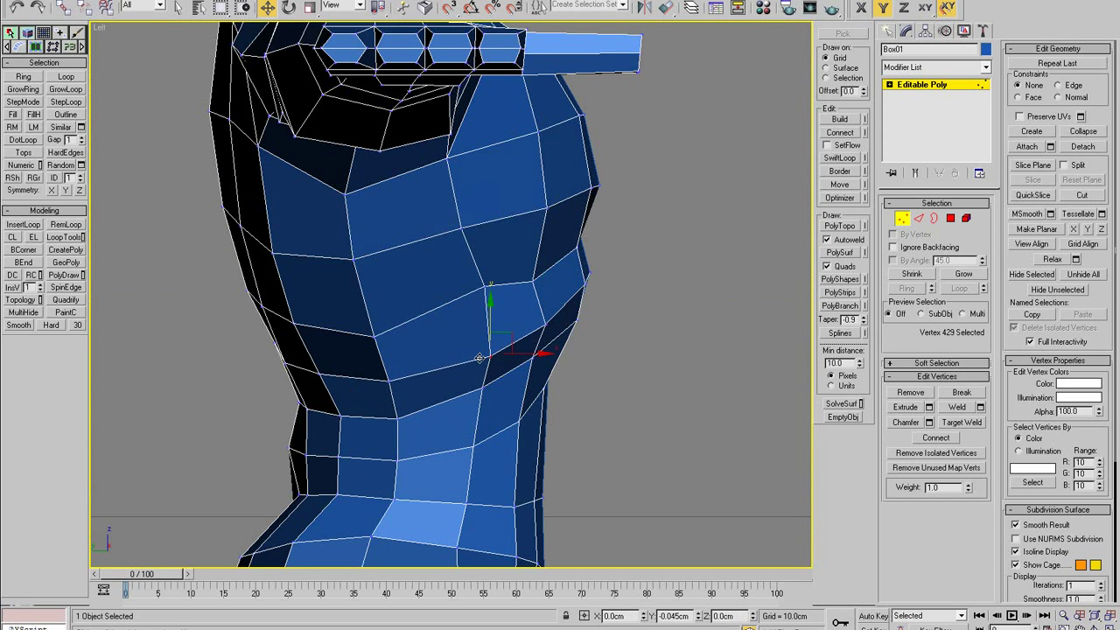
pyautogui.moveTo(505, 326)
pyautogui.mouseDown()
pyautogui.moveTo(507, 337)
pyautogui.moveTo(493, 329)
pyautogui.mouseUp()
pyautogui.moveTo(483, 387); pyautogui.dragTo(497, 381)
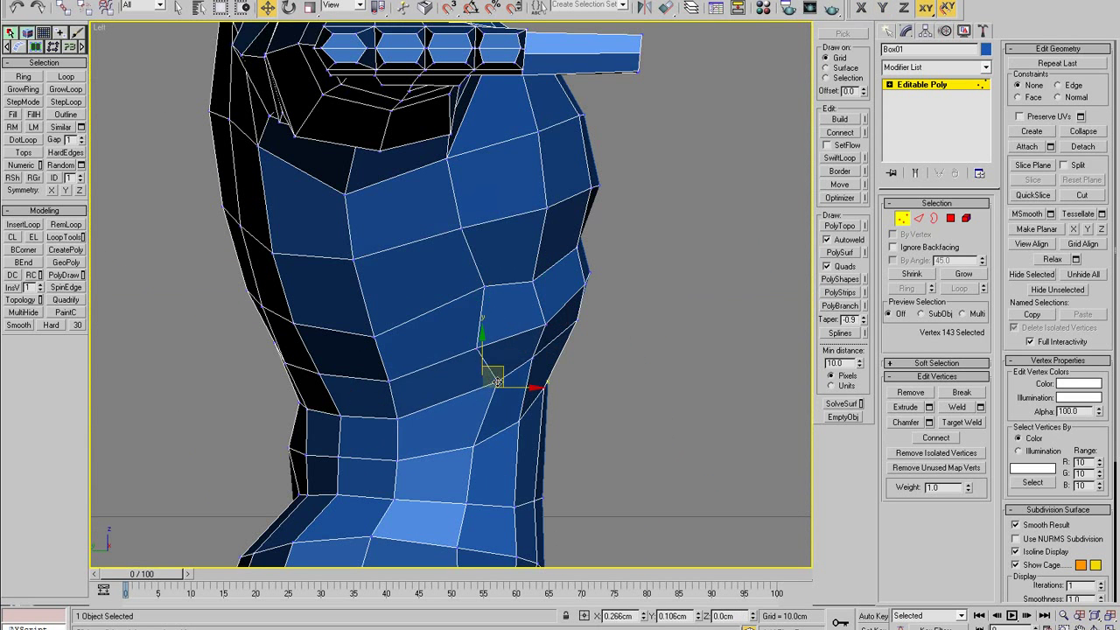
# - Shift the vertex at the side of the lower pectoral backward to deepen the crease above the rib arch
pyautogui.click(484, 285)
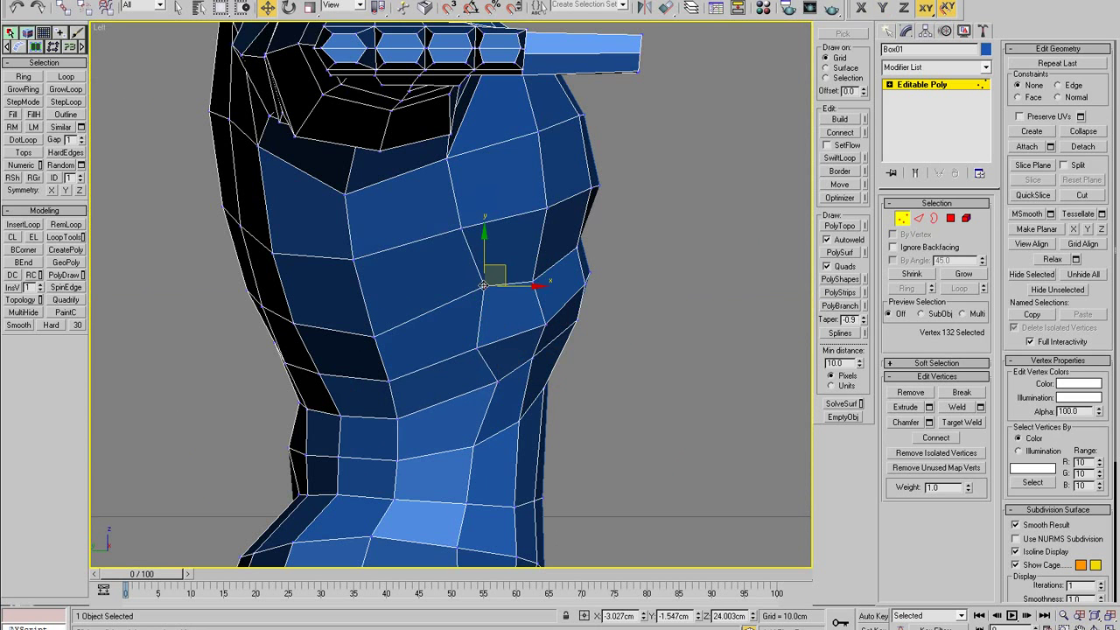
pyautogui.click(542, 324)
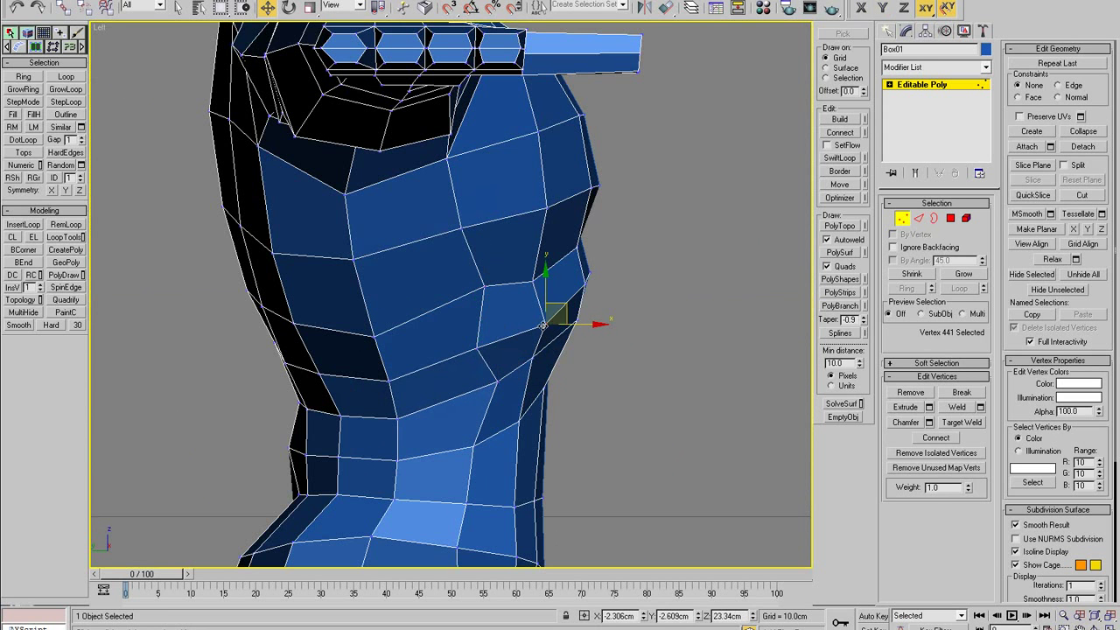
pyautogui.click(539, 273)
pyautogui.moveTo(540, 274); pyautogui.dragTo(528, 276)
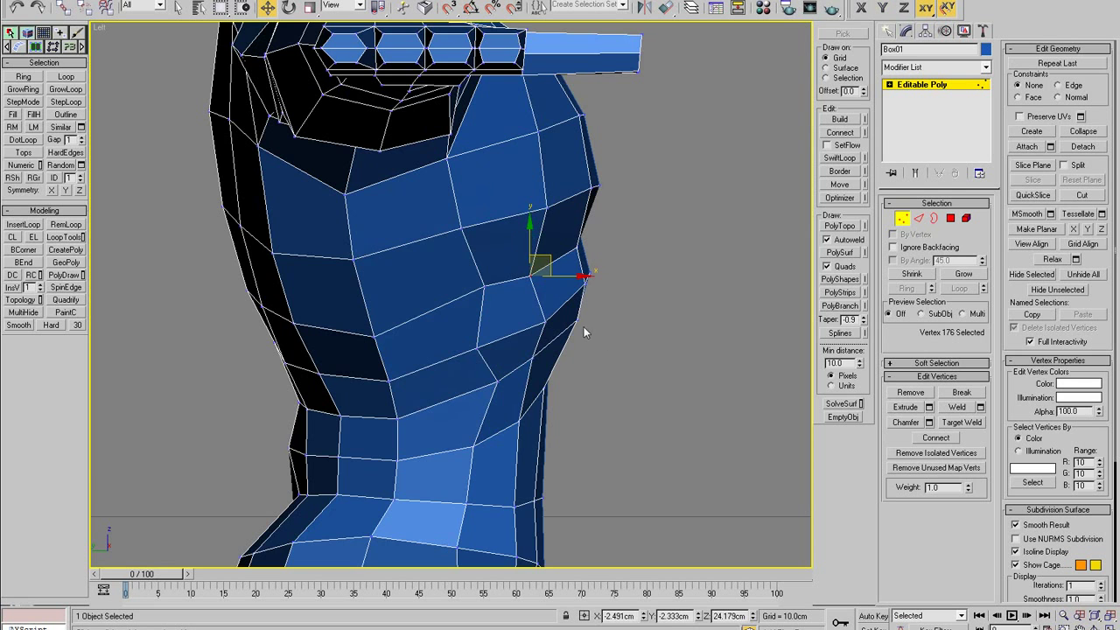
# - Turn on wireframe display and move the front rib-arch vertices backward and slightly down in the side profile
pyautogui.hotkey('alt', 'x')
pyautogui.hotkey('alt', 'x')
pyautogui.press('F3')
pyautogui.scroll(2, 591, 325)
pyautogui.moveTo(590, 324); pyautogui.dragTo(568, 353, button='middle')
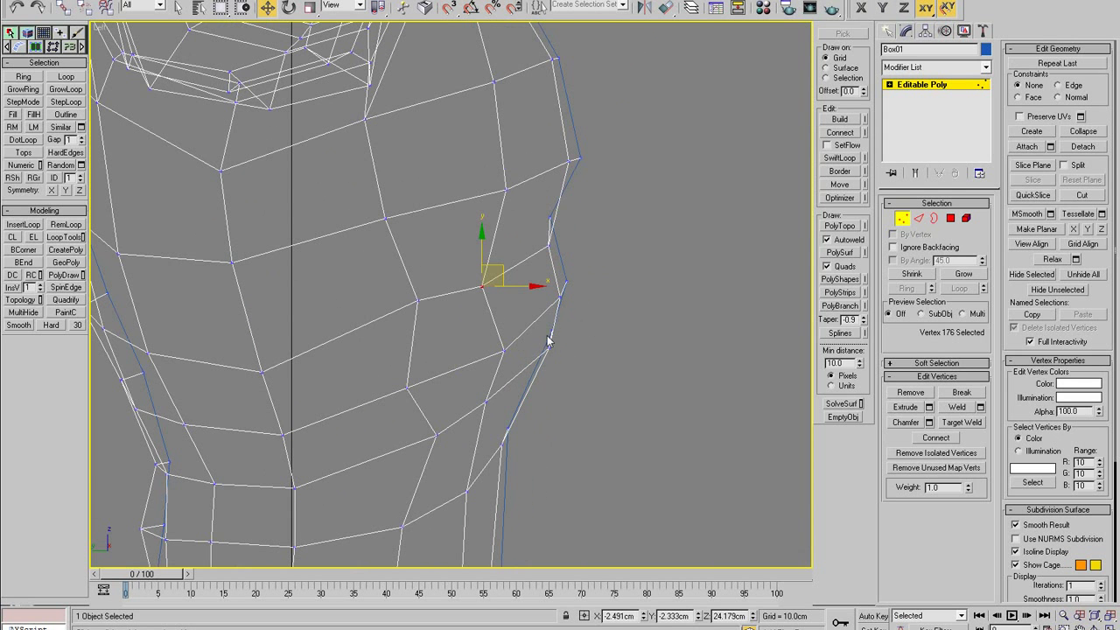
pyautogui.moveTo(546, 336); pyautogui.dragTo(581, 369)
pyautogui.moveTo(567, 321); pyautogui.dragTo(543, 337)
# - Move the front vertices of the upper belly and the waist forward to fill out the abdomen's side profile
pyautogui.moveTo(527, 422); pyautogui.dragTo(535, 347, button='middle')
pyautogui.moveTo(535, 350); pyautogui.dragTo(497, 392)
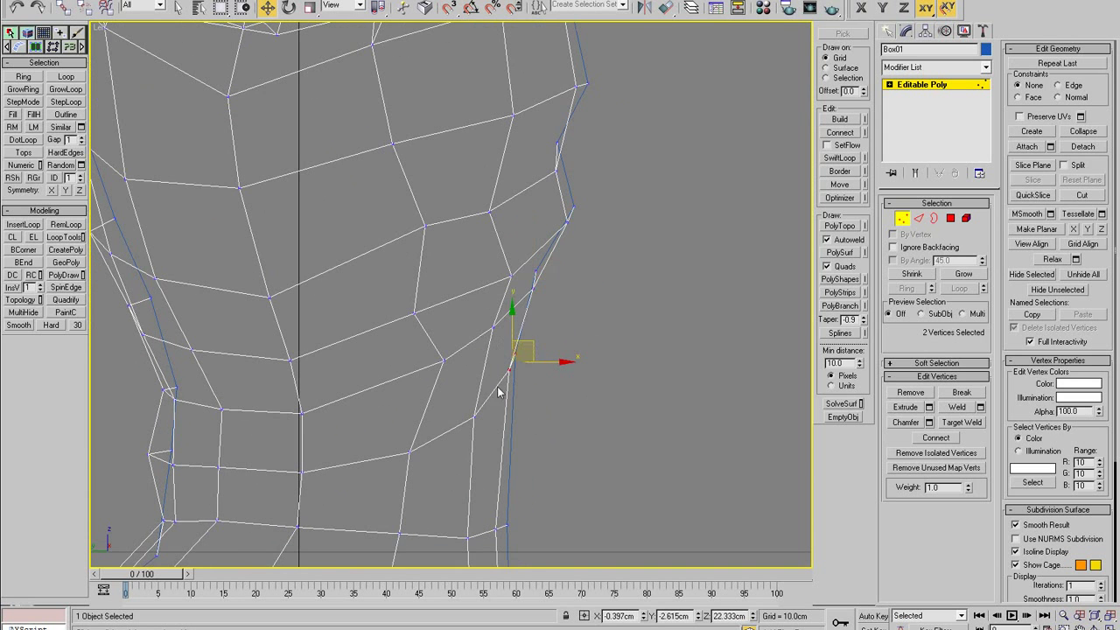
pyautogui.moveTo(525, 347); pyautogui.dragTo(547, 358)
pyautogui.moveTo(532, 425); pyautogui.dragTo(572, 325, button='middle')
pyautogui.moveTo(603, 387); pyautogui.dragTo(496, 458)
pyautogui.moveTo(536, 409); pyautogui.dragTo(545, 398)
# - Reposition the side abdominal vertices above the waist to even the vertical edge columns in the side view
pyautogui.click(515, 428)
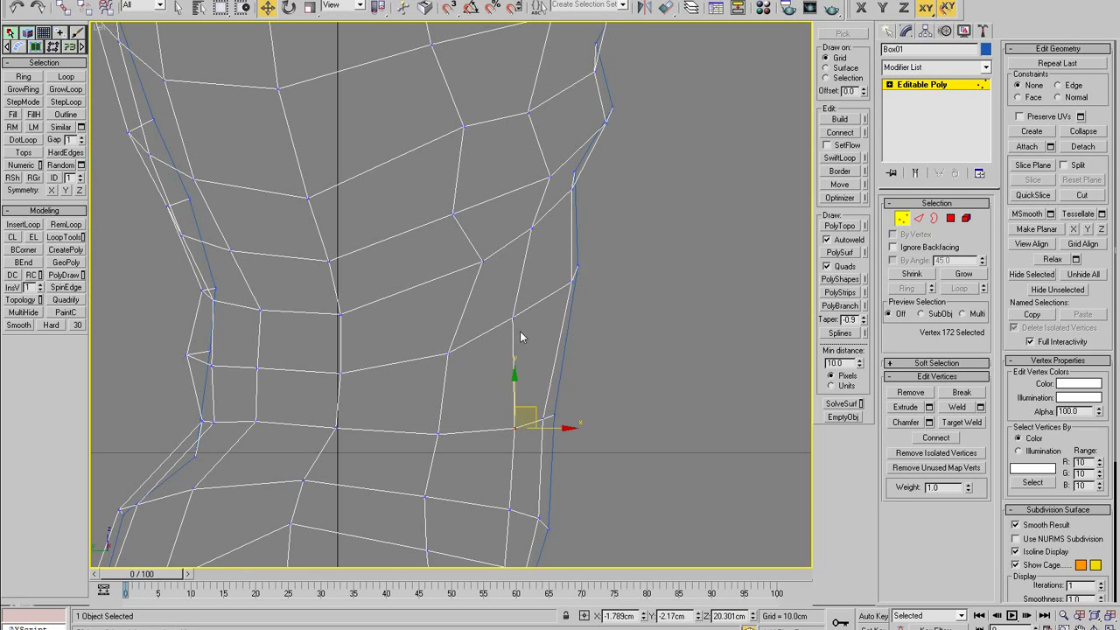
pyautogui.click(513, 317)
pyautogui.moveTo(530, 304); pyautogui.dragTo(552, 298)
pyautogui.scroll(-3, 505, 352)
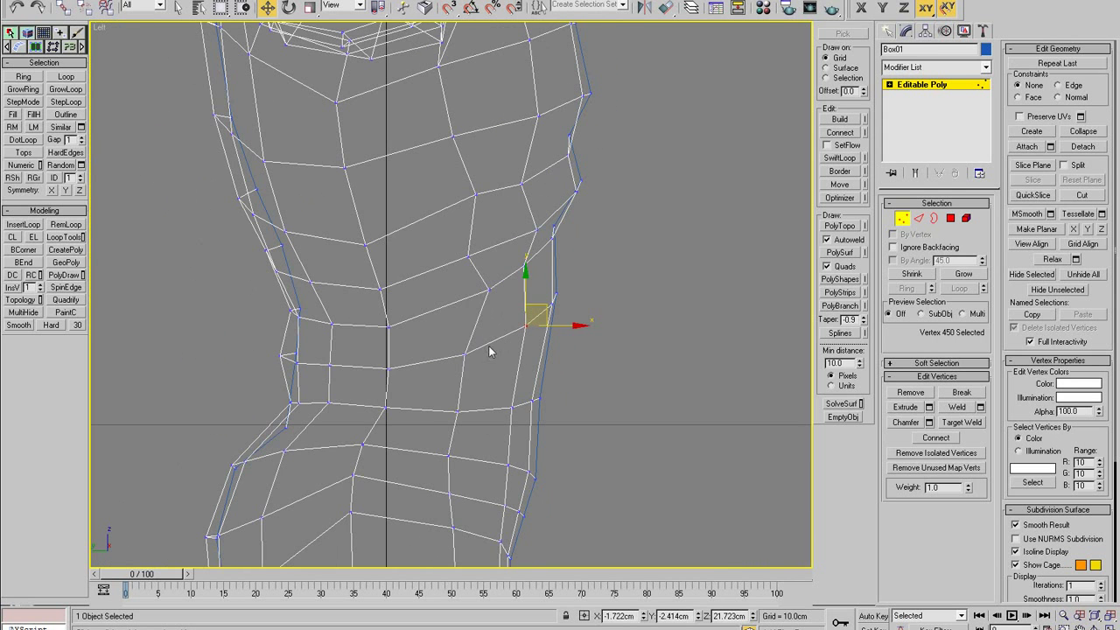
pyautogui.click(465, 354)
pyautogui.moveTo(488, 358); pyautogui.dragTo(479, 371)
# - Shift the front hip column's vertices and the mid-hip column's vertices forward along X to align them with the waist
pyautogui.scroll(-3, 469, 386)
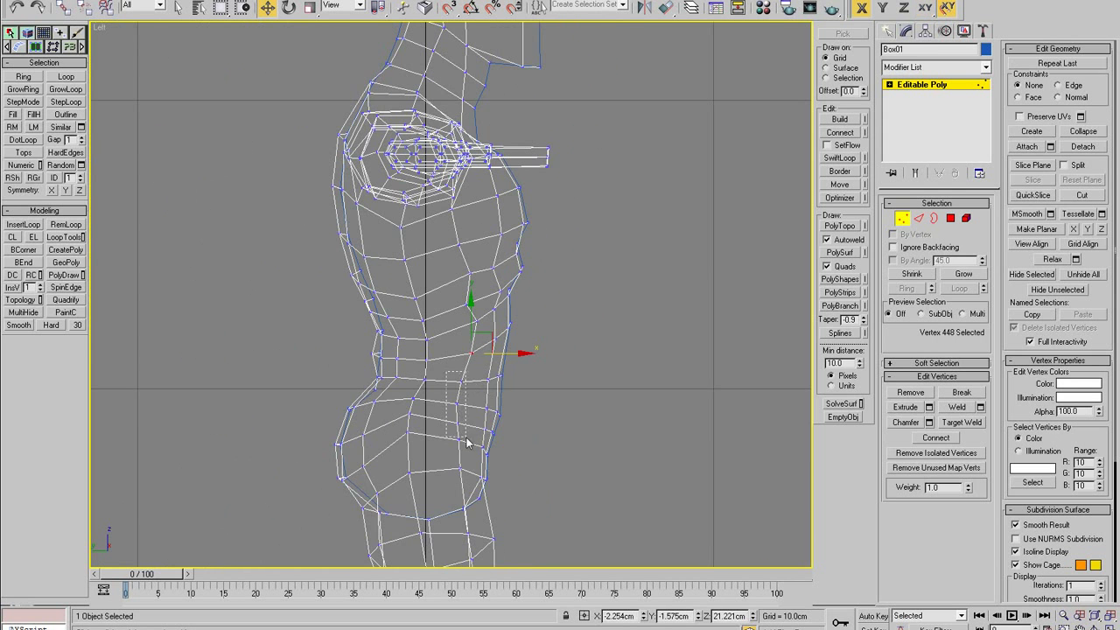
pyautogui.moveTo(467, 443); pyautogui.dragTo(500, 399)
pyautogui.scroll(2, 450, 432)
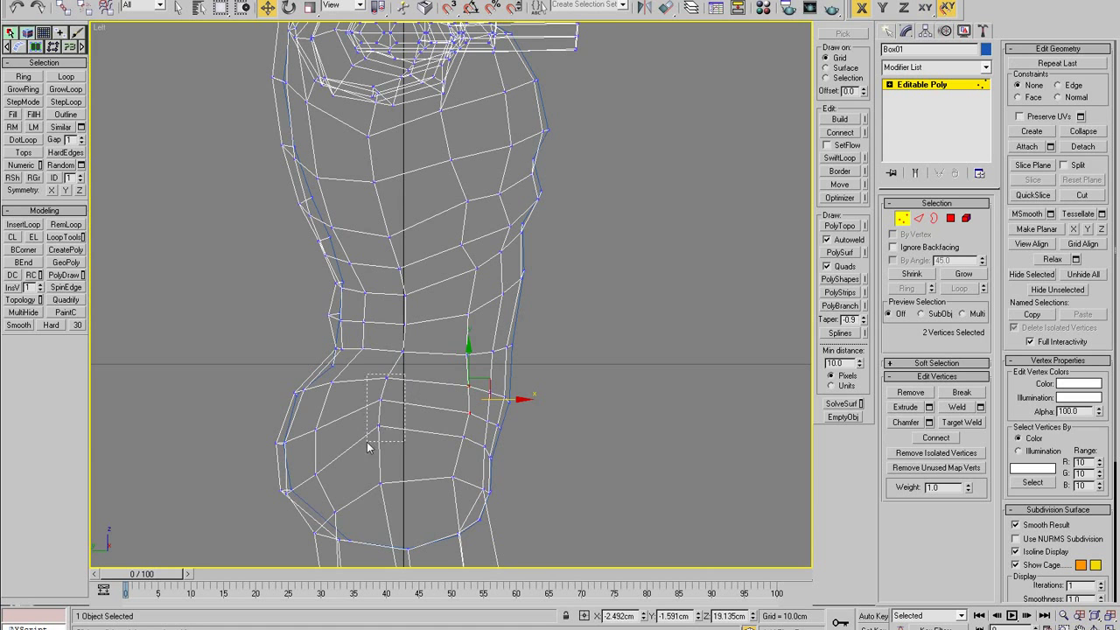
pyautogui.moveTo(367, 446); pyautogui.dragTo(368, 444)
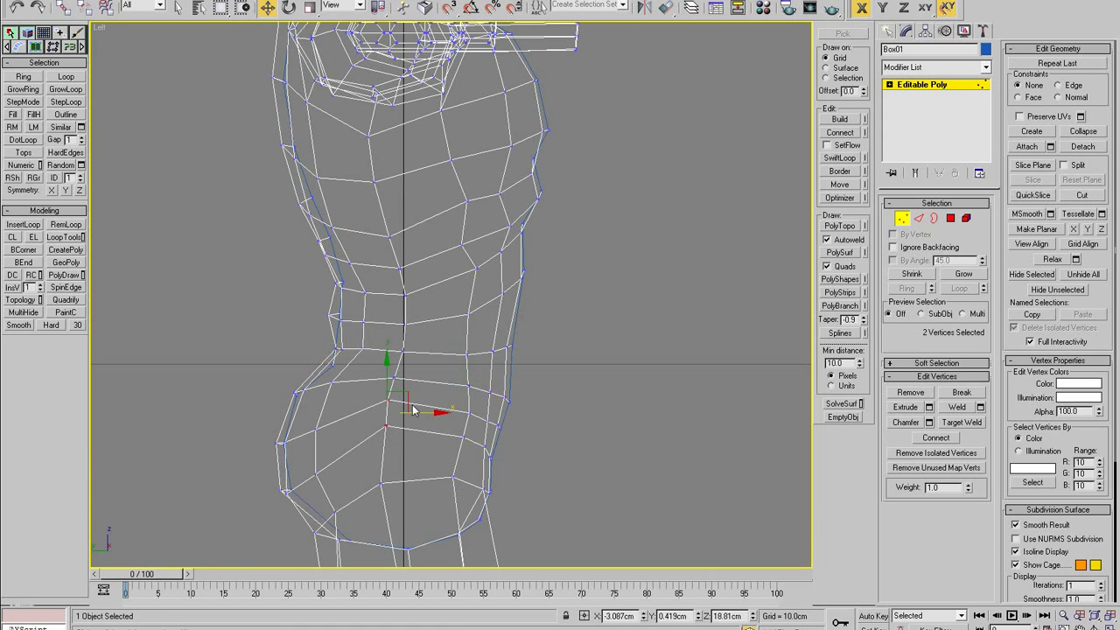
# - Lower the mid-hip column's vertices and reposition the front hip column's vertices to even the hip rows in the side view
pyautogui.moveTo(408, 399); pyautogui.dragTo(408, 429)
pyautogui.click(463, 446)
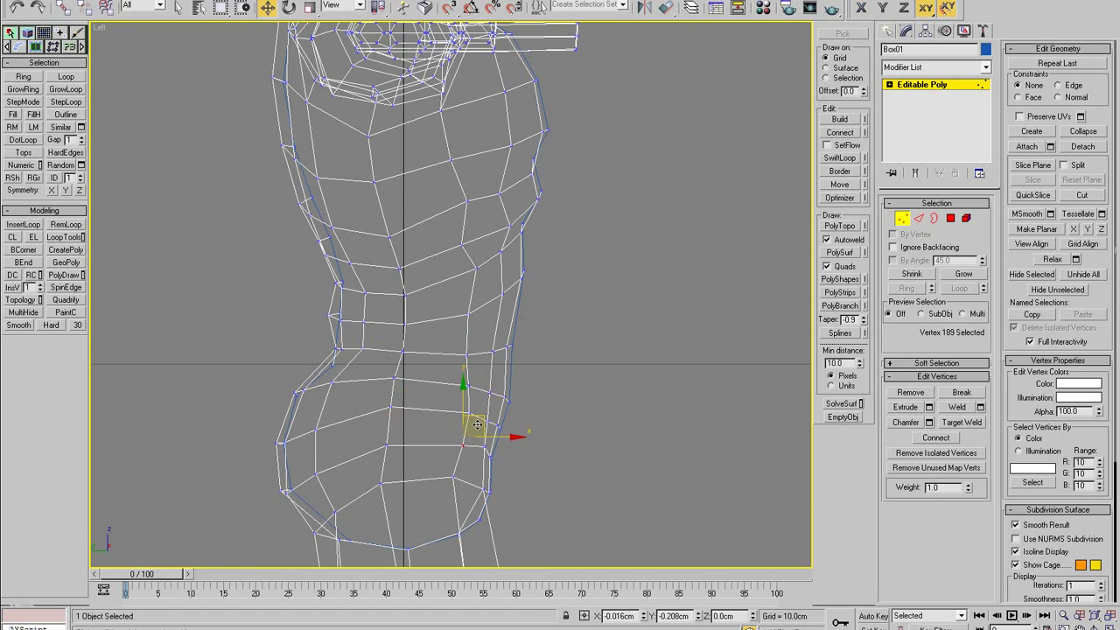
pyautogui.click(486, 444)
pyautogui.moveTo(497, 429); pyautogui.dragTo(473, 405)
pyautogui.click(490, 418)
pyautogui.click(469, 415)
pyautogui.click(464, 448)
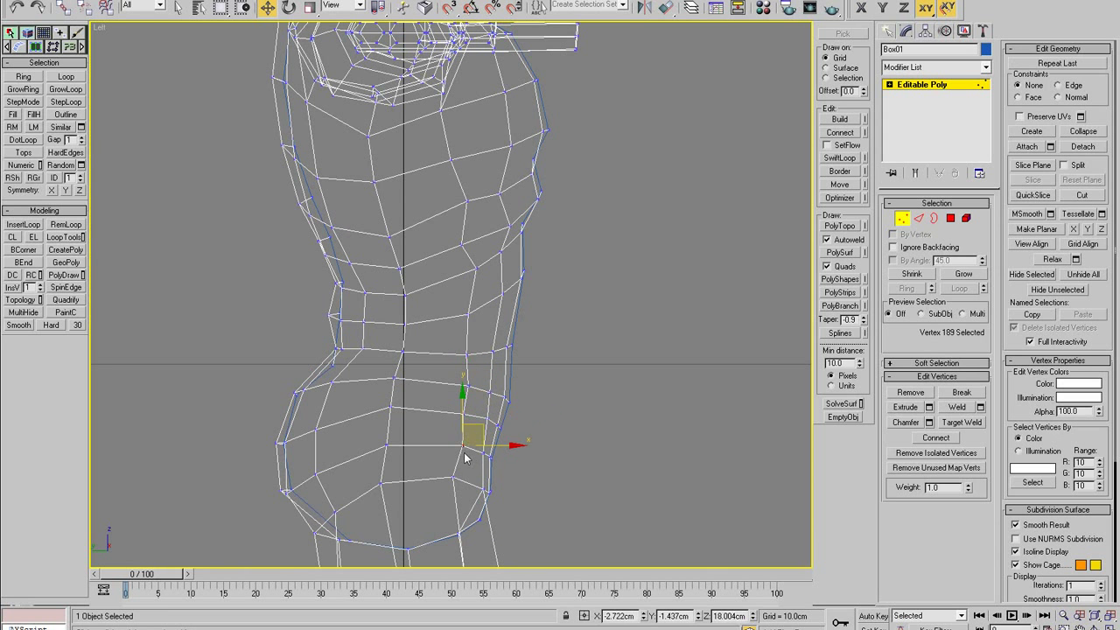
pyautogui.click(453, 479)
pyautogui.moveTo(452, 480); pyautogui.dragTo(454, 478)
# - Raise the front vertices of the hip row just below the waist and shift that row's front-column vertex slightly backward
pyautogui.click(468, 386)
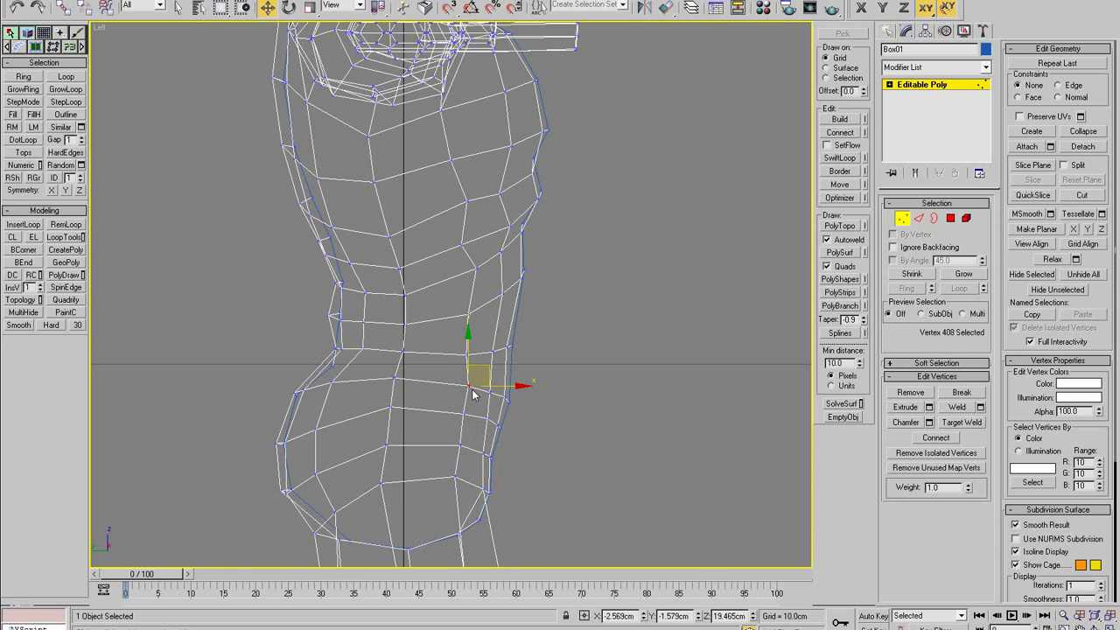
pyautogui.click(468, 393)
pyautogui.moveTo(525, 392); pyautogui.dragTo(525, 392)
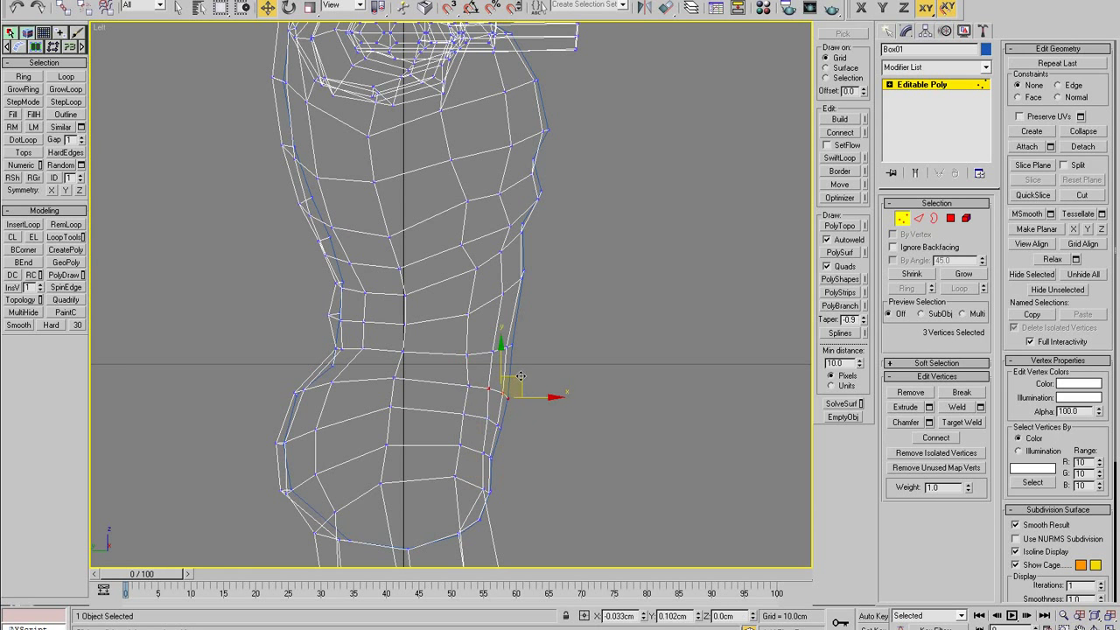
pyautogui.click(470, 394)
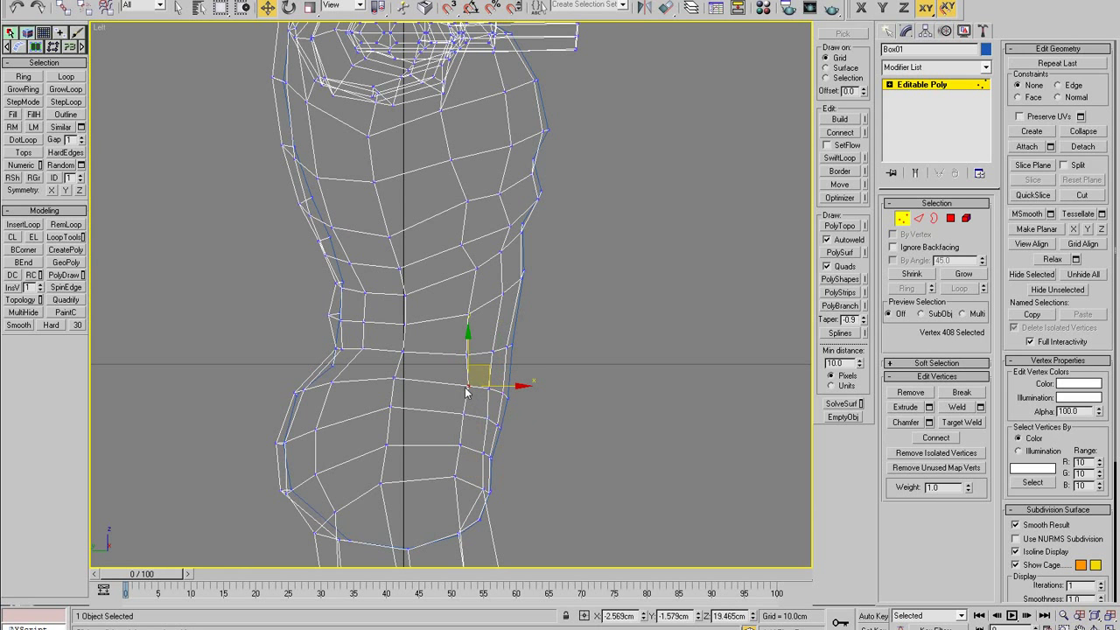
pyautogui.moveTo(467, 385); pyautogui.dragTo(463, 383)
pyautogui.press('F3')
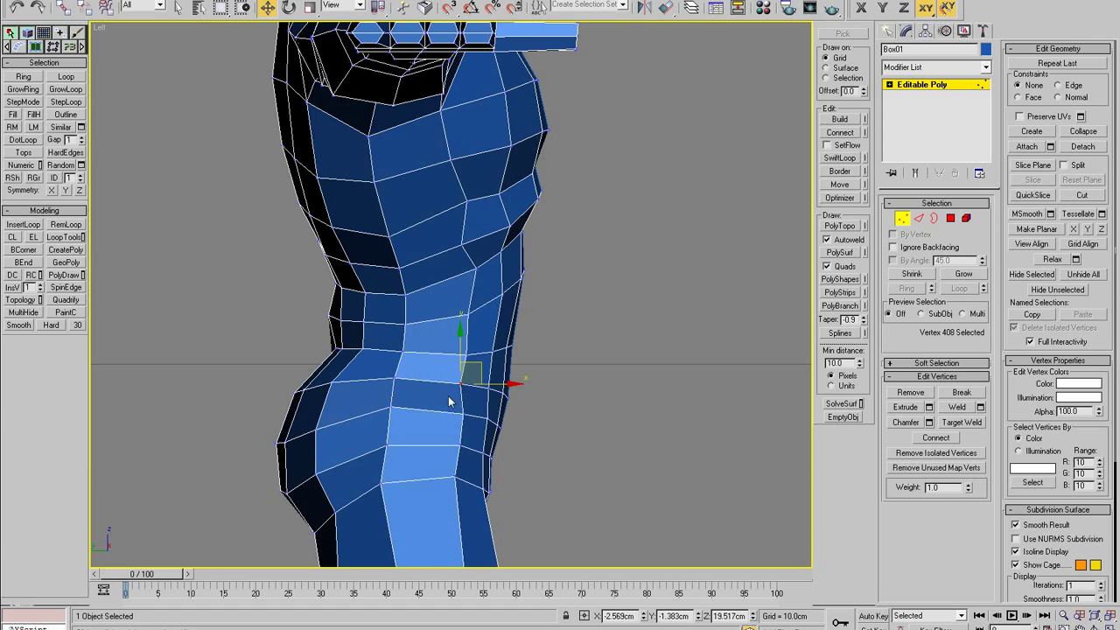
# - Shift two lower vertices of the front hip column backward and the waist vertex above them forward along X
pyautogui.click(458, 411)
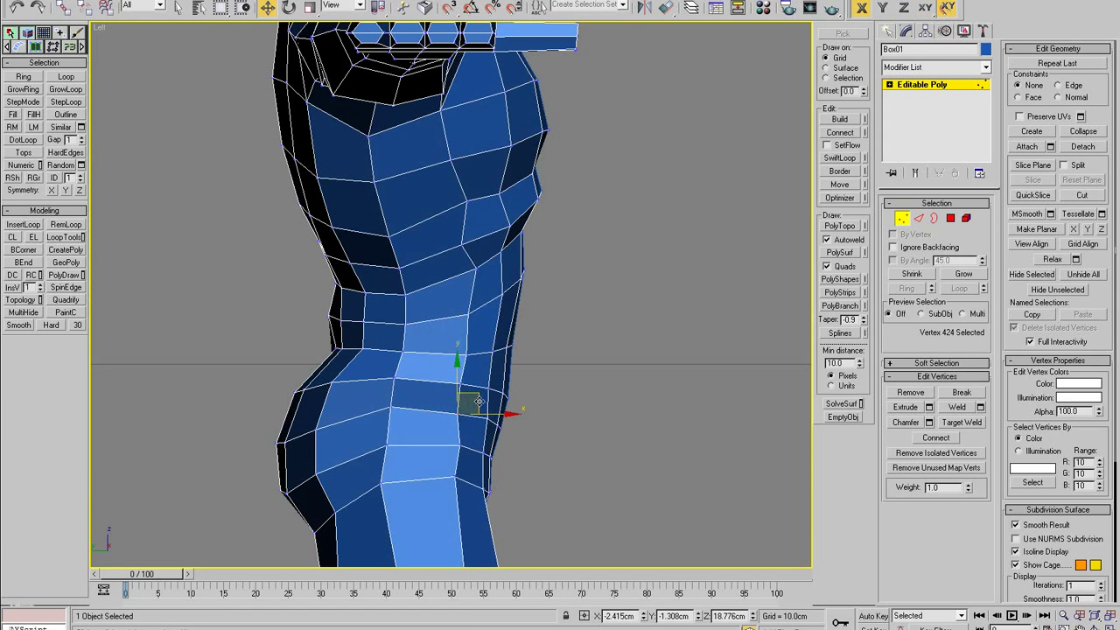
pyautogui.click(455, 448)
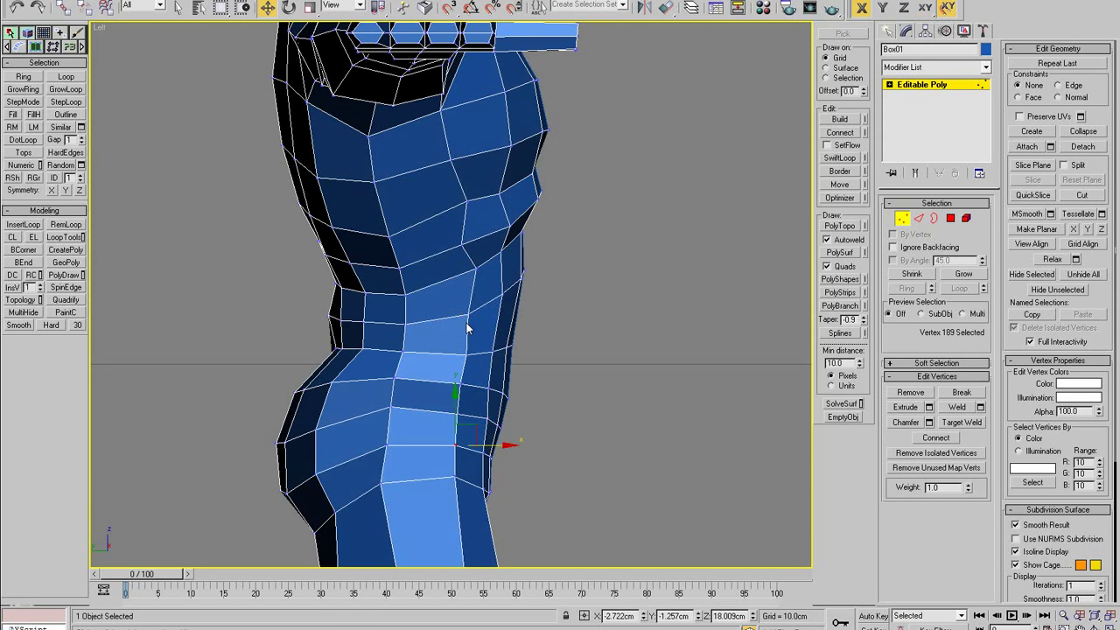
pyautogui.click(491, 314)
pyautogui.moveTo(498, 315); pyautogui.dragTo(505, 316)
# - In wireframe display, move the protruding lower-back vertices at the waist forward along X to straighten the back profile
pyautogui.press('F3')
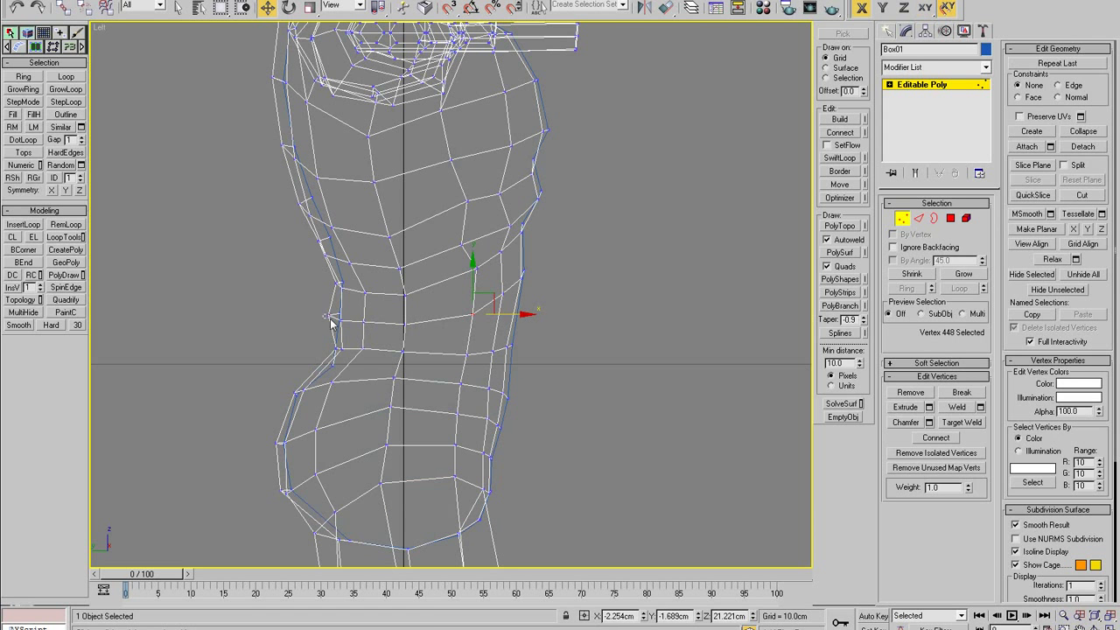
pyautogui.click(328, 318)
pyautogui.moveTo(360, 316)
pyautogui.mouseDown()
pyautogui.moveTo(420, 331)
pyautogui.moveTo(409, 321)
pyautogui.mouseUp()
pyautogui.press('F3')
# - Nudge the side rib-cage vertices between the armpit and the waist to smooth the side edge column
pyautogui.moveTo(397, 251); pyautogui.dragTo(391, 277, button='middle')
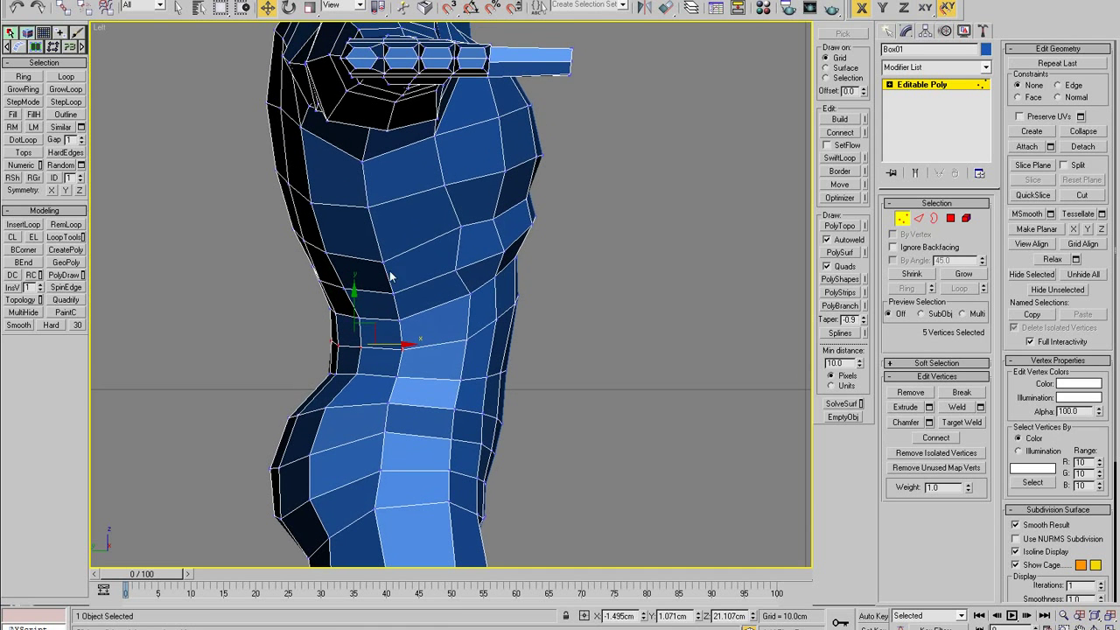
pyautogui.click(385, 260)
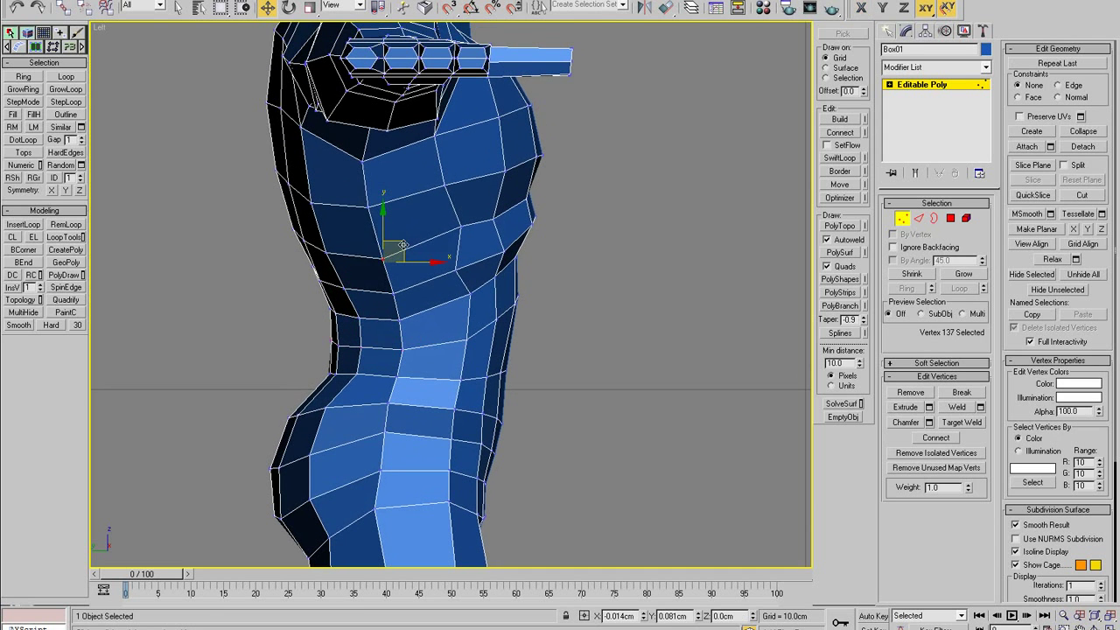
pyautogui.moveTo(397, 248); pyautogui.dragTo(393, 249)
pyautogui.click(401, 320)
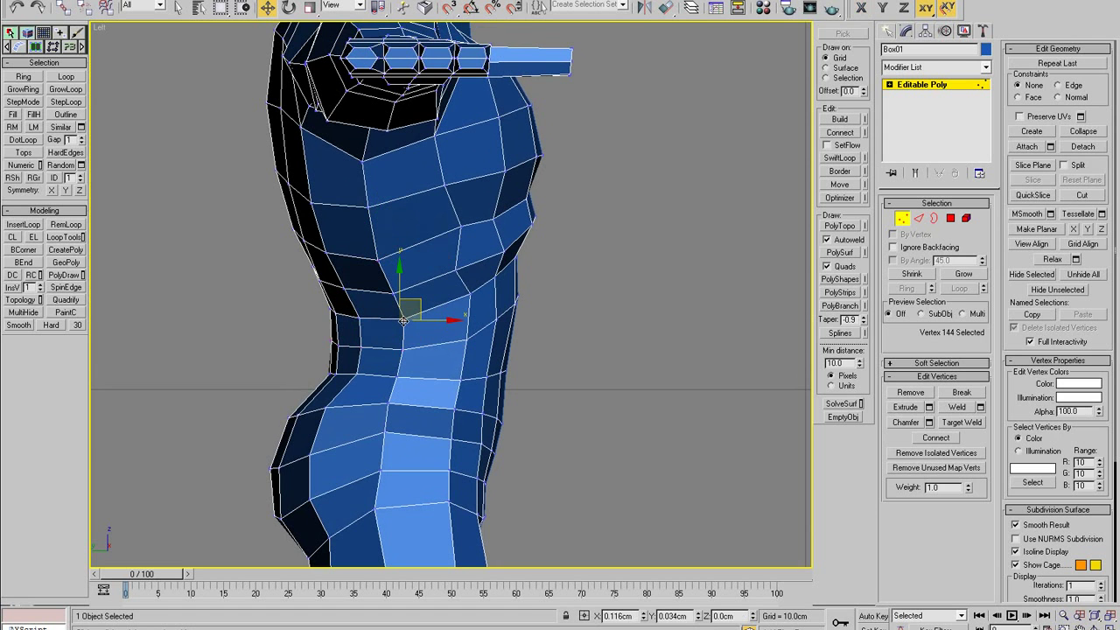
pyautogui.click(357, 166)
# - Reposition the upper-back vertices behind the shoulder and below the armpit to smooth the back's side profile
pyautogui.keyDown('alt'); pyautogui.moveTo(357, 167); pyautogui.dragTo(301, 278, button='middle'); pyautogui.keyUp('alt')
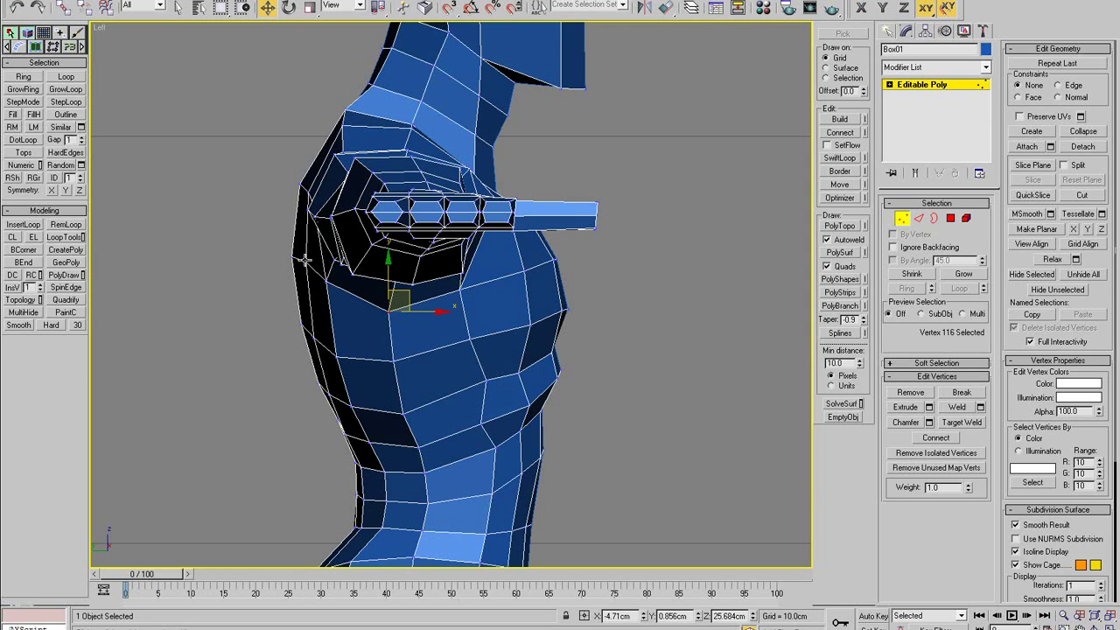
pyautogui.moveTo(304, 260); pyautogui.dragTo(303, 265)
pyautogui.moveTo(310, 332); pyautogui.dragTo(310, 338)
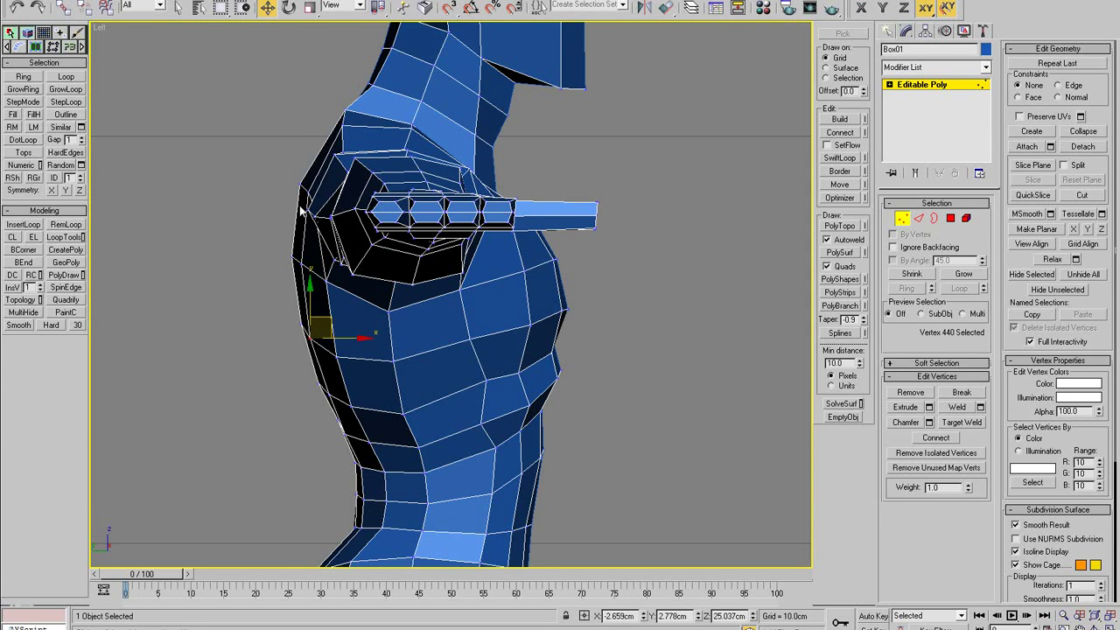
pyautogui.moveTo(307, 194); pyautogui.dragTo(305, 192)
pyautogui.press('F3')
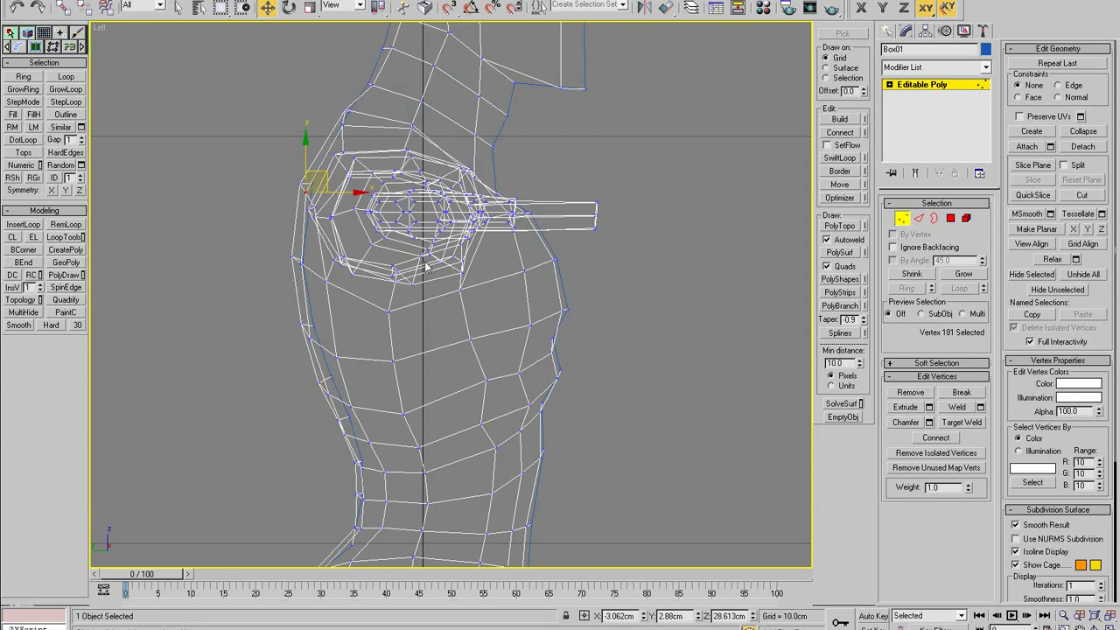
pyautogui.press('F3')
# - Leave vertex editing, deselect the body and examine the whole figure from several angles in the perspective view
pyautogui.hotkey('alt', 'w')
pyautogui.rightClick(537, 346)
pyautogui.keyDown('alt'); pyautogui.moveTo(513, 373); pyautogui.dragTo(341, 351, button='middle'); pyautogui.keyUp('alt')
pyautogui.hotkey('alt', 'w')
pyautogui.scroll(-4, 460, 364)
pyautogui.keyDown('alt'); pyautogui.moveTo(497, 332); pyautogui.dragTo(540, 324, button='middle'); pyautogui.keyUp('alt')
pyautogui.click(896, 218)
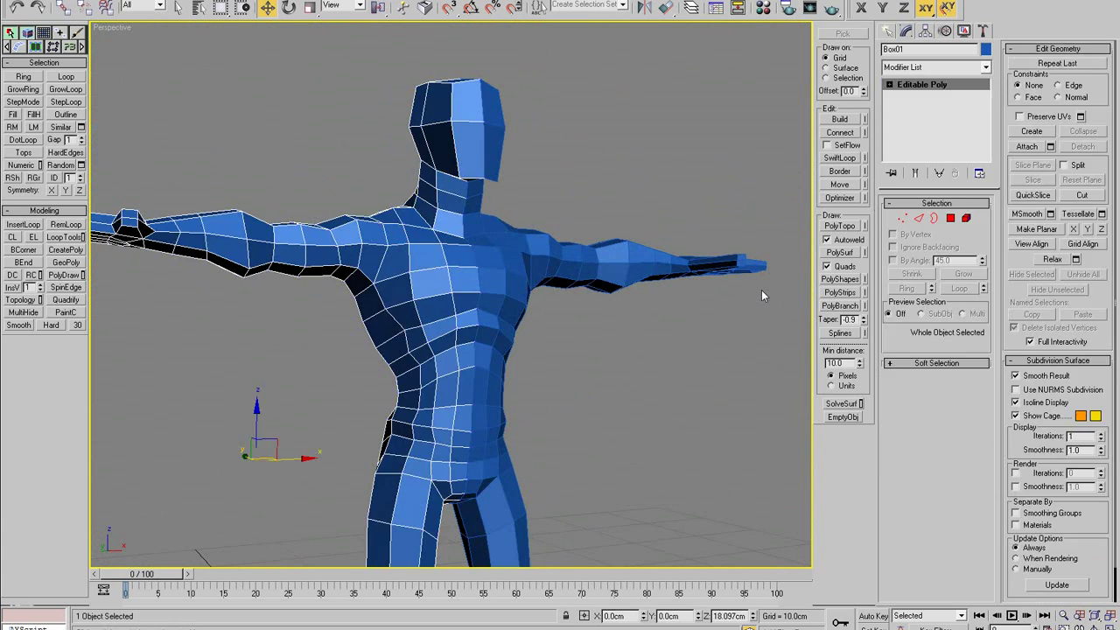
pyautogui.click(752, 306)
pyautogui.press('z')
pyautogui.keyDown('alt'); pyautogui.moveTo(498, 287); pyautogui.dragTo(451, 232, button='middle'); pyautogui.keyUp('alt')
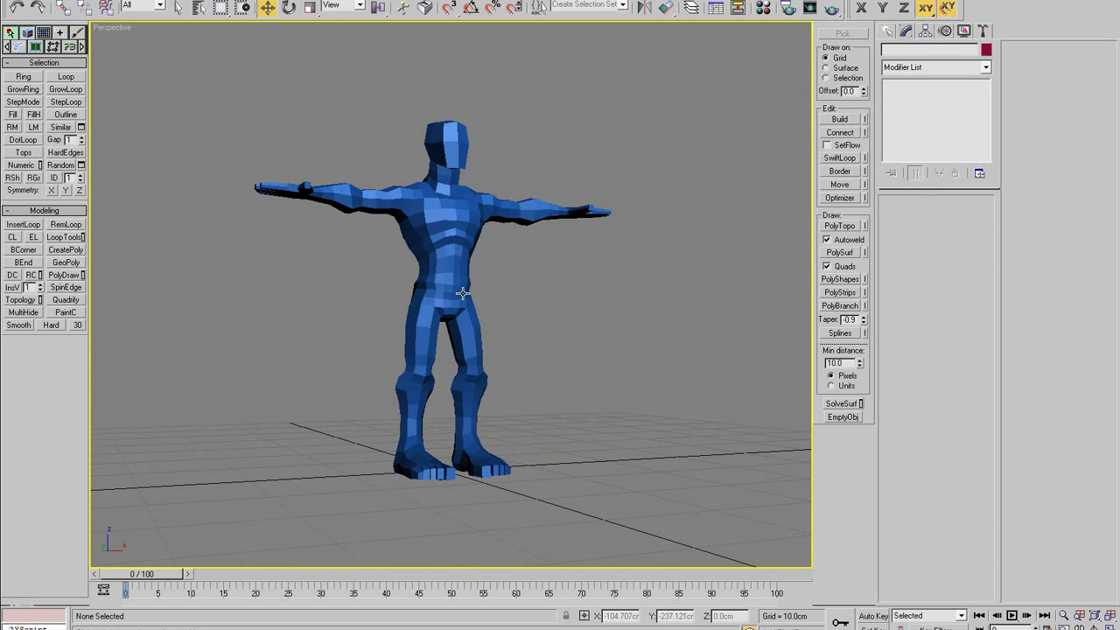
pyautogui.keyDown('alt'); pyautogui.moveTo(462, 293); pyautogui.dragTo(550, 290, button='middle'); pyautogui.keyUp('alt')
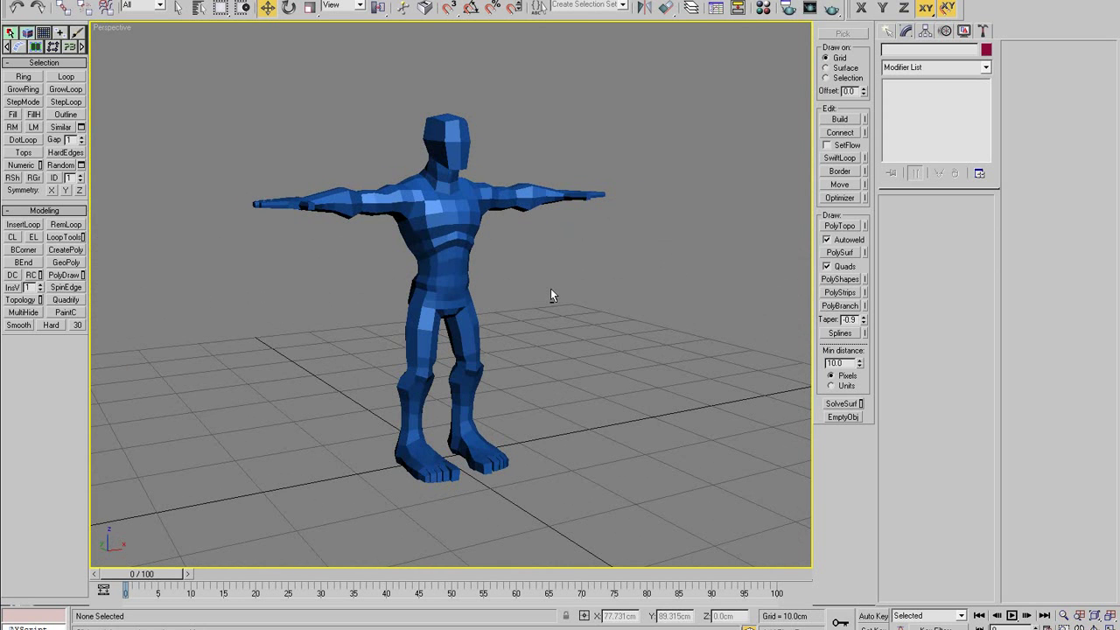